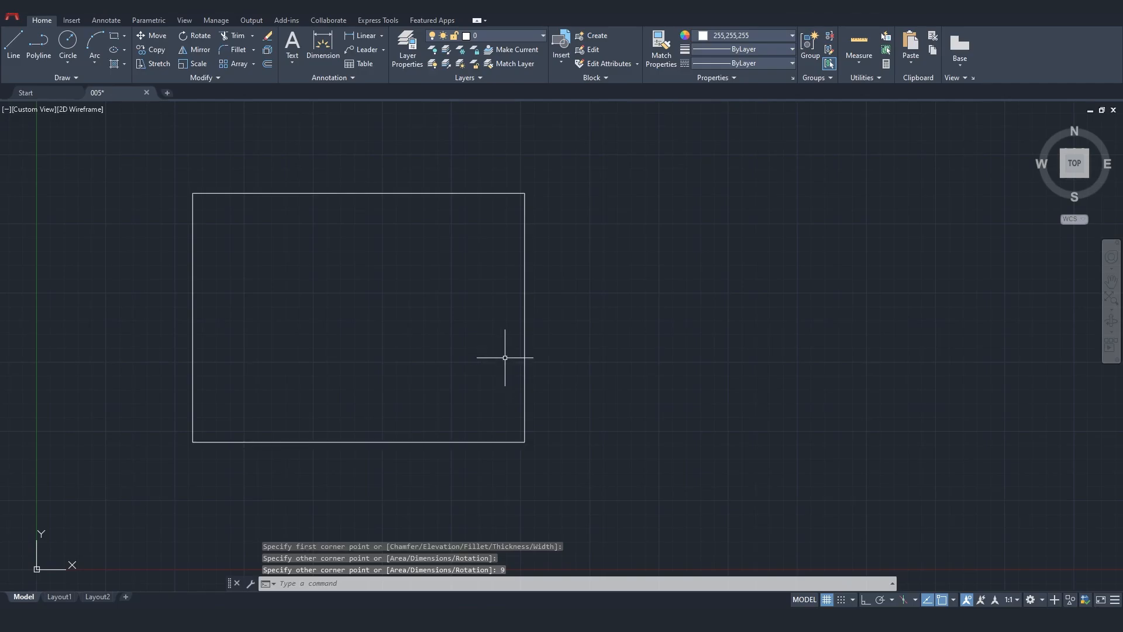
Explode the rectangle into separate lines and offset its lower edge 1.25 inward
click(442, 442)
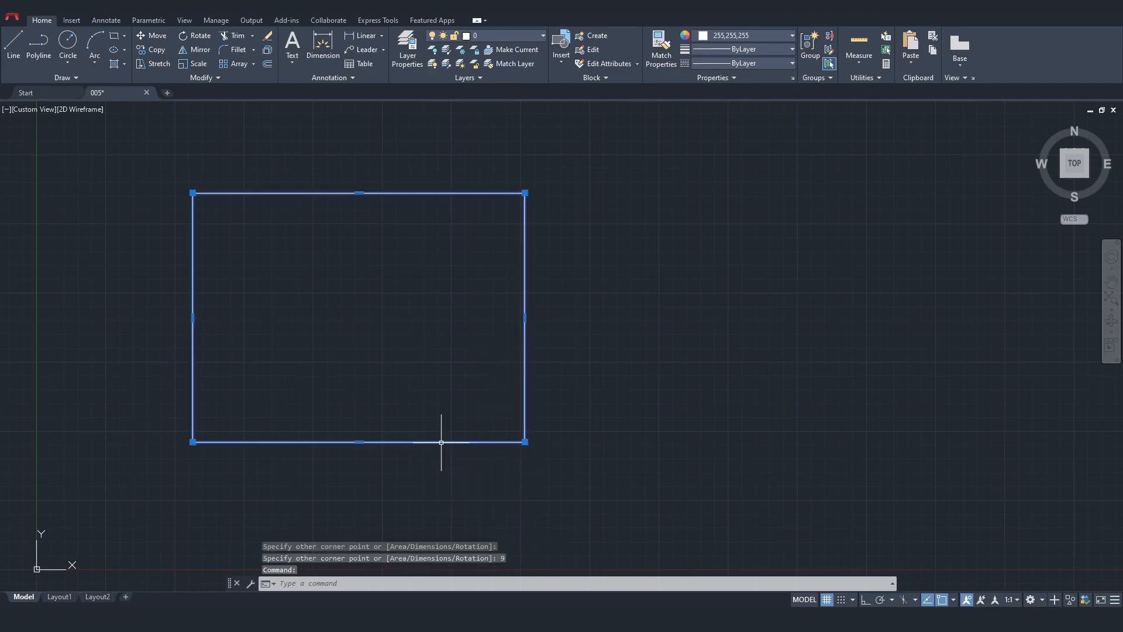
click(269, 52)
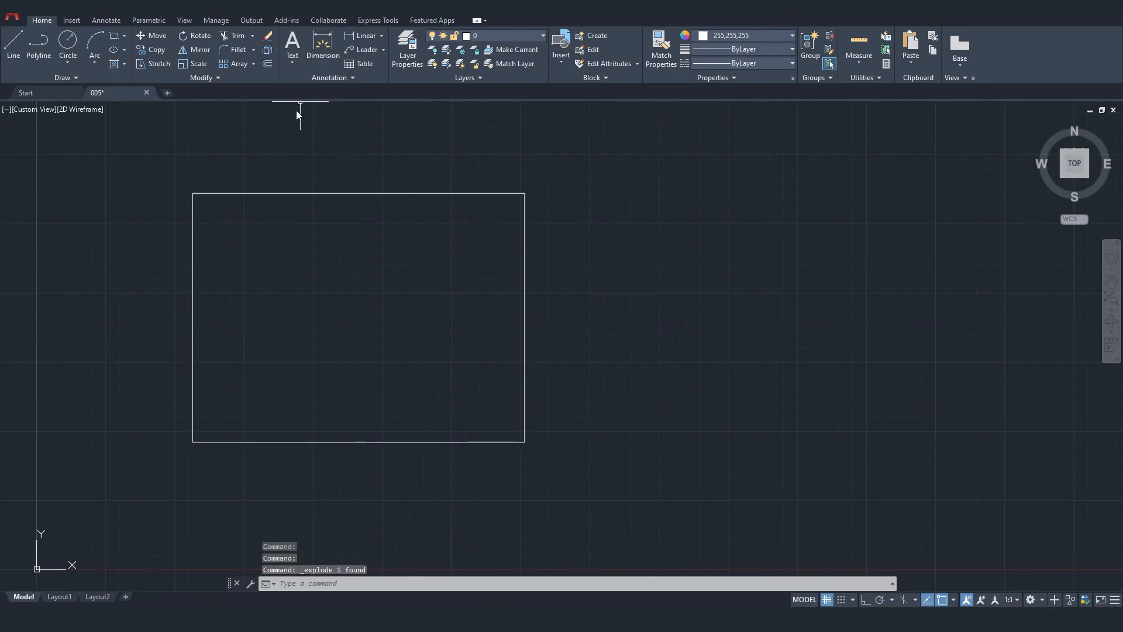
click(432, 443)
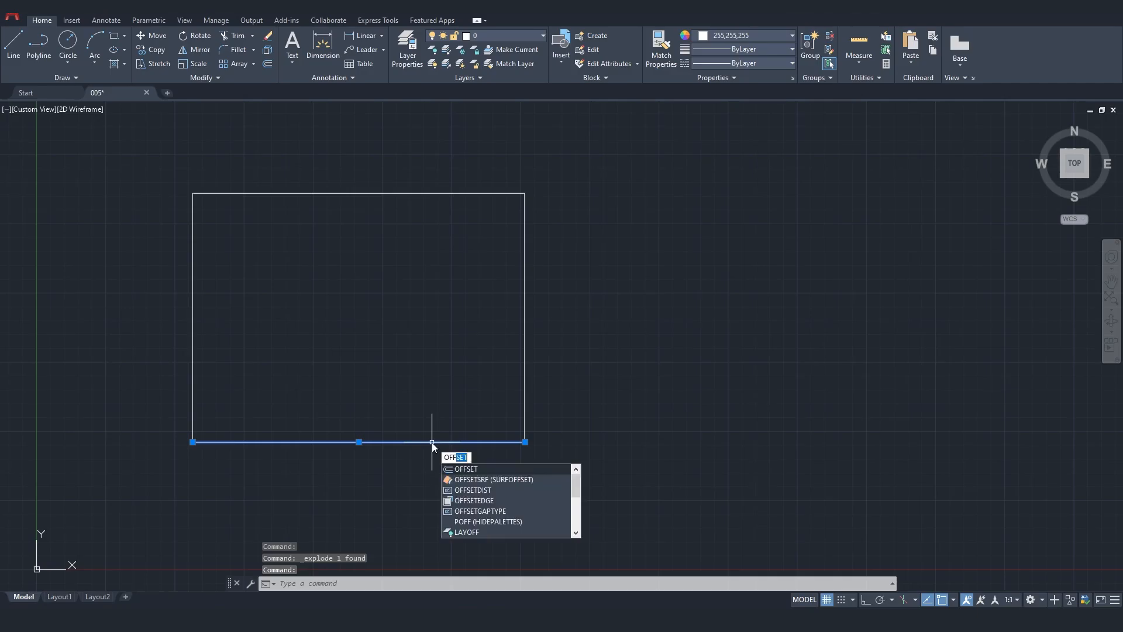
key(Return)
text(1.25)
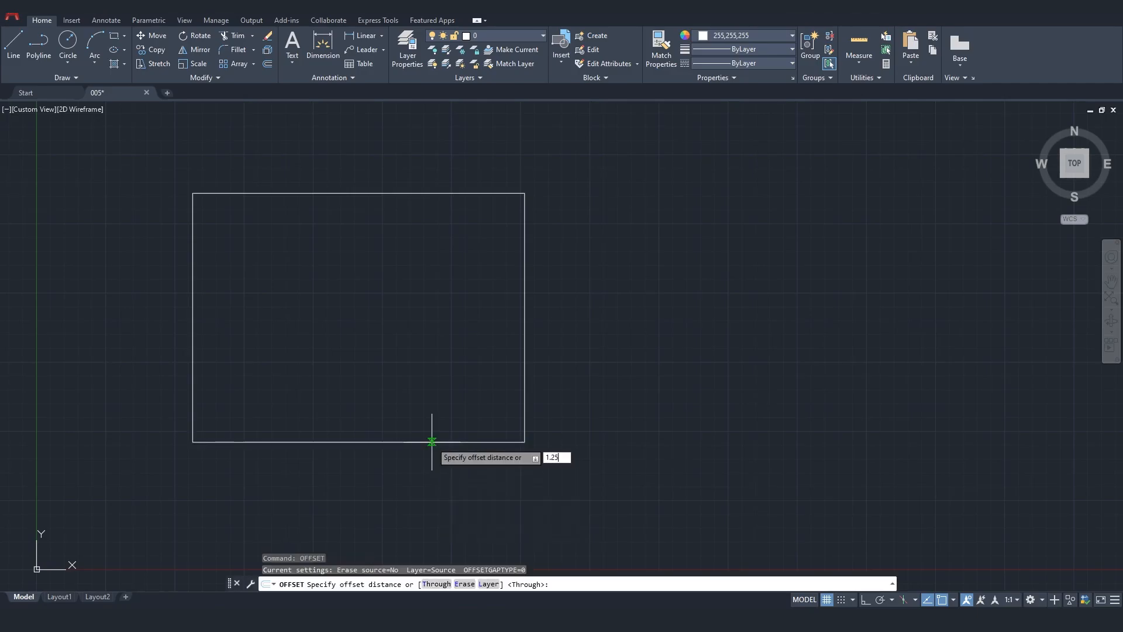
key(Return)
click(431, 442)
click(436, 411)
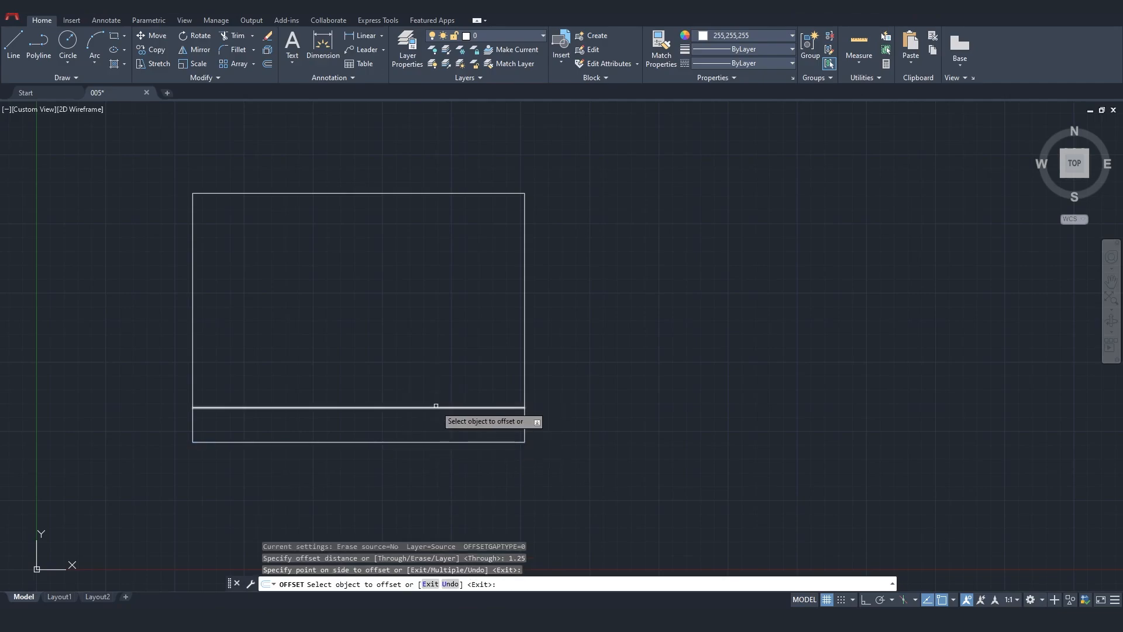
Offset the rectangle's right edge 6 inward, and offset the resulting vertical line 0.25 to the left to form a partition
click(525, 351)
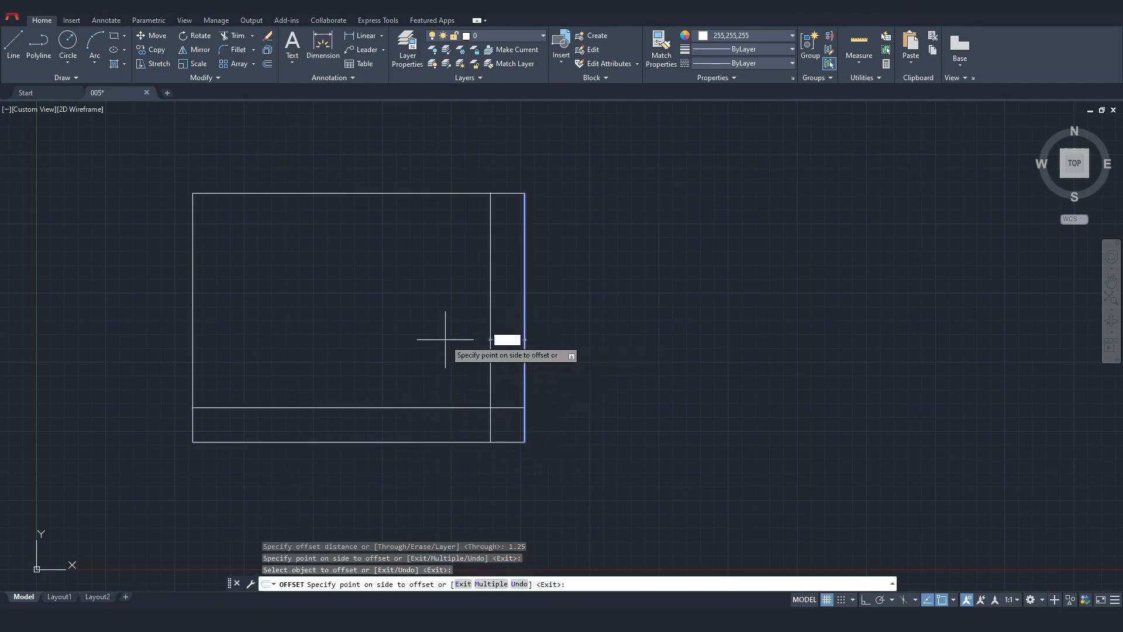
key(Return)
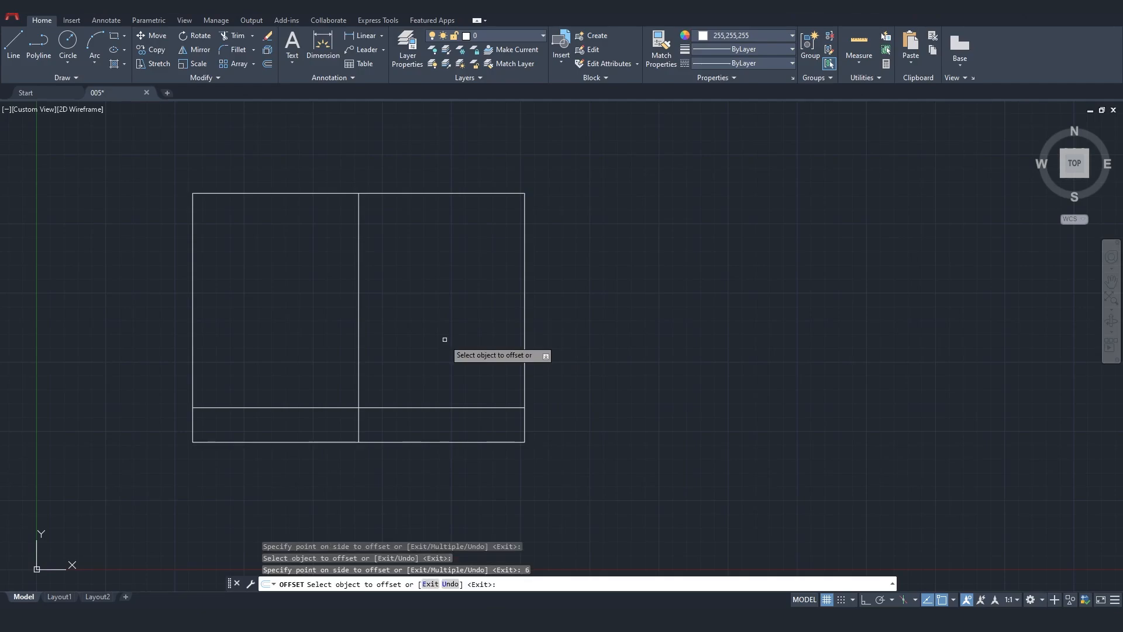
click(358, 335)
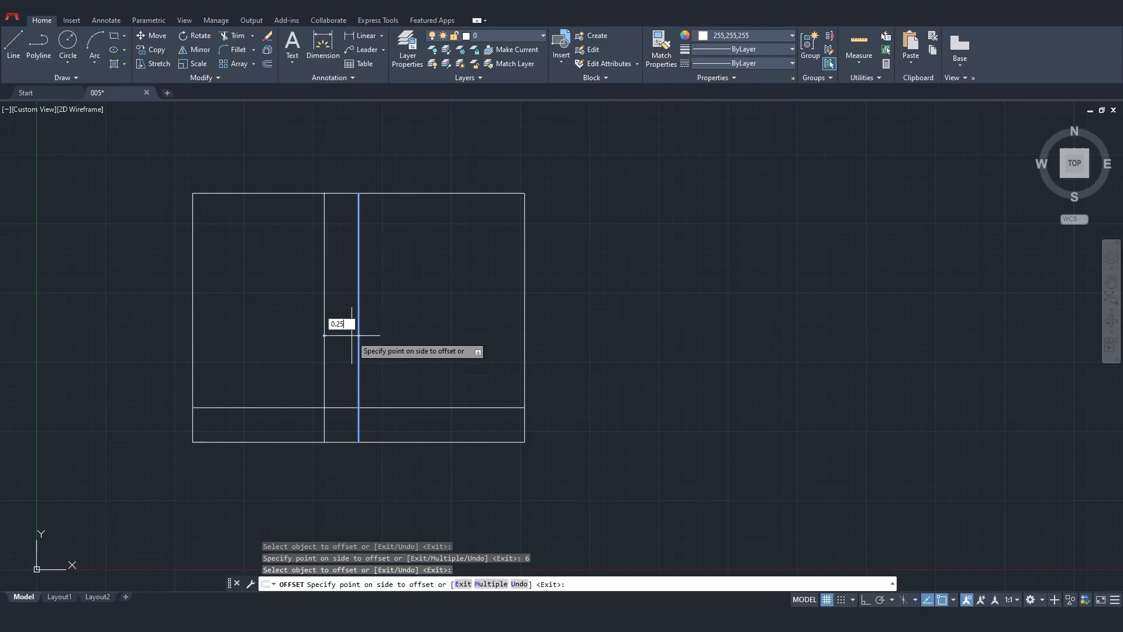
key(Return)
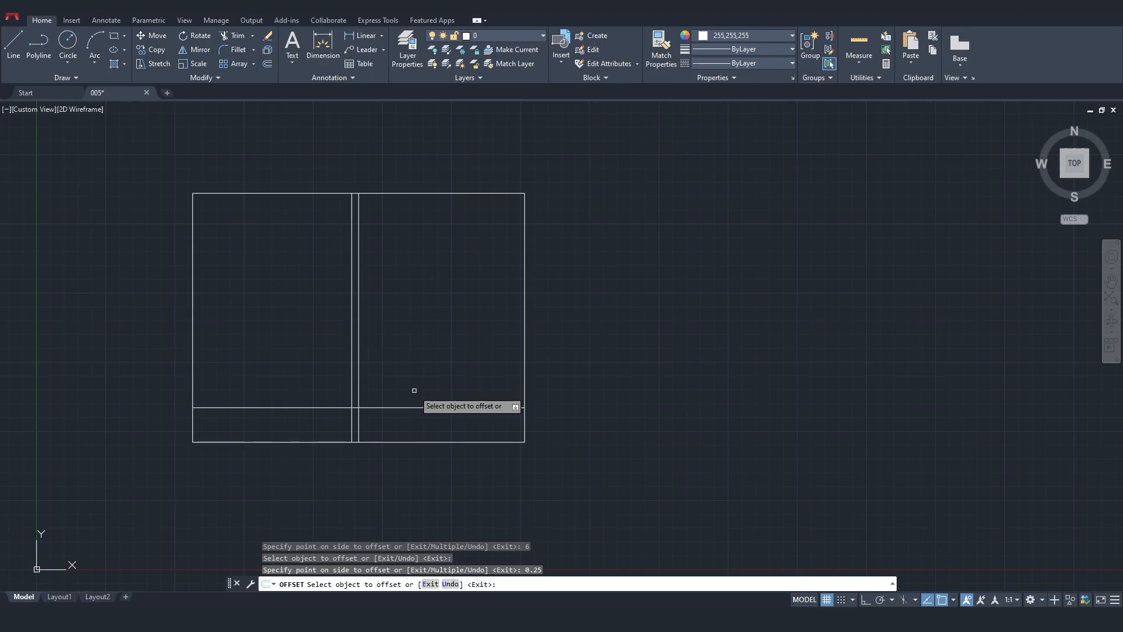
Trim the inner horizontal line from the partition rightward and the outline below it on the left, forming a stepped lower-left corner
click(238, 37)
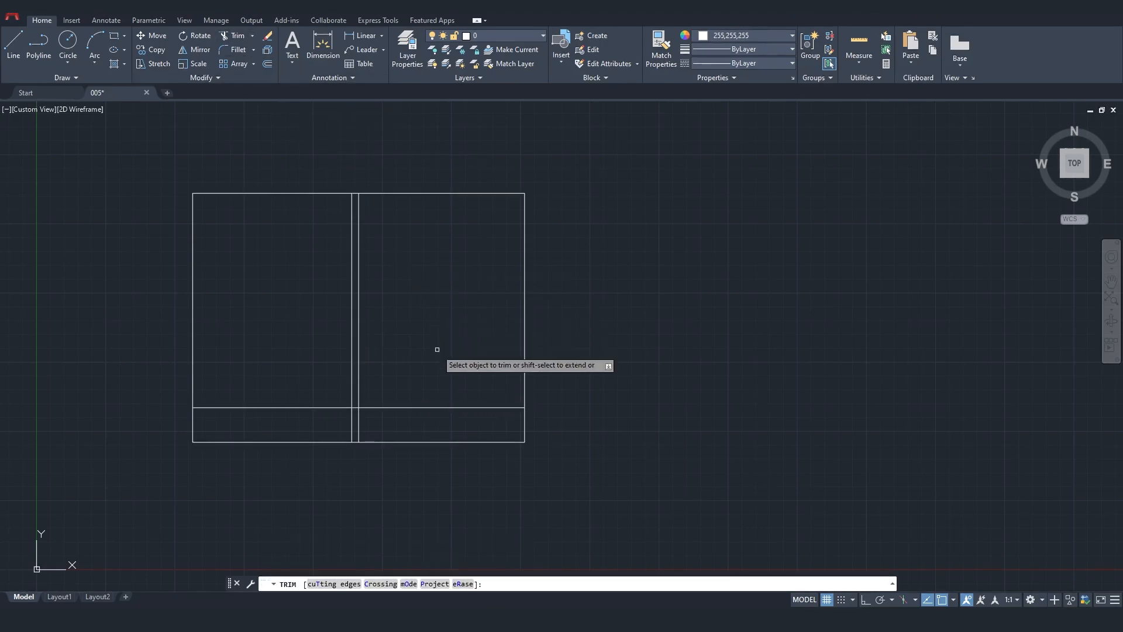
drag(444, 402, 442, 412)
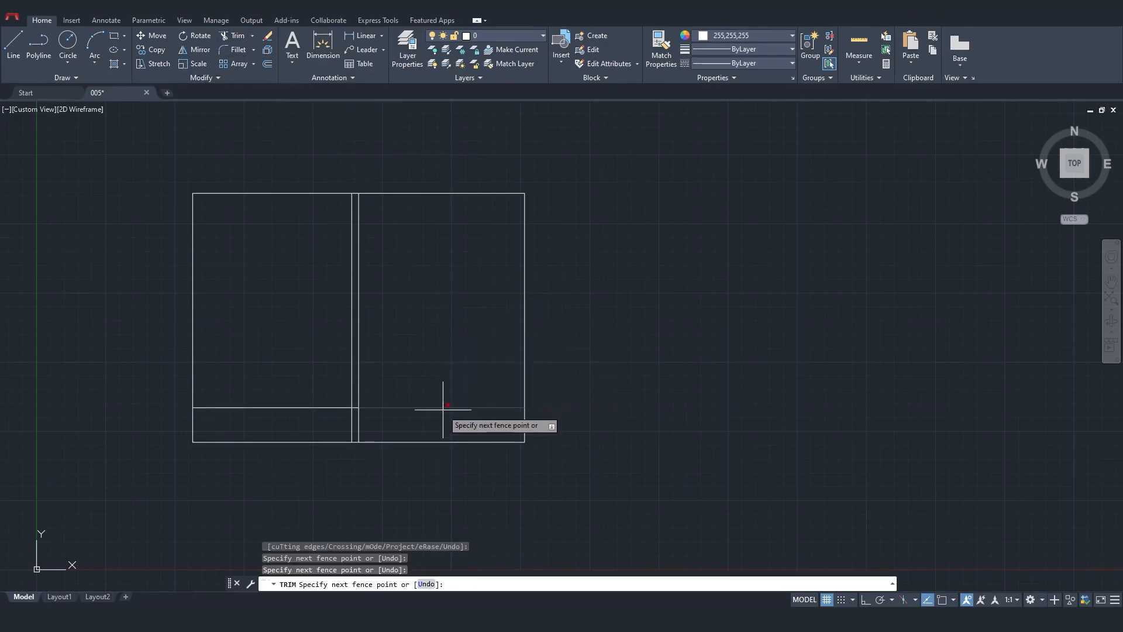
click(356, 406)
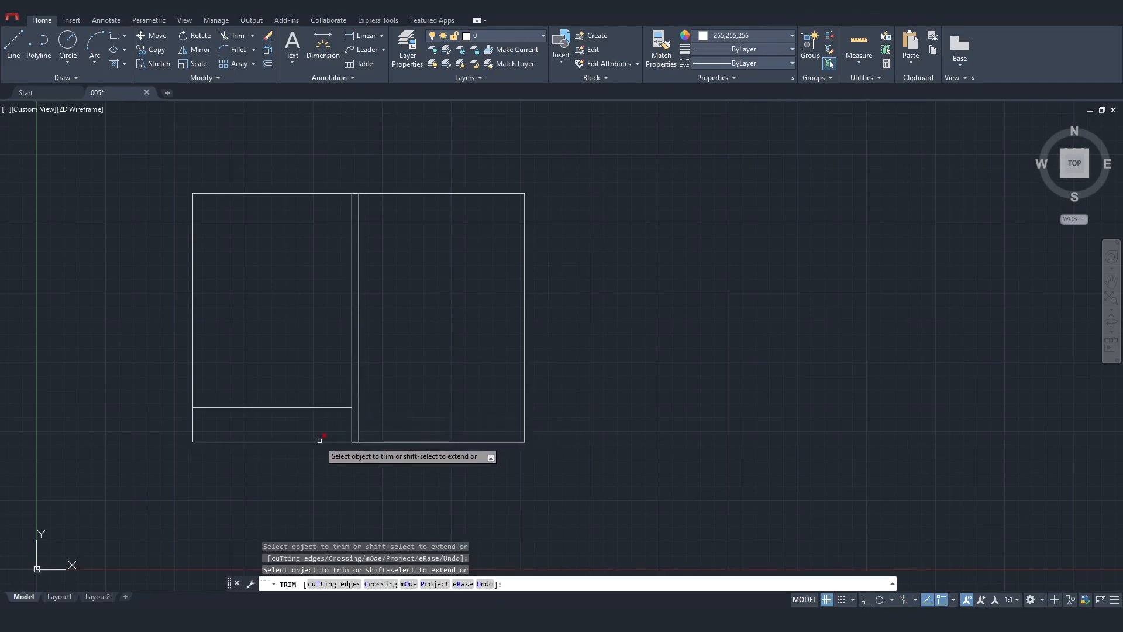
click(194, 425)
key(Escape)
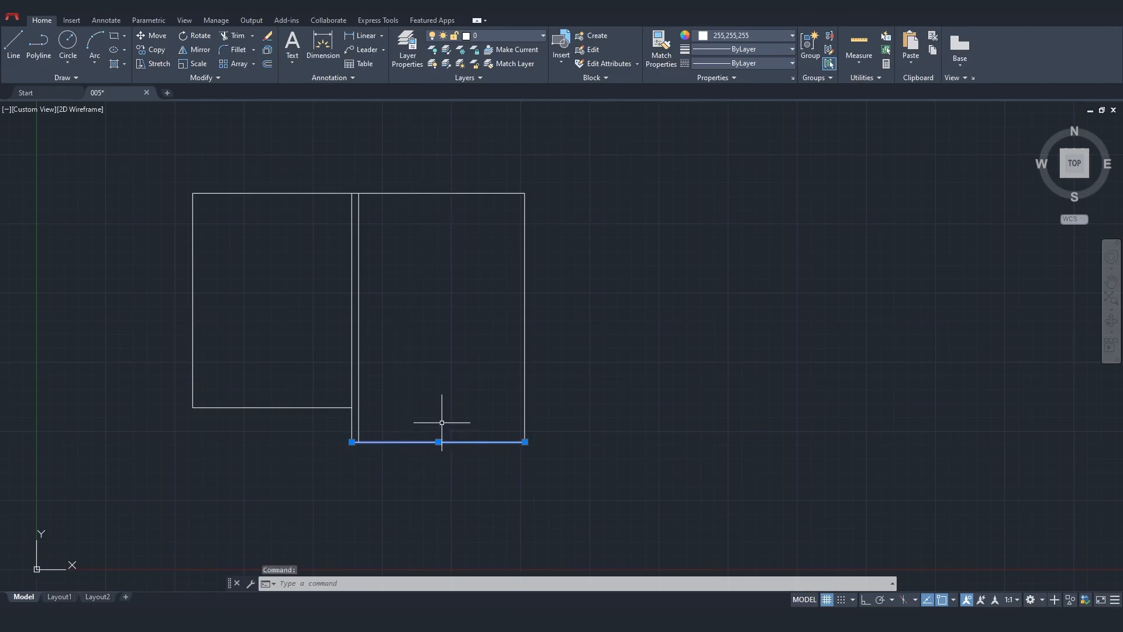
Offset the right room's lower edge and the outline's right, upper and left edges 0.25 outward
key(Return)
text(0.25)
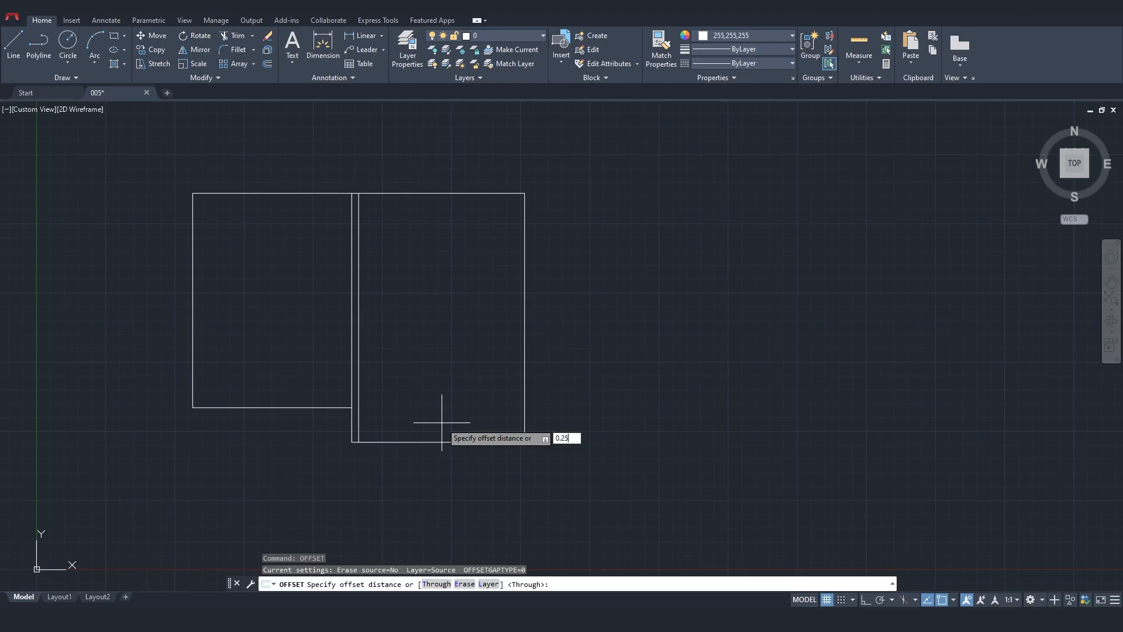
key(Return)
click(439, 454)
click(525, 387)
click(631, 335)
click(467, 194)
click(467, 156)
click(192, 270)
click(156, 269)
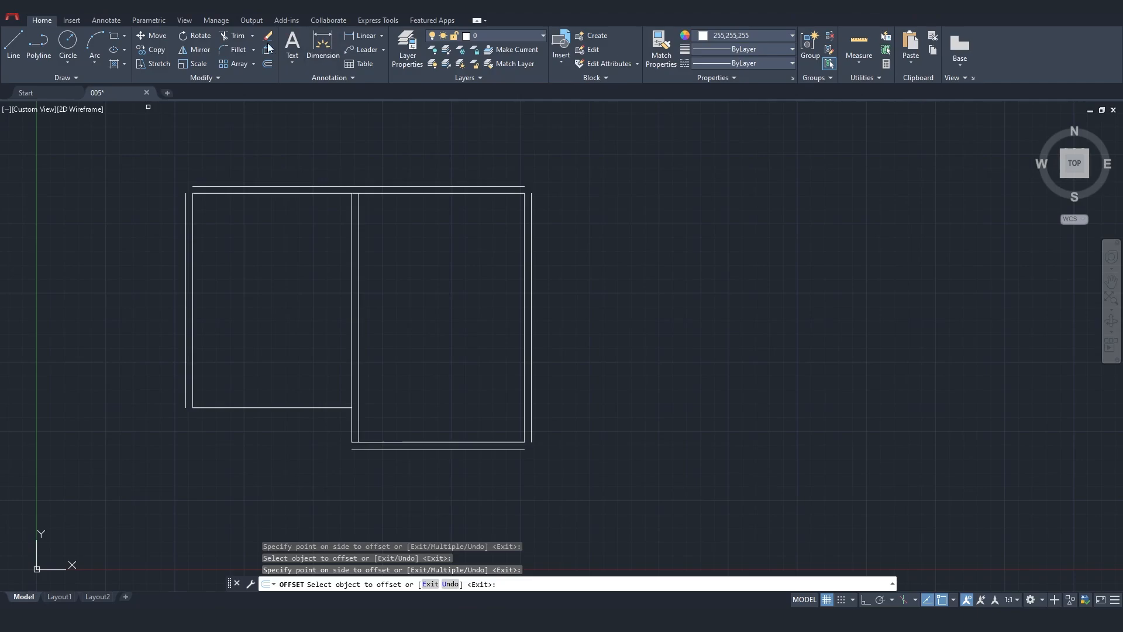
Fillet the outer wall lines into sharp corners at the upper left and upper right
click(236, 50)
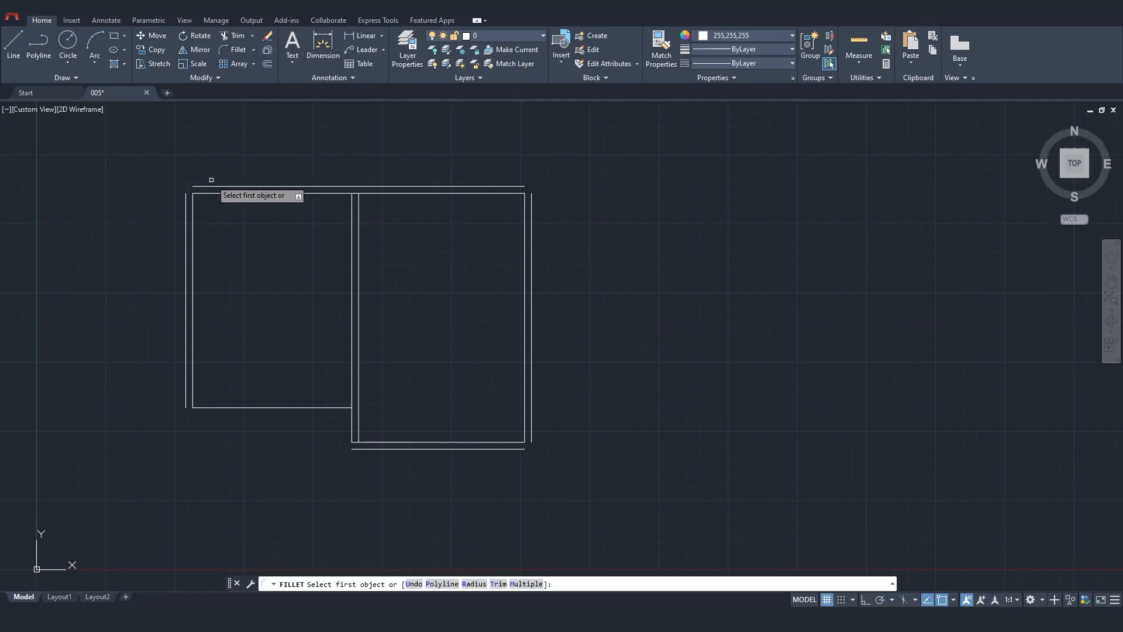
click(186, 218)
click(202, 186)
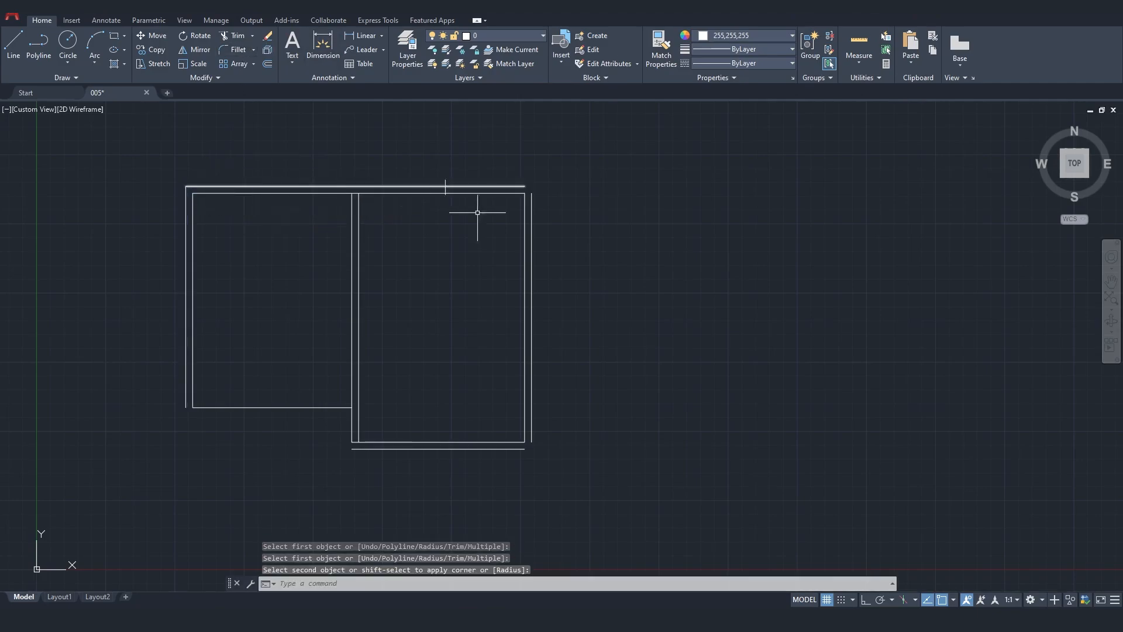
key(Return)
click(531, 198)
click(531, 197)
Fillet the outer wall lines into sharp corners at both lower ends of the right room and the left room's lower-left corner
key(Return)
click(534, 434)
click(531, 434)
click(403, 448)
key(Return)
click(377, 449)
click(352, 443)
key(Return)
click(185, 377)
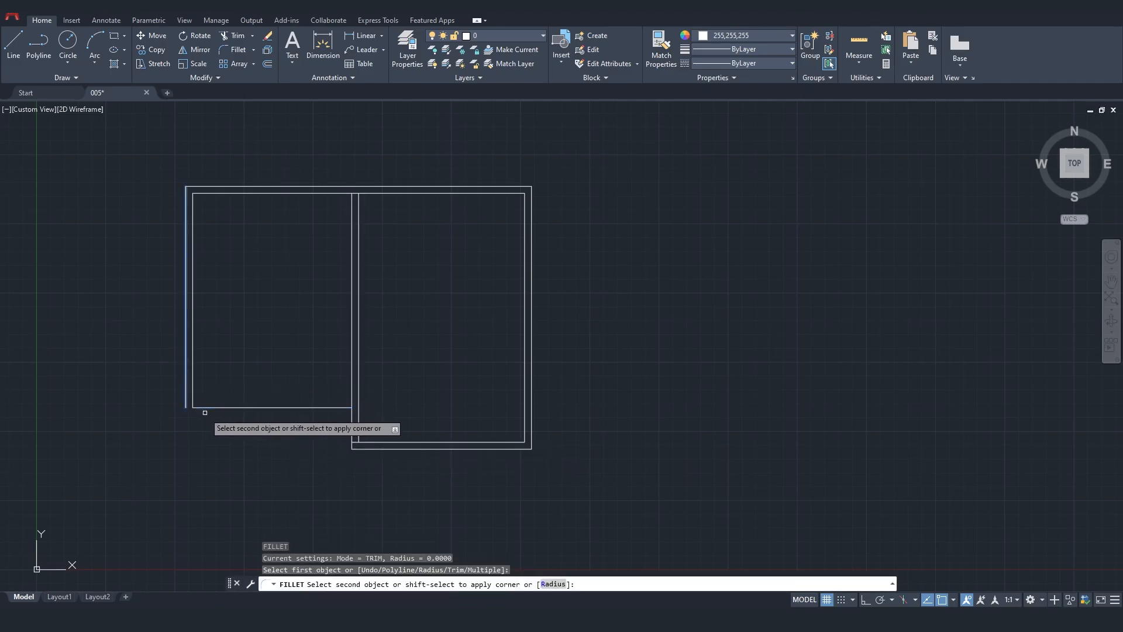
click(202, 408)
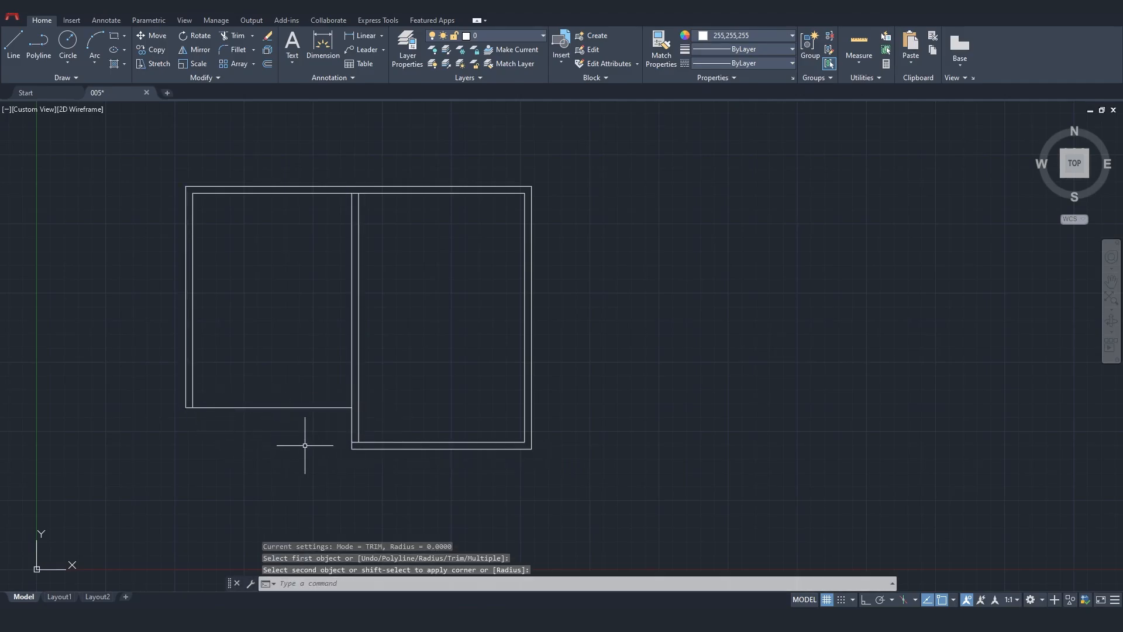
Offset the left room's lower edge 0.07 inward
middle_drag(240, 432, 295, 422)
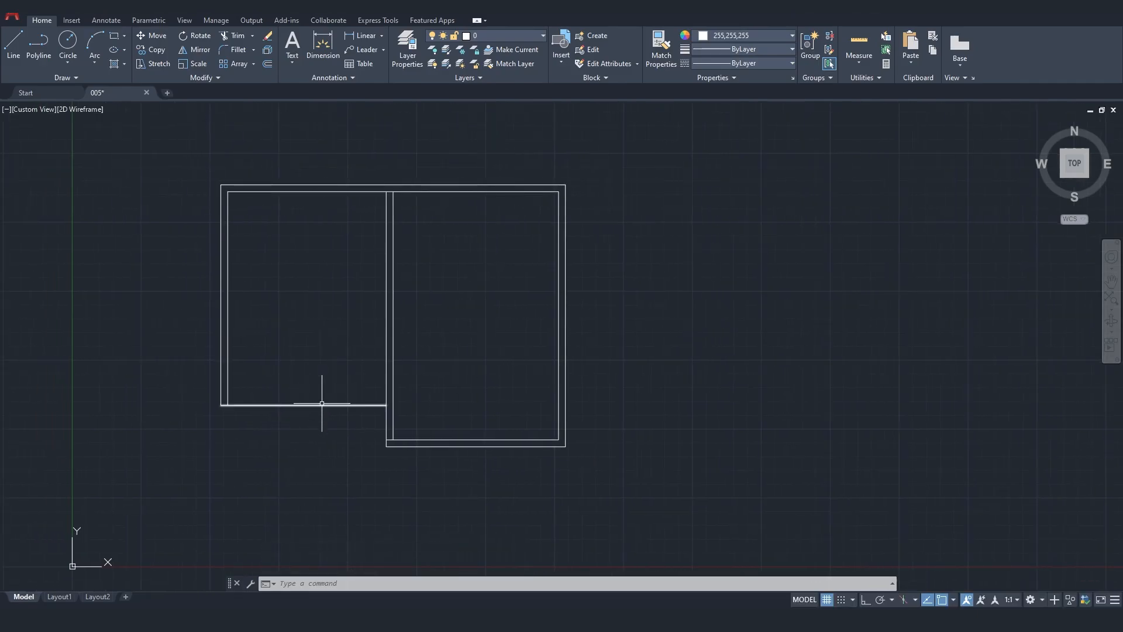
text(off)
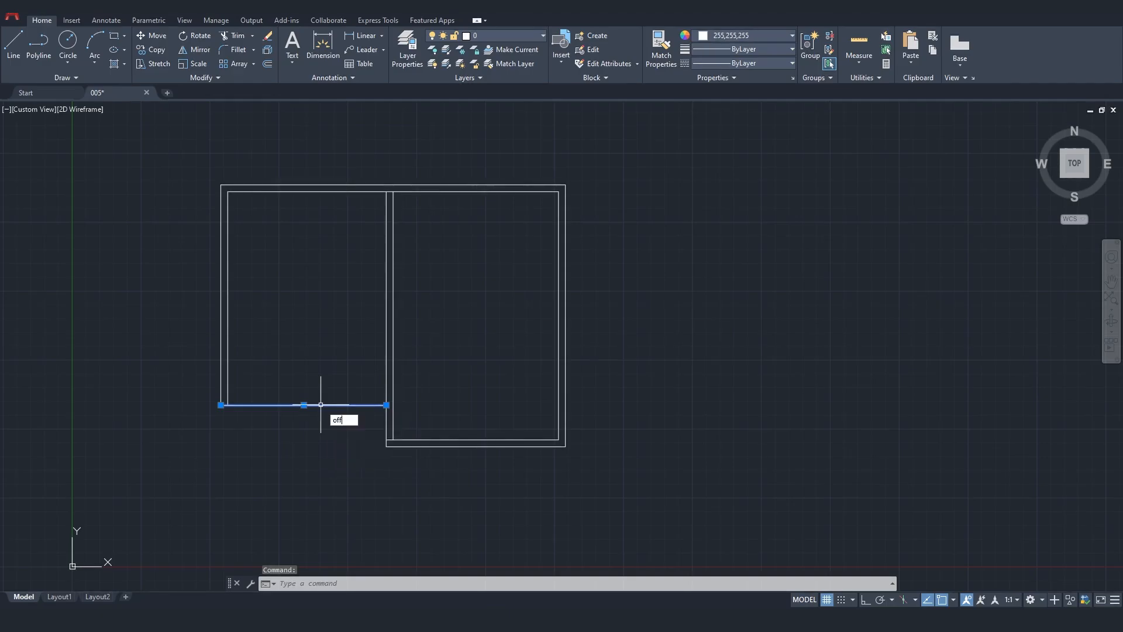
key(Return)
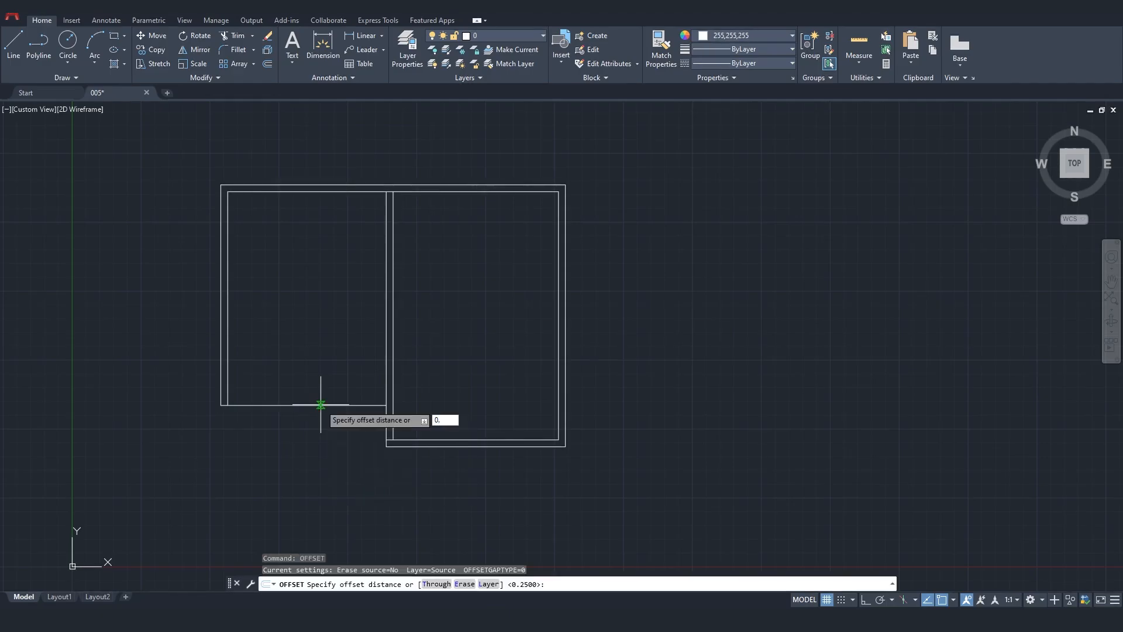
text(0.7)
key(Return)
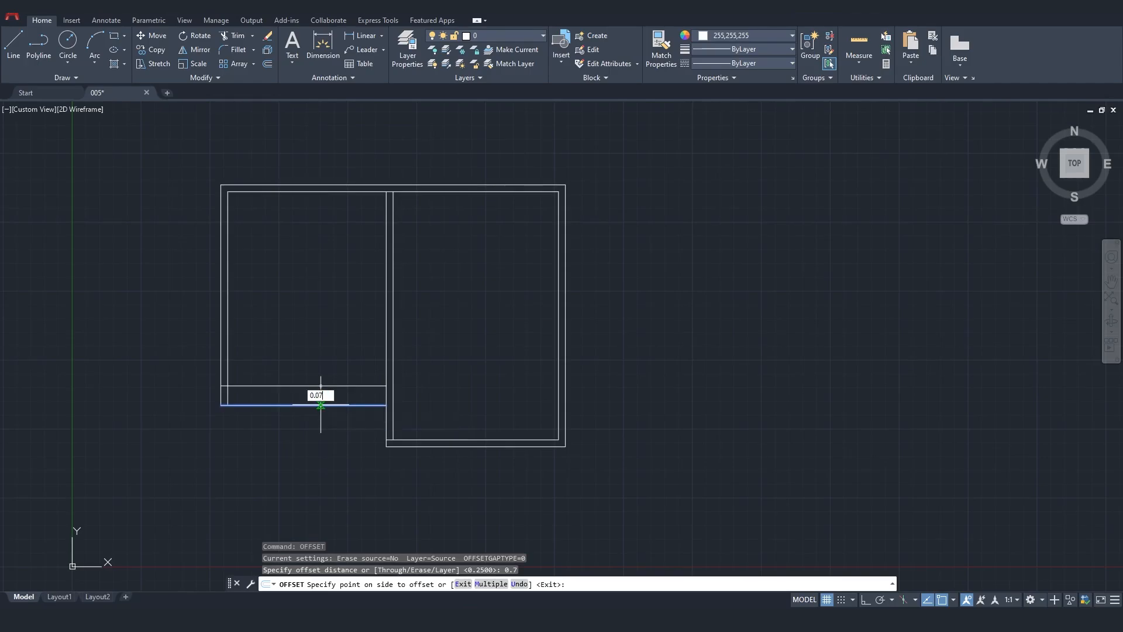
text(0.07)
key(Return)
Offset the new line above the left room's lower edge another 0.07 inward
scroll(319, 404, up, 2)
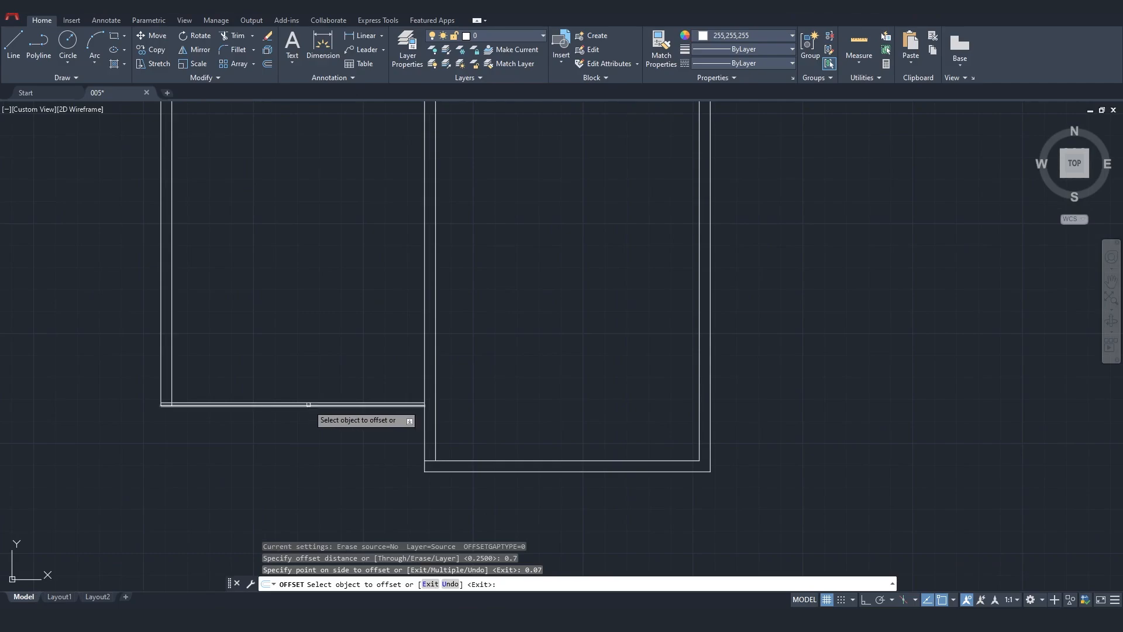
click(310, 404)
text(0.)
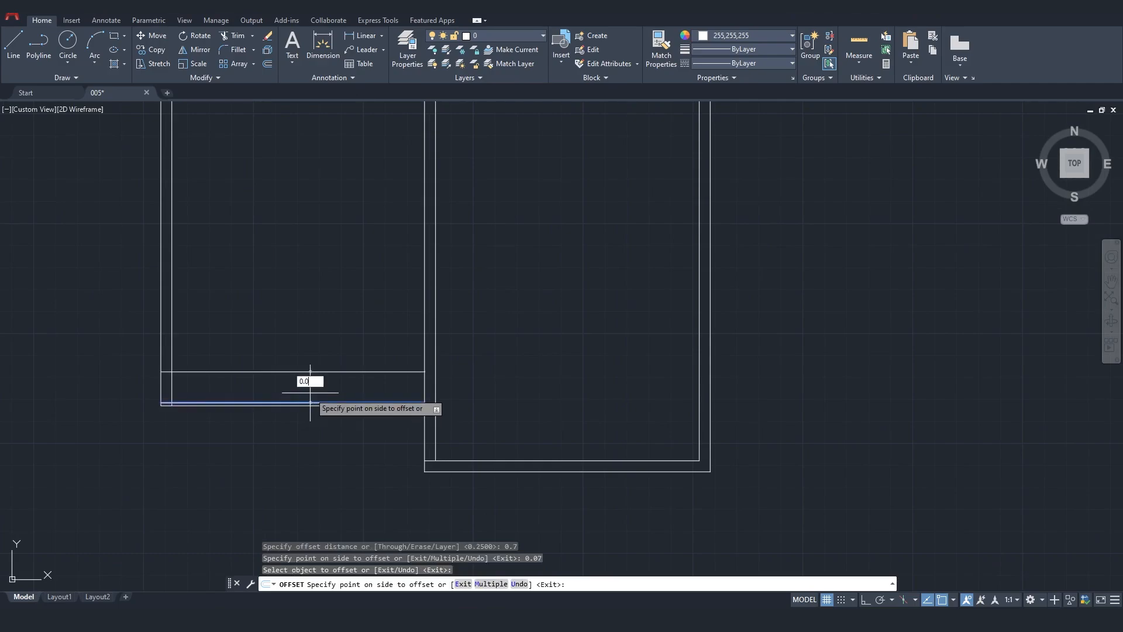
text(07)
key(Return)
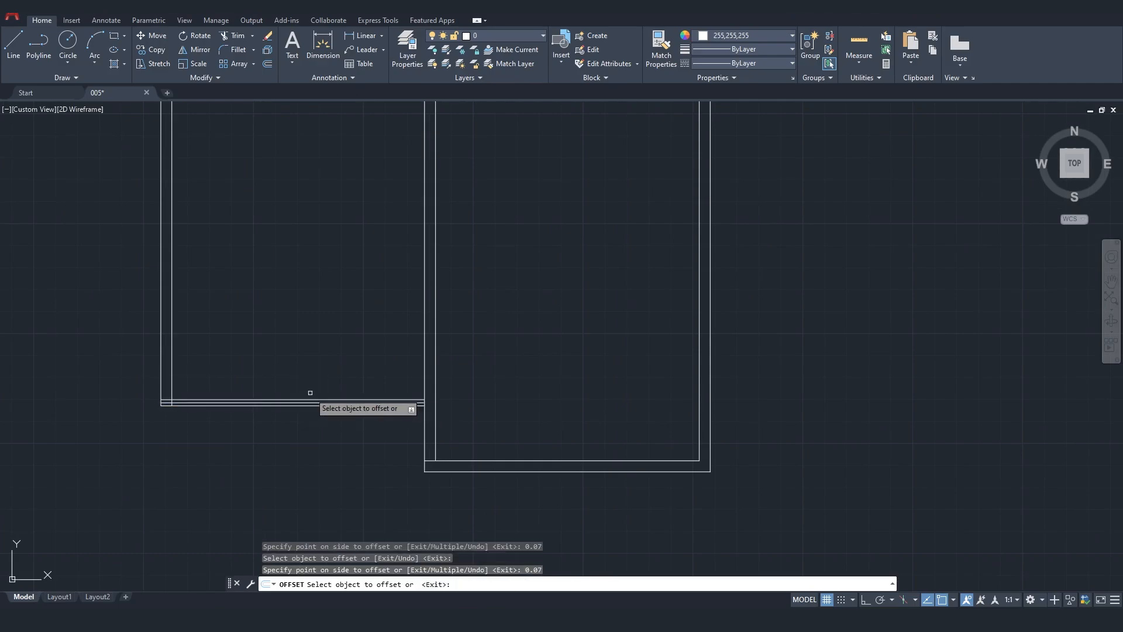
Trim the ends of the two new horizontal lines that cross the left wall's thickness
click(237, 35)
click(168, 400)
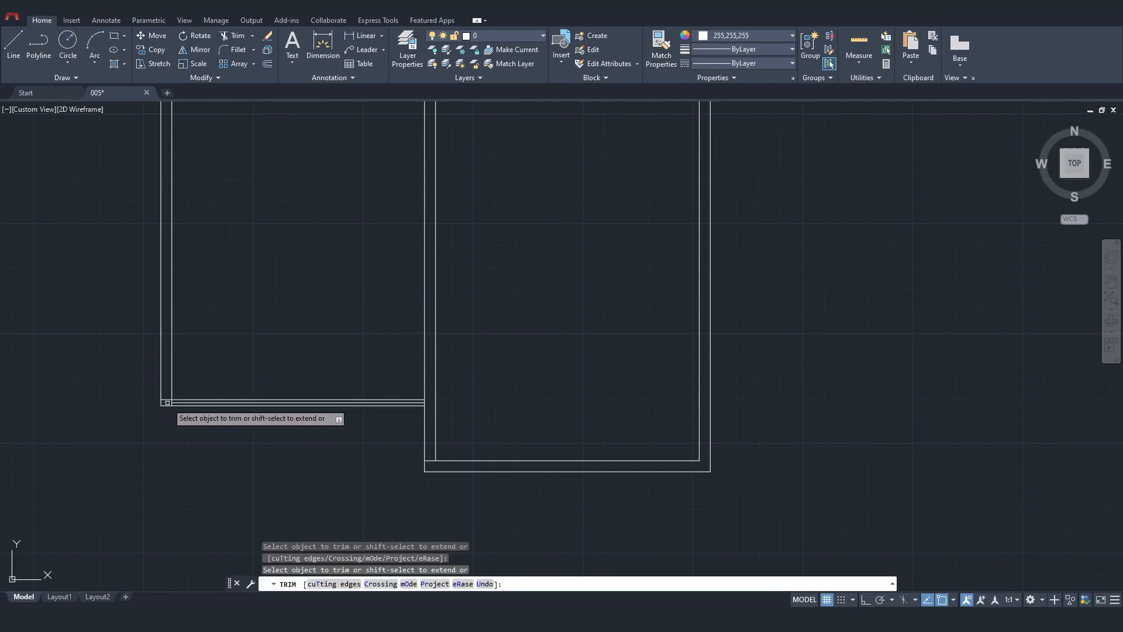
key(Escape)
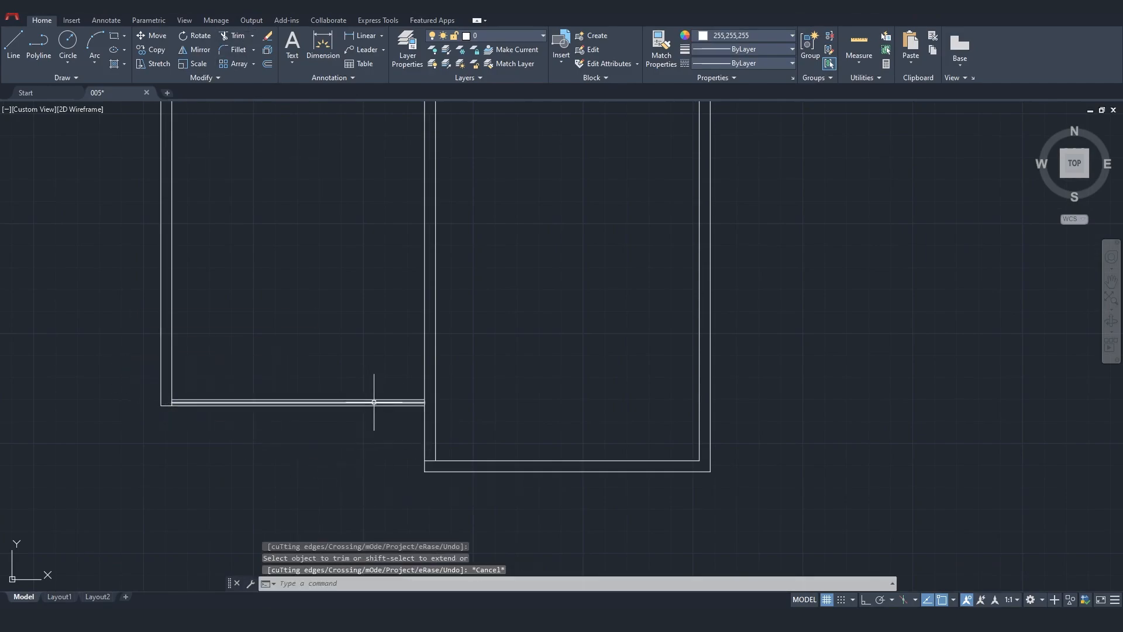
Extend the partition's right-hand line down to the outer line of the right room's lower wall
click(436, 442)
key(Escape)
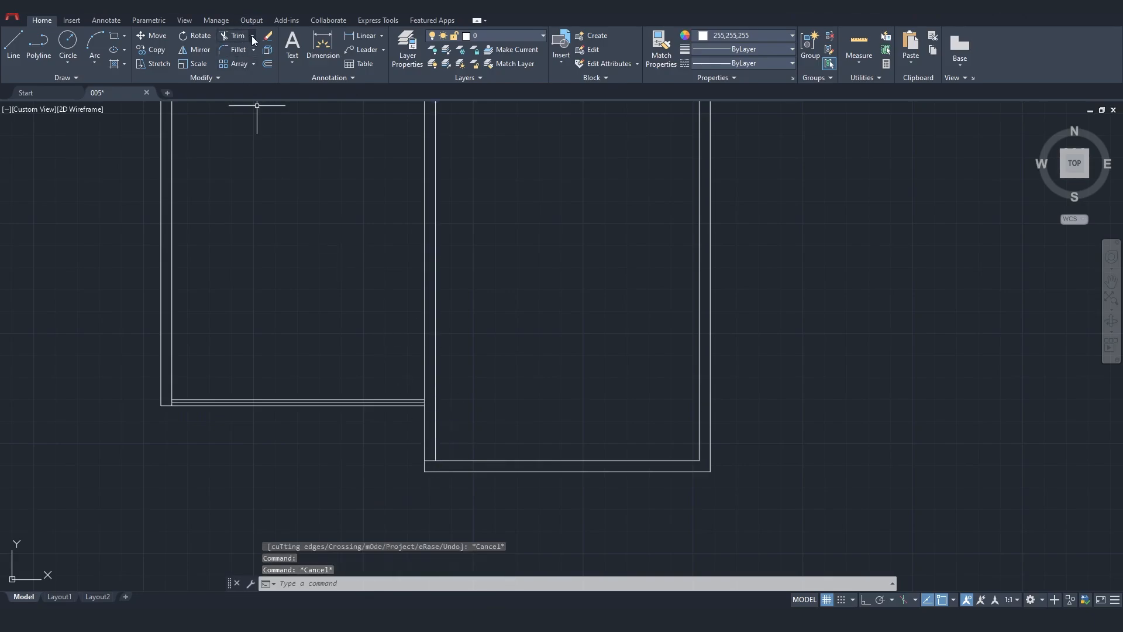
click(250, 79)
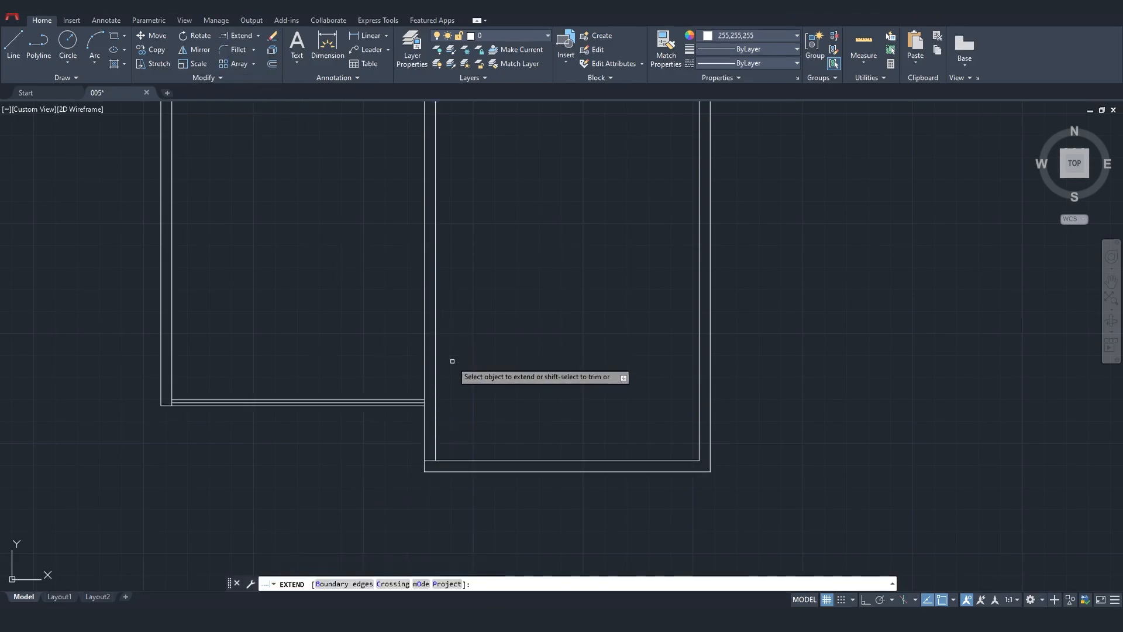
key(Escape)
Offset the partition's right-hand line 1.2 to the right, and offset the copy by the same distance again
click(436, 440)
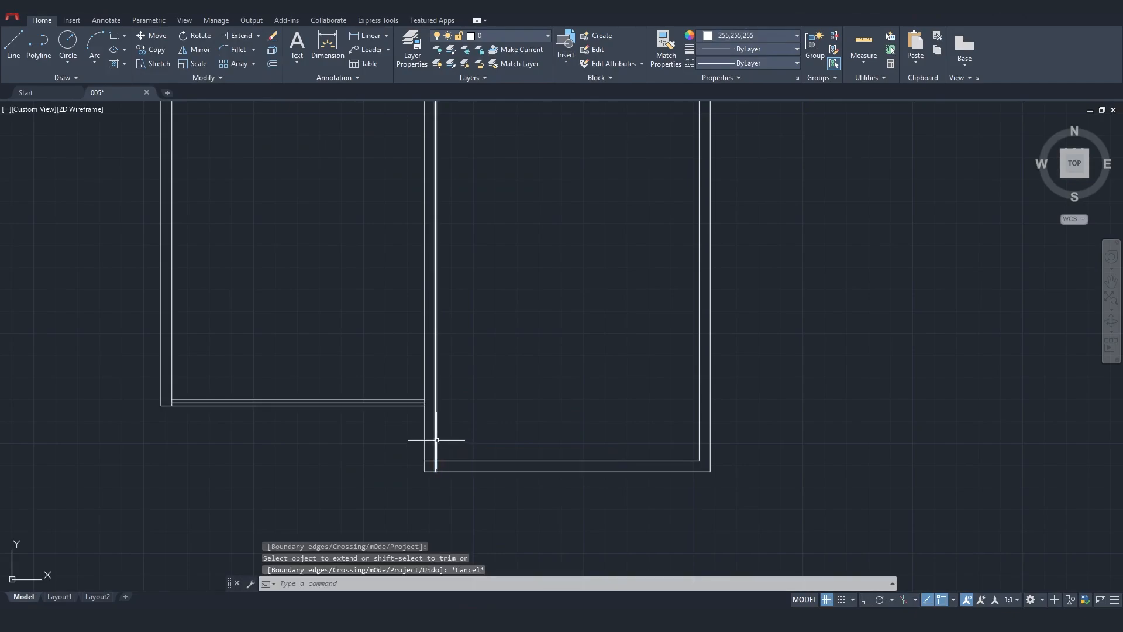
key(Return)
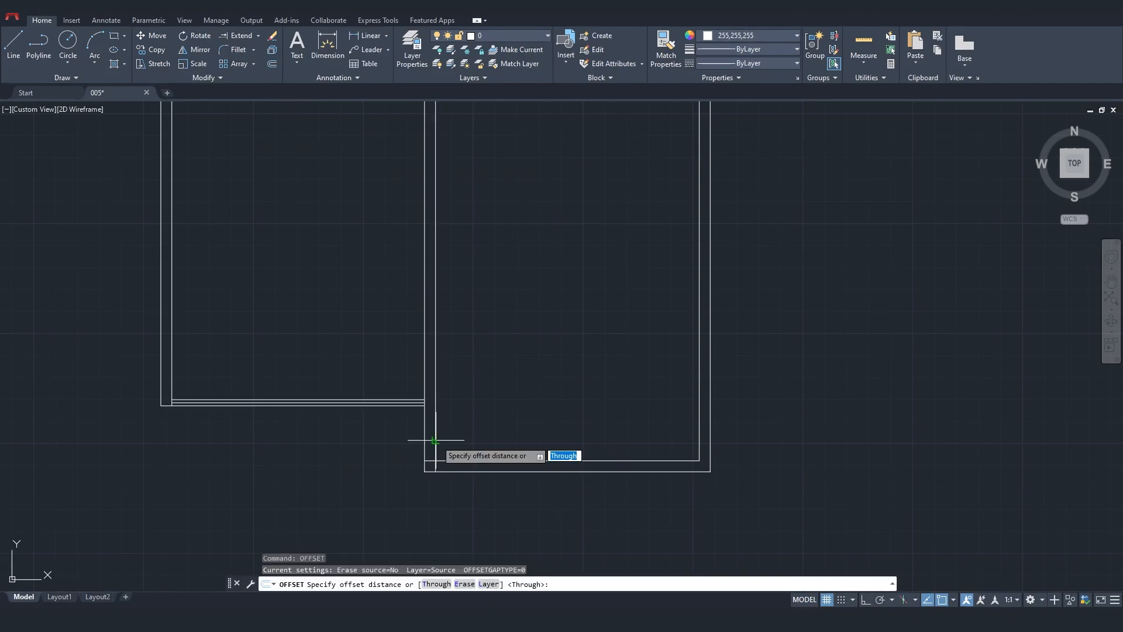
key(Return)
click(435, 440)
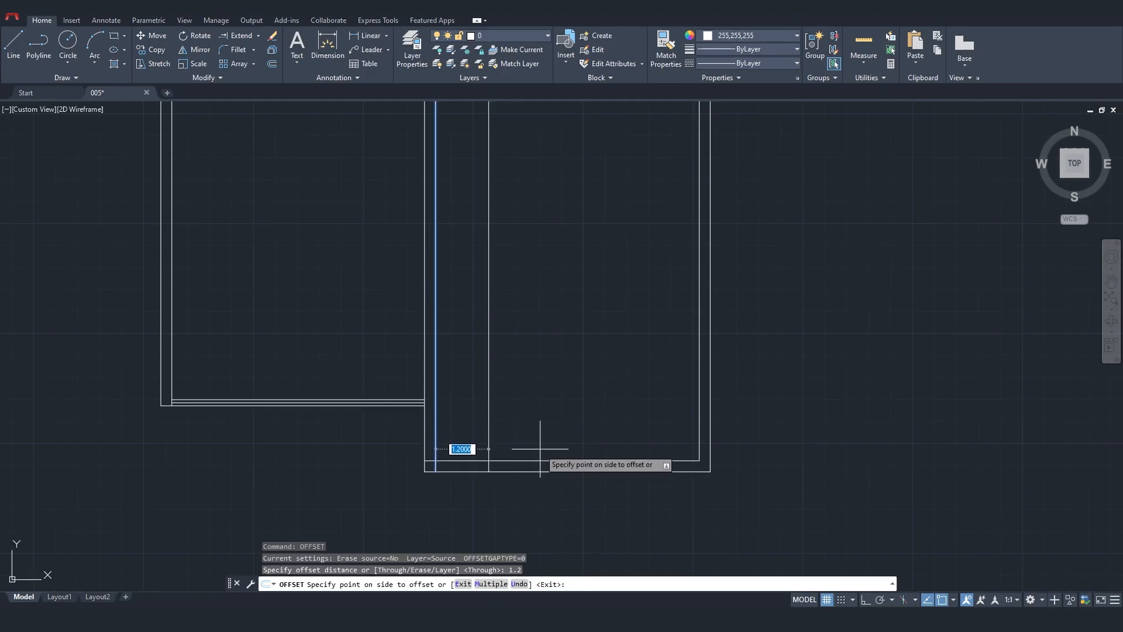
click(533, 452)
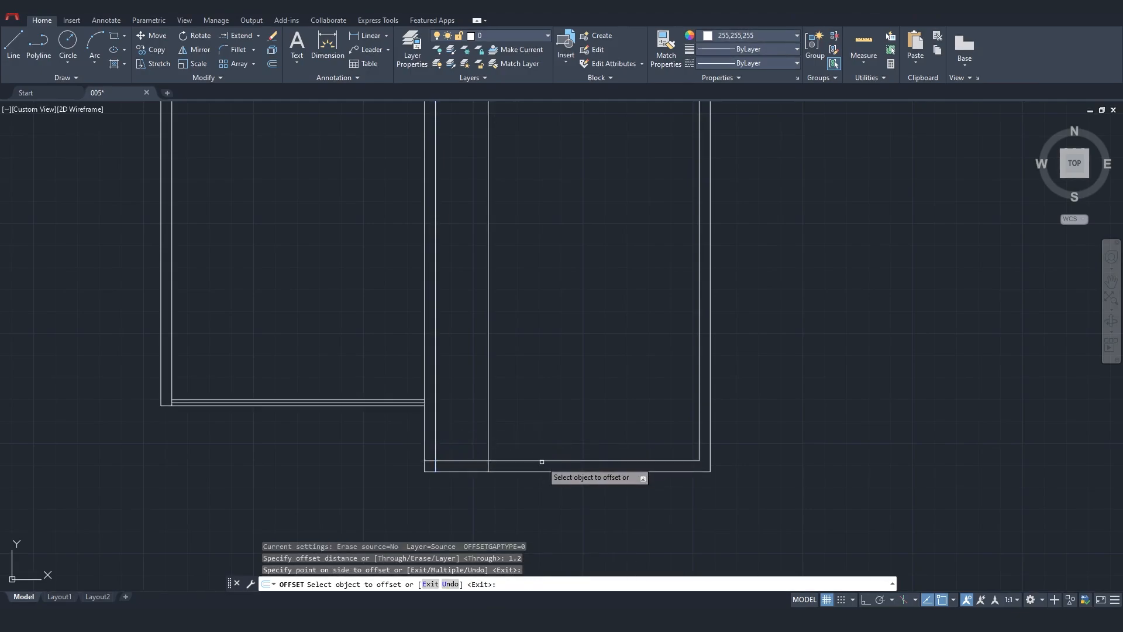
click(489, 424)
click(553, 423)
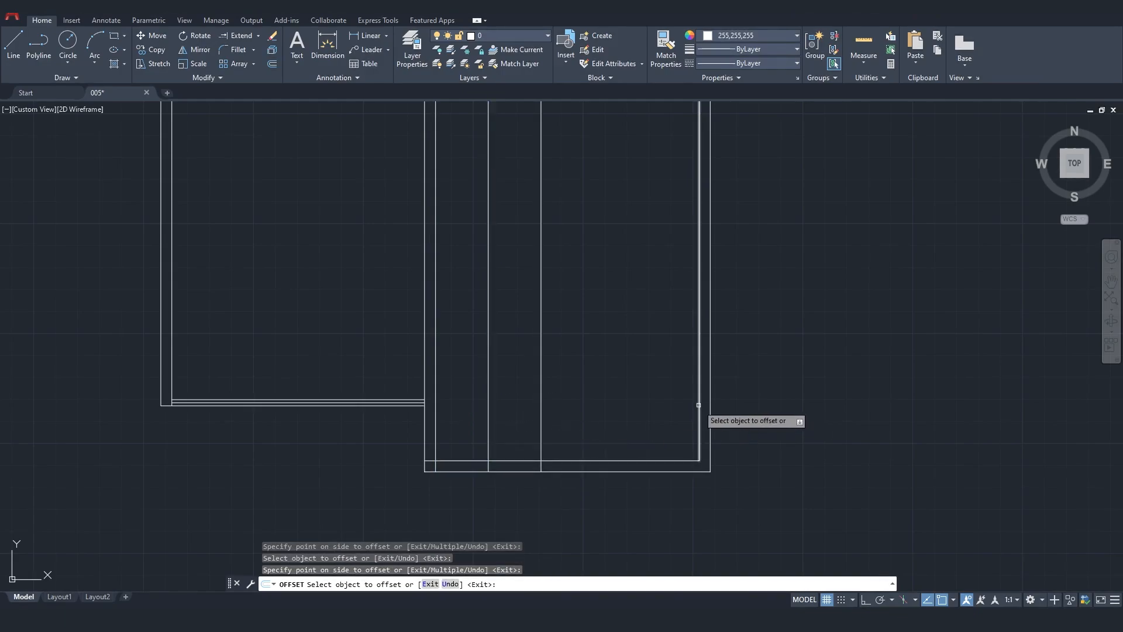
Offset the rightmost of the two partition line copies 3 to the right
click(542, 413)
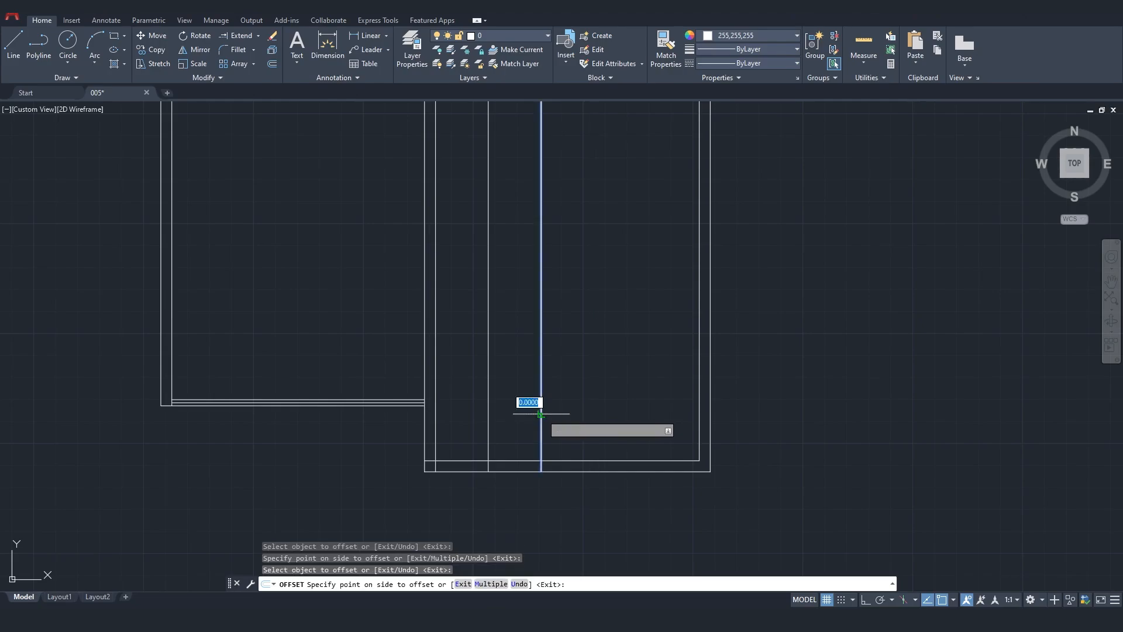
text(3)
key(Return)
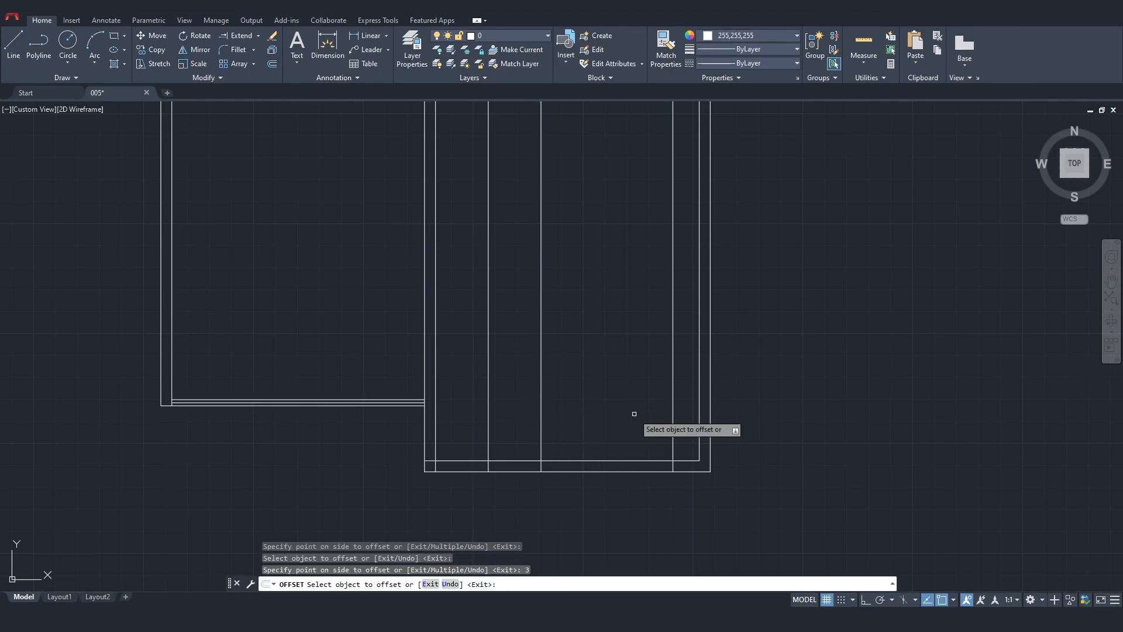
Trim the three offset vertical lines above the right room's lower wall so that only short segments remain within the wall's thickness
click(258, 37)
click(239, 87)
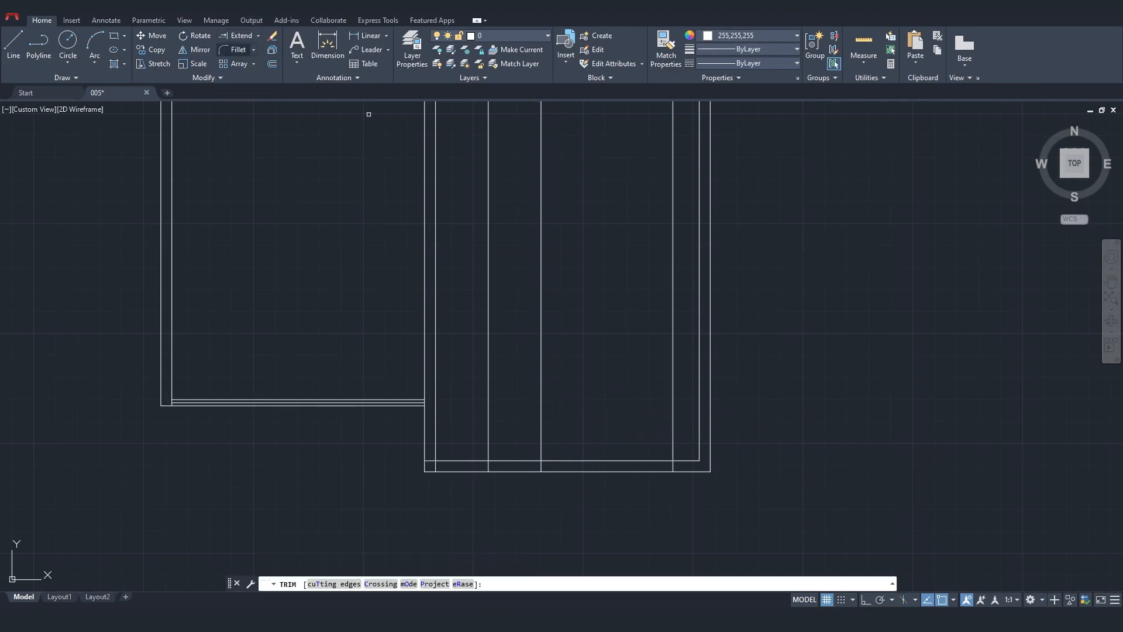
click(681, 231)
click(476, 231)
key(Return)
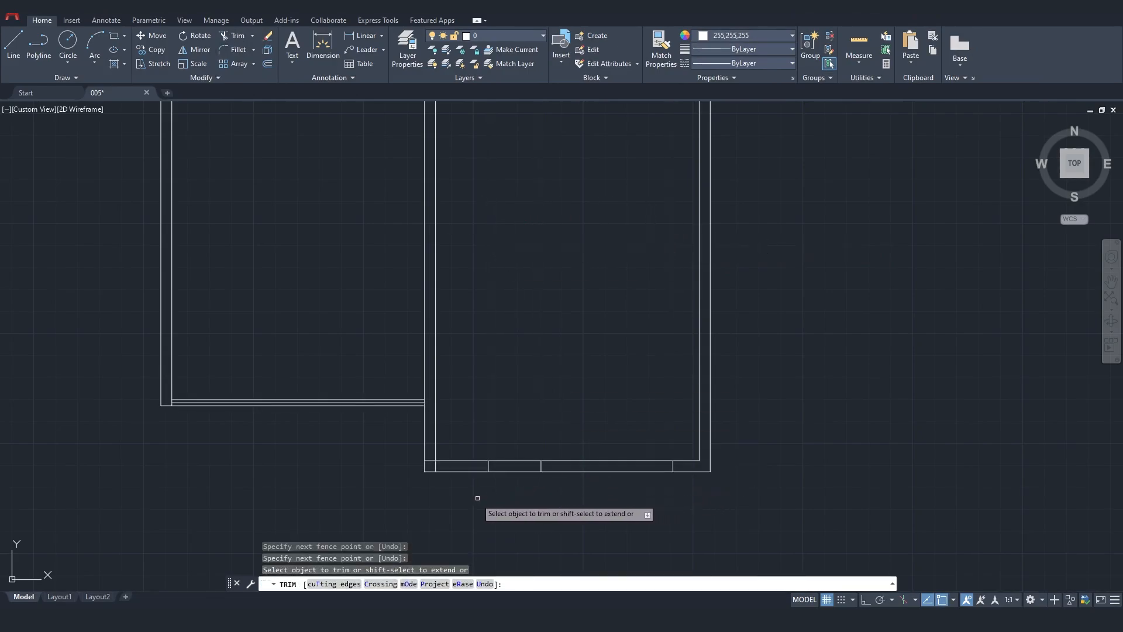
Trim both lower wall lines between the partition and the first vertical segment to open a doorway
click(460, 482)
click(463, 457)
key(Return)
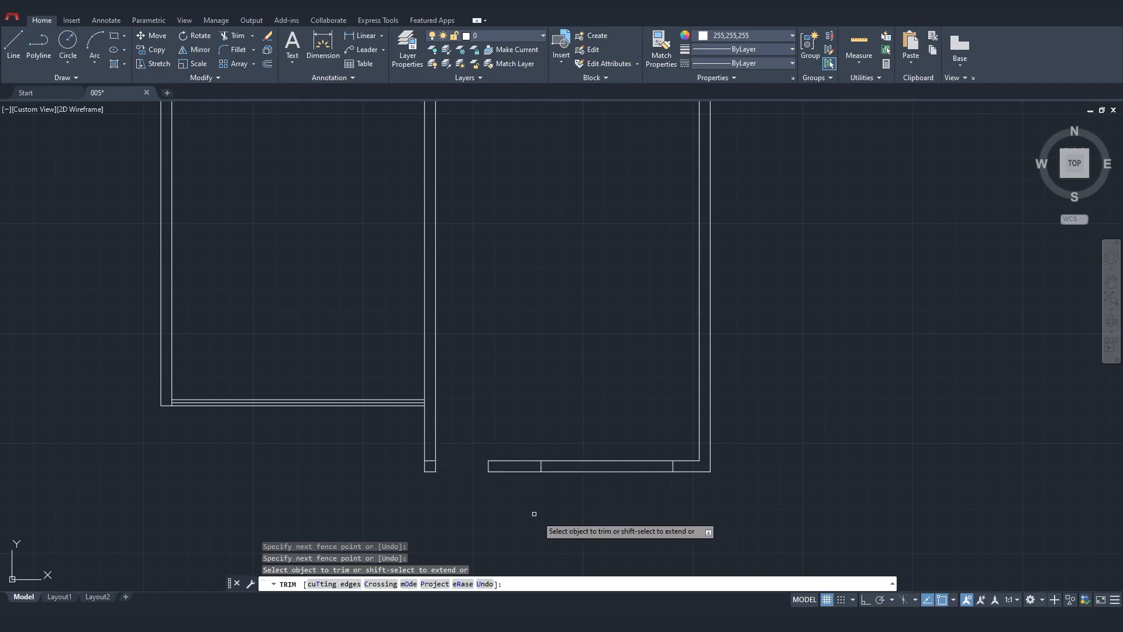
key(Escape)
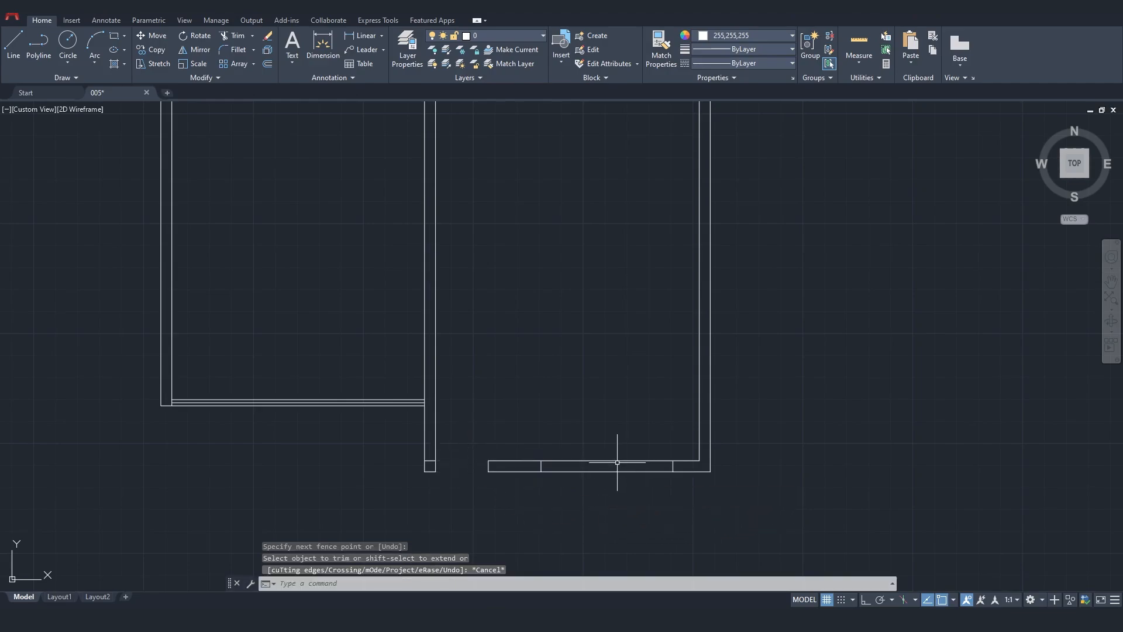
Offset the inner line of the right room's lower wall 0.125 into the wall's thickness as the window line
click(616, 461)
text(o)
key(Return)
text(0.)
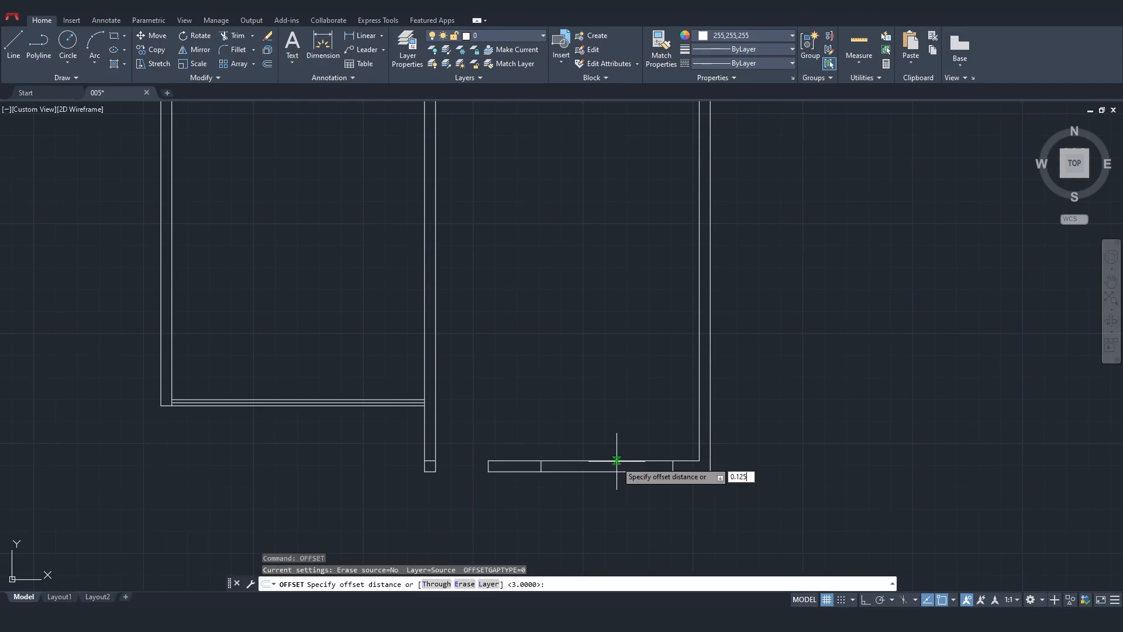
text(125)
key(Return)
click(618, 477)
Trim the window line beyond the window's right edge and the inner short line crossing the partition's foot
click(234, 35)
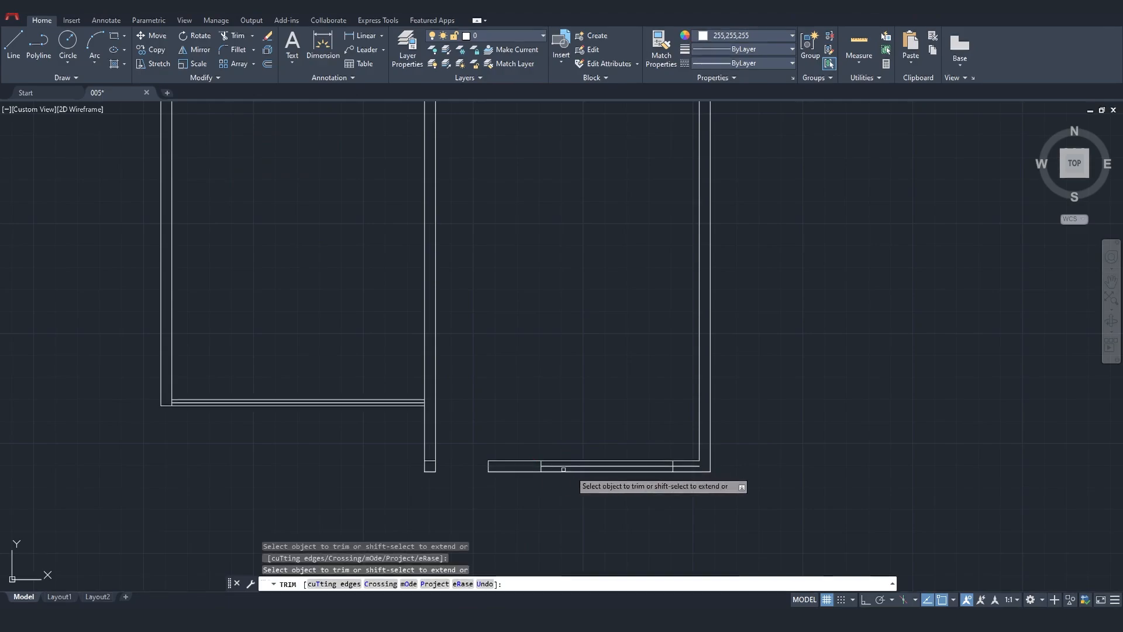
click(684, 466)
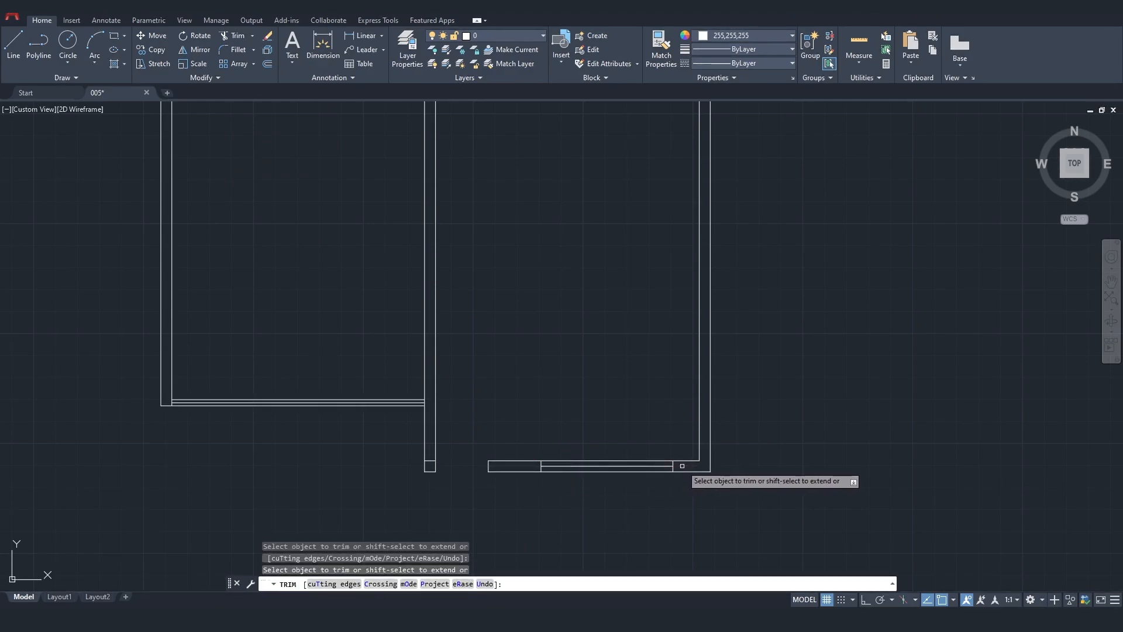
click(430, 462)
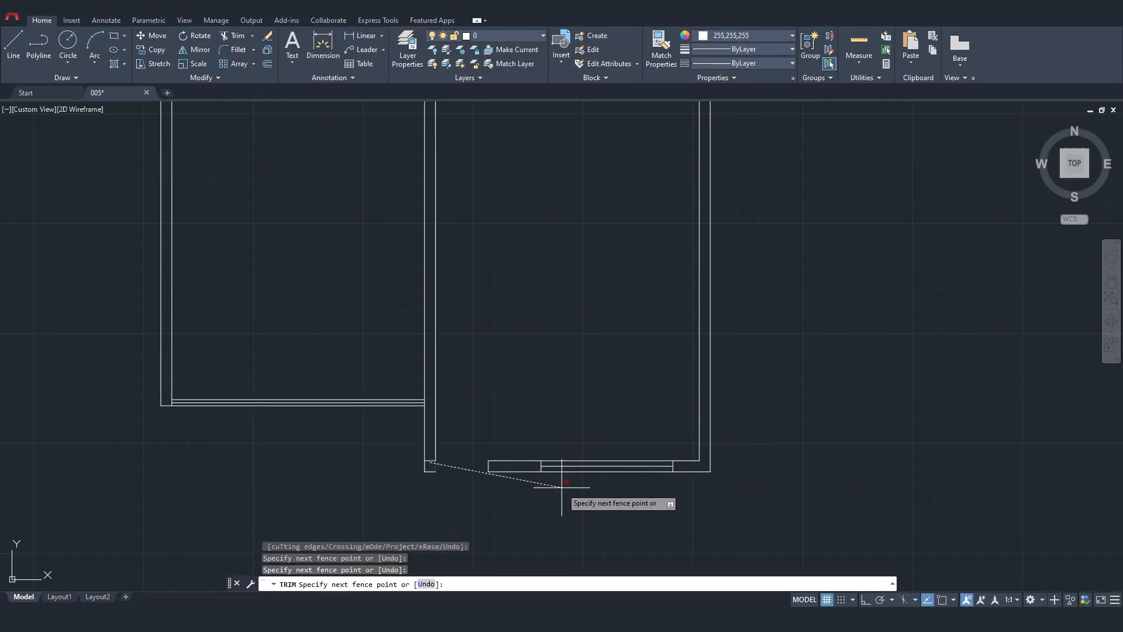
key(Return)
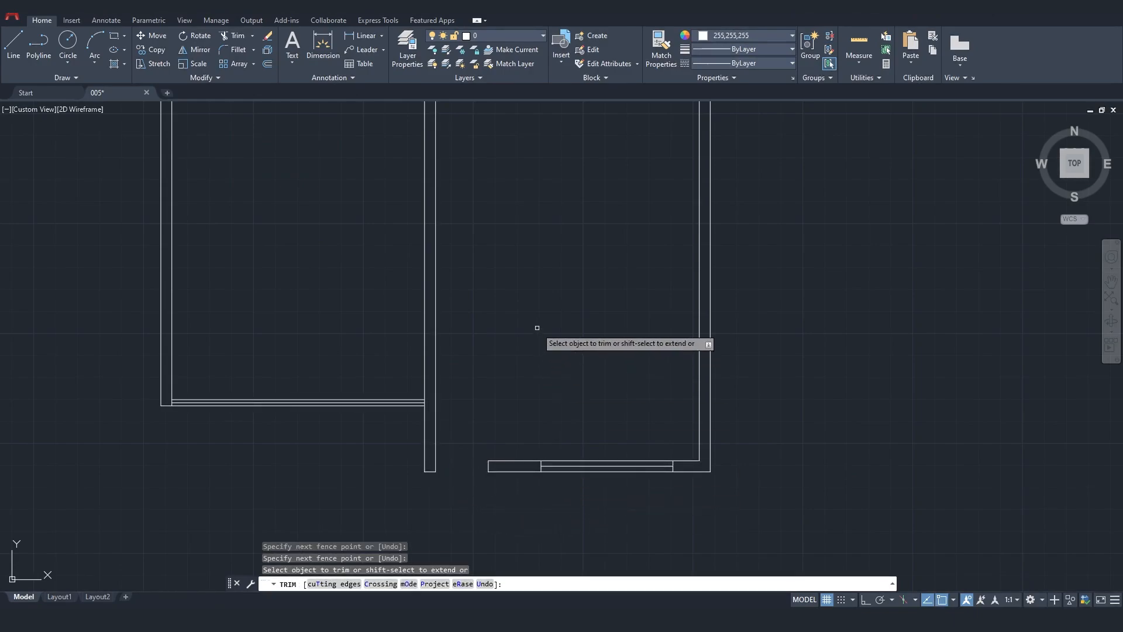
Draw vertical construction lines through the outer and inner faces of the left wall
scroll(534, 326, down, 3)
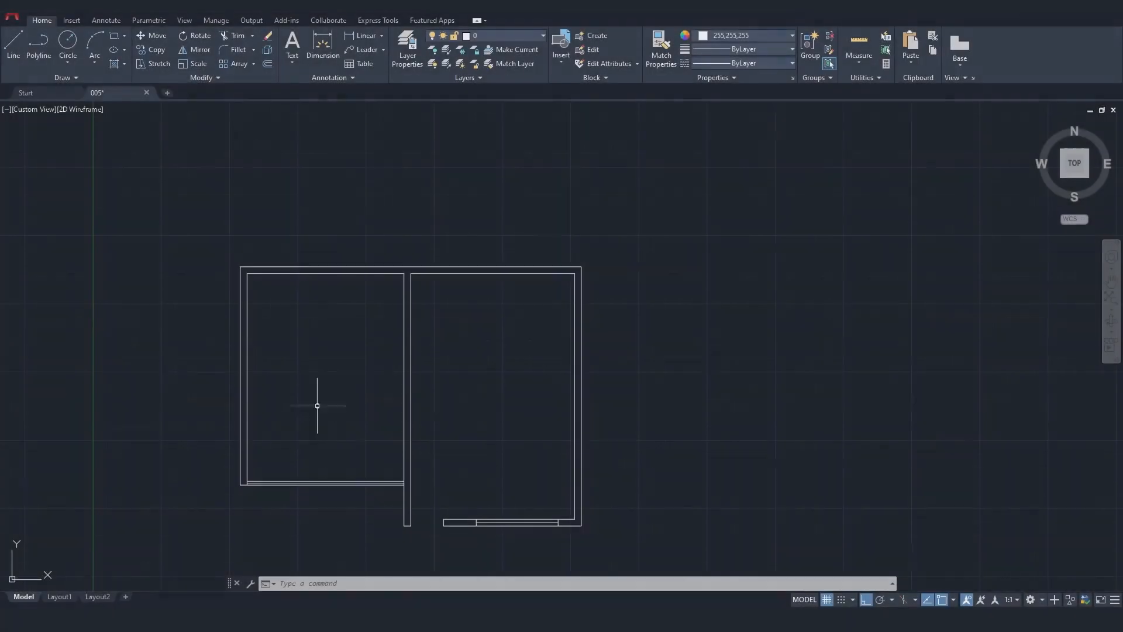
text(l)
key(Return)
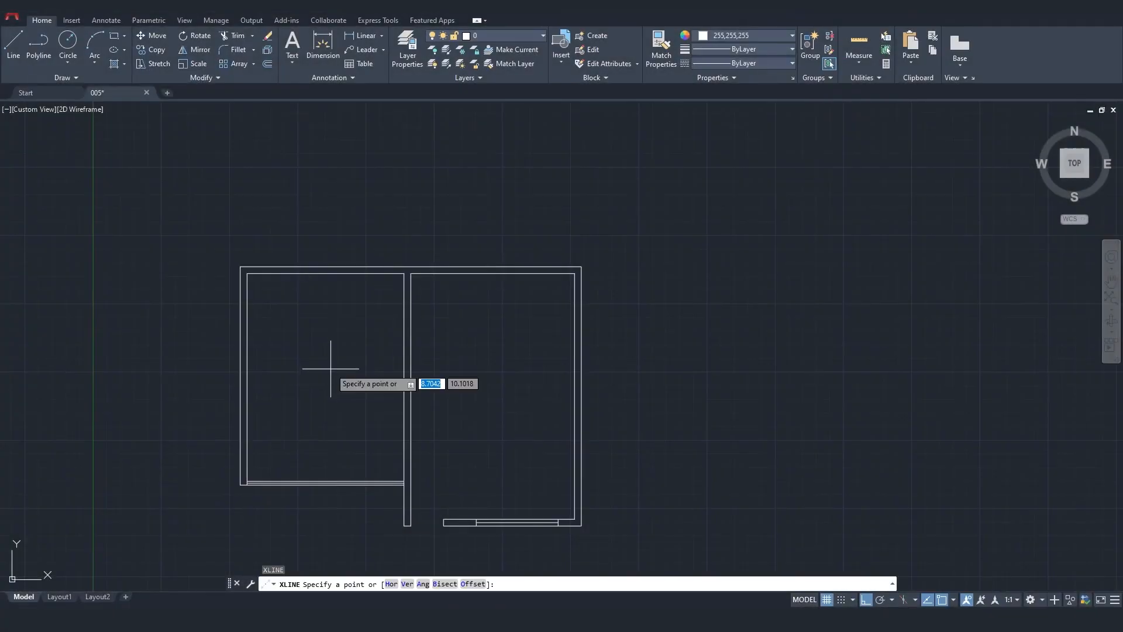
click(240, 484)
click(240, 342)
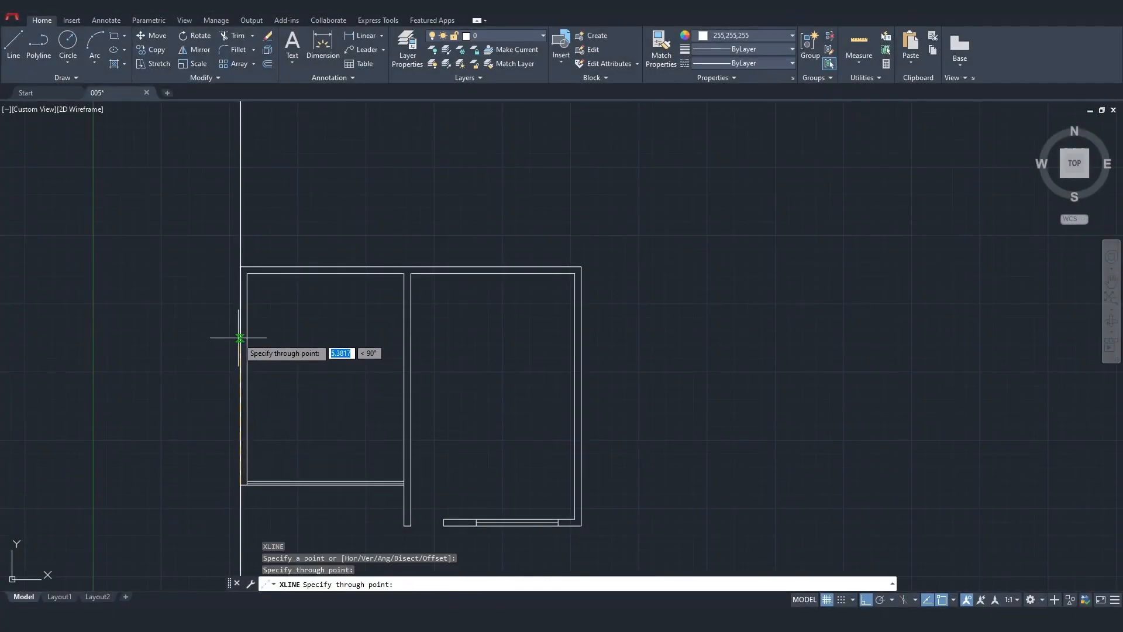
key(Return)
key(Return)
click(247, 484)
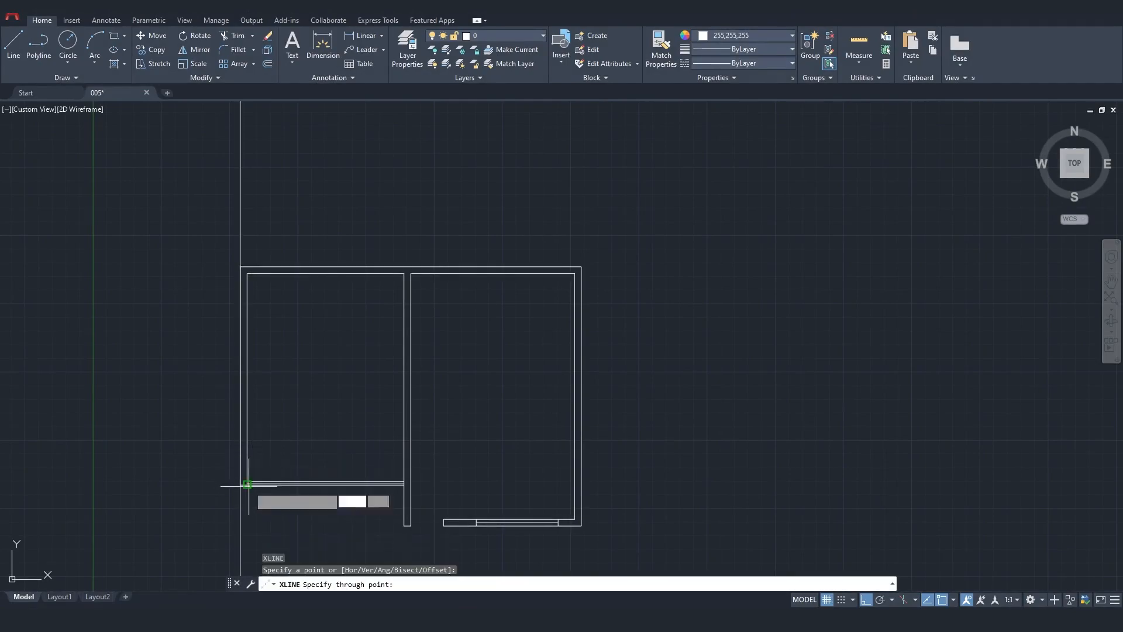
click(246, 394)
key(Return)
key(Return)
Draw vertical construction lines through both faces of the partition wall
click(404, 525)
click(403, 479)
key(Return)
key(Return)
click(411, 526)
click(411, 462)
key(Return)
key(Return)
Draw vertical construction lines through the doorway's right edge and both edges of the window in the lower wall
click(443, 526)
click(444, 454)
key(Return)
key(Return)
click(476, 525)
click(476, 463)
key(Return)
key(Return)
click(557, 518)
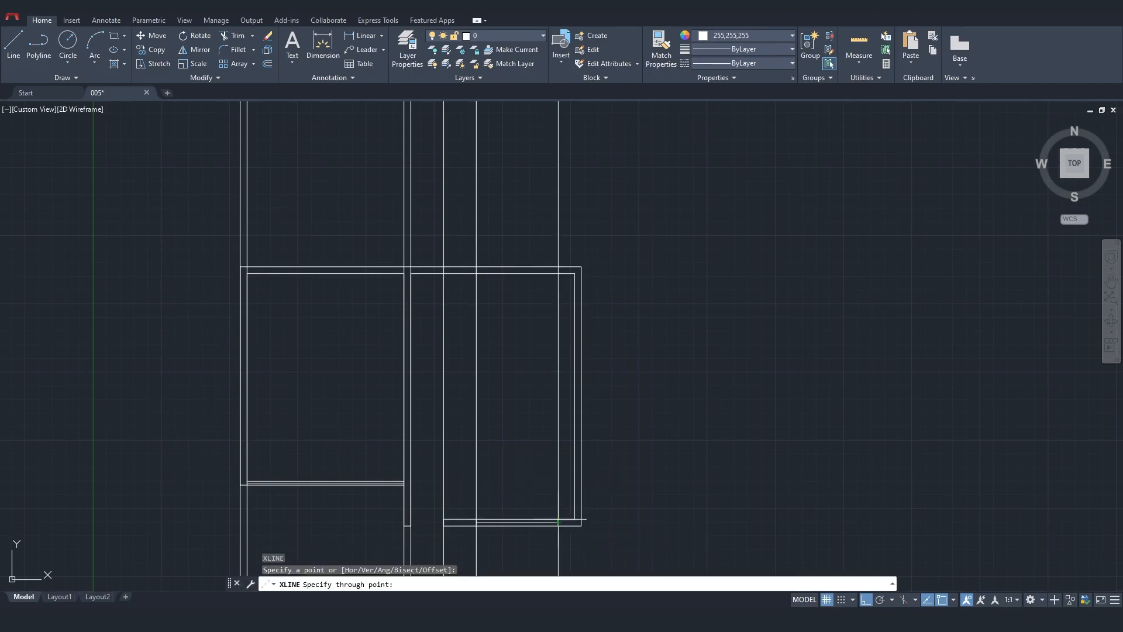
click(554, 491)
key(Return)
key(Return)
Draw vertical construction lines through the inner and outer faces of the right wall
click(575, 518)
click(577, 489)
key(Return)
key(Return)
click(581, 524)
click(608, 462)
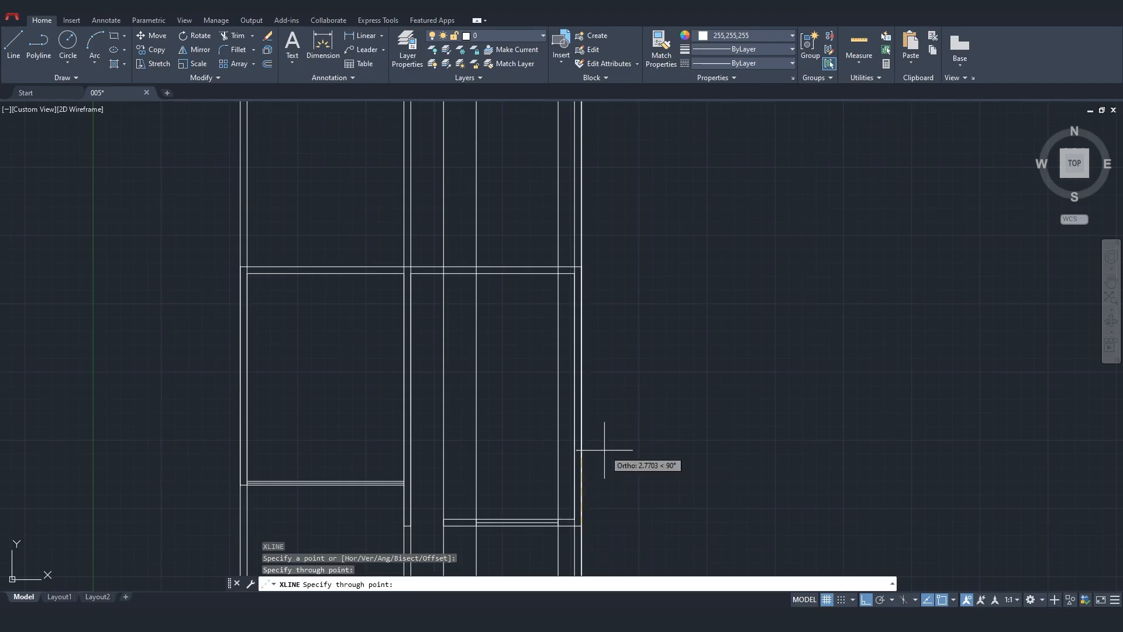
key(Return)
key(Escape)
Trim the doorway and window construction lines below the upper wall's outer line
click(519, 266)
click(236, 40)
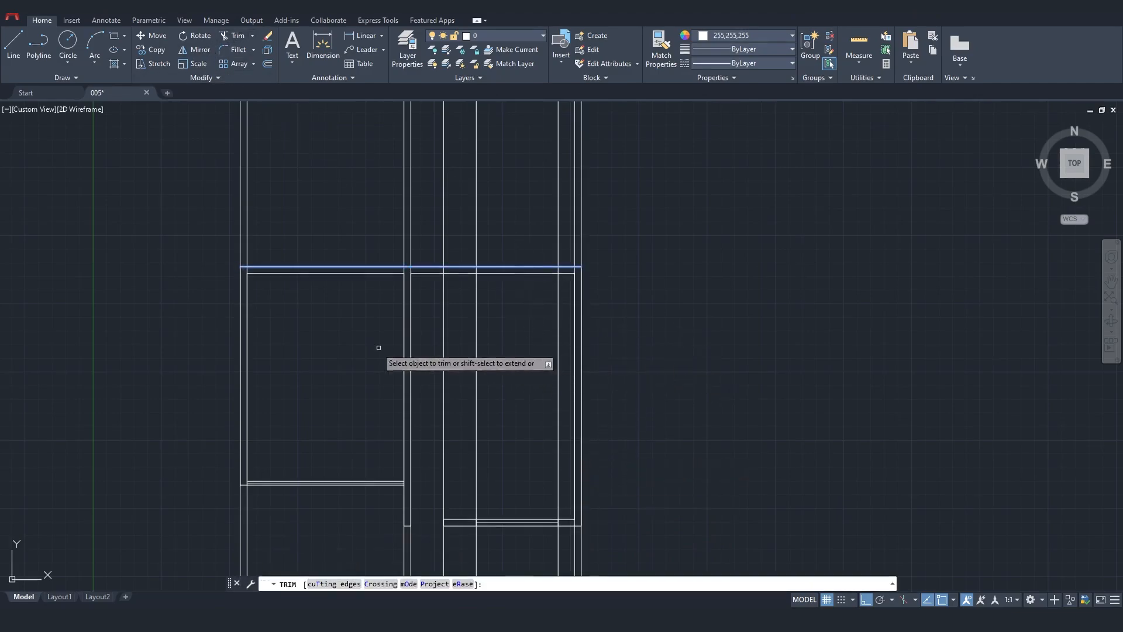
click(428, 331)
click(556, 331)
key(Return)
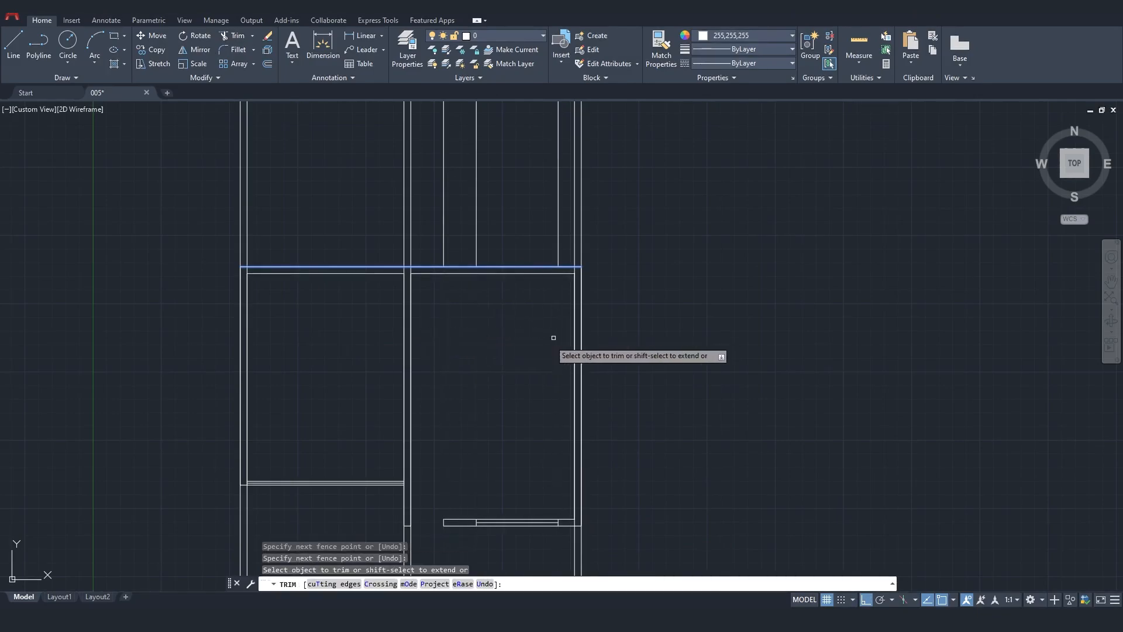
Trim the remaining wall and partition construction lines that extend below the floor plan
click(239, 525)
click(319, 526)
middle_drag(397, 520, 391, 437)
click(369, 472)
click(635, 485)
middle_drag(419, 215, 448, 387)
key(Escape)
Offset the upper wall's outer line 3.1 upward across the construction lines
click(456, 354)
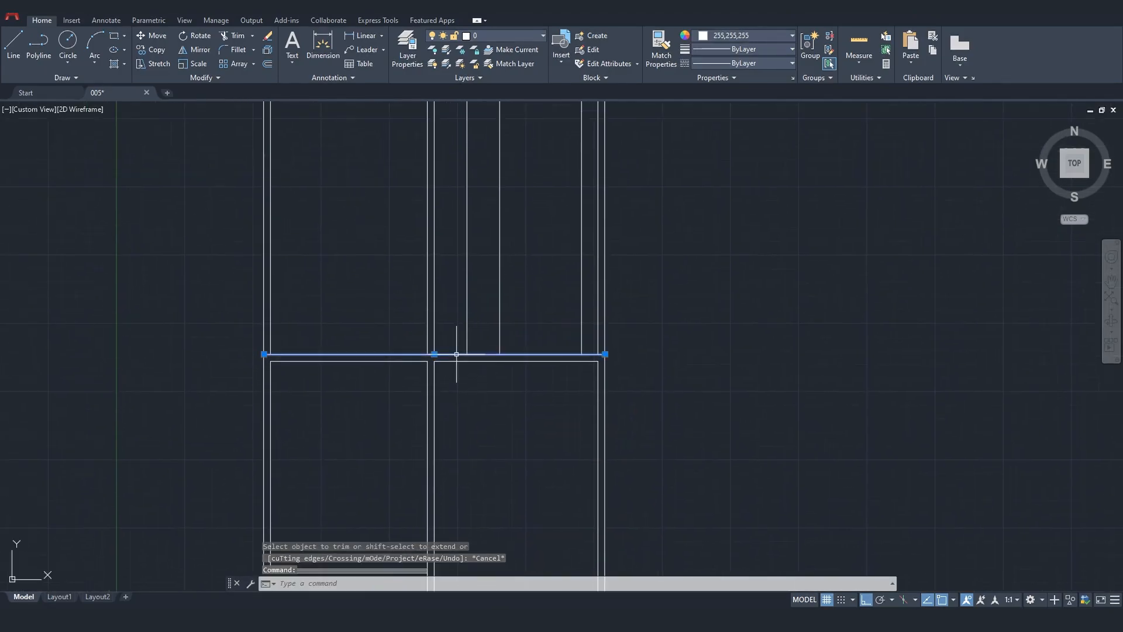
key(Return)
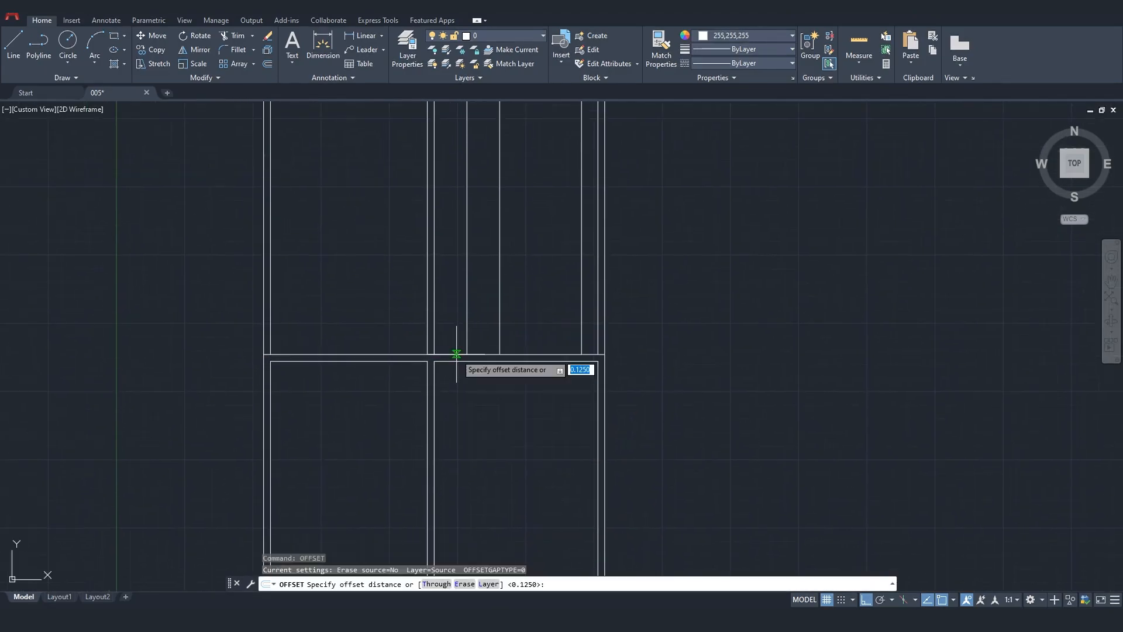
text(3.1)
key(Return)
click(457, 355)
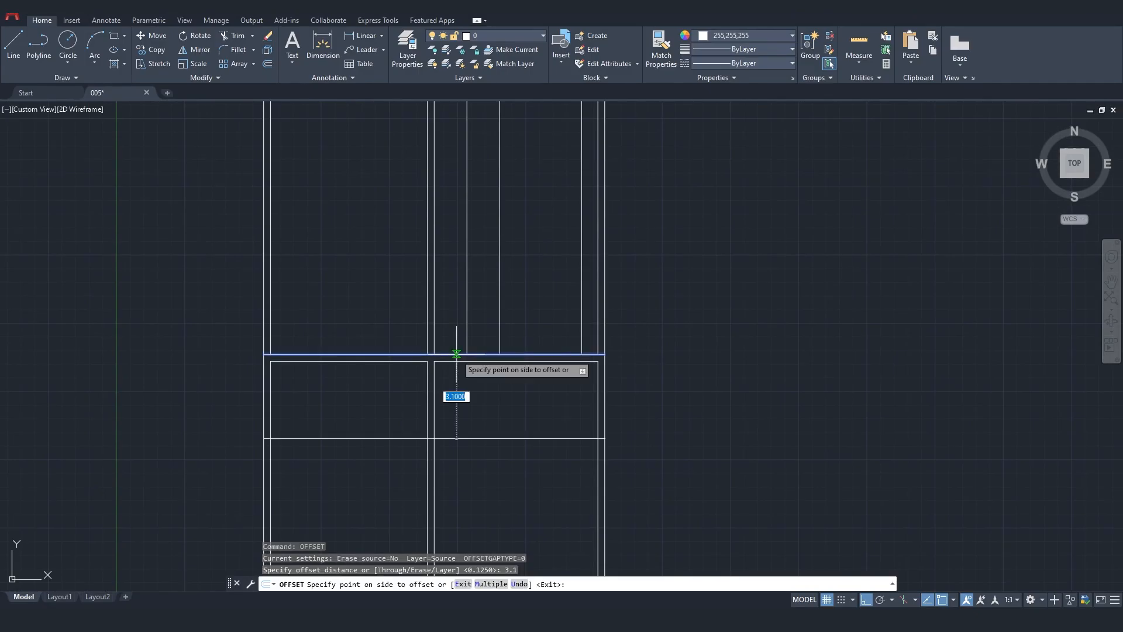
click(454, 205)
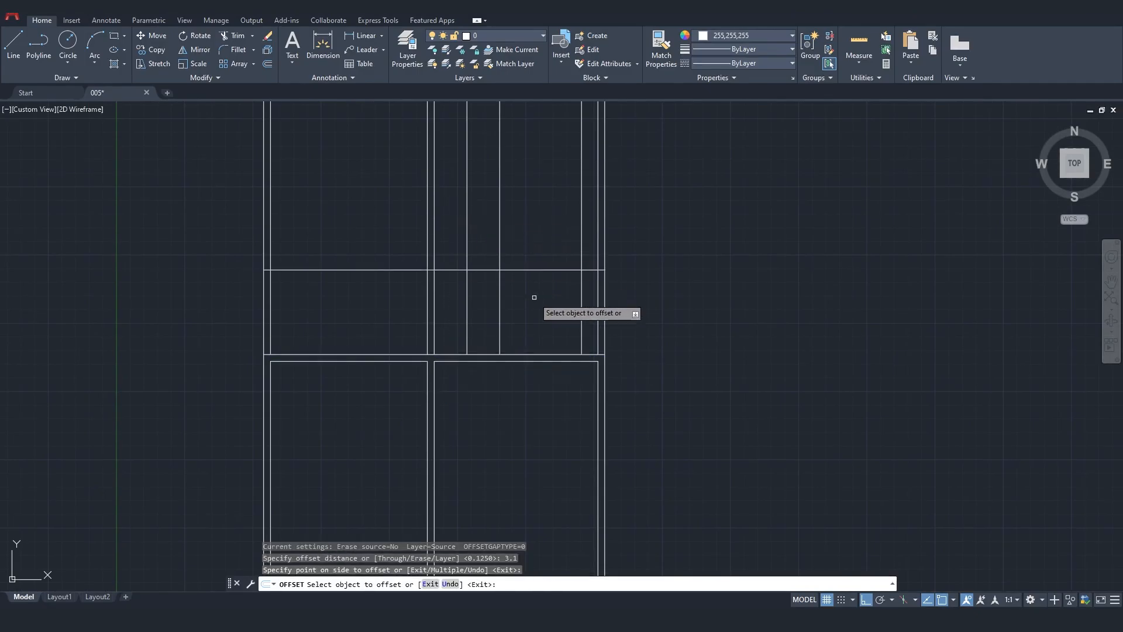
Offset the new horizontal line 0.3 upward, and offset that copy another 3.1 upward
click(522, 269)
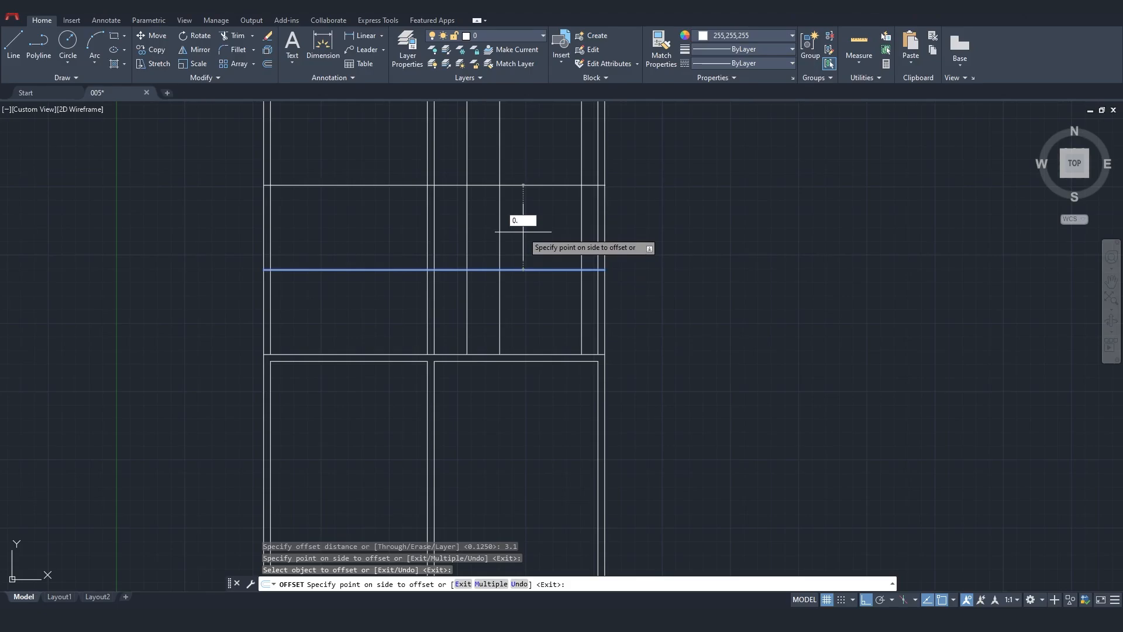
text(0.3)
key(Return)
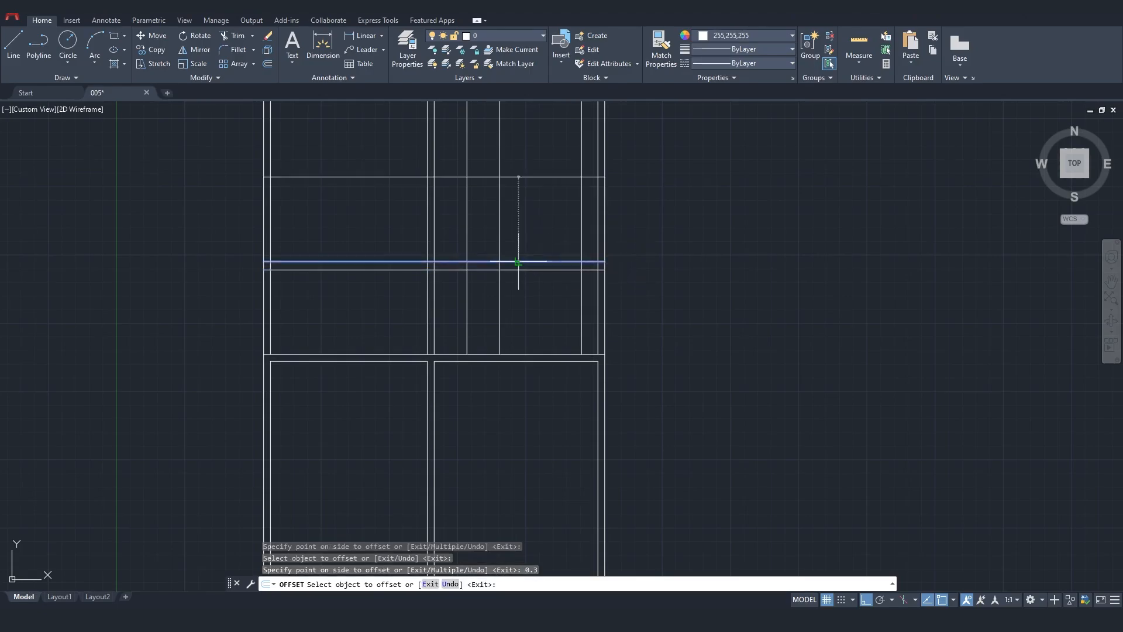
click(518, 261)
click(545, 158)
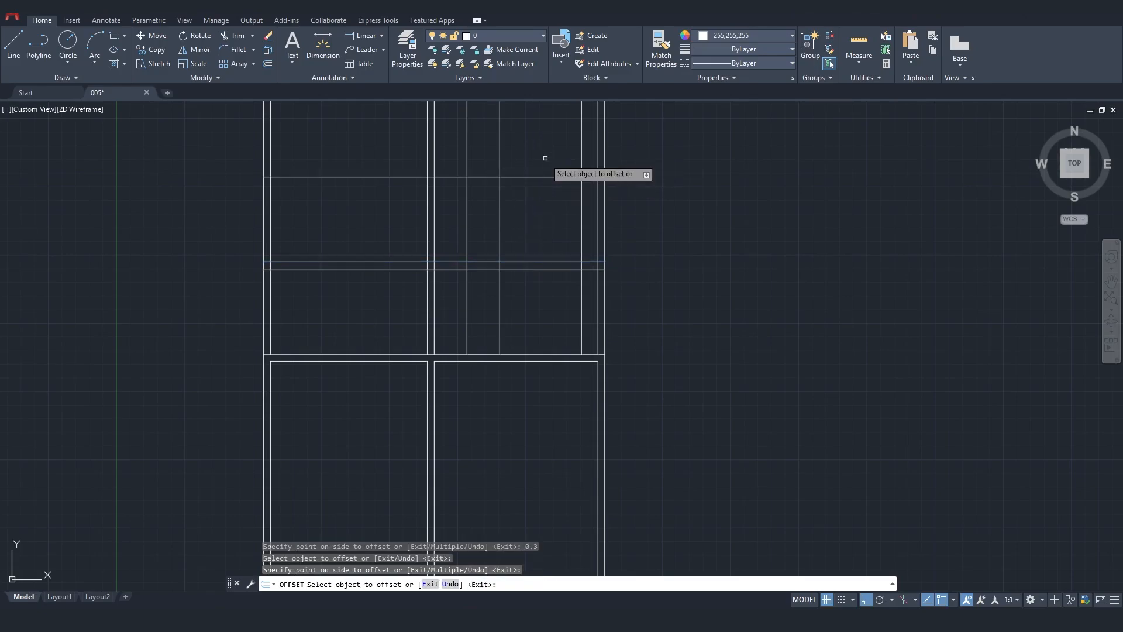
key(Escape)
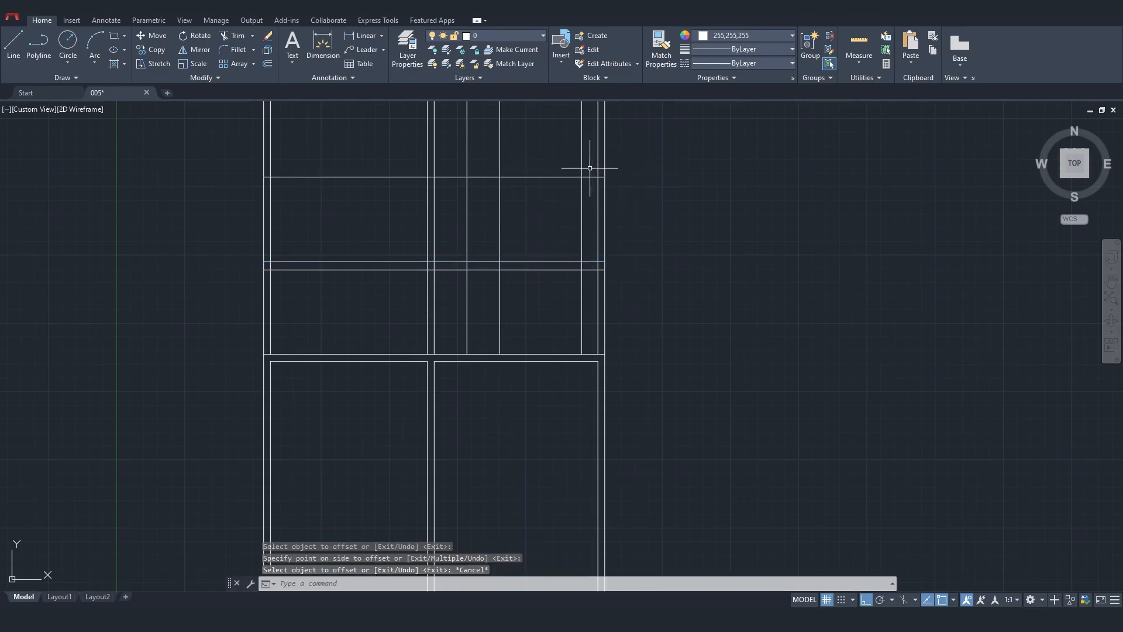
Trim all vertical construction lines above the topmost horizontal line
click(233, 36)
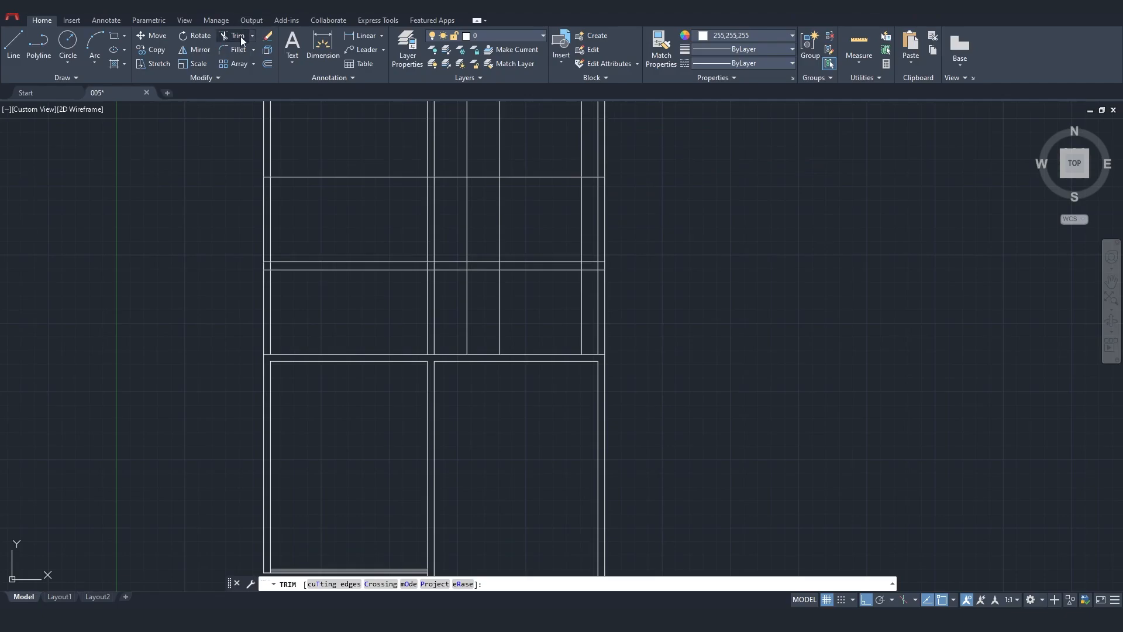
drag(640, 142, 244, 143)
key(Escape)
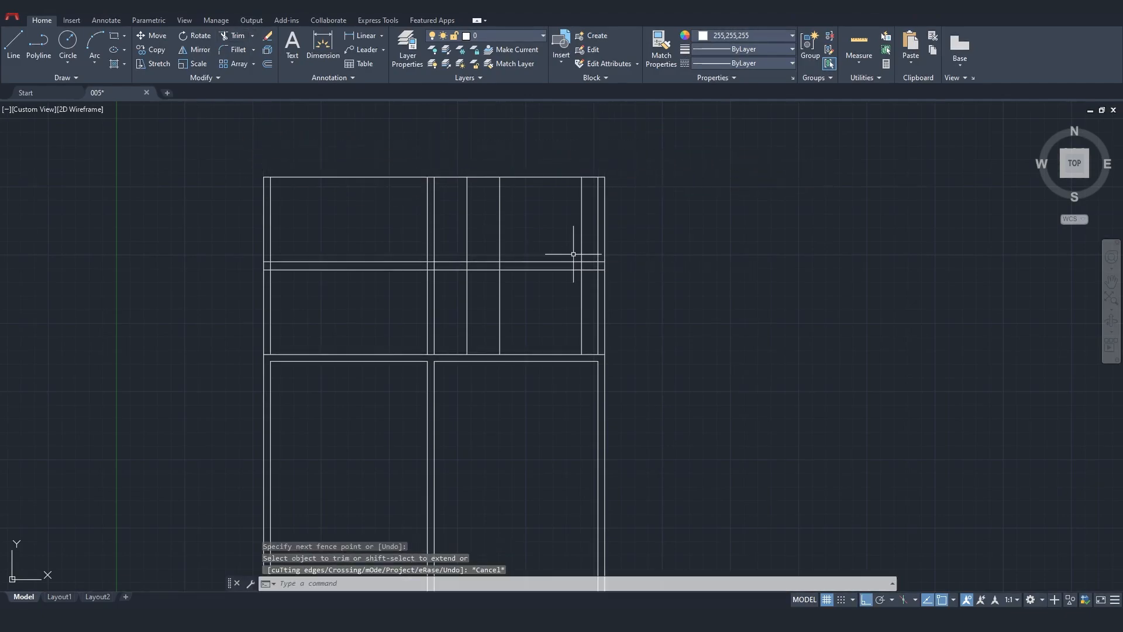
click(651, 167)
click(236, 314)
text(co)
key(Return)
middle_drag(311, 376, 265, 275)
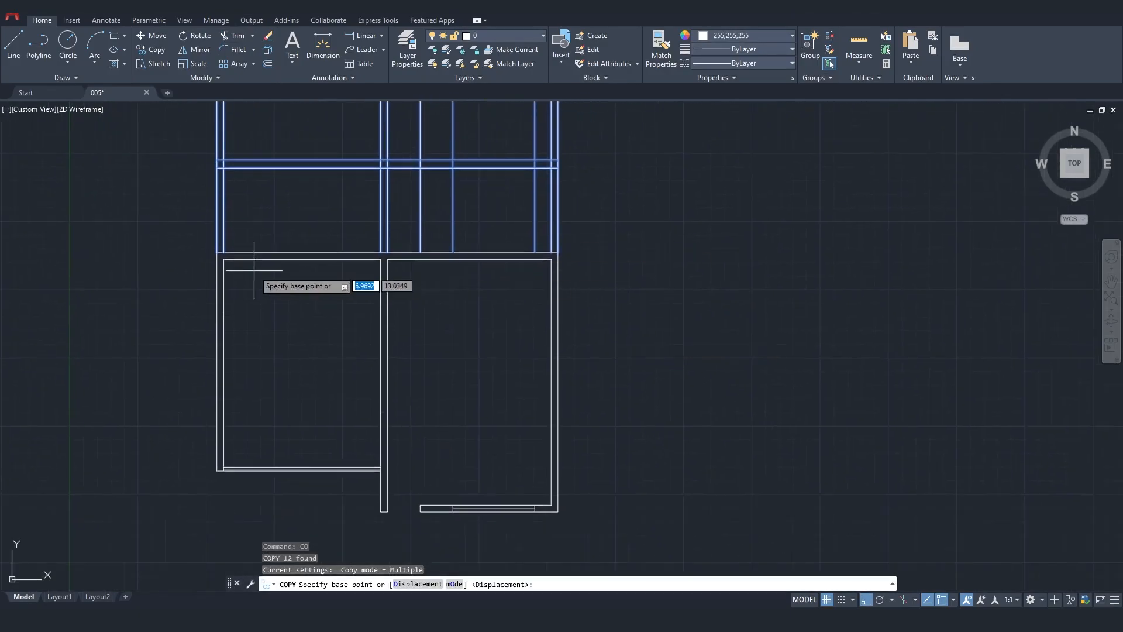
key(Escape)
Move all the projected vertical and horizontal lines above the plan to an empty area beside its right wall
click(620, 125)
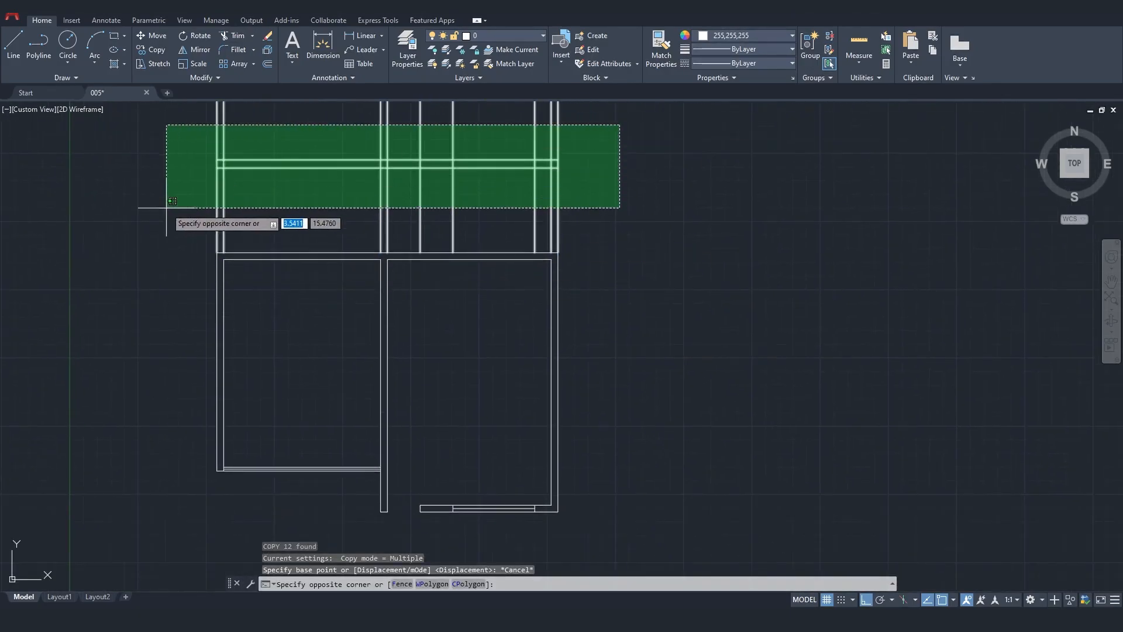
click(166, 209)
middle_drag(466, 144, 466, 206)
click(603, 119)
click(255, 136)
text(m)
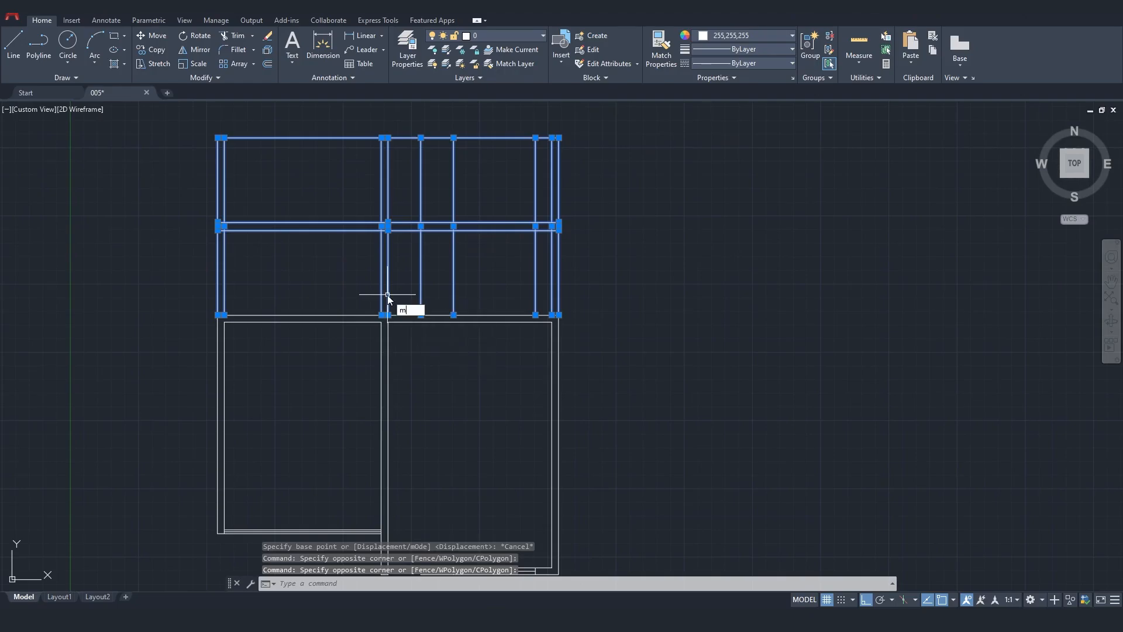
key(Return)
click(218, 315)
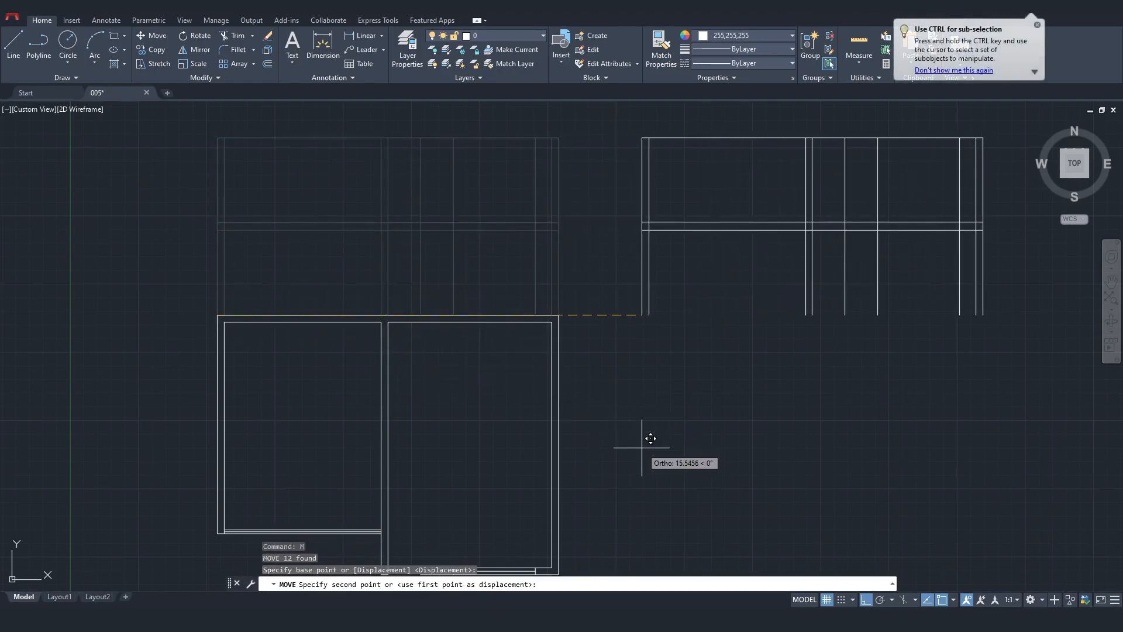
middle_drag(646, 440, 648, 331)
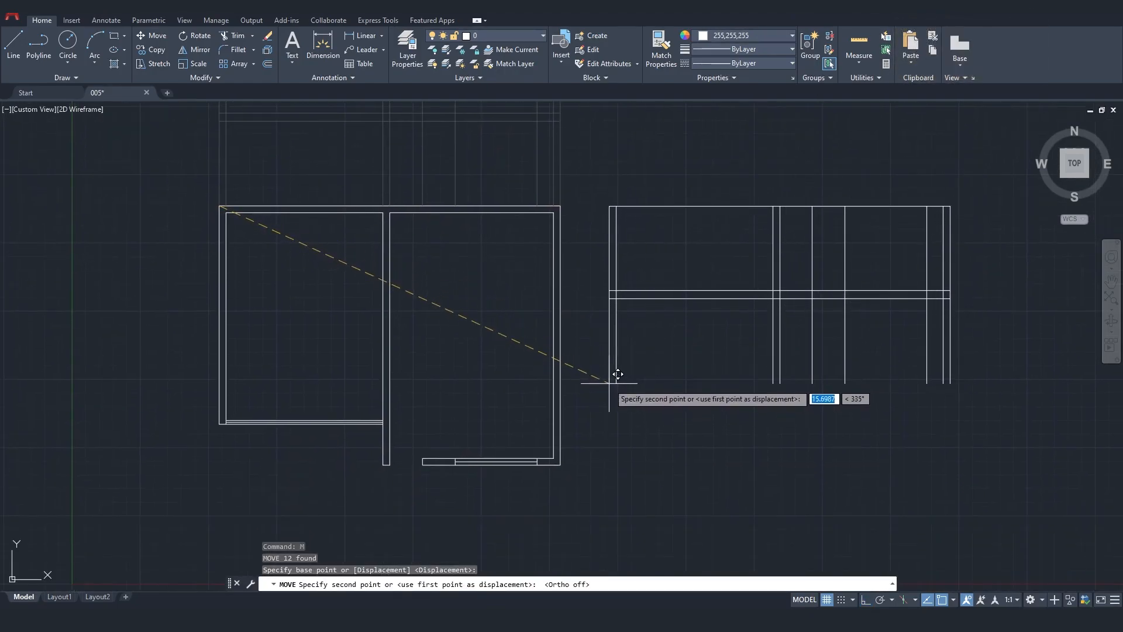
click(614, 384)
Offset the lower of the two floor-slab lines 3.1 downward to close the bottom of the lower storey
middle_drag(647, 409, 545, 401)
click(582, 288)
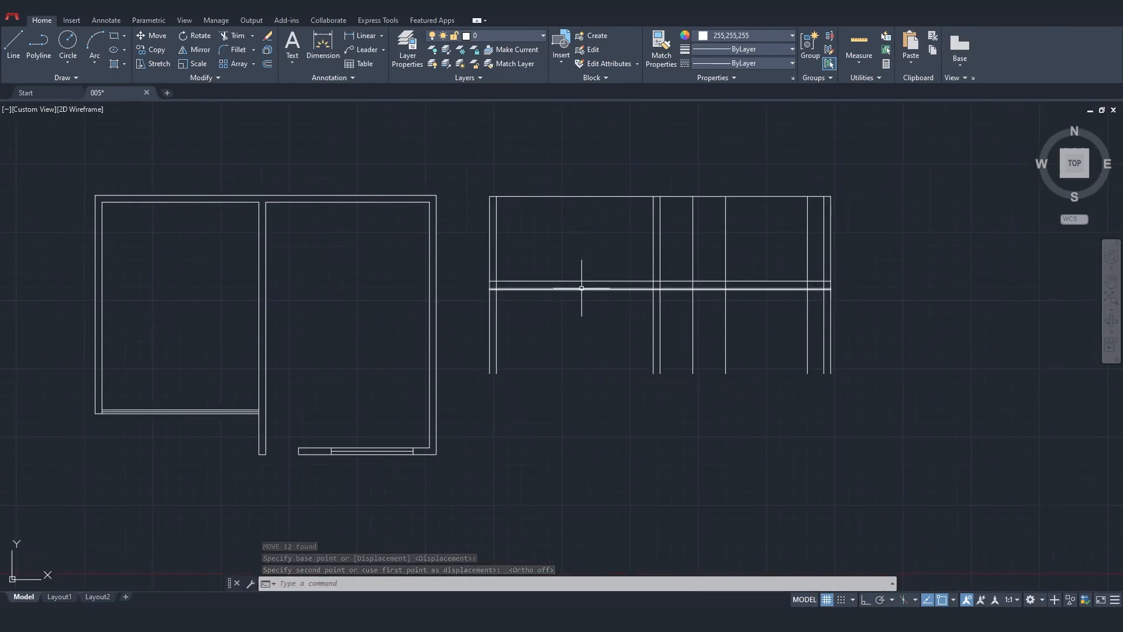
text(off)
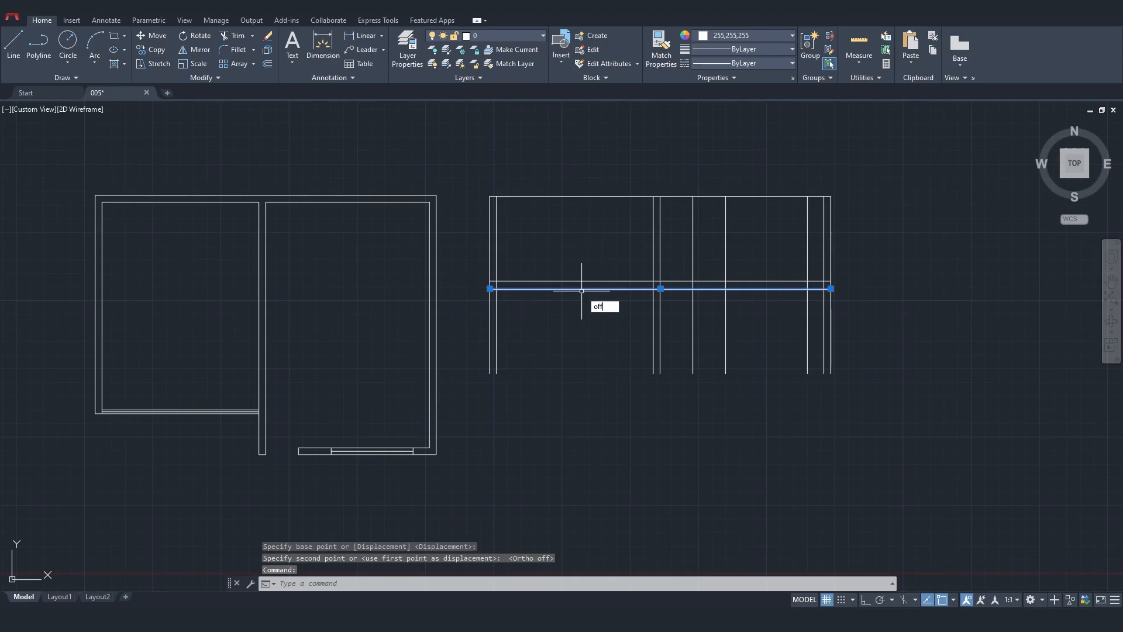
key(Return)
text(0>:)
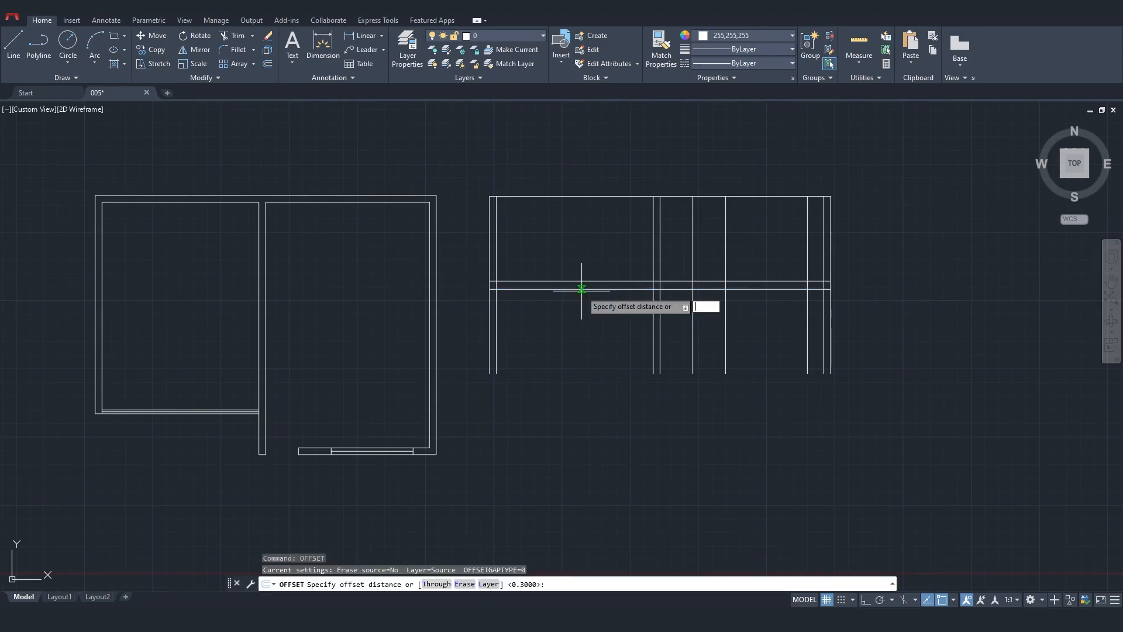
text( 3.1)
key(Return)
click(582, 288)
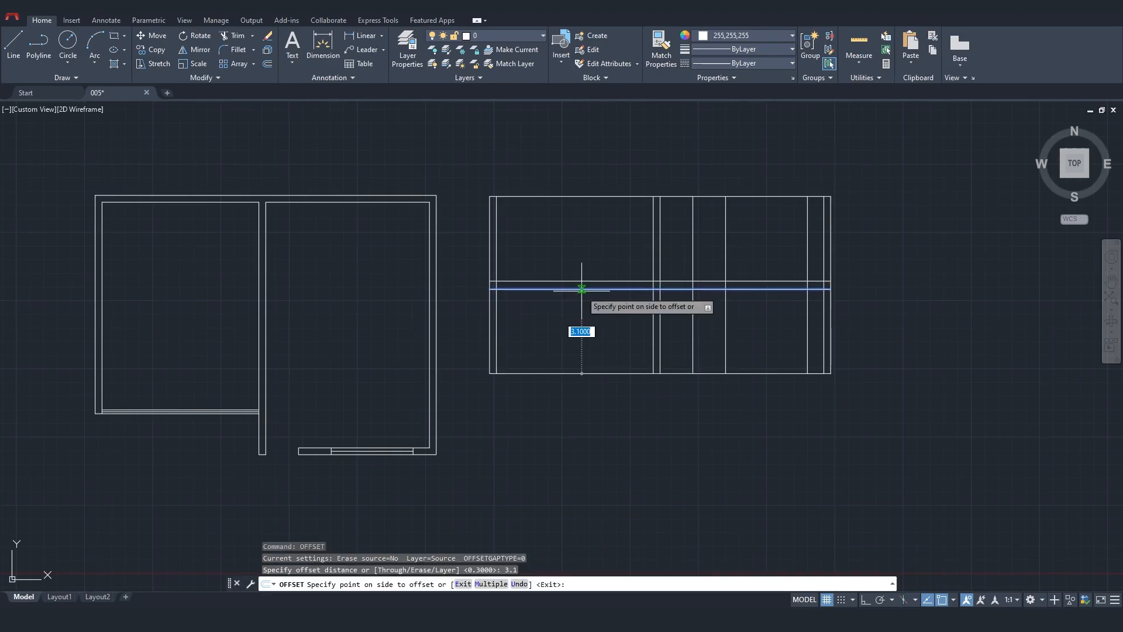
click(627, 409)
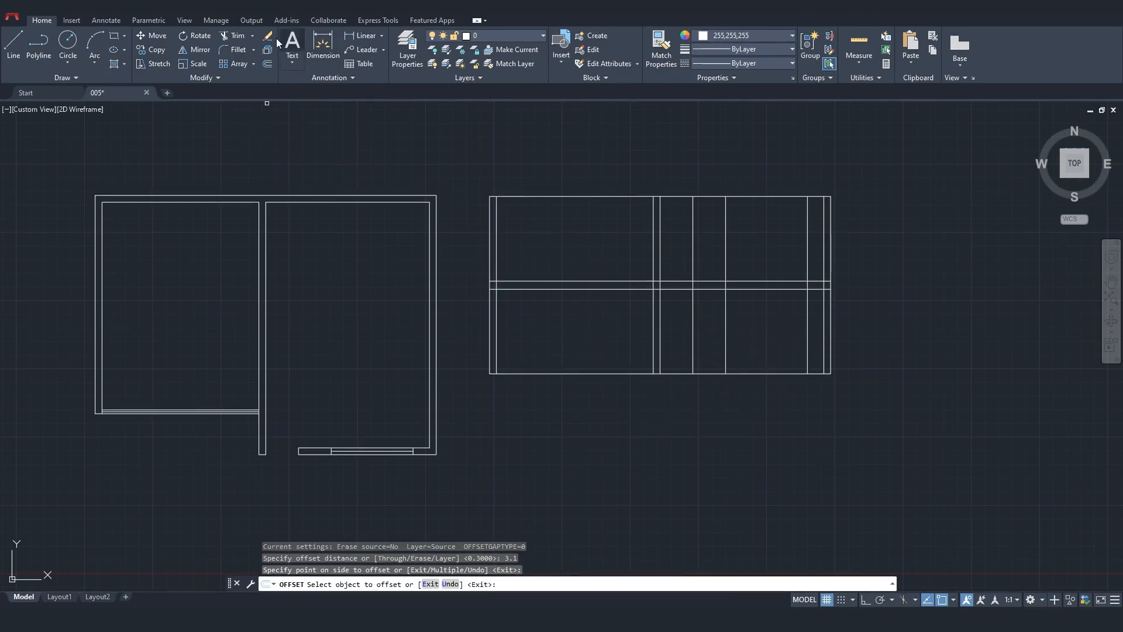
Trim the three door and window projection lines out of the upper-right room
click(237, 39)
scroll(827, 301, up, 2)
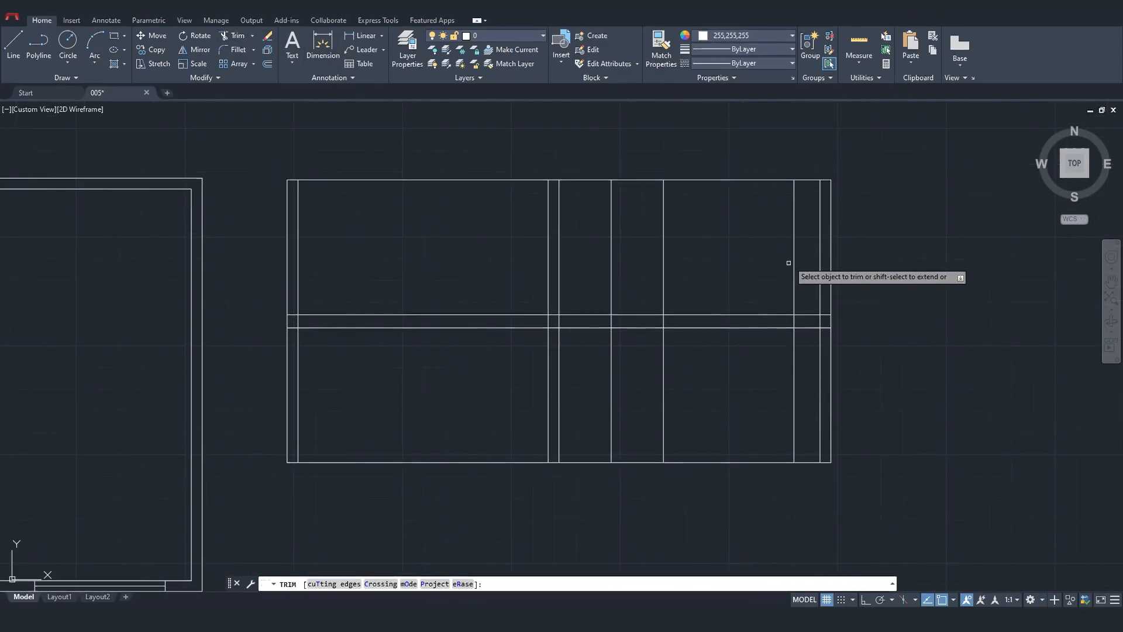
click(800, 240)
click(598, 244)
key(Return)
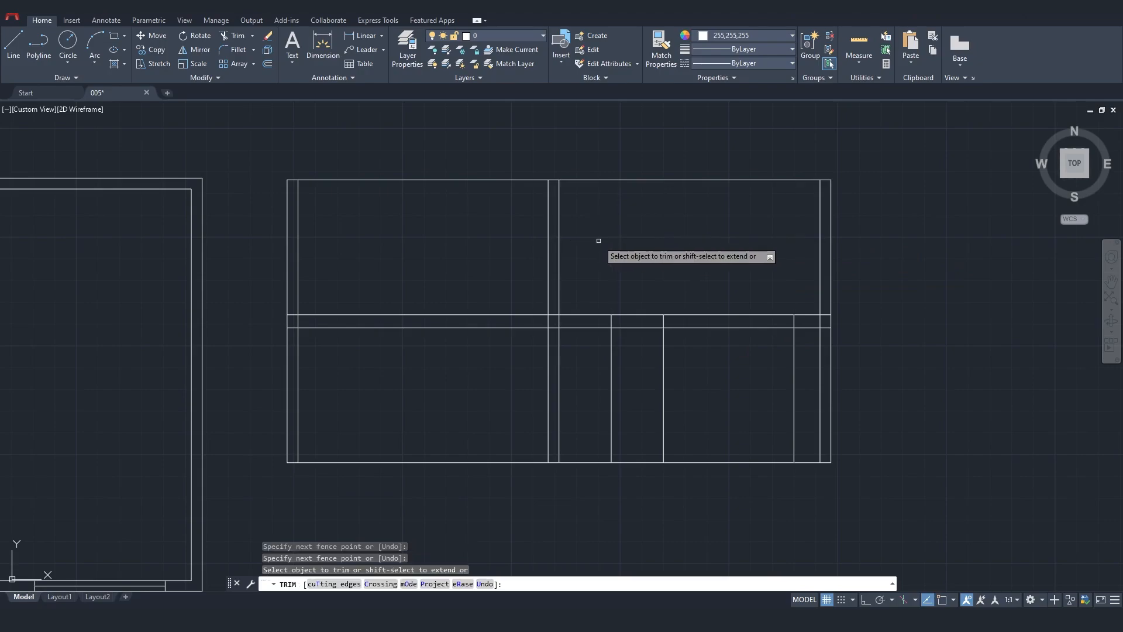
Trim all interior vertical lines that cross the band between the two floor-slab lines
click(826, 320)
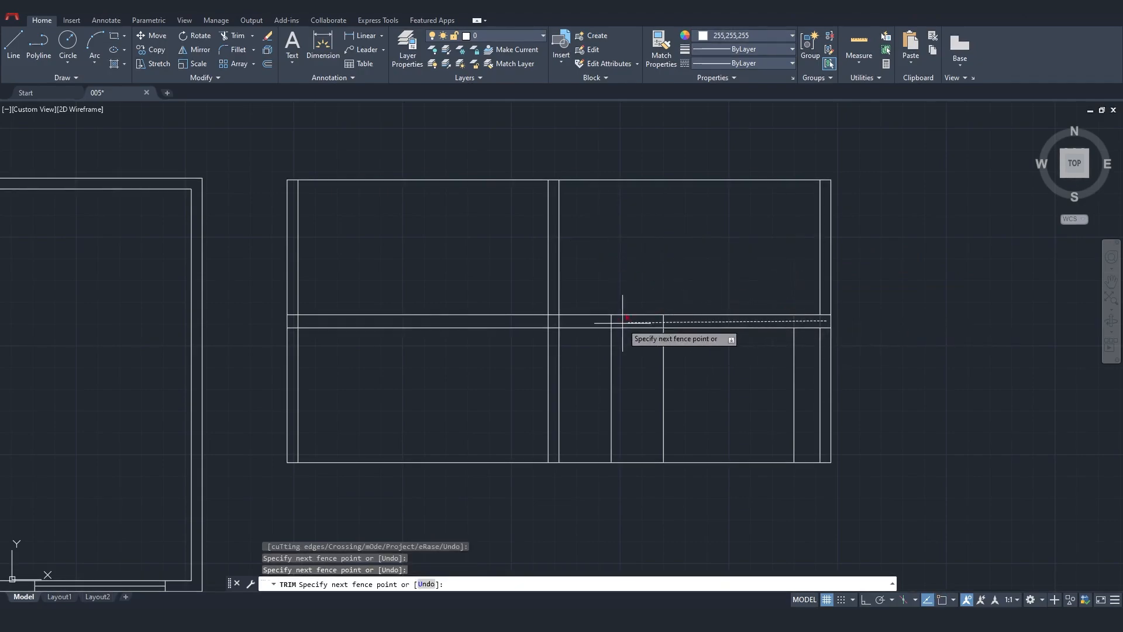
click(293, 322)
key(Return)
Trim the floor-slab lines where they cross the left, middle and right wall thicknesses
click(295, 299)
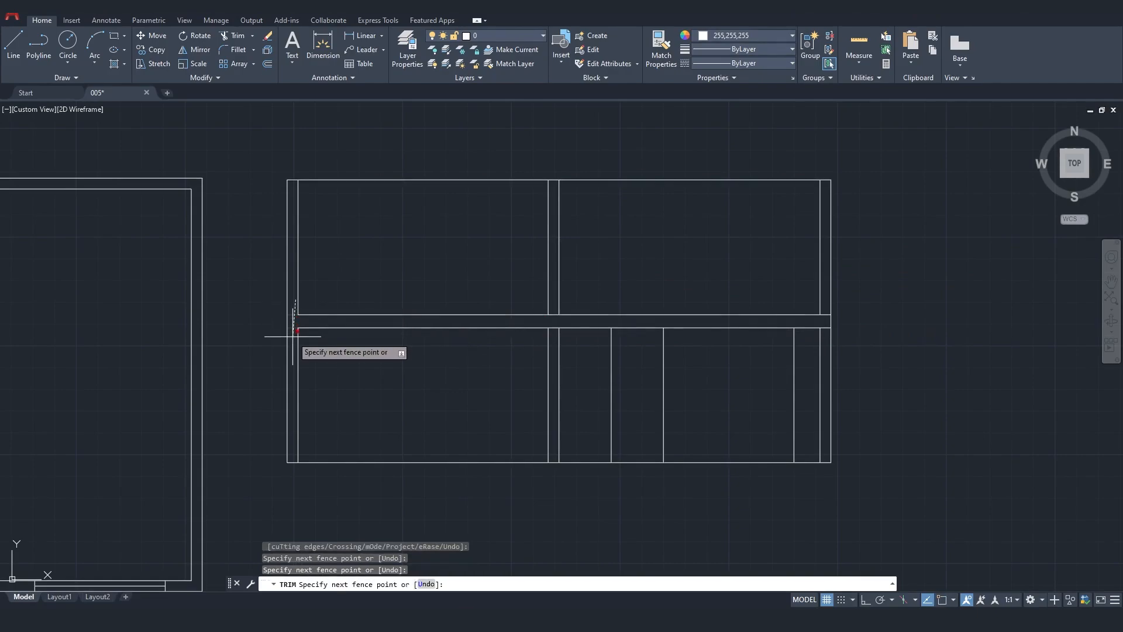
click(292, 336)
click(552, 302)
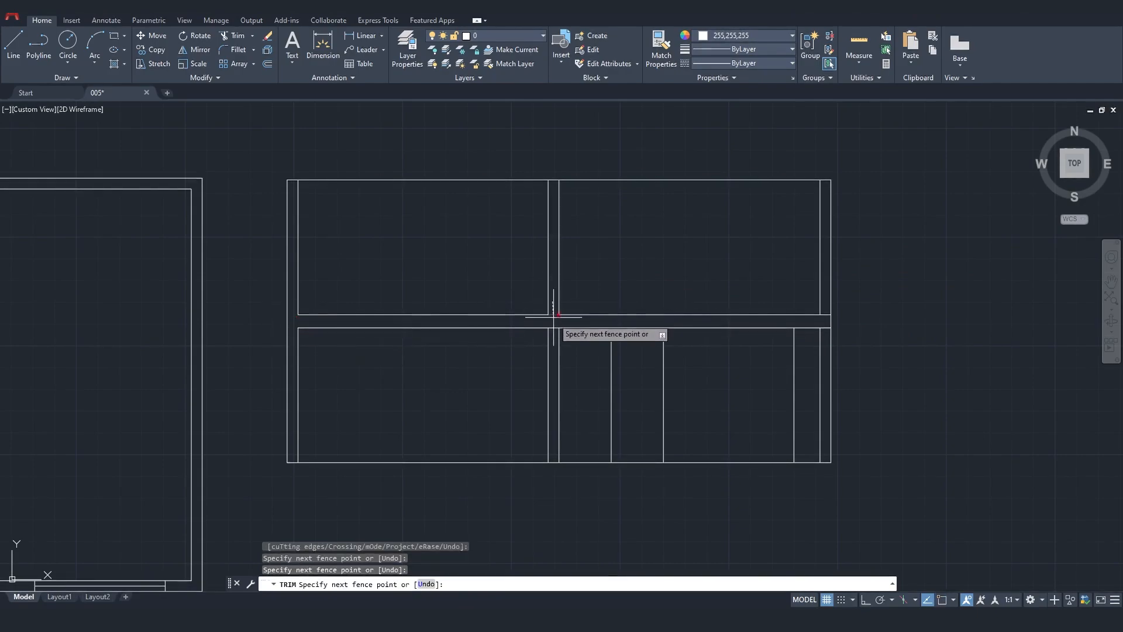
click(554, 340)
key(Return)
click(826, 305)
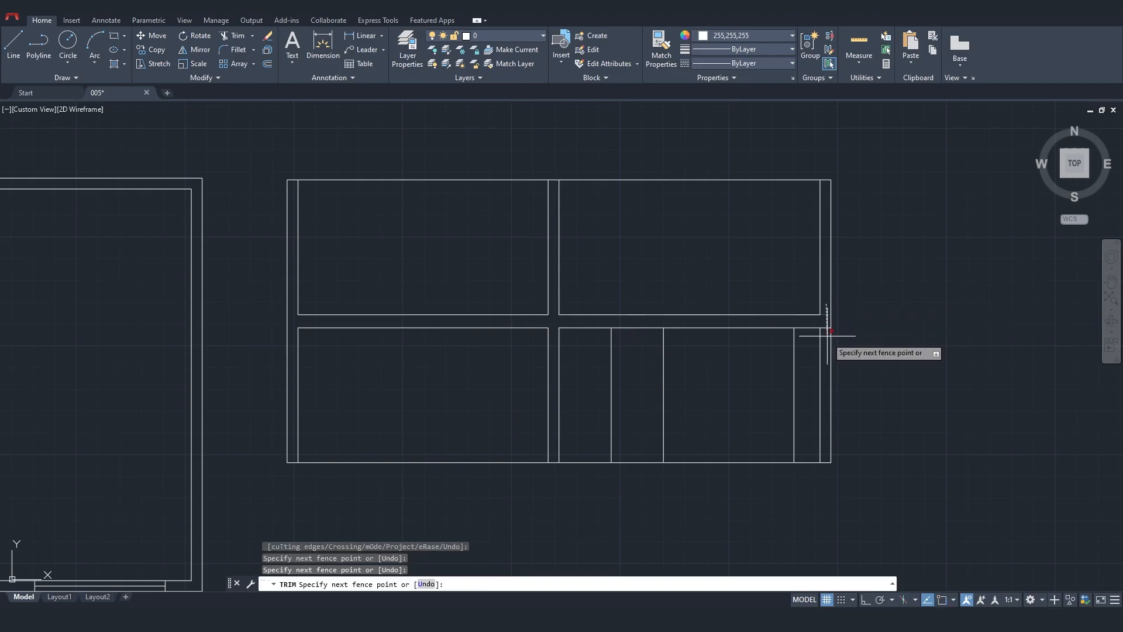
key(Return)
key(Escape)
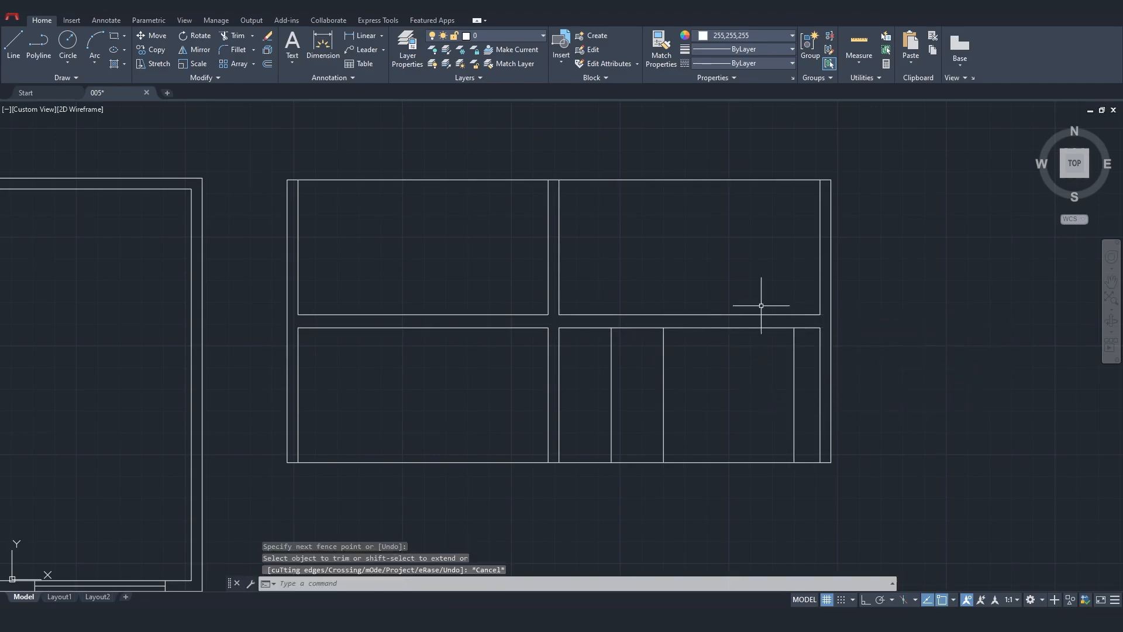
Offset the elevation's top line upward three times in succession at a distance of 0.1
click(652, 180)
text(of)
key(Return)
text(0)
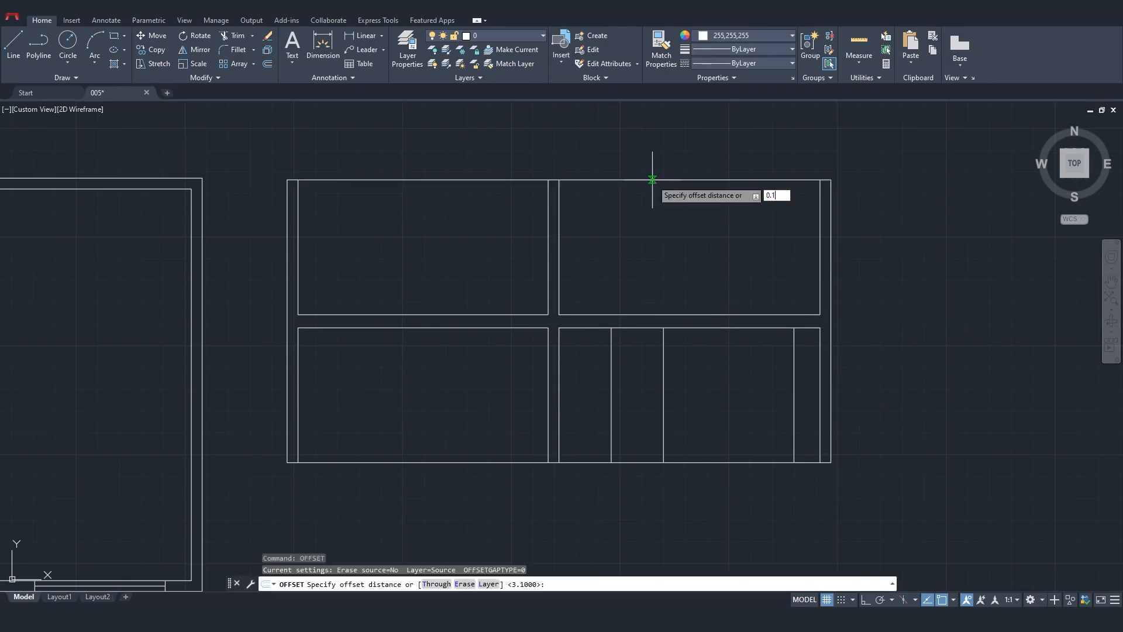
text(.1)
key(Return)
click(644, 179)
click(616, 162)
click(614, 174)
click(615, 147)
click(638, 170)
click(638, 148)
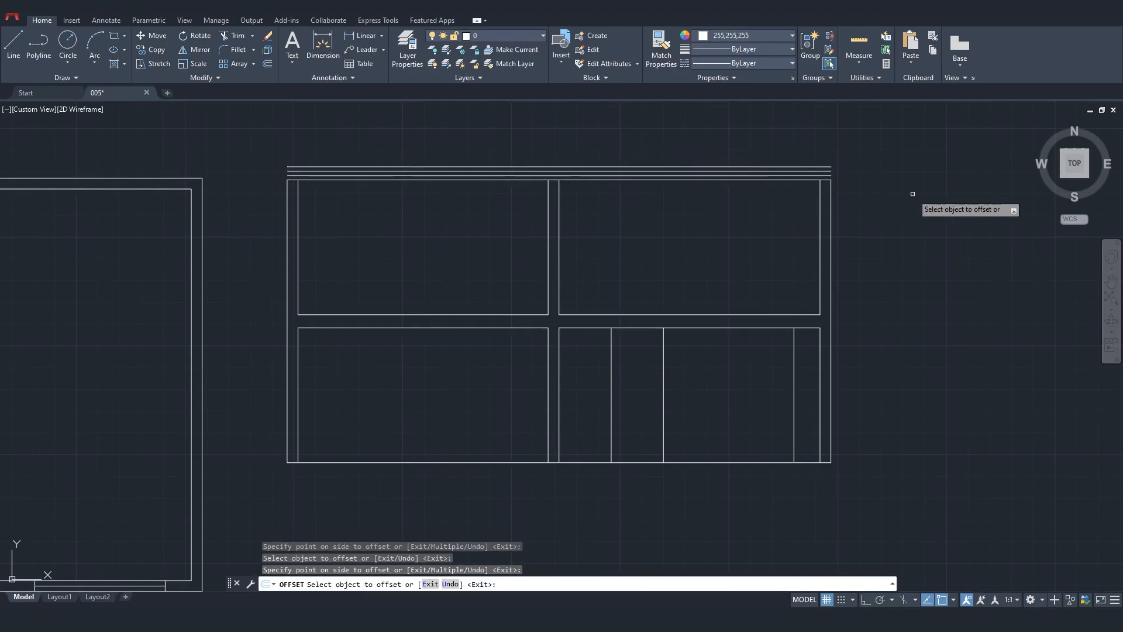
Extend the left and right outer wall lines up to the topmost roof line
click(252, 37)
click(253, 64)
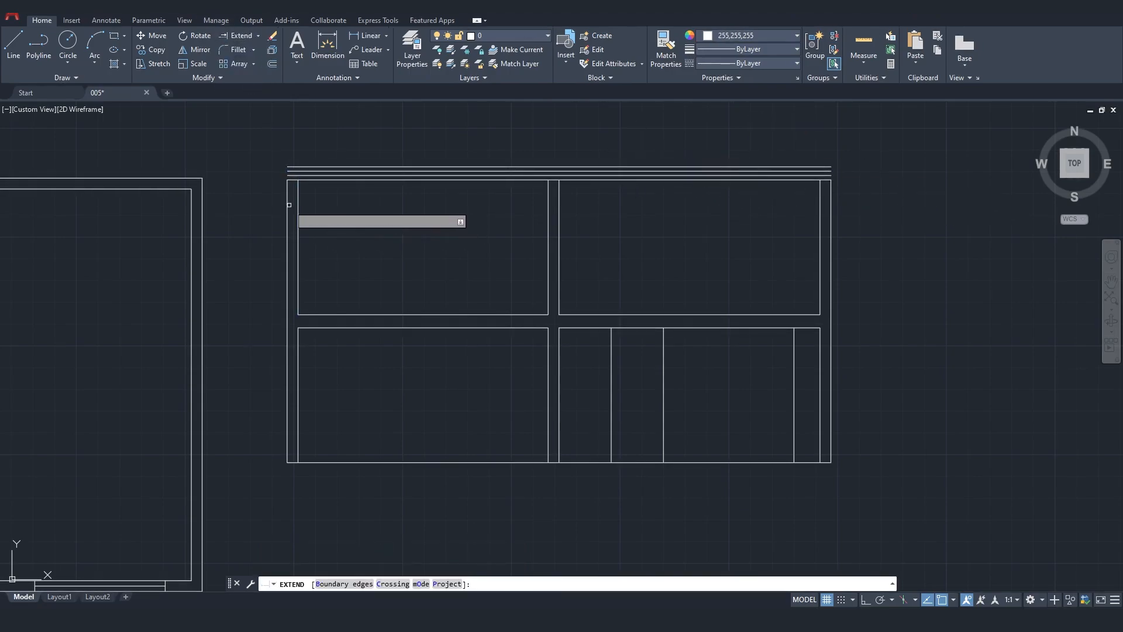
click(286, 190)
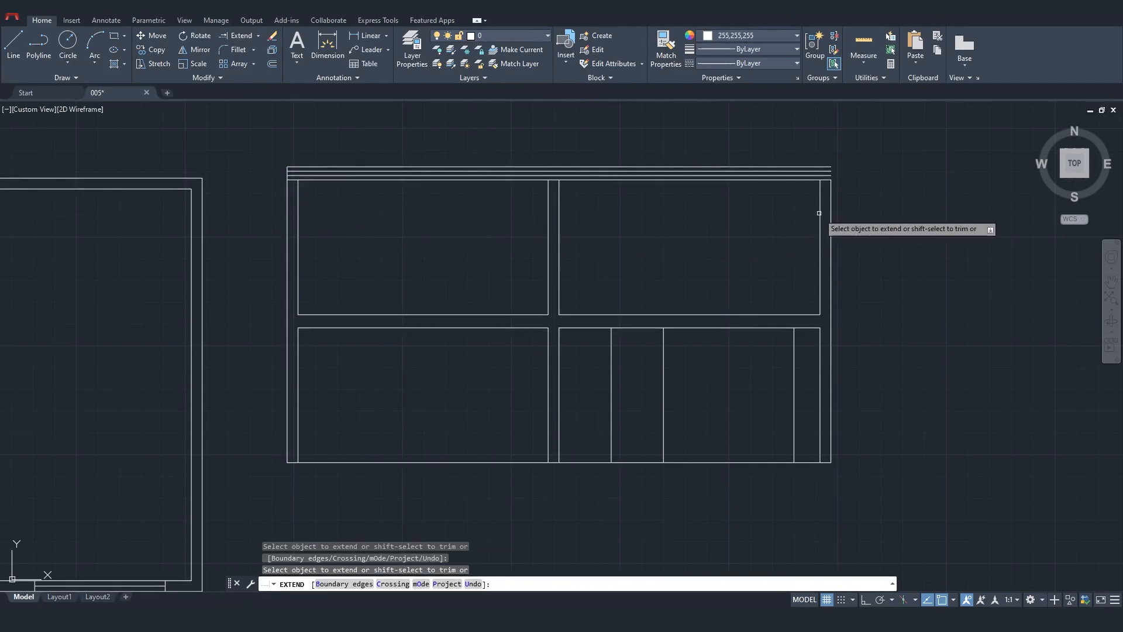
click(833, 190)
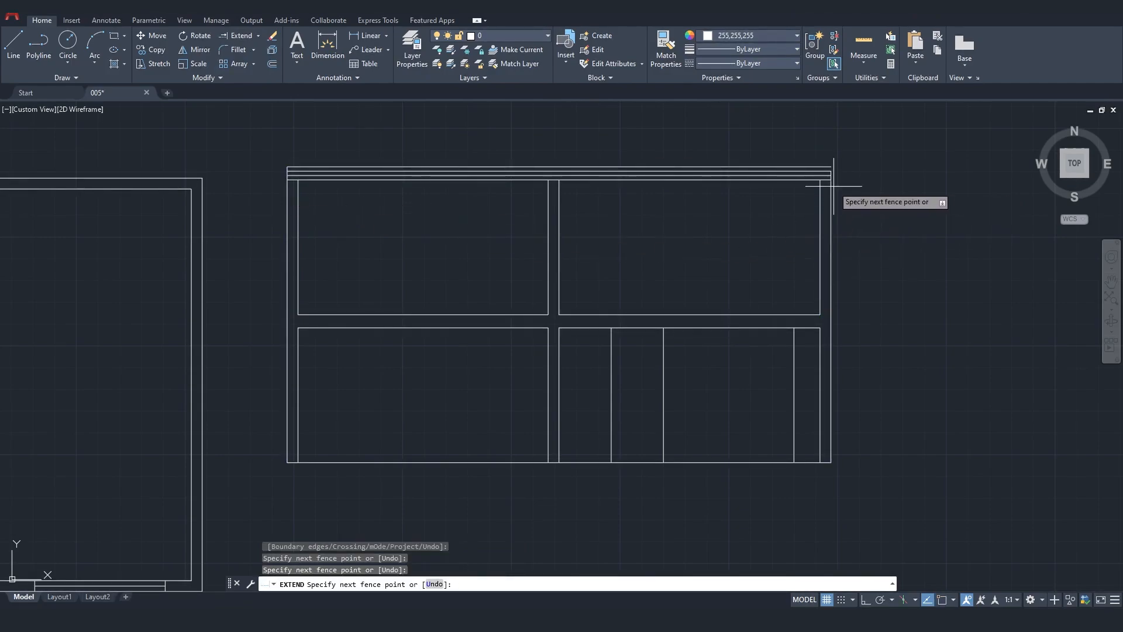
key(Return)
key(Escape)
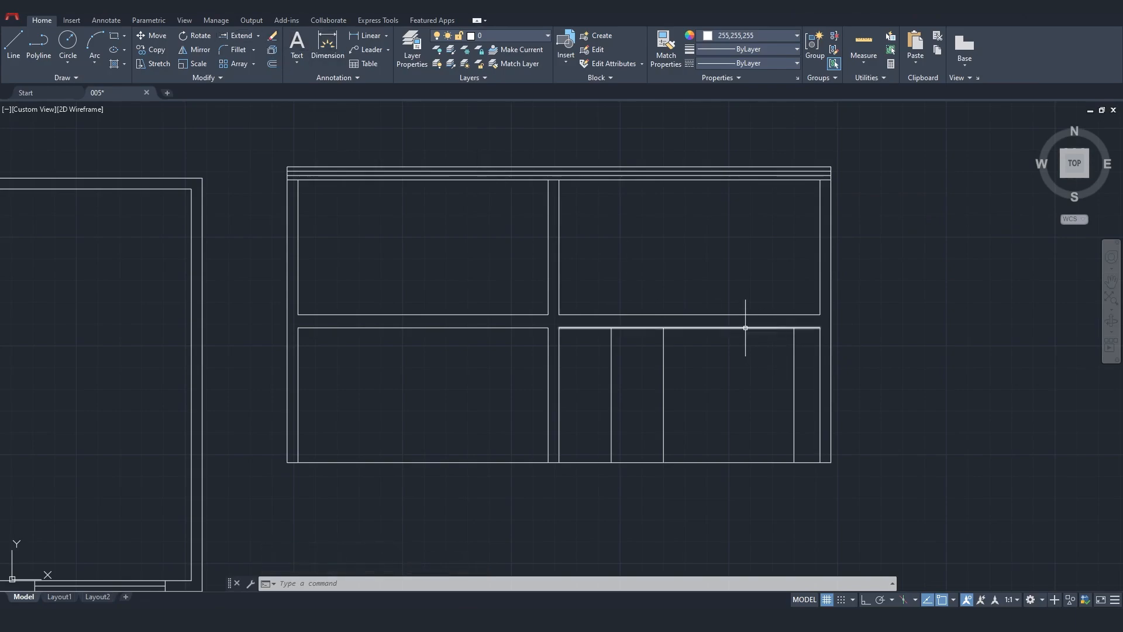
Offset the lower-right room's ceiling line and the upper storey's top line 0.3 downward, and the upper-left room's floor line 0.3 upward
key(Return)
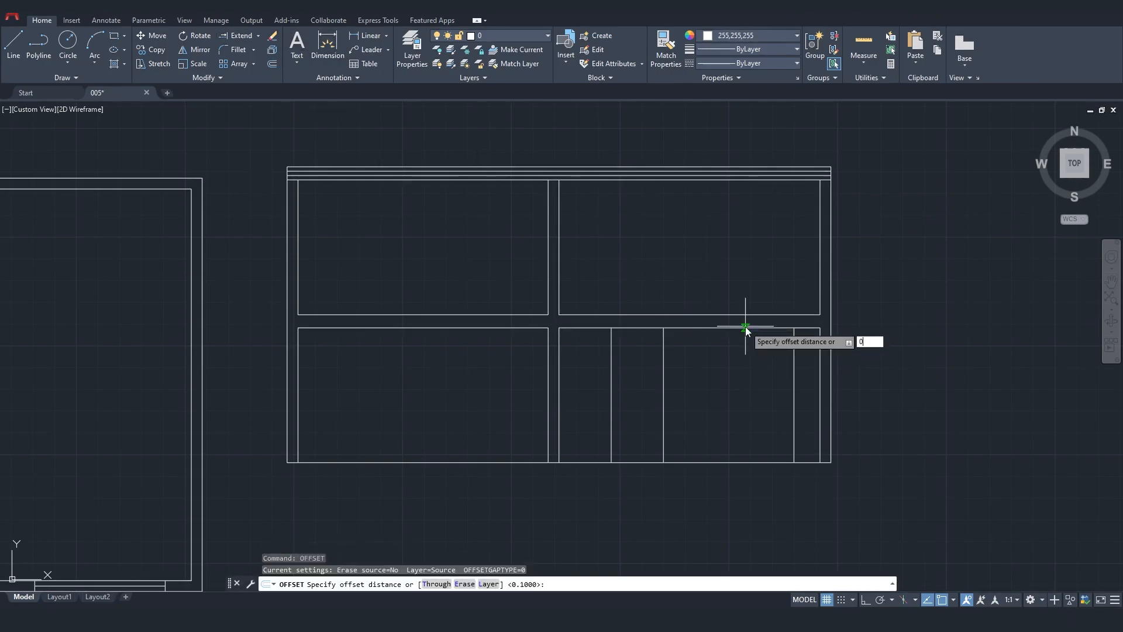
text(0.3)
key(Return)
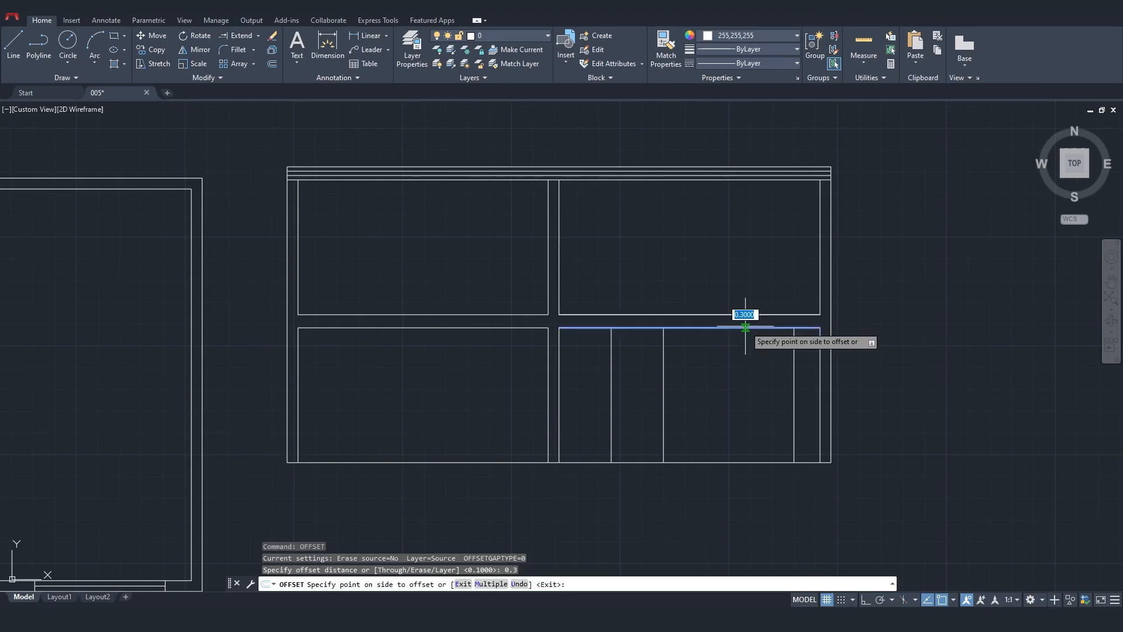
click(682, 451)
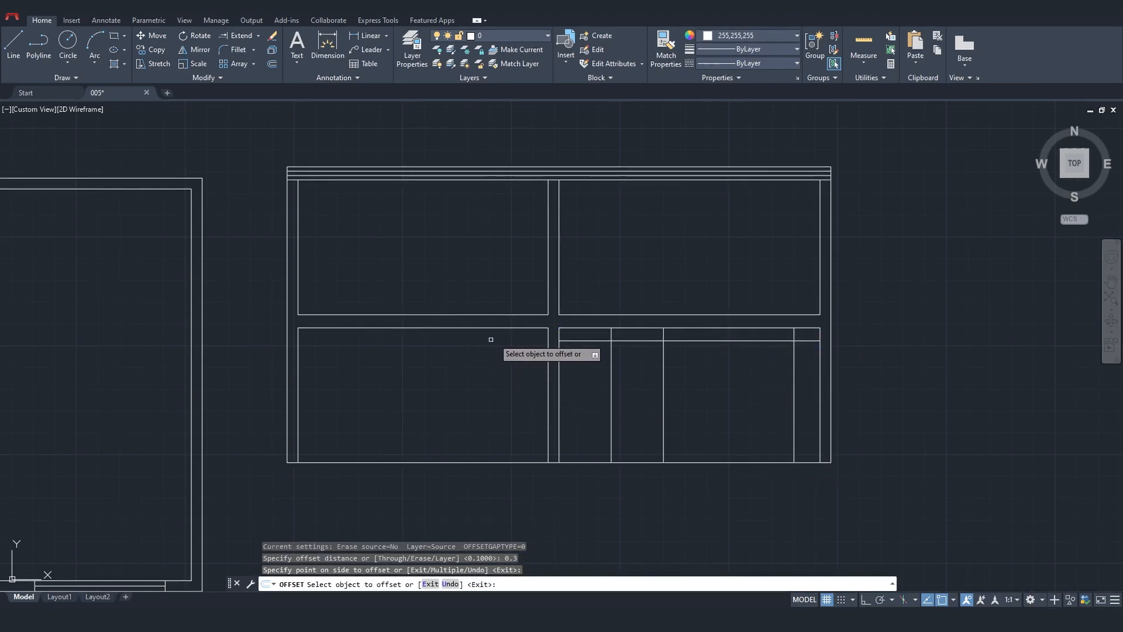
click(679, 179)
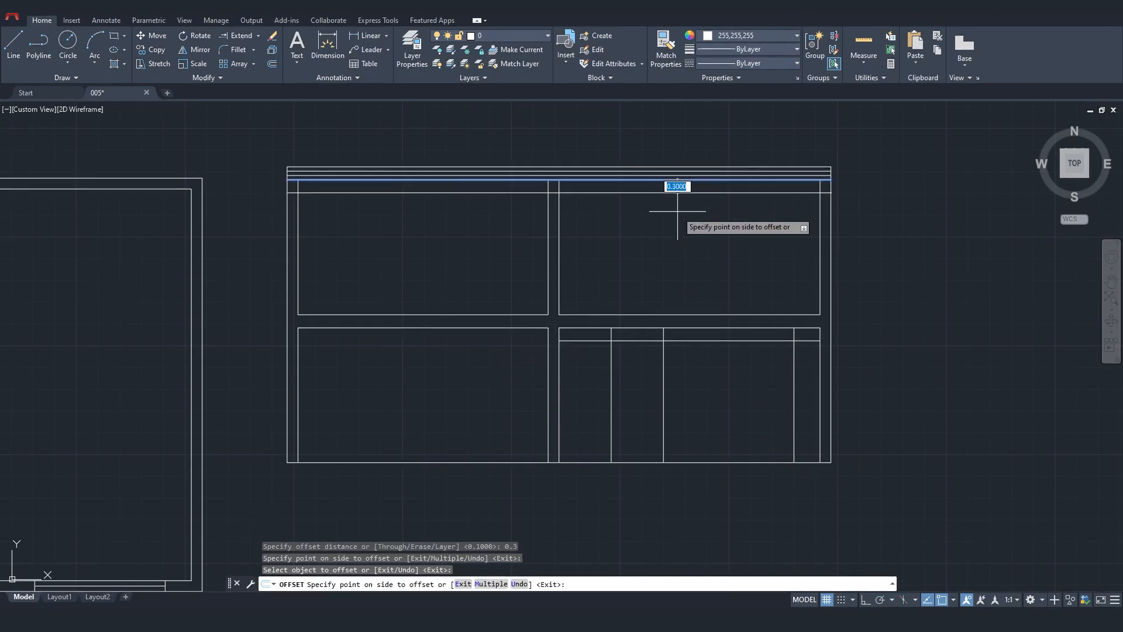
click(677, 211)
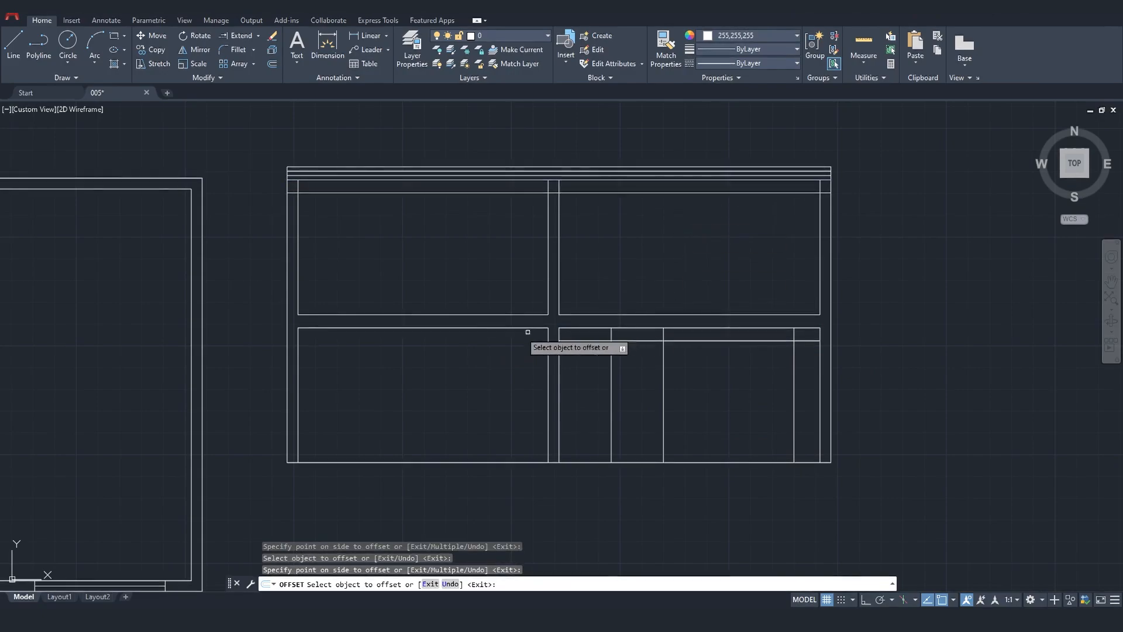
click(471, 314)
click(472, 293)
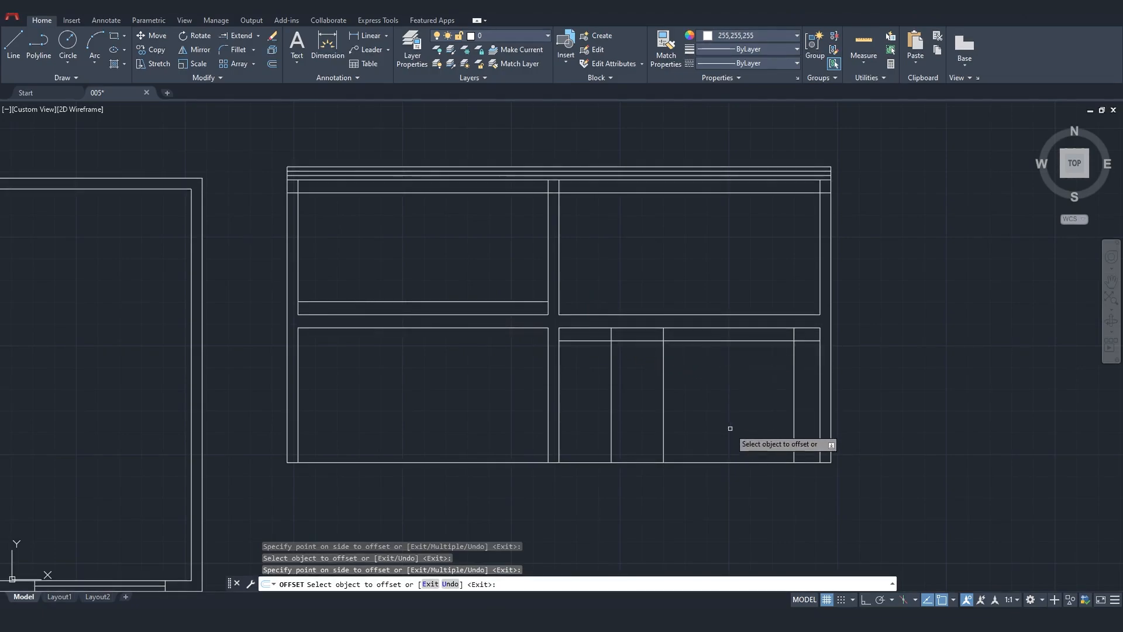
Offset the elevation's base line 0.5 upward for the lower window's sill
click(706, 462)
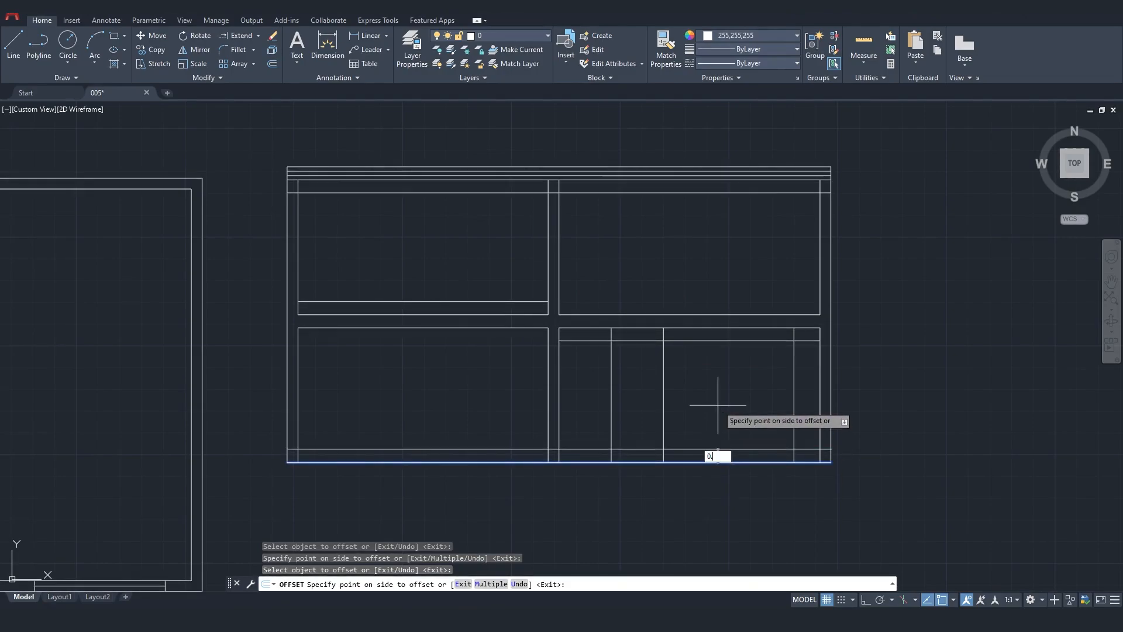
text(0.5)
key(Return)
Trim the lower window's head and sill lines outside its two vertical side lines
click(257, 36)
click(246, 54)
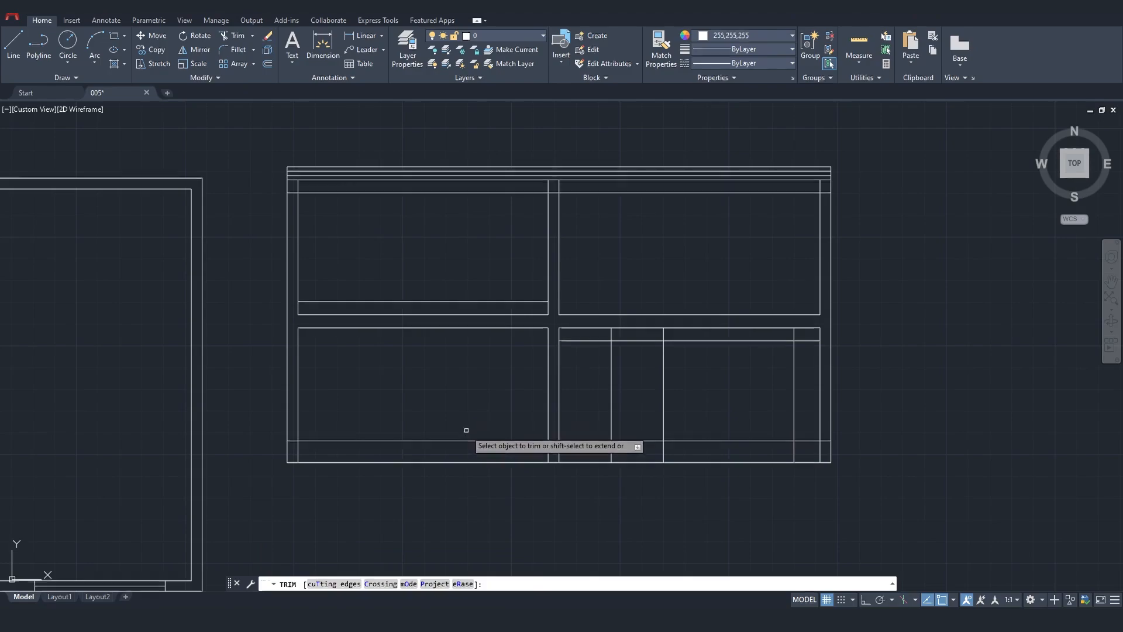
key(Escape)
click(665, 400)
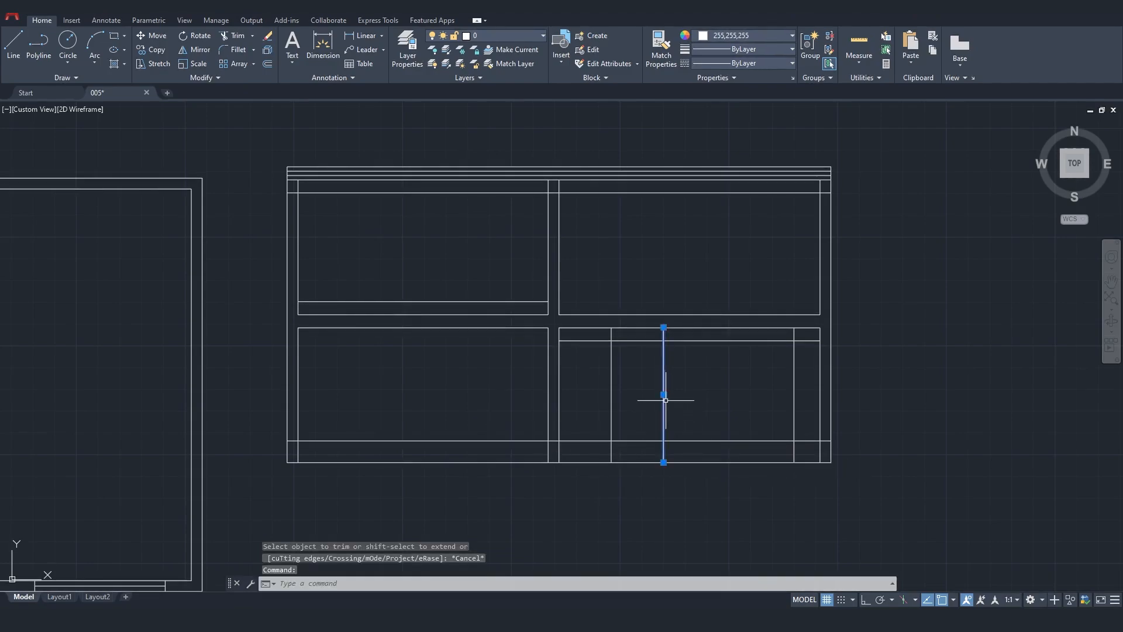
click(795, 380)
click(234, 36)
click(505, 440)
click(578, 340)
click(811, 441)
click(806, 340)
key(Return)
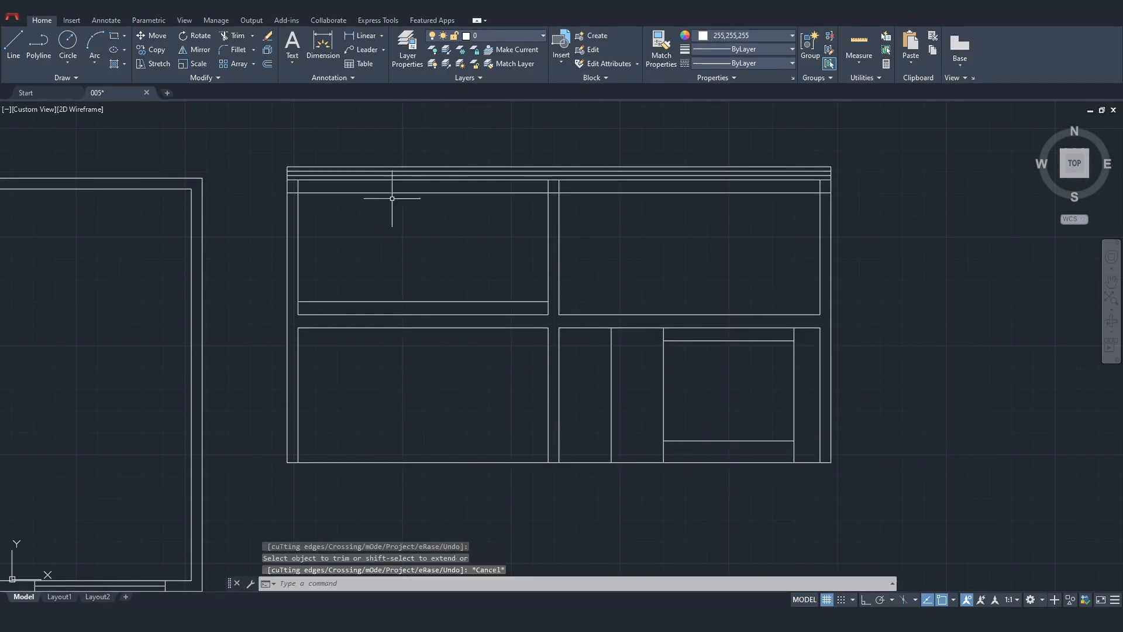
Trim the lower window's side lines above the head and below the sill to leave a closed rectangle
key(Return)
click(802, 335)
click(653, 336)
click(802, 452)
click(652, 451)
key(Escape)
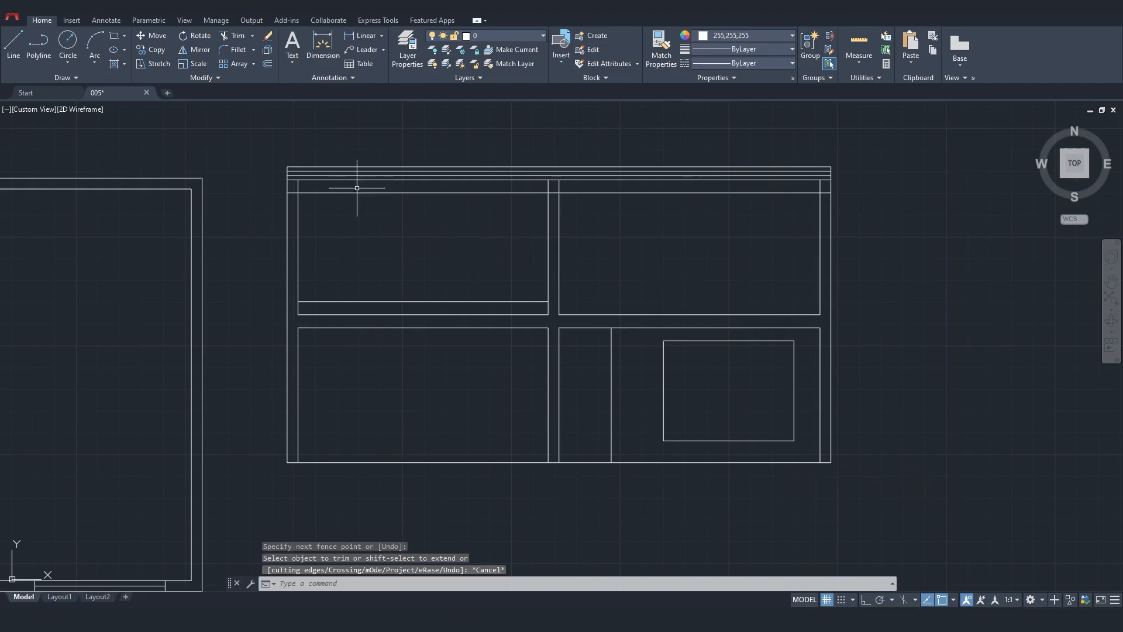
Offset the inner left and right wall lines of the upper-left room 0.6 into the room
click(304, 246)
middle_drag(305, 247, 287, 264)
key(Escape)
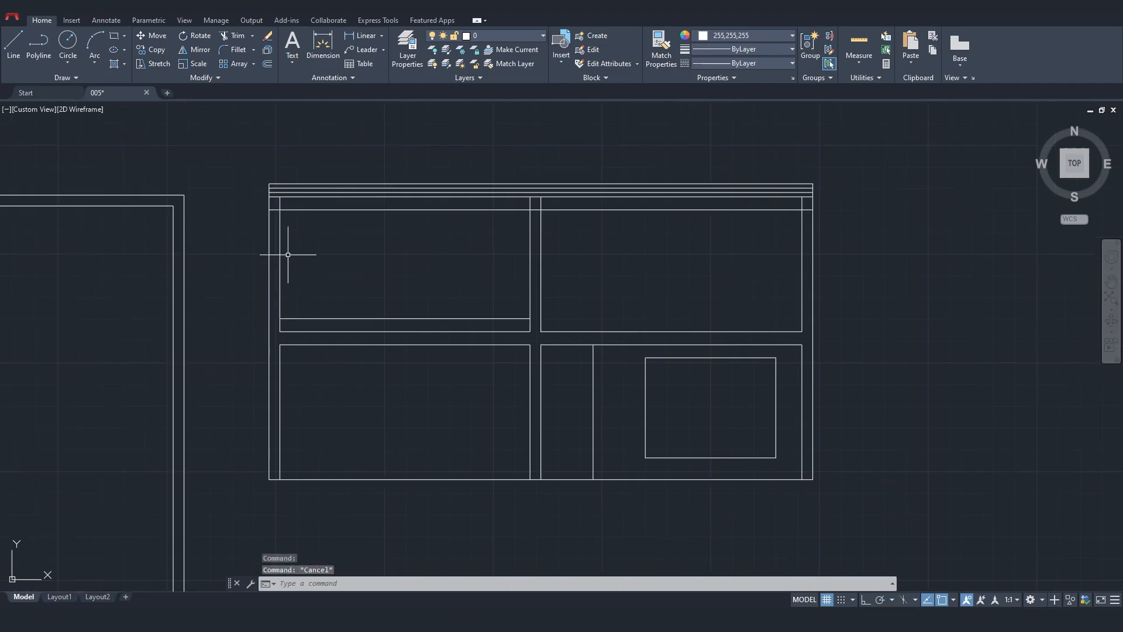
click(279, 251)
text(off)
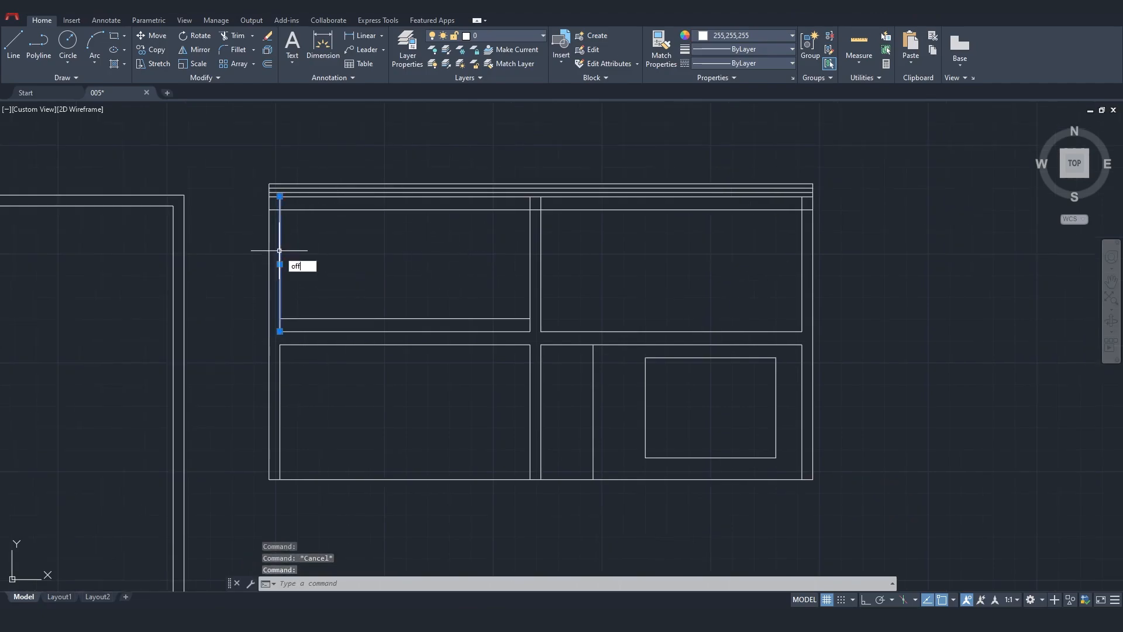
key(Return)
text(0.)
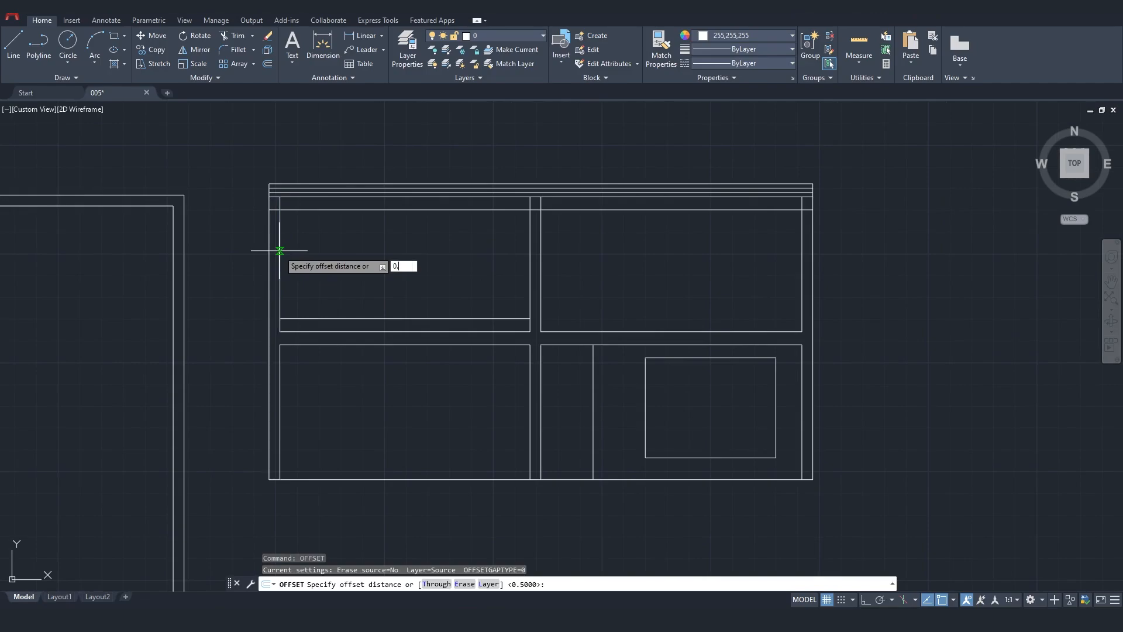
text(6)
key(Return)
click(295, 249)
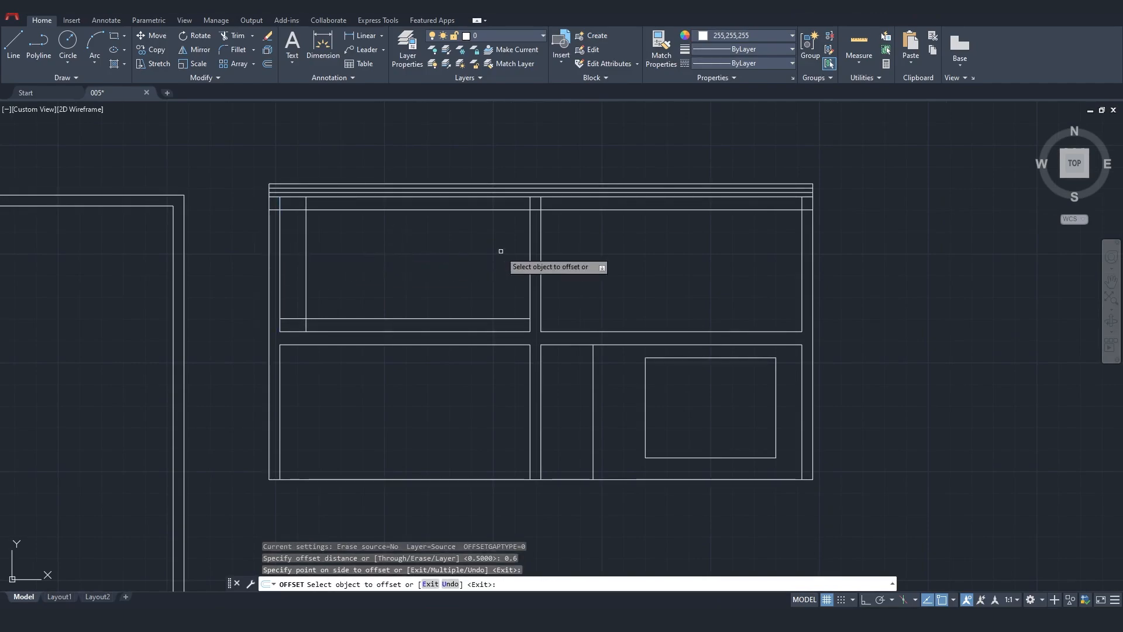
click(530, 242)
click(496, 290)
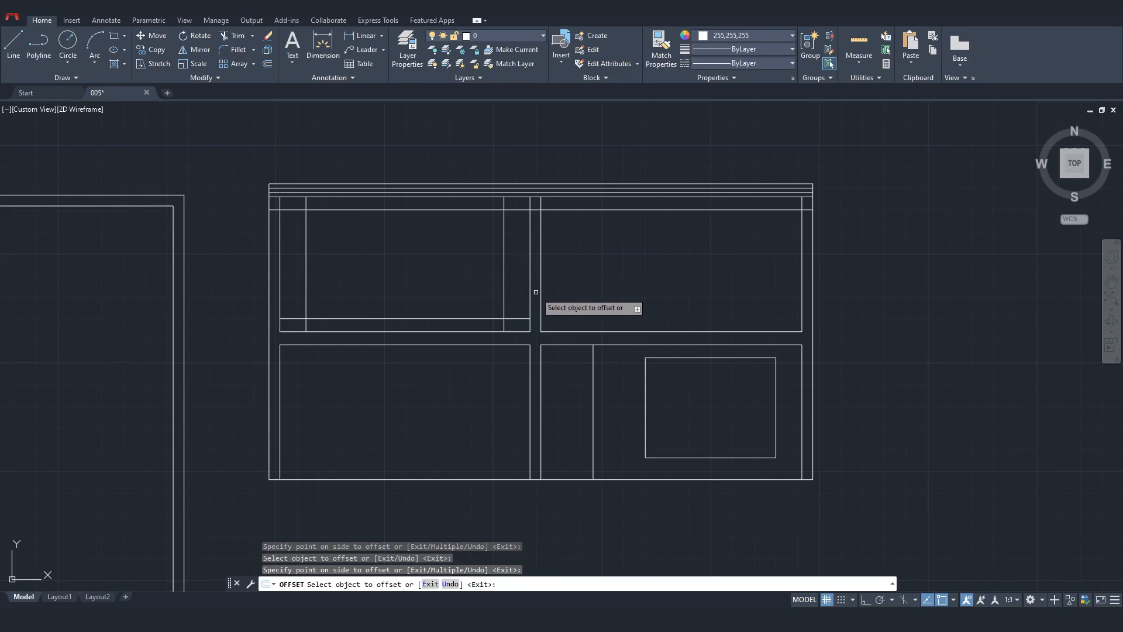
Offset the inner left and right wall lines of the upper-right room 0.6 into the room
click(540, 272)
click(580, 261)
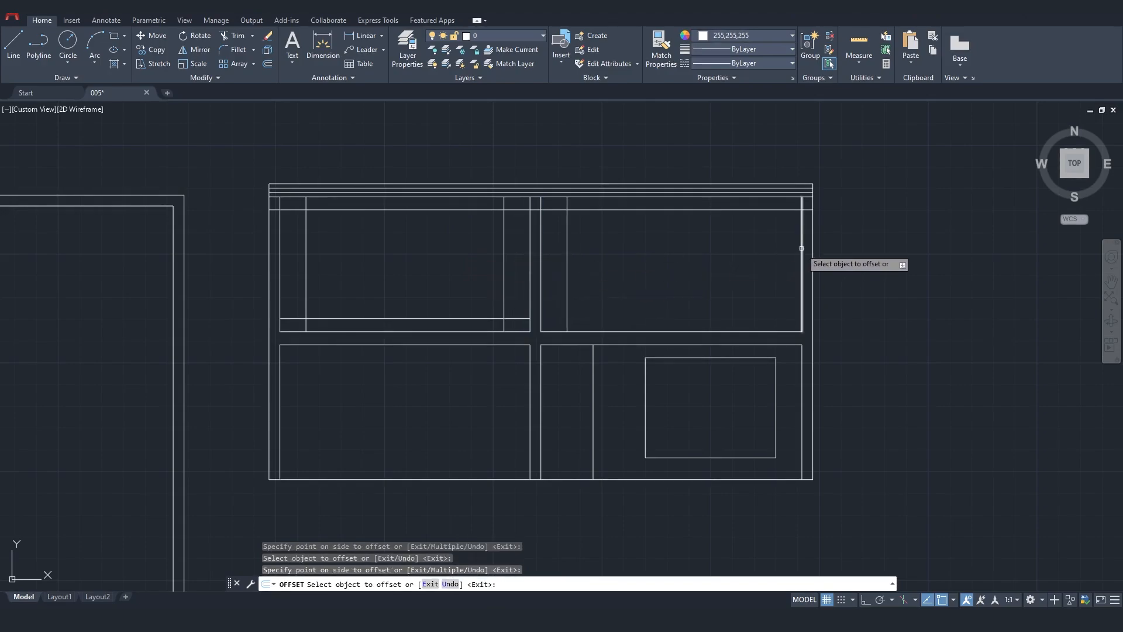
click(802, 247)
click(745, 245)
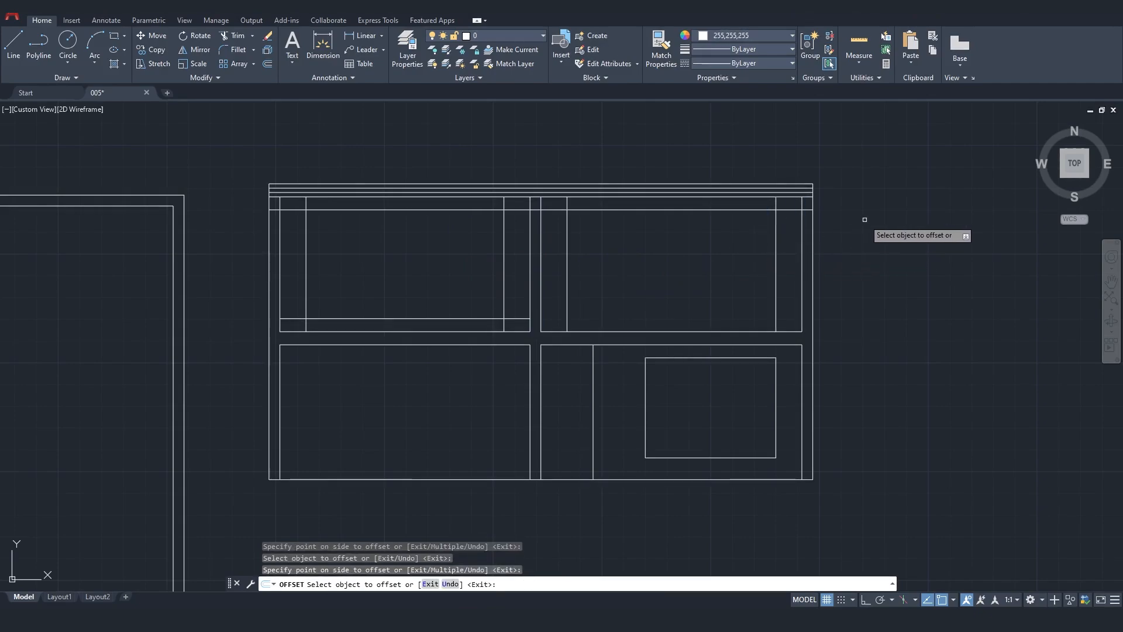
Trim the upper-left window's head and sill lines outside its two vertical side lines
click(238, 35)
click(307, 202)
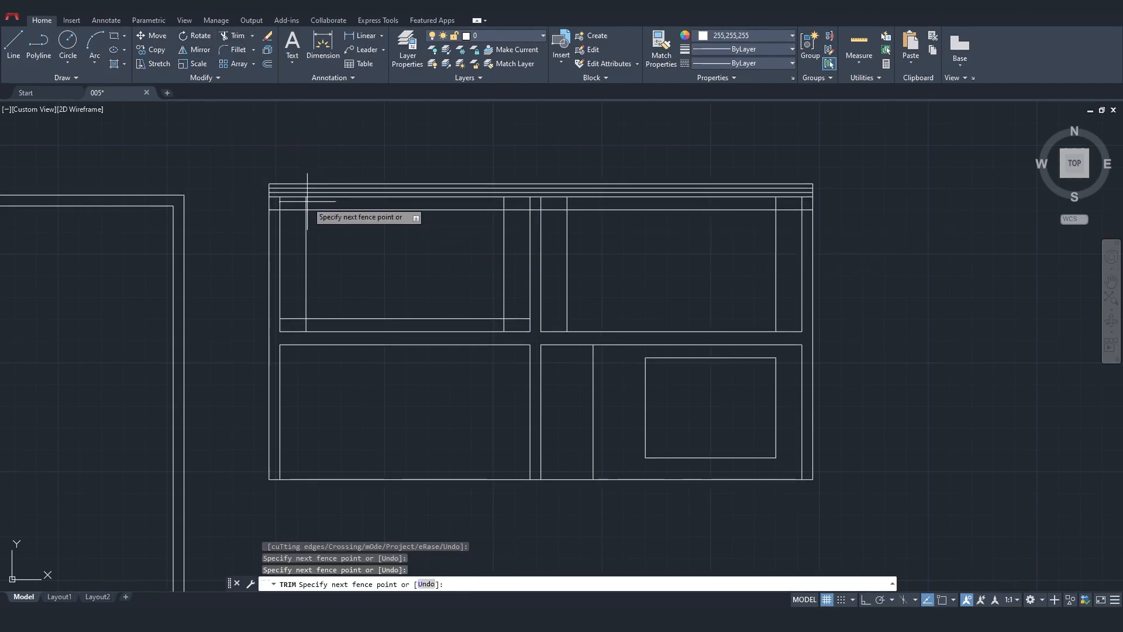
key(Escape)
click(306, 222)
click(504, 234)
click(237, 35)
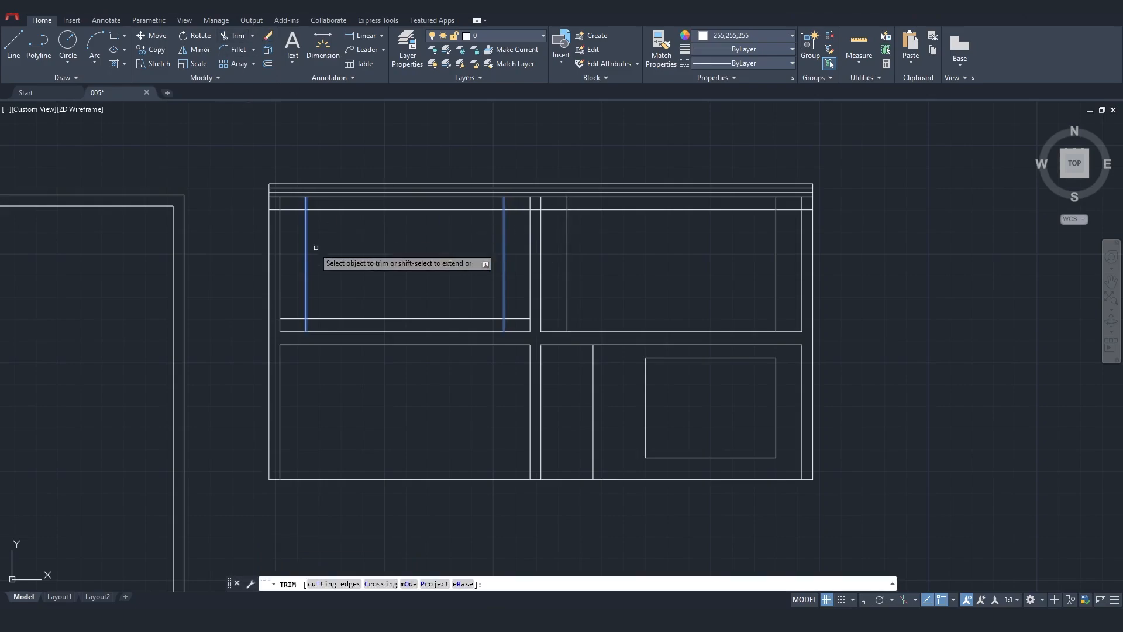
click(292, 205)
click(297, 322)
click(515, 210)
click(516, 322)
Trim the upper-right opening's head line outside its side lines, and trim those side lines above the head
click(553, 208)
click(566, 205)
click(772, 202)
click(793, 212)
click(808, 210)
Trim the upper-left window's side lines above the head and below the sill to leave a closed rectangle
click(513, 205)
click(300, 203)
click(513, 326)
key(Return)
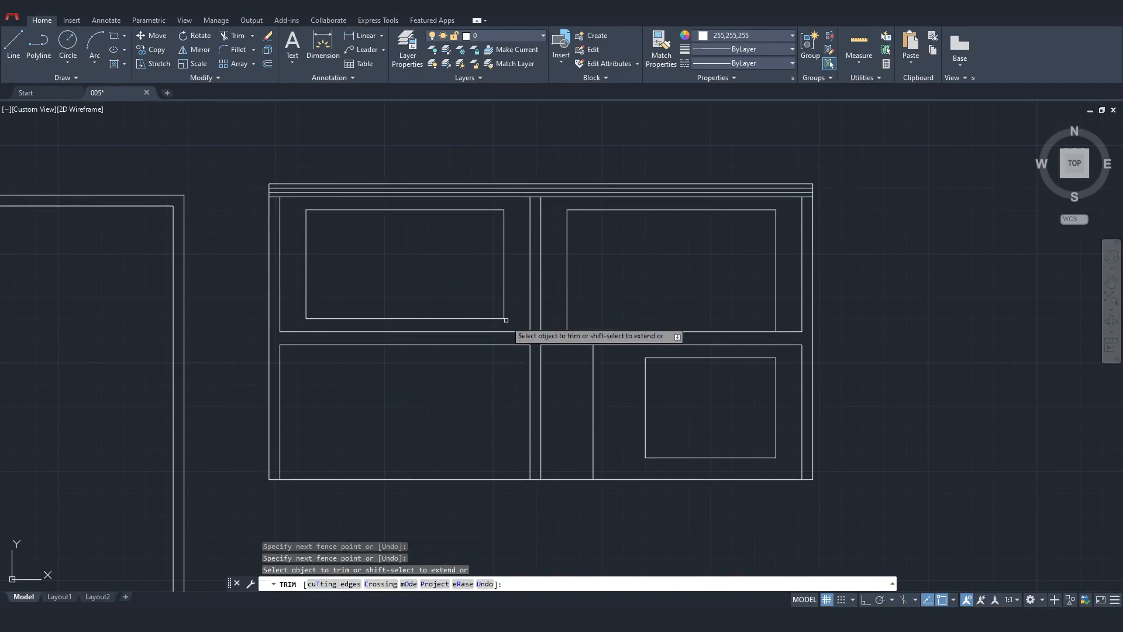
key(Escape)
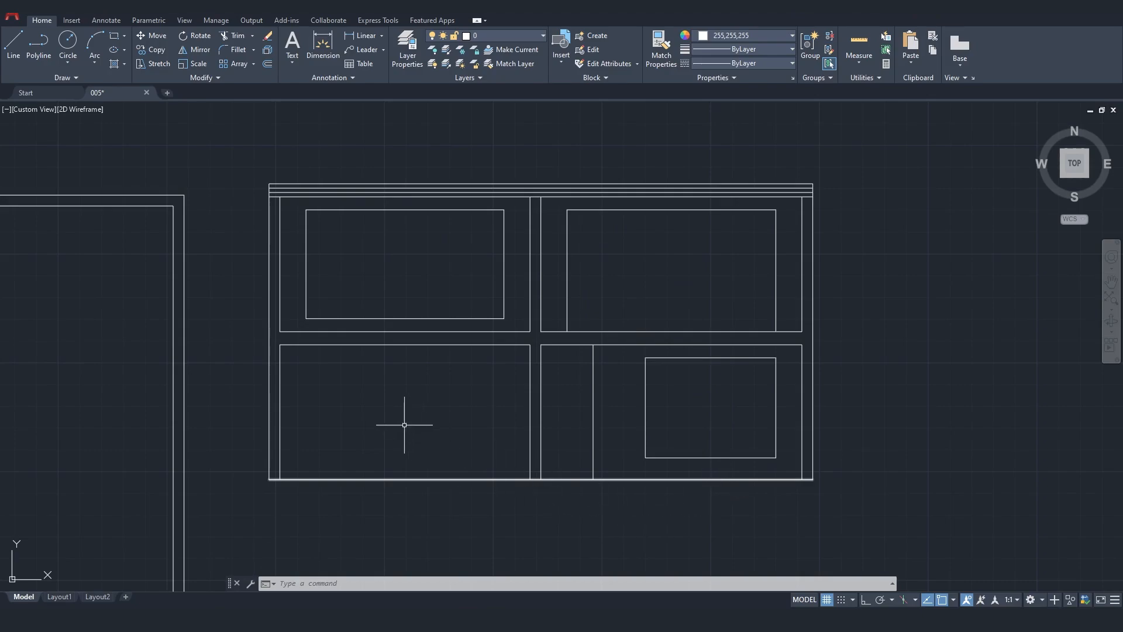
Copy the door symbol from the far left of the drawing into the floor plan's doorway between the dividing wall and the front window wall
mouse_move(397, 421)
middle_down()
mouse_move(497, 376)
mouse_move(591, 291)
middle_up()
scroll(497, 376, down, 2)
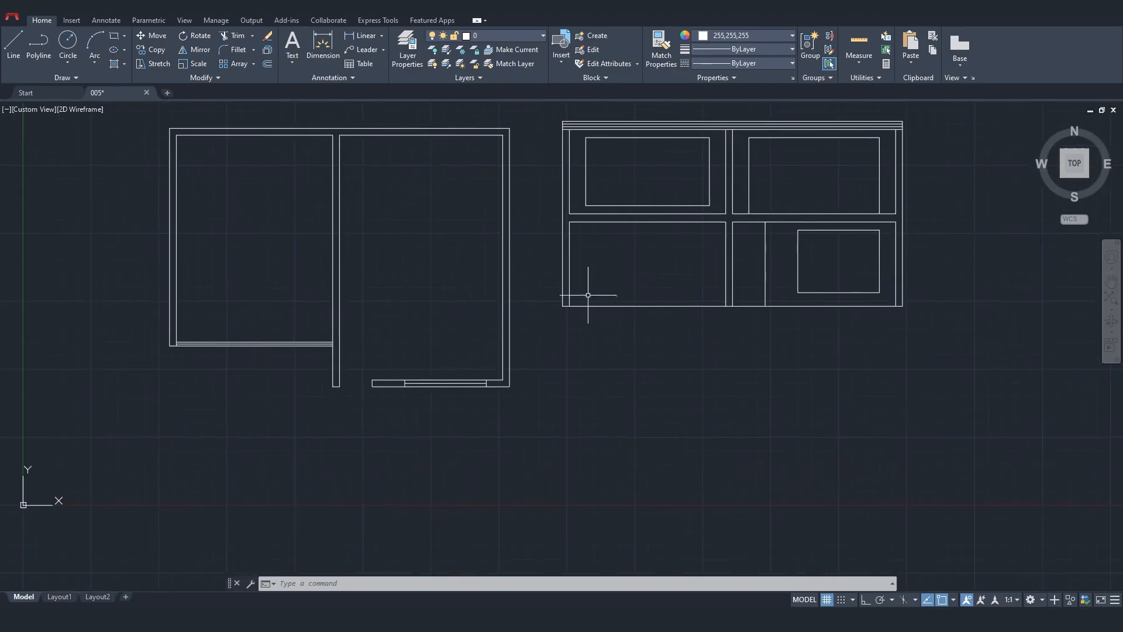
middle_drag(534, 357, 561, 339)
middle_drag(260, 363, 469, 386)
middle_drag(349, 374, 499, 391)
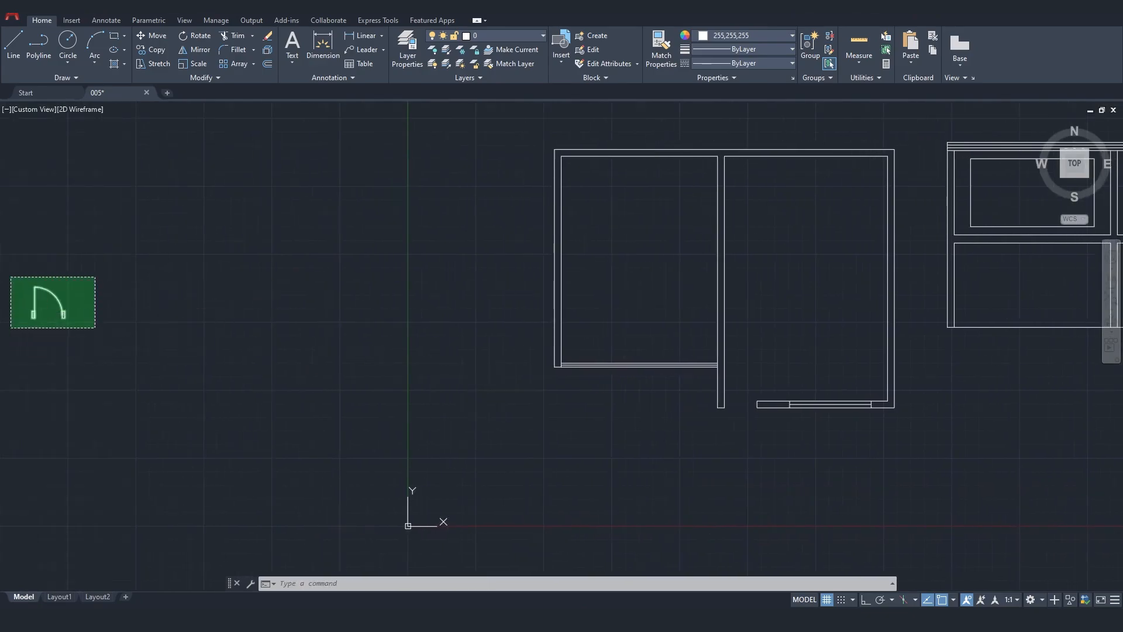
click(9, 328)
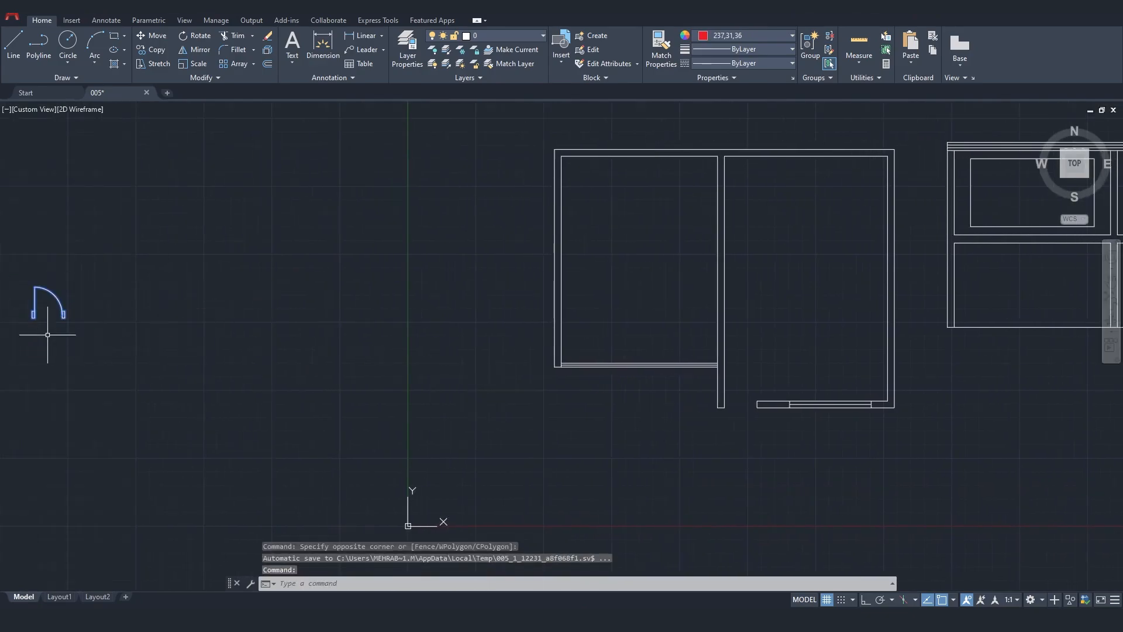
key(Return)
scroll(64, 307, up, 5)
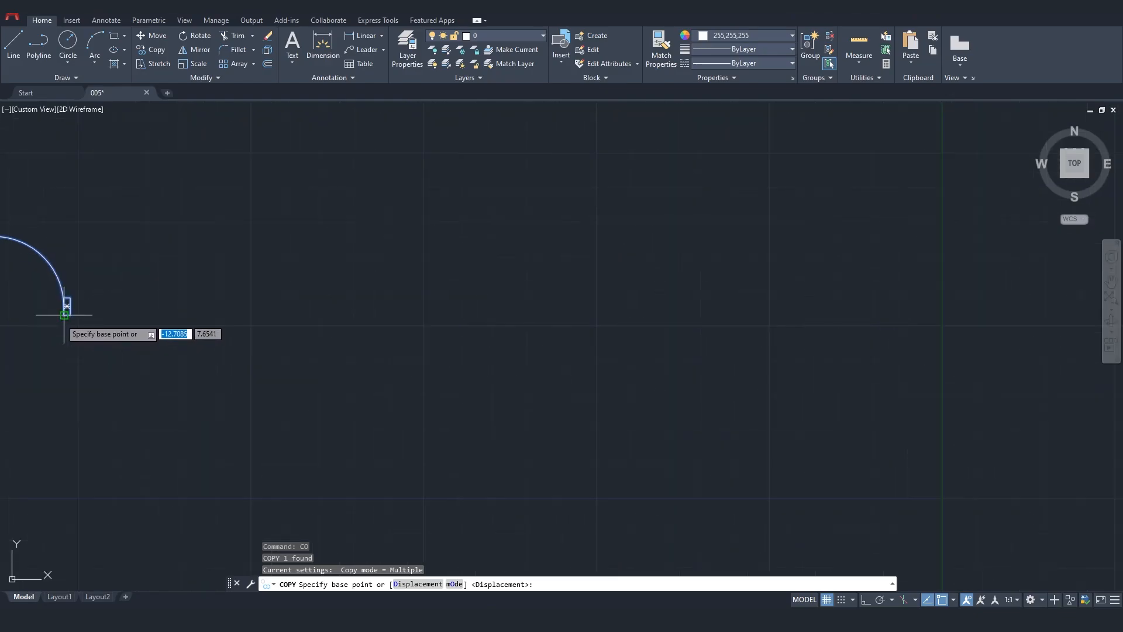
click(70, 298)
middle_drag(643, 344, 232, 348)
middle_drag(852, 378, 218, 381)
middle_drag(826, 468, 643, 391)
scroll(689, 485, up, 2)
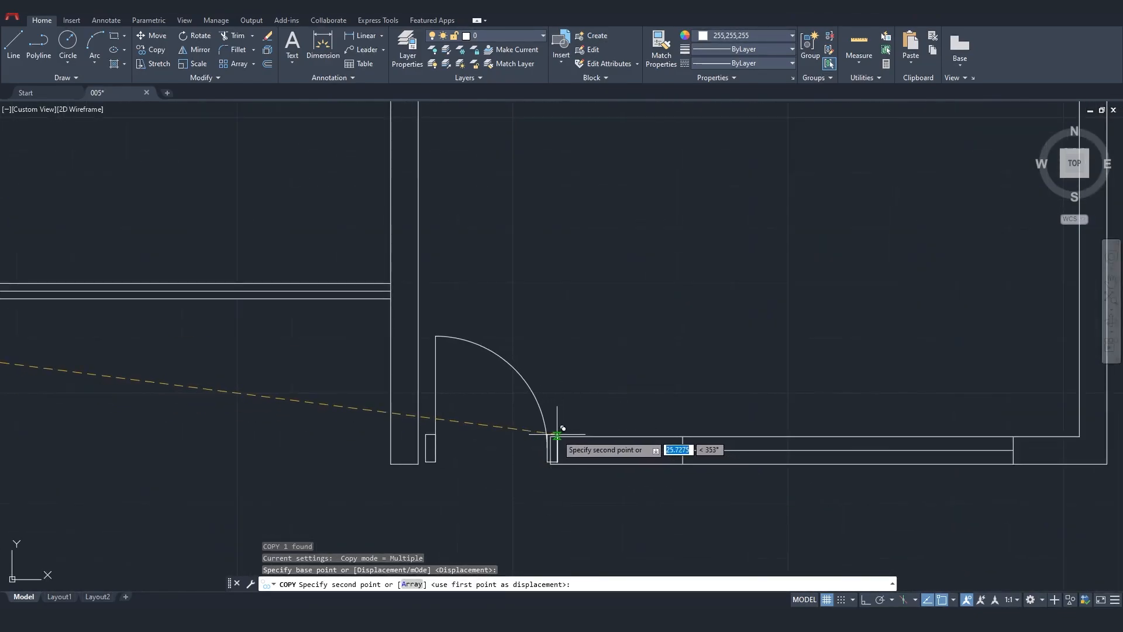
click(556, 431)
key(Escape)
Draw a rectangle 10 wide and 4 high in the empty space below the floor plan
scroll(512, 471, down, 5)
middle_drag(503, 472, 513, 325)
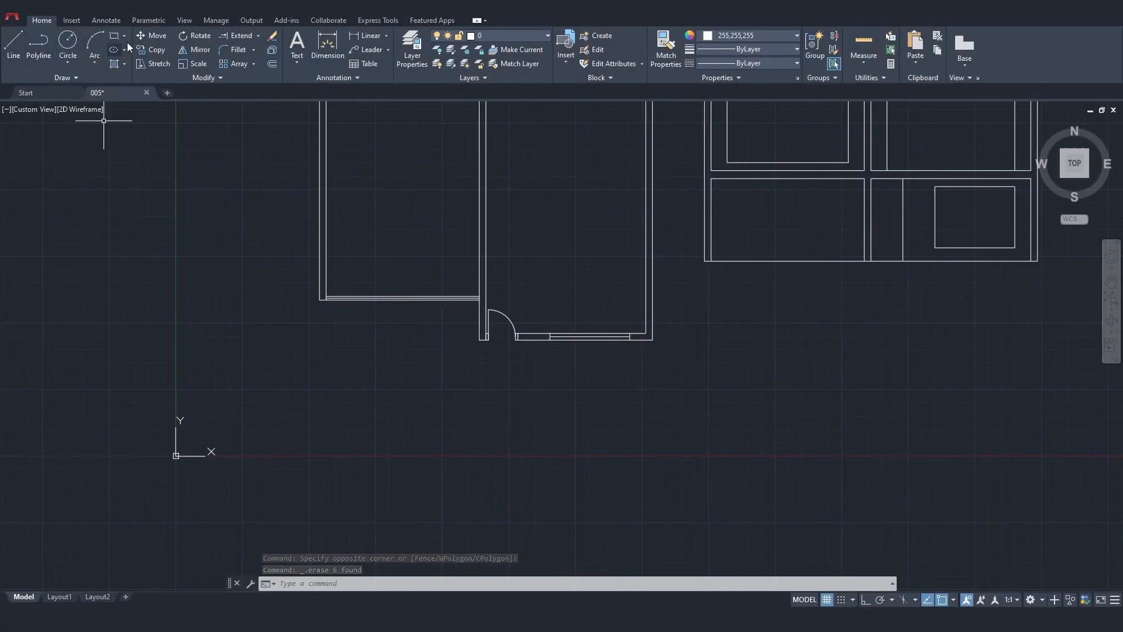
click(112, 37)
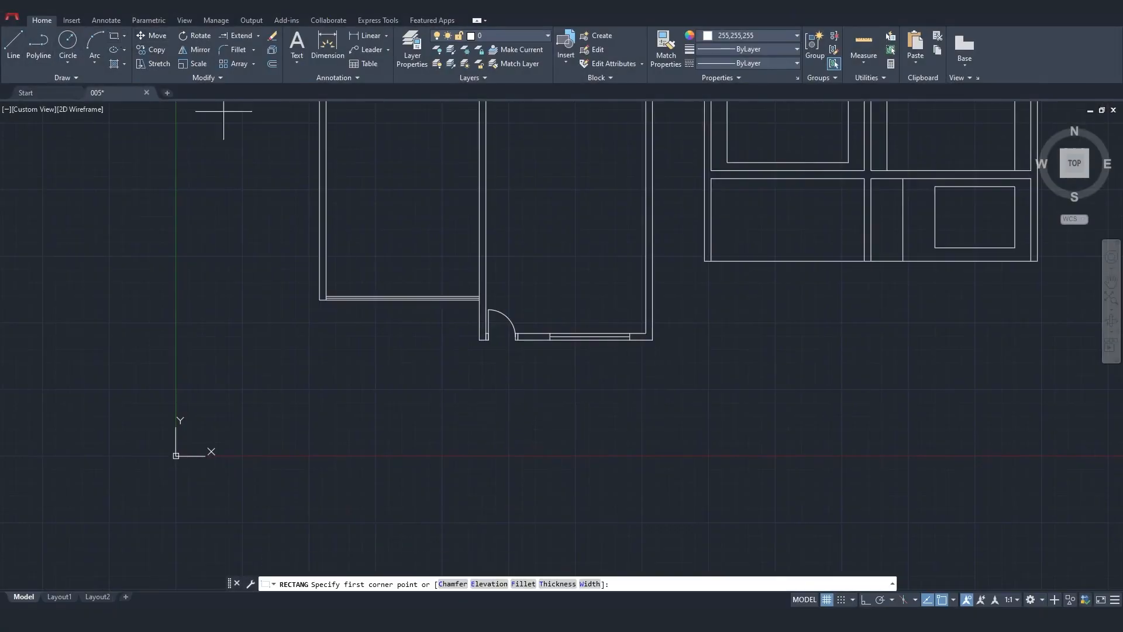
click(354, 398)
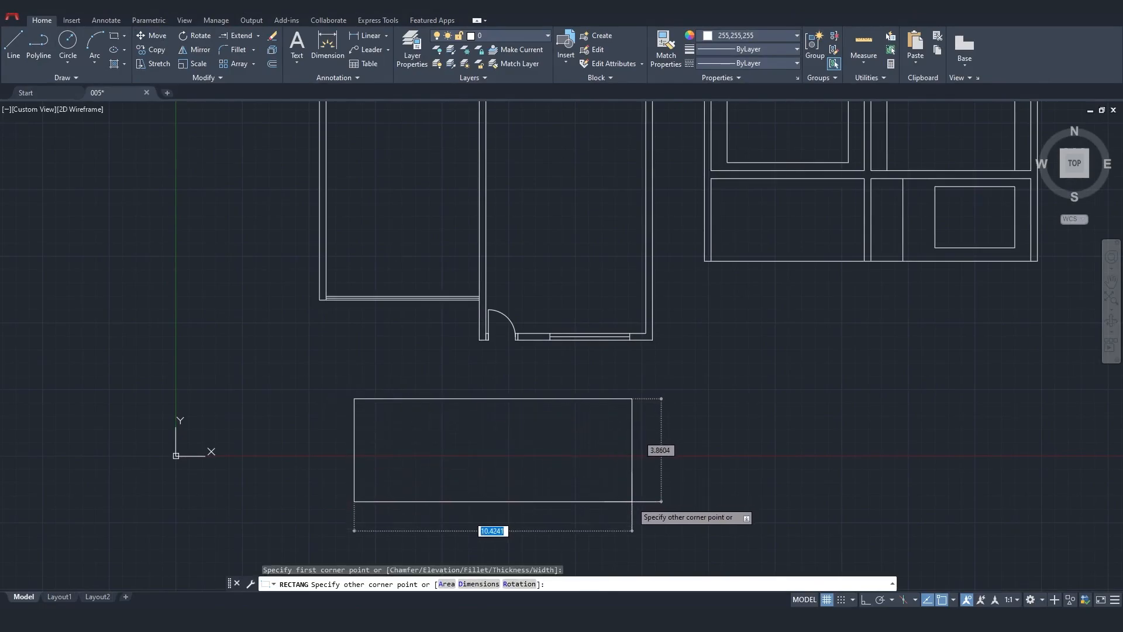
text(10)
key(Tab)
text(4)
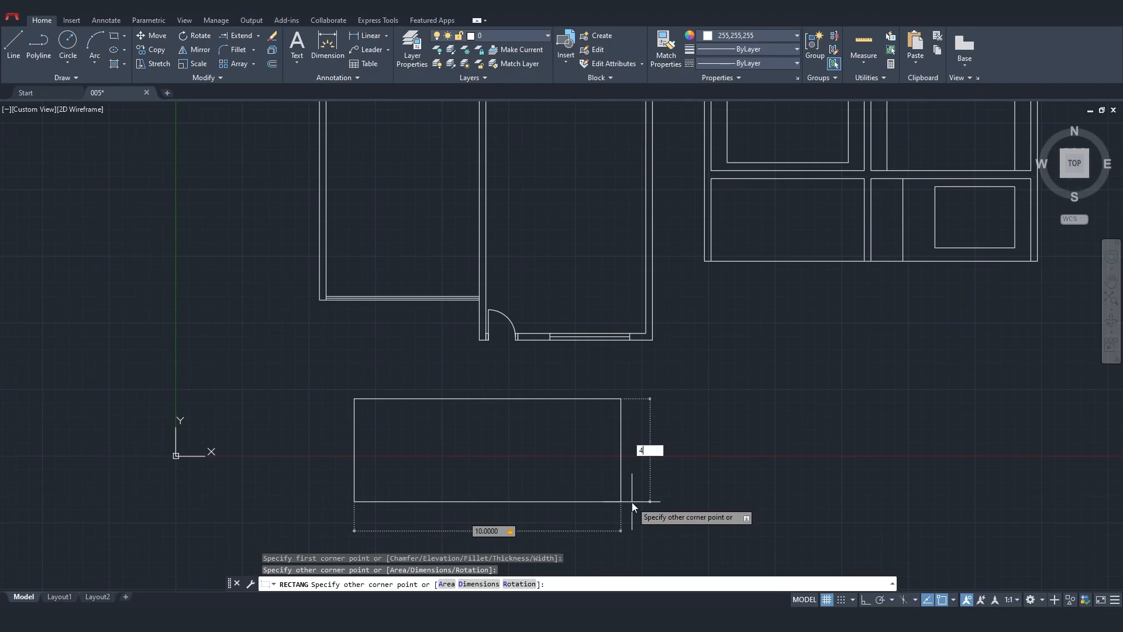
key(Return)
scroll(550, 398, up, 2)
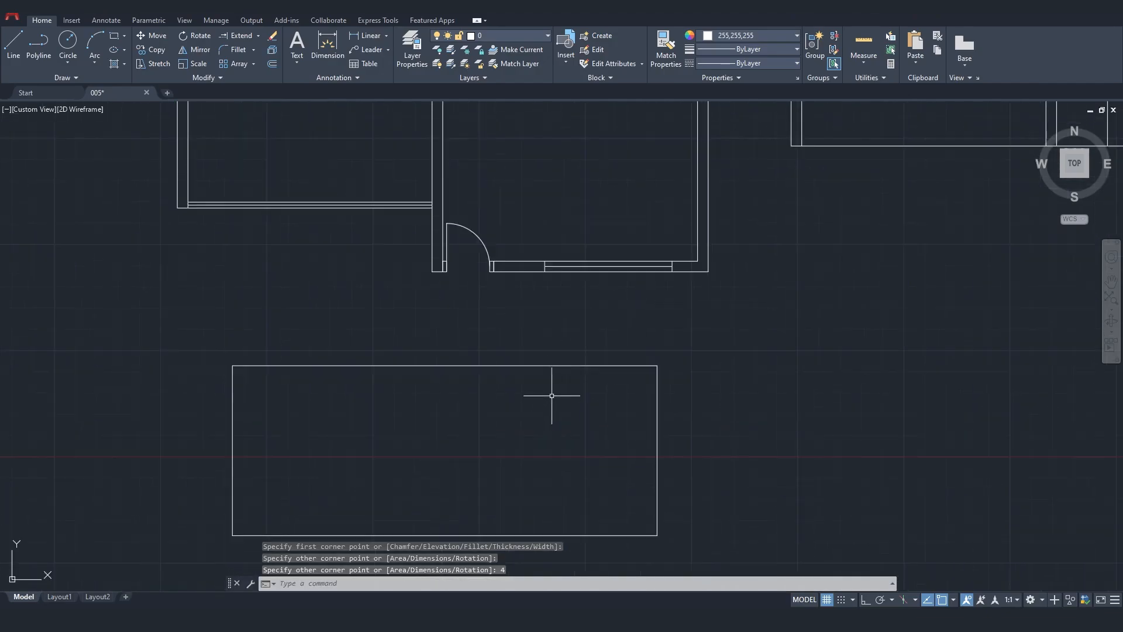
Explode the rectangle below the floor plan into separate lines and offset its upper edge 1 upward
click(556, 364)
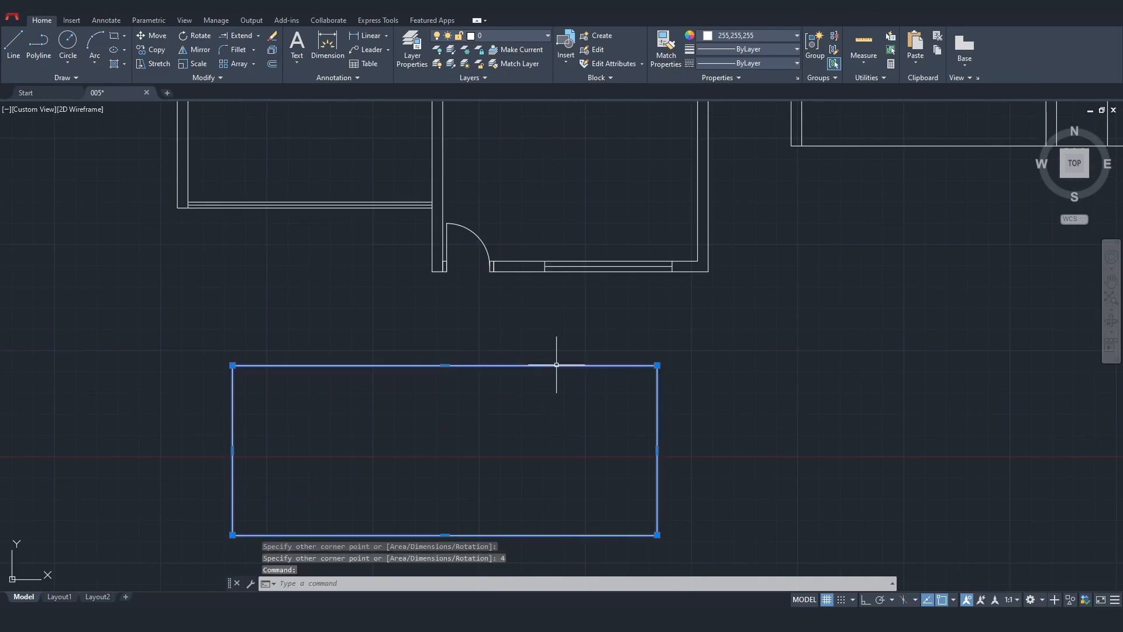
click(271, 52)
middle_drag(526, 391, 522, 345)
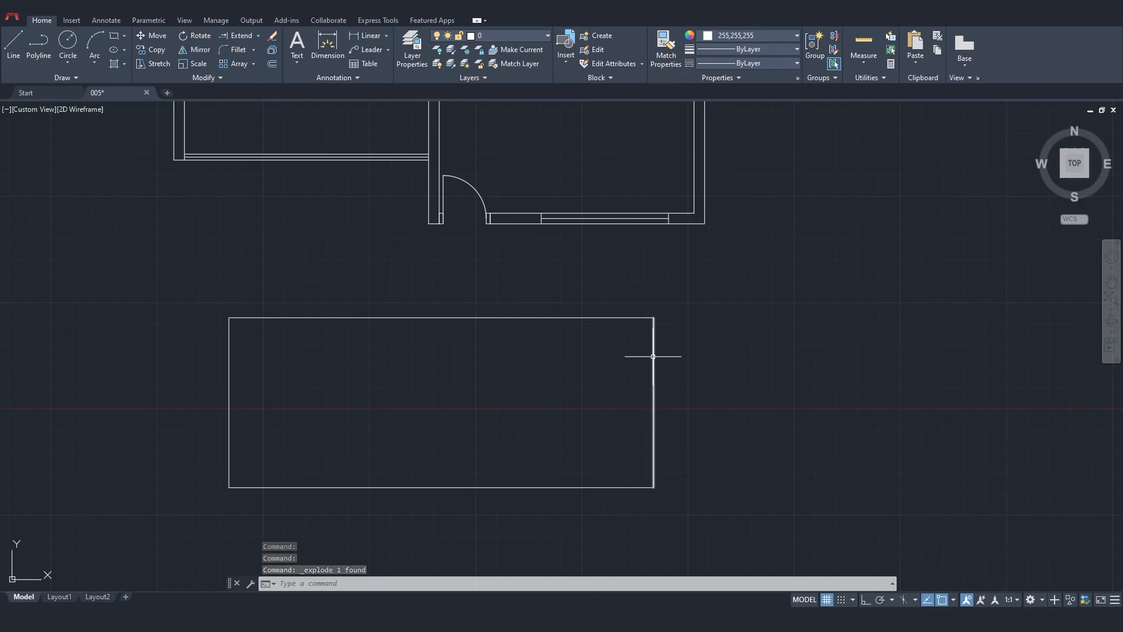
click(566, 317)
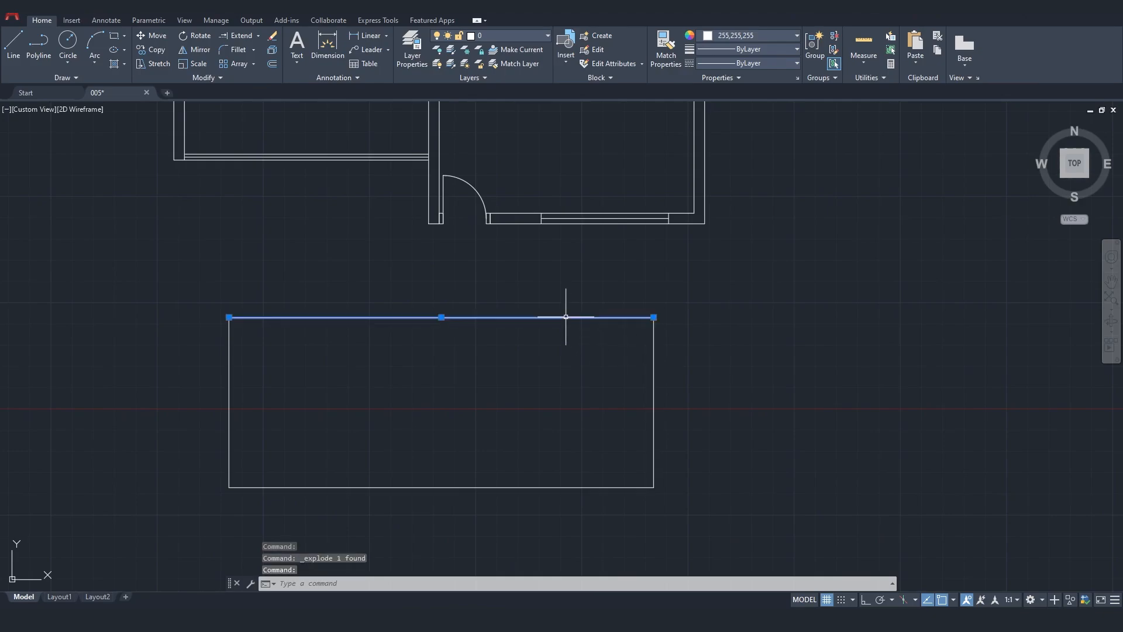
text(off)
key(Return)
text(1)
key(Return)
click(566, 317)
click(576, 290)
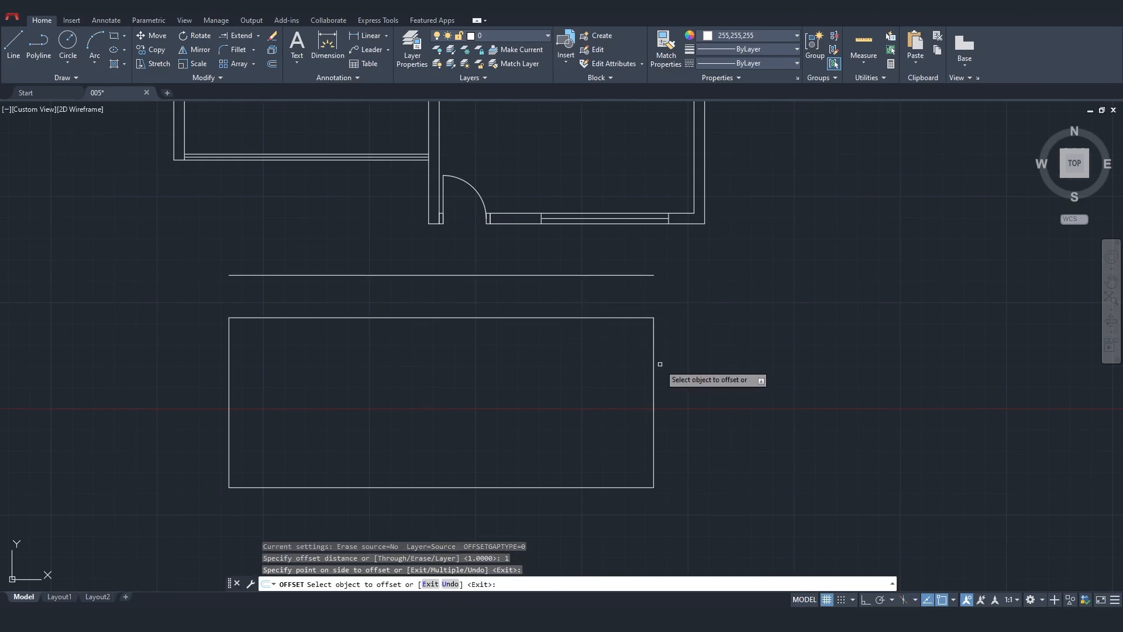
Extend the rectangle's right edge up to the offset line
click(254, 37)
click(652, 353)
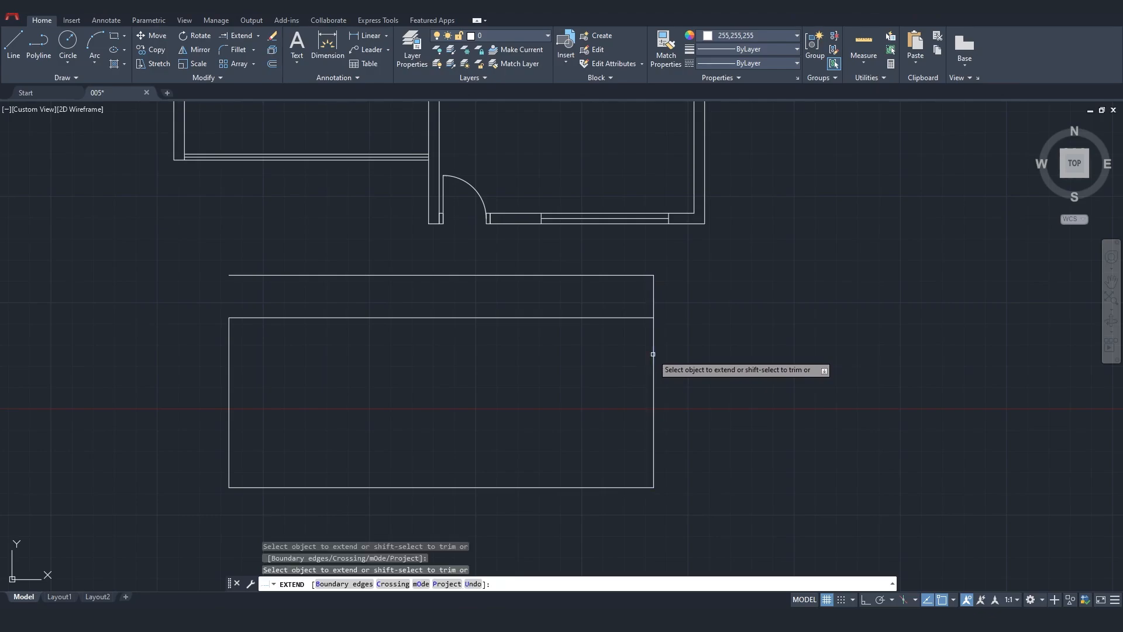
key(Escape)
Offset the extended right edge 5 to the left, into the rectangle
click(654, 372)
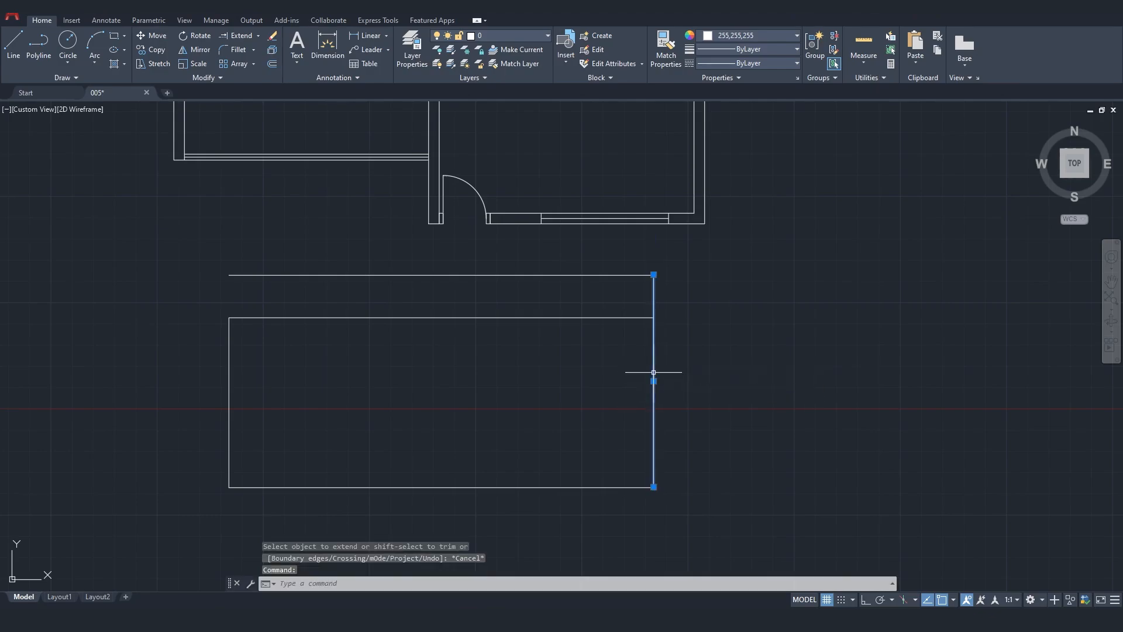
key(Return)
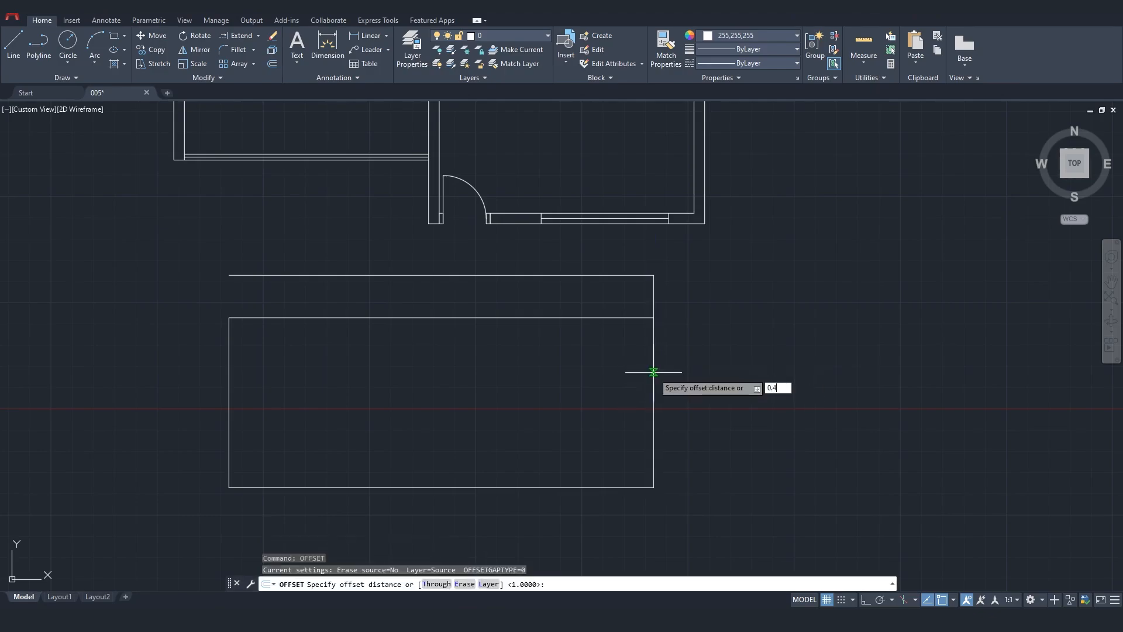
text(5)
key(Return)
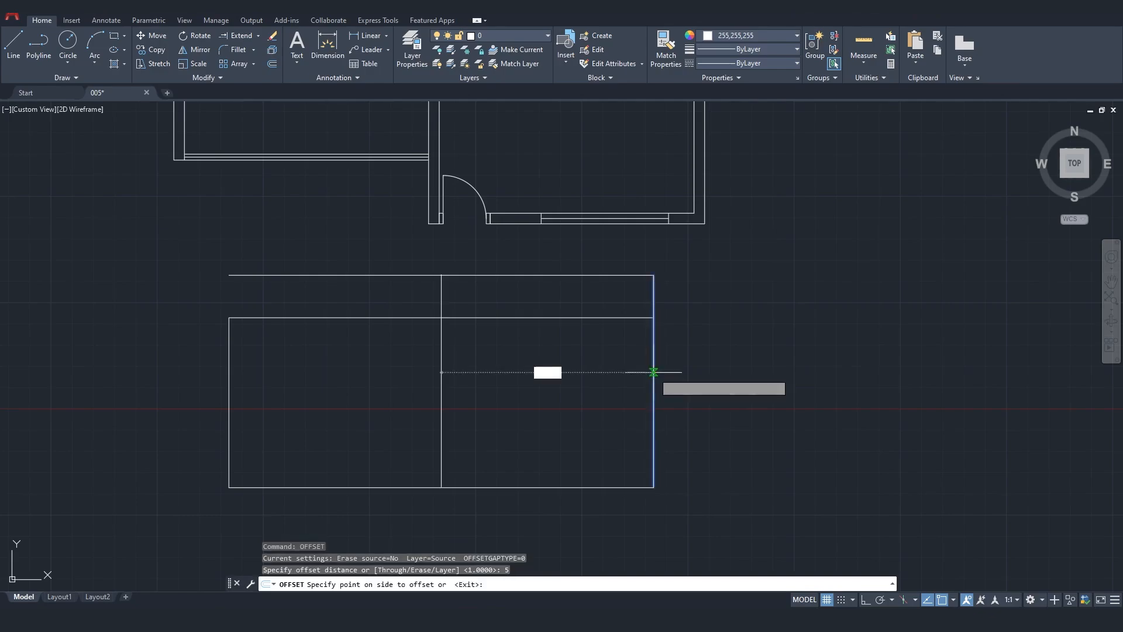
click(520, 366)
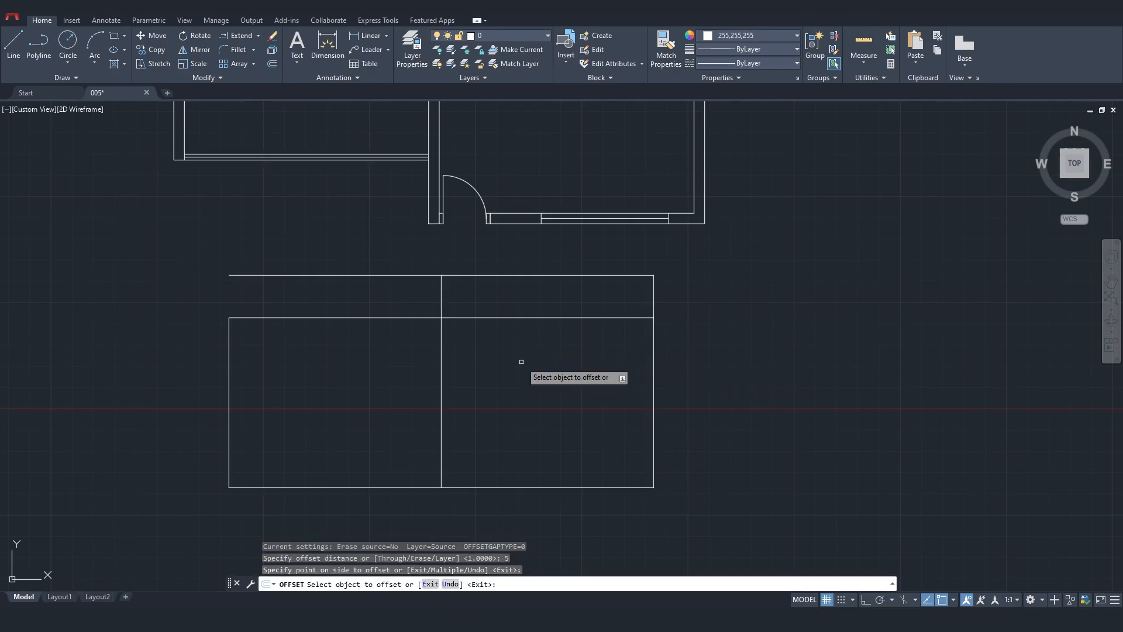
Trim the surplus upper-left line, the inner horizontal line and the lower part of the middle vertical to leave a stepped outline
click(258, 36)
click(248, 50)
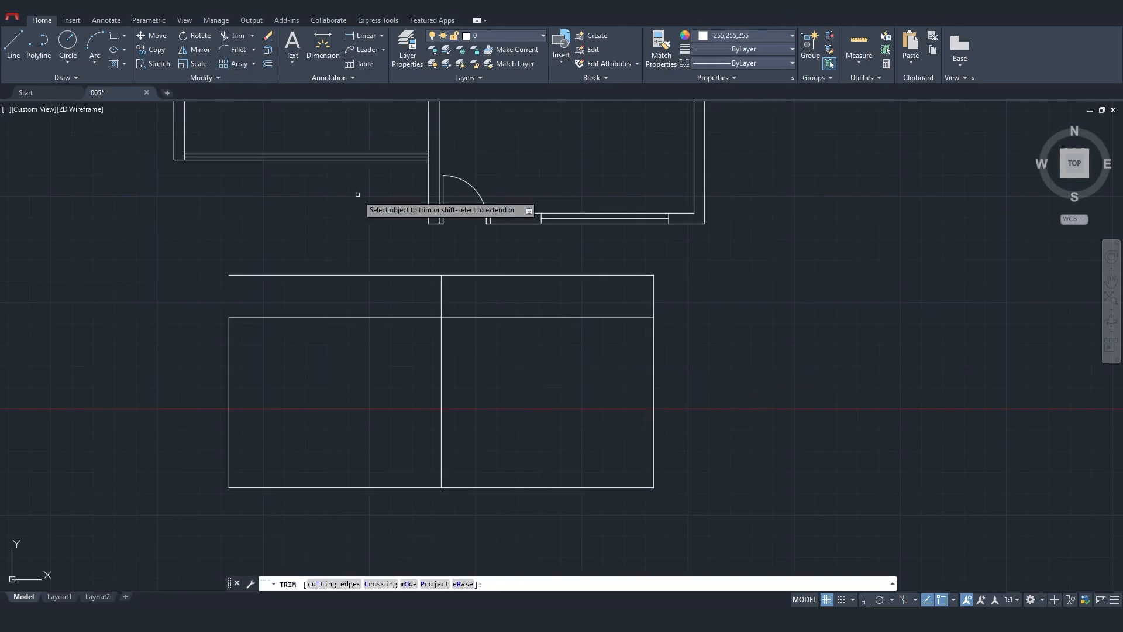
click(401, 274)
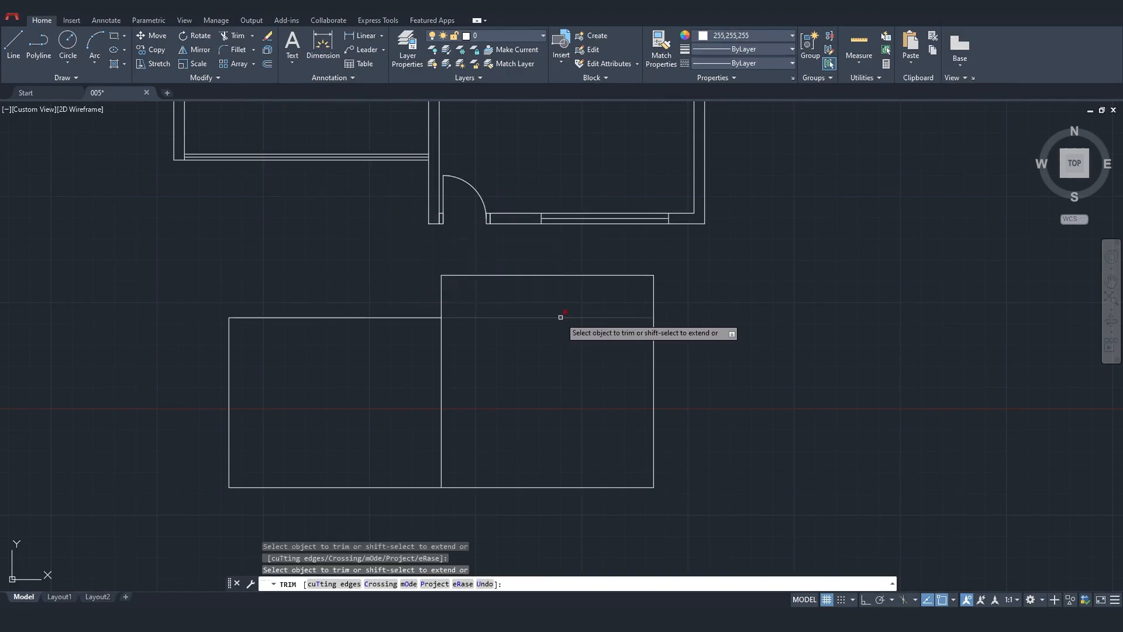
mouse_move(559, 315)
mouse_down()
mouse_move(421, 394)
mouse_move(478, 411)
mouse_up()
key(Escape)
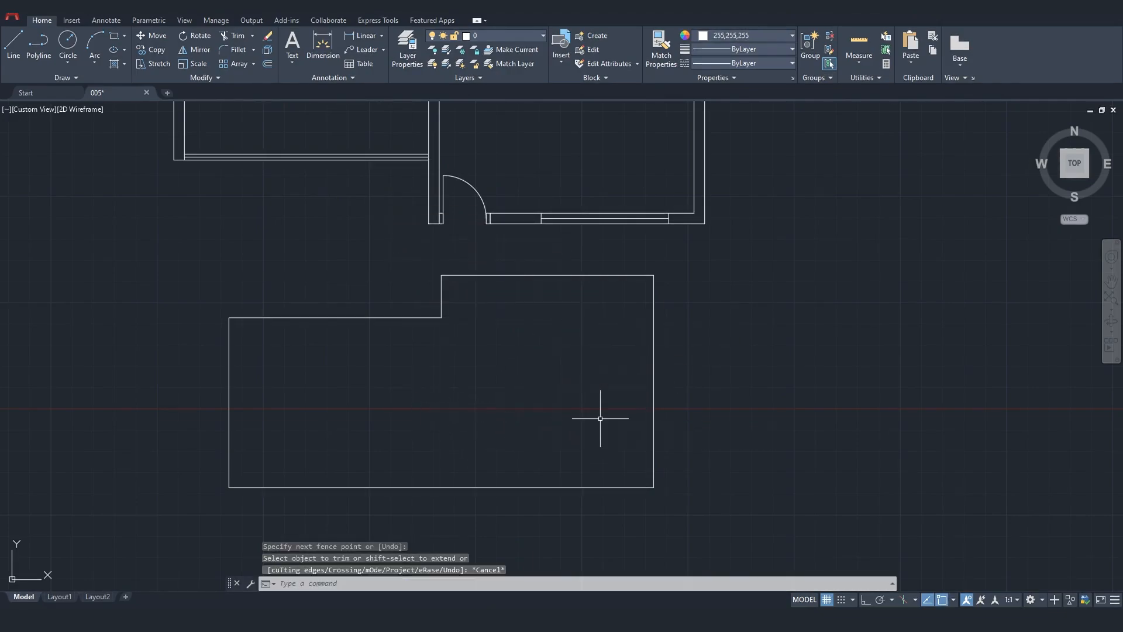
Offset the outer line of the floor plan's front window wall 4 downward
click(674, 228)
key(Escape)
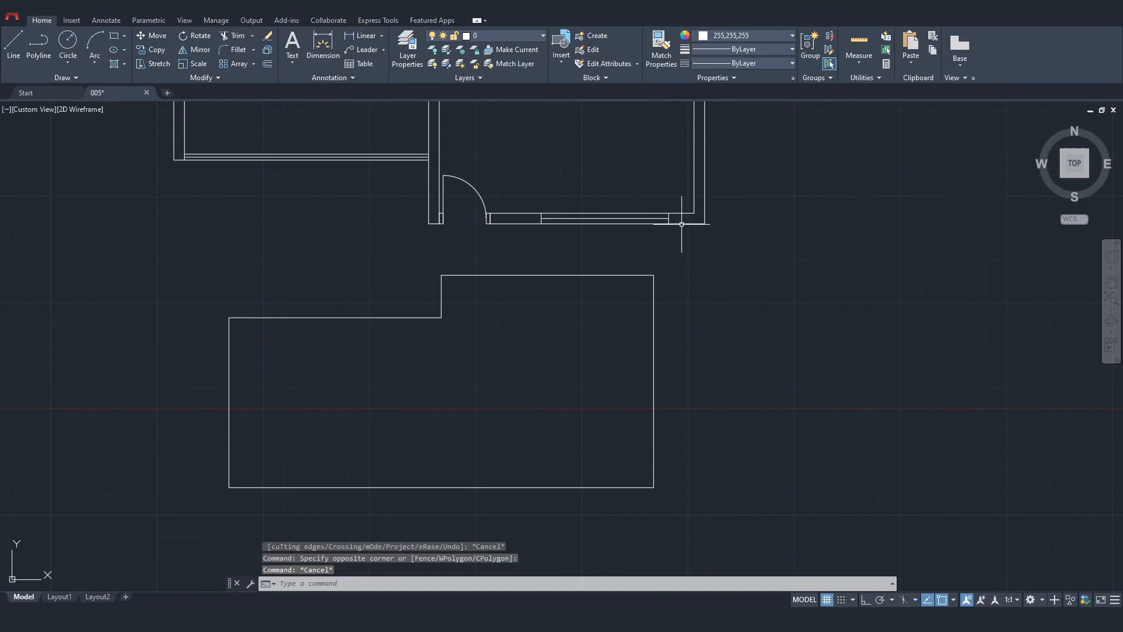
click(687, 223)
text(off)
key(Return)
text(0.)
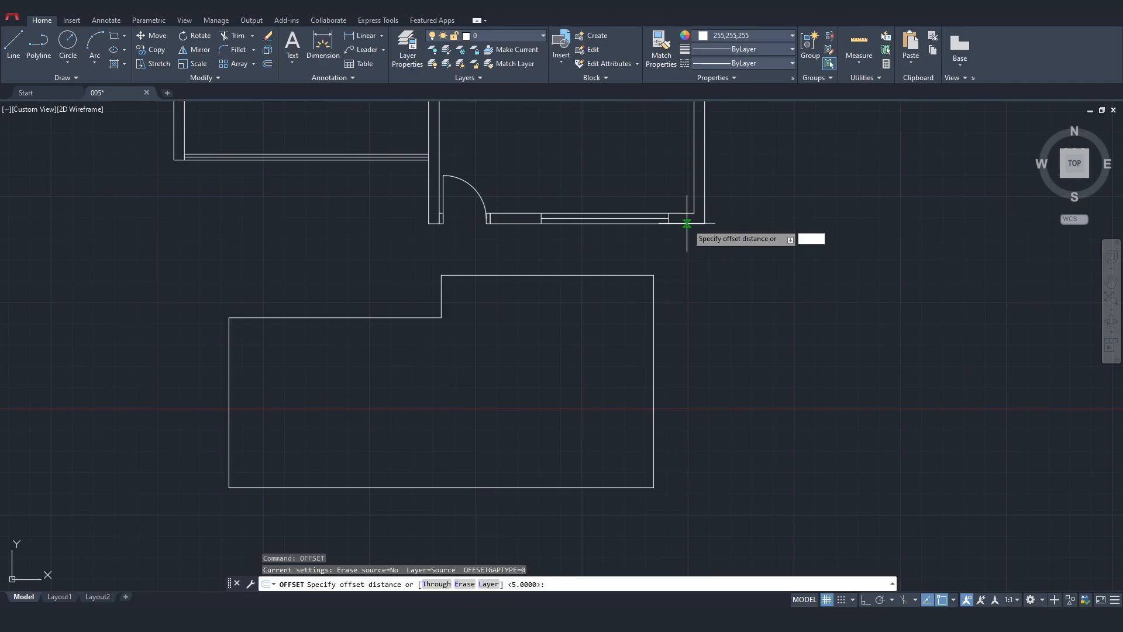
key(Return)
click(679, 223)
click(687, 401)
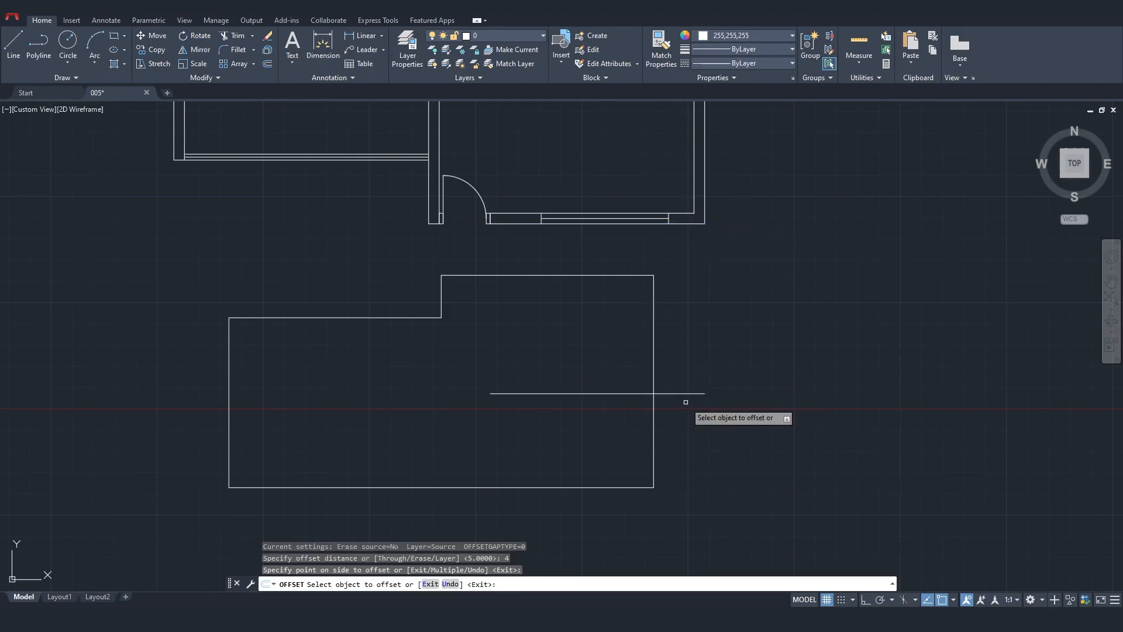
key(Escape)
Move the stepped outline straight down until its upper edge lies on the offset guide line, and erase that guide line
click(689, 272)
click(369, 321)
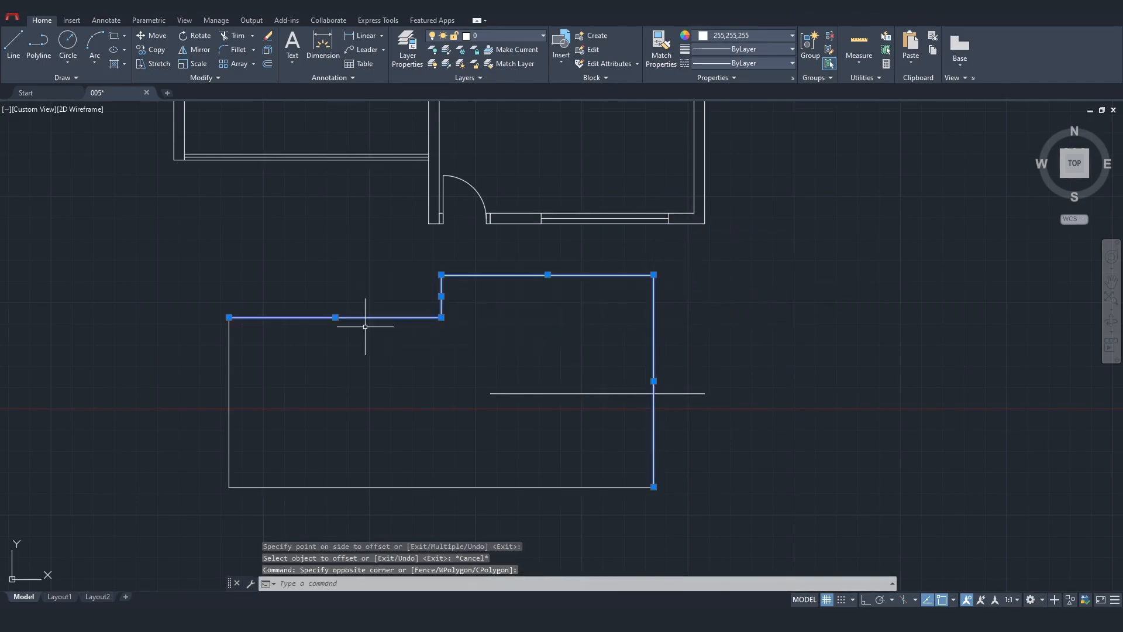
click(708, 521)
click(315, 308)
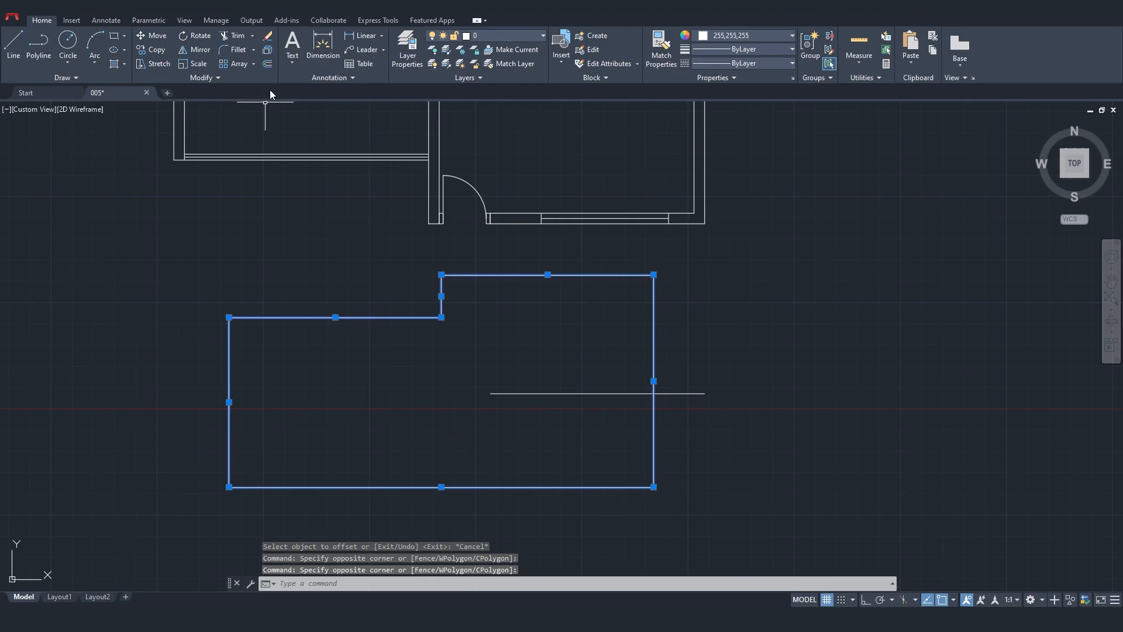
text(m)
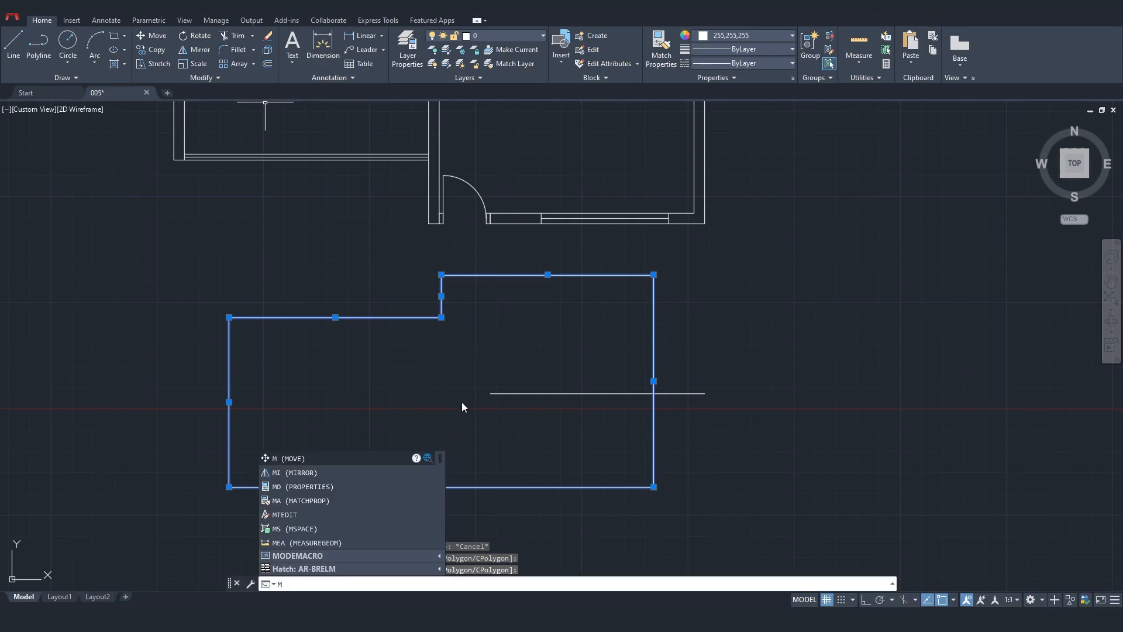
click(311, 458)
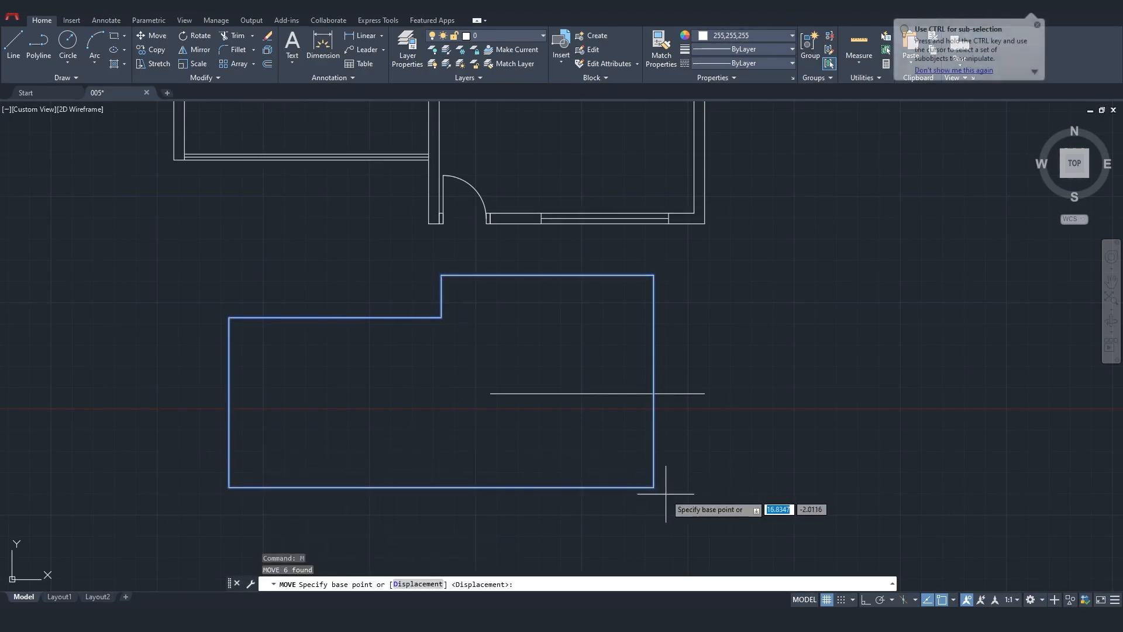
click(654, 274)
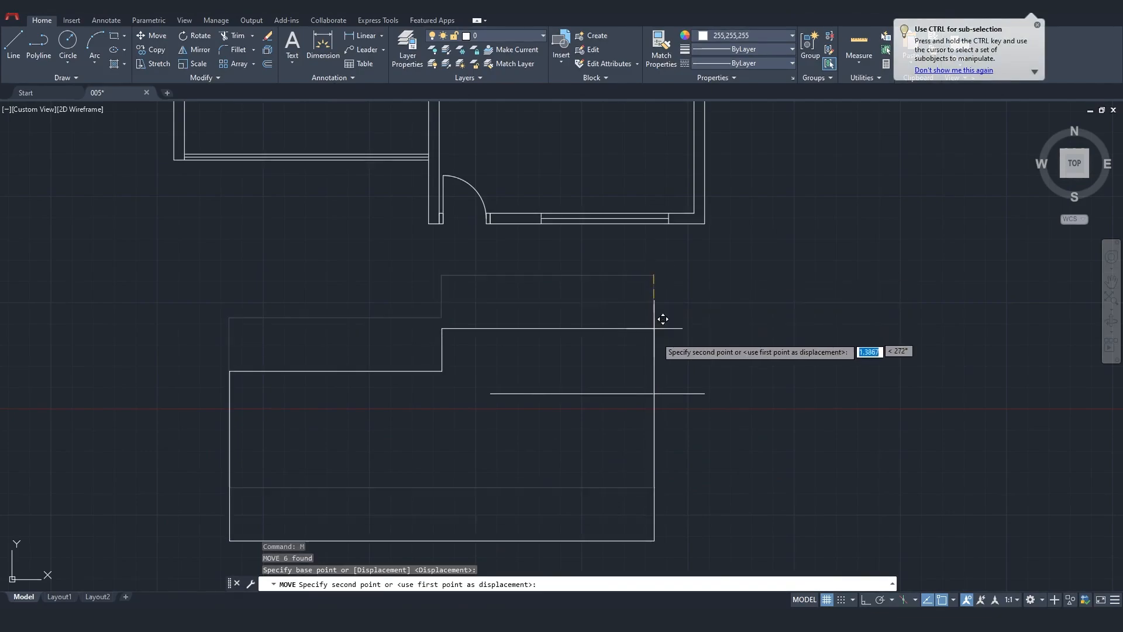
click(662, 384)
click(694, 393)
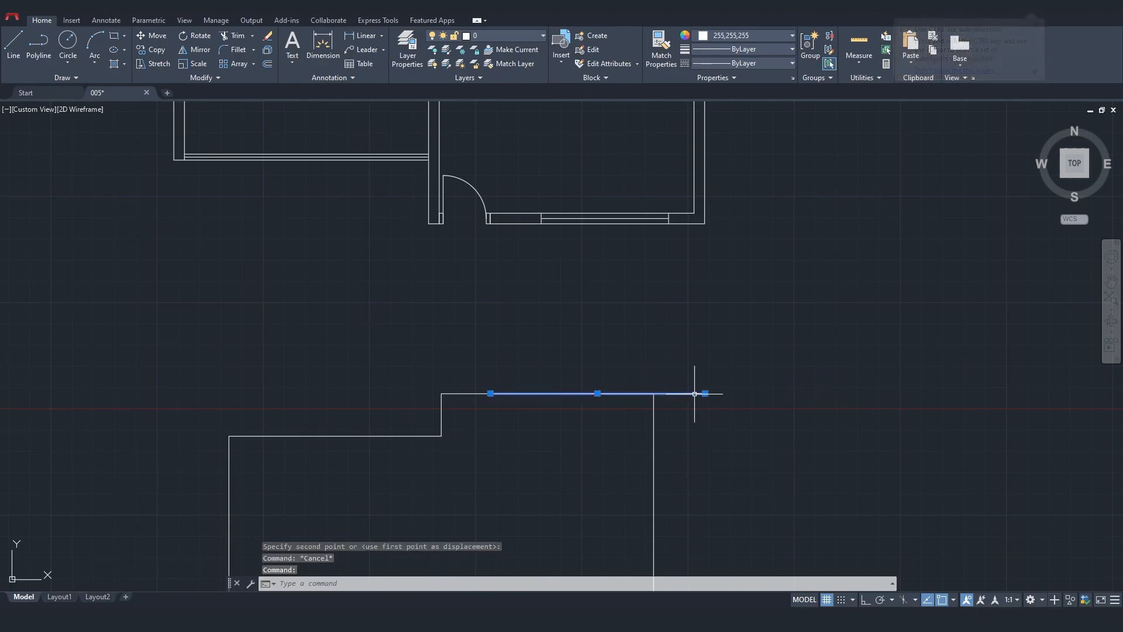
key(Delete)
Offset the outline's left edge inward nine times in succession at 0.5 spacing to form a flight of stair treads
middle_drag(608, 360, 610, 338)
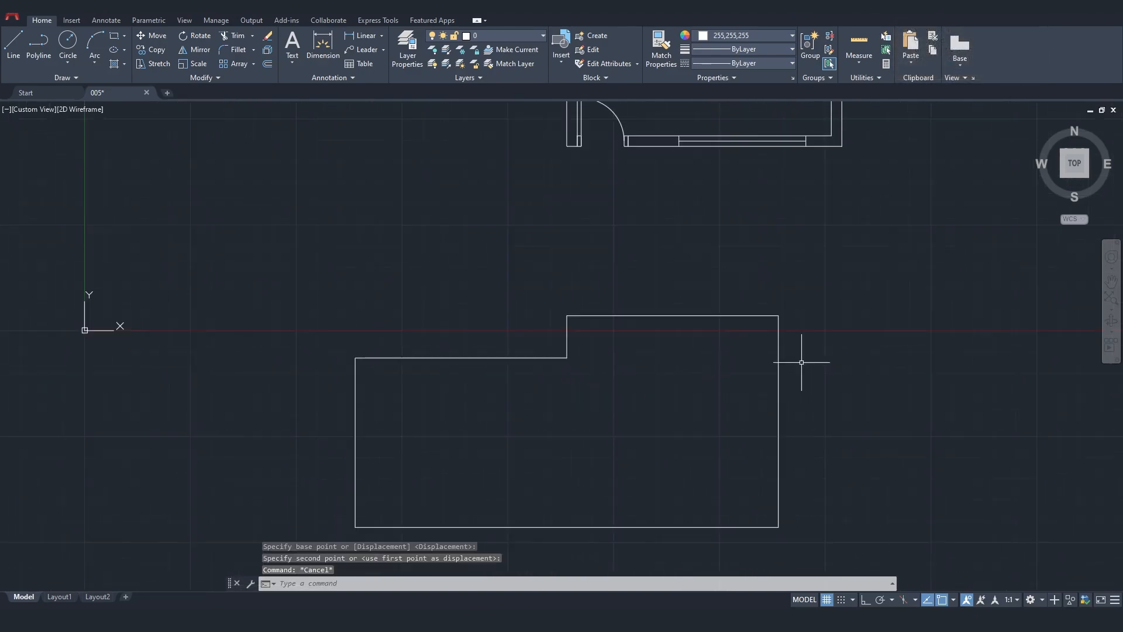
middle_drag(794, 358, 742, 348)
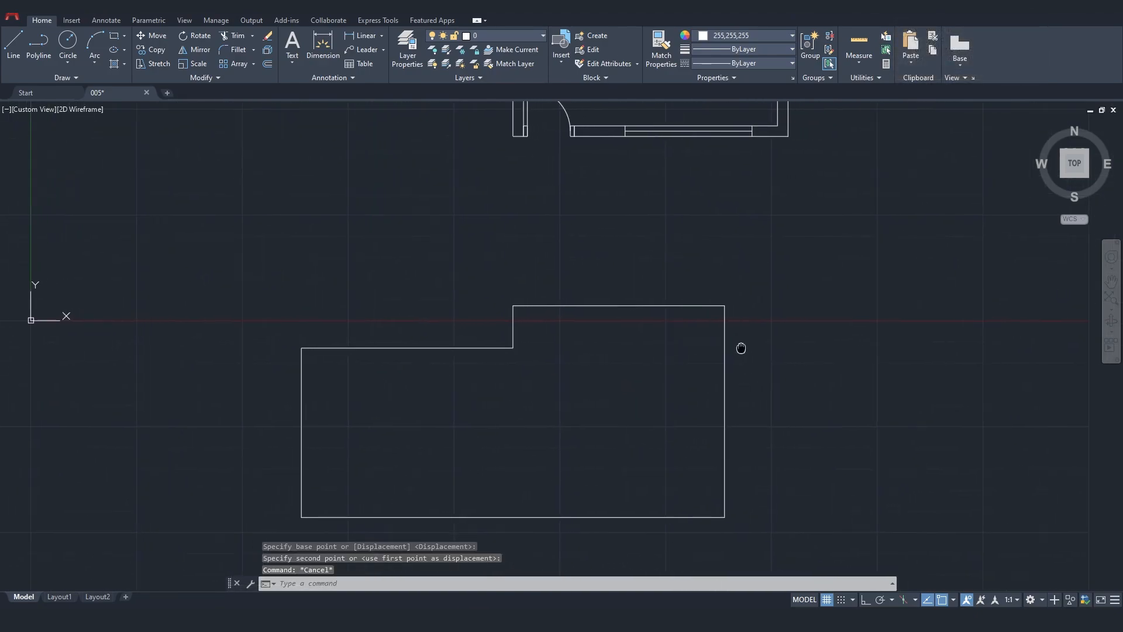
click(301, 401)
text(of)
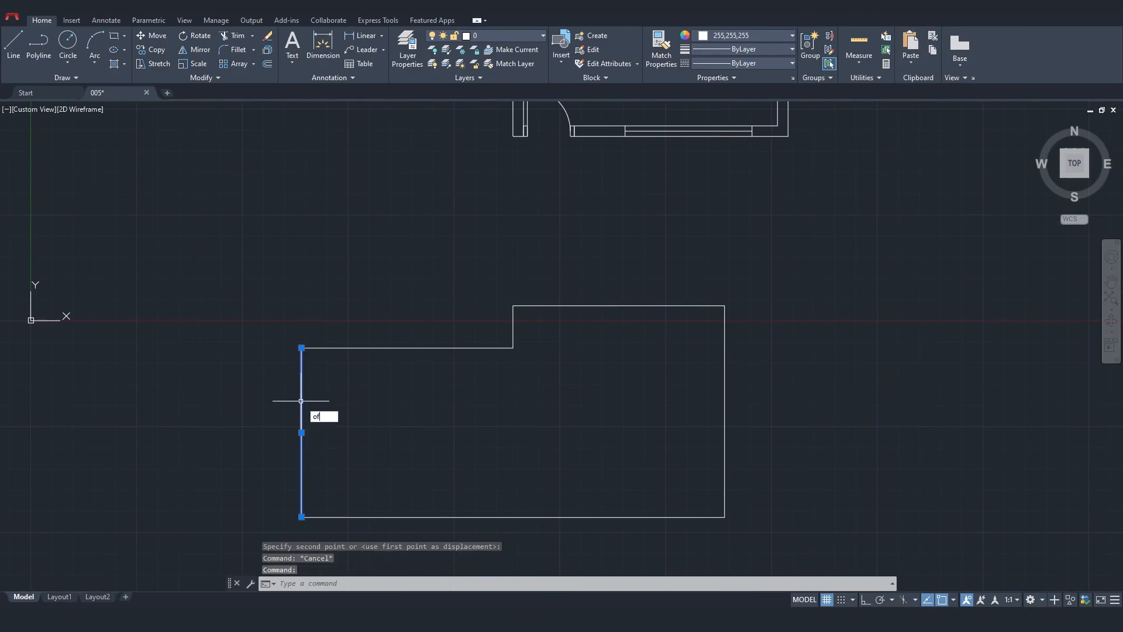
key(Return)
text(0.5)
key(Return)
click(302, 393)
click(376, 402)
click(314, 395)
click(330, 399)
click(327, 398)
click(366, 395)
click(339, 394)
click(377, 394)
click(352, 394)
click(393, 393)
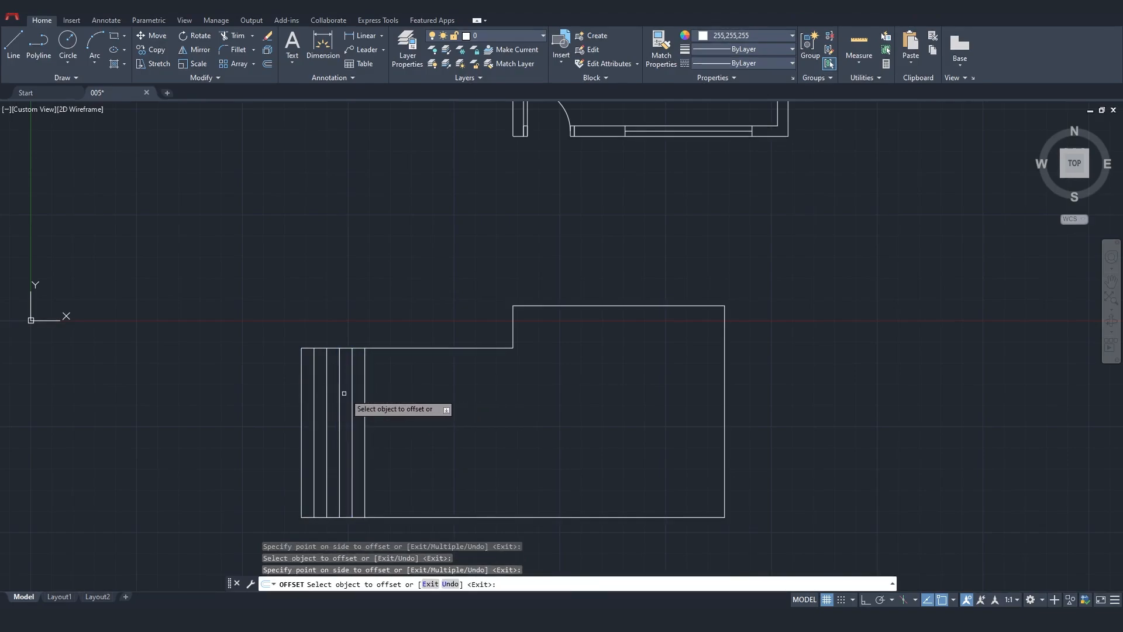
click(365, 393)
click(395, 396)
click(377, 396)
click(416, 398)
click(390, 400)
click(417, 404)
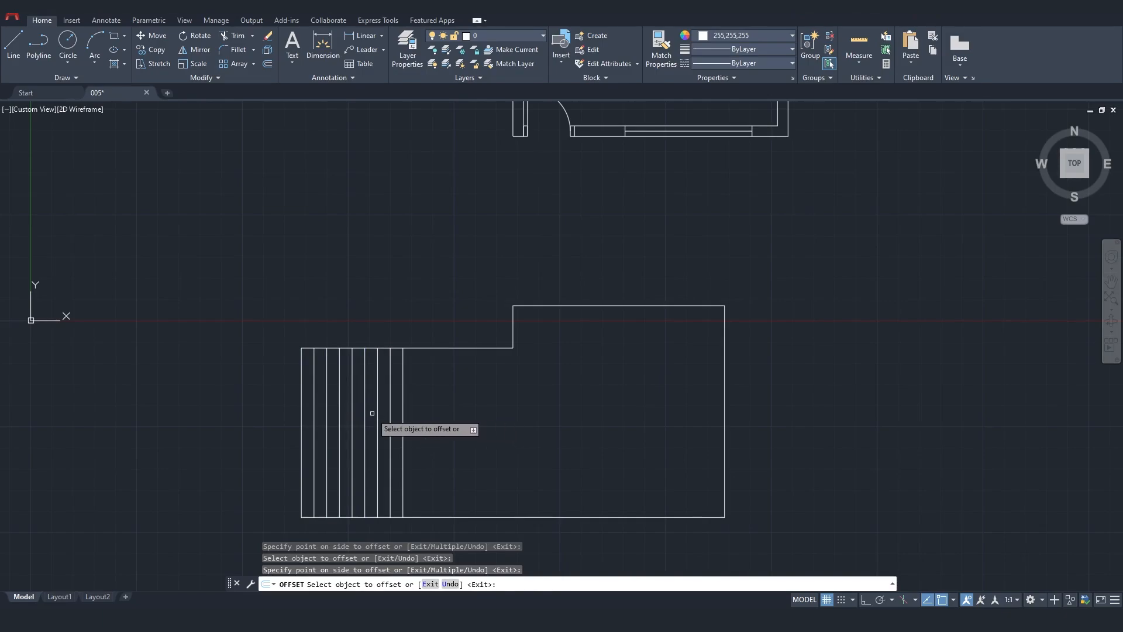
click(403, 433)
click(485, 440)
key(Escape)
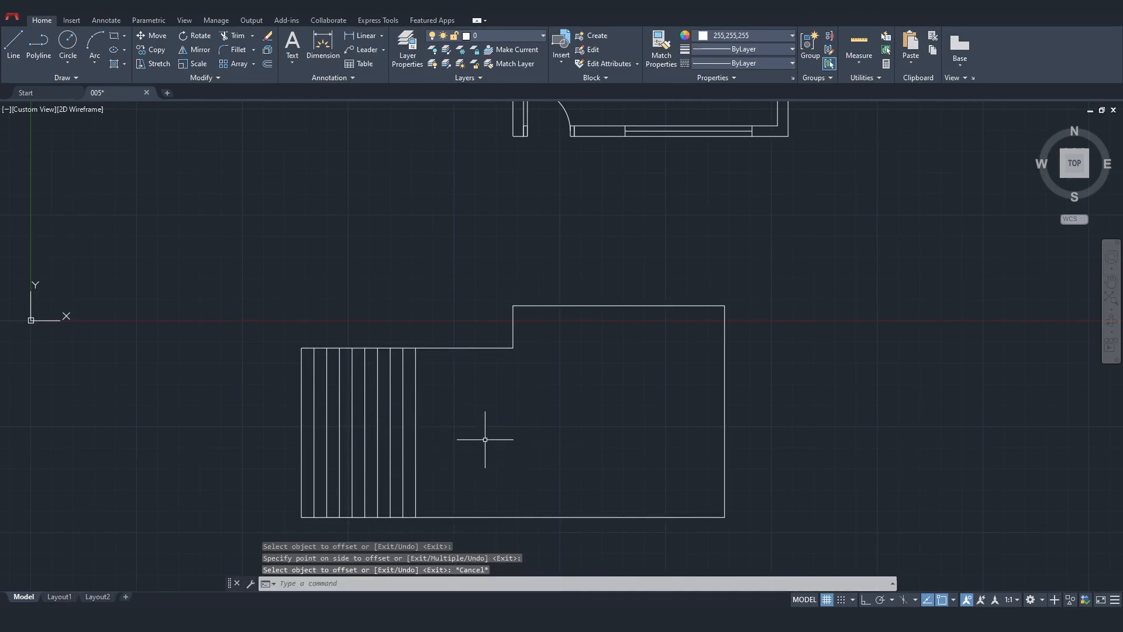
scroll(486, 427, down, 2)
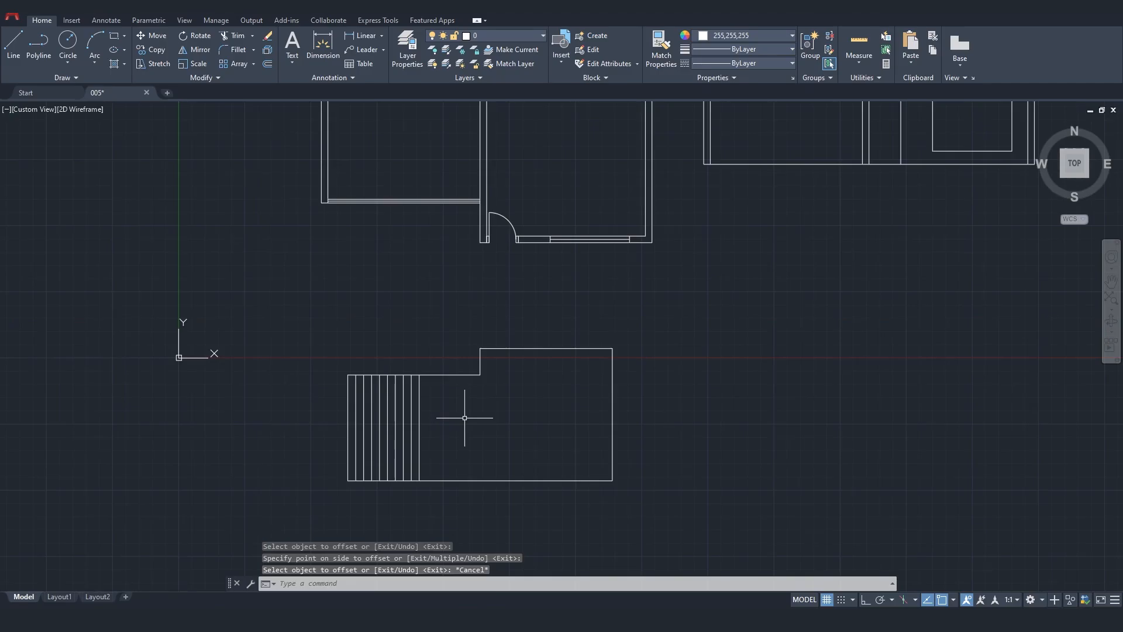
scroll(465, 417, down, 4)
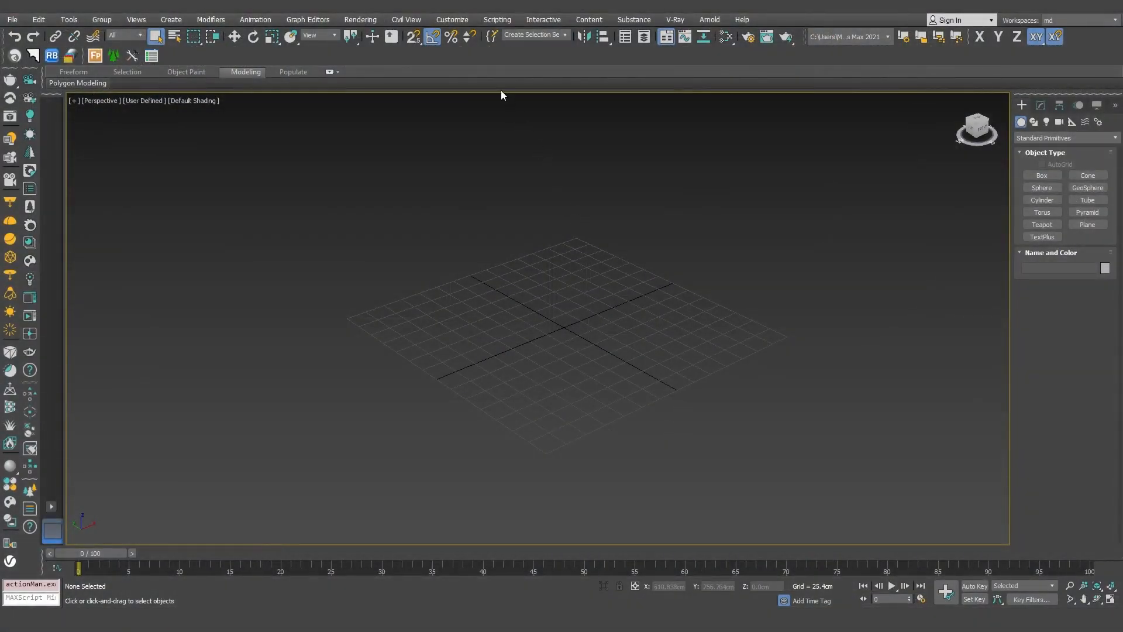
Switch to 3ds Max and set the display unit scale to metric centimeters
click(453, 21)
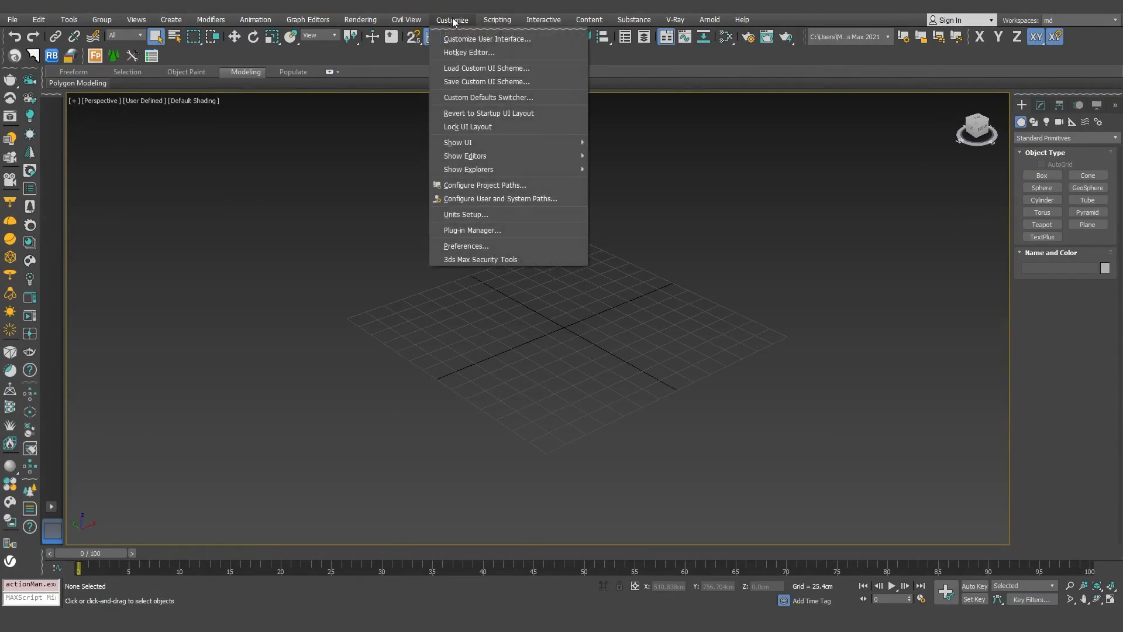
click(485, 212)
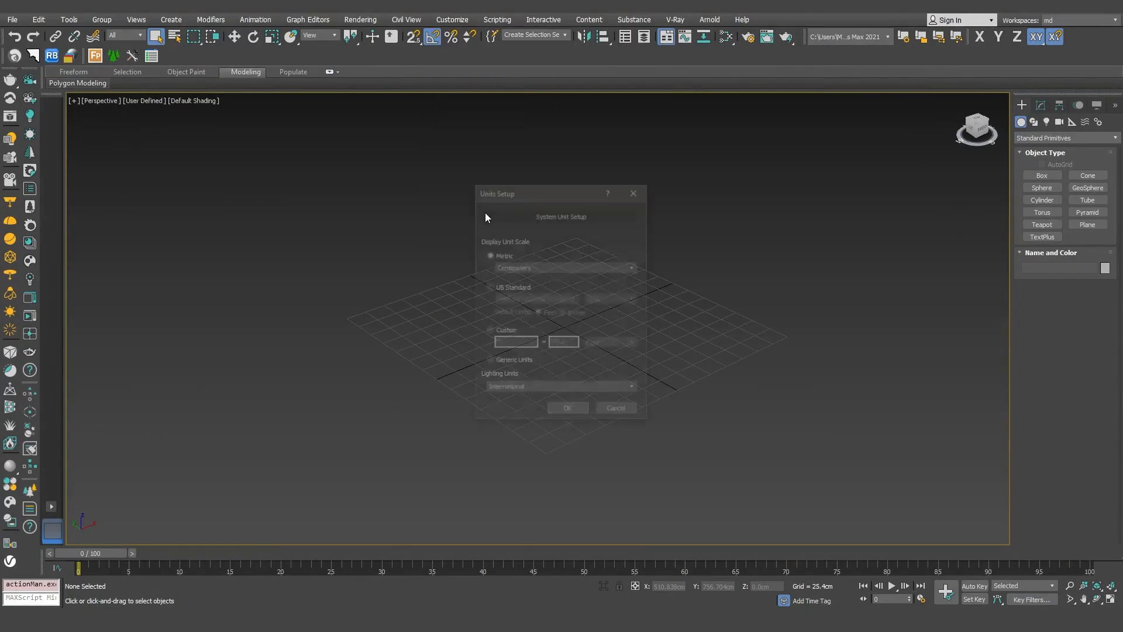
click(530, 268)
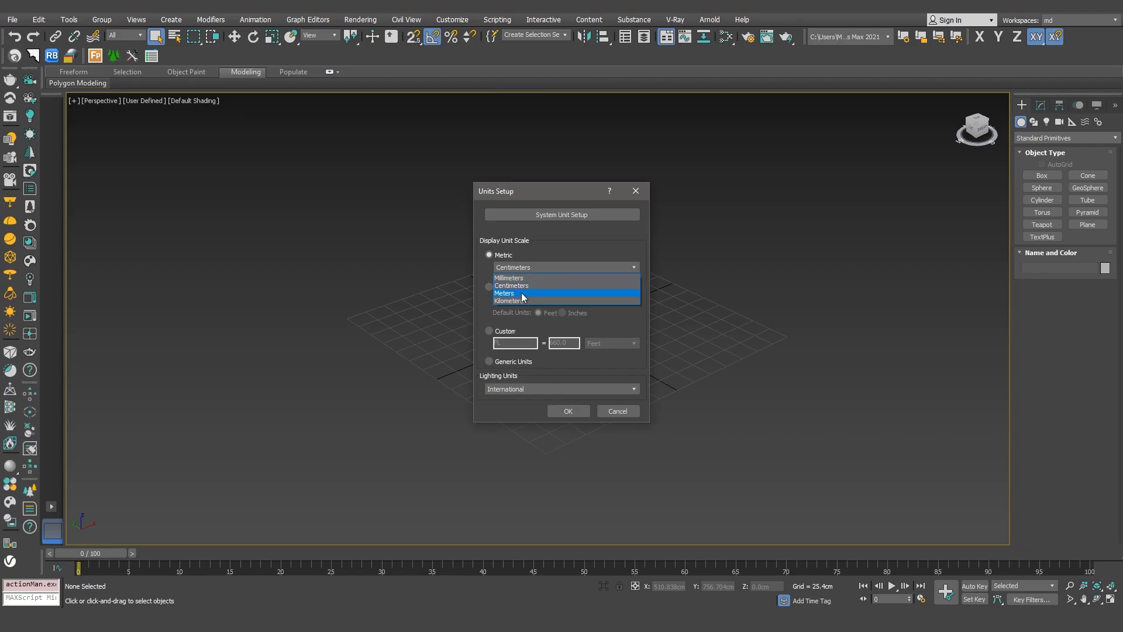
click(521, 286)
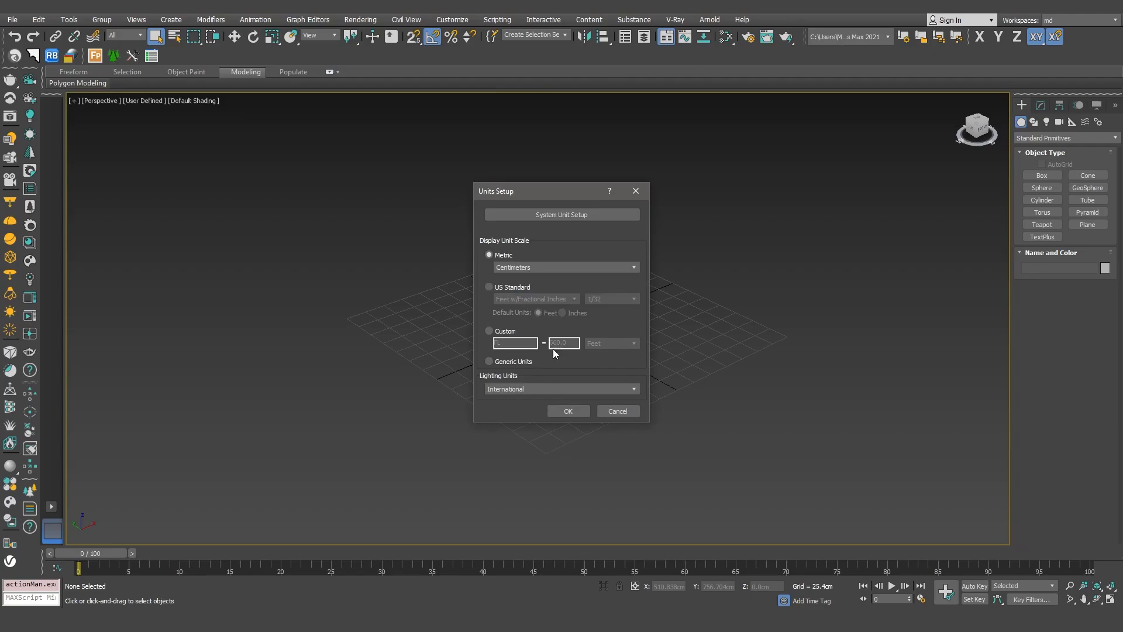
click(568, 411)
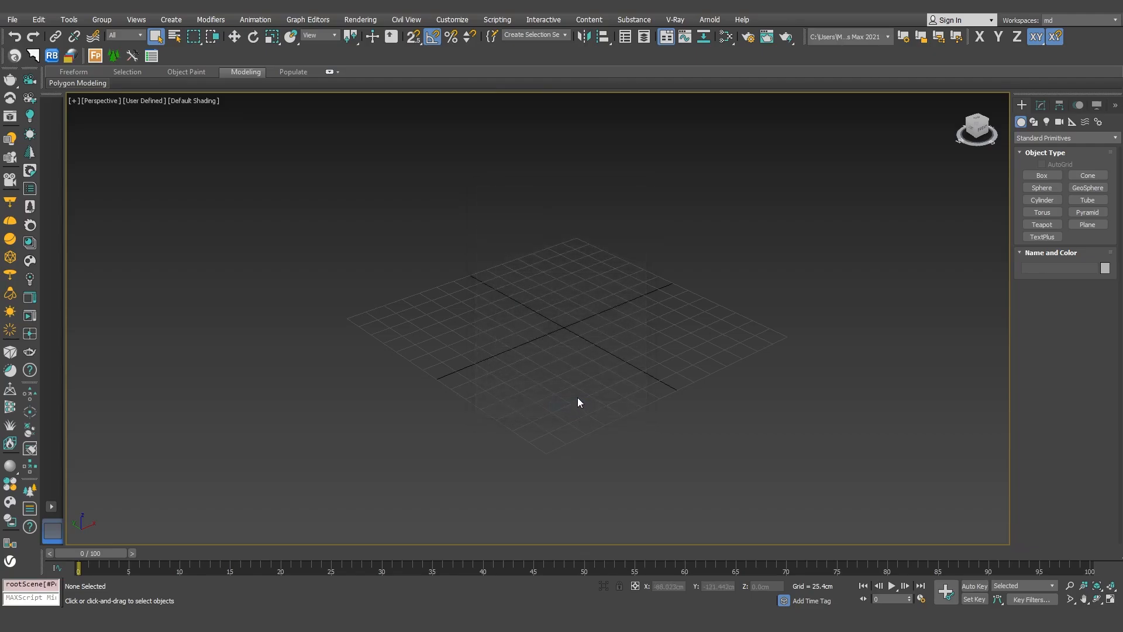
Import the AutoCAD drawing 005.dwg with the incoming file units set to meters
click(12, 20)
mouse_move(75, 178)
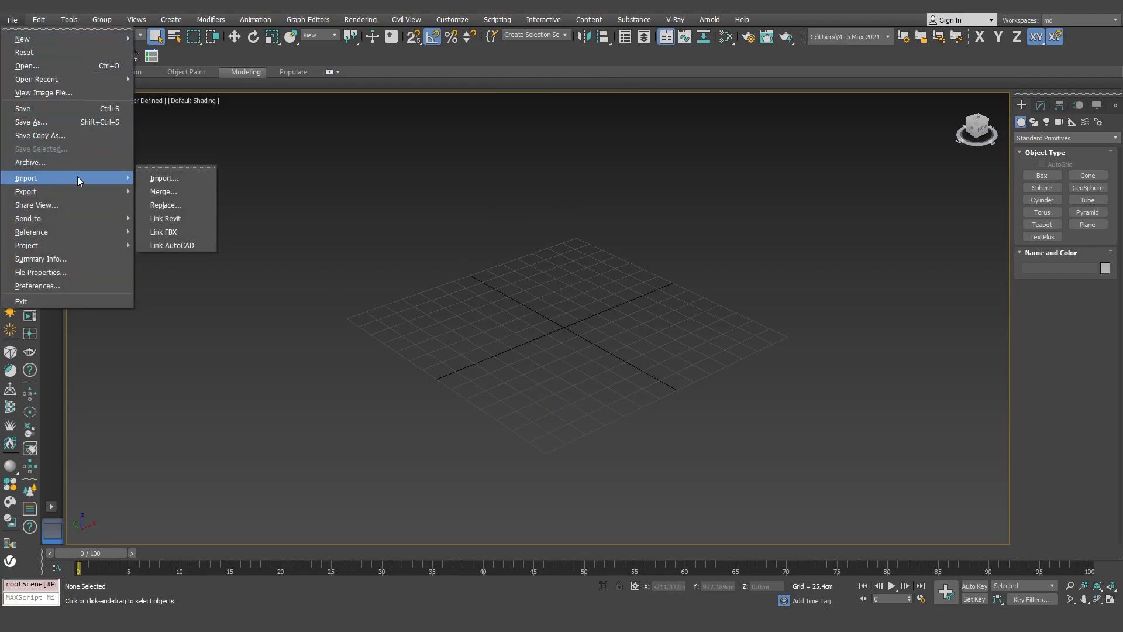
click(170, 178)
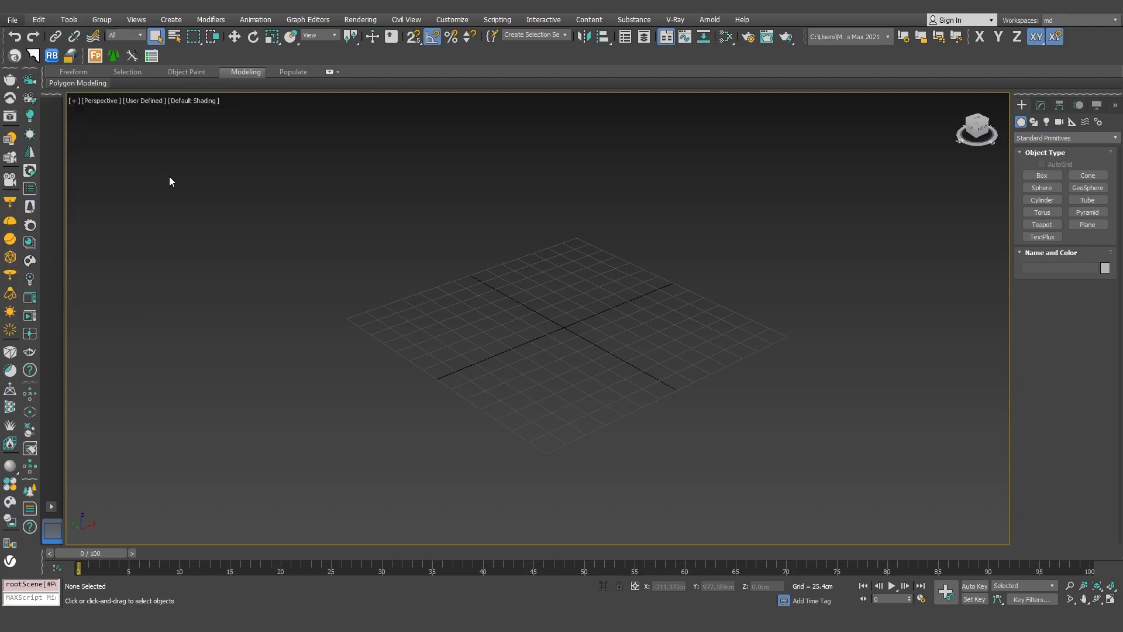
click(138, 94)
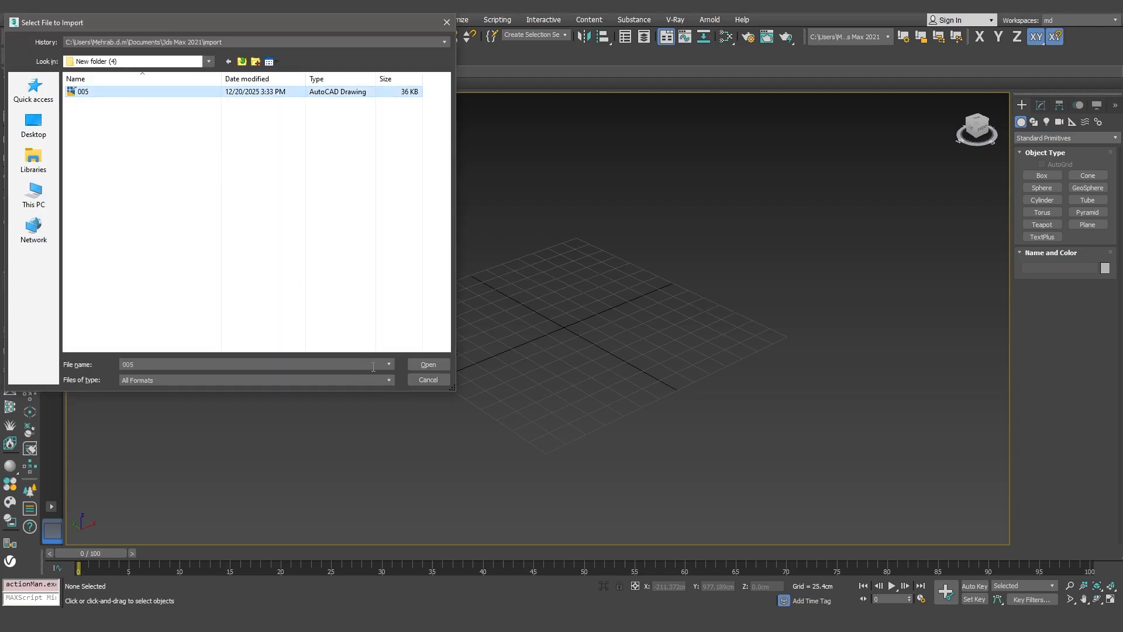
click(428, 366)
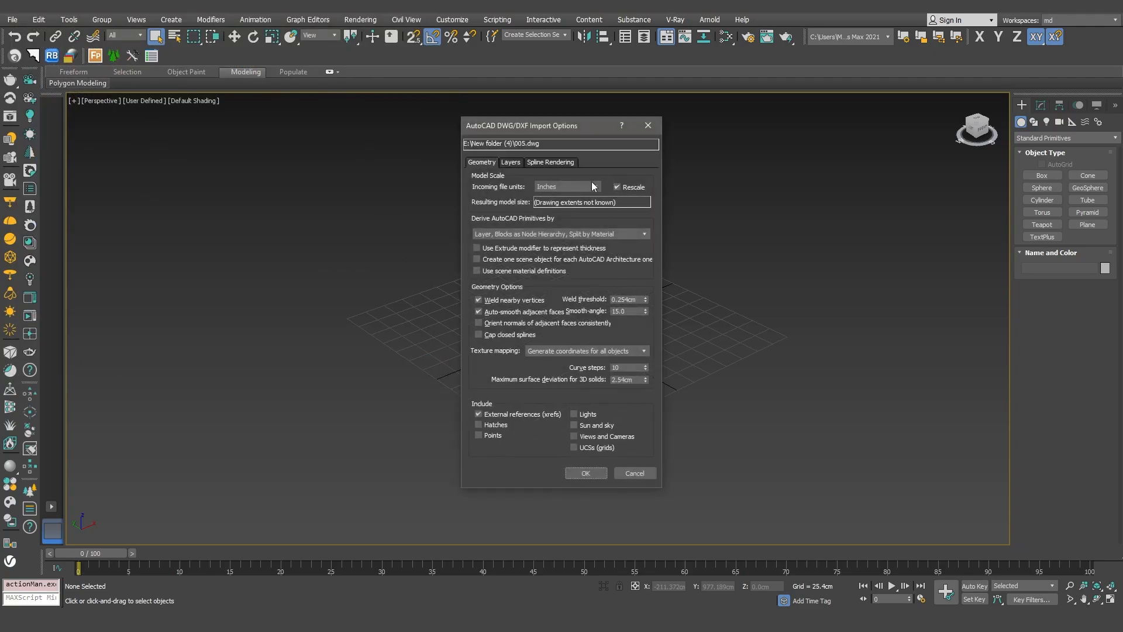
click(592, 185)
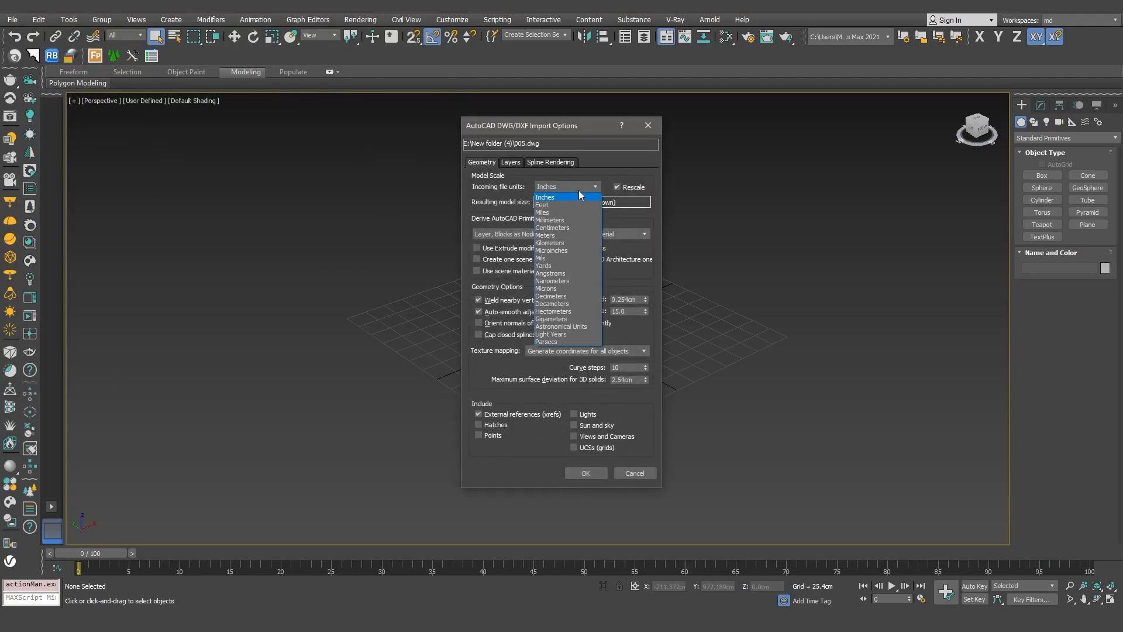
click(551, 235)
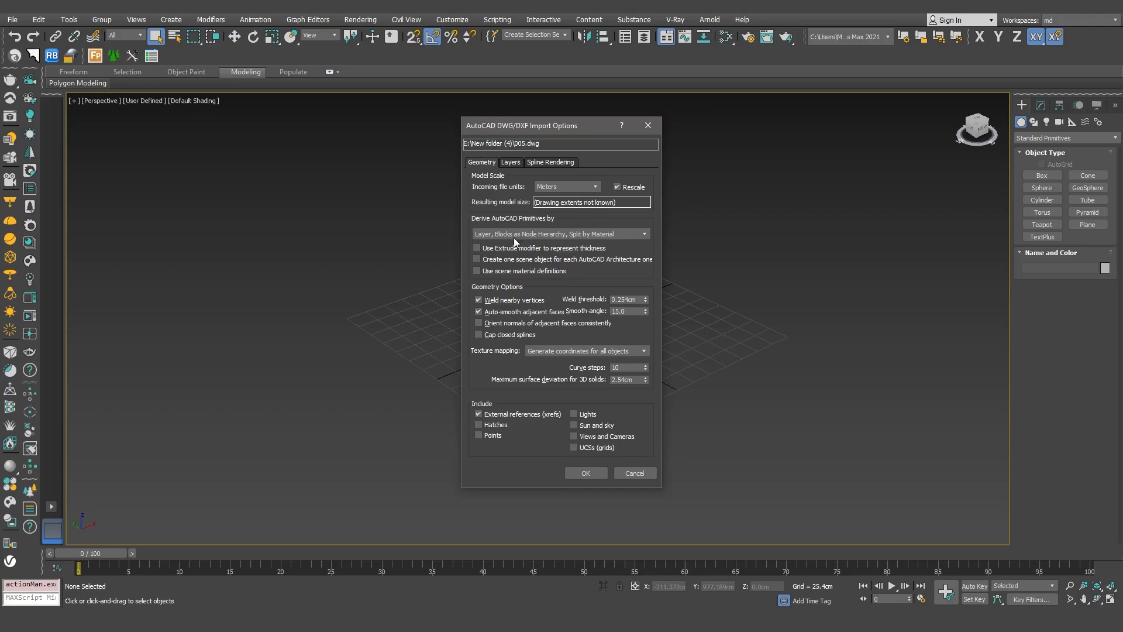
click(595, 476)
Select all splines of the elevation in the imported drawing and detach them as a separate shape
key(w)
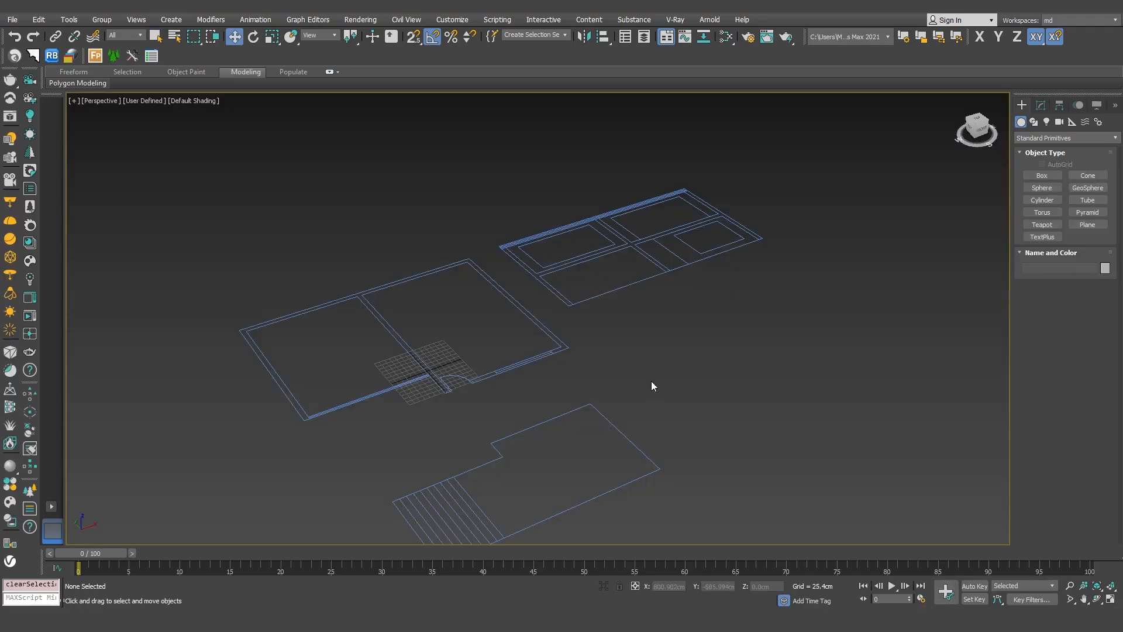
click(1041, 105)
click(1080, 318)
alt+middle_drag(971, 182, 881, 211)
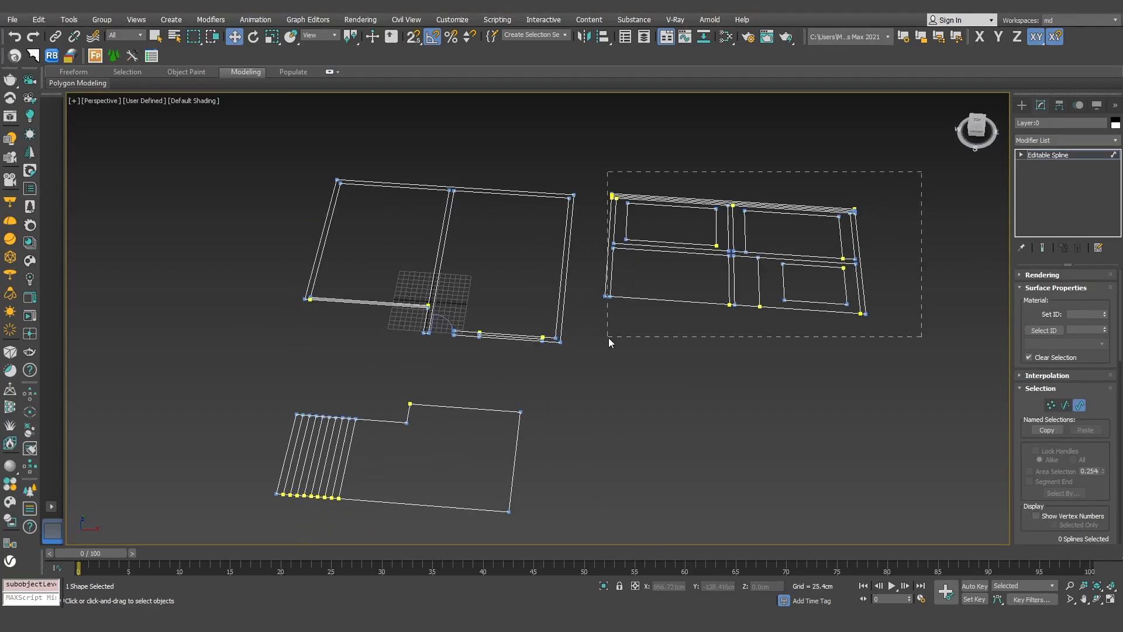
drag(608, 338, 609, 338)
drag(1120, 308, 1069, 382)
click(1042, 507)
click(604, 314)
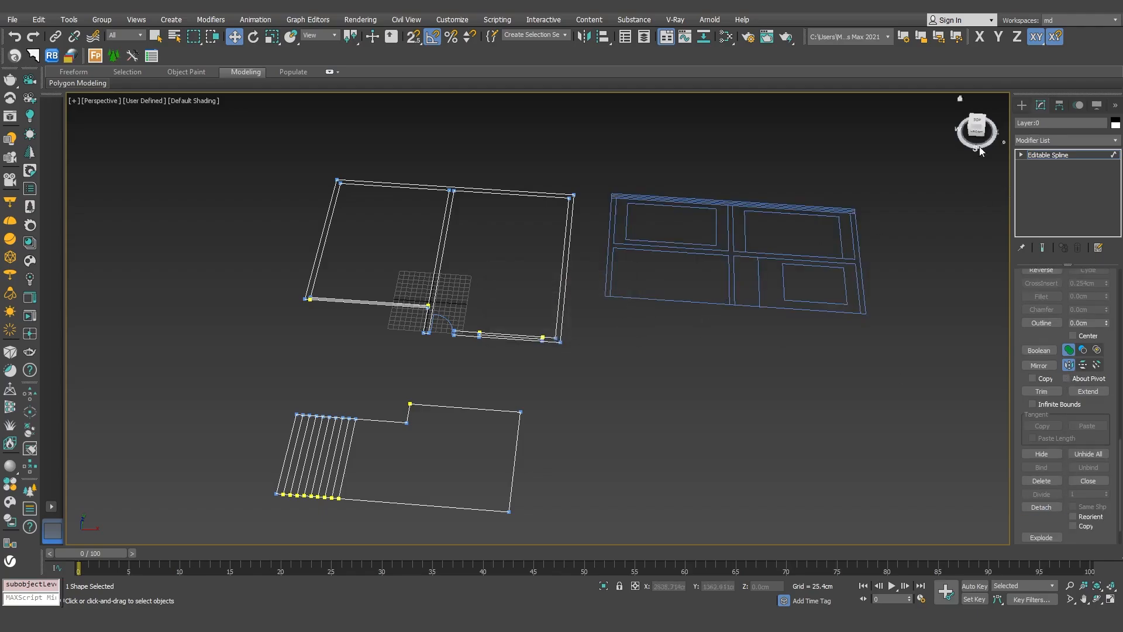
key(3)
Move the detached elevation's pivot point to the foot of its middle wall
click(857, 215)
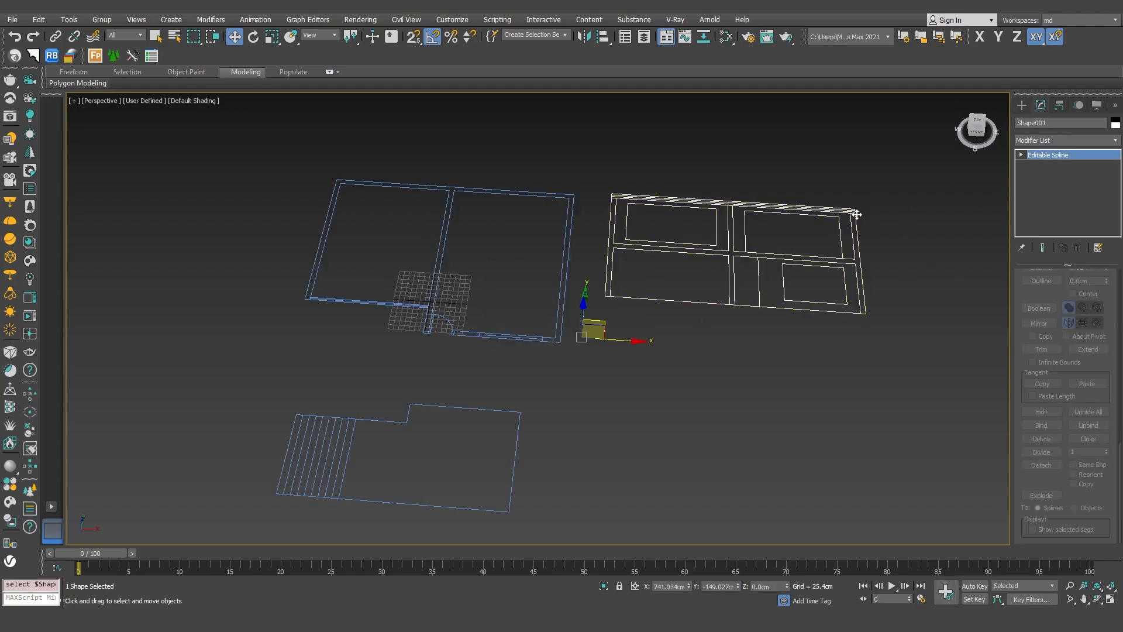
click(1060, 104)
click(1065, 185)
drag(602, 325, 742, 272)
key(s)
click(1065, 185)
Rotate the elevation 90° about X to stand upright and move it against the floor plan's front wall
key(e)
key(t)
middle_drag(756, 295, 679, 169)
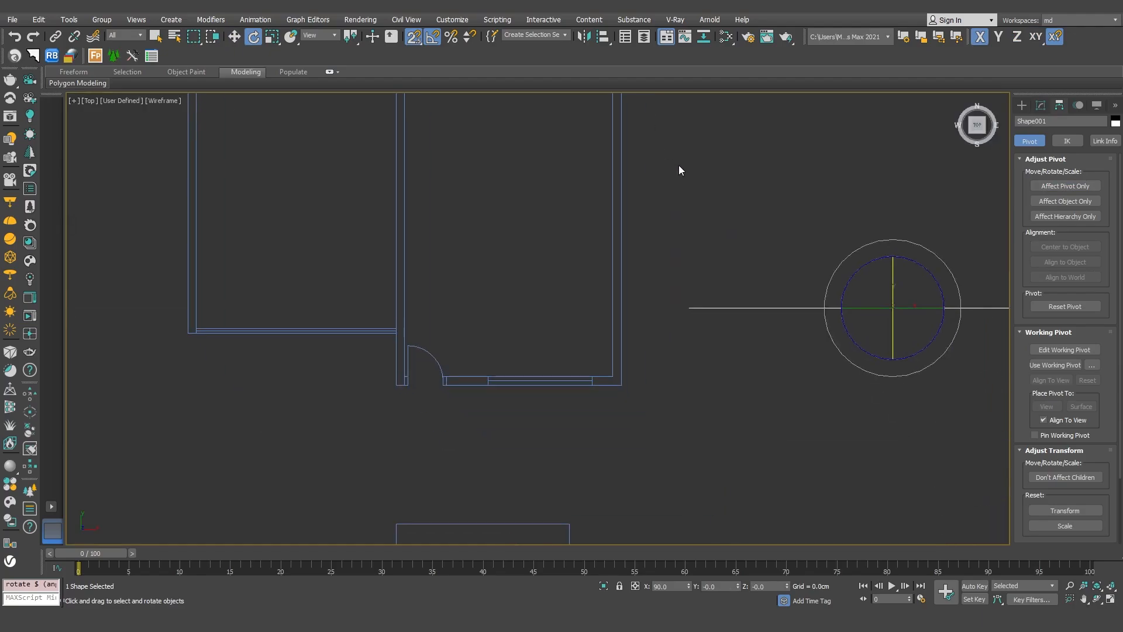
key(w)
middle_drag(787, 306, 767, 309)
scroll(765, 309, down, 2)
drag(857, 294, 477, 373)
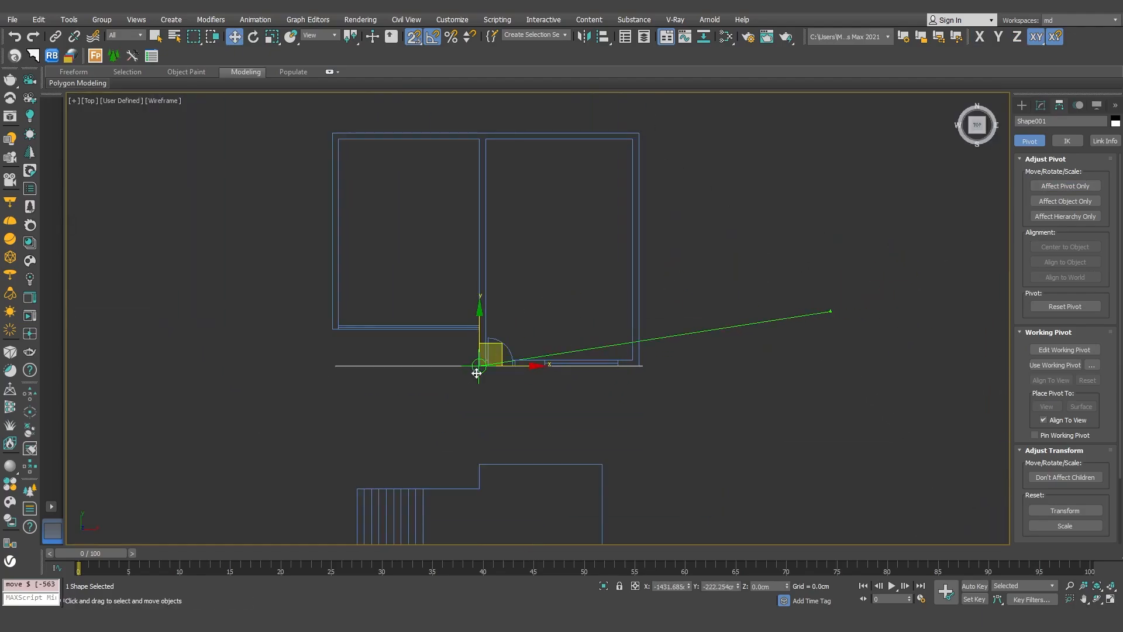
key(p)
Start a vertex-snapped line over the floor plan, tracing the front window wall from the door jamb along its outer face to the right corner
click(545, 270)
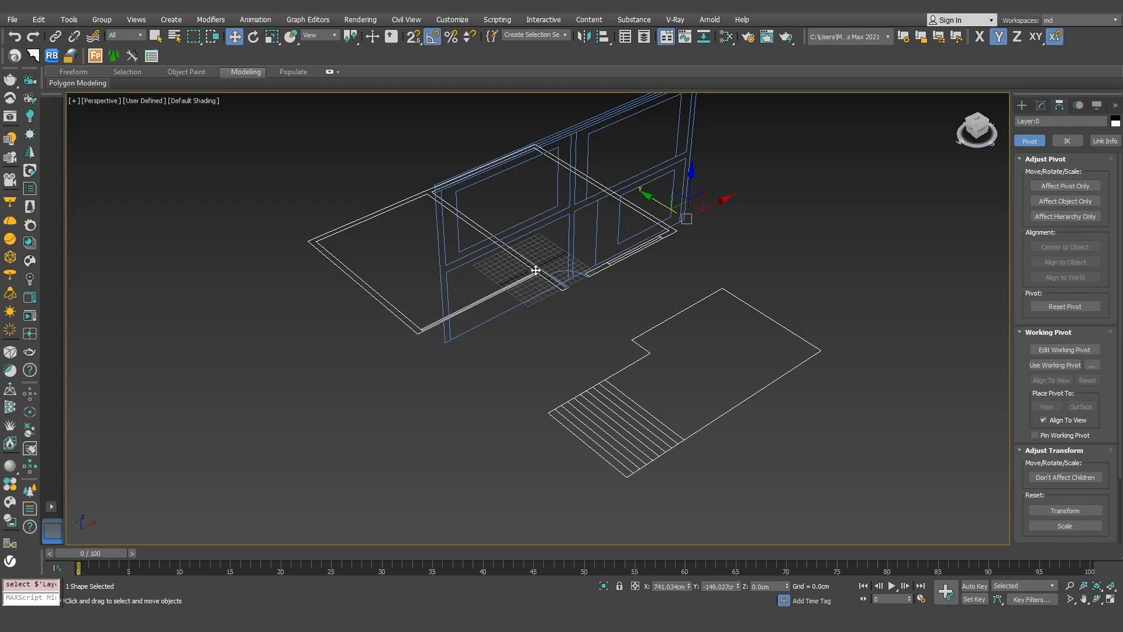
key(t)
click(1022, 105)
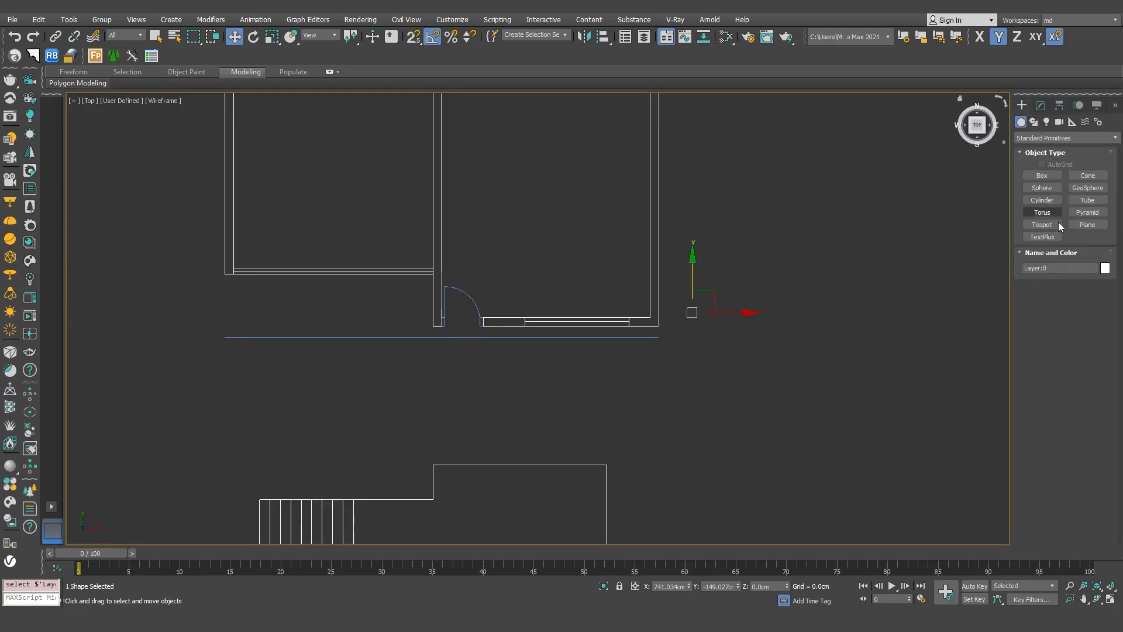
click(1034, 121)
click(1042, 184)
middle_drag(531, 345, 527, 393)
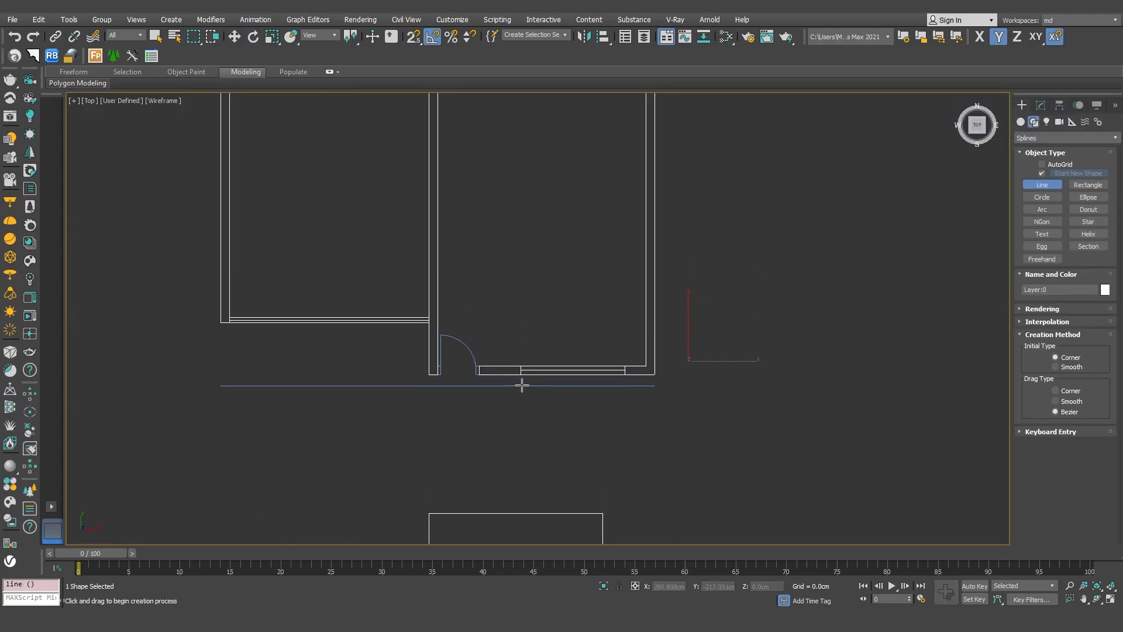
scroll(521, 385, up, 5)
key(s)
click(405, 320)
click(405, 355)
click(572, 355)
click(988, 355)
middle_drag(990, 353, 694, 389)
click(710, 401)
Complete the outer wall line around the plan's outer and inner faces back to the door jamb and close the spline
scroll(694, 381, down, 5)
click(698, 211)
click(265, 211)
click(274, 220)
click(683, 221)
middle_drag(672, 302, 670, 181)
click(684, 408)
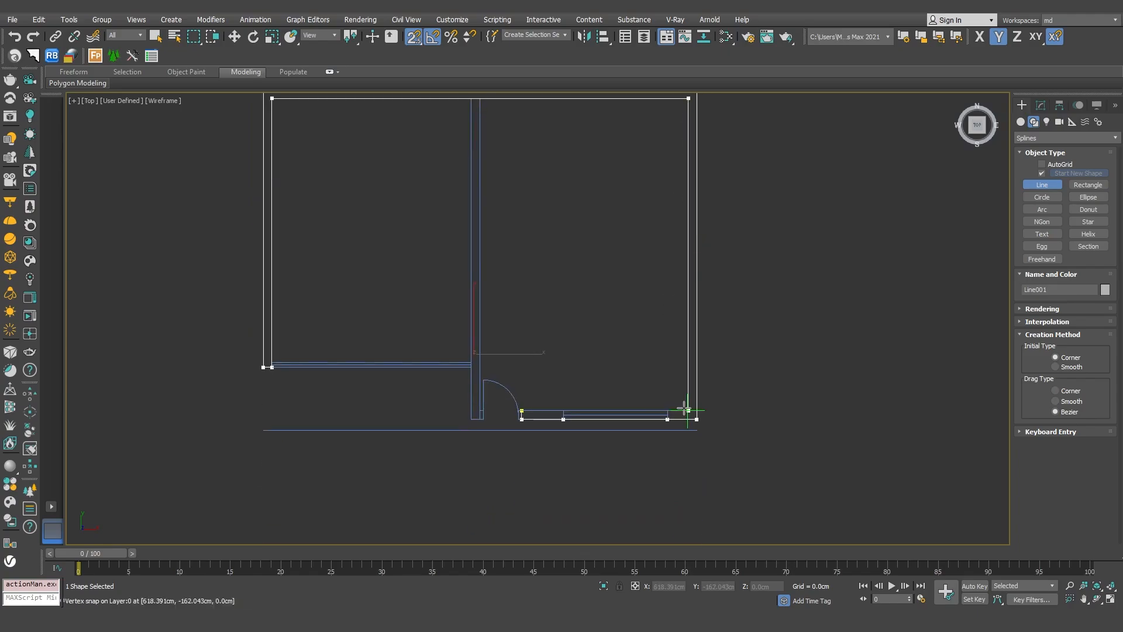
click(521, 411)
click(539, 328)
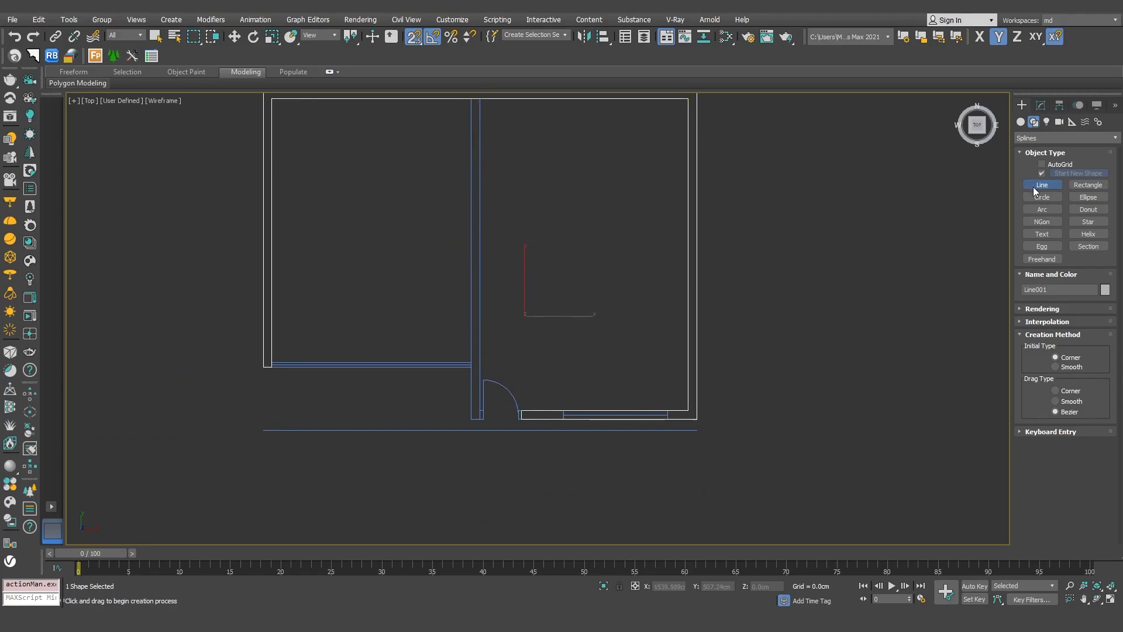
Trace the middle wall as a closed line from its front end to the rear wall's inner face
scroll(471, 419, up, 2)
click(471, 418)
click(484, 419)
middle_drag(488, 179, 493, 355)
scroll(493, 355, down, 2)
click(491, 206)
click(482, 206)
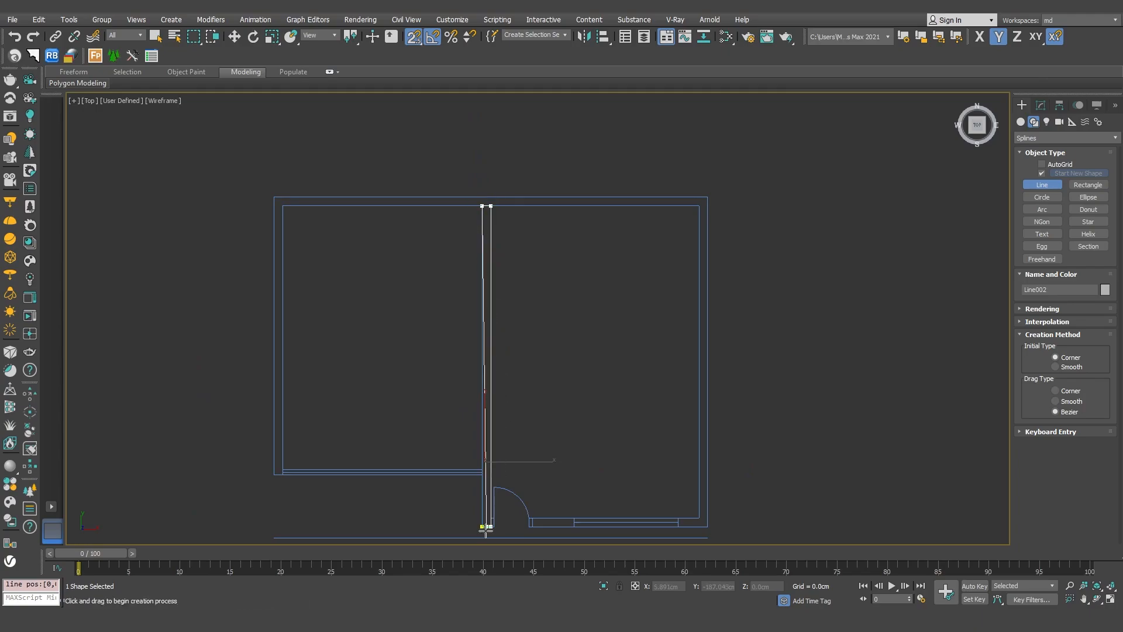
click(482, 526)
click(550, 318)
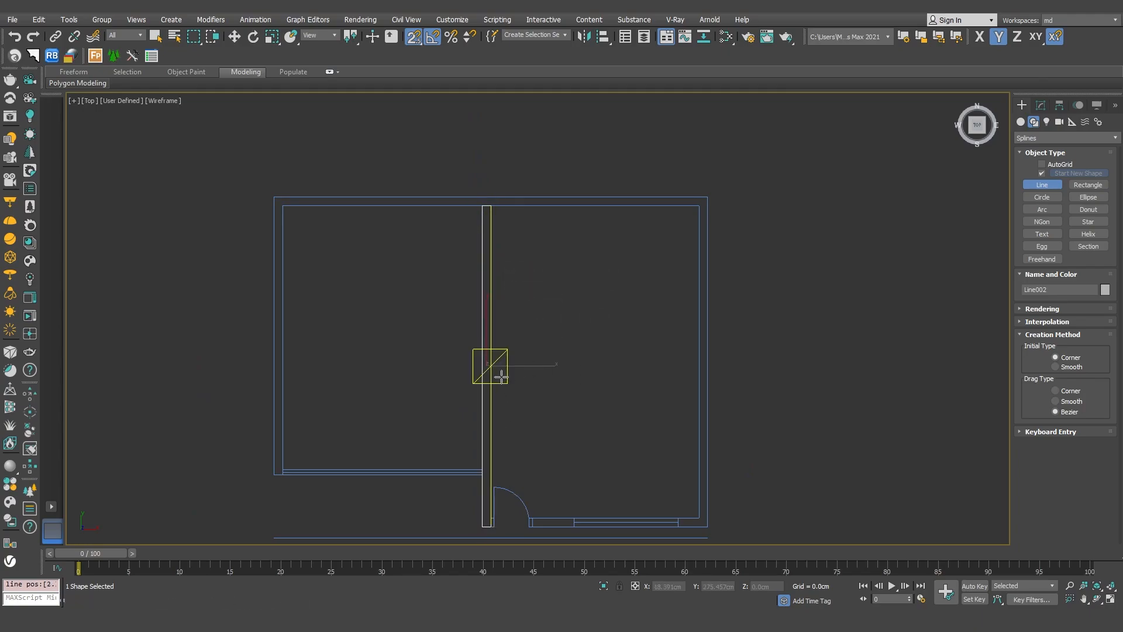
Extrude the middle wall 310 cm and copy its Extrude modifier onto the outer walls
key(p)
middle_drag(527, 342, 553, 408)
scroll(541, 356, up, 2)
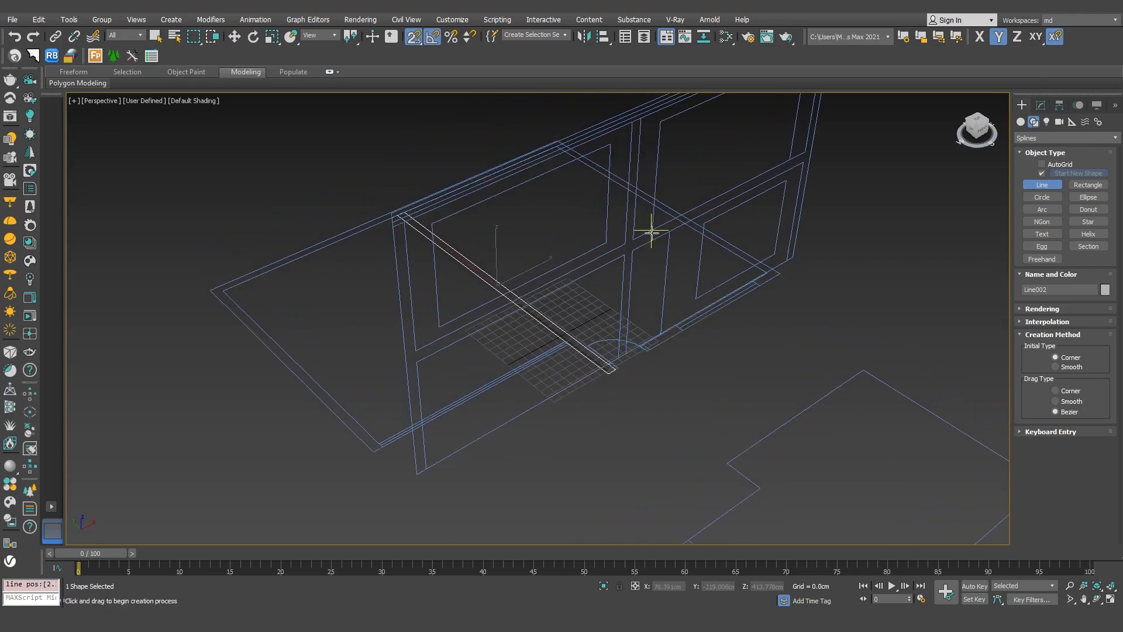
click(1042, 106)
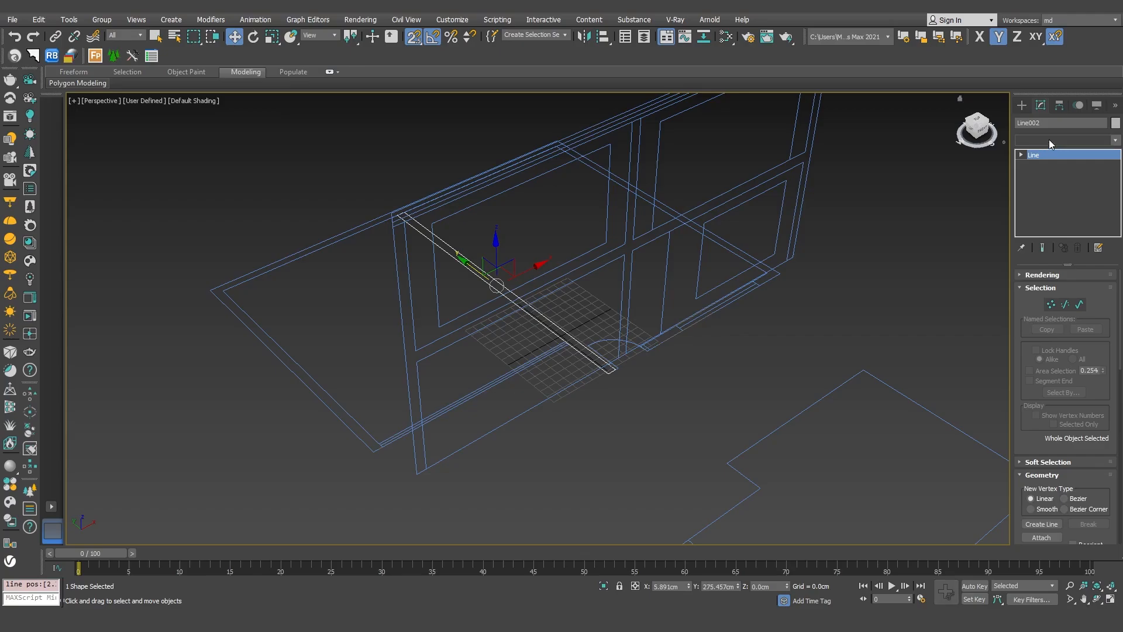
click(1049, 140)
text(ex)
key(Return)
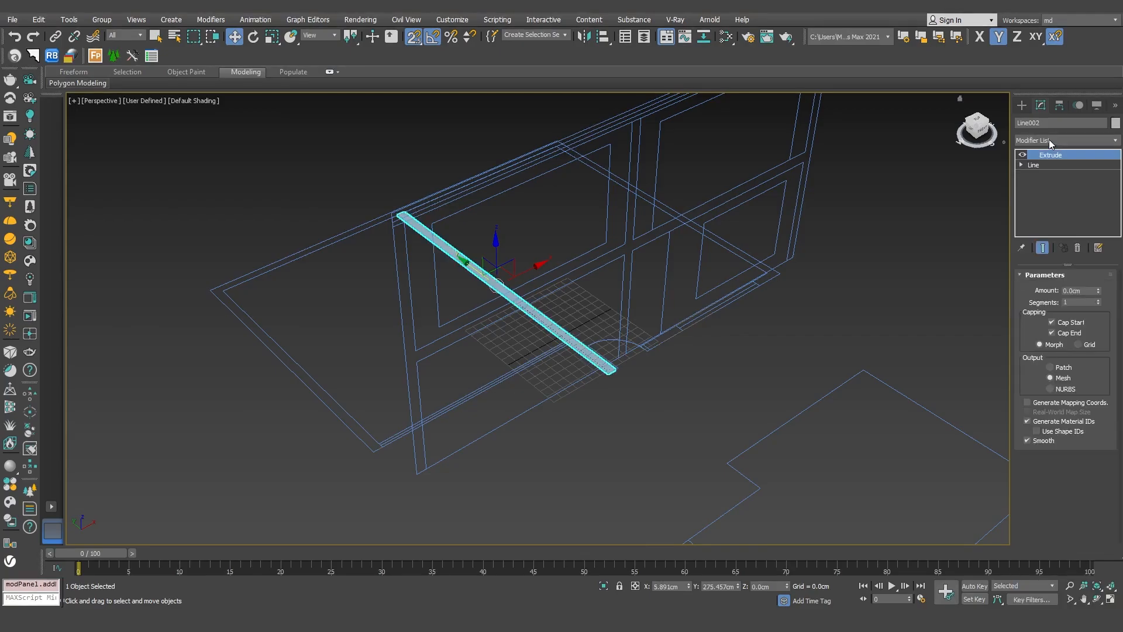
double_click(1085, 291)
text(310)
key(Return)
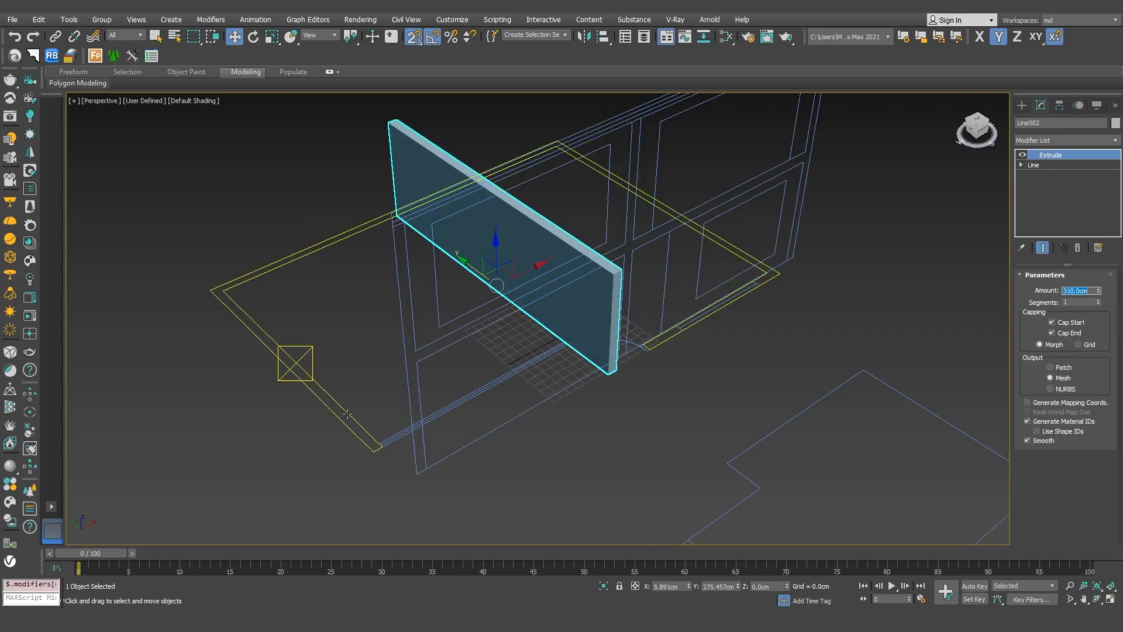
drag(1050, 156, 358, 427)
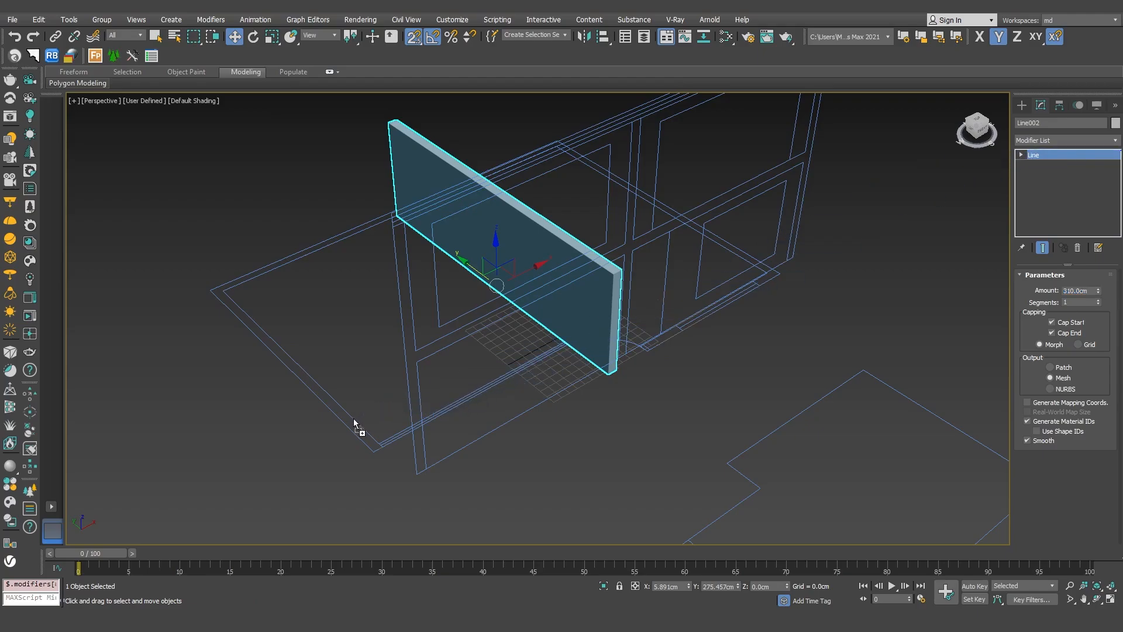
Start a floor outline from the middle wall along the left room's front opening and around the inner faces to the right front corner
key(t)
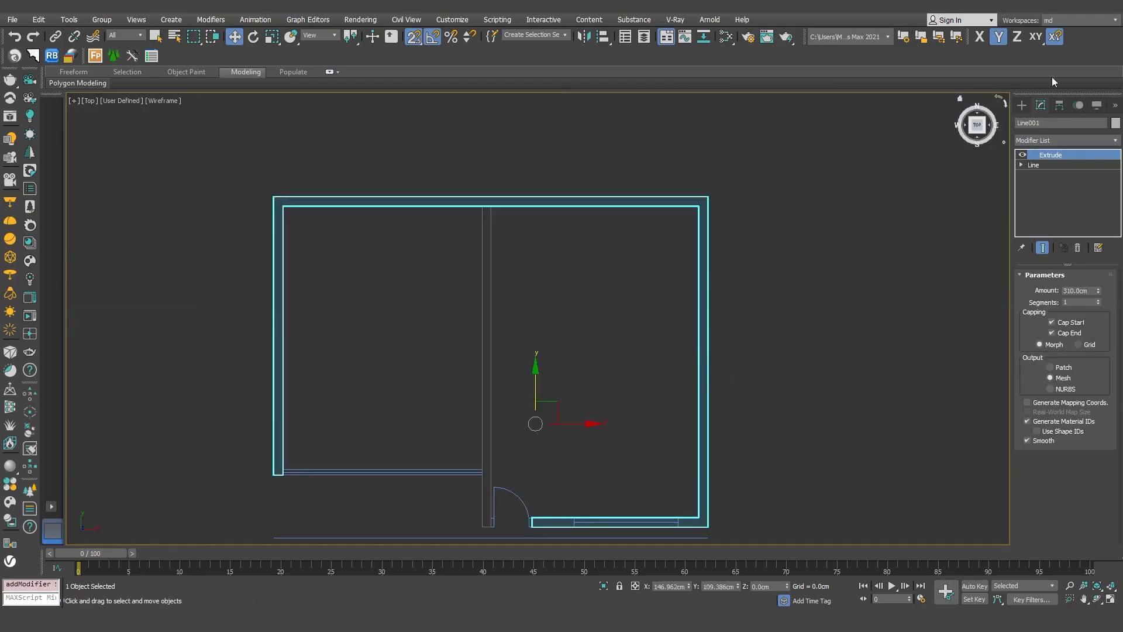
click(1021, 107)
click(1042, 185)
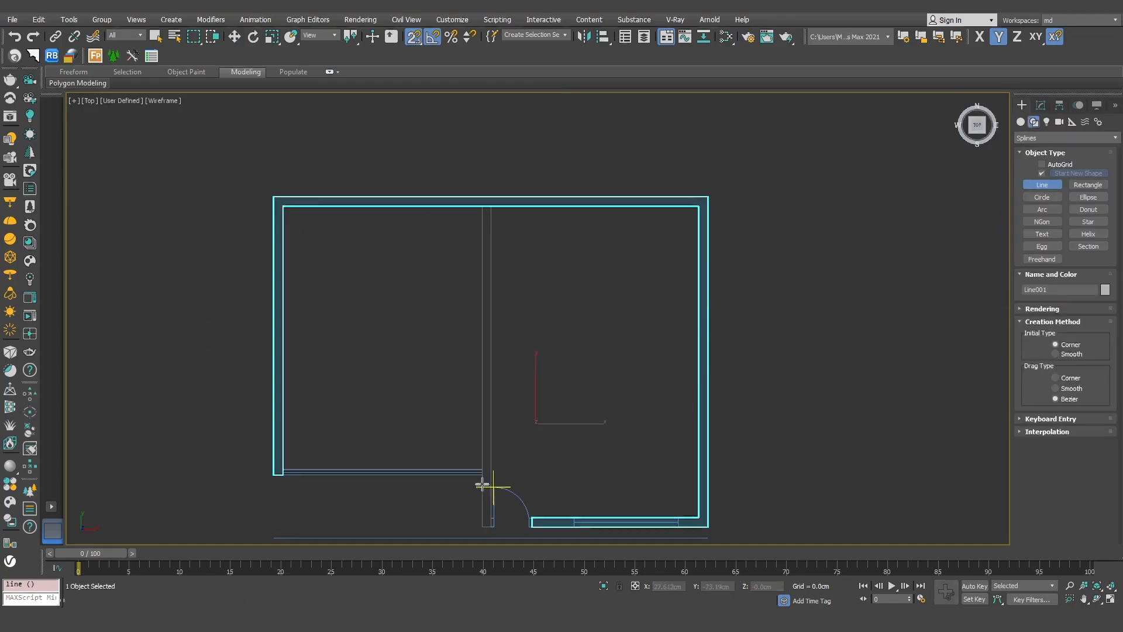
scroll(480, 477, up, 3)
click(486, 463)
click(201, 463)
middle_drag(275, 121, 259, 218)
right_click(252, 257)
click(190, 192)
click(778, 194)
scroll(771, 246, down, 2)
middle_drag(758, 278, 753, 175)
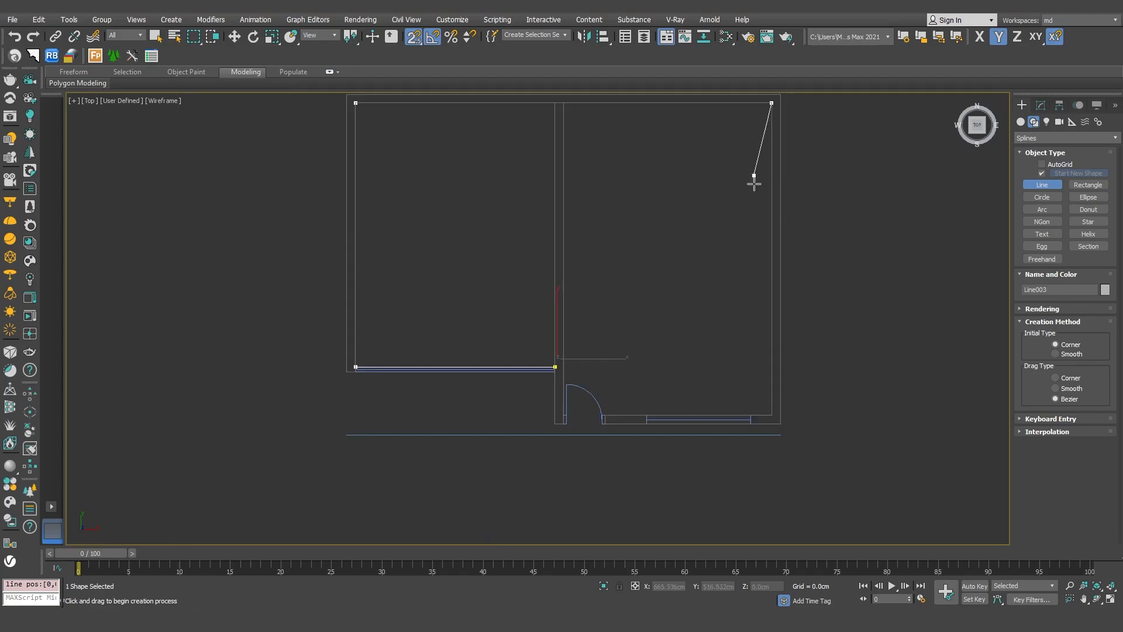
click(773, 414)
Continue the floor outline across the door opening to the middle wall, then back along that wall, and close the spline
scroll(631, 415, up, 2)
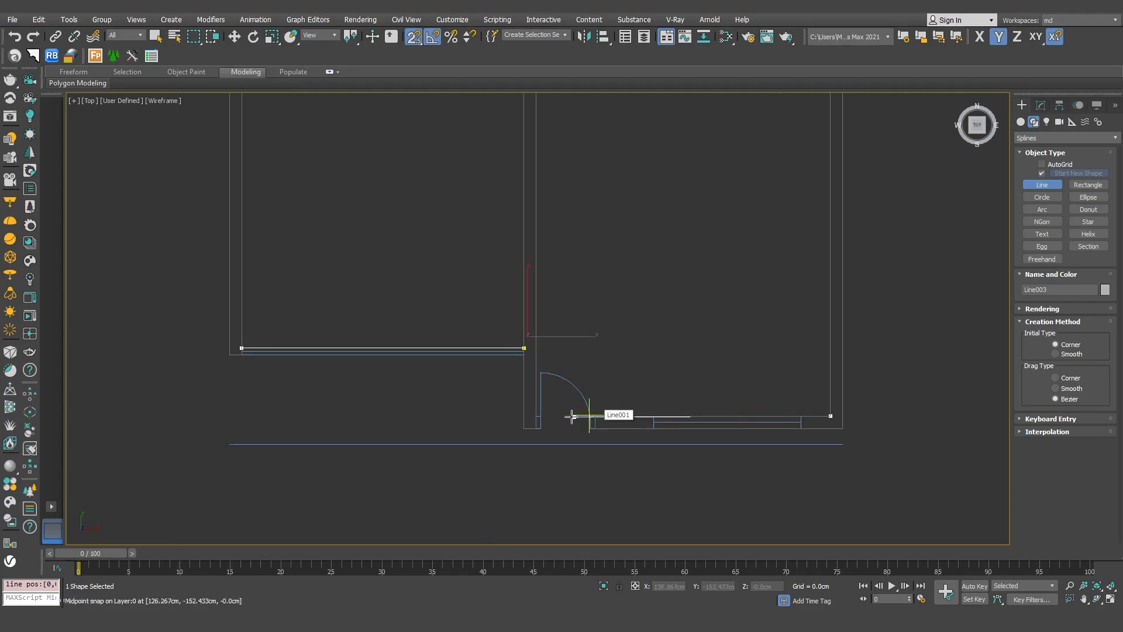
click(536, 416)
scroll(536, 354, up, 3)
shift+click(501, 335)
click(501, 336)
click(536, 319)
scroll(611, 309, down, 3)
scroll(607, 316, down, 2)
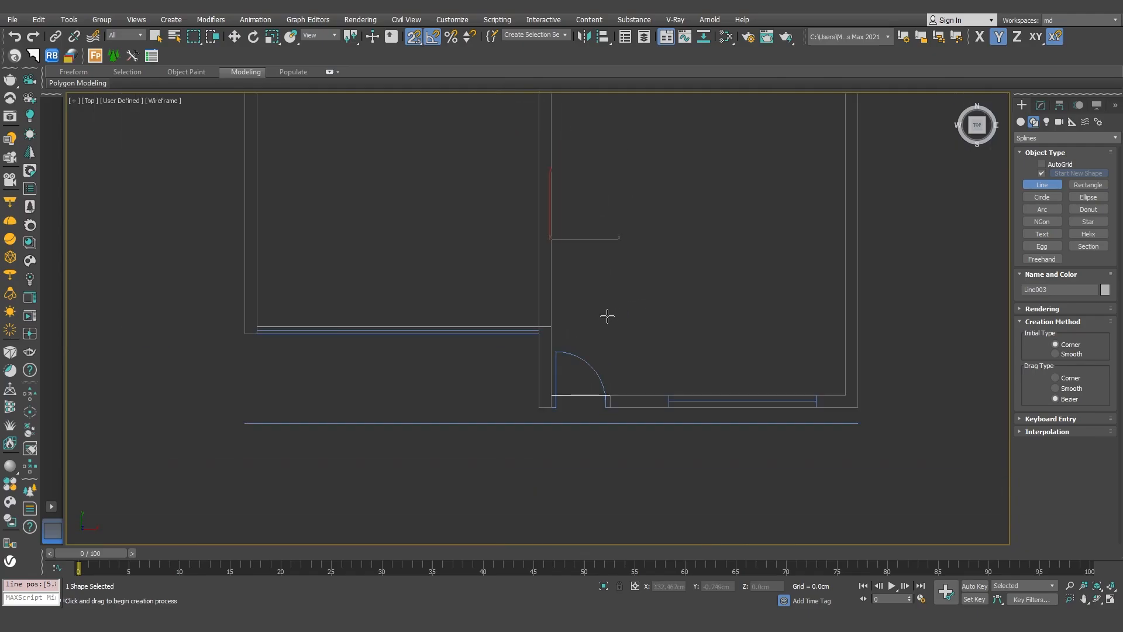
Apply an Extrude modifier to the floor outline and adjust its amount
key(p)
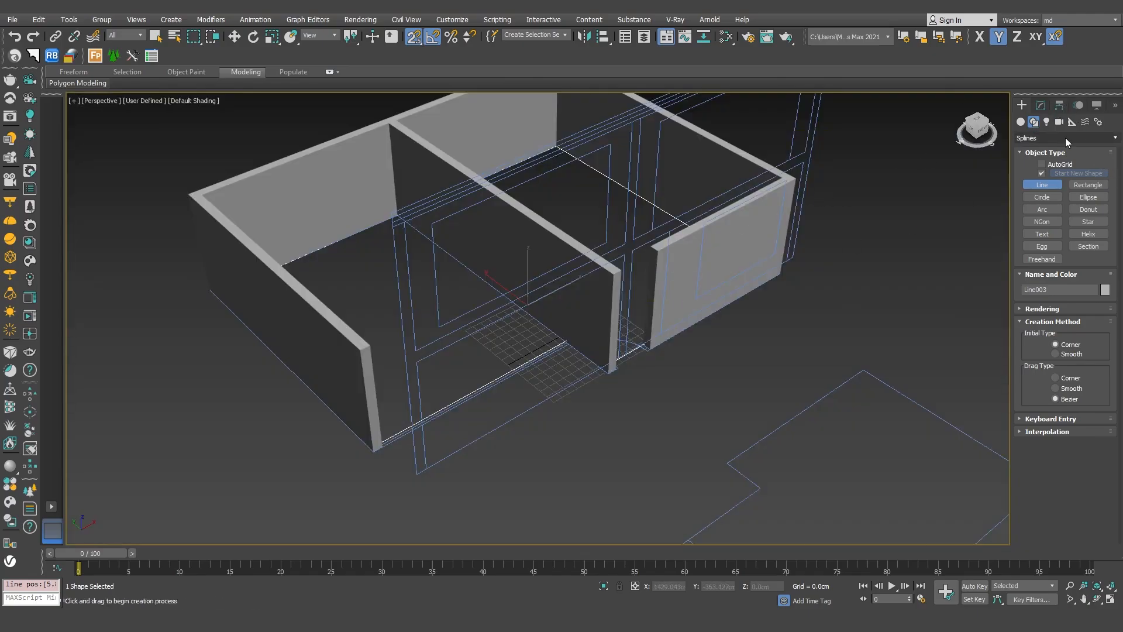
click(1041, 107)
click(1046, 140)
text(ex)
key(Return)
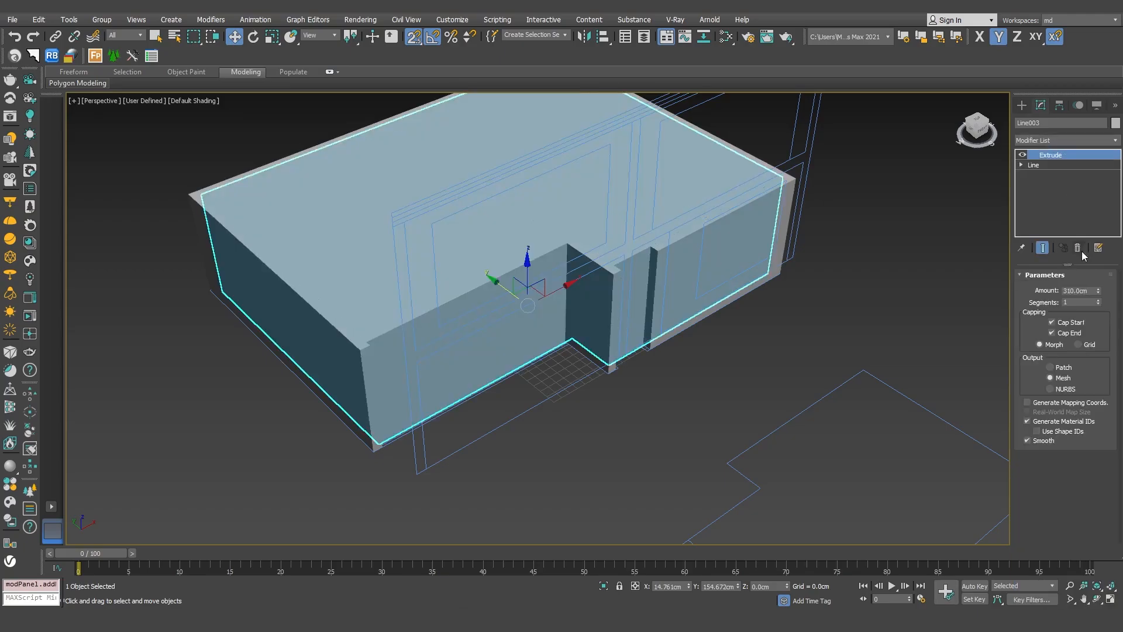
double_click(1078, 291)
key(Return)
Draw a 1250 cm wide, 30 cm high slab box over the plan's outer walls and set its length to 980 cm
key(t)
key(F3)
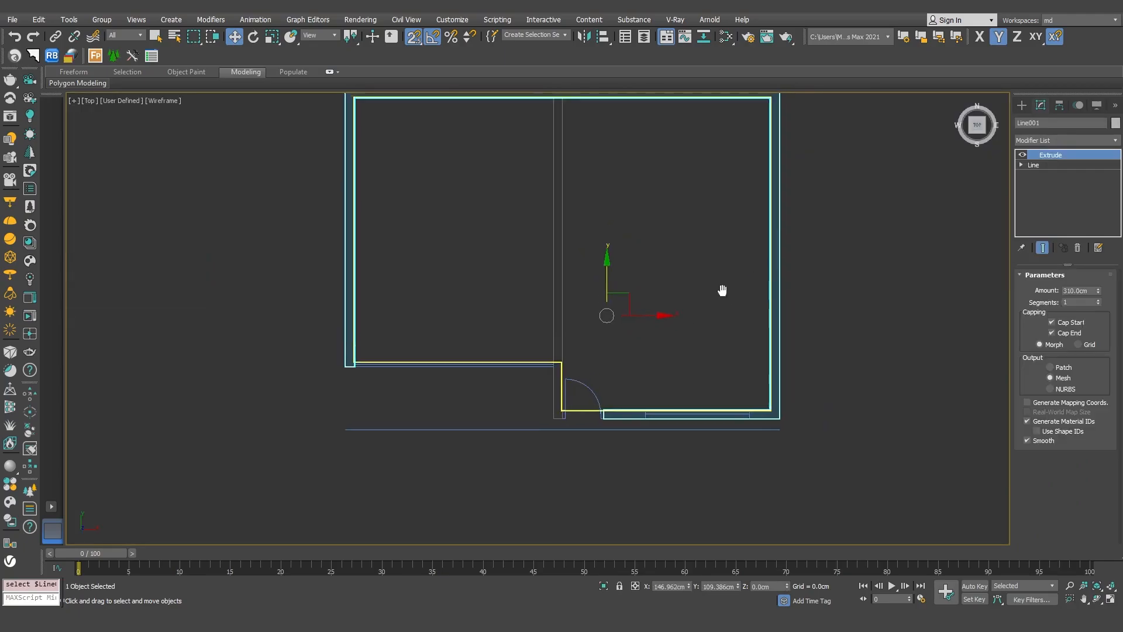
click(1023, 106)
click(1021, 122)
click(1042, 175)
drag(323, 151, 756, 479)
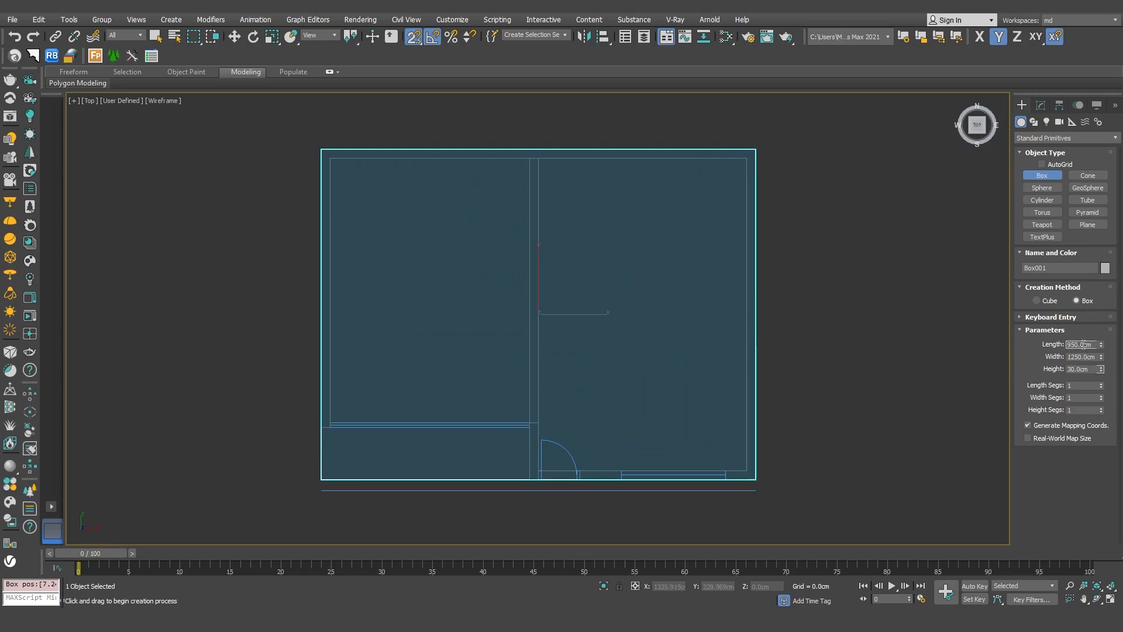
text(980)
key(Return)
text(w)
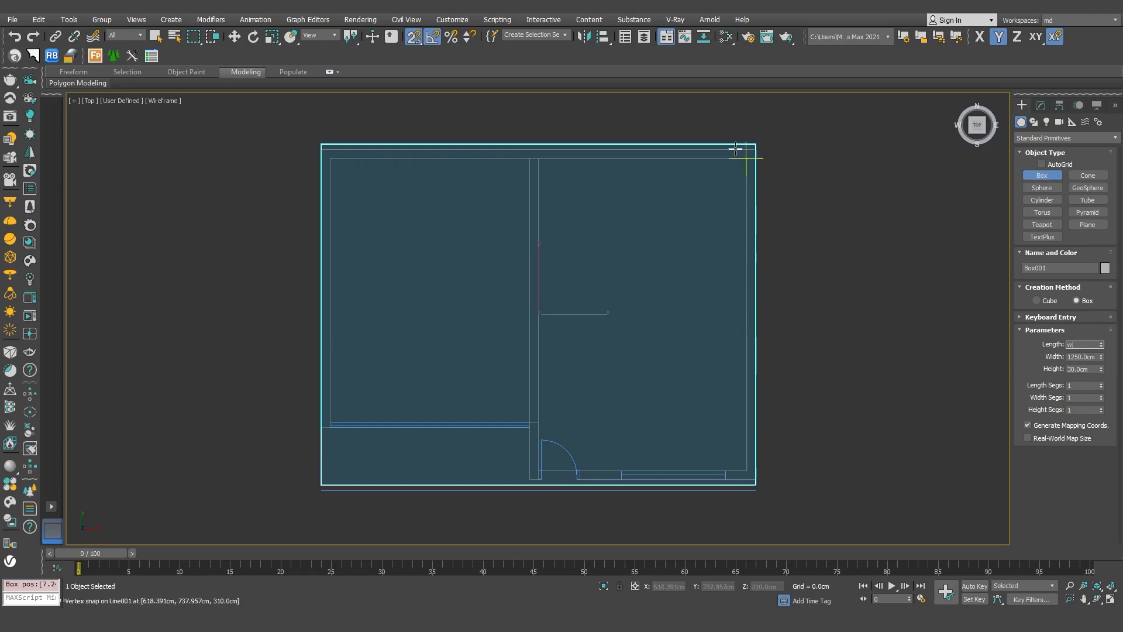
scroll(323, 147, up, 4)
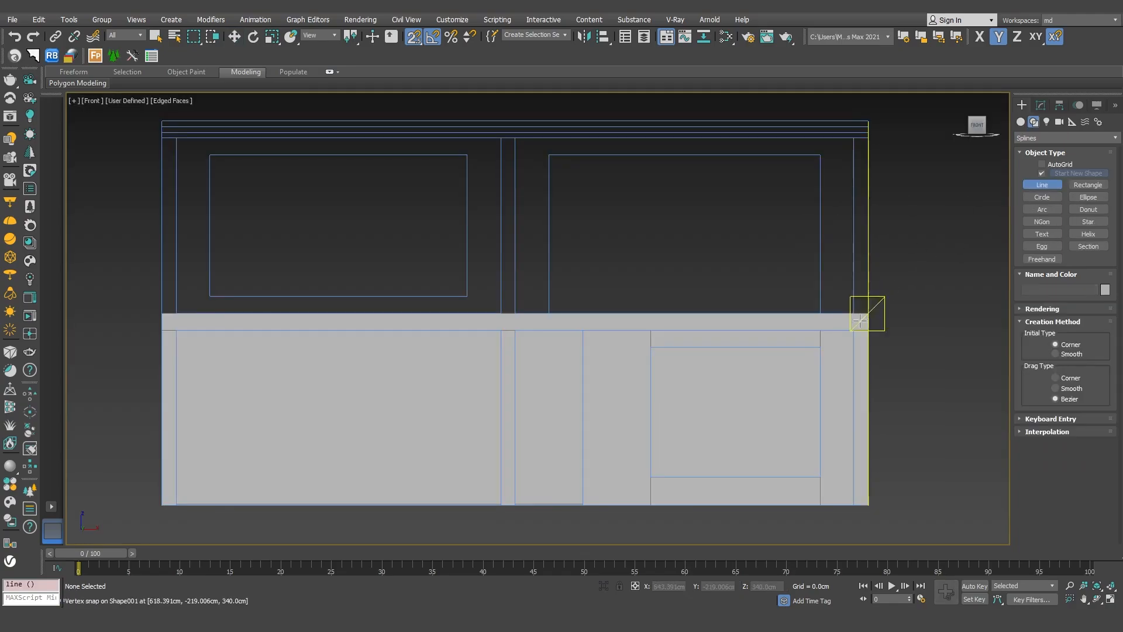
Trace the upper floor's right wall section in the front view as a closed line
click(854, 314)
click(855, 139)
click(869, 139)
click(868, 313)
click(857, 311)
click(547, 330)
Trace the upper floor's middle wall section as a closed line
click(515, 139)
click(502, 139)
click(503, 310)
click(516, 312)
click(515, 139)
click(547, 329)
Trace the upper floor's left wall section as a closed line
click(176, 140)
click(162, 139)
click(162, 312)
click(176, 312)
click(176, 139)
click(547, 329)
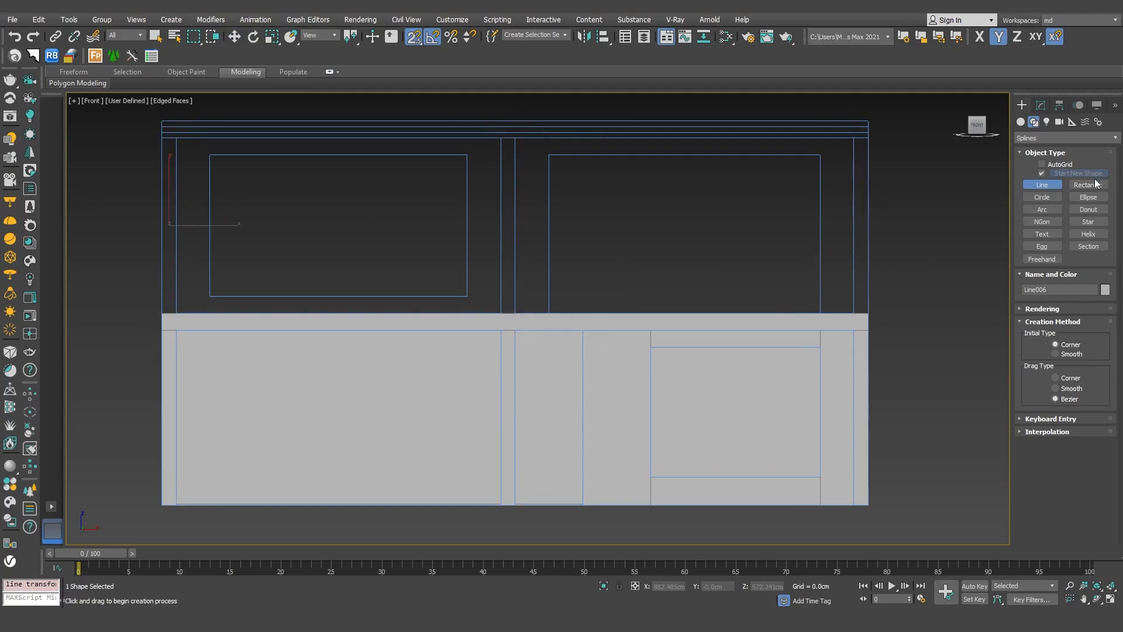
Trace the upper right room's front wall around its window opening as a closed line
click(843, 316)
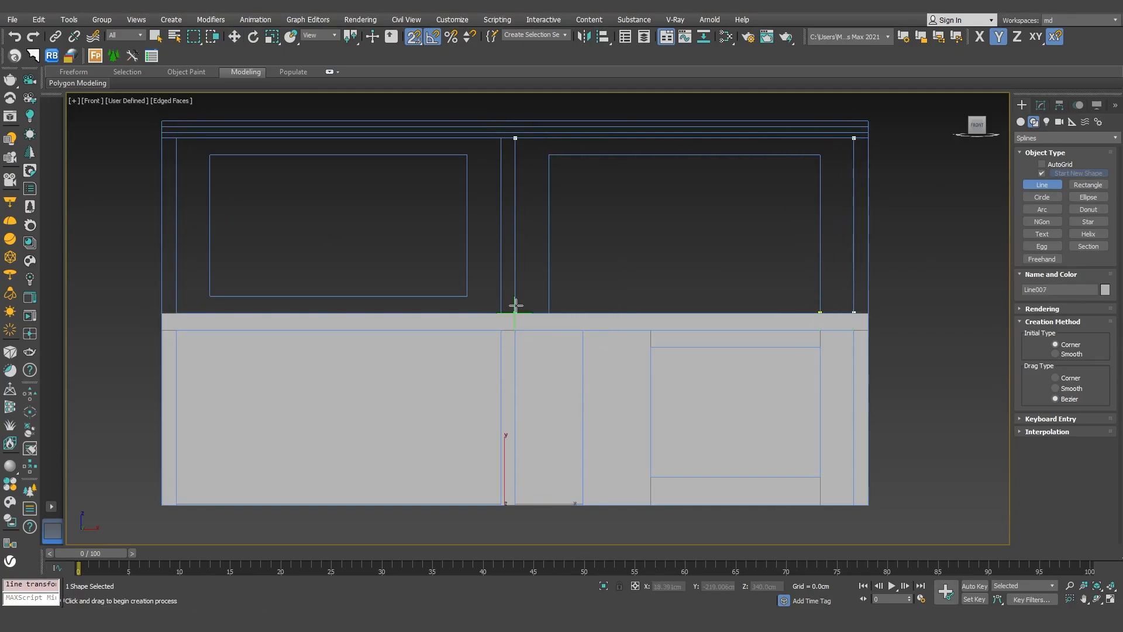
click(820, 311)
click(539, 319)
Trace the upper left room's front wall as a closed rectangular line between the left and middle walls
click(500, 138)
click(176, 138)
click(176, 312)
click(500, 312)
click(500, 138)
click(552, 321)
Trace the window opening in the upper left room's front wall as a closed line
click(210, 155)
click(467, 155)
click(210, 155)
click(548, 321)
Attach the upper left front wall outline to its window opening line
key(p)
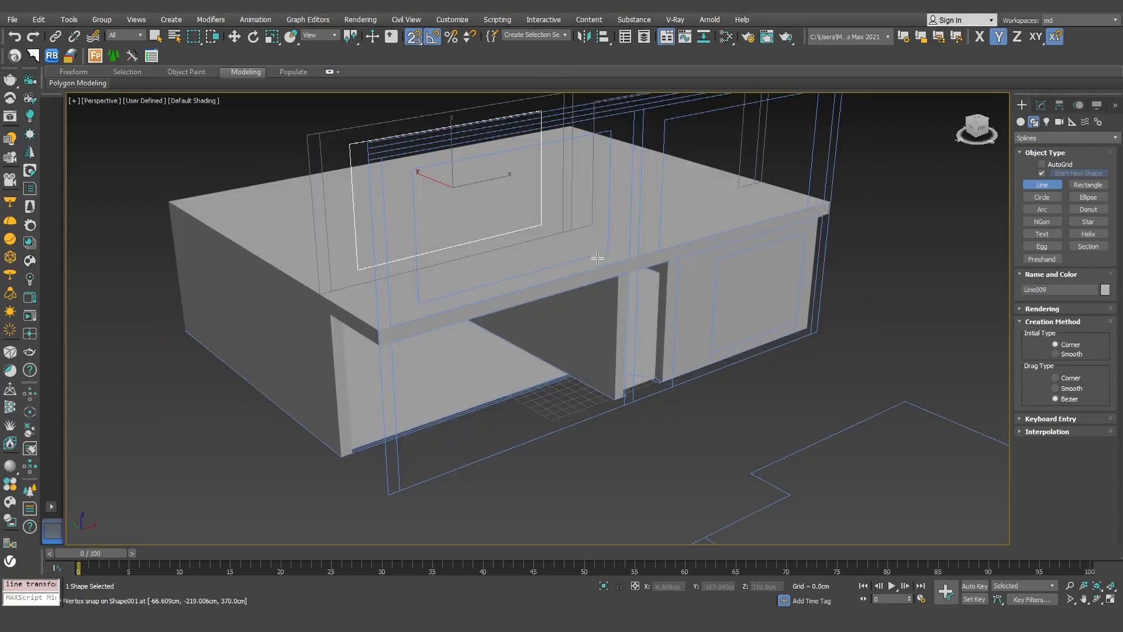
alt+middle_drag(688, 297, 684, 344)
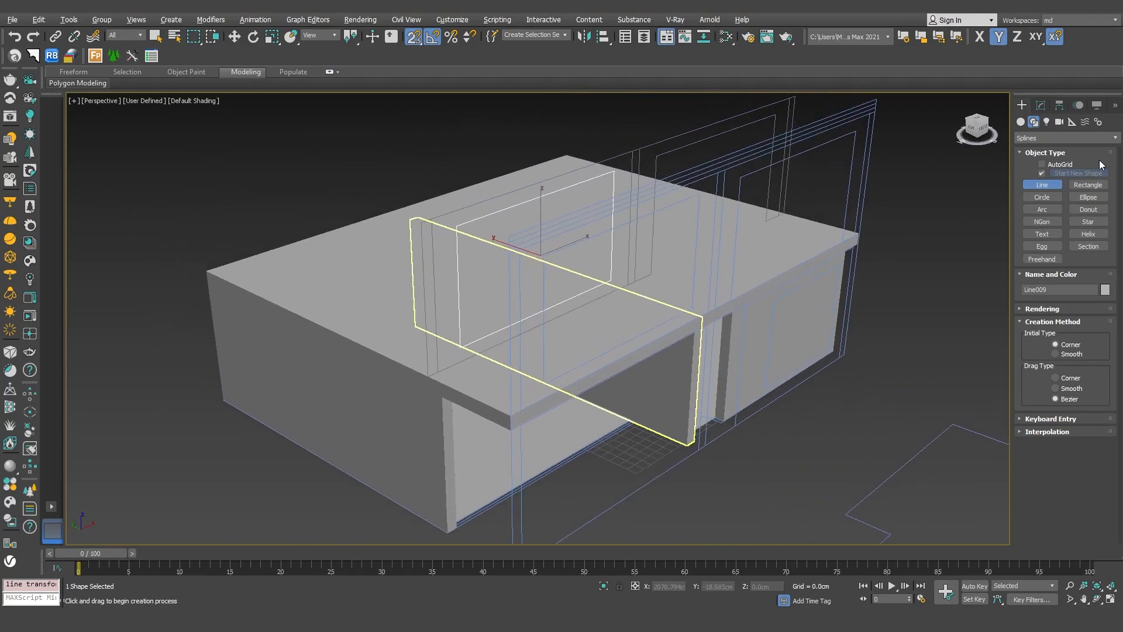
click(1041, 105)
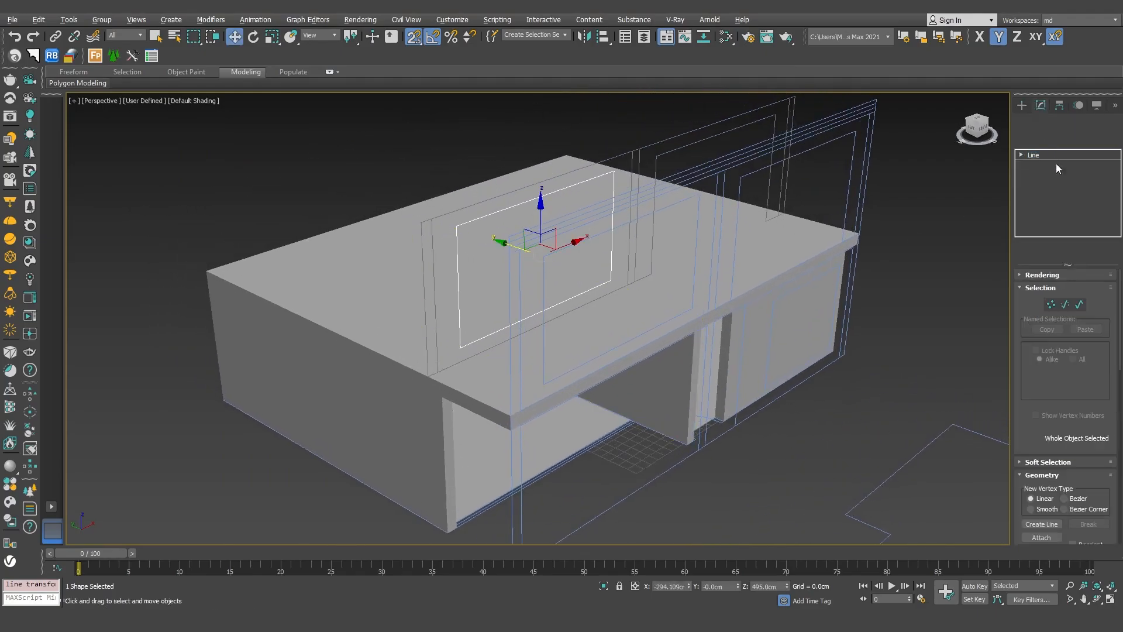
click(1042, 537)
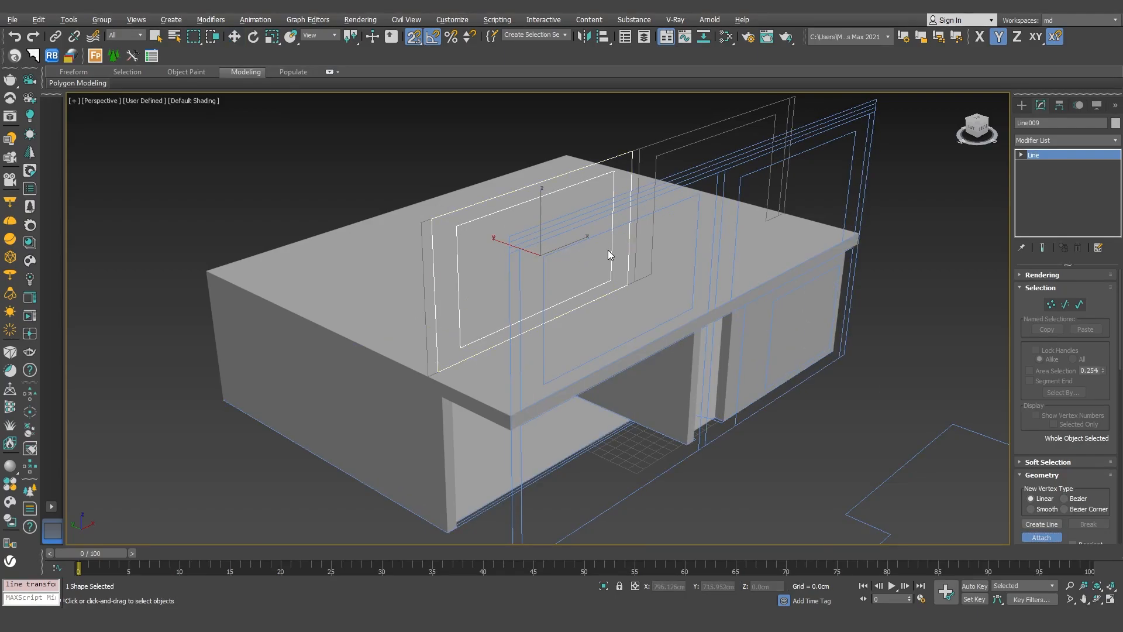
key(w)
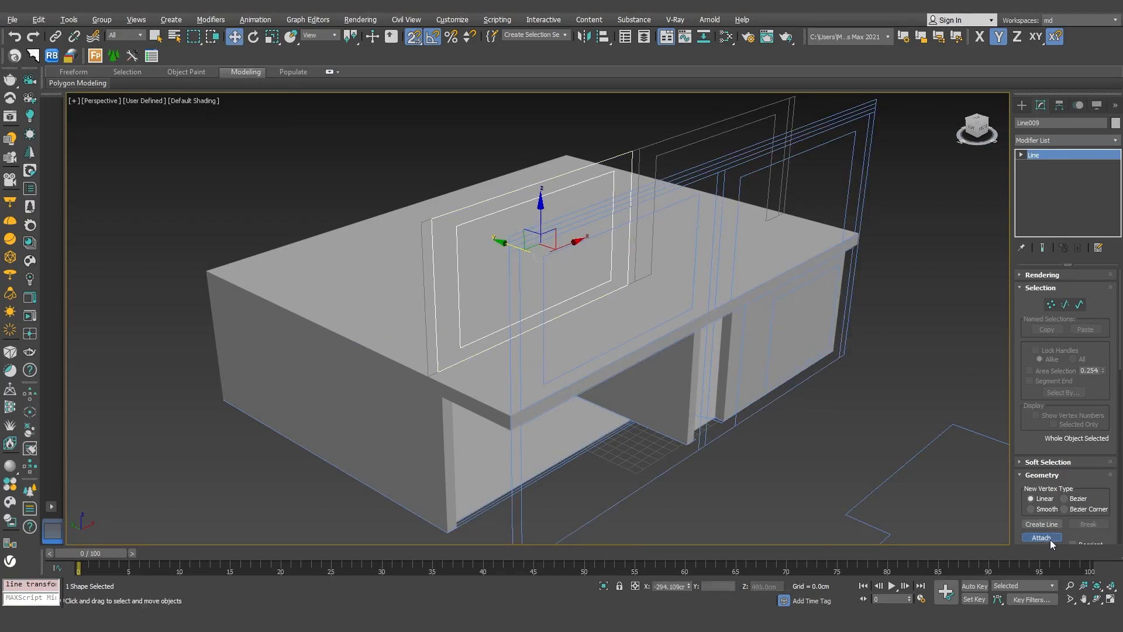
Extrude the upper floor's left wall section 950 cm
click(419, 270)
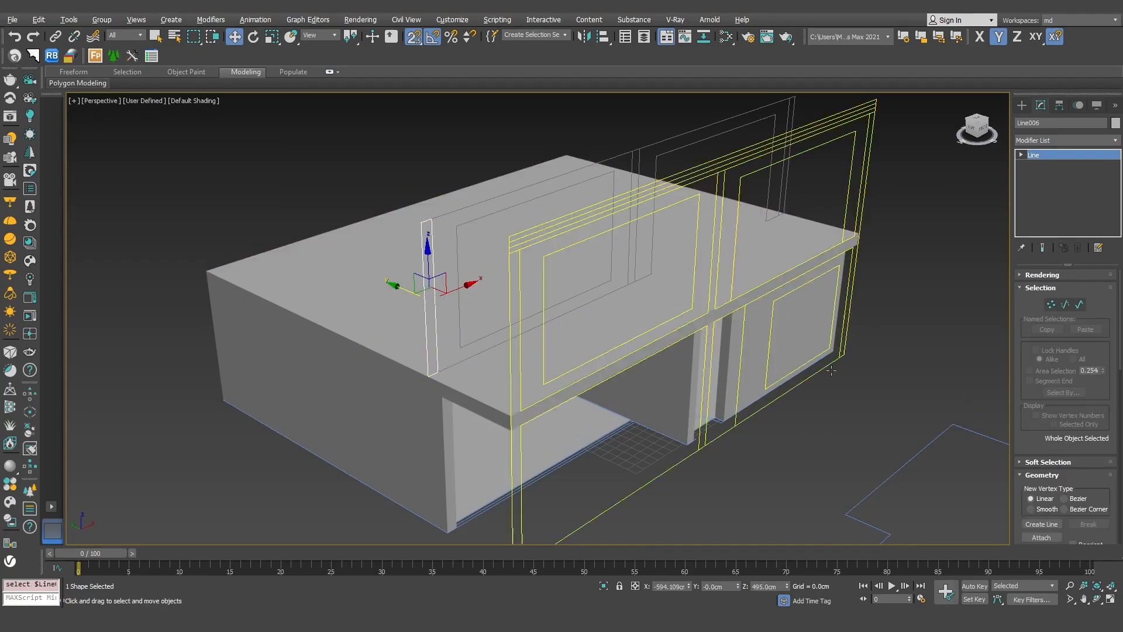
click(1047, 140)
text(ex)
key(Return)
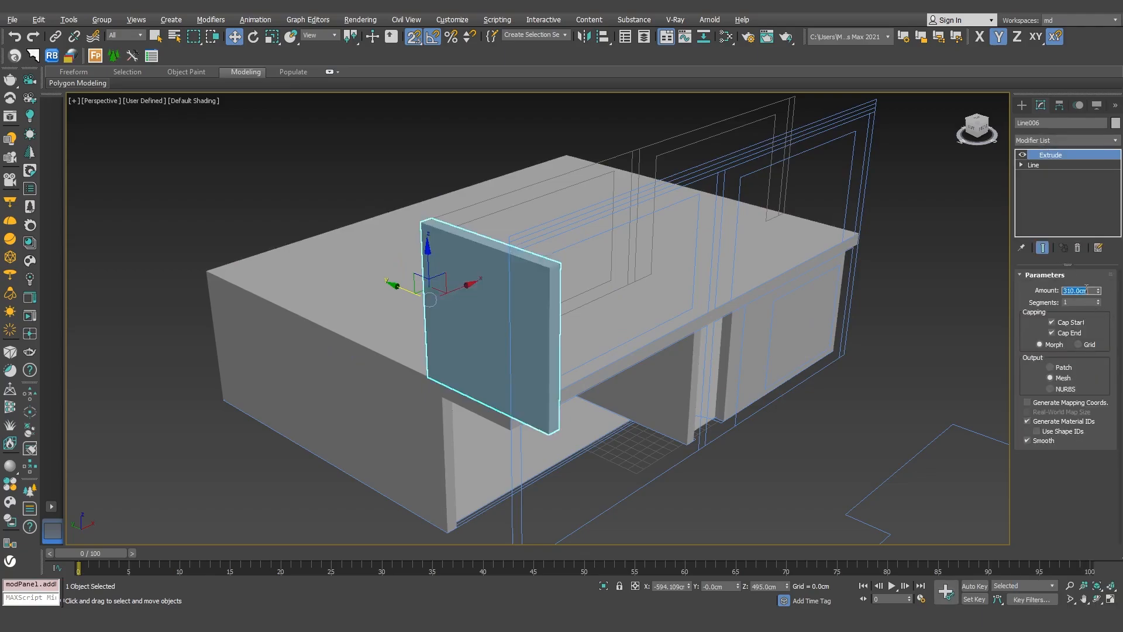
text(950)
key(Return)
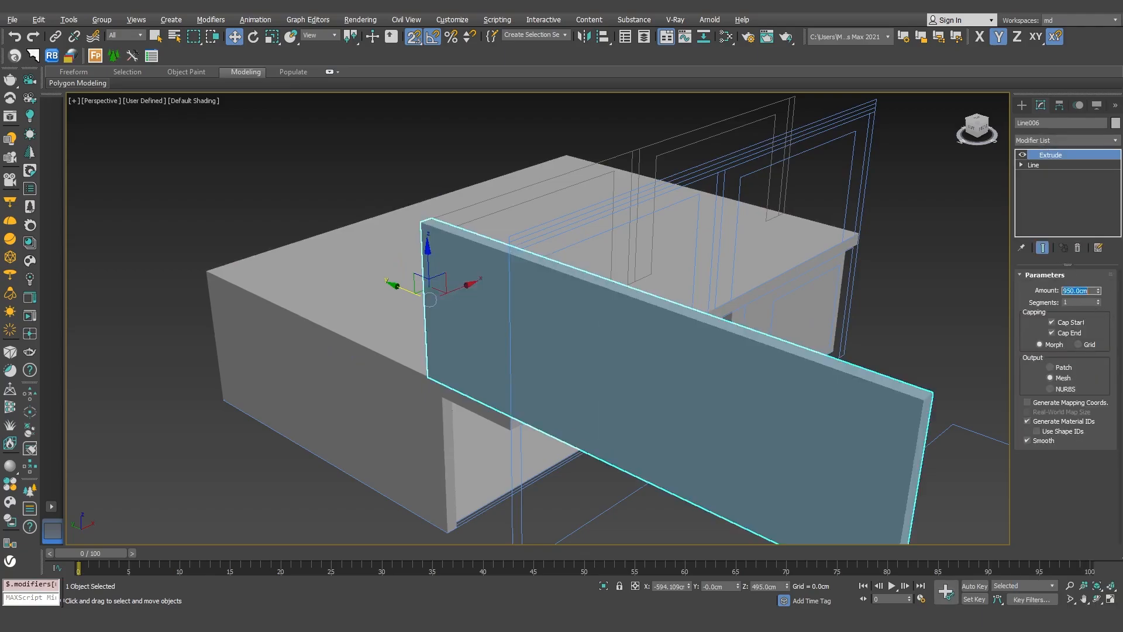
Move the extruded upper left wall back along Y in the top view, aligning it with the plan's rear edge
key(t)
middle_drag(463, 232, 538, 244)
scroll(538, 245, down, 3)
drag(447, 384, 444, 208)
middle_drag(553, 285, 499, 278)
scroll(495, 283, up, 2)
middle_drag(341, 150, 365, 192)
scroll(365, 188, up, 4)
drag(384, 227, 389, 158)
scroll(381, 223, up, 4)
scroll(526, 217, down, 6)
middle_drag(704, 277, 514, 188)
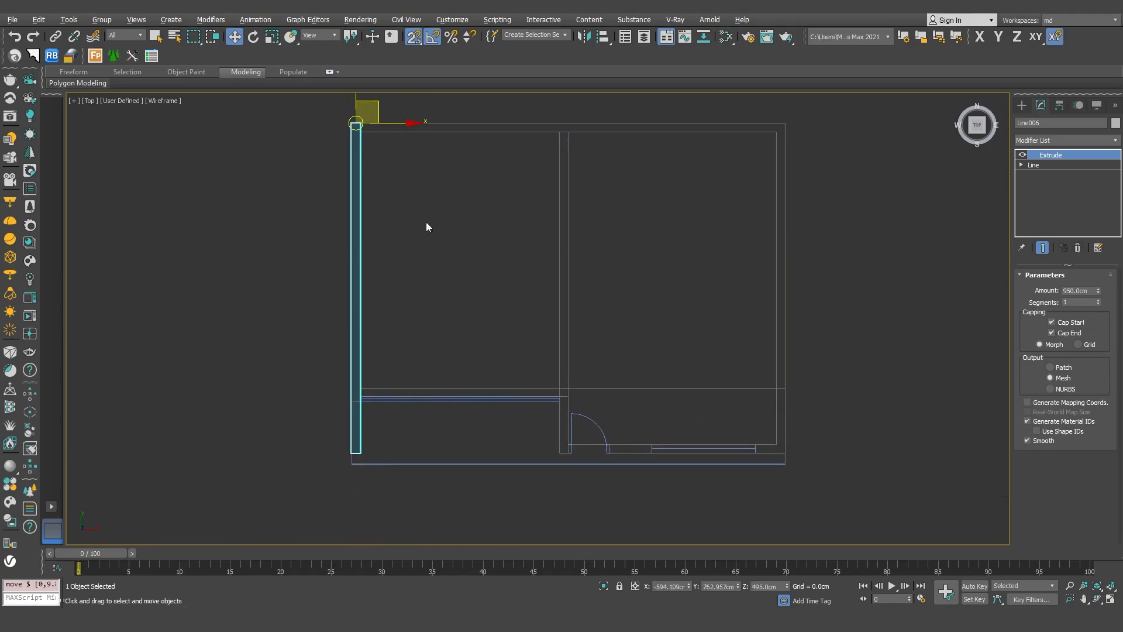
Copy the upper left wall to the middle and right wall positions and align the last copy with the right wall
shift+drag(361, 451, 568, 452)
click(592, 315)
click(564, 359)
scroll(798, 111, up, 3)
drag(724, 145, 749, 147)
Extrude the upper left room's front wall with its window opening 20 cm
key(p)
alt+middle_drag(556, 257, 544, 276)
click(544, 276)
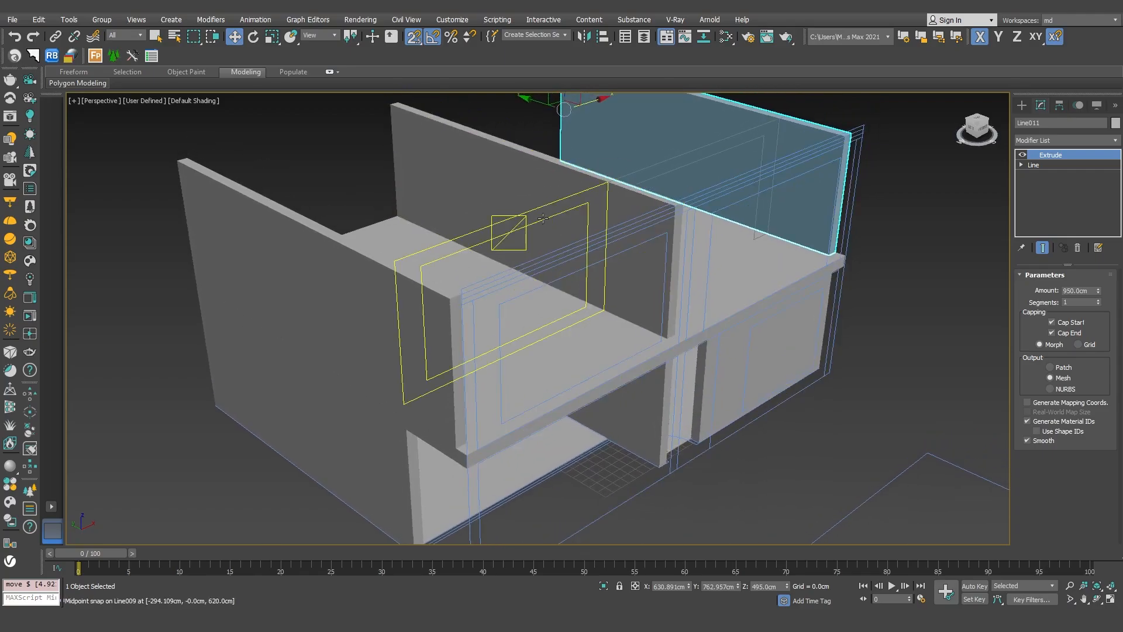
click(1078, 247)
click(1059, 136)
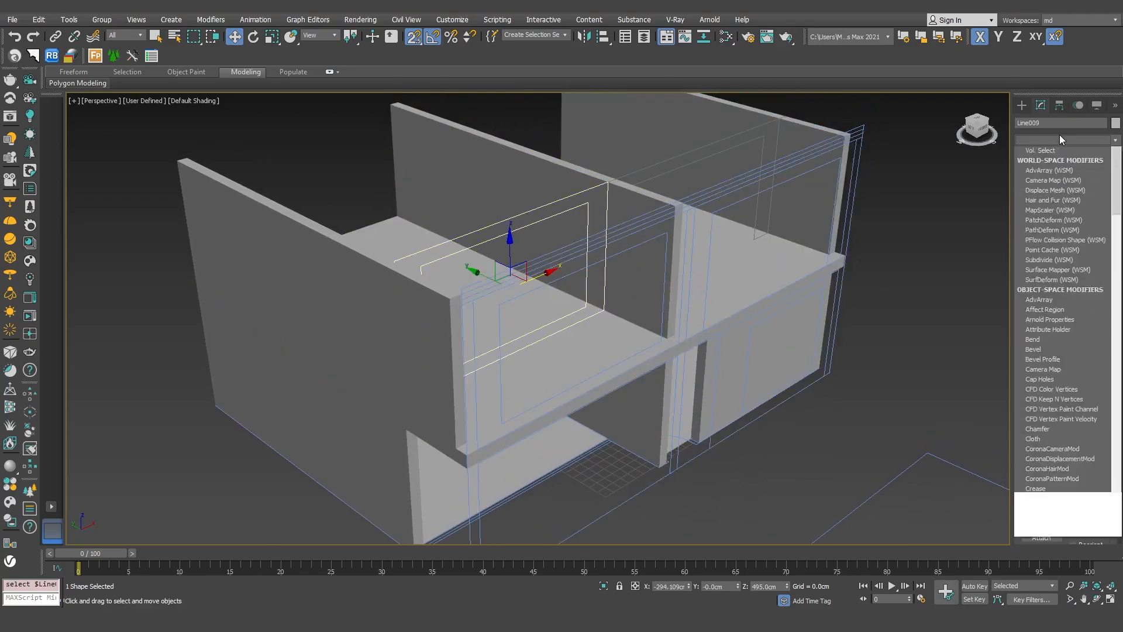
text(ext)
key(Return)
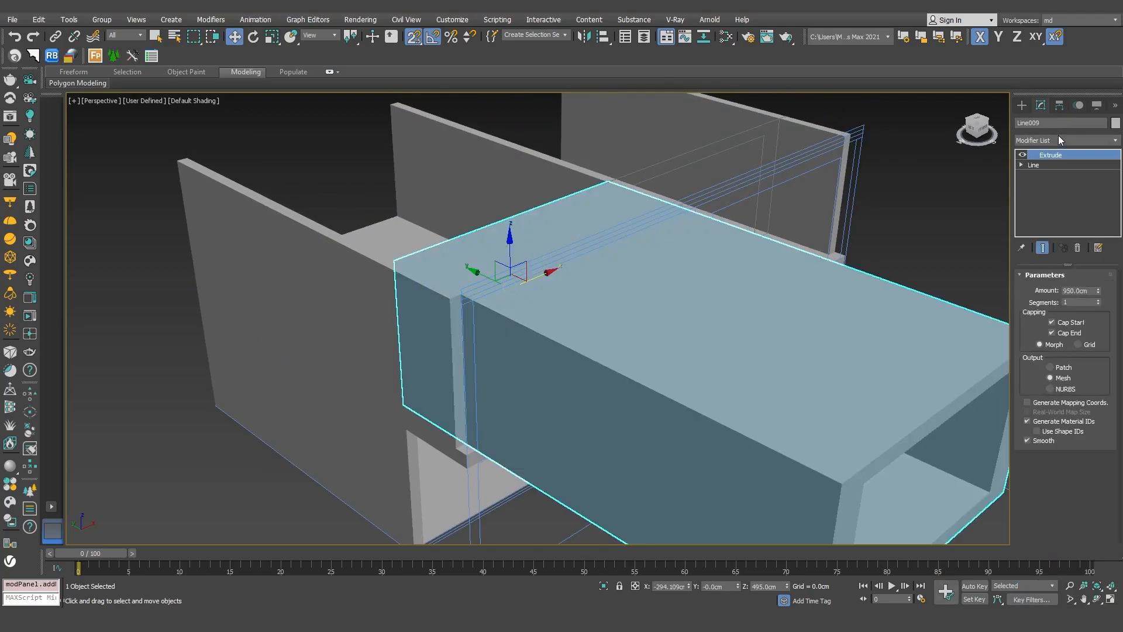
text(20)
key(Return)
text(sFS)
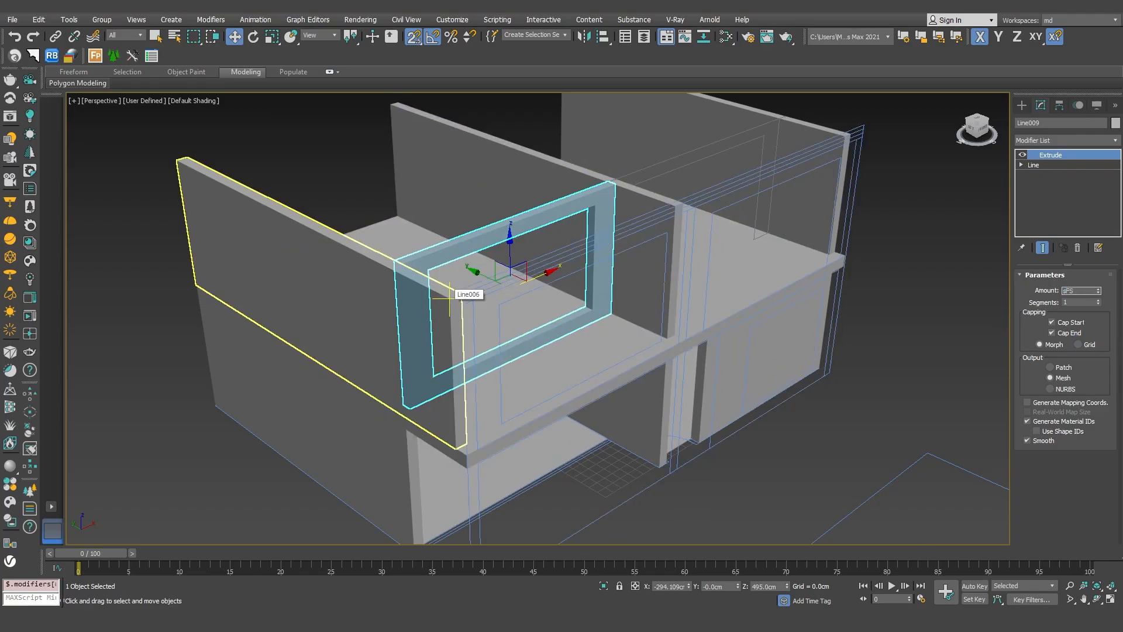
Move the upper left room's front wall forward along Y and snap its front face to the end of the middle wall
drag(477, 276, 529, 300)
key(s)
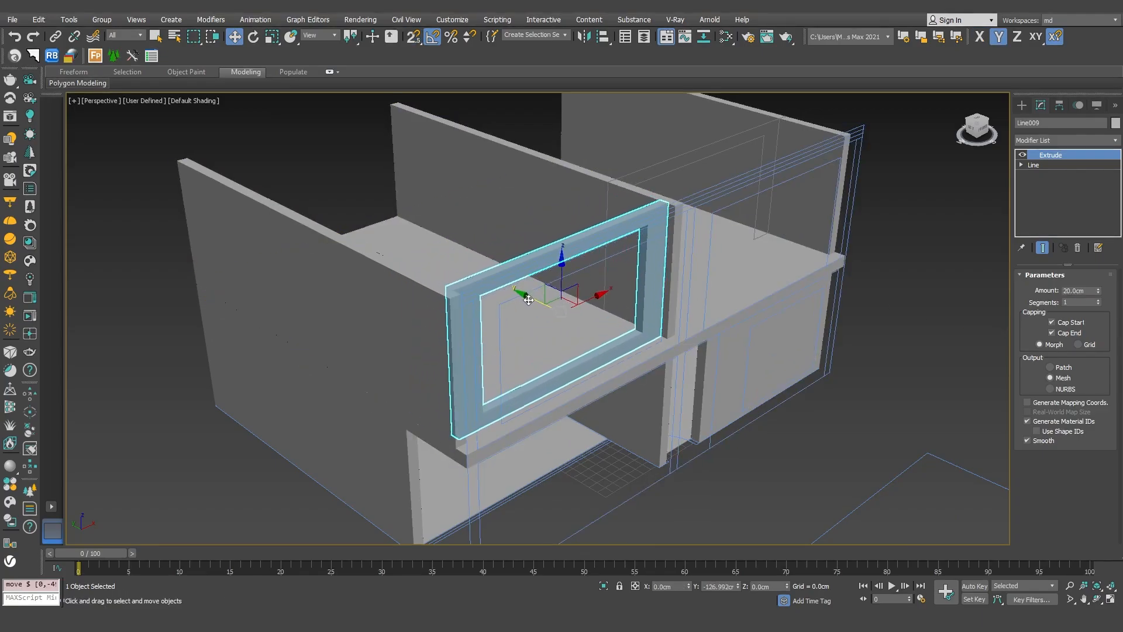
key(t)
scroll(462, 401, up, 3)
middle_drag(439, 389, 563, 337)
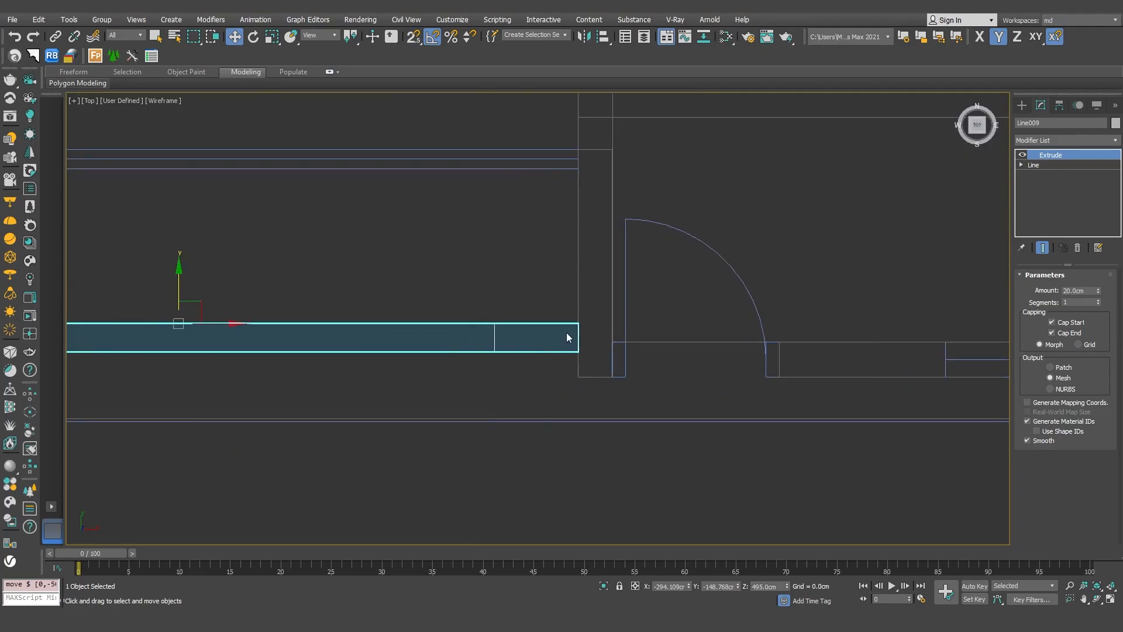
key(s)
drag(578, 351, 579, 376)
Move the upper right room's front wall along Y in the top view, aligning its front face with the side walls' front ends
scroll(521, 369, down, 2)
drag(963, 199, 636, 248)
middle_drag(686, 276, 335, 290)
drag(712, 282, 707, 438)
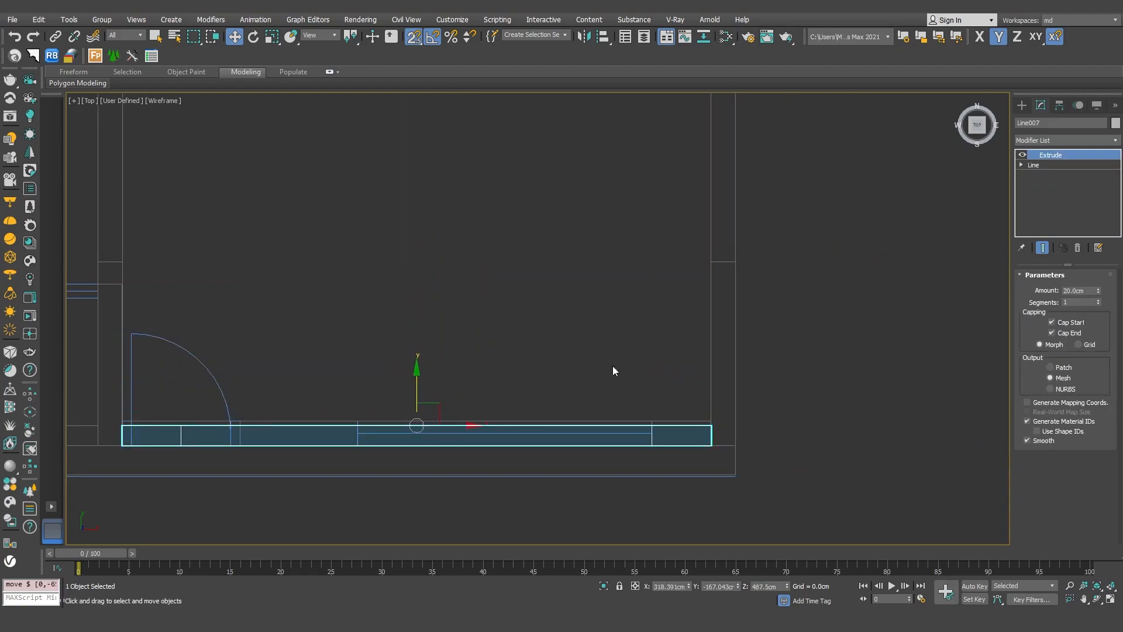
Move the upper left room's front wall slightly back along Y and offset the upper right room's front wall back 200 cm
key(p)
alt+middle_drag(562, 333, 547, 326)
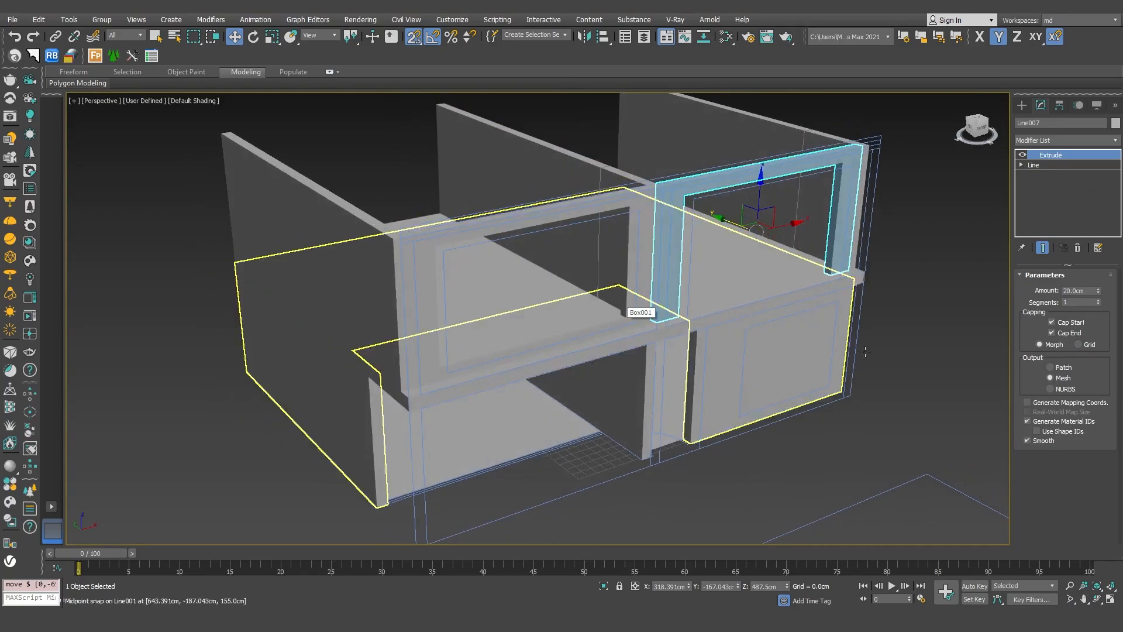
click(942, 352)
click(641, 299)
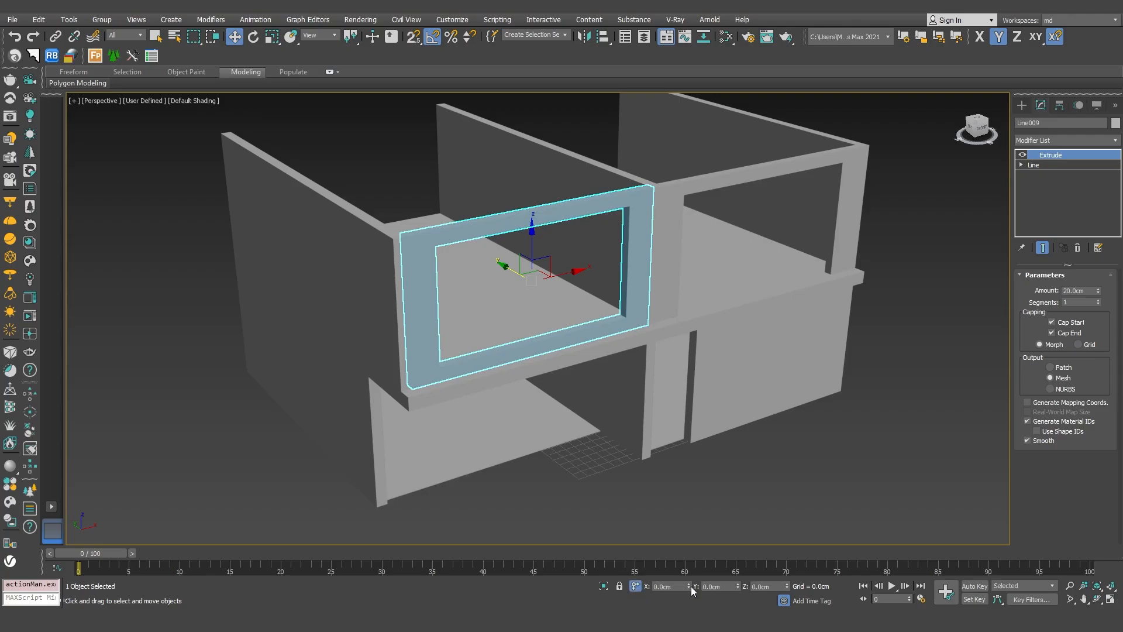
click(666, 269)
text(200)
key(Return)
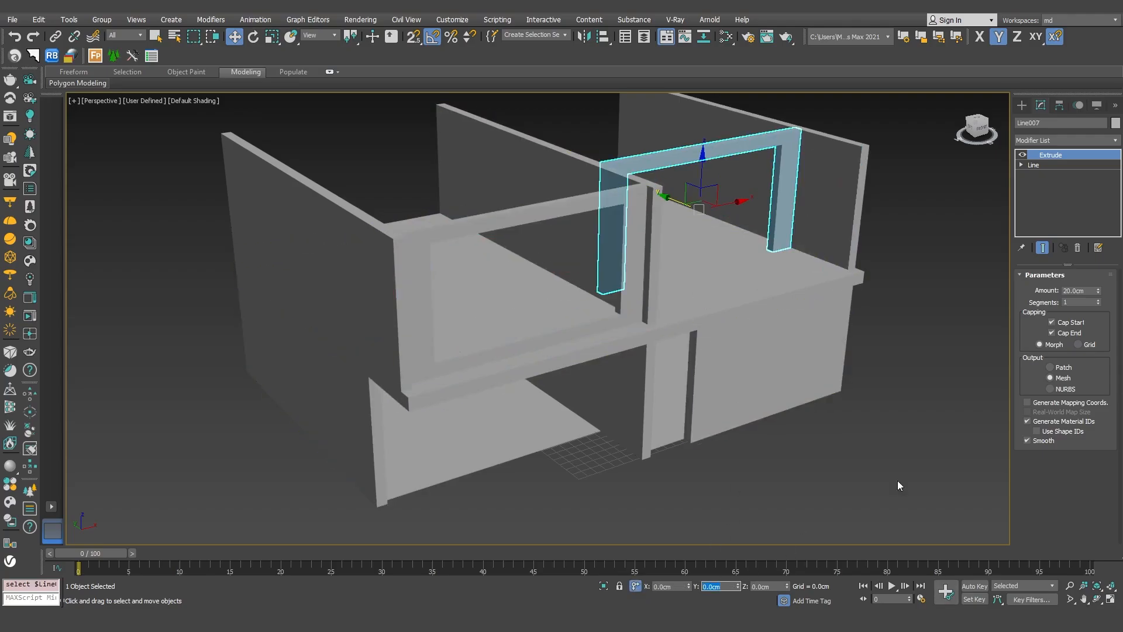
Create a roof slab box above the upper walls in the front view, 10 cm long, 1250 cm wide and -950 cm high
alt+middle_drag(906, 358, 867, 347)
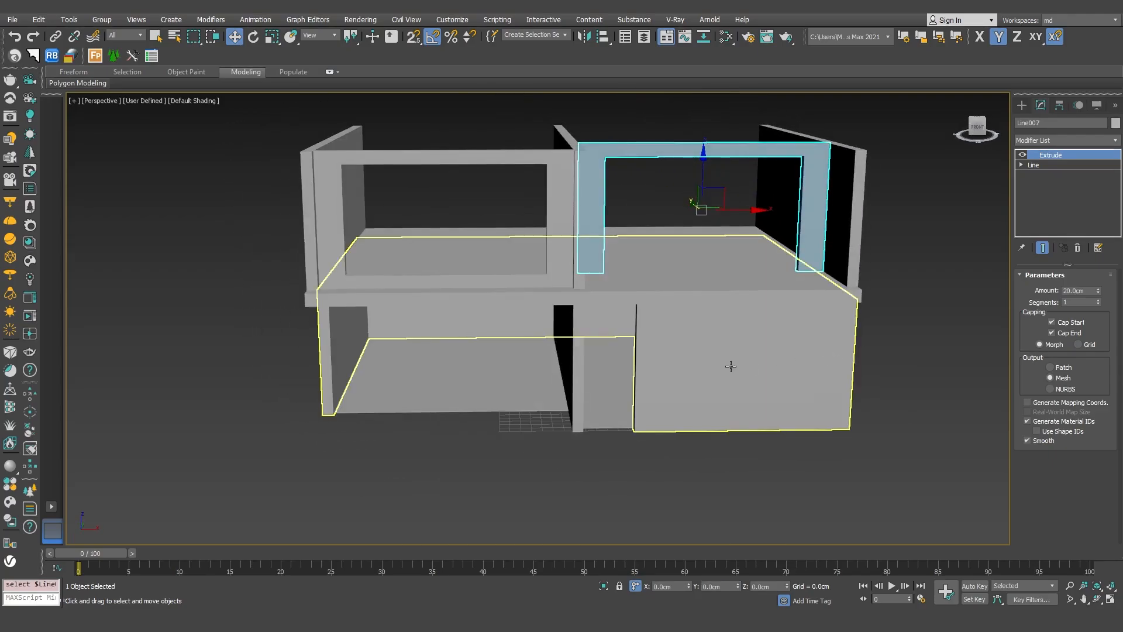
key(f)
key(F4)
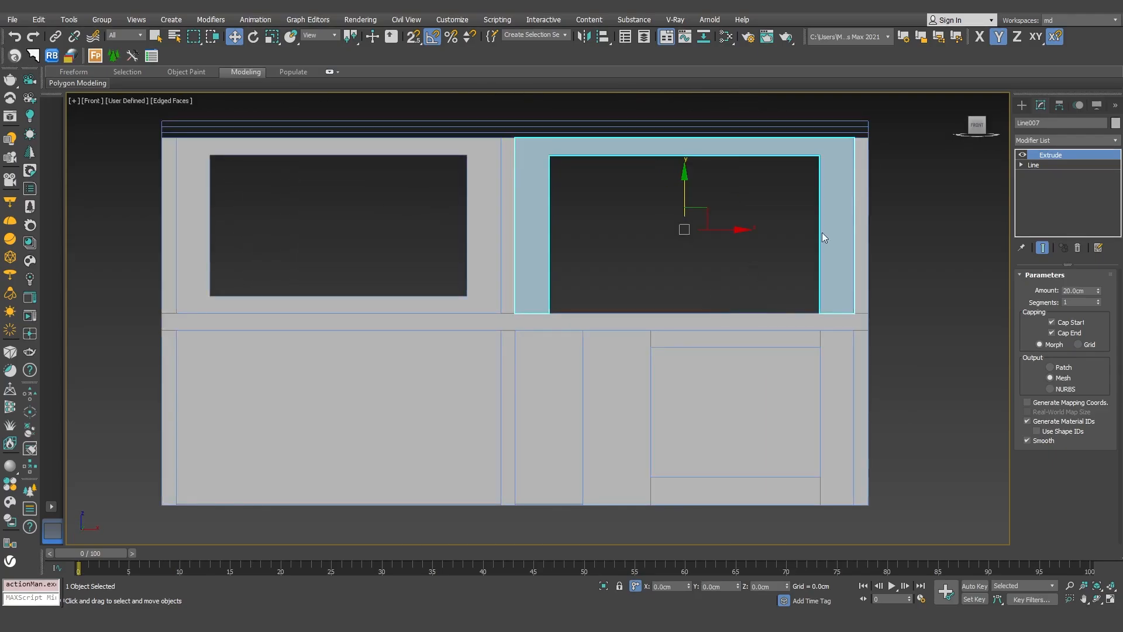
click(1022, 105)
click(1032, 123)
click(1021, 122)
click(1042, 175)
key(s)
scroll(871, 139, up, 2)
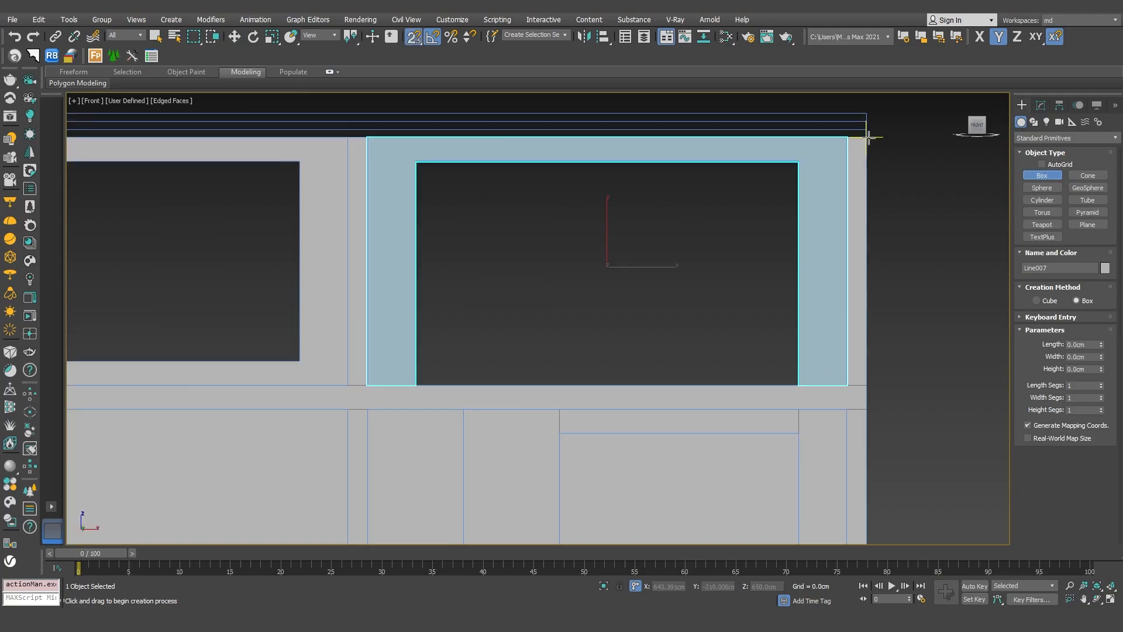
drag(867, 136, 298, 170)
scroll(298, 170, down, 2)
middle_drag(299, 170, 552, 176)
drag(552, 175, 255, 141)
click(256, 141)
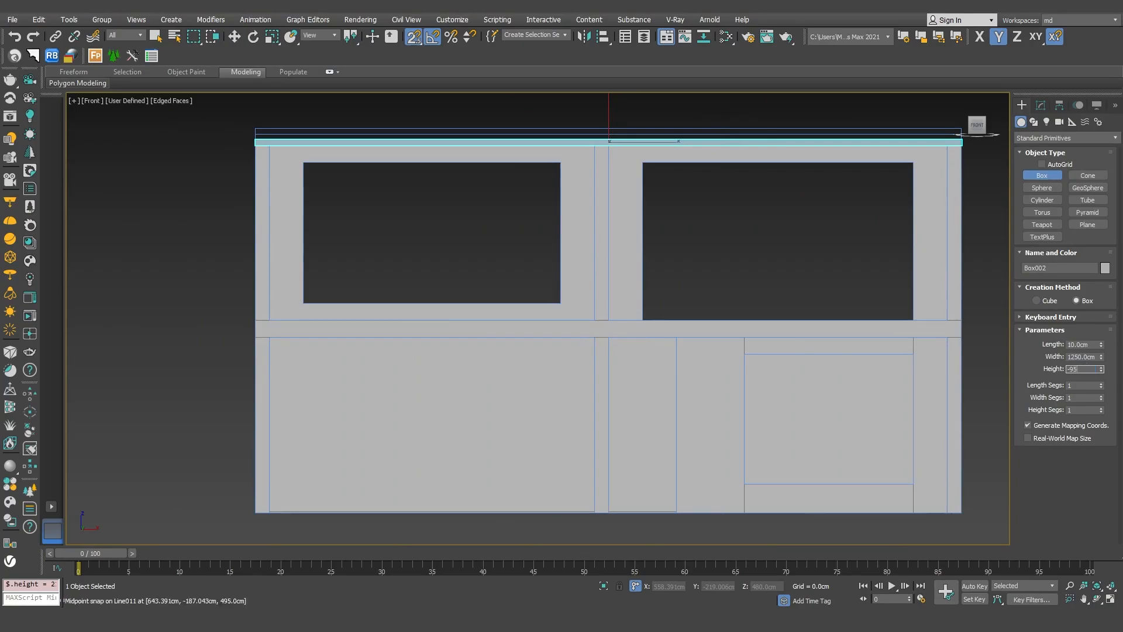
text(1)
Move the roof slab along Y in the top view, snapping its corner to the plan's front edge
middle_click(887, 138)
key(t)
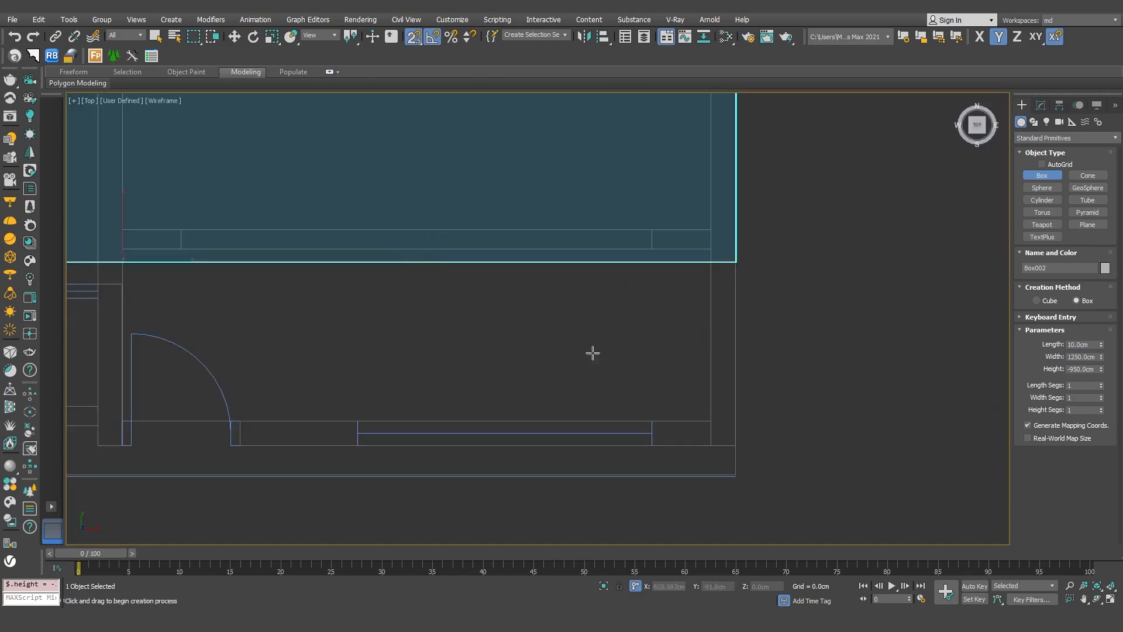
scroll(682, 375, down, 4)
scroll(743, 366, up, 4)
scroll(768, 327, up, 2)
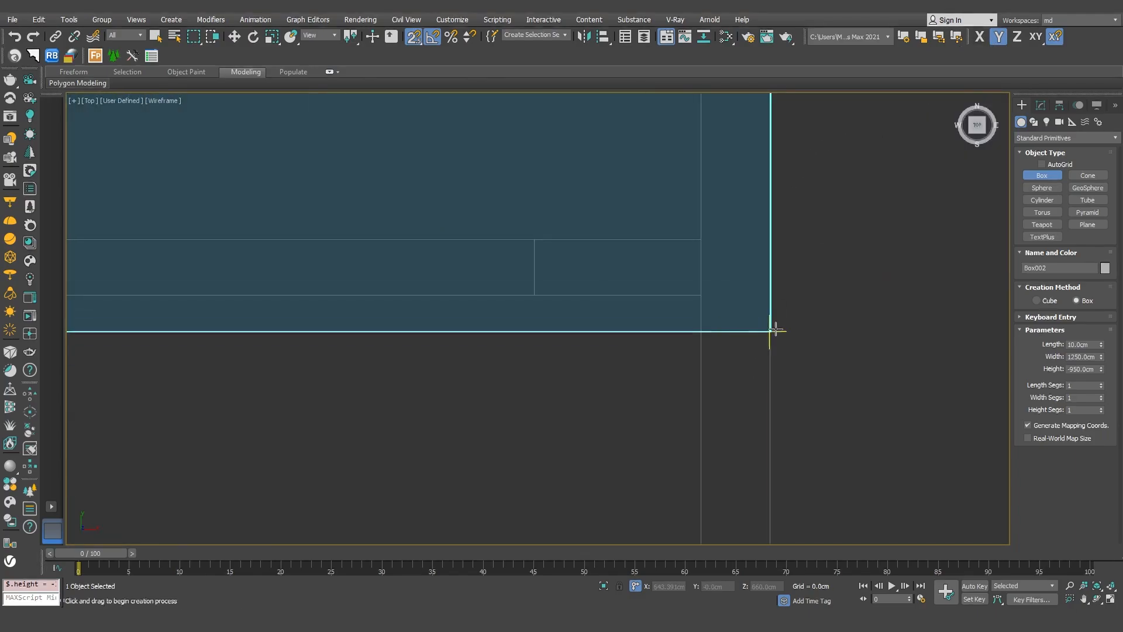
drag(770, 331, 787, 437)
right_click(788, 435)
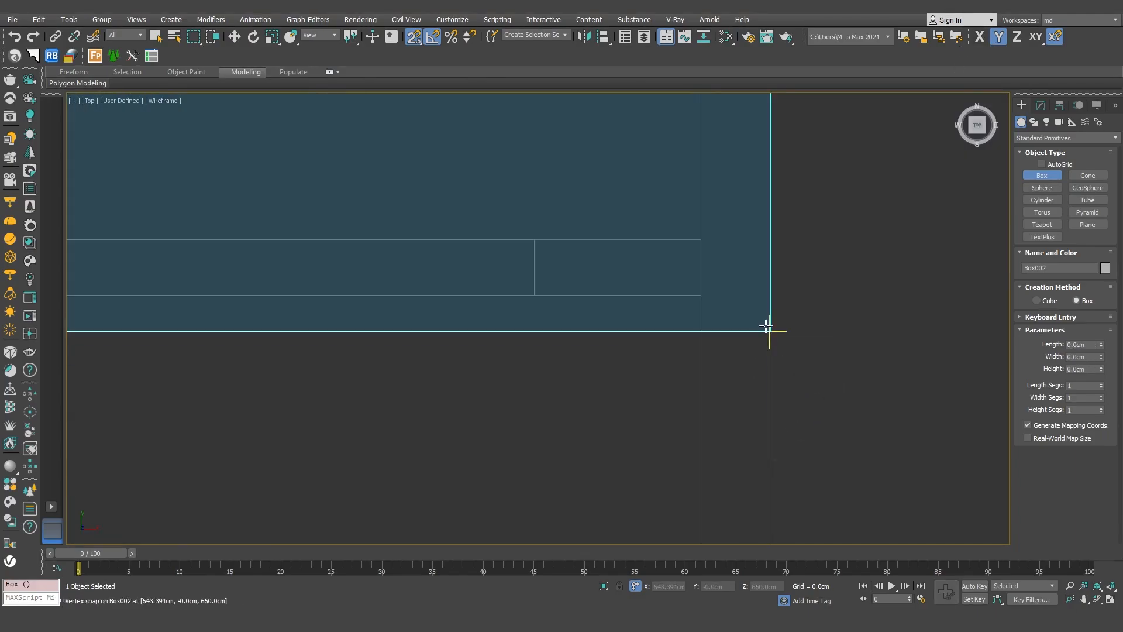
key(w)
drag(770, 331, 760, 394)
scroll(760, 394, down, 4)
middle_drag(759, 394, 767, 265)
drag(759, 394, 771, 428)
Copy the roof slab upward twice in the front view, stacking the copies on the elevation's upper roof lines
key(f)
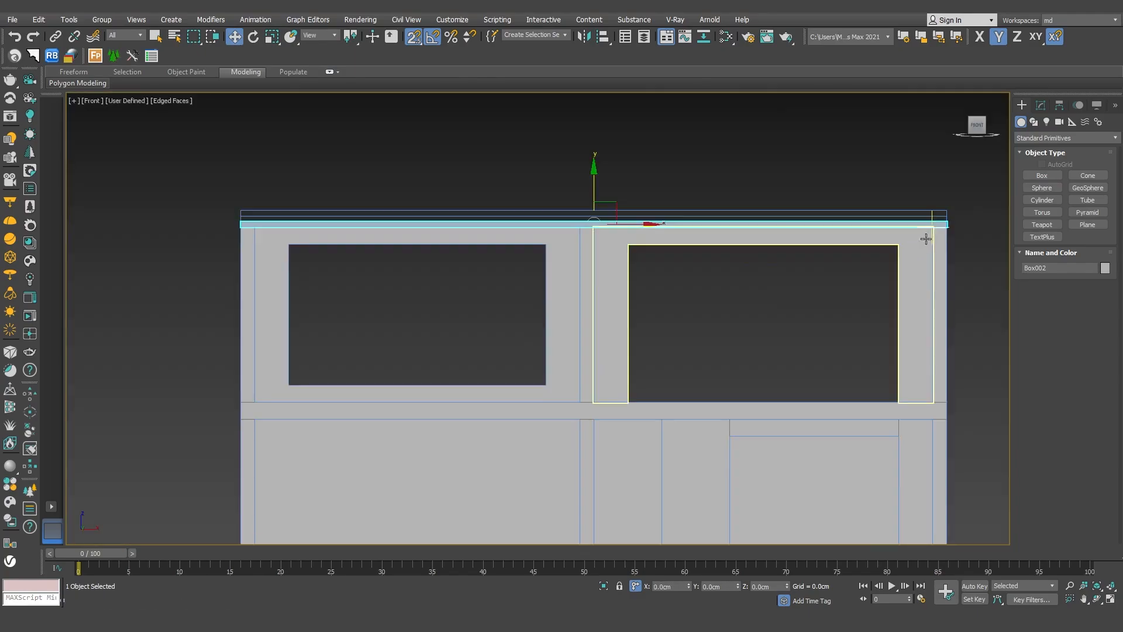
scroll(946, 233, up, 5)
scroll(974, 231, up, 2)
middle_drag(964, 232, 817, 306)
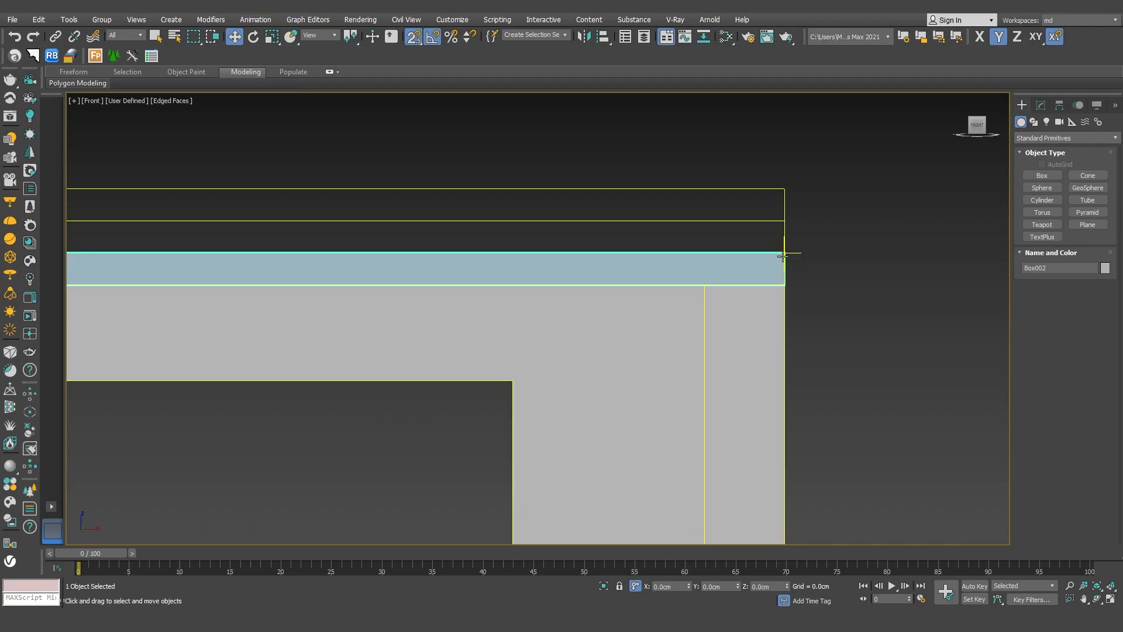
click(774, 274)
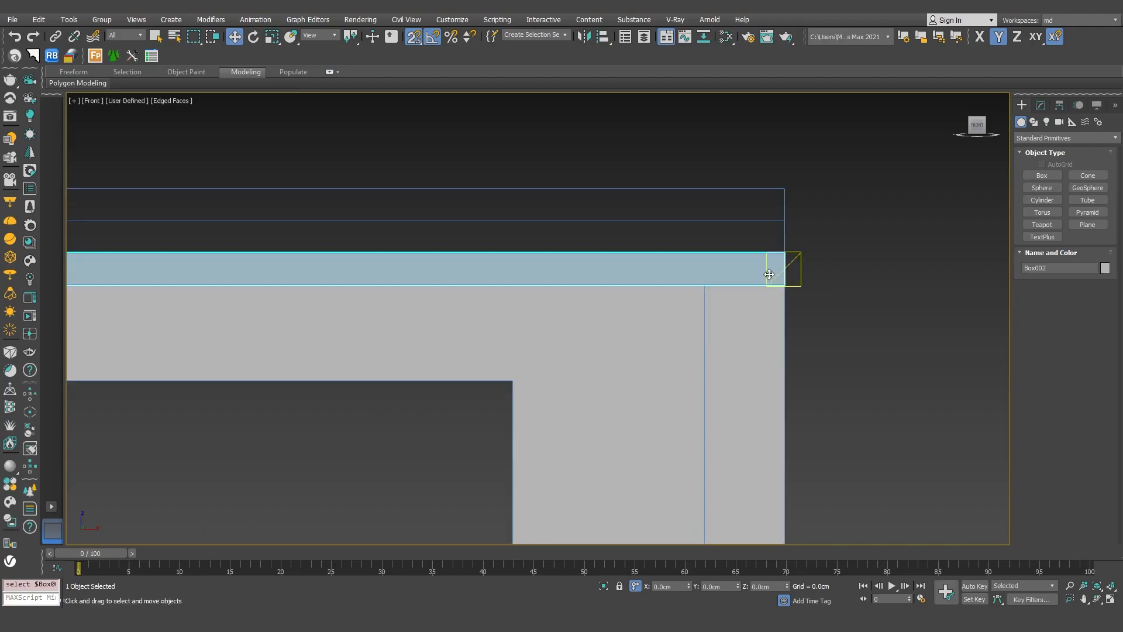
shift+drag(784, 253, 784, 221)
click(590, 314)
click(570, 359)
Offset the two upper roof slabs back along Y to form stepped edges, and hide the shapes
key(p)
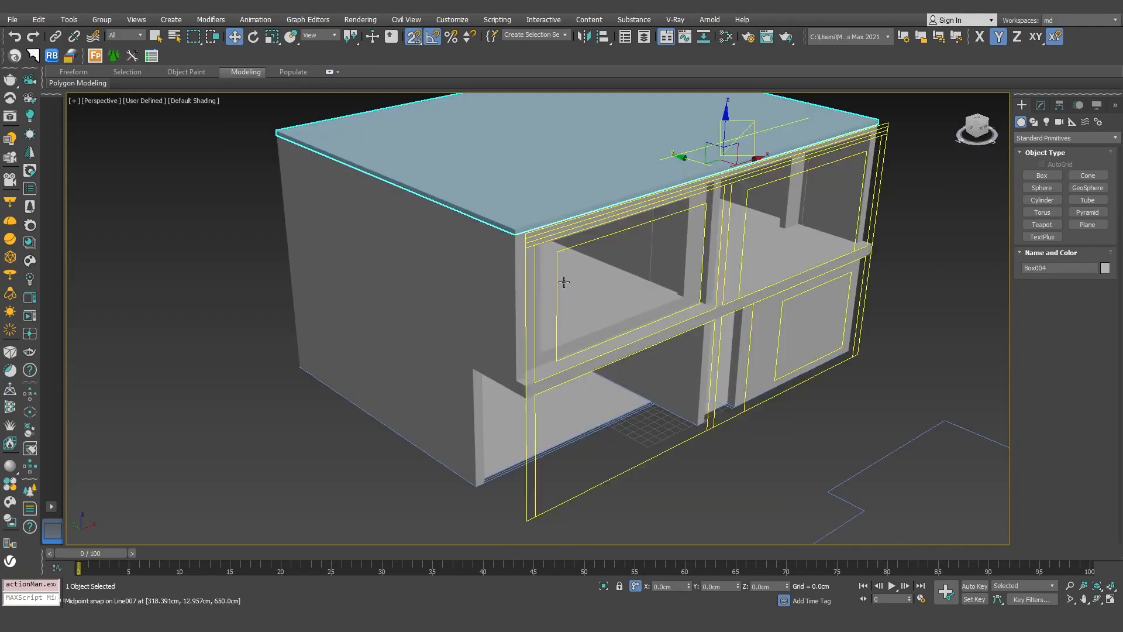
middle_drag(589, 263, 595, 319)
scroll(594, 319, up, 4)
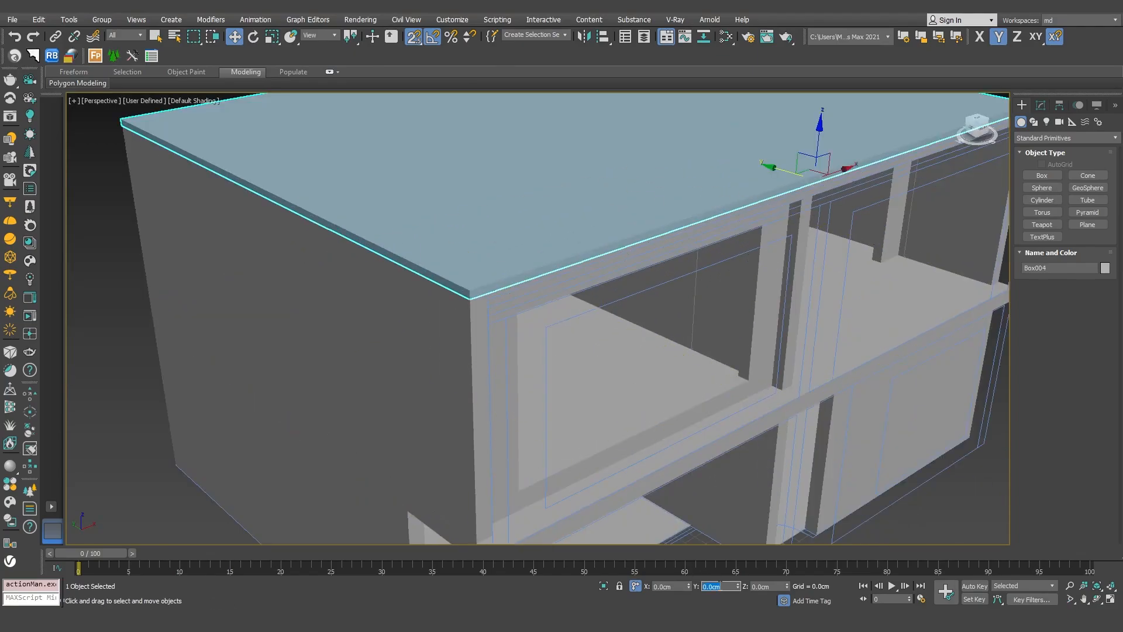
key(Return)
click(469, 299)
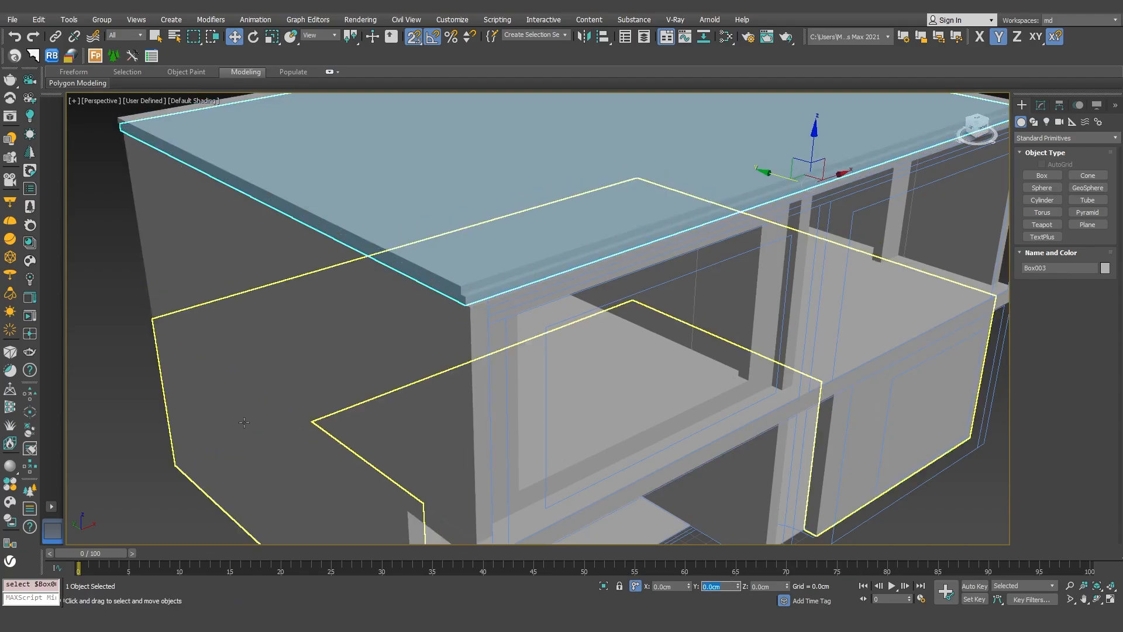
click(167, 380)
key(shift+s)
Create a plank box across the ground floor's left bay in the front view, 10 cm long, 575 cm wide and 1 cm high
alt+middle_drag(508, 329, 514, 397)
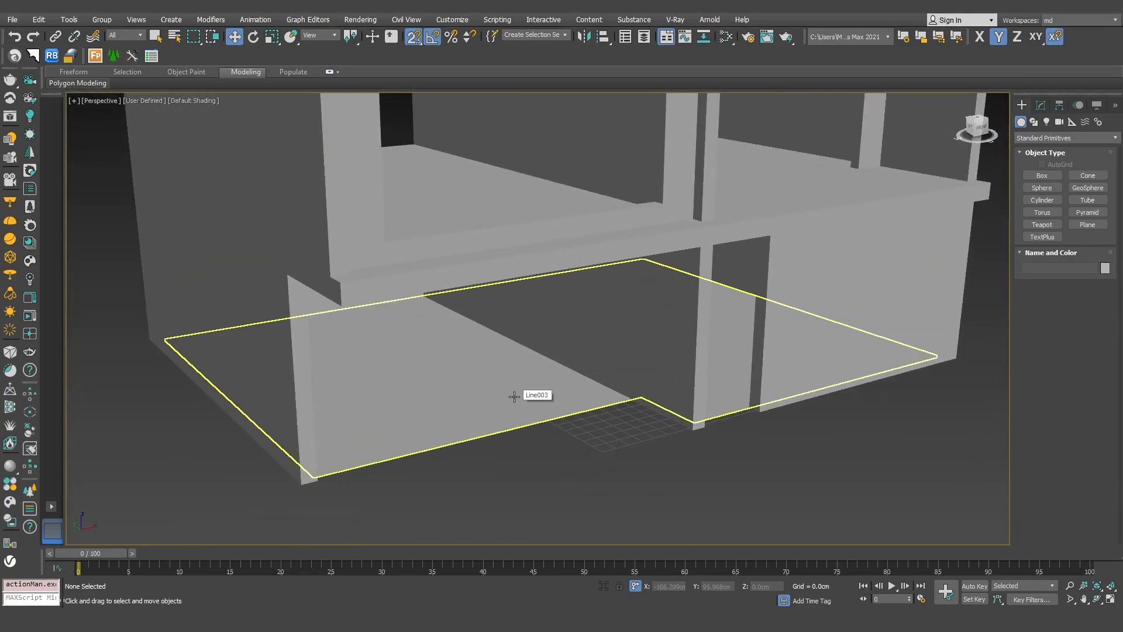
key(f)
scroll(432, 404, down, 5)
middle_drag(431, 404, 649, 265)
key(F3)
middle_drag(574, 308, 565, 332)
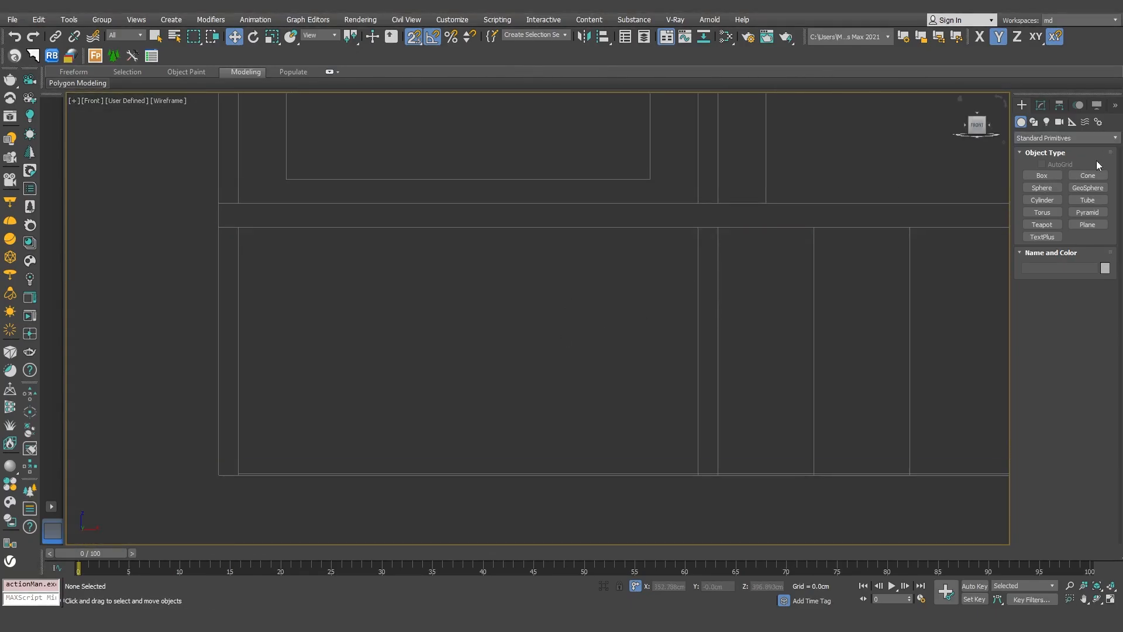
click(1043, 176)
scroll(297, 221, up, 3)
drag(179, 233, 709, 290)
middle_drag(709, 291, 236, 244)
drag(236, 244, 636, 199)
right_click(635, 198)
text(10)
key(Return)
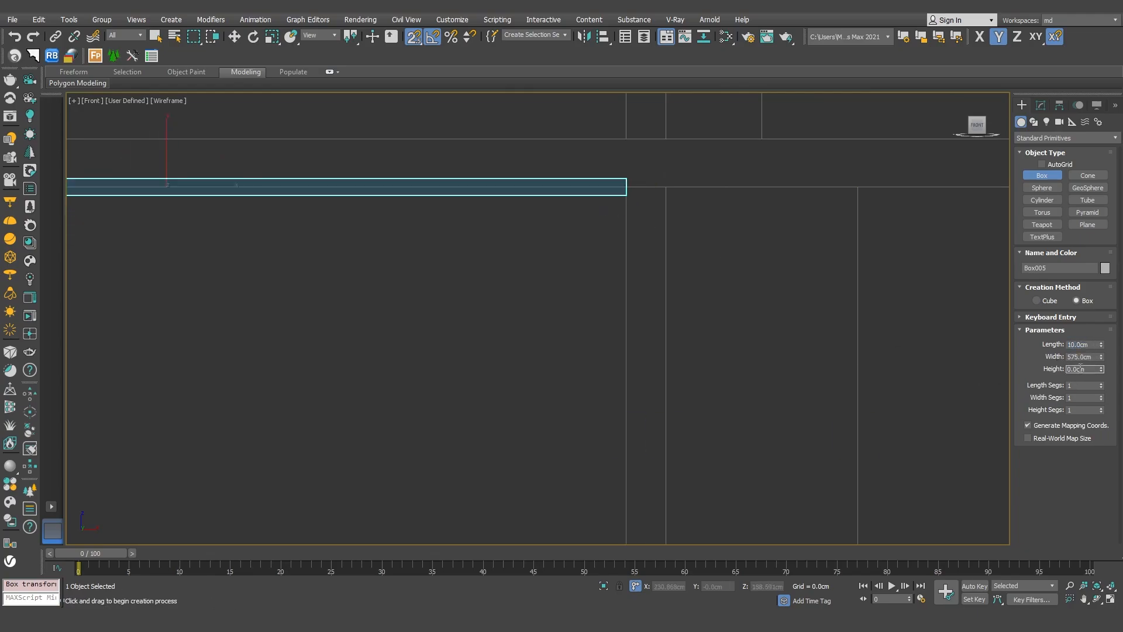
scroll(625, 177, up, 3)
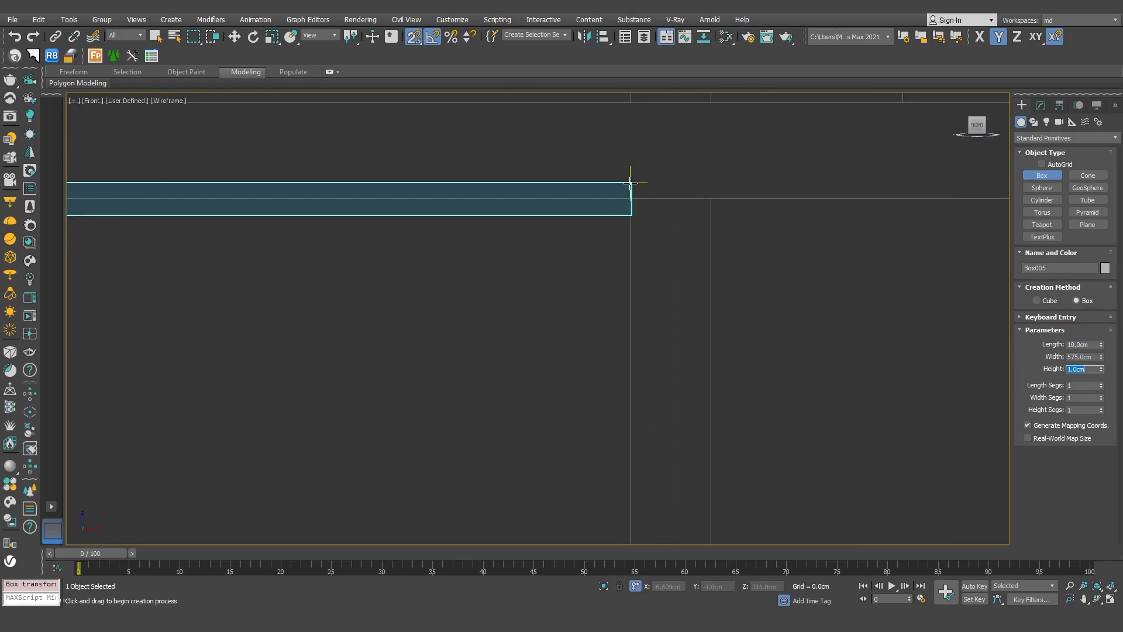
Snap the plank's top edge to the slab's underside and reposition the plank in depth within the ground floor's left bay
key(w)
drag(632, 182, 632, 198)
middle_drag(507, 228, 540, 239)
key(p)
alt+middle_drag(506, 273, 732, 284)
scroll(532, 211, up, 5)
mouse_move(792, 250)
alt+middle_down()
mouse_move(751, 262)
mouse_move(778, 256)
alt+middle_up()
drag(784, 252, 890, 295)
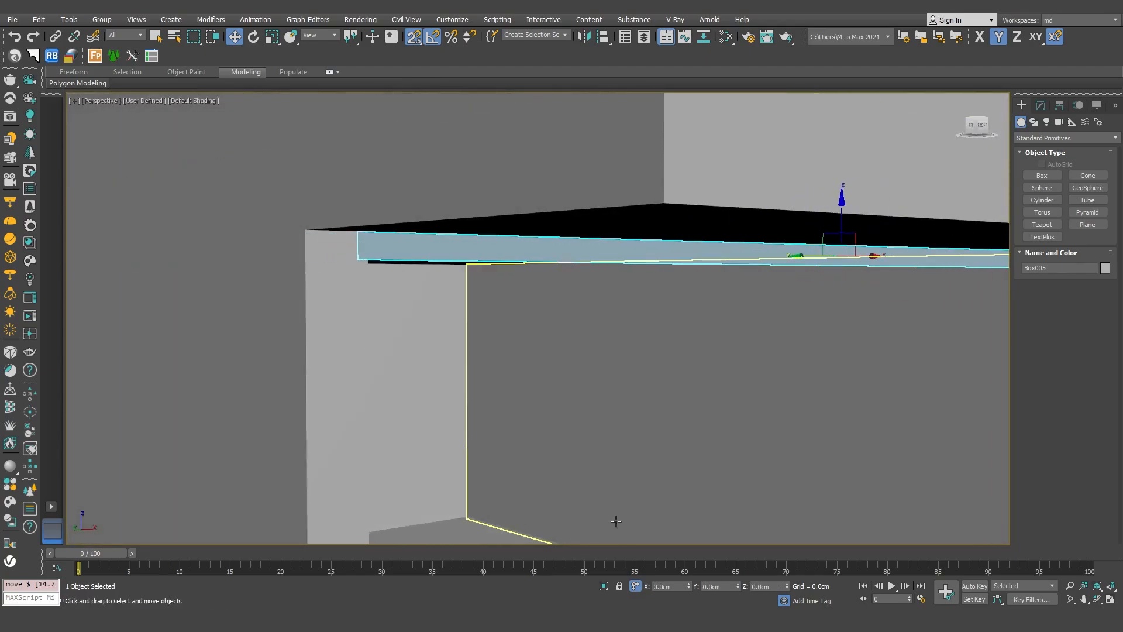
Isolate the plank and convert it to an editable poly for polygon editing
click(603, 588)
middle_drag(468, 351, 637, 316)
scroll(649, 337, up, 3)
right_click(564, 307)
mouse_move(657, 428)
click(735, 438)
click(1078, 290)
Bevel the plank's large front polygon with a height of 0.5 cm and an outline of -1.5 cm
click(583, 298)
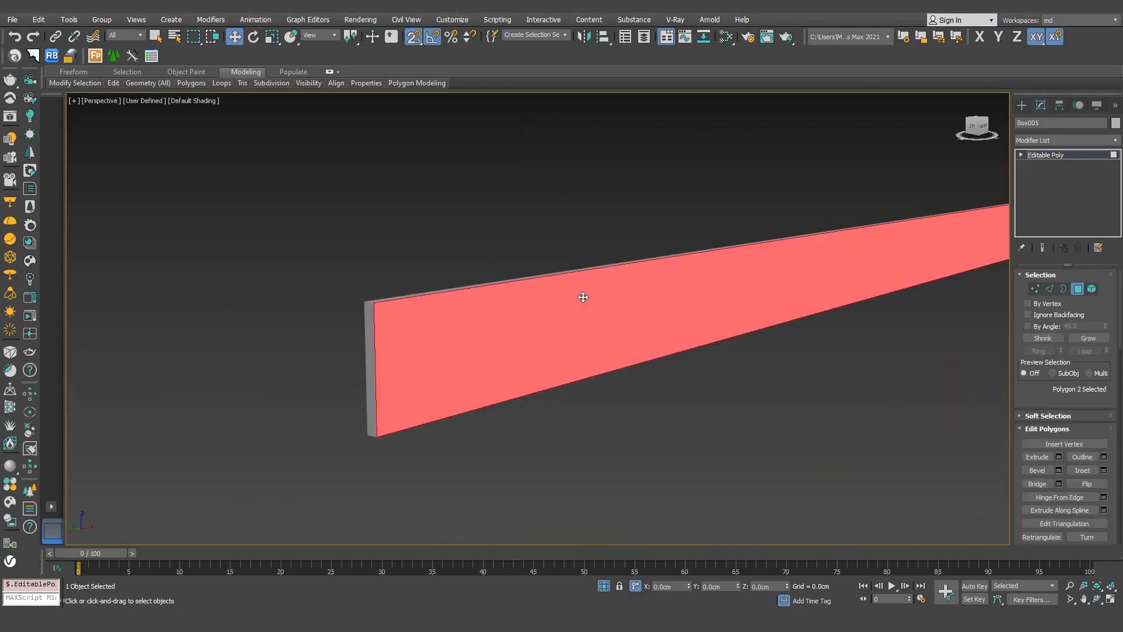
click(1059, 471)
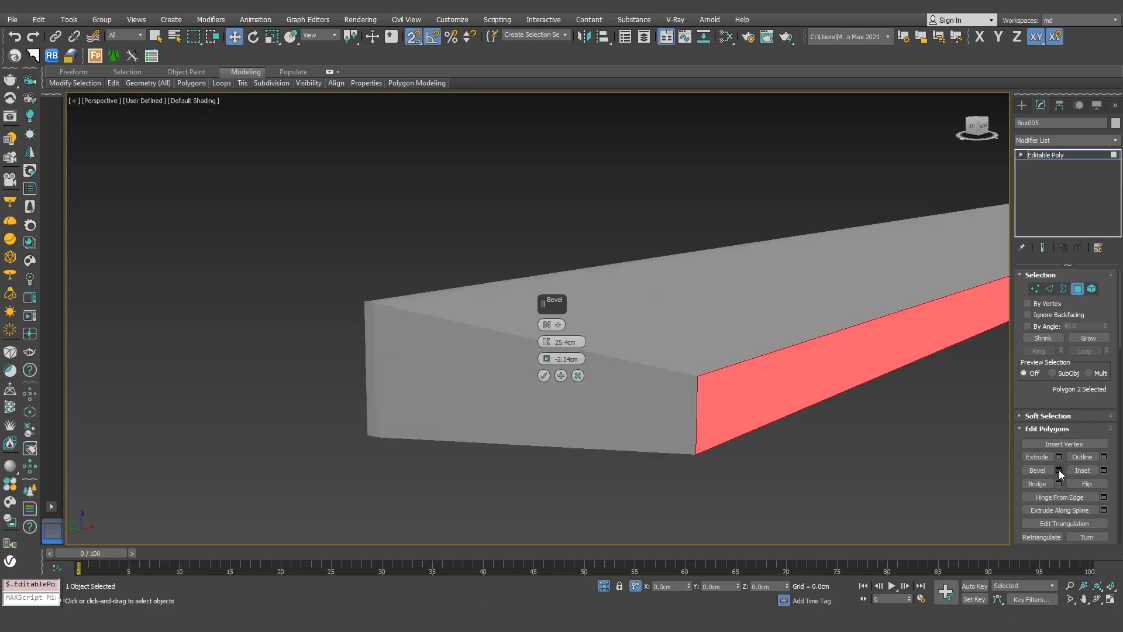
right_click(547, 343)
click(567, 358)
key(Return)
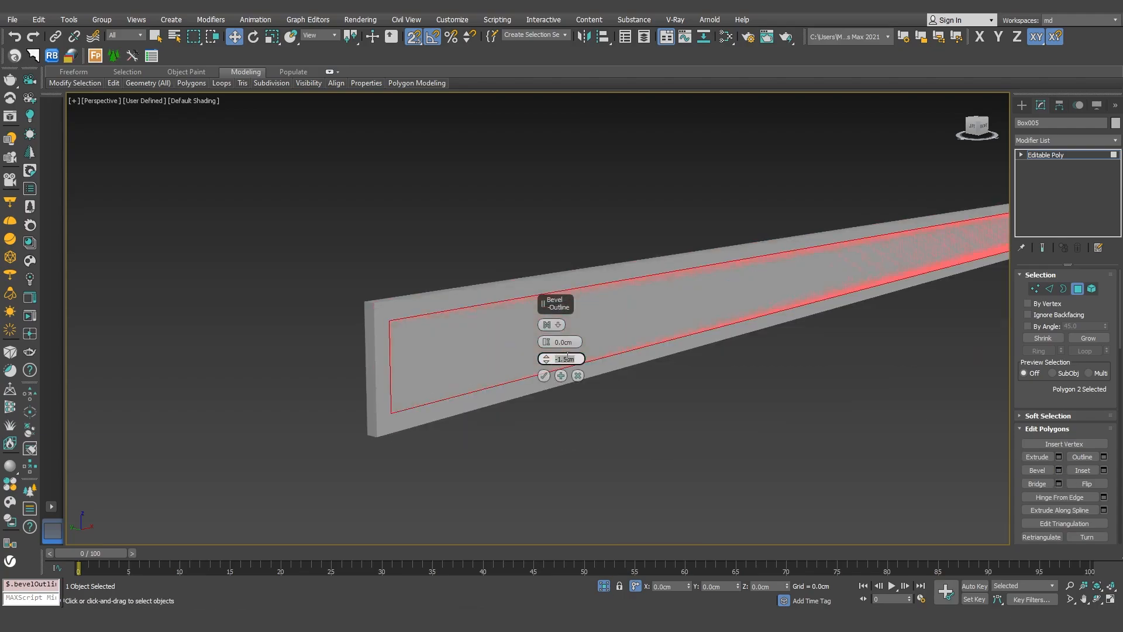
click(567, 341)
text(0.5)
key(Return)
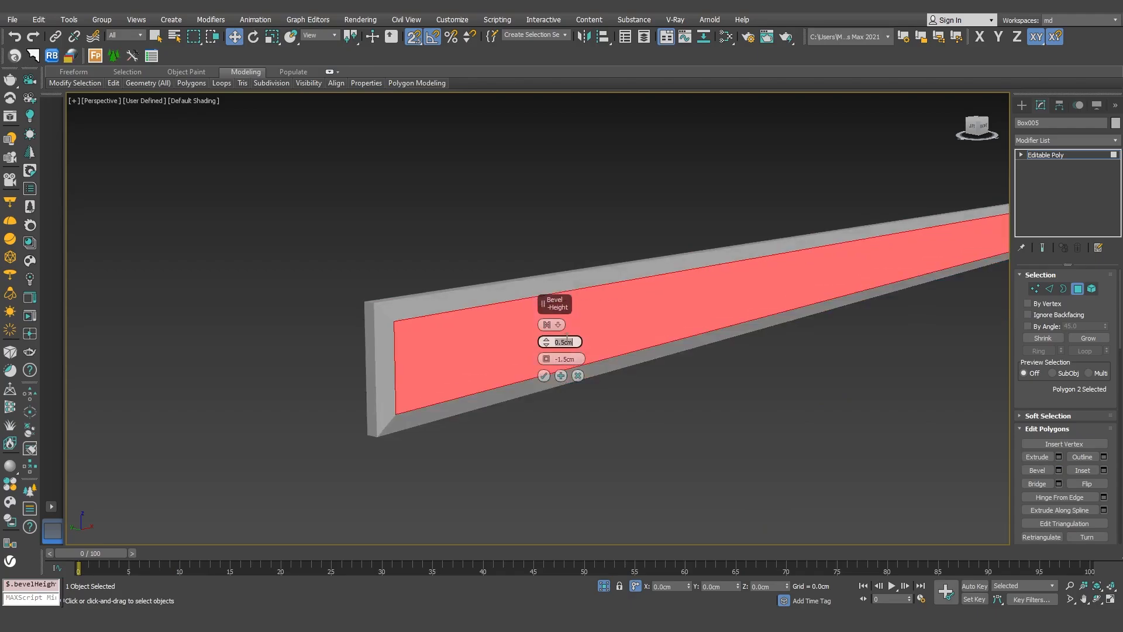
click(544, 376)
Delete the narrow polygon at the plank's right end and leave polygon editing
key(f)
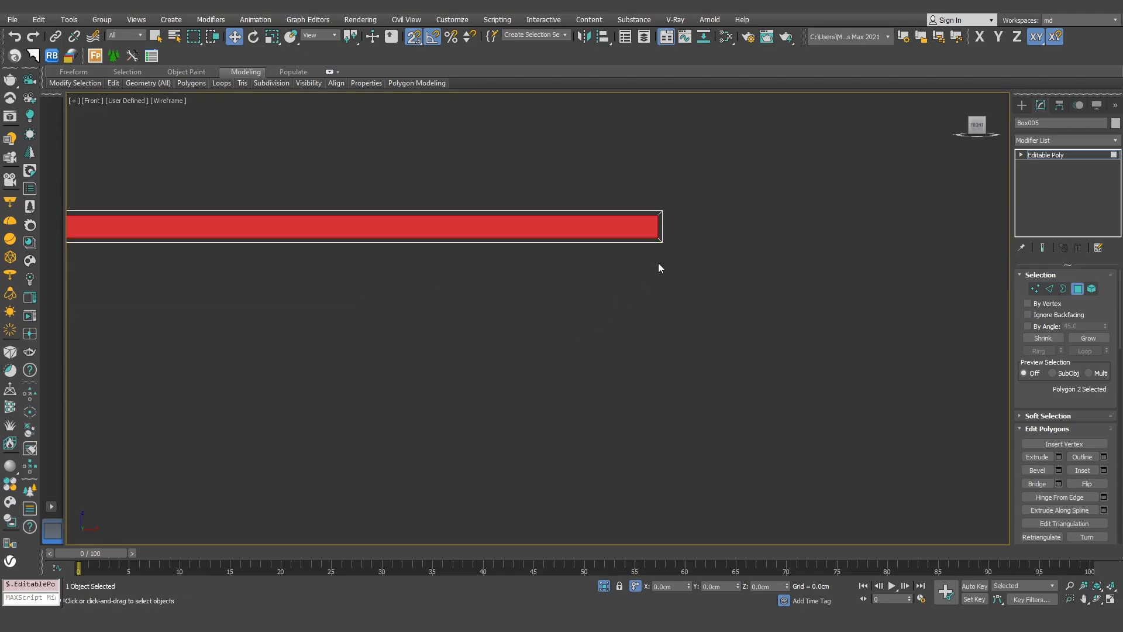
drag(667, 213, 680, 221)
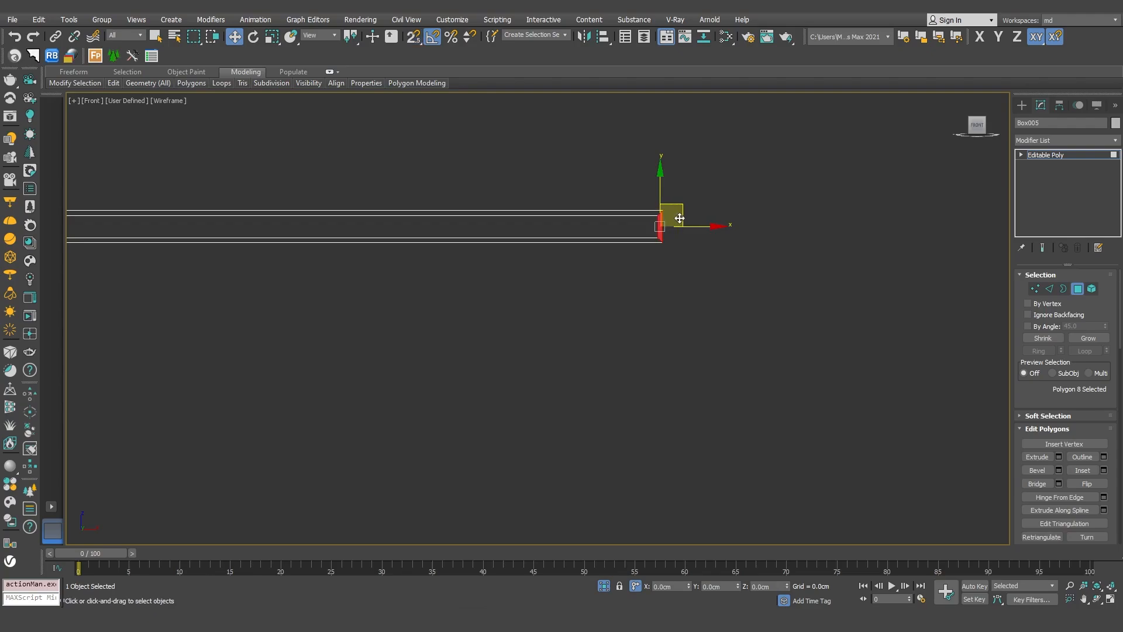
scroll(679, 218, up, 3)
key(Delete)
click(1078, 289)
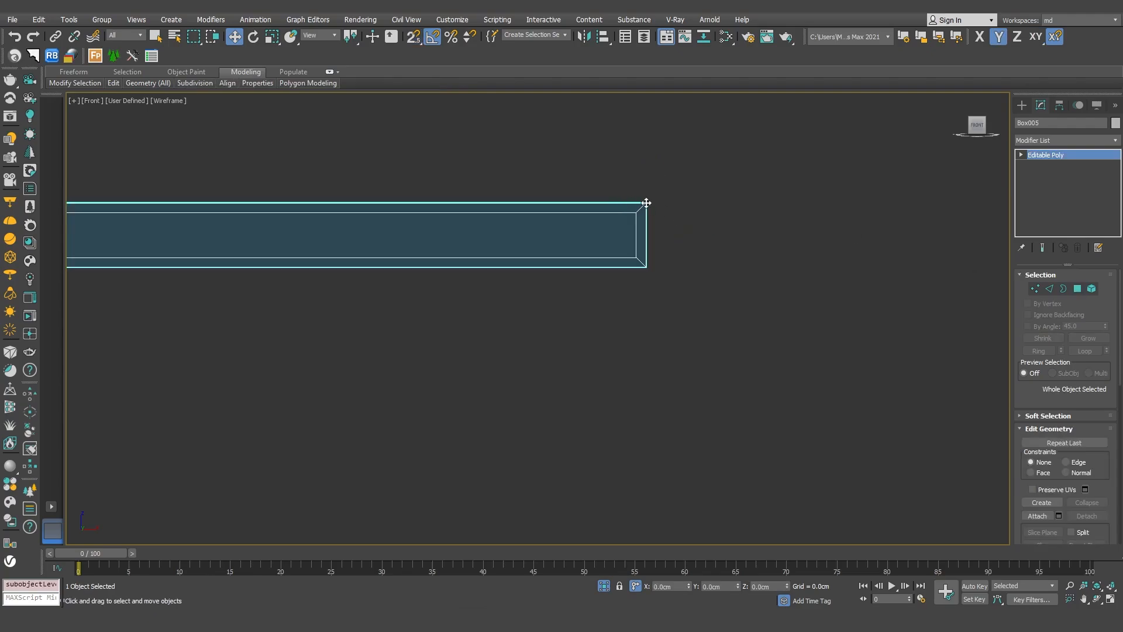
Copy the bevelled plank downward edge to edge with 30 copies, and exit isolation
shift+drag(648, 203, 647, 266)
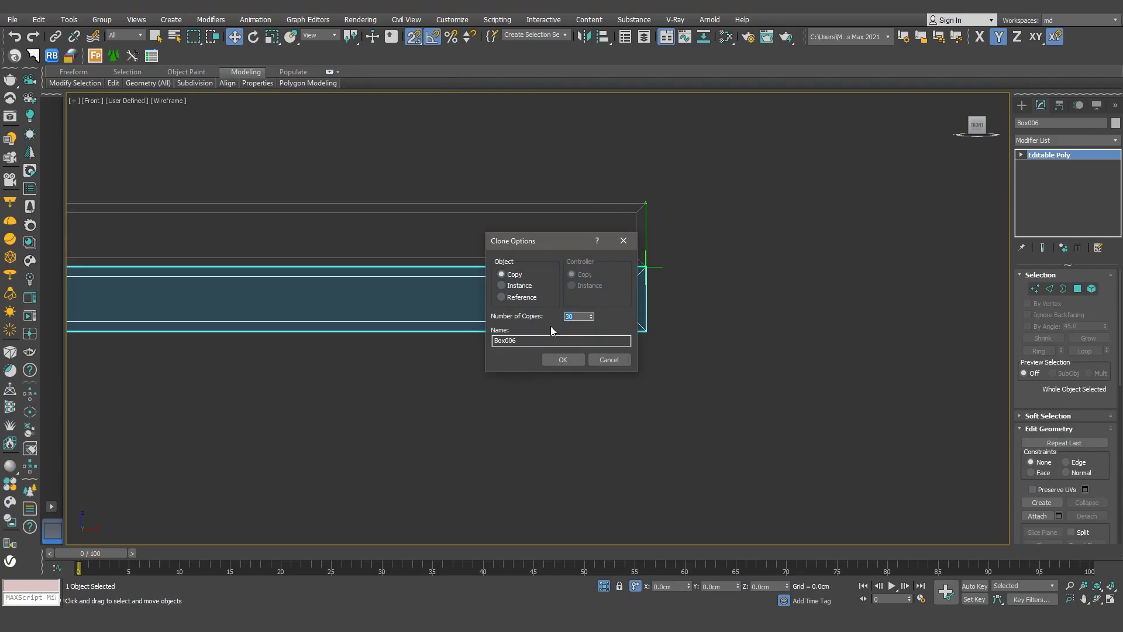
click(562, 360)
scroll(563, 360, down, 2)
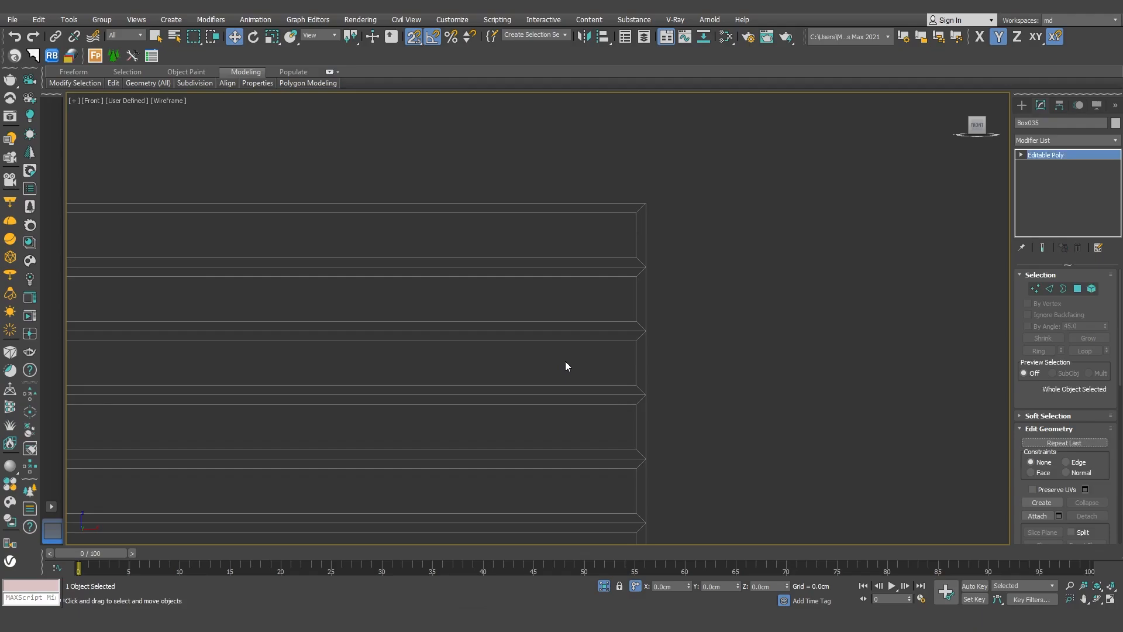
scroll(567, 362, down, 1)
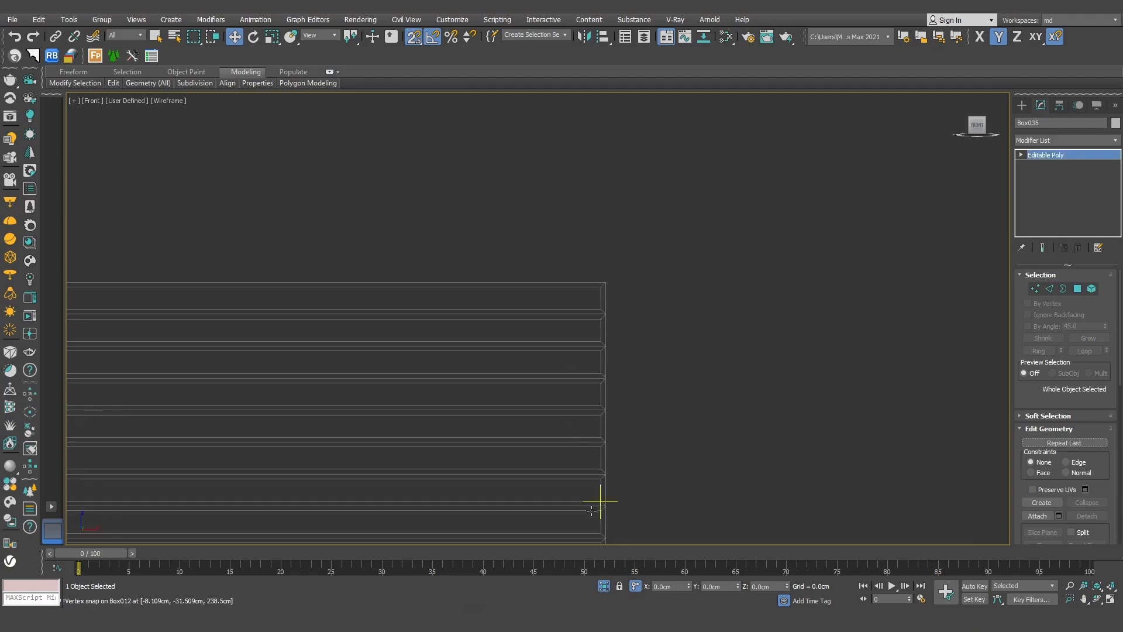
click(604, 586)
scroll(539, 356, down, 6)
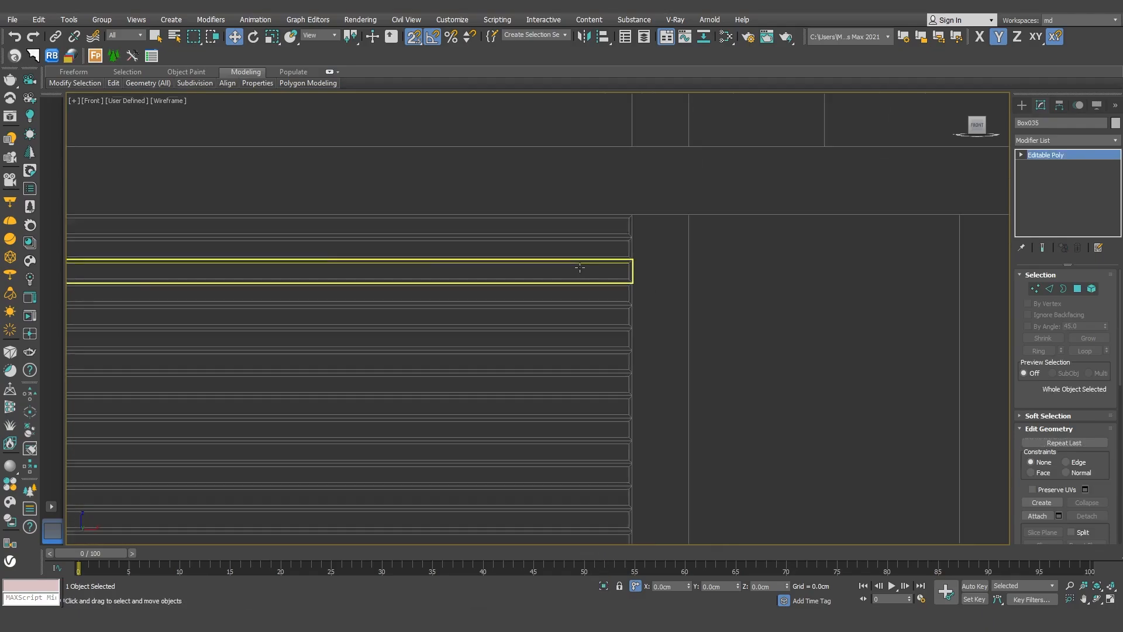
Inspect the bottom edge of the plank cladding and its fit against the ground-floor wall, up close and in perspective
click(682, 494)
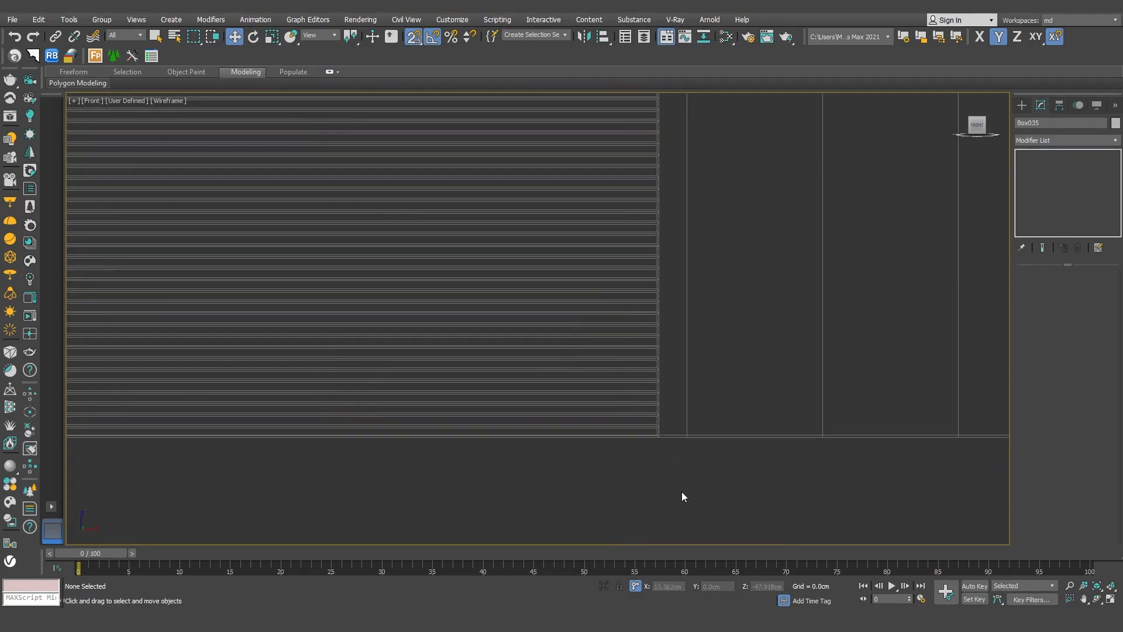
scroll(631, 434, up, 5)
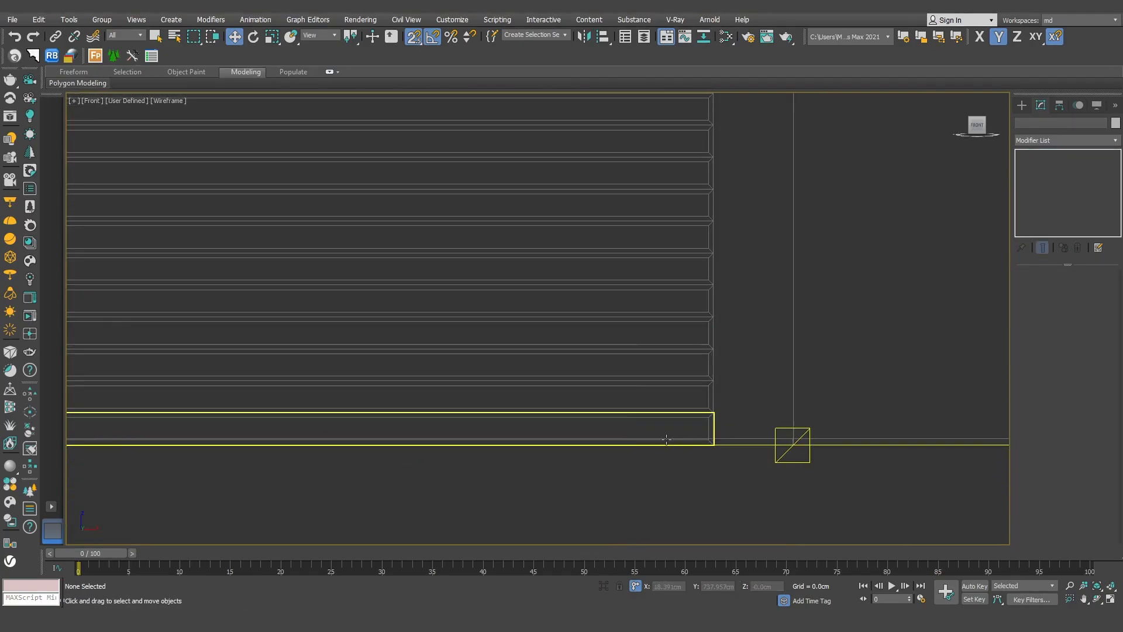
scroll(622, 440, down, 3)
key(p)
scroll(587, 399, down, 6)
alt+middle_drag(644, 422, 547, 306)
scroll(409, 304, up, 5)
mouse_move(393, 385)
alt+middle_down()
mouse_move(594, 402)
mouse_move(387, 386)
alt+middle_up()
scroll(556, 381, down, 5)
alt+middle_drag(557, 381, 446, 371)
mouse_move(539, 355)
middle_down()
mouse_move(531, 349)
mouse_move(551, 370)
middle_up()
scroll(531, 349, down, 3)
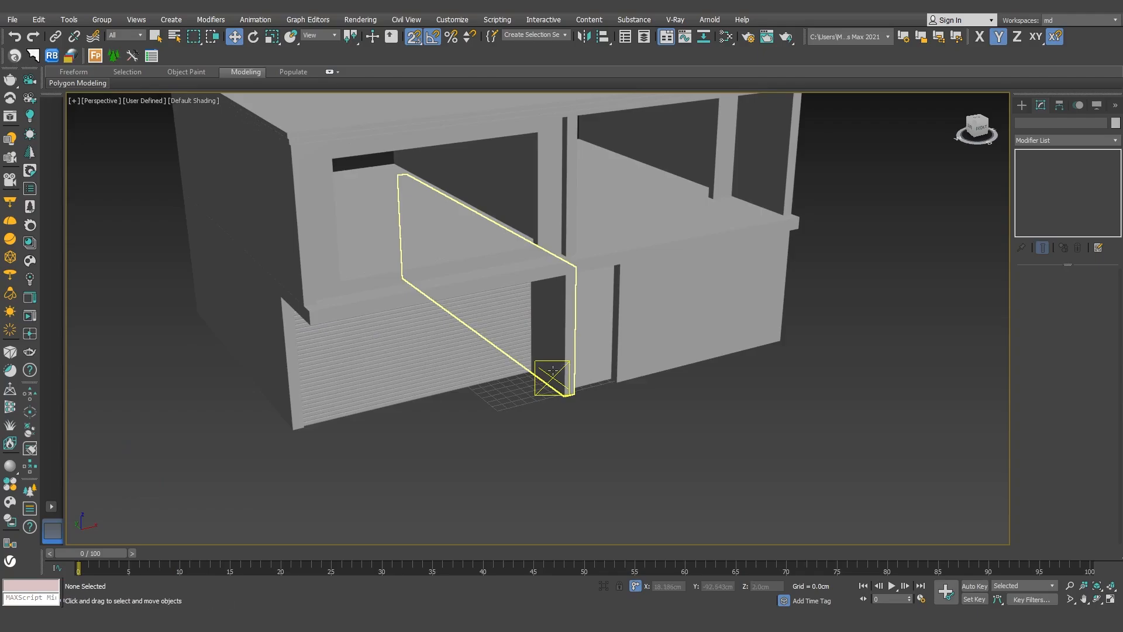
Show the hidden drawing shapes and display the stepped outline with stair lines in front of the house from above
key(shift+s)
alt+middle_drag(688, 398, 537, 346)
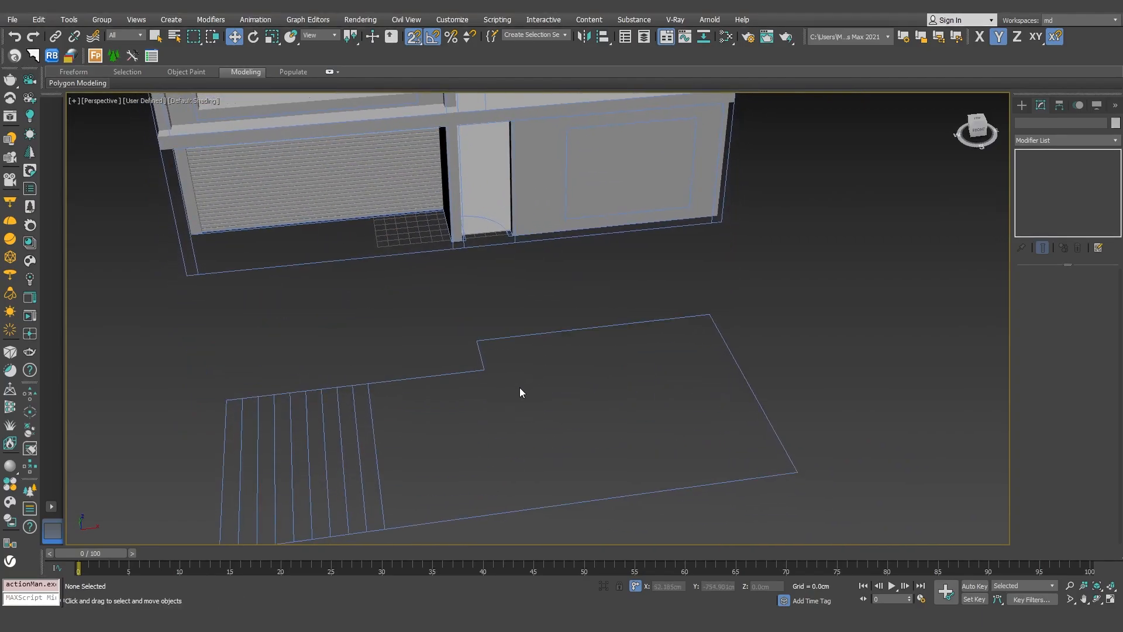
key(t)
scroll(506, 389, down, 4)
middle_drag(562, 371, 588, 217)
scroll(562, 278, up, 2)
Trace the stepped pool outline, including the stair area, with a snapped Line and close the spline
click(1022, 105)
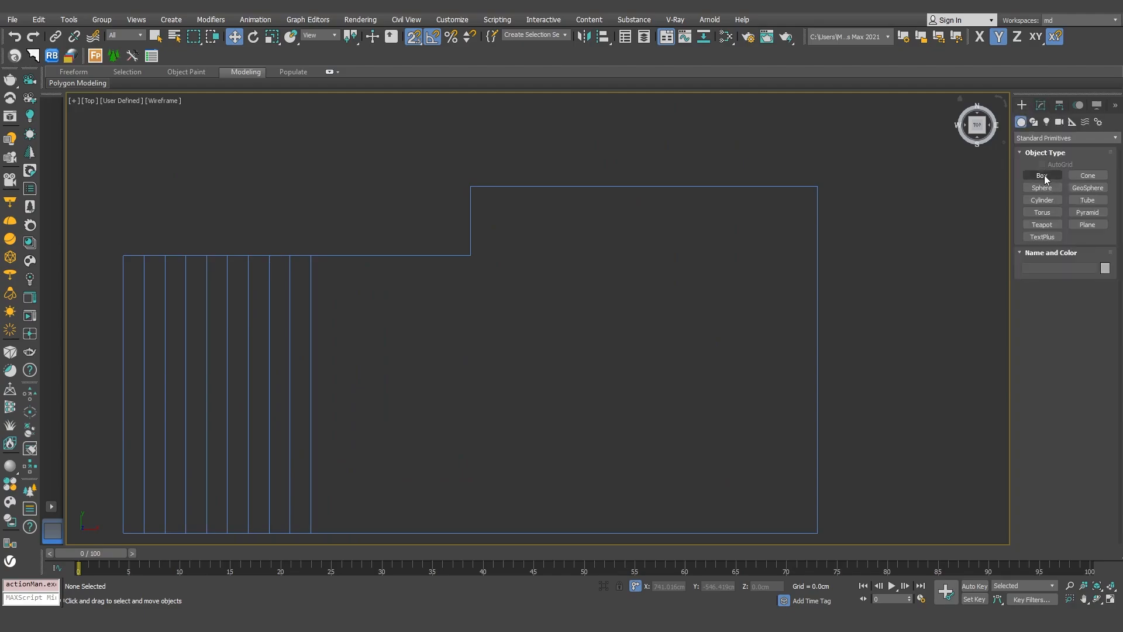
click(1042, 185)
click(470, 186)
click(471, 255)
click(124, 255)
middle_drag(166, 315, 213, 218)
click(171, 435)
click(865, 436)
middle_drag(865, 410, 829, 529)
click(830, 209)
click(483, 209)
click(542, 317)
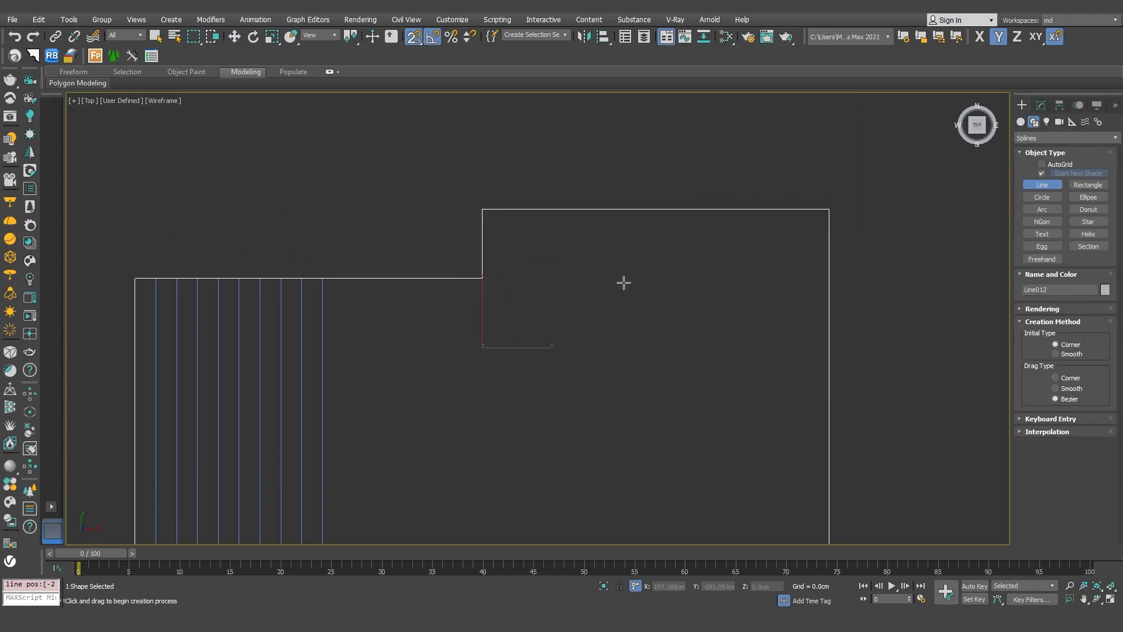
Apply a 2 cm Outline to the traced spline at spline level to give the pool walls thickness
click(1041, 106)
click(1080, 305)
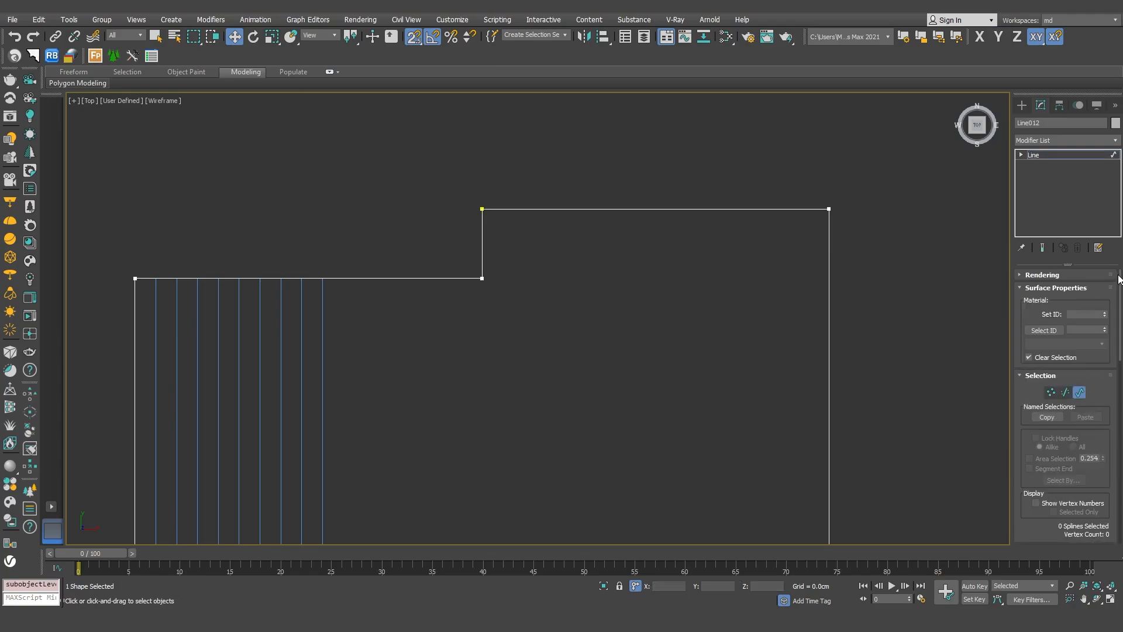
drag(1121, 283, 1120, 445)
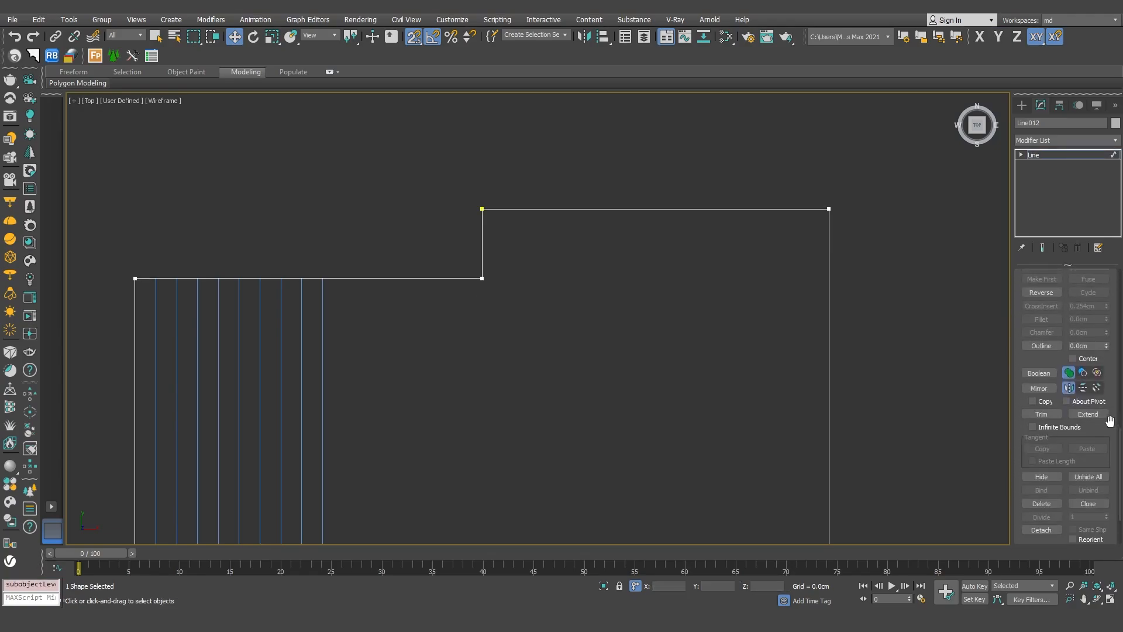
click(1084, 346)
text(2)
key(Return)
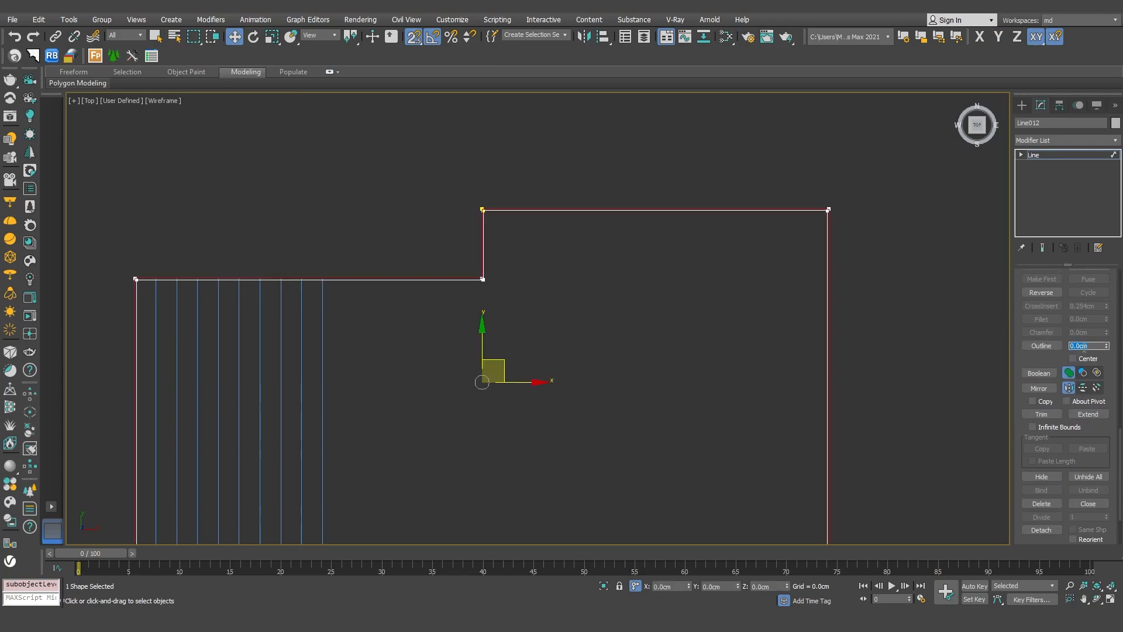
Extrude the outlined pool spline by -200 cm so the walls go down below ground
scroll(487, 234, up, 5)
key(p)
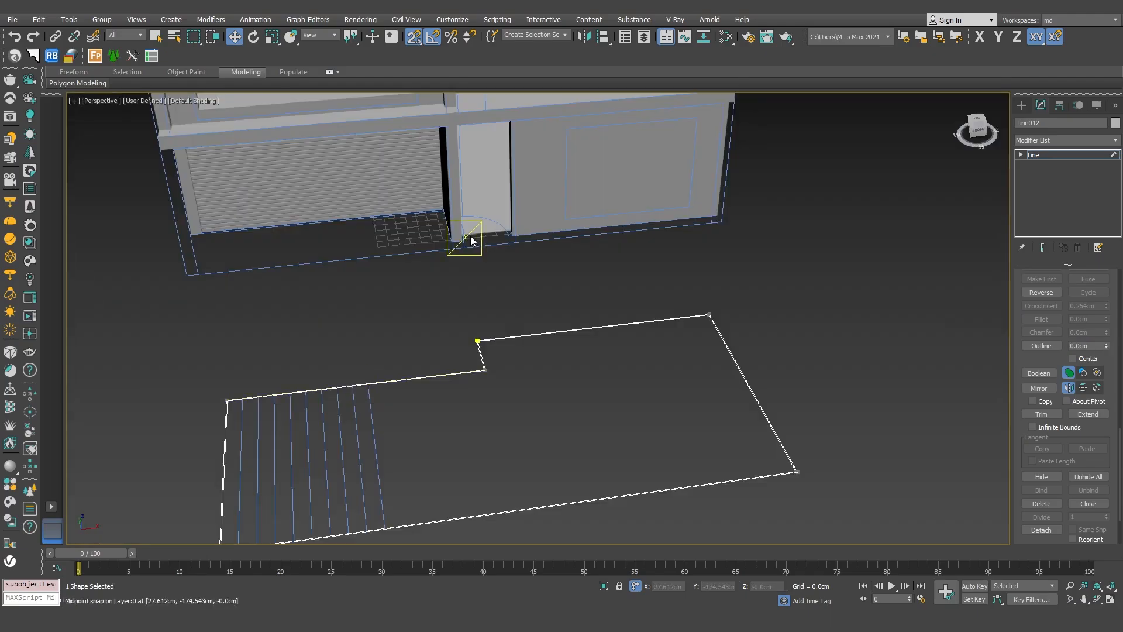
mouse_move(500, 287)
alt+middle_down()
mouse_move(487, 280)
mouse_move(502, 237)
alt+middle_up()
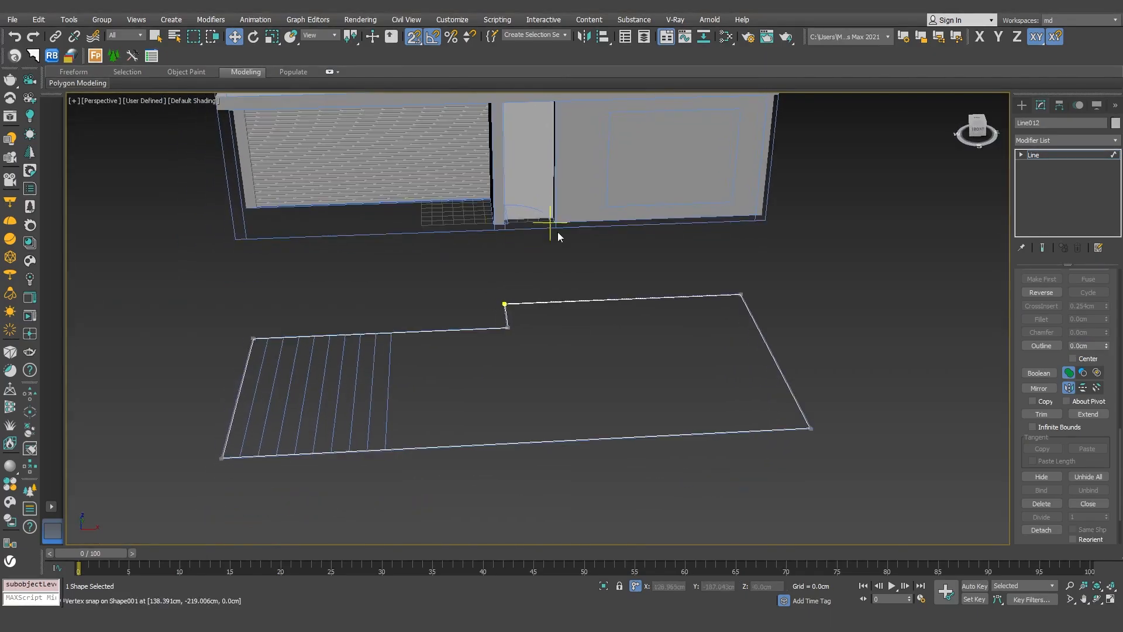
click(1048, 143)
text(ex)
key(Return)
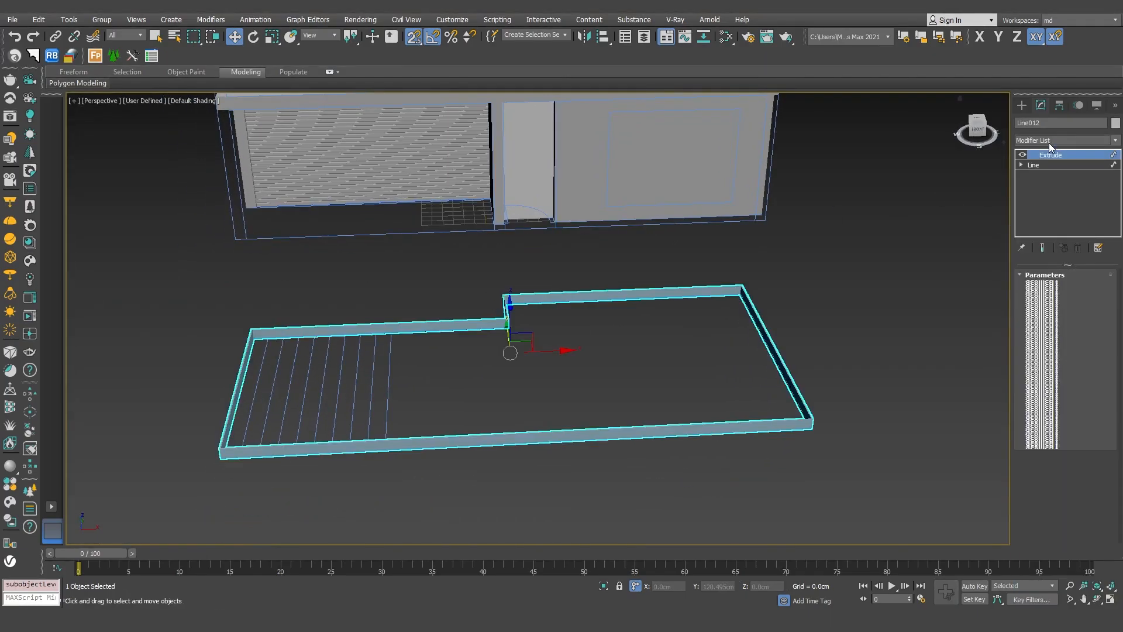
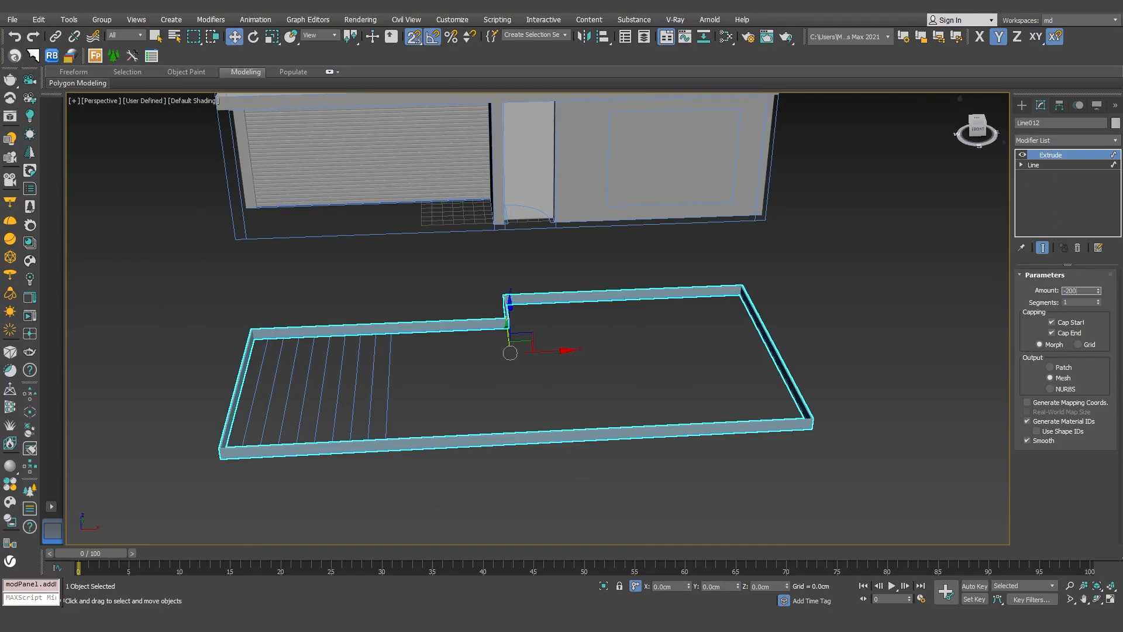
text(-200)
key(Return)
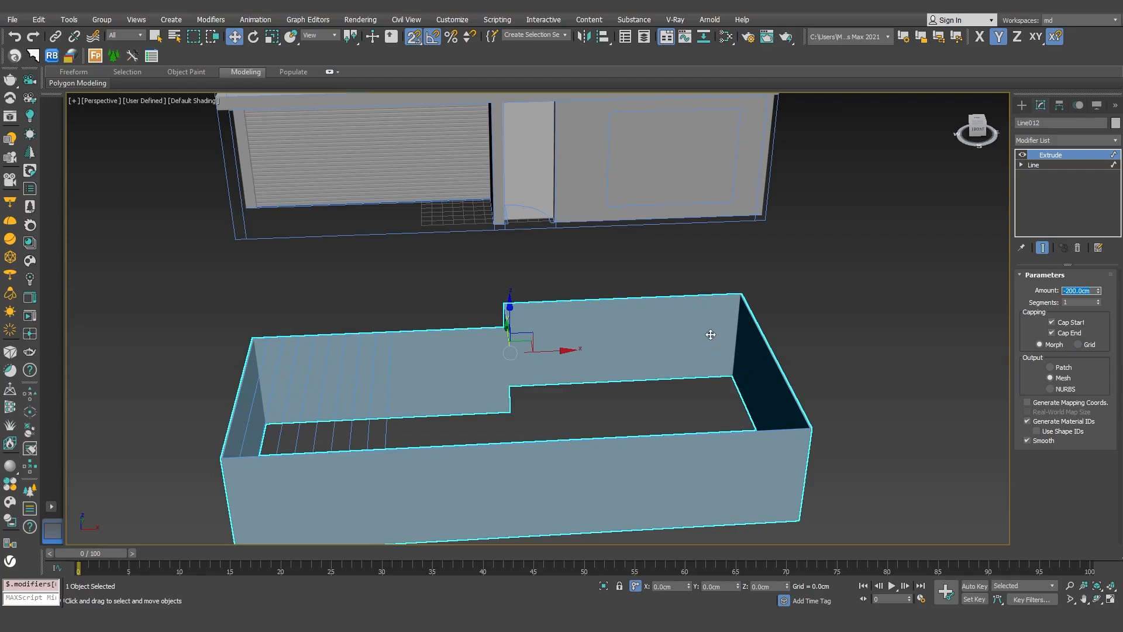
Create a box over the first stair tread inside the pool wall, 398 cm long, 28 cm wide and 20 cm high
alt+middle_drag(711, 333, 682, 371)
scroll(456, 346, up, 5)
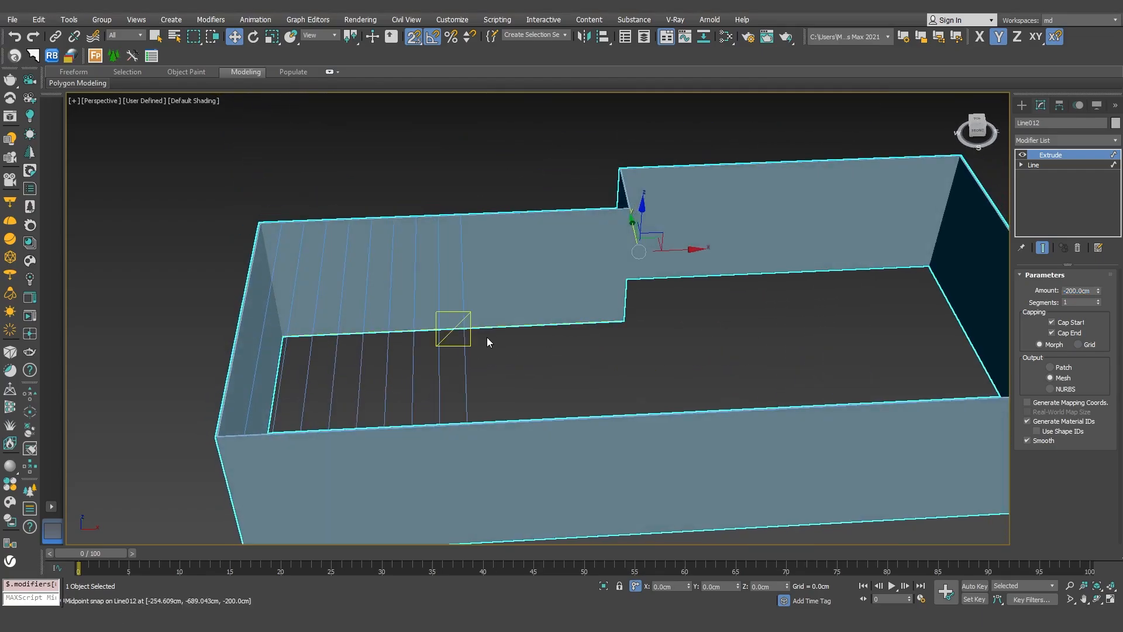
key(t)
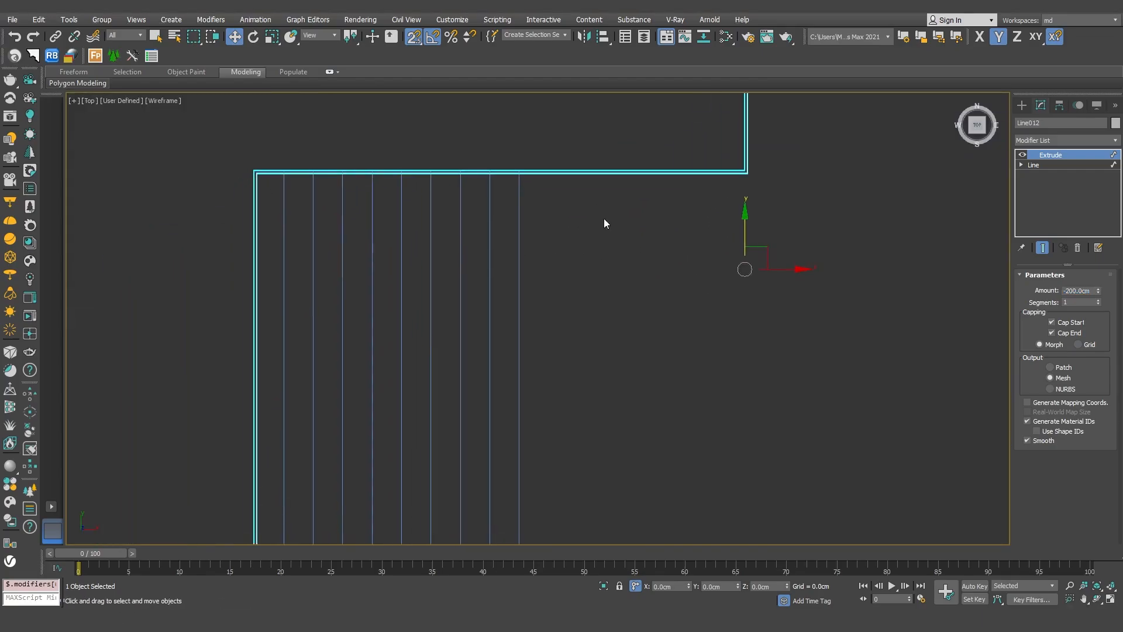
click(1023, 105)
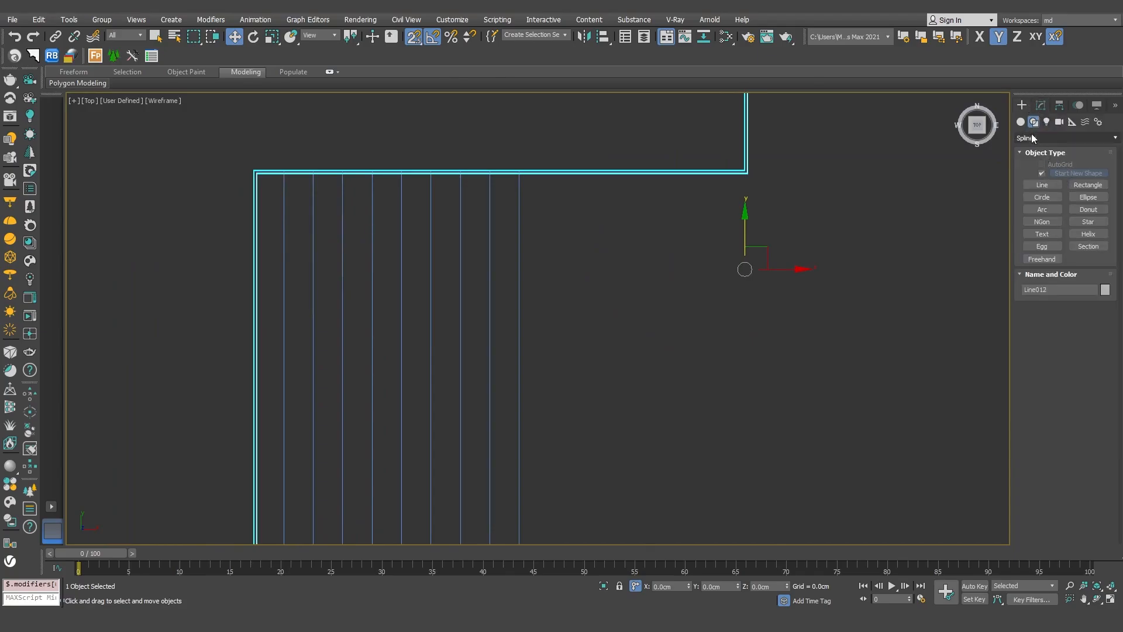
click(1022, 122)
click(1042, 176)
drag(283, 177, 276, 353)
middle_drag(276, 353, 332, 132)
drag(332, 132, 316, 361)
click(368, 309)
middle_drag(399, 302, 409, 423)
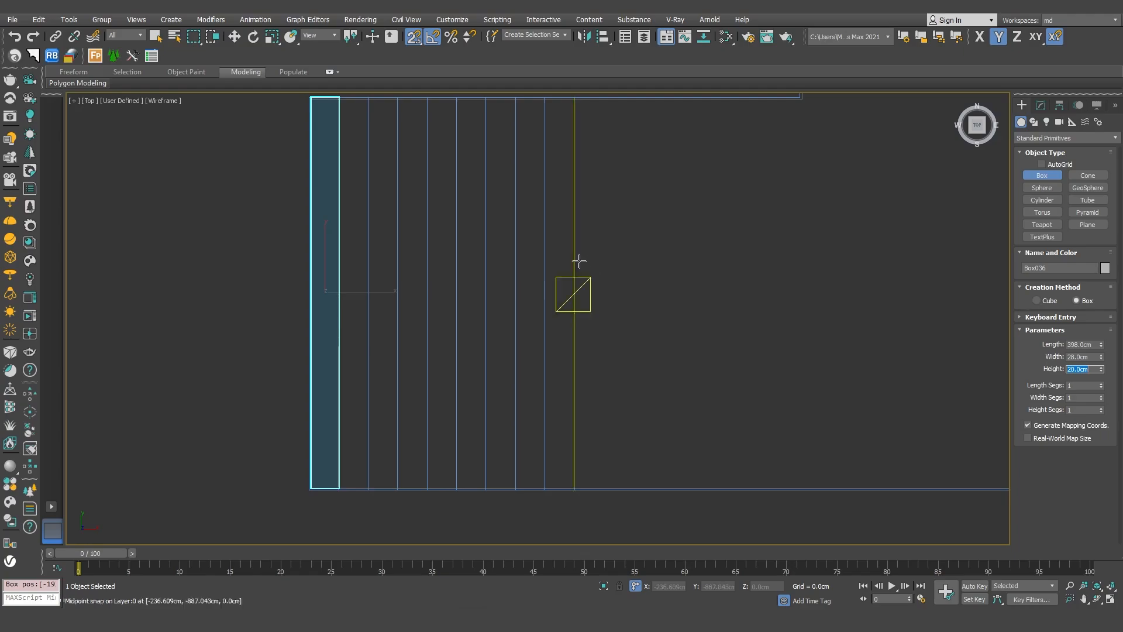
Copy the step box sideways by one tread spacing, with eight copies covering the remaining treads
middle_drag(606, 216, 601, 238)
key(w)
scroll(336, 165, up, 2)
middle_drag(335, 164, 355, 230)
scroll(376, 246, down, 1)
mouse_move(389, 448)
shift+mouse_down()
mouse_move(387, 176)
mouse_move(381, 189)
mouse_move(381, 199)
mouse_move(473, 167)
shift+mouse_up()
click(608, 360)
scroll(358, 168, up, 2)
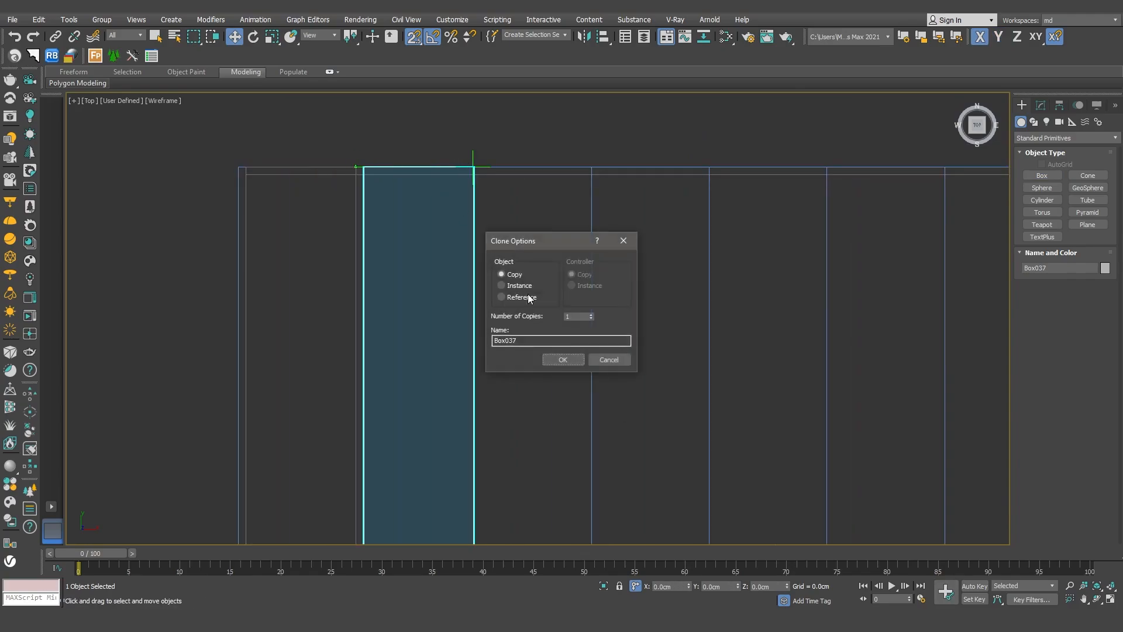
drag(592, 314, 591, 309)
click(563, 360)
scroll(711, 350, down, 5)
middle_drag(936, 375, 703, 304)
click(703, 303)
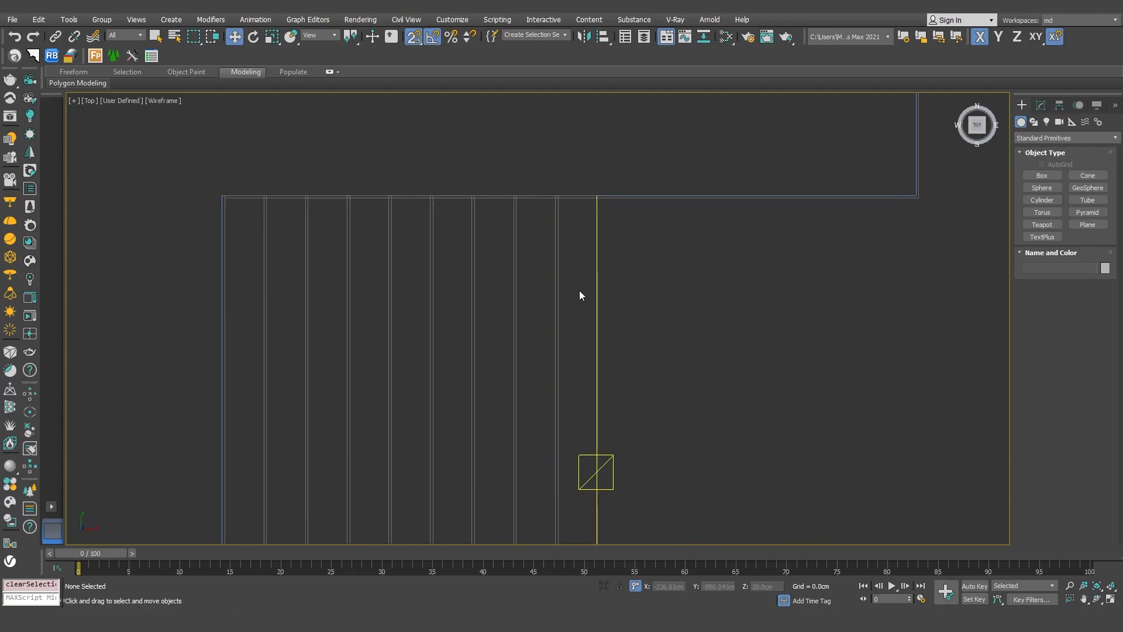
Lower the first step box at the pool's end wall in two 20 cm moves
key(p)
mouse_move(549, 296)
alt+middle_down()
mouse_move(504, 303)
mouse_move(458, 252)
mouse_move(404, 240)
alt+middle_up()
click(292, 251)
key(f)
scroll(493, 317, up, 2)
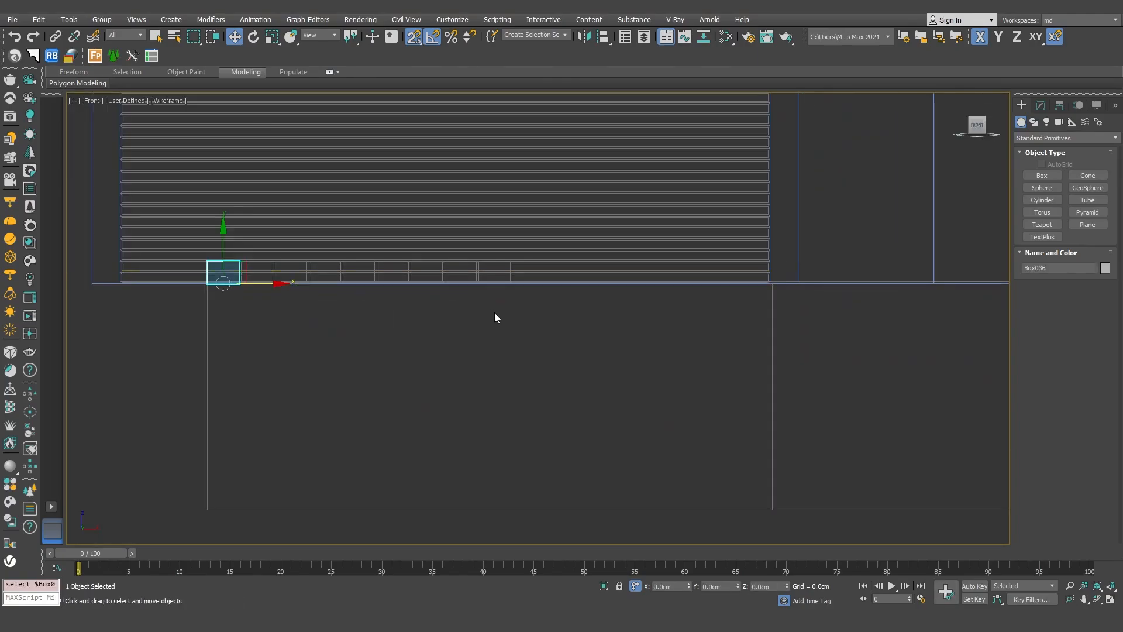
scroll(448, 329, up, 2)
middle_drag(278, 326, 394, 308)
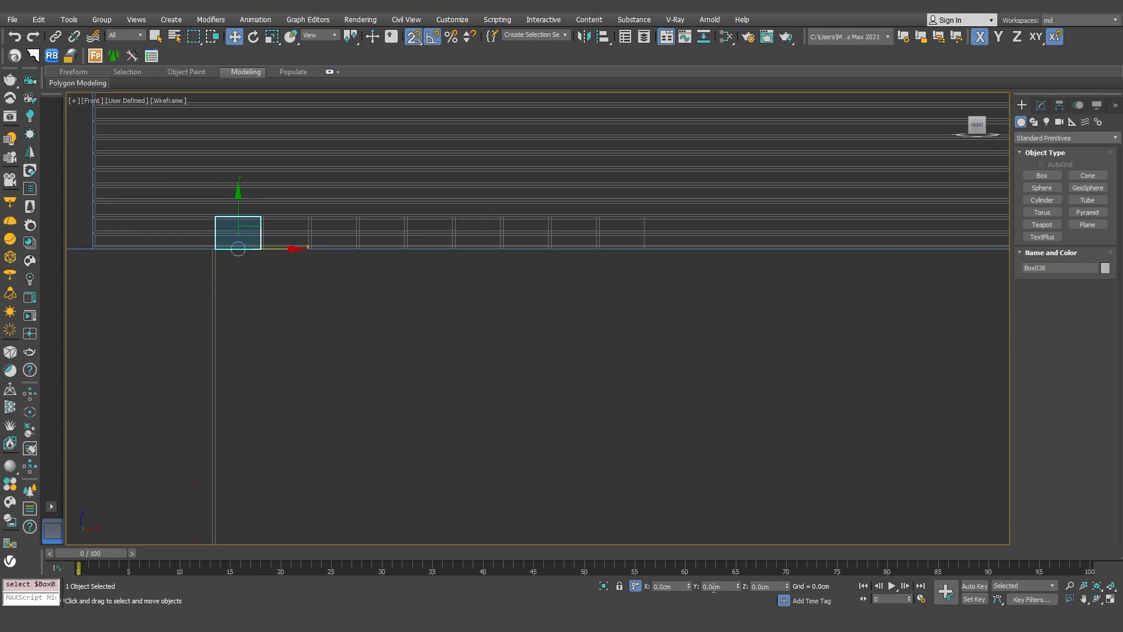
key(Return)
click(286, 235)
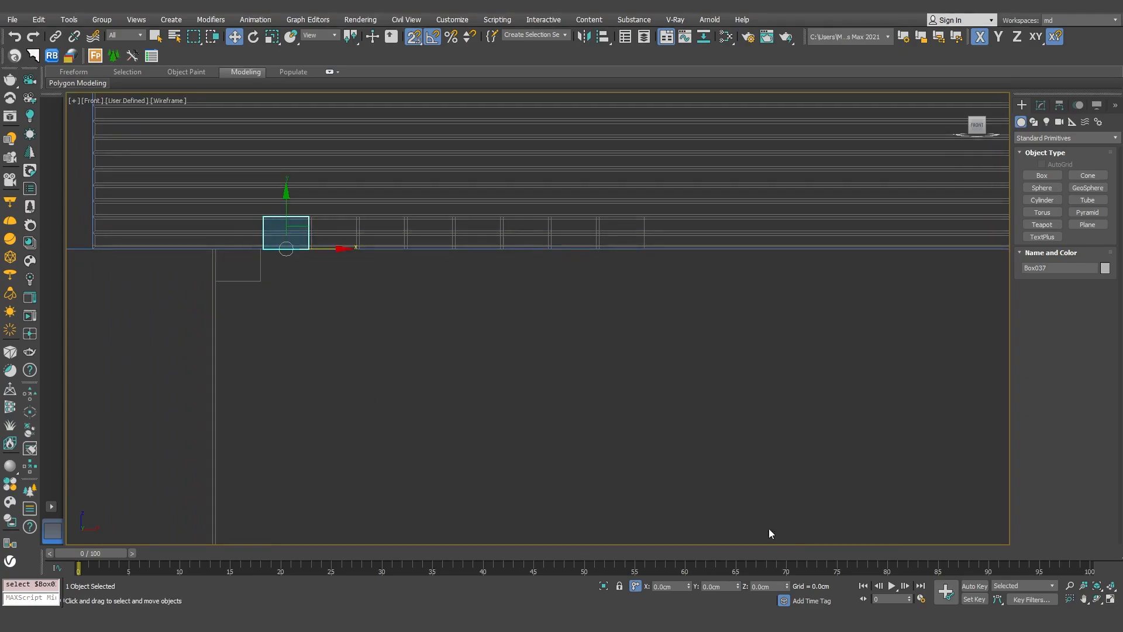
click(254, 276)
text(-20)
key(Return)
Lower the second step box by 60 cm, the third by 80 cm and the fourth by 100 cm
click(263, 235)
text(-60)
key(Return)
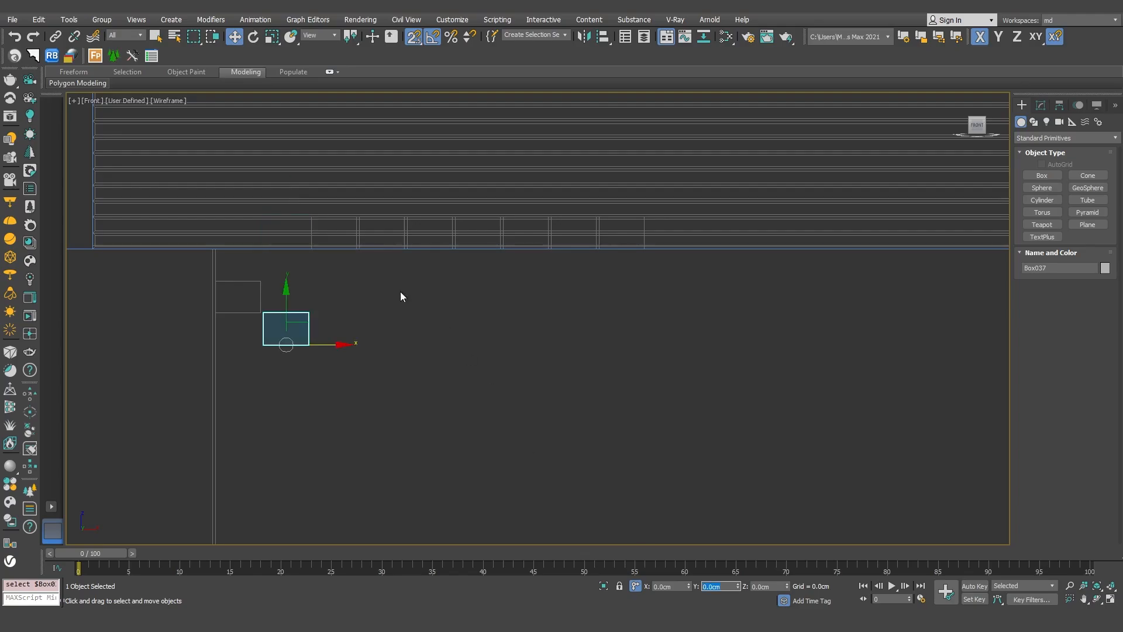
click(331, 234)
text(-80)
key(Return)
click(381, 233)
text(-100)
key(Return)
Lower the fifth step box by 120 cm, the sixth by 140 cm and the seventh to one step below it
click(430, 233)
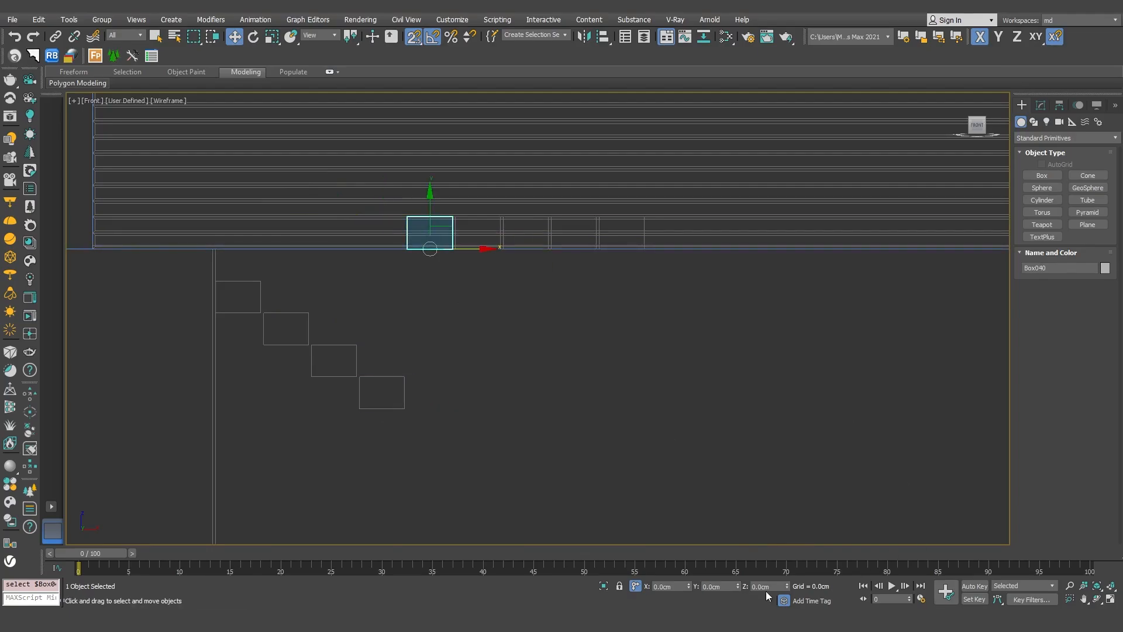
text(-120)
key(Return)
click(478, 233)
text(s-140)
key(Return)
click(505, 234)
key(Return)
Lower the eighth step box by 180 cm and the ninth by 200 cm to finish the staircase, and deselect
click(573, 233)
click(717, 586)
text(-180)
key(Return)
click(601, 230)
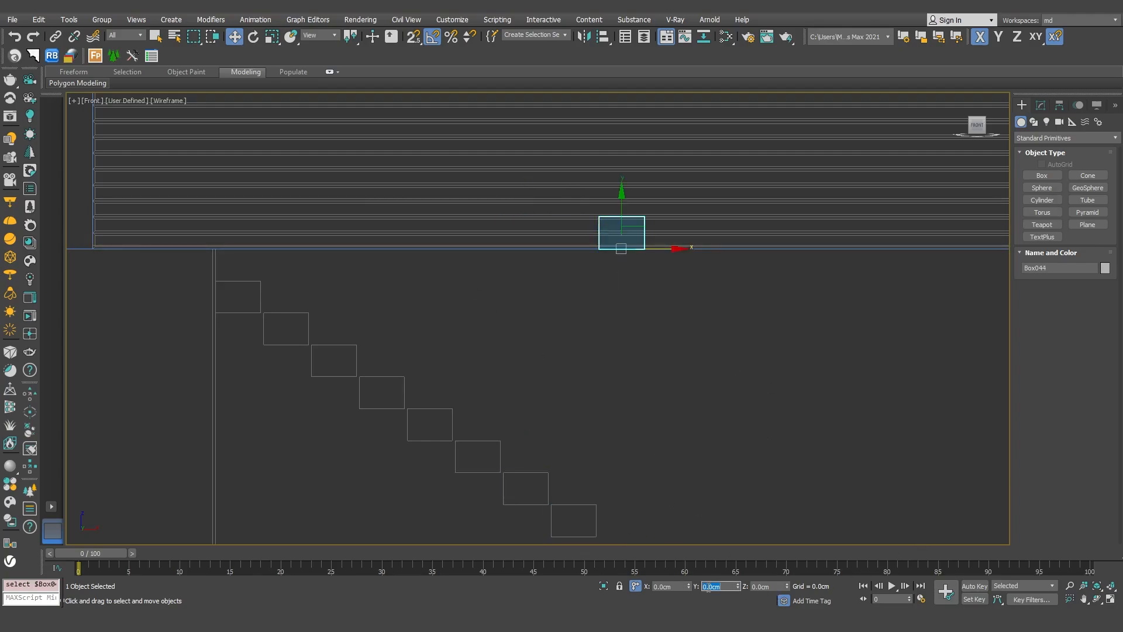
text(-200)
key(Return)
click(700, 404)
middle_drag(700, 403, 655, 336)
scroll(631, 405, down, 3)
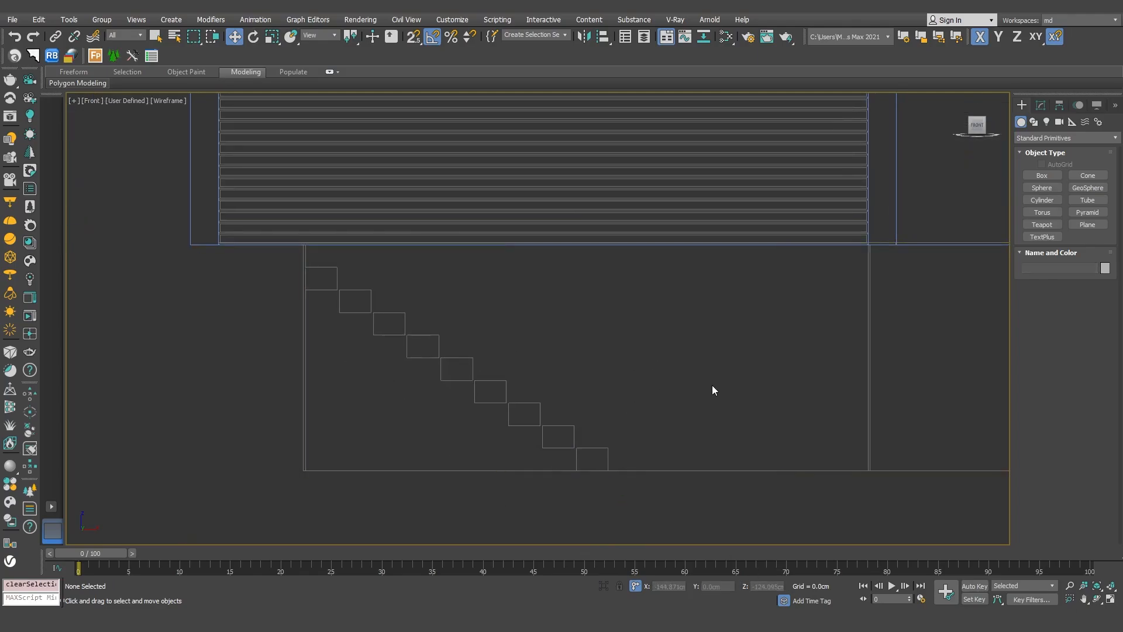
key(p)
scroll(696, 388, down, 4)
mouse_move(697, 387)
alt+middle_down()
mouse_move(724, 388)
mouse_move(713, 471)
alt+middle_up()
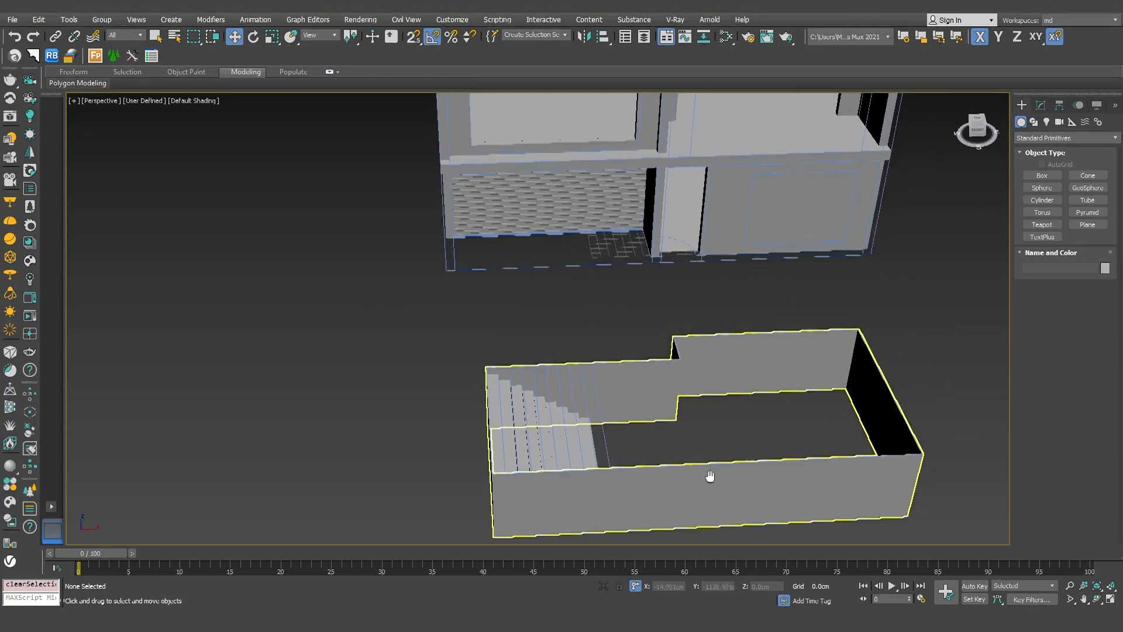
Trace the inner corners of the pool walls with a snapped Line from above and close the spline
key(t)
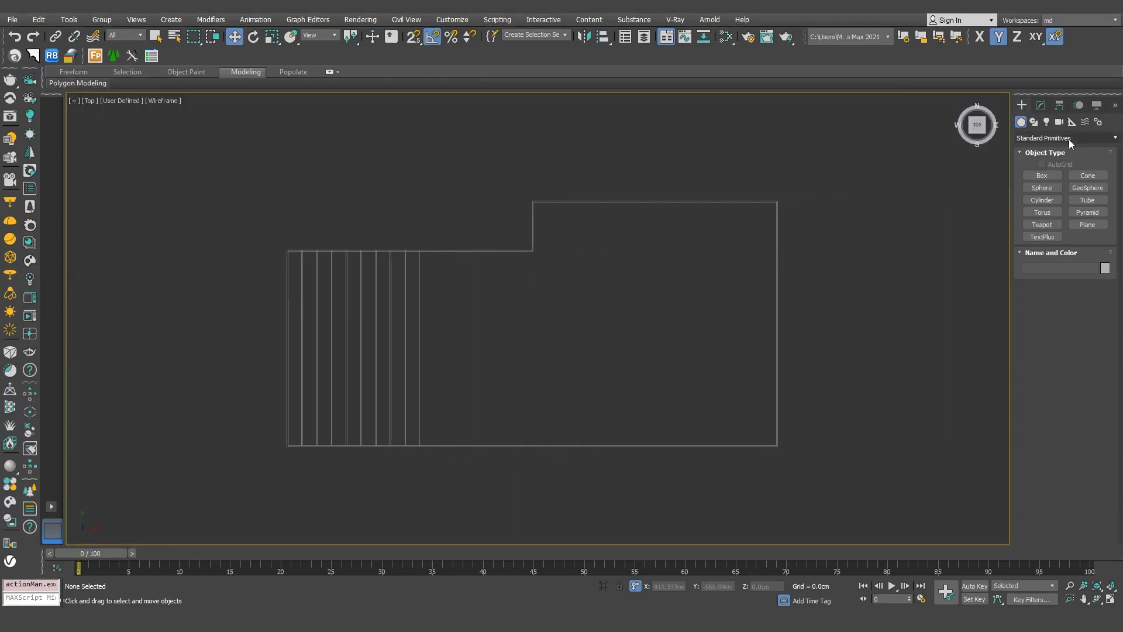
click(1039, 106)
click(1024, 106)
click(1034, 126)
click(1042, 184)
scroll(766, 228, up, 3)
click(784, 179)
click(301, 177)
click(305, 277)
middle_drag(83, 289, 580, 273)
scroll(325, 262, up, 2)
click(287, 255)
scroll(316, 311, down, 3)
middle_drag(322, 350, 349, 181)
scroll(321, 403, up, 3)
click(362, 390)
middle_drag(854, 362, 87, 369)
click(614, 392)
middle_drag(608, 386, 624, 541)
scroll(654, 127, down, 4)
middle_drag(654, 127, 654, 293)
scroll(644, 161, up, 5)
click(642, 126)
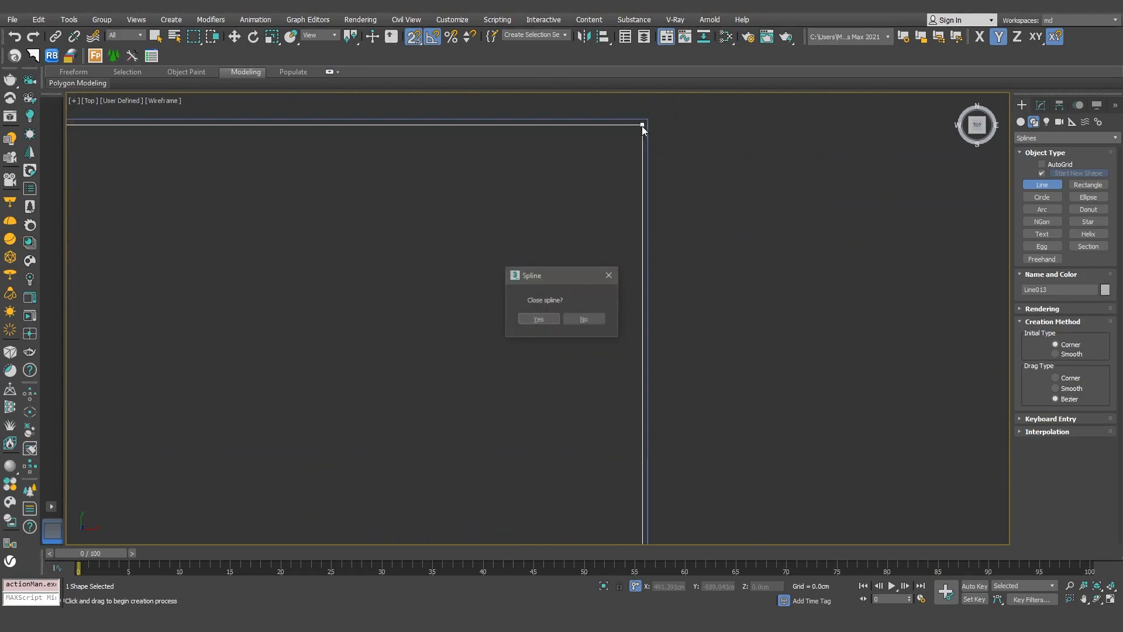
click(538, 319)
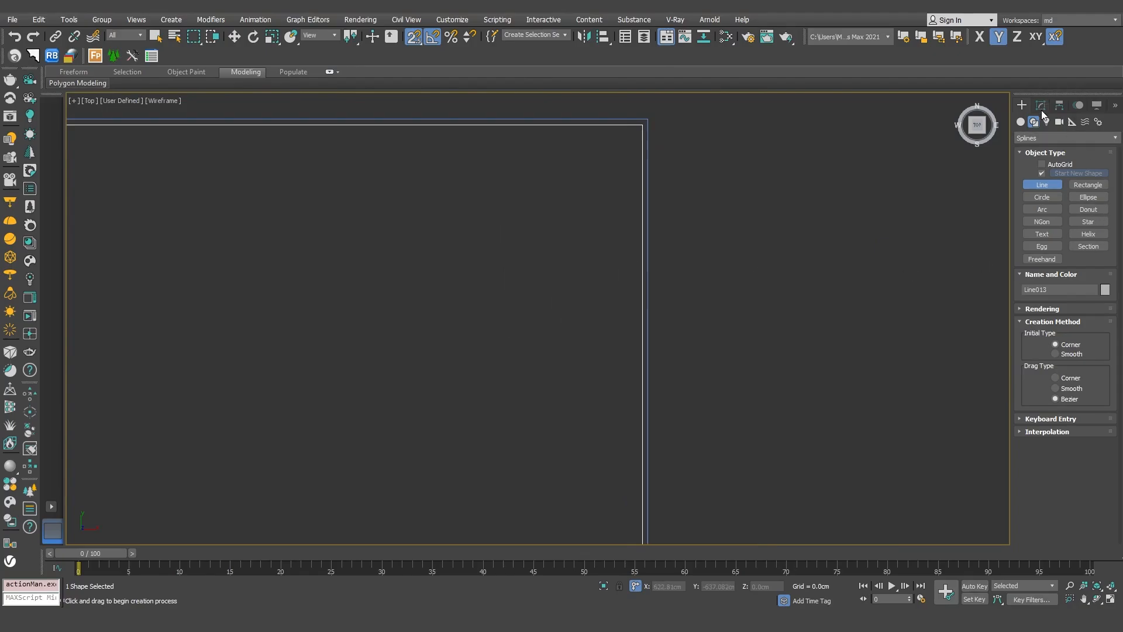
Add an Extrude modifier to the closed pool outline with an amount of 2 cm and deselect it
click(1041, 108)
click(1057, 140)
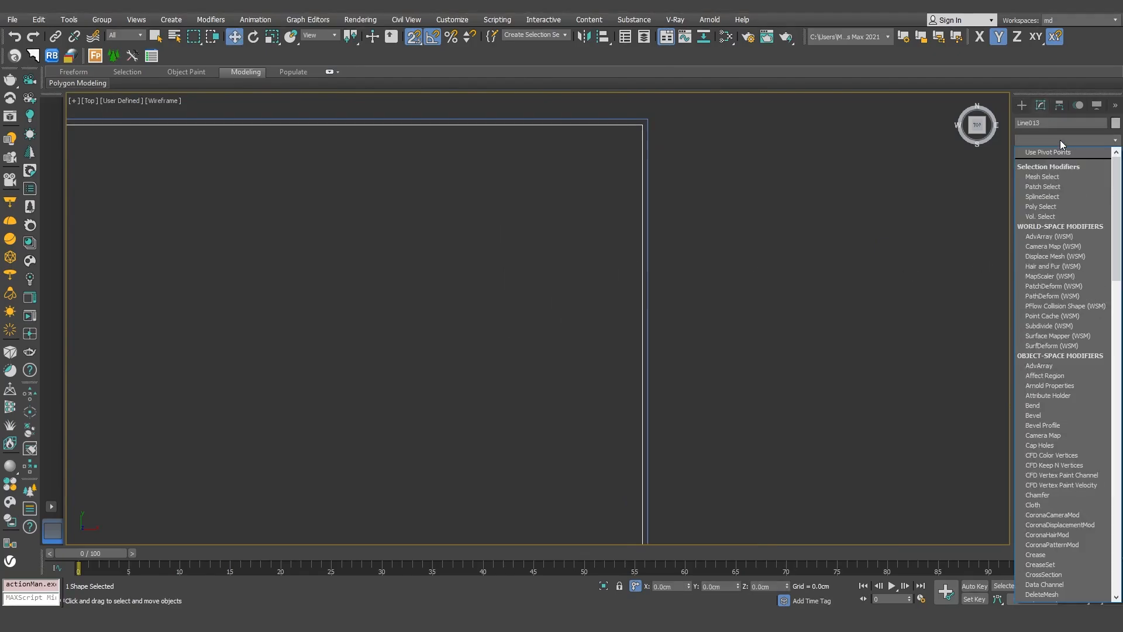
scroll(1060, 139, down, 1)
key(e)
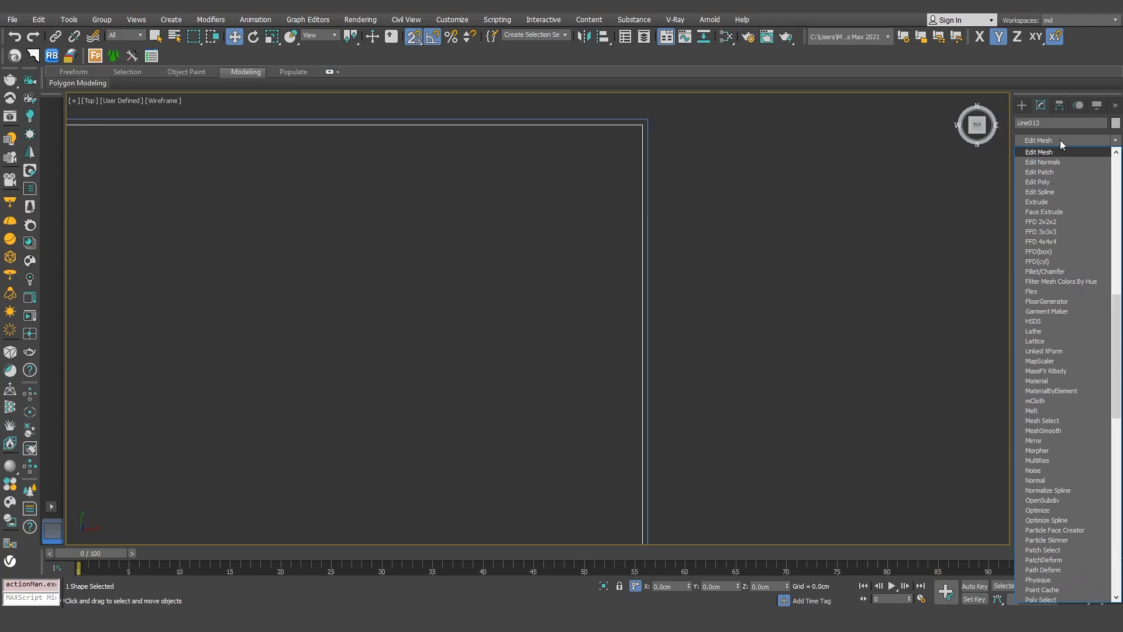
key(x)
key(e)
key(x)
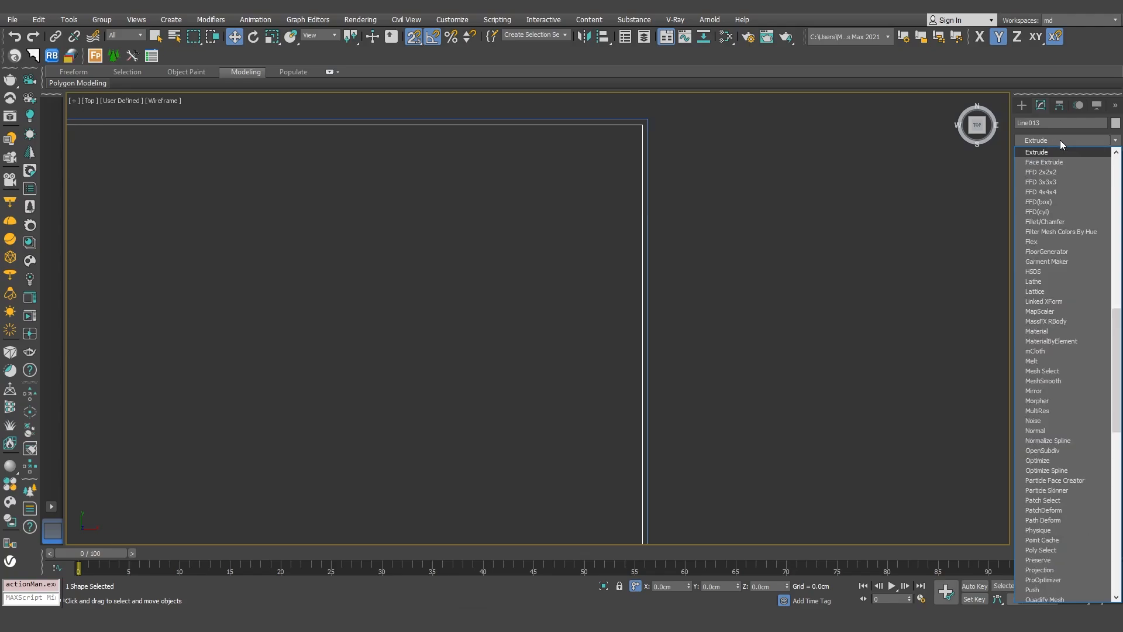
key(Return)
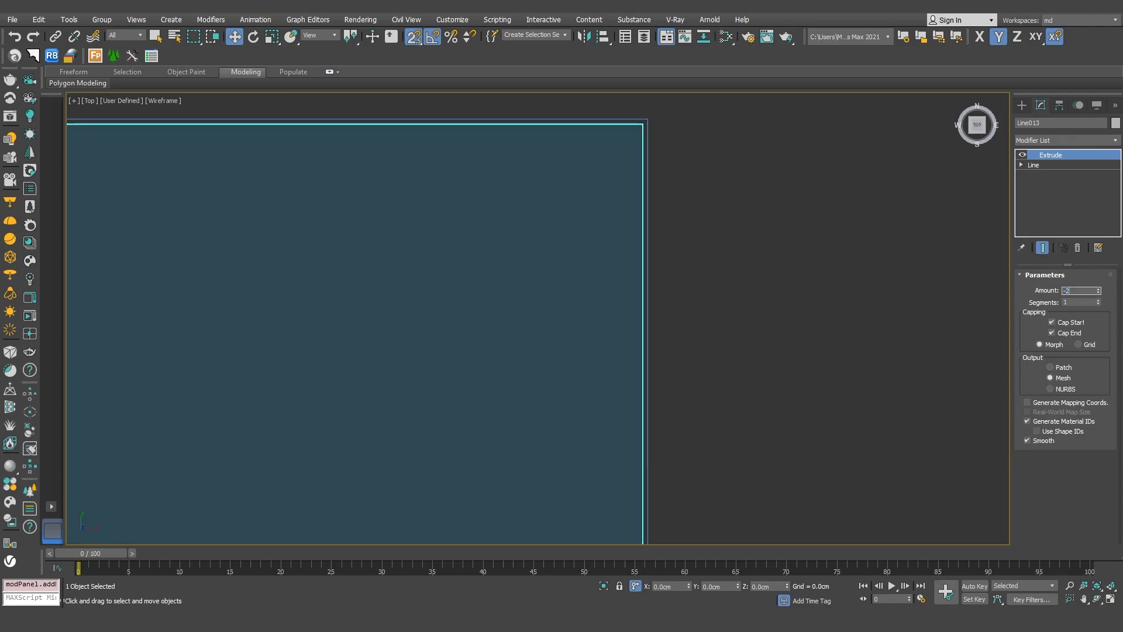
key(Return)
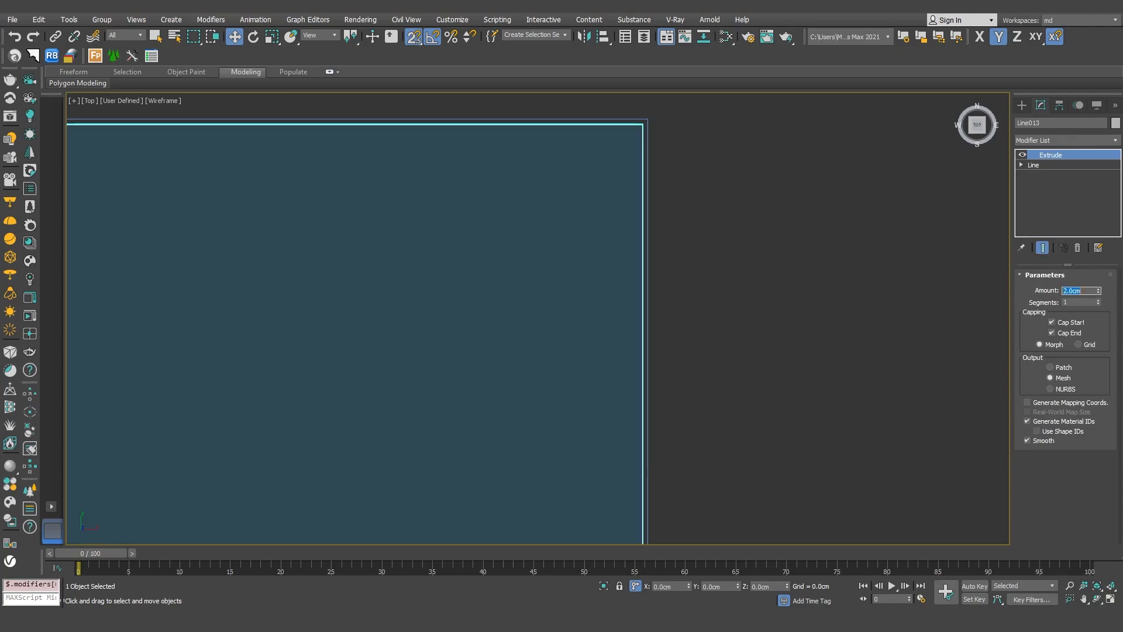
click(815, 246)
Lower the thin slab to the bottom of the pool walls at -200 cm to form the pool floor
key(p)
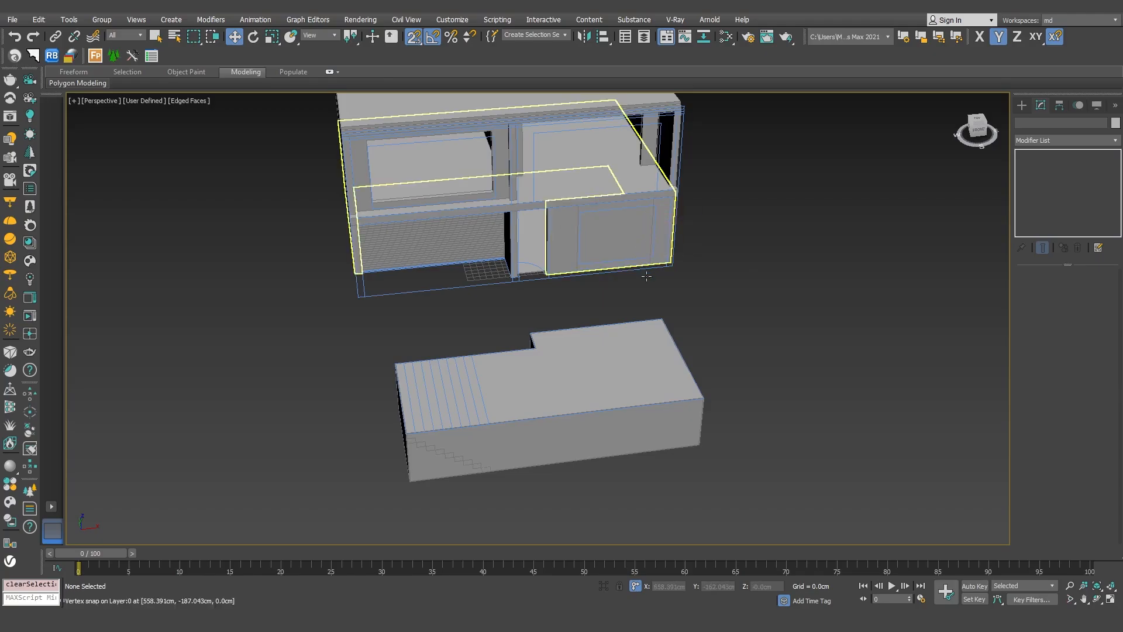
click(607, 366)
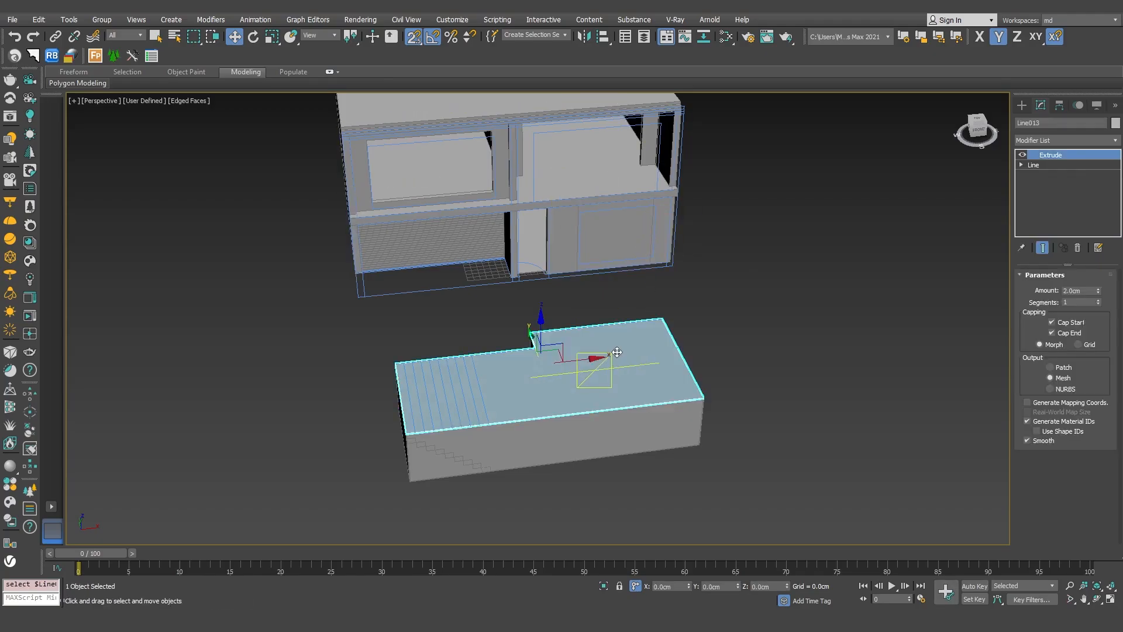
alt+middle_drag(621, 471, 601, 423)
scroll(572, 443, up, 3)
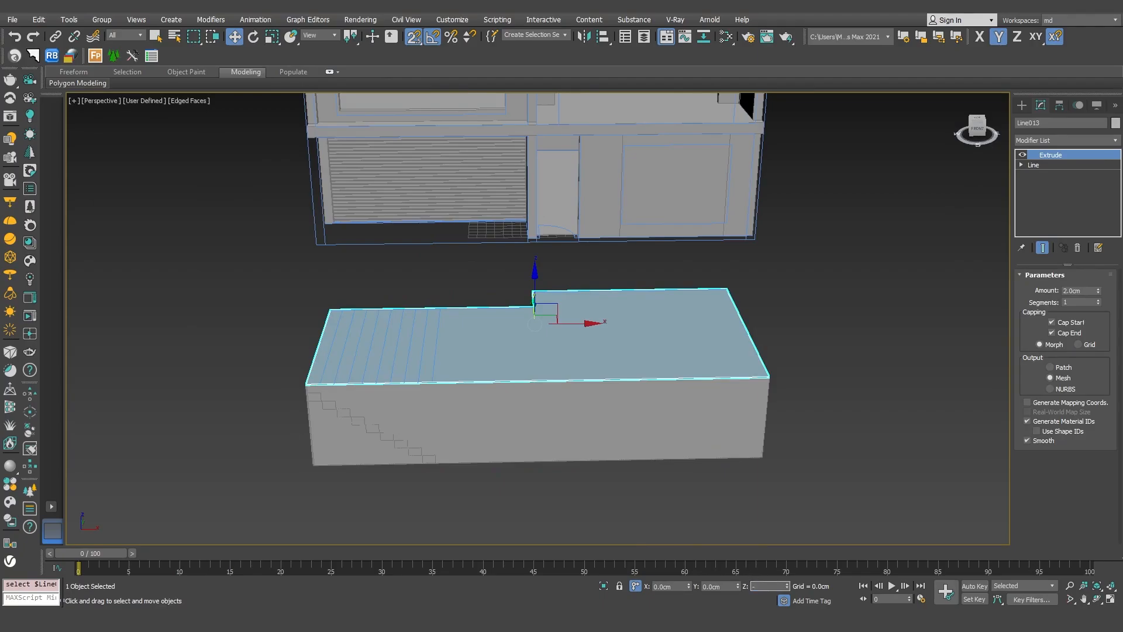
key(Return)
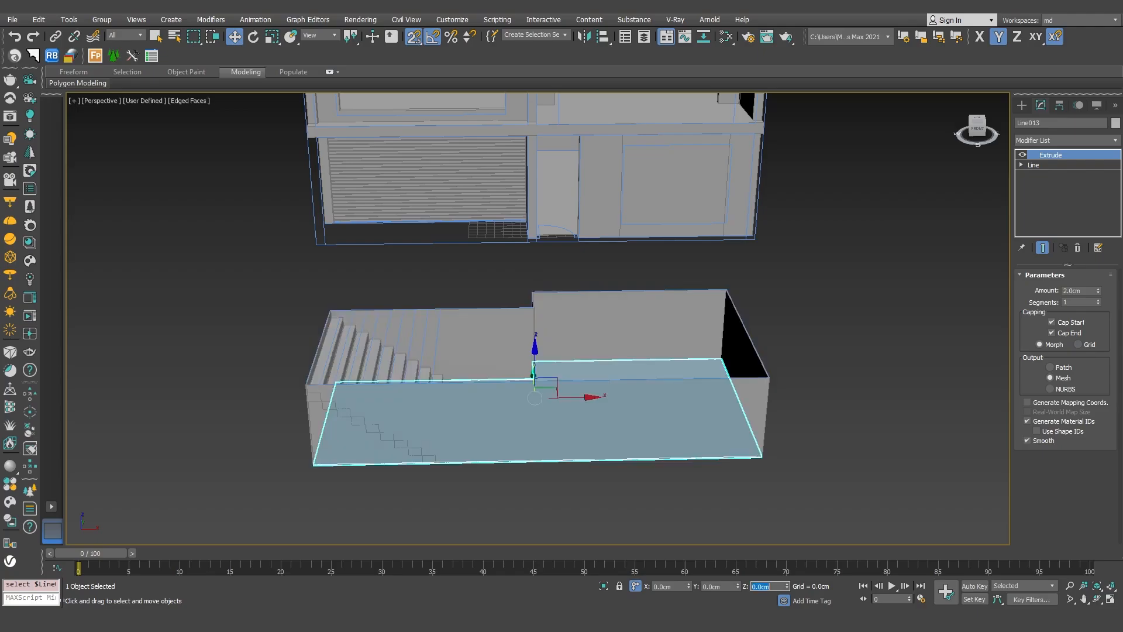
alt+middle_drag(587, 462, 592, 486)
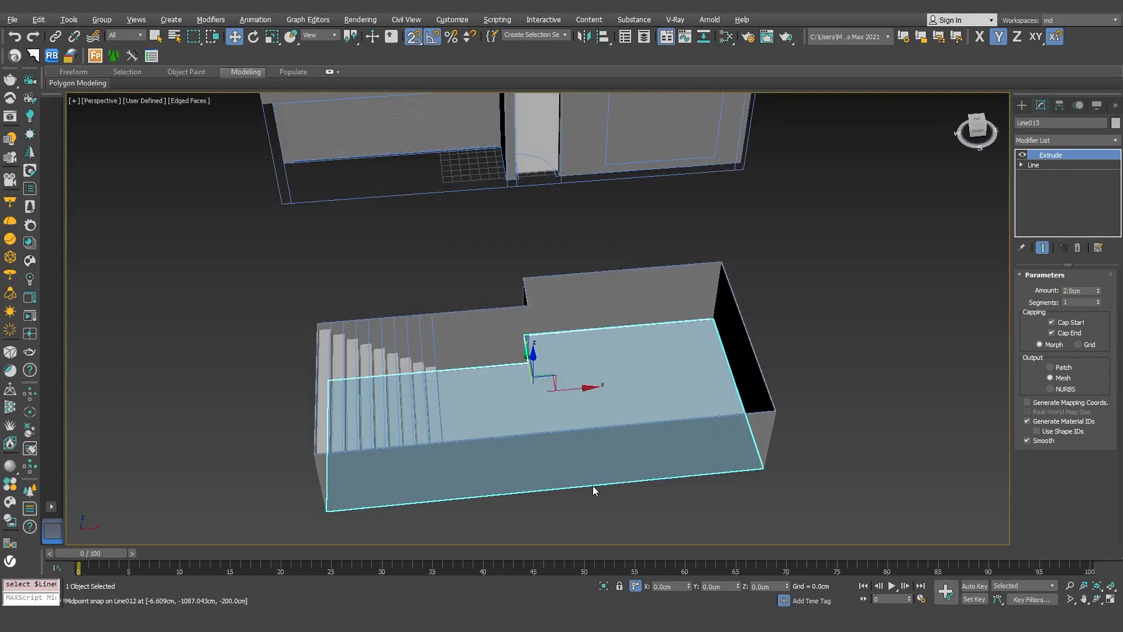
click(808, 306)
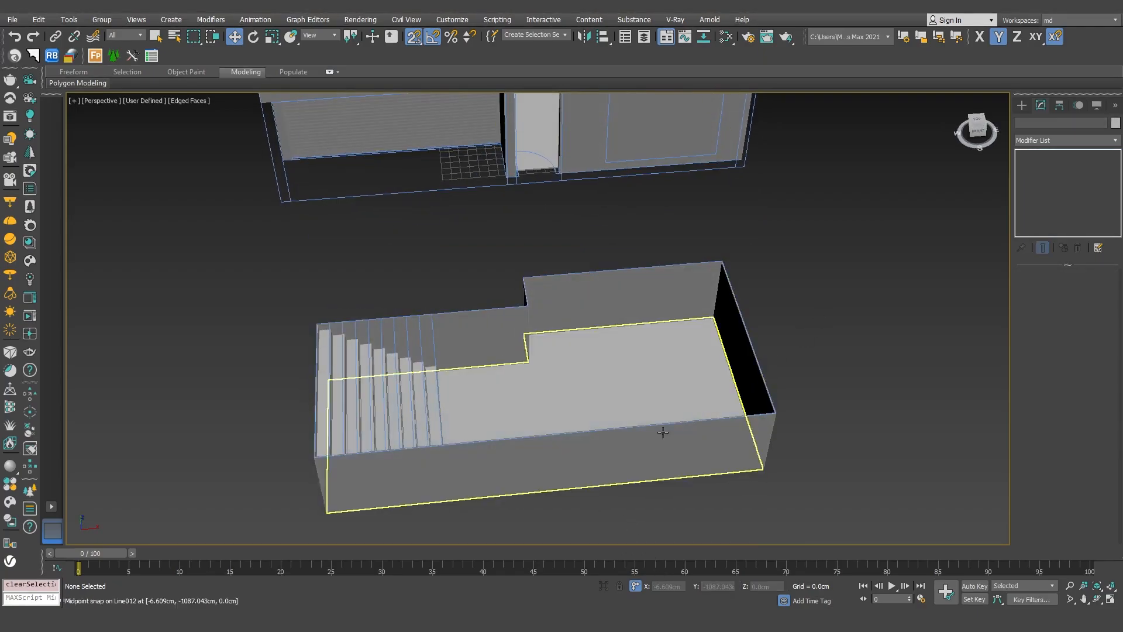
Make a copy of the pool floor slab above it and set the copy's extrusion amount to 220 cm
alt+middle_drag(567, 395, 566, 383)
click(567, 383)
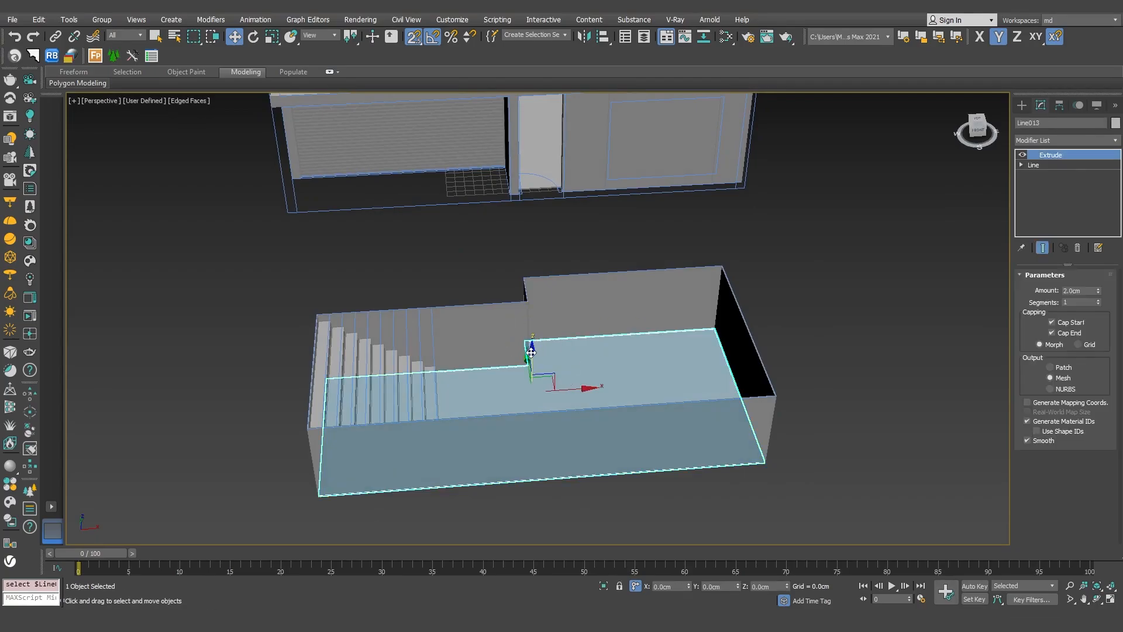
mouse_move(531, 351)
shift+mouse_down()
mouse_move(550, 333)
mouse_move(632, 309)
shift+mouse_up()
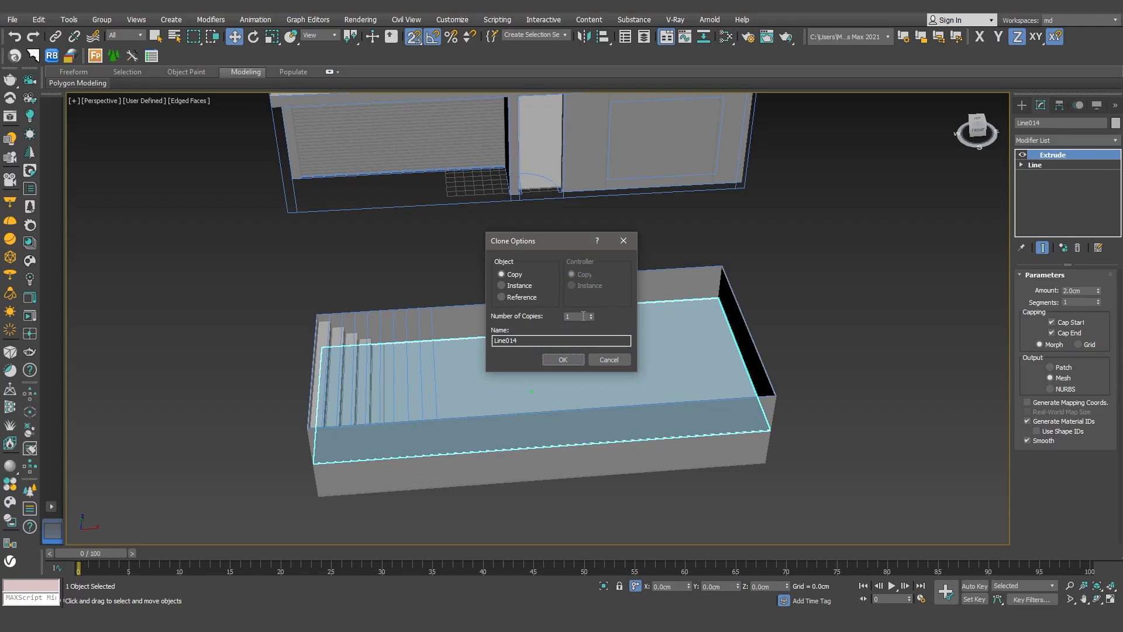
click(563, 360)
double_click(1082, 290)
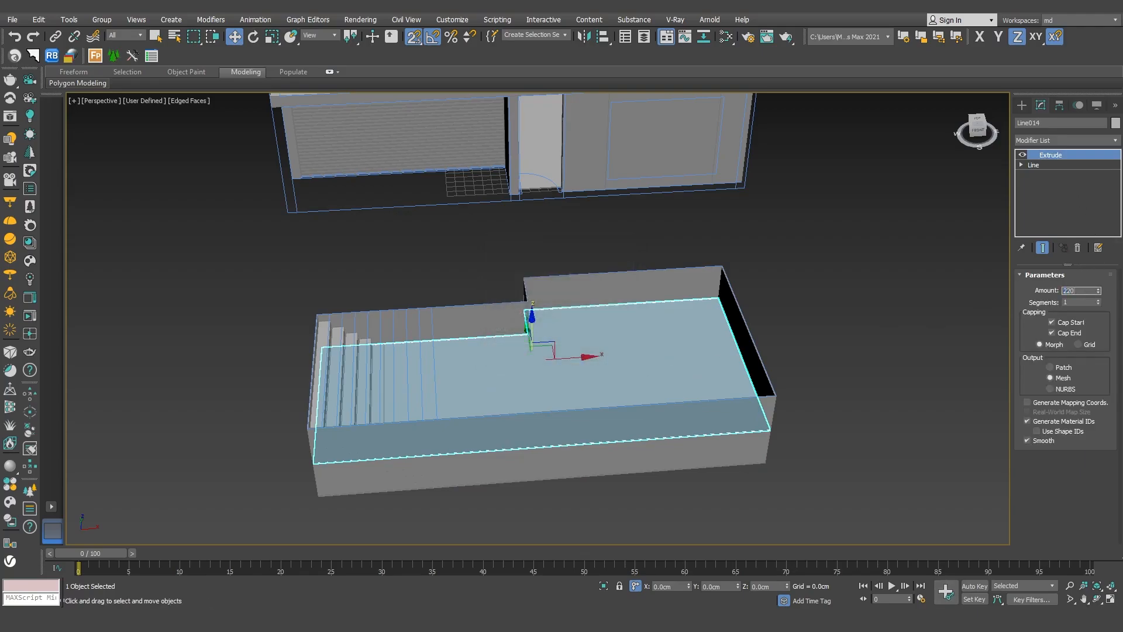
key(Return)
alt+middle_drag(573, 346, 562, 332)
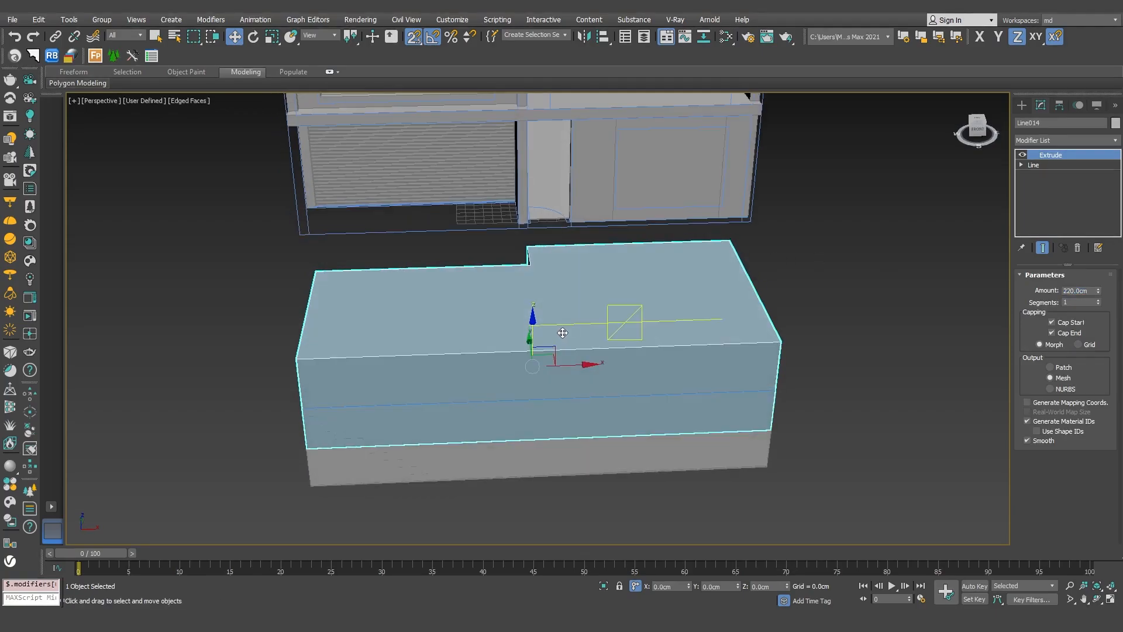
In the Front view, lower the 220 cm block with snapping until its base meets the pool floor slab, and deselect it
key(f)
key(z)
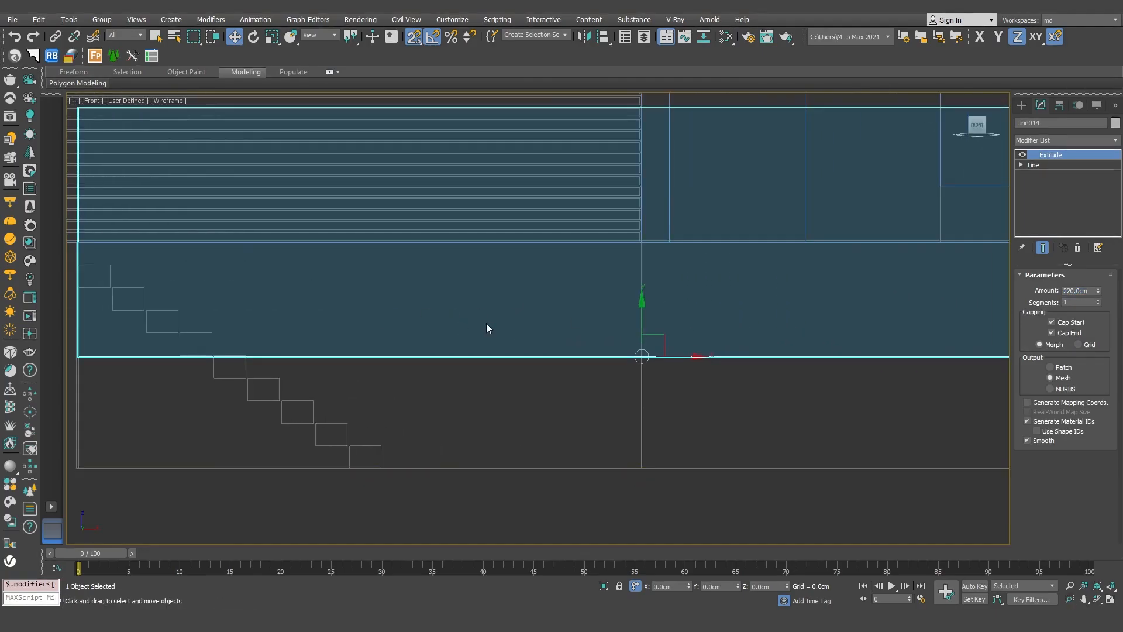
drag(643, 307, 644, 462)
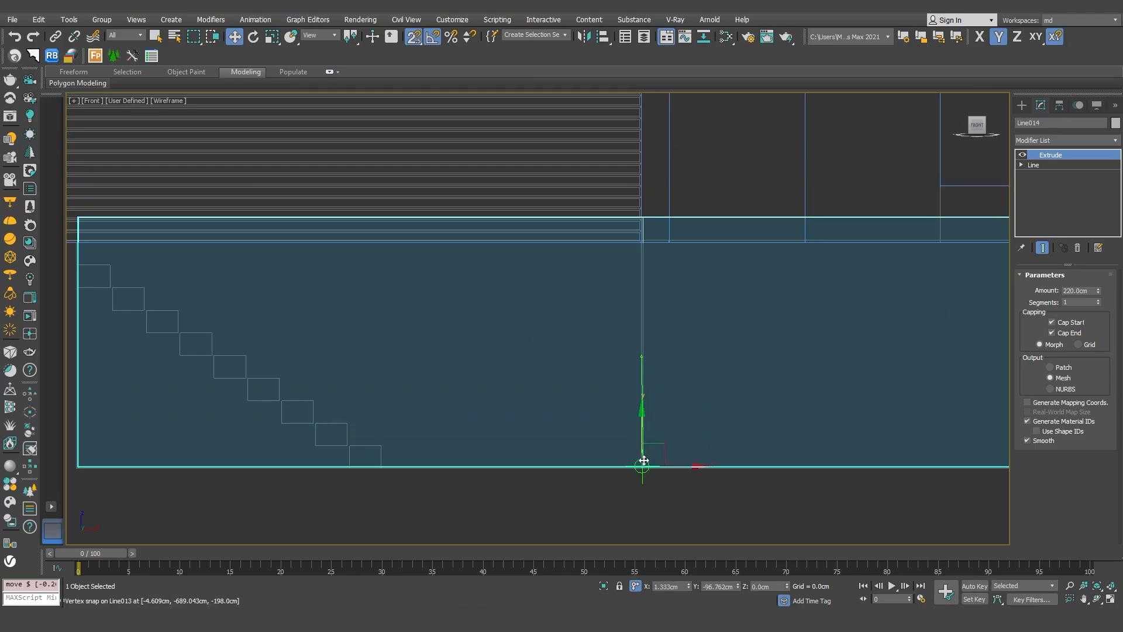
click(659, 328)
key(p)
scroll(675, 328, down, 3)
alt+middle_drag(660, 328, 677, 366)
Draw a ground plane from above around the house and pool, about 2227 cm long and 1879 cm wide
click(1022, 106)
click(1021, 121)
click(1088, 224)
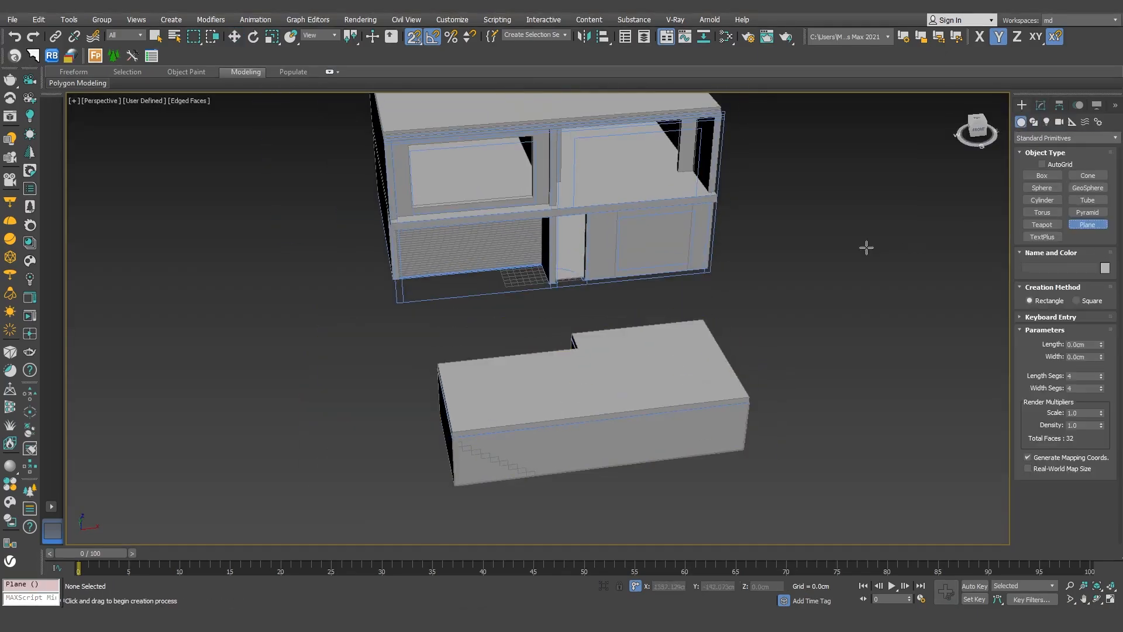
scroll(883, 244, down, 3)
key(t)
scroll(760, 317, down, 6)
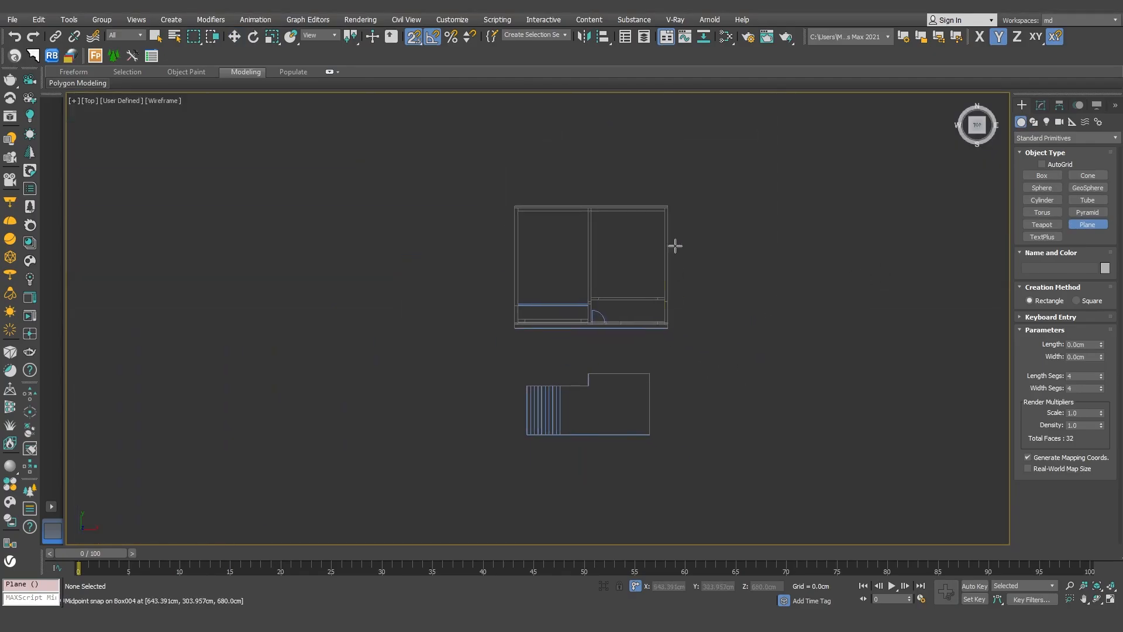
drag(704, 183, 474, 457)
key(s)
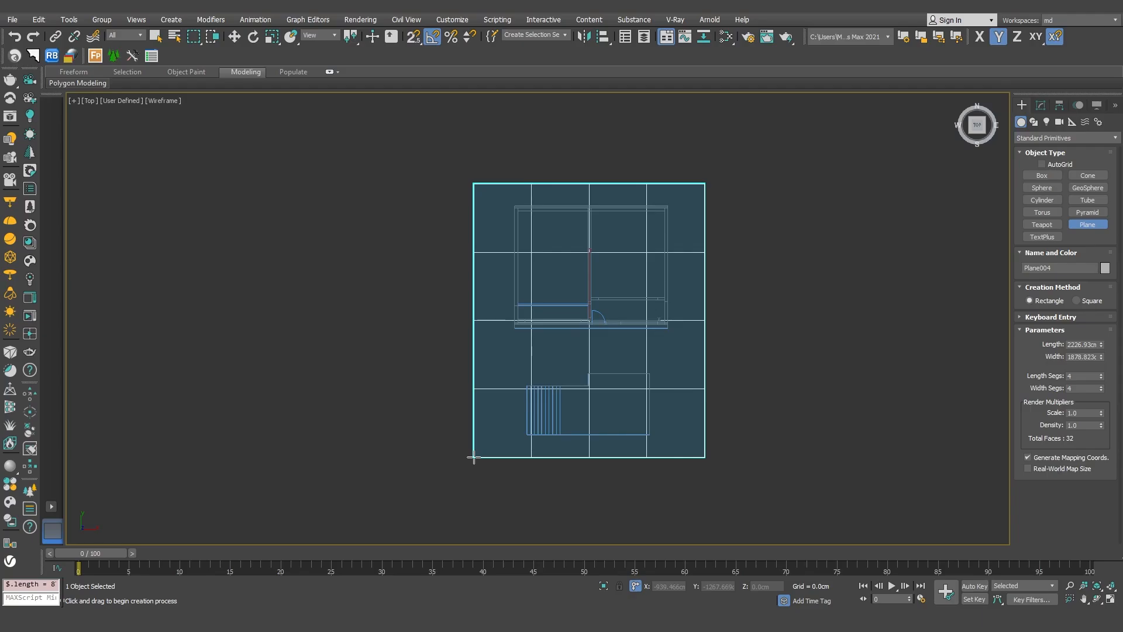
key(p)
alt+middle_drag(697, 341, 781, 331)
scroll(798, 329, up, 5)
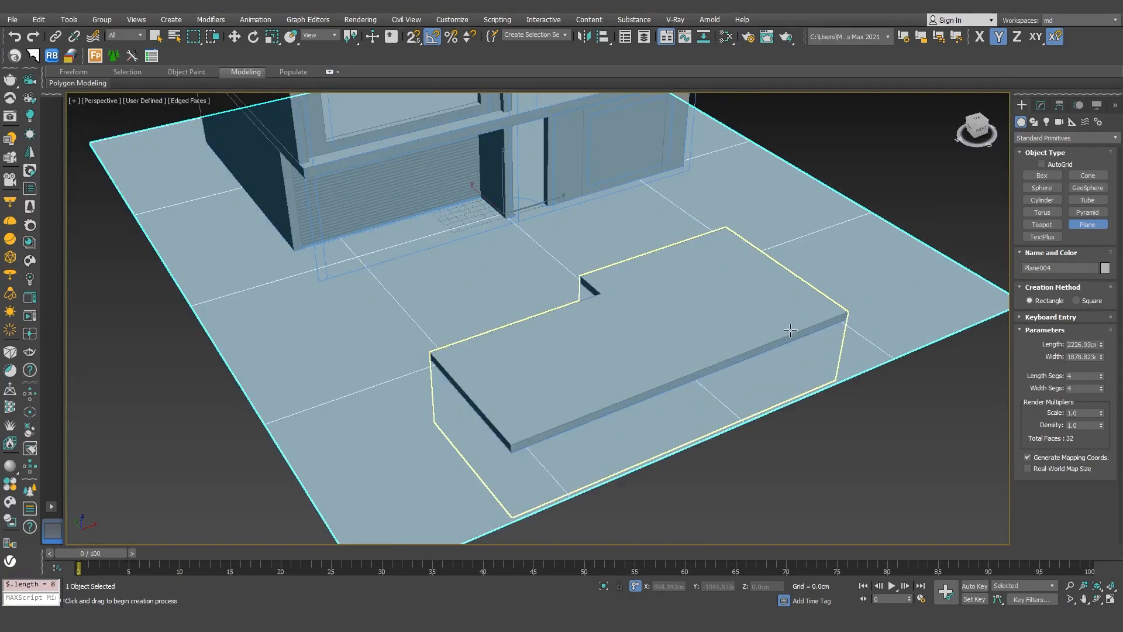
scroll(724, 323, down, 5)
Increase the ground plane's length to about 2472 cm and shift the plane toward the pool side
drag(1101, 344, 1099, 335)
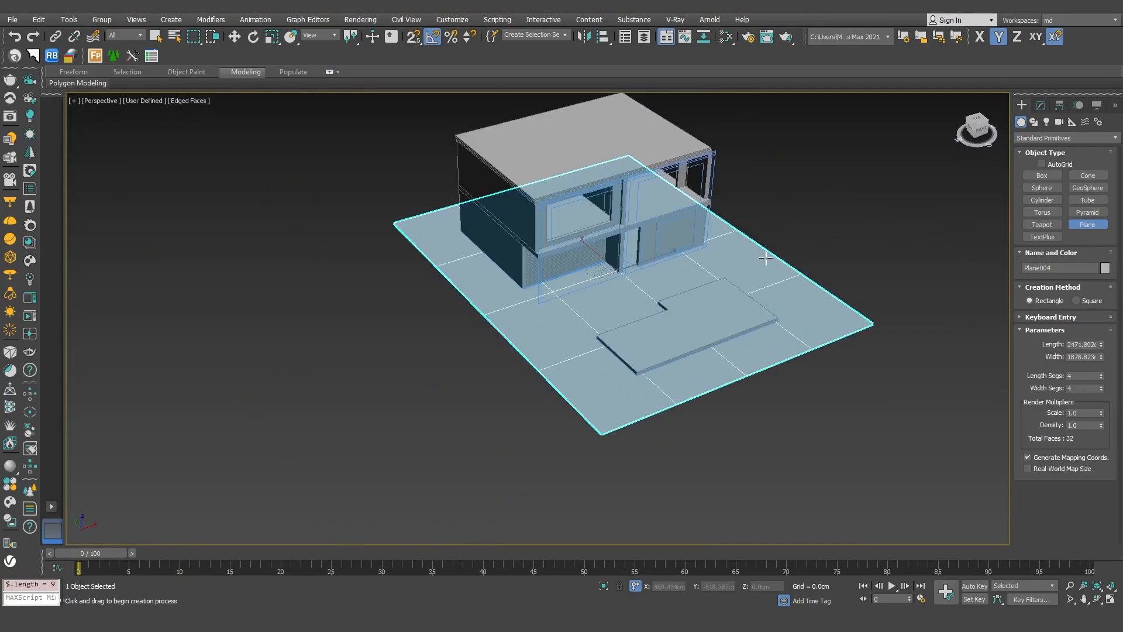
key(w)
drag(592, 251, 599, 260)
click(745, 322)
scroll(755, 307, up, 3)
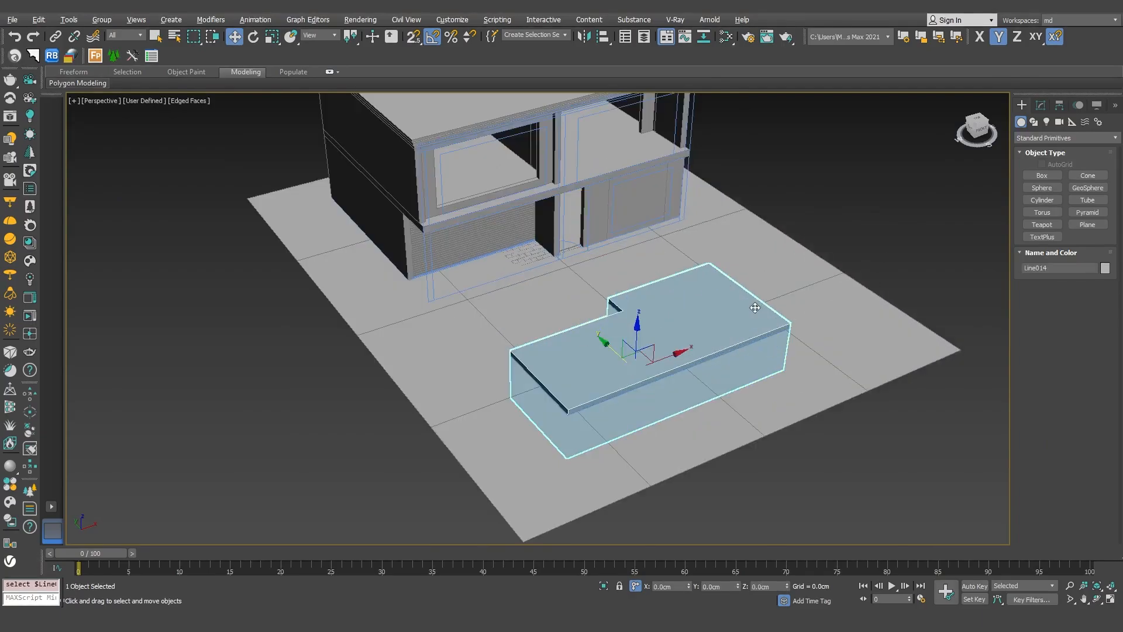
scroll(755, 308, down, 3)
Subtract the pool-shaped block from the ground plane with ProBoolean, end picking and deselect the plane
click(815, 281)
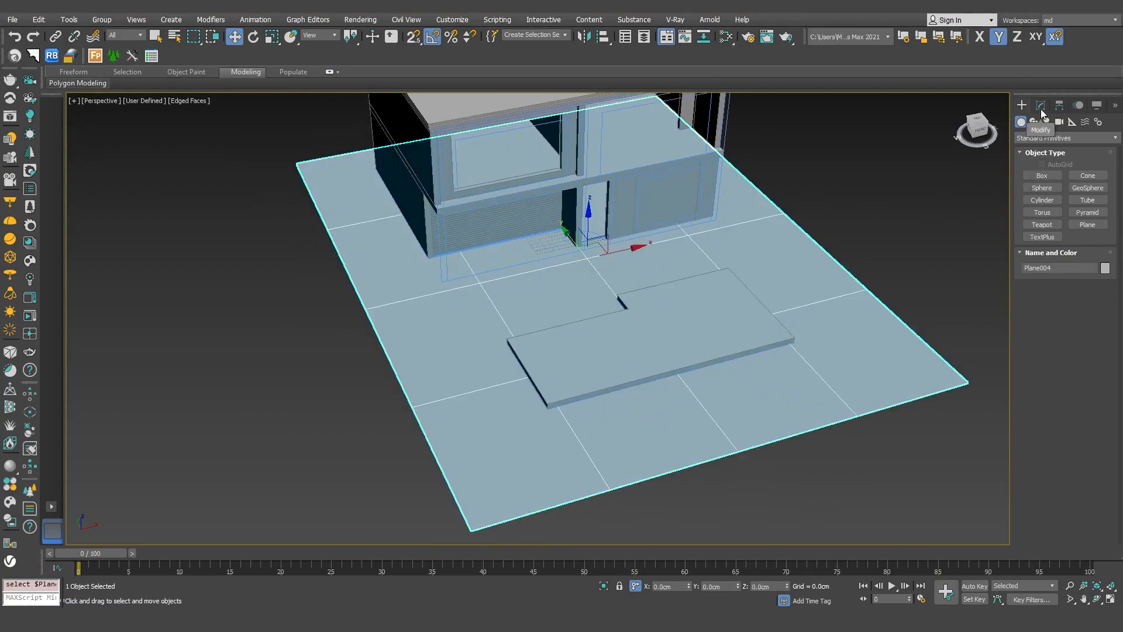
click(1040, 139)
click(1062, 170)
click(1088, 224)
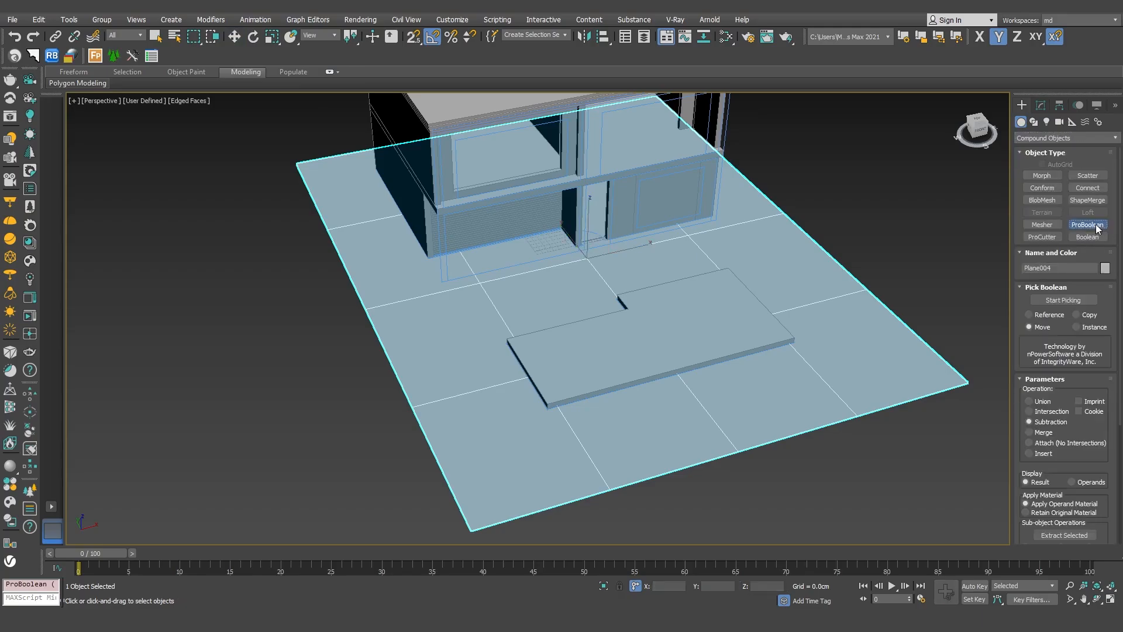
click(1047, 298)
click(708, 331)
alt+middle_drag(805, 283, 722, 329)
scroll(573, 359, up, 4)
alt+middle_drag(569, 356, 567, 347)
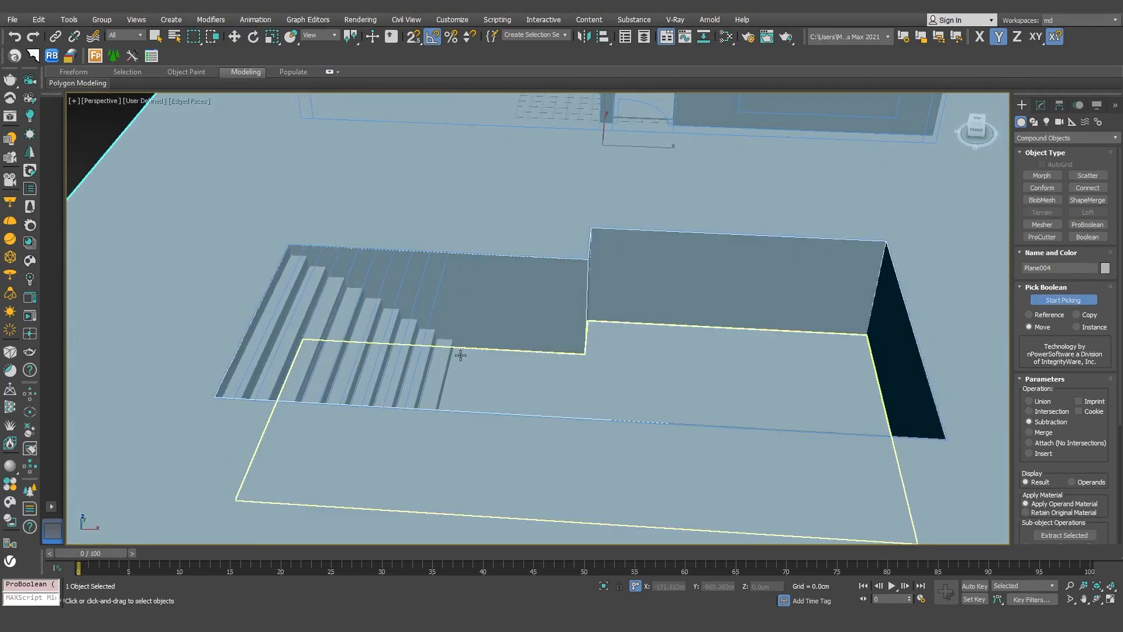
click(1052, 294)
key(w)
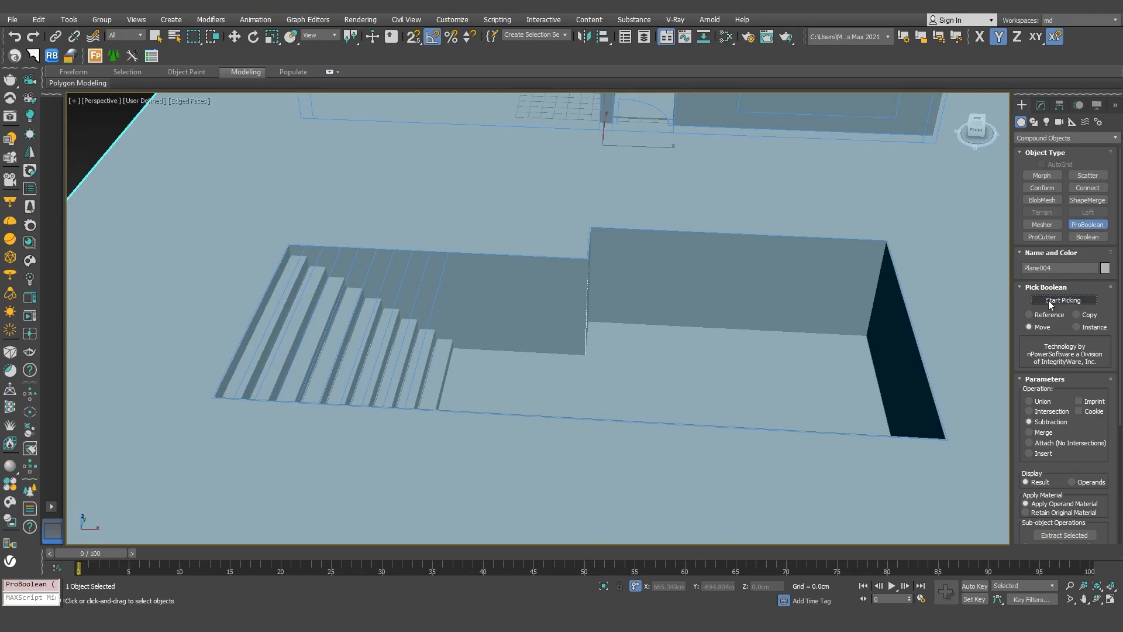
scroll(743, 251, down, 5)
alt+middle_drag(742, 251, 739, 289)
click(876, 194)
middle_drag(875, 193, 865, 243)
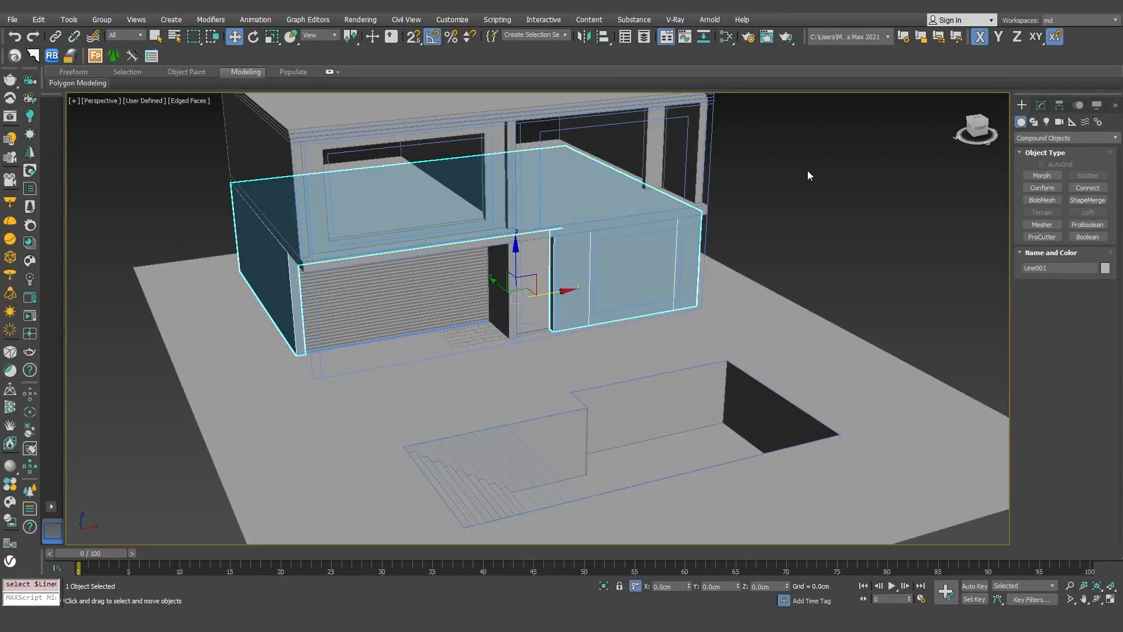
In the Front view, draw a snapped box 300 cm wide and 230 cm high over the ground-floor window outline
key(f)
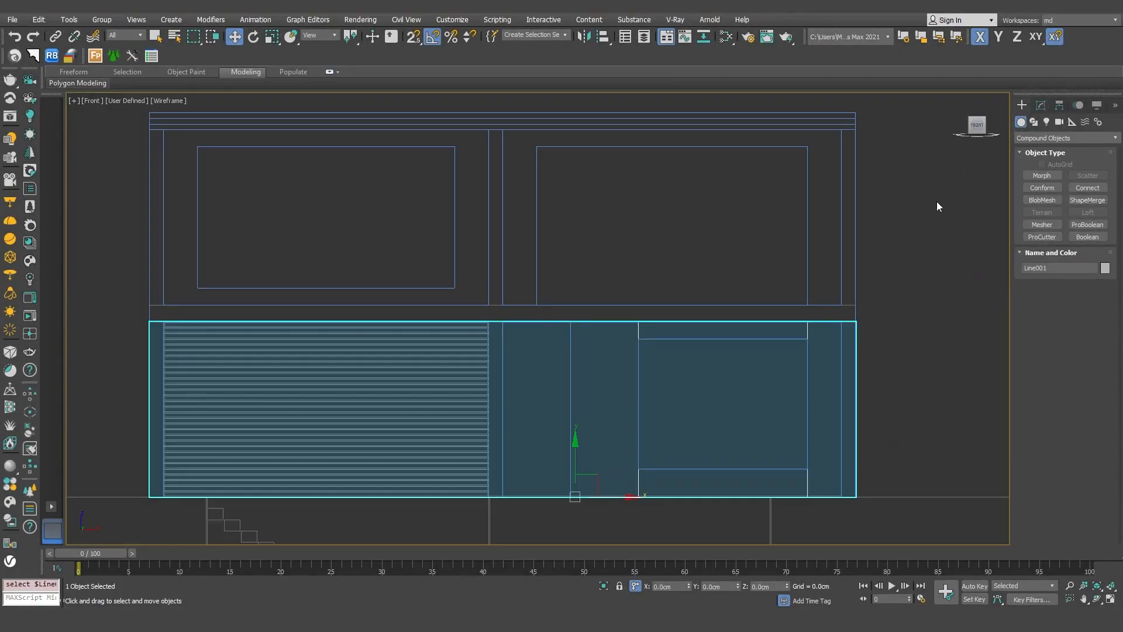
click(1042, 138)
click(1044, 150)
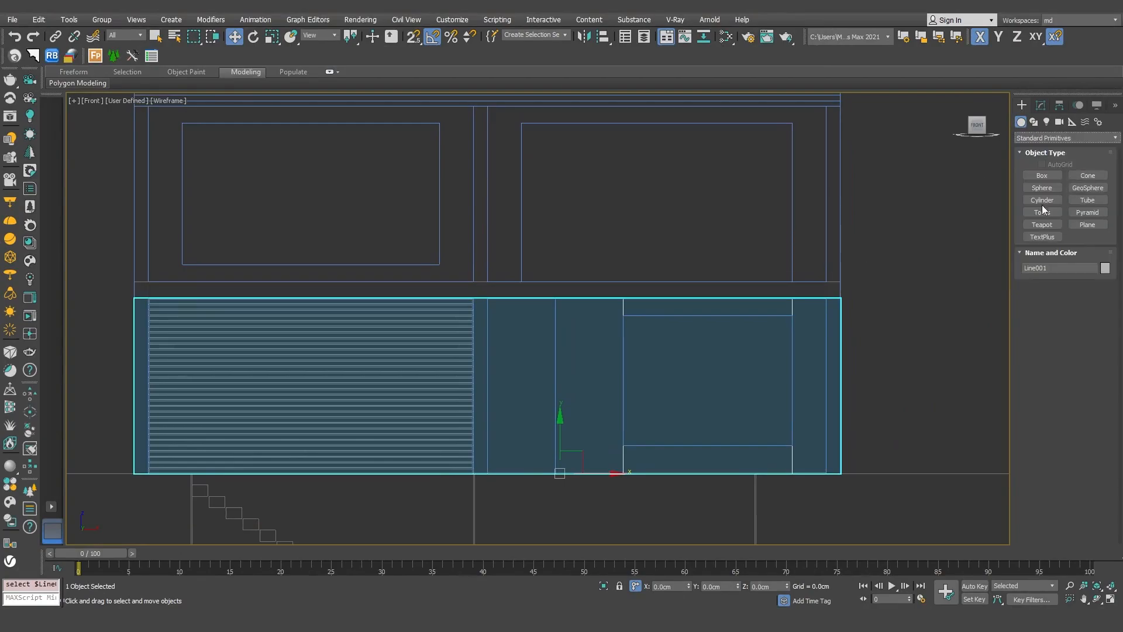
click(1041, 176)
key(s)
drag(792, 315, 644, 429)
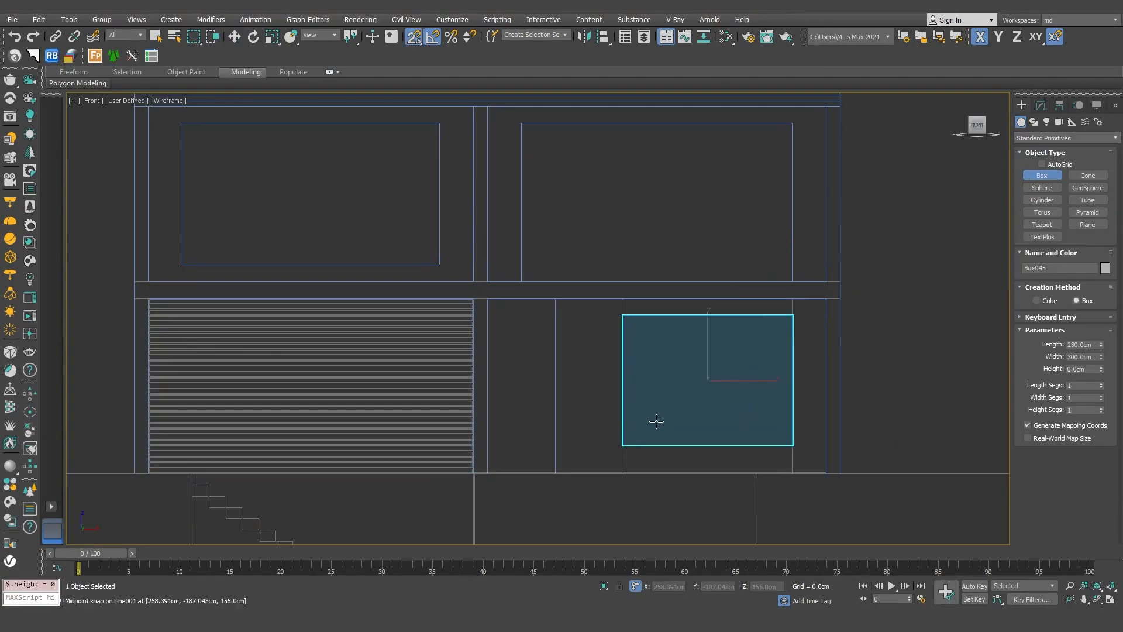
click(953, 333)
key(p)
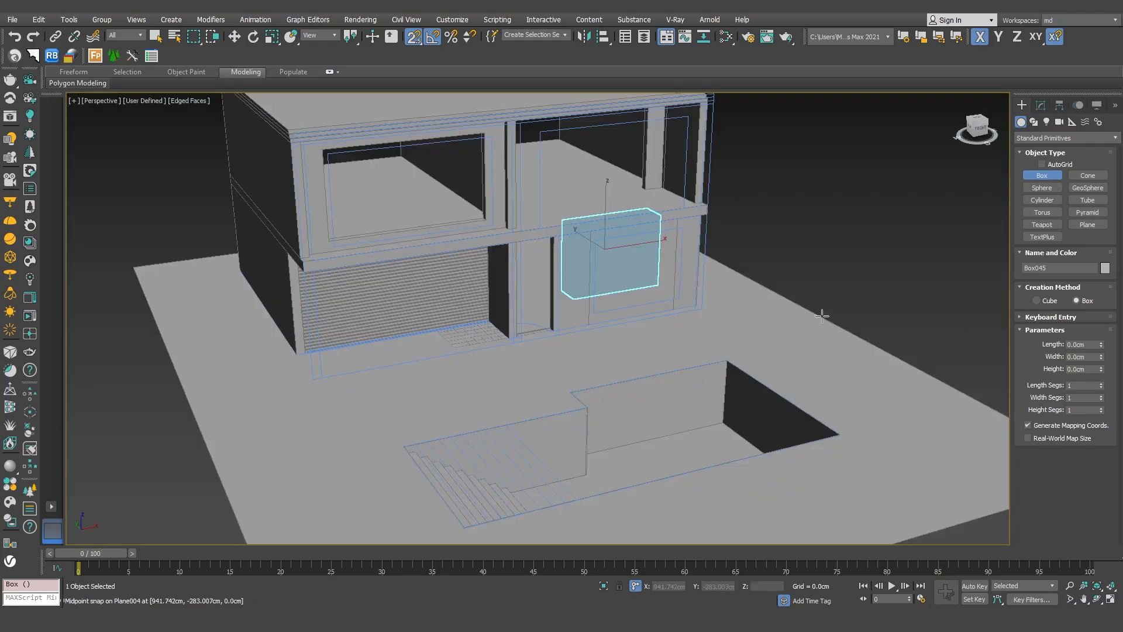
Move the window box along its depth until it passes through the ground-floor front wall, and deselect it
key(w)
drag(614, 253, 665, 281)
key(s)
scroll(666, 281, up, 3)
drag(595, 252, 589, 247)
click(805, 224)
Subtract the window box from the ground-floor walls with ProBoolean, end picking and deselect the walls
click(547, 252)
click(1065, 138)
click(1058, 172)
click(1087, 225)
click(1063, 300)
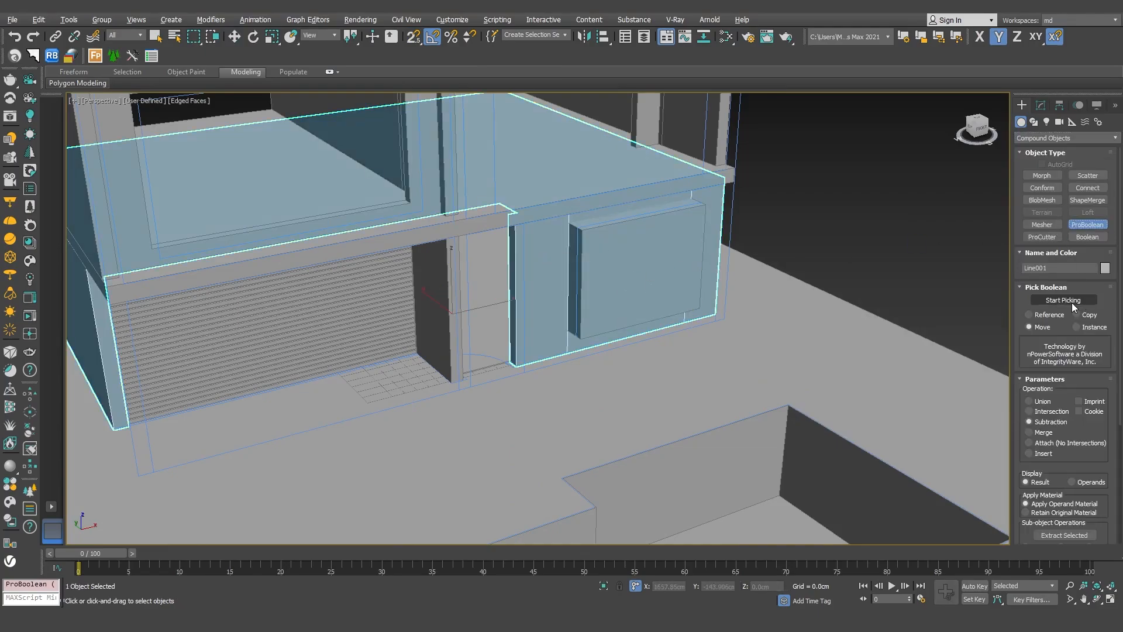
click(654, 282)
click(1064, 300)
middle_drag(840, 179, 834, 228)
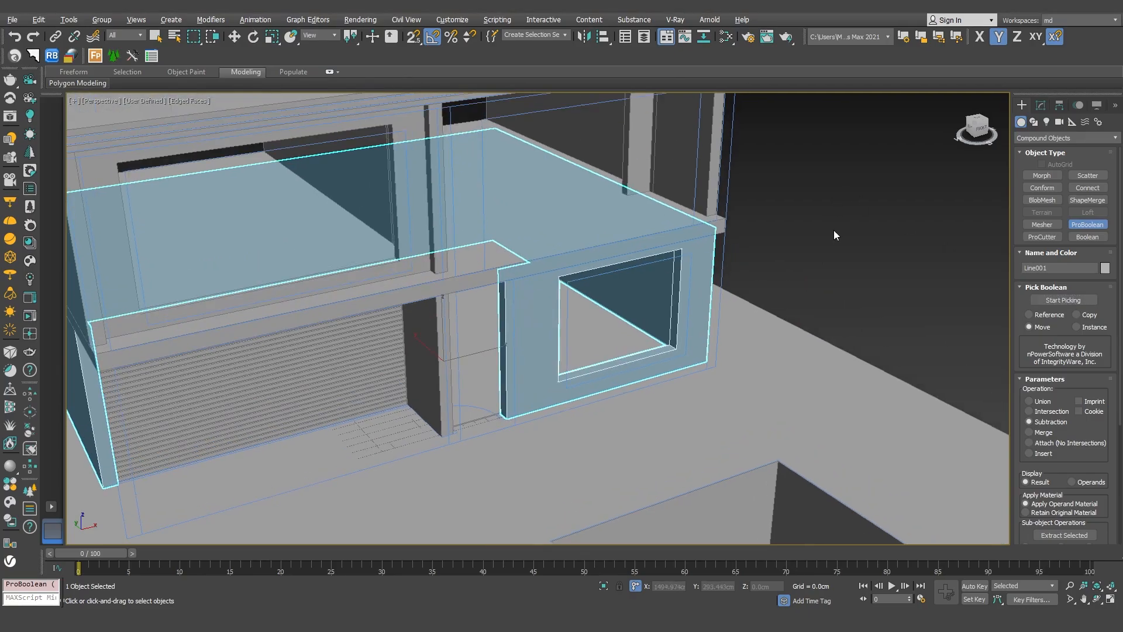
key(w)
click(975, 233)
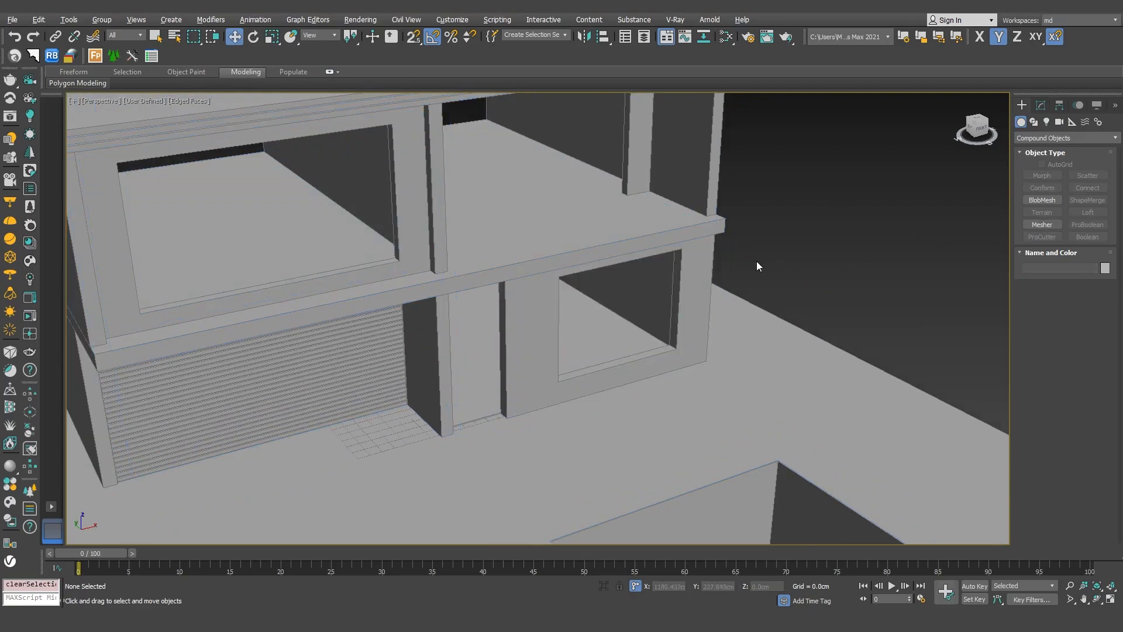
Select the three framed windows and the entrance door together and move them over to the front of the house
scroll(735, 266, down, 5)
middle_drag(735, 266, 712, 230)
middle_drag(682, 204, 682, 254)
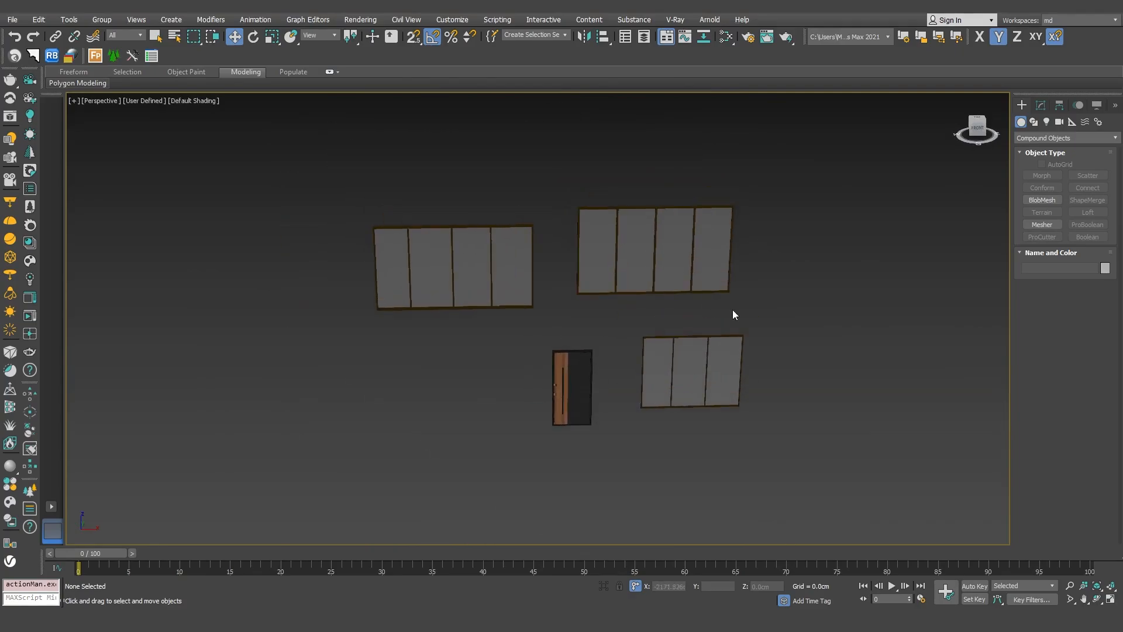
scroll(717, 297, up, 3)
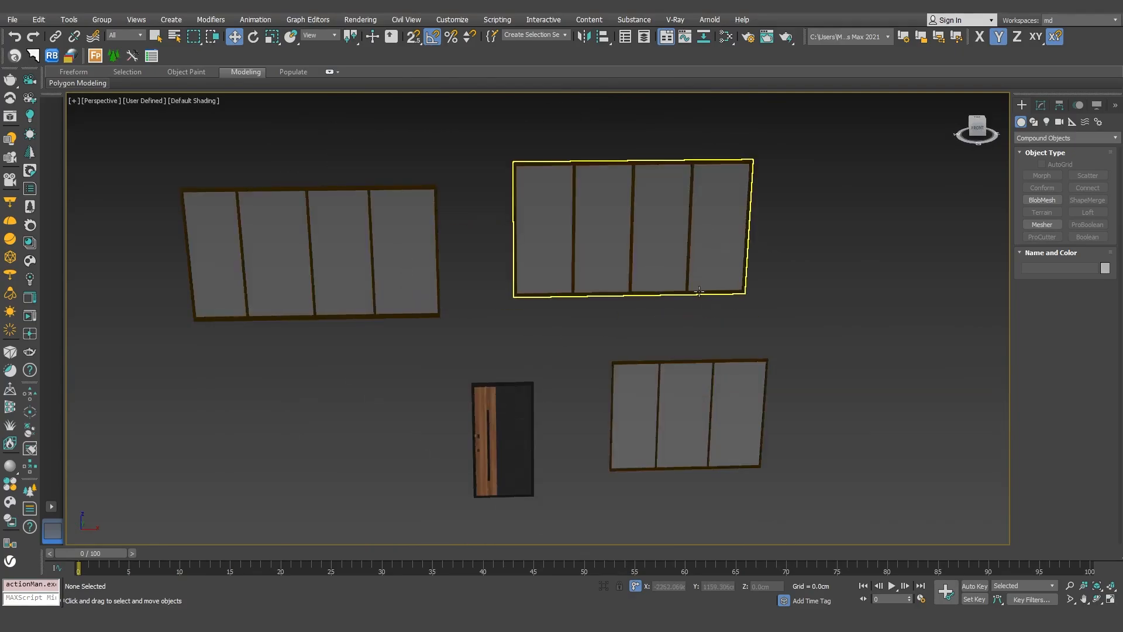
middle_drag(718, 295, 733, 298)
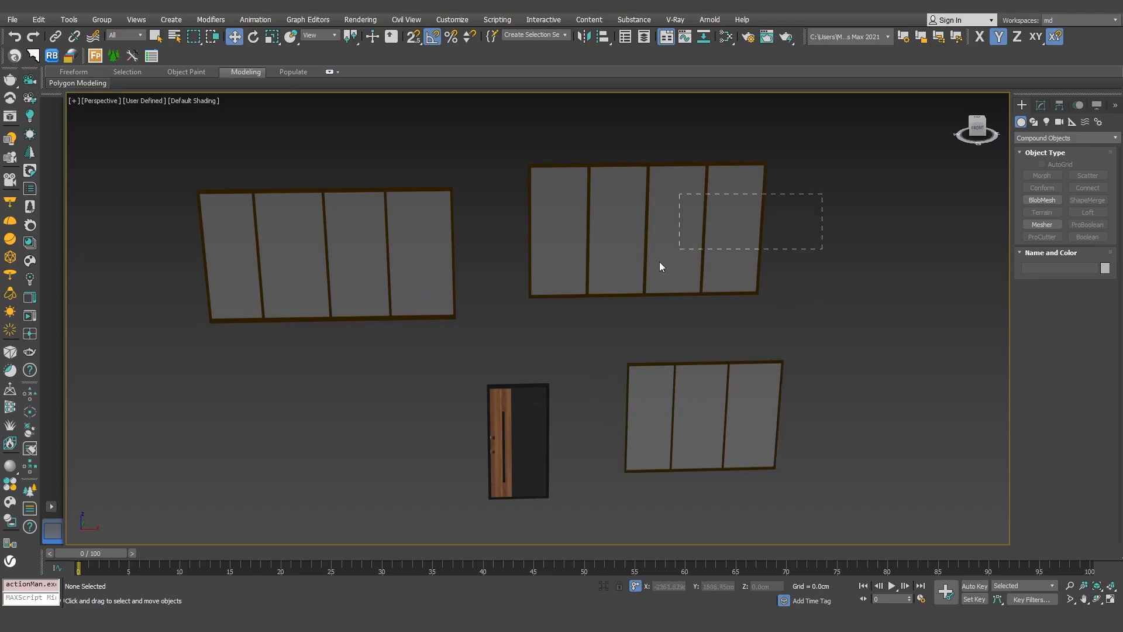
drag(261, 478, 257, 482)
alt+middle_drag(749, 386, 544, 344)
scroll(837, 382, down, 4)
scroll(525, 340, down, 2)
drag(432, 303, 881, 226)
alt+middle_drag(881, 225, 843, 196)
scroll(819, 216, up, 3)
In the Front view, shift the window and door set along X with snapping to line up with the window openings, and deselect it
key(f)
mouse_move(790, 223)
middle_down()
mouse_move(712, 229)
mouse_move(738, 243)
middle_up()
drag(730, 340, 699, 339)
key(s)
scroll(193, 130, up, 5)
drag(315, 170, 304, 171)
middle_drag(591, 140, 381, 135)
scroll(381, 135, down, 5)
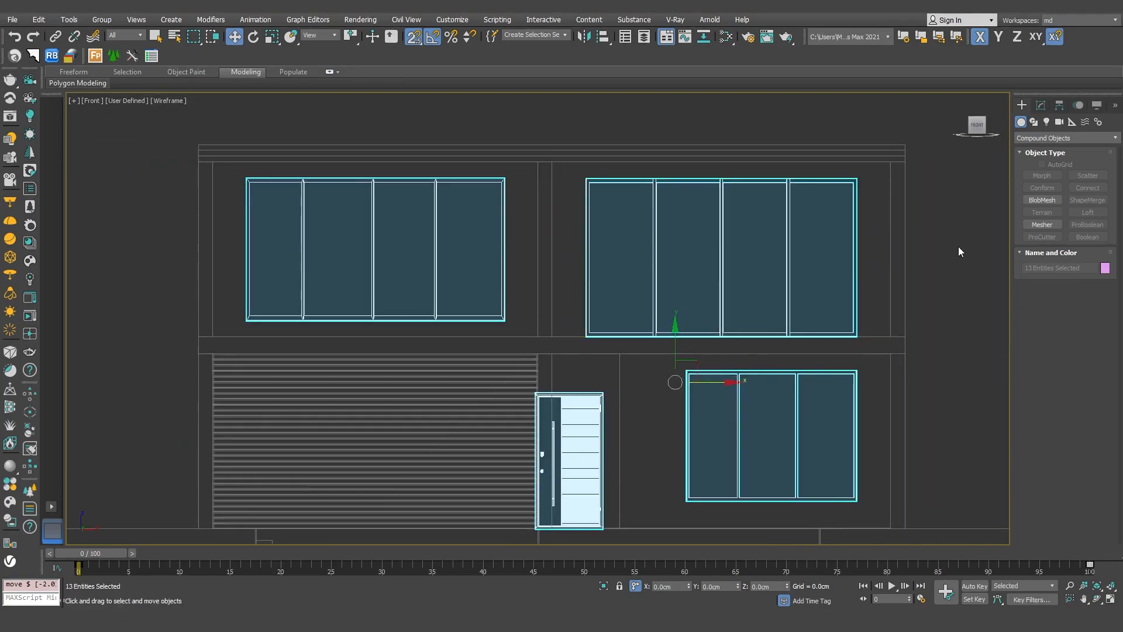
click(969, 249)
Without snapping, move the ground-floor window along Y into its wall opening
key(p)
scroll(809, 267, up, 2)
alt+middle_drag(805, 301, 828, 281)
key(s)
click(830, 290)
drag(764, 256, 778, 264)
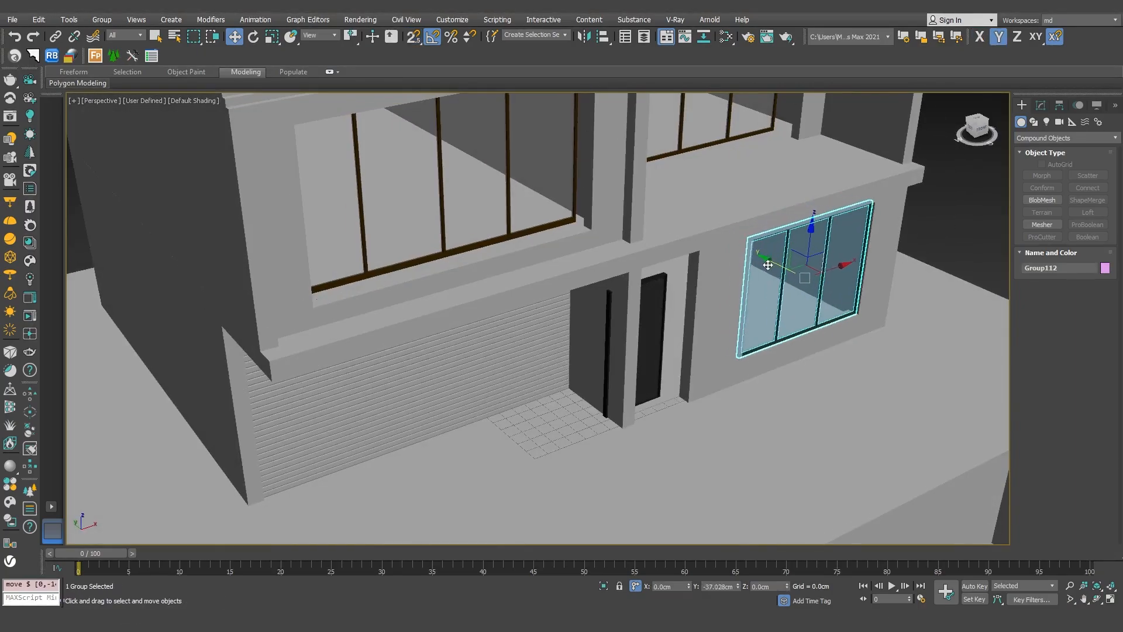
Move both upper-floor windows along Y until each sits inside its wall opening
middle_drag(743, 106, 736, 179)
click(729, 167)
drag(651, 138, 670, 150)
click(504, 256)
drag(417, 245, 428, 256)
Move the entrance door group along X into the doorway beside the garage
alt+middle_drag(658, 313, 609, 288)
click(579, 316)
alt+middle_drag(638, 350, 617, 343)
scroll(618, 344, up, 3)
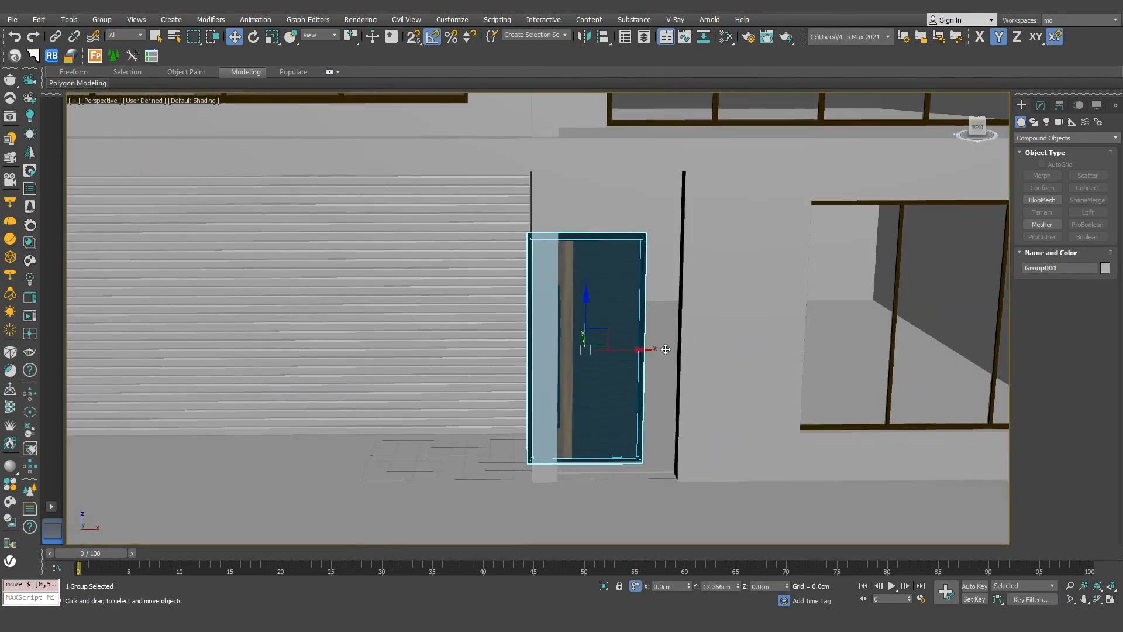
drag(642, 353, 674, 354)
Fine-tune the entrance door's X position against the doorway in the Front view, and end the selection
key(f)
middle_drag(604, 430, 595, 288)
scroll(595, 289, up, 4)
drag(610, 371, 605, 372)
middle_drag(605, 372, 601, 312)
scroll(548, 369, up, 3)
middle_drag(549, 367, 569, 274)
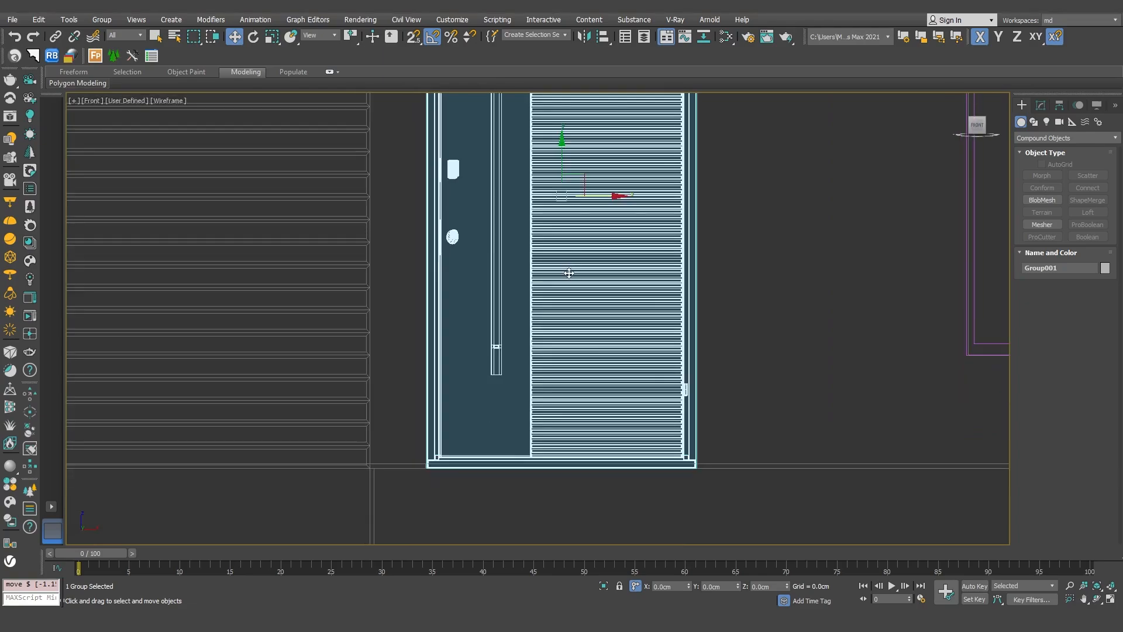
click(715, 494)
Move the entrance door along Y until its frame sits in the depth of the doorway
key(p)
click(627, 341)
alt+middle_drag(627, 346, 645, 389)
drag(587, 329, 604, 345)
alt+middle_drag(749, 367, 665, 388)
scroll(665, 389, up, 4)
scroll(665, 390, down, 2)
drag(597, 349, 599, 352)
alt+middle_drag(694, 347, 670, 340)
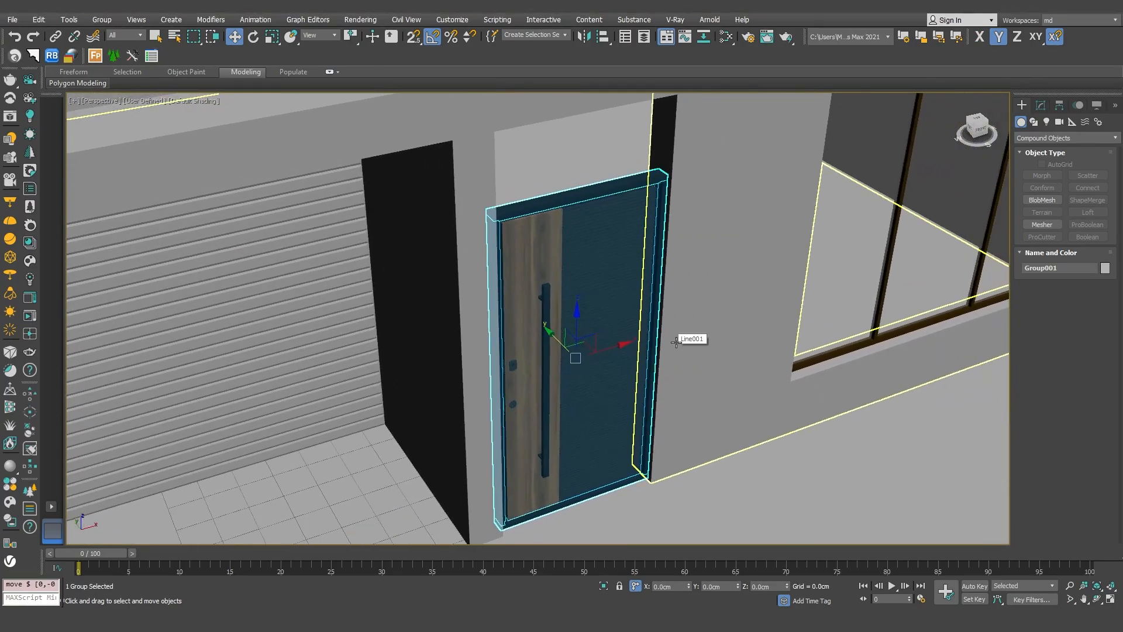
Convert the ground-floor walls to Editable Poly and enter polygon editing, with the Front view shaded
key(f)
scroll(657, 296, down, 4)
middle_drag(657, 299, 583, 436)
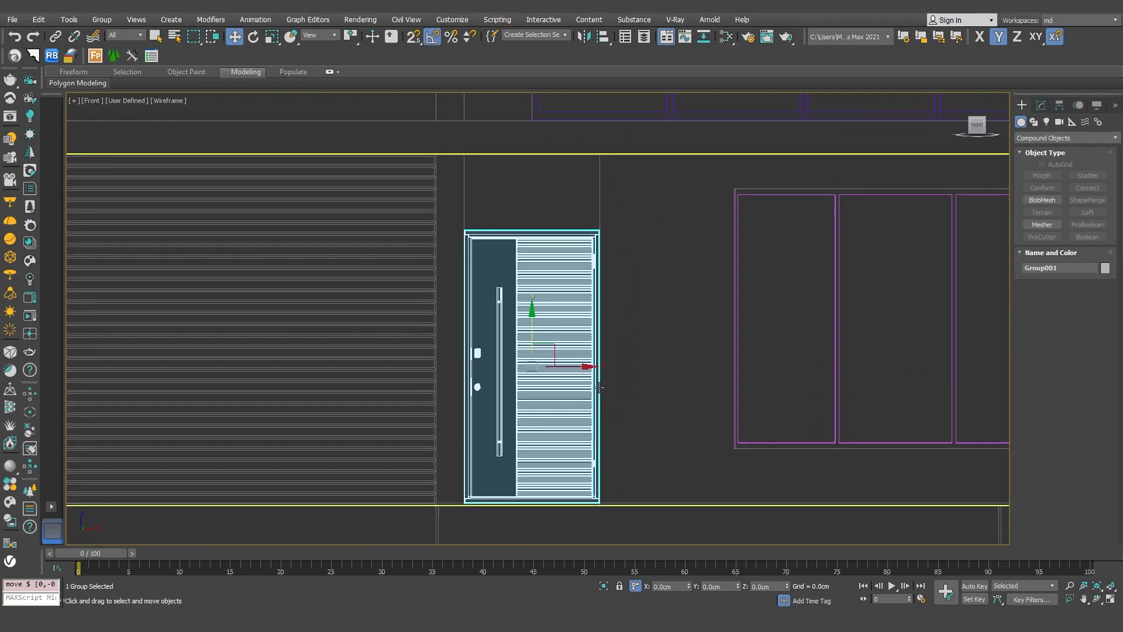
key(F3)
click(673, 300)
right_click(673, 258)
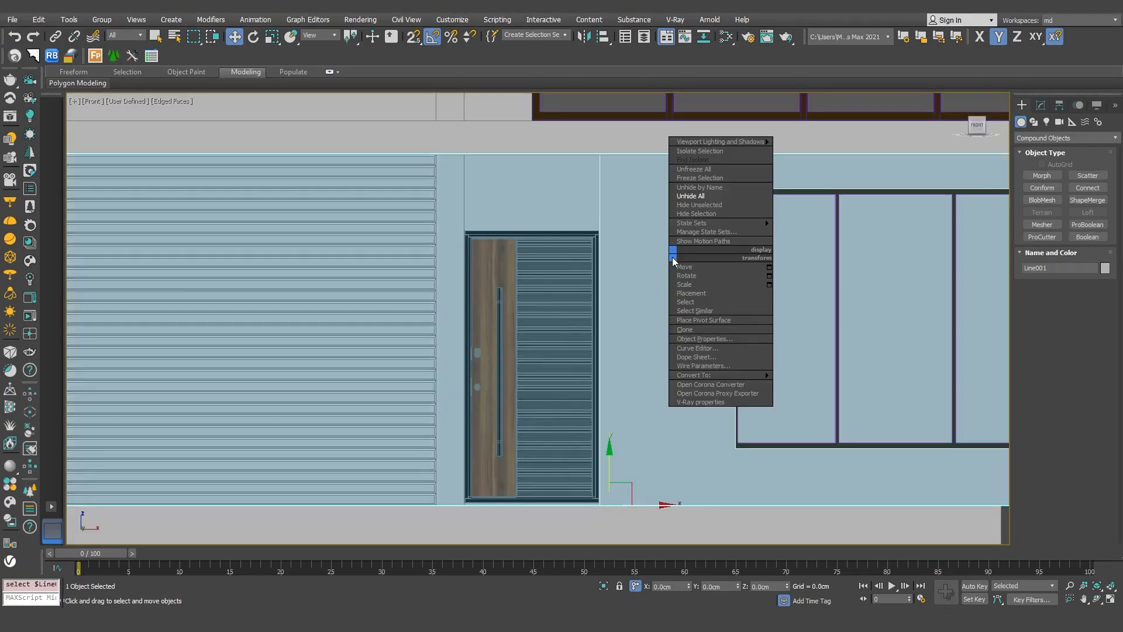
mouse_move(741, 375)
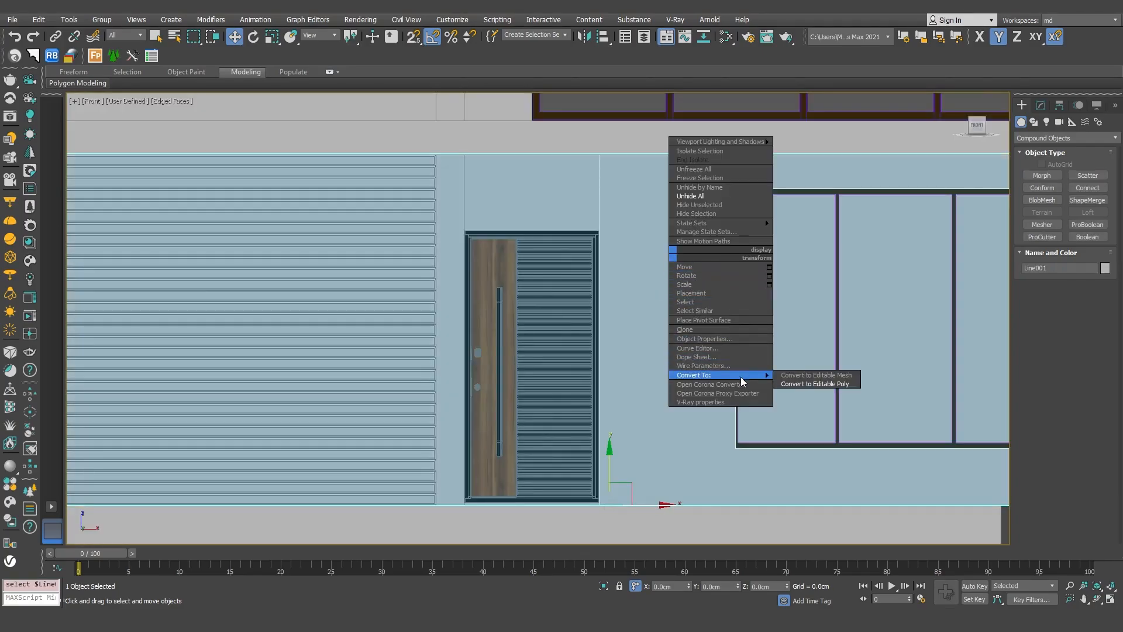
click(806, 384)
click(1078, 289)
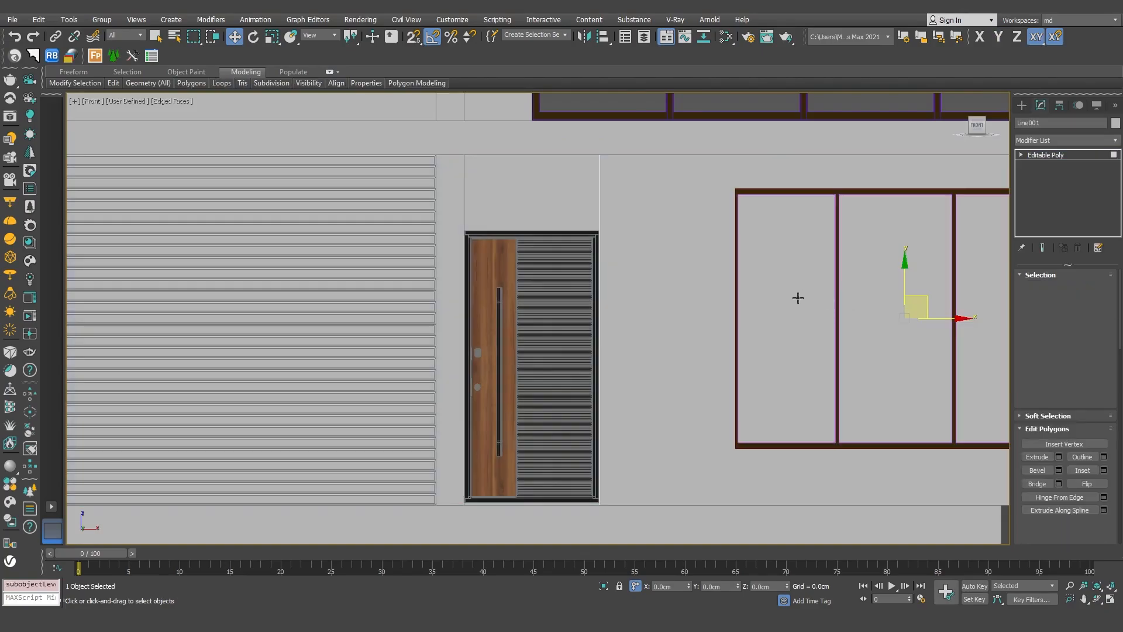
Select the doorway's side face on the window side and QuickSlice it horizontally, snapped to the top of the door frame
key(p)
click(665, 144)
key(F2)
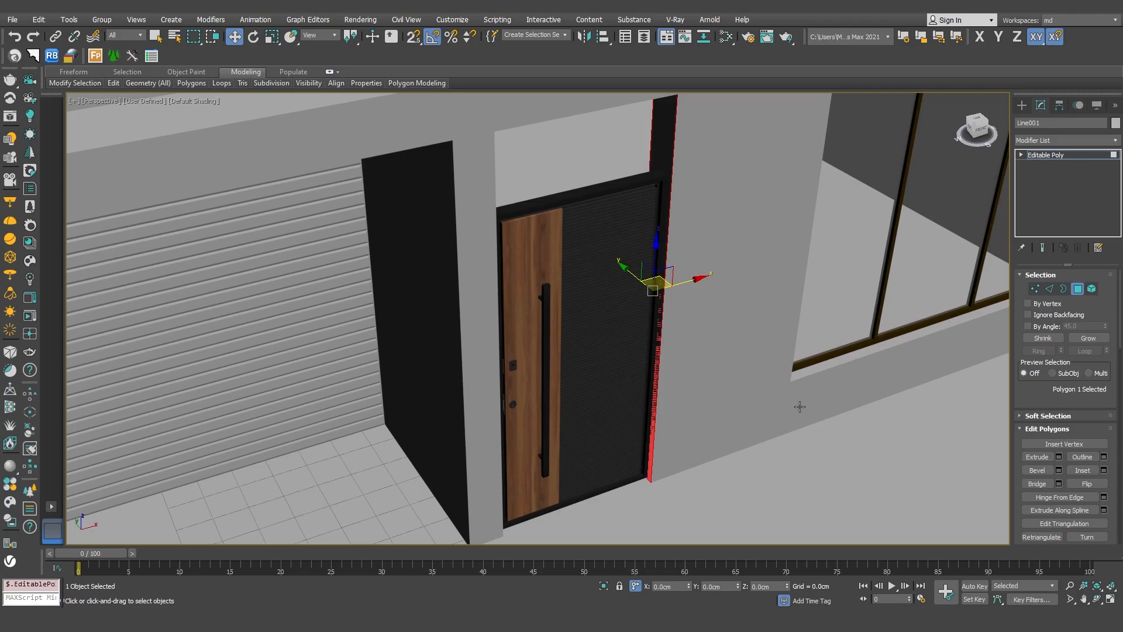
key(f)
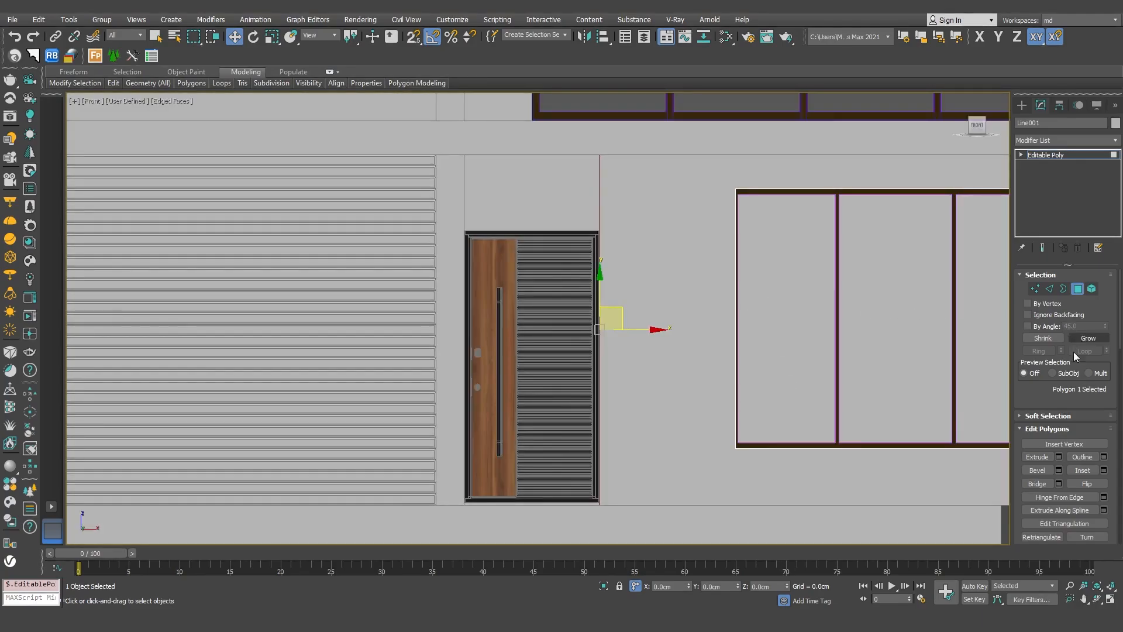
scroll(1120, 307, down, 5)
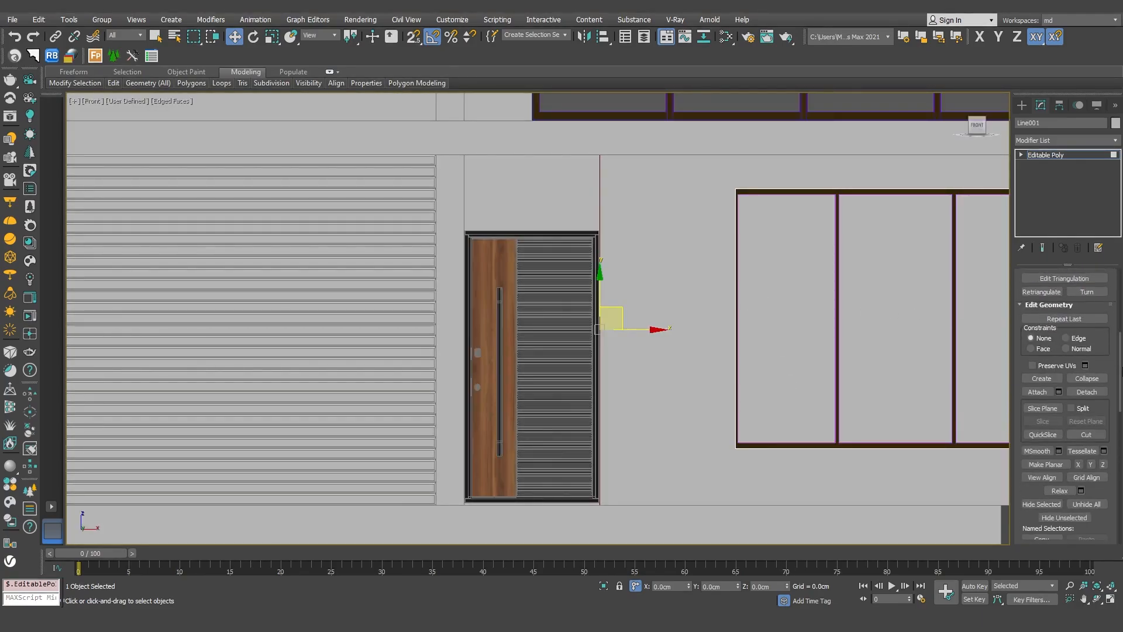
click(1043, 400)
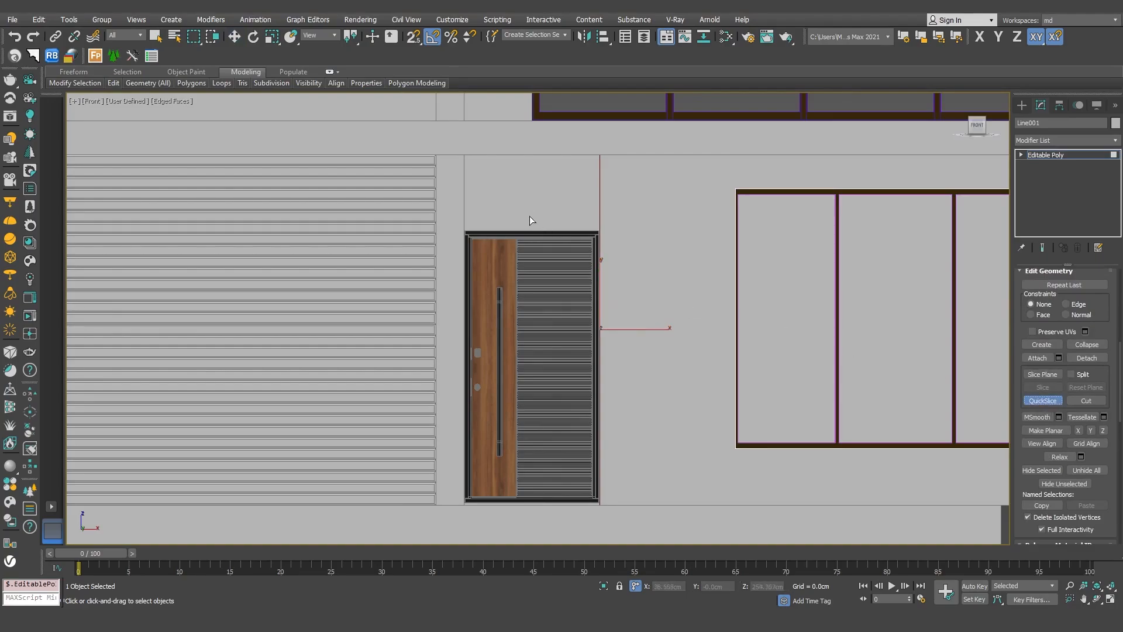
scroll(561, 226, up, 2)
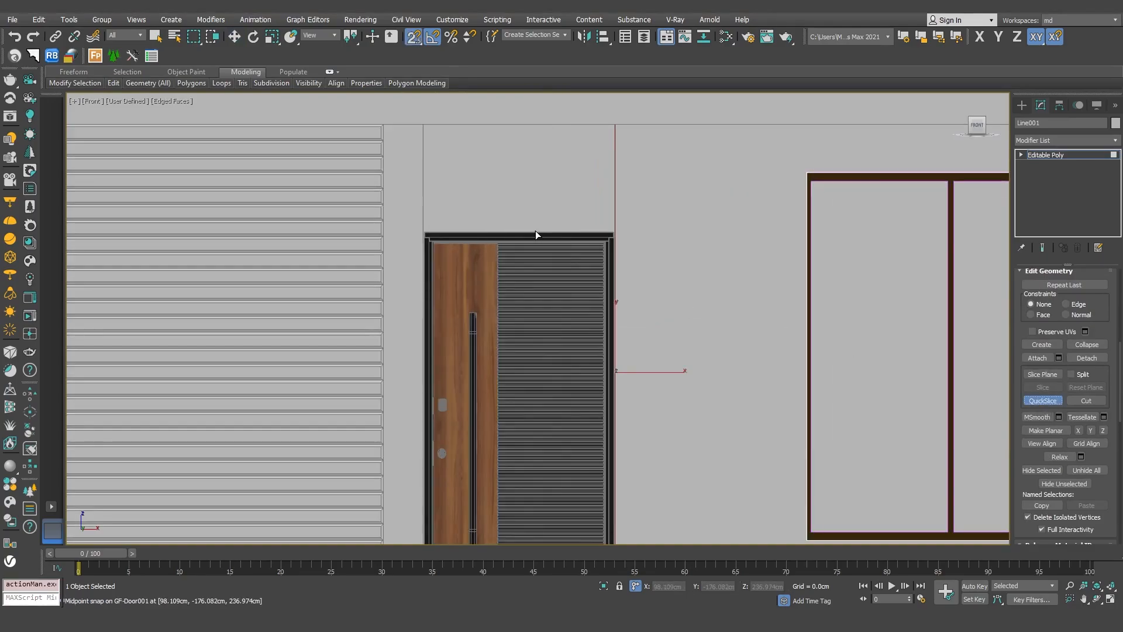
click(532, 233)
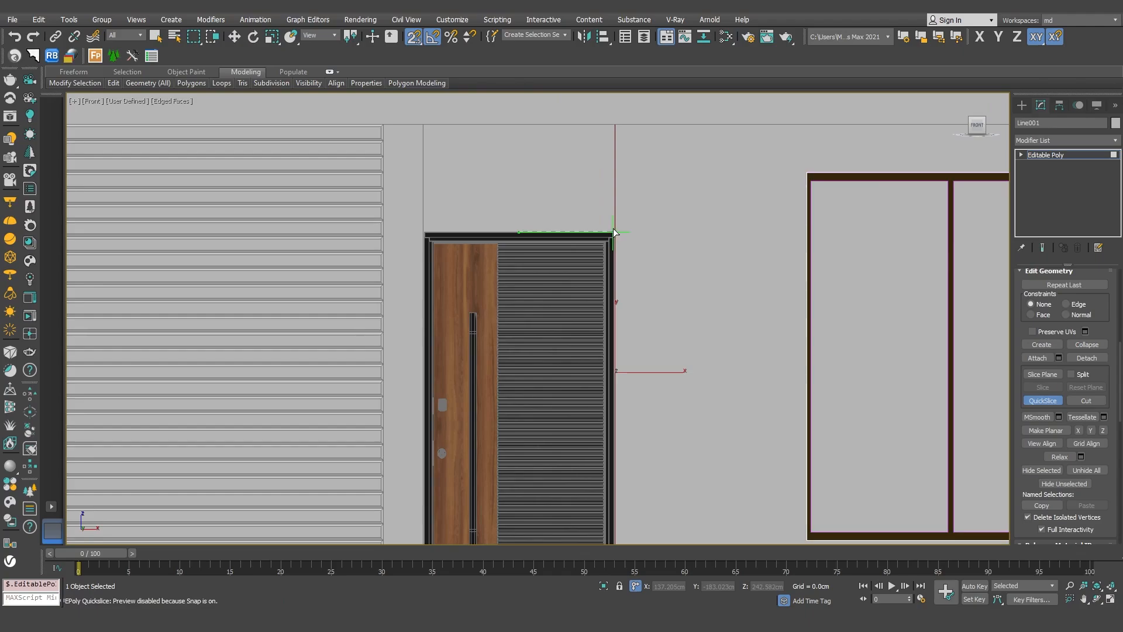
click(617, 232)
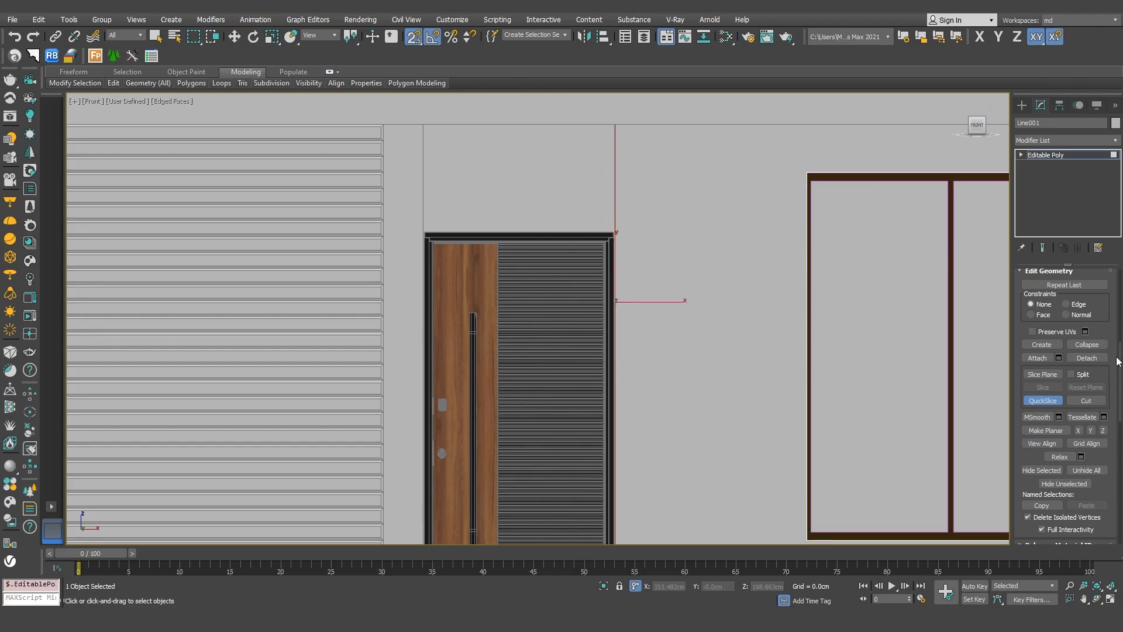
click(1052, 401)
Move the face segment above the door along X, snapped to the opposite jamb, to close the gap; leave polygon editing and deselect the walls
key(p)
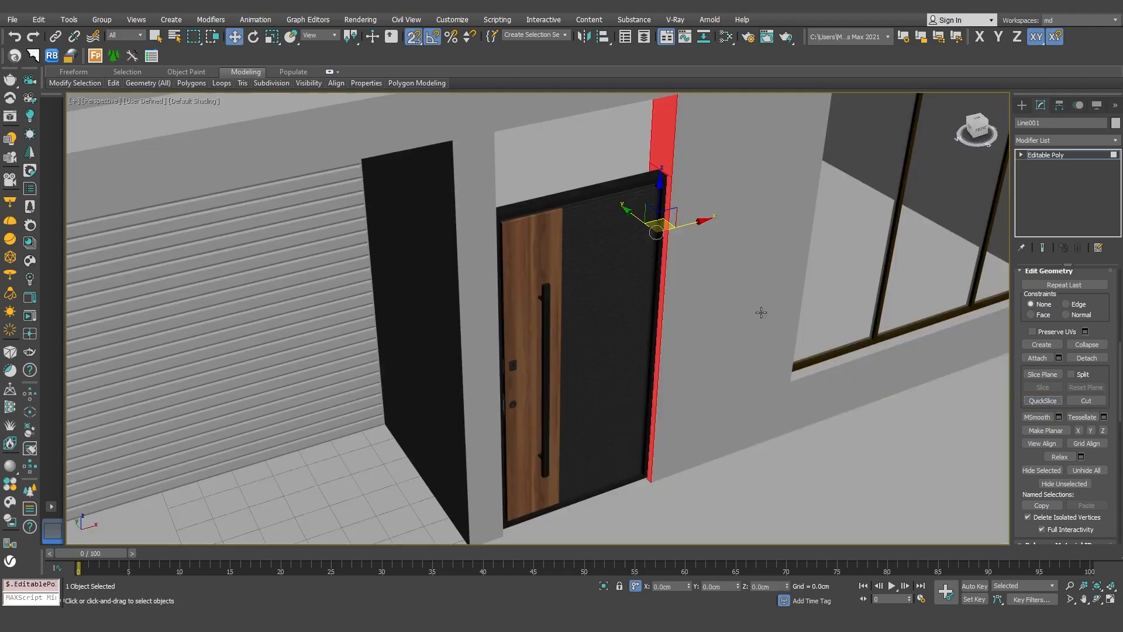
click(662, 159)
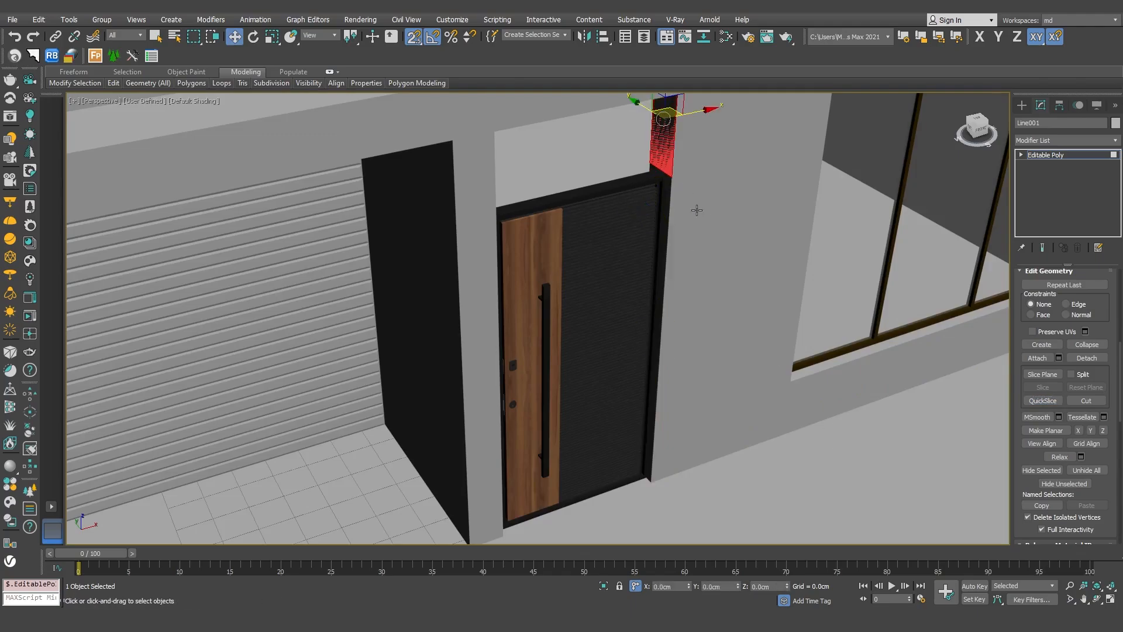
alt+middle_drag(686, 204, 674, 280)
drag(715, 195, 471, 229)
key(f)
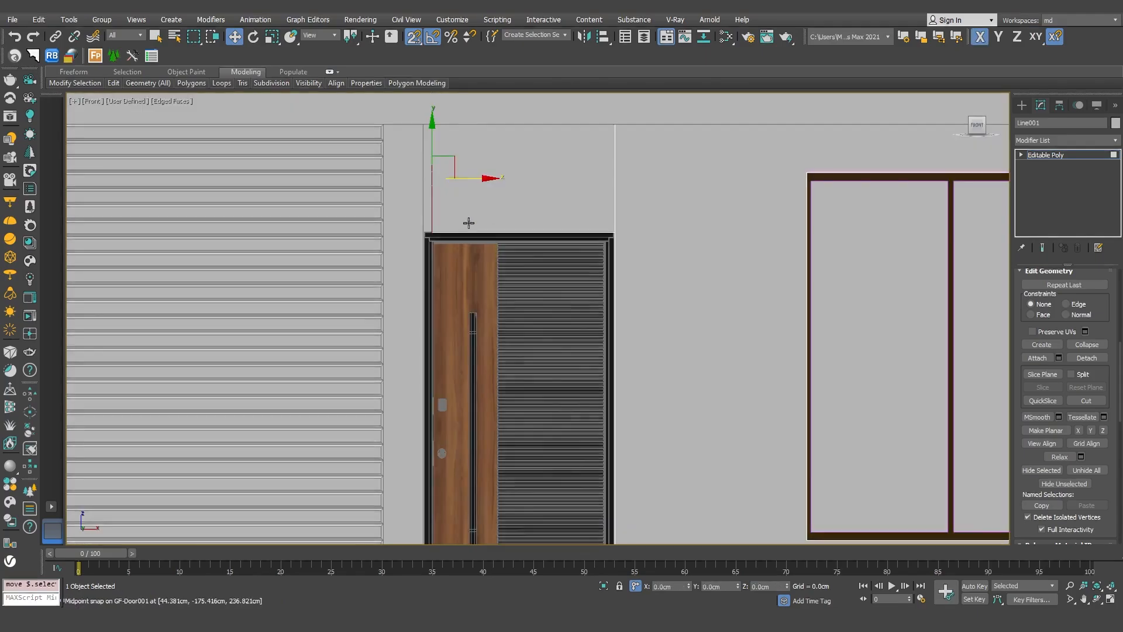
key(F3)
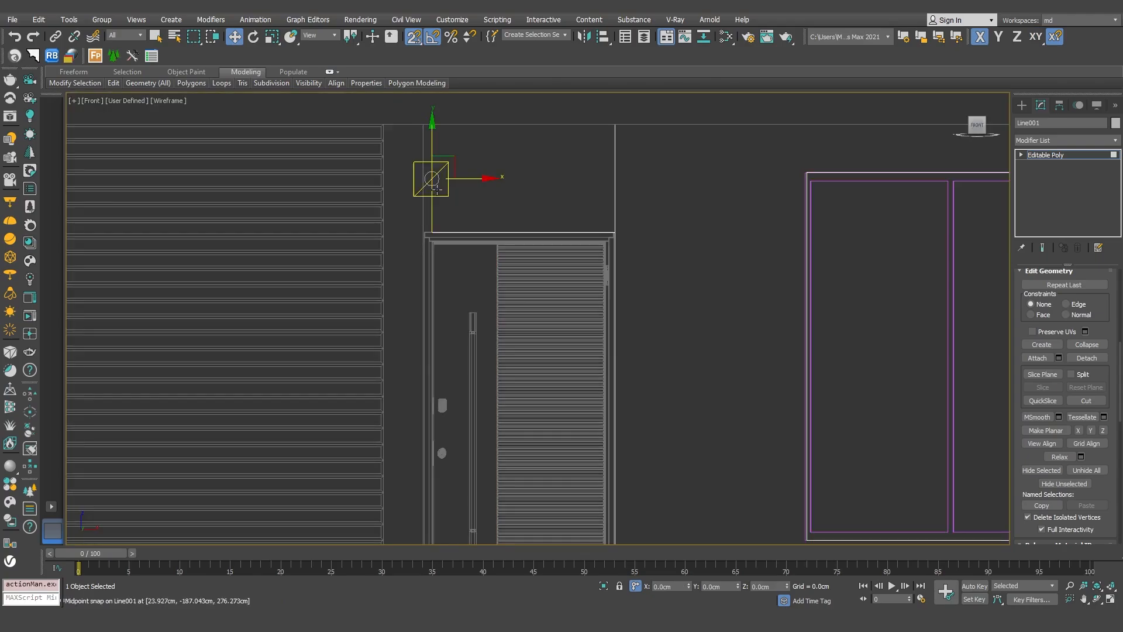
drag(431, 177, 427, 127)
key(s)
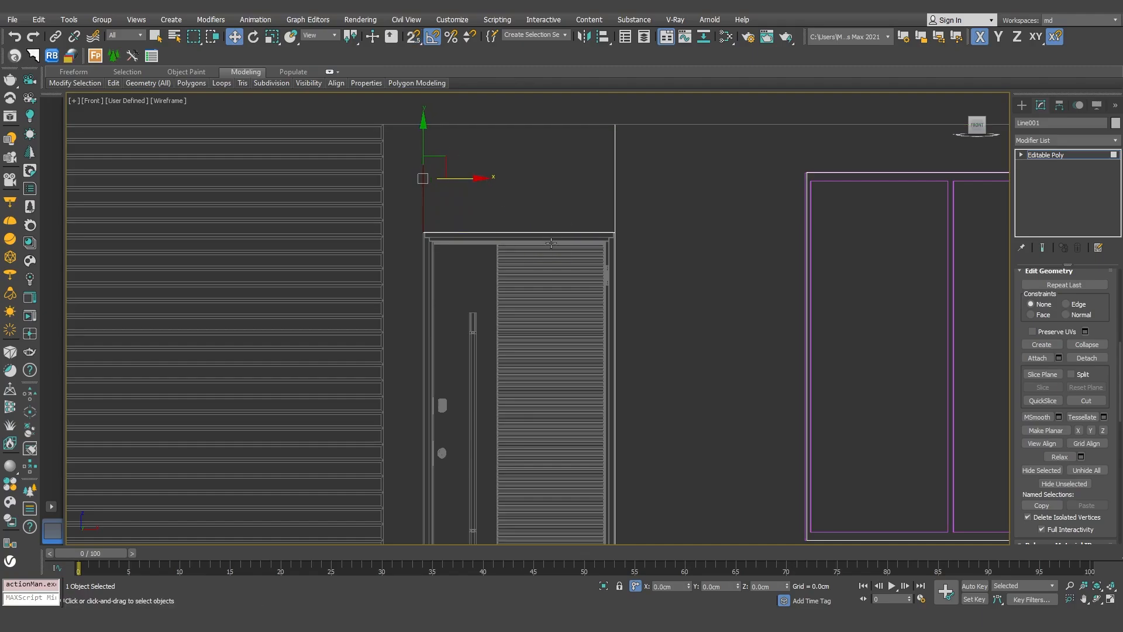
key(p)
click(801, 372)
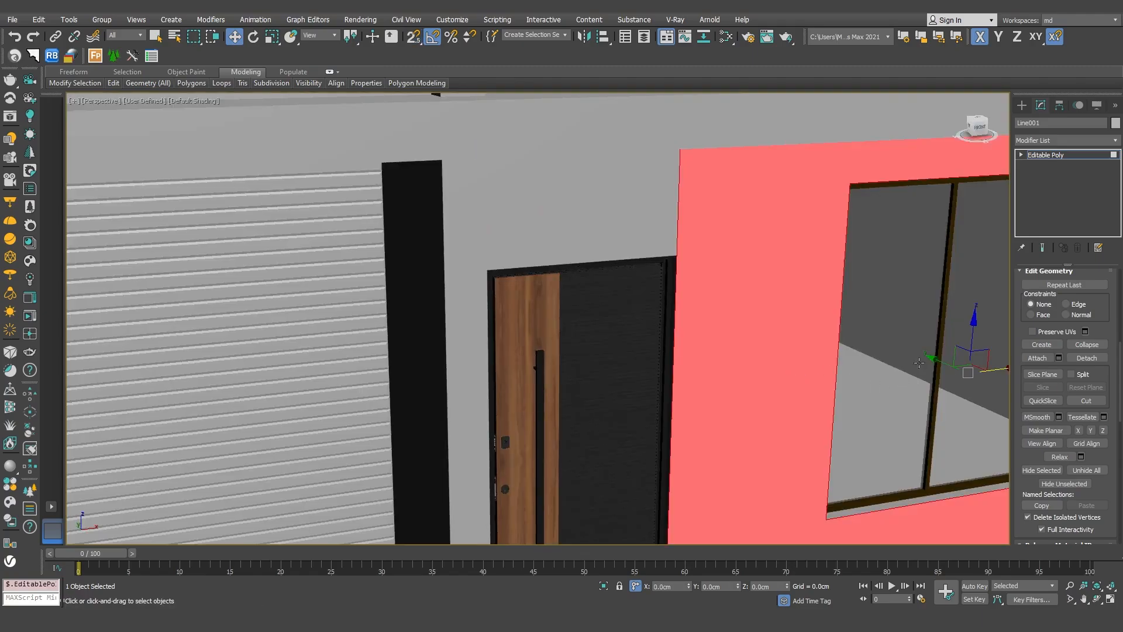
key(4)
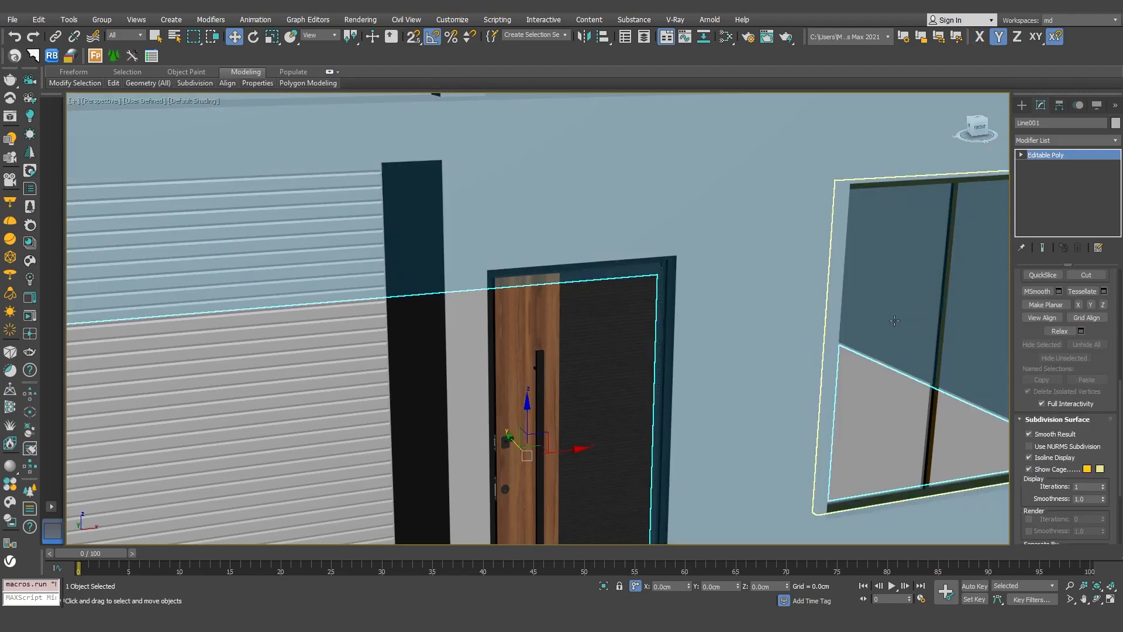
scroll(840, 313, down, 6)
click(260, 284)
middle_drag(787, 337, 595, 377)
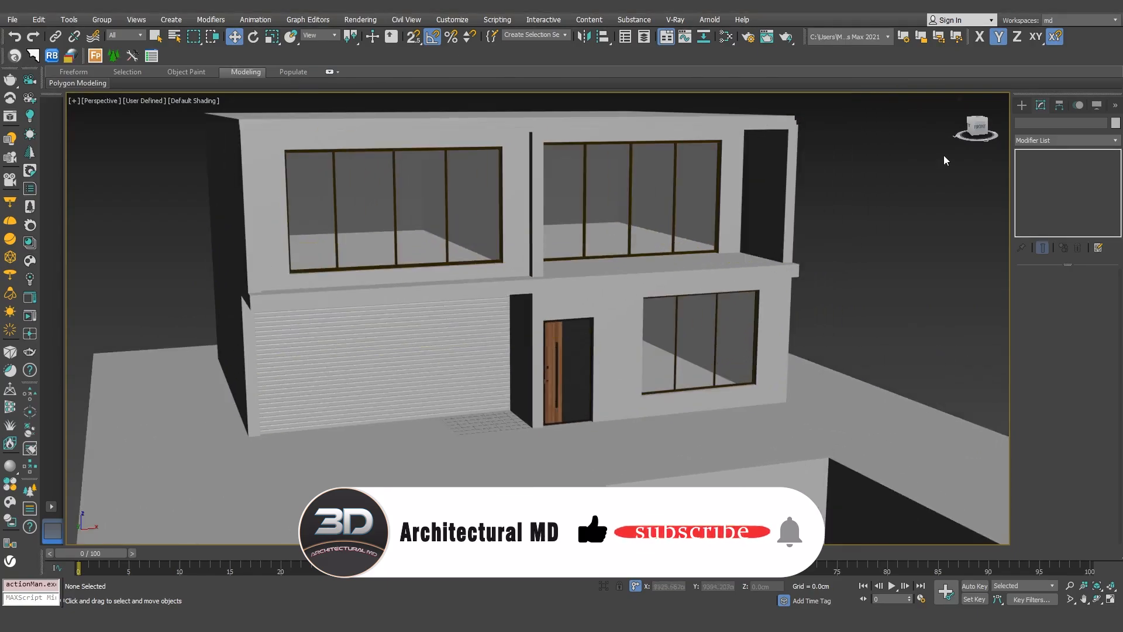
click(978, 127)
middle_drag(700, 282, 745, 303)
scroll(637, 246, up, 1)
mouse_move(637, 246)
middle_down()
mouse_move(657, 249)
mouse_move(621, 258)
middle_up()
scroll(619, 245, down, 1)
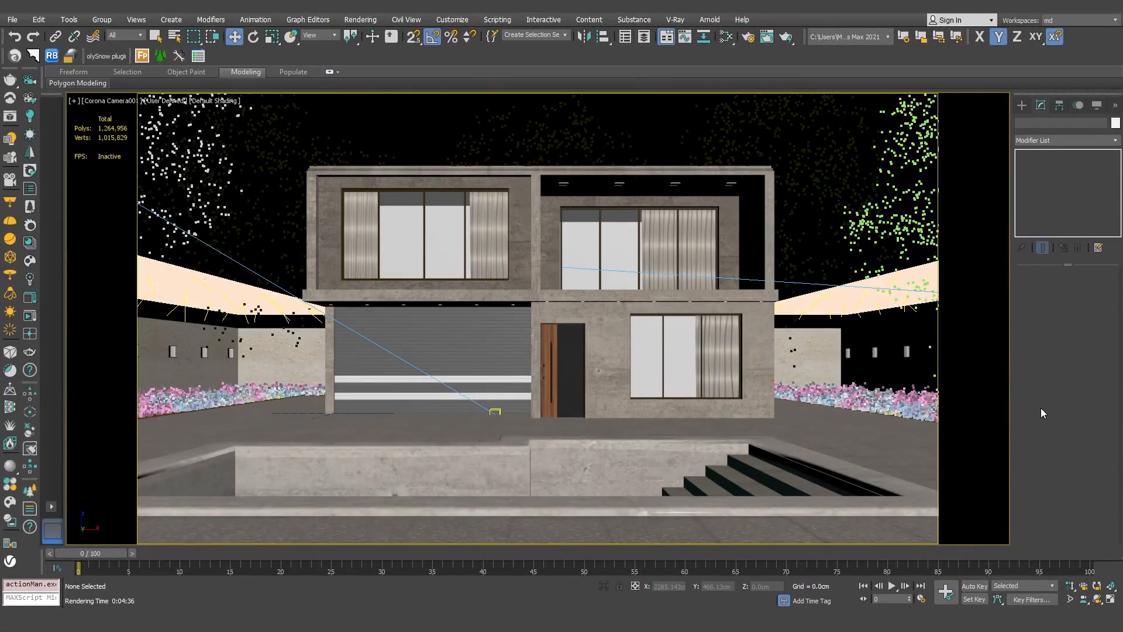
Inspect the pool's water plane and the boundary wall in the finished scene's camera view
click(968, 435)
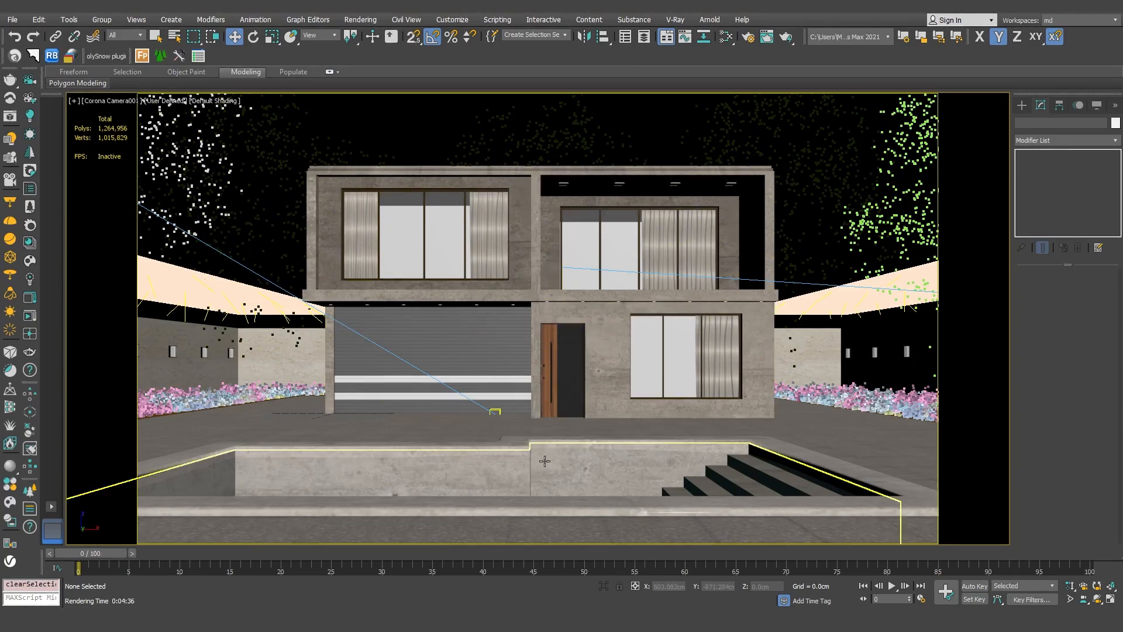
click(571, 474)
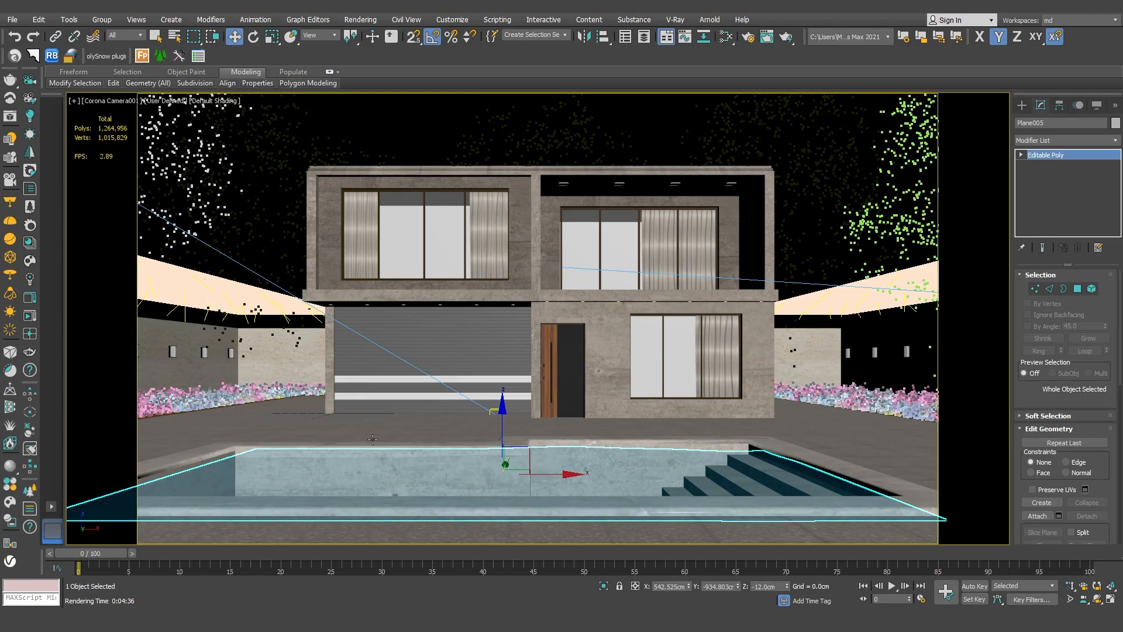
click(224, 348)
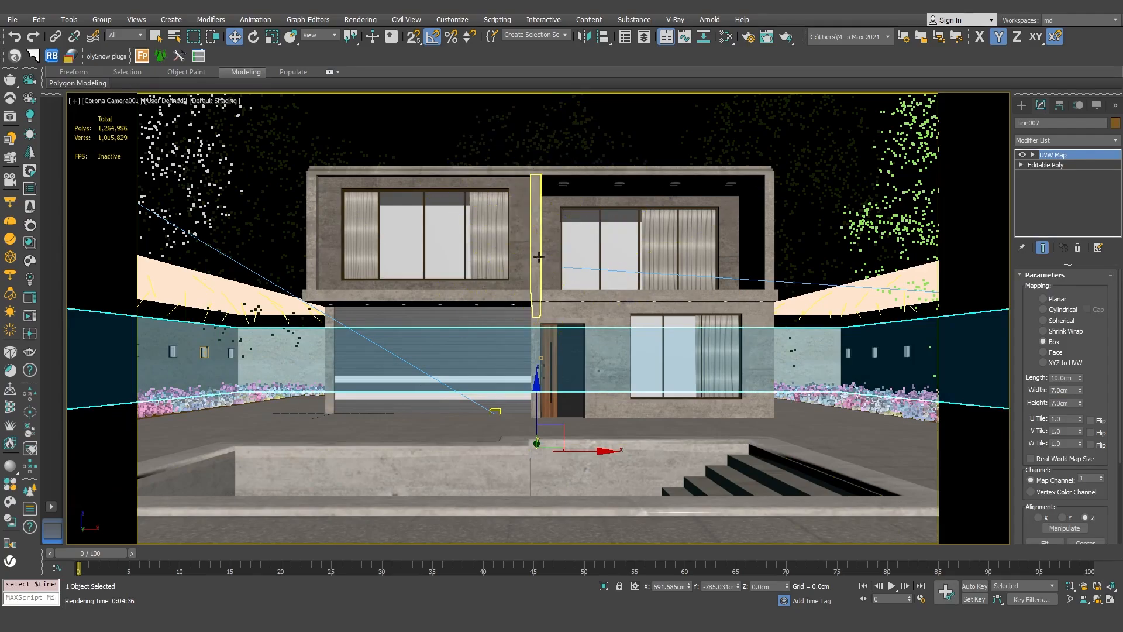
Select Corona Camera002 in the Perspective view, look at the scene through it and clear the selection
key(p)
scroll(547, 293, up, 5)
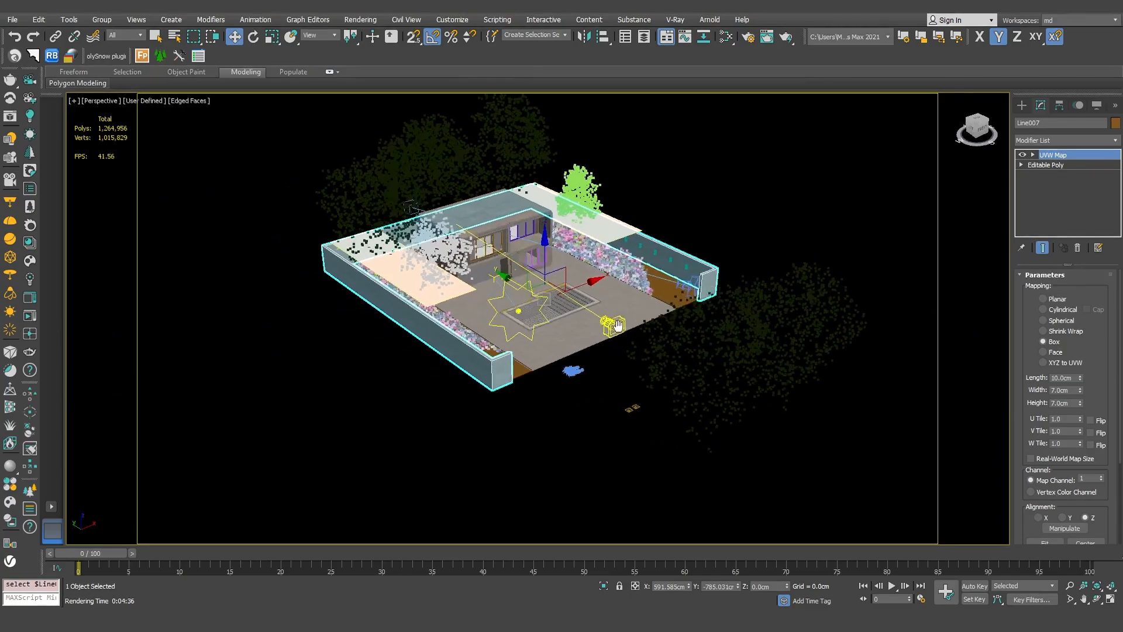
middle_drag(619, 255, 597, 287)
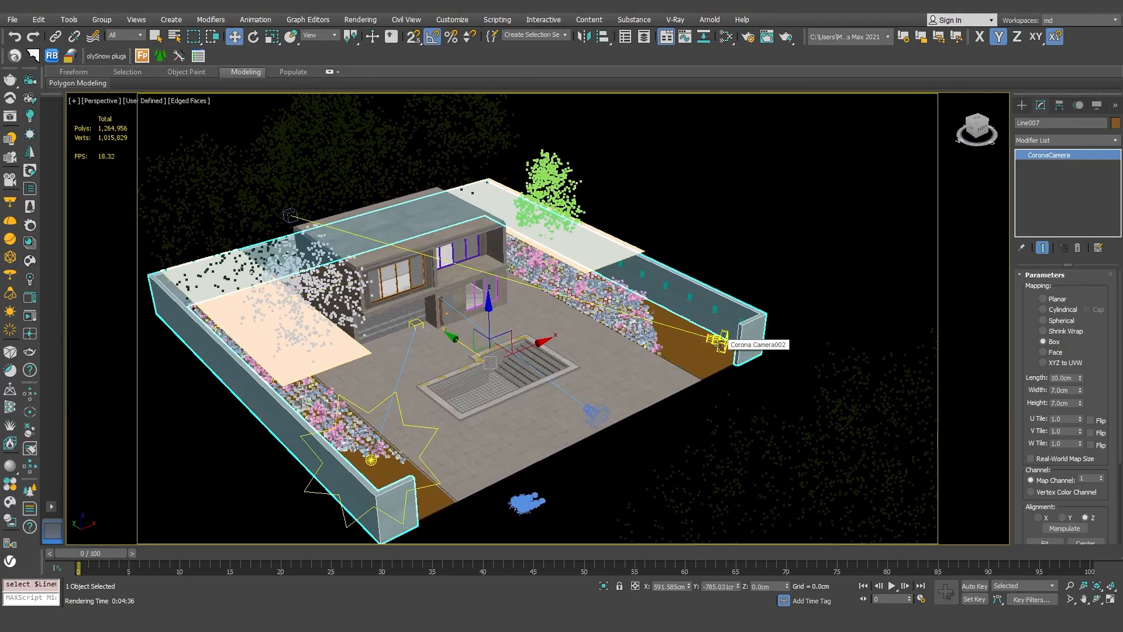
click(720, 343)
key(c)
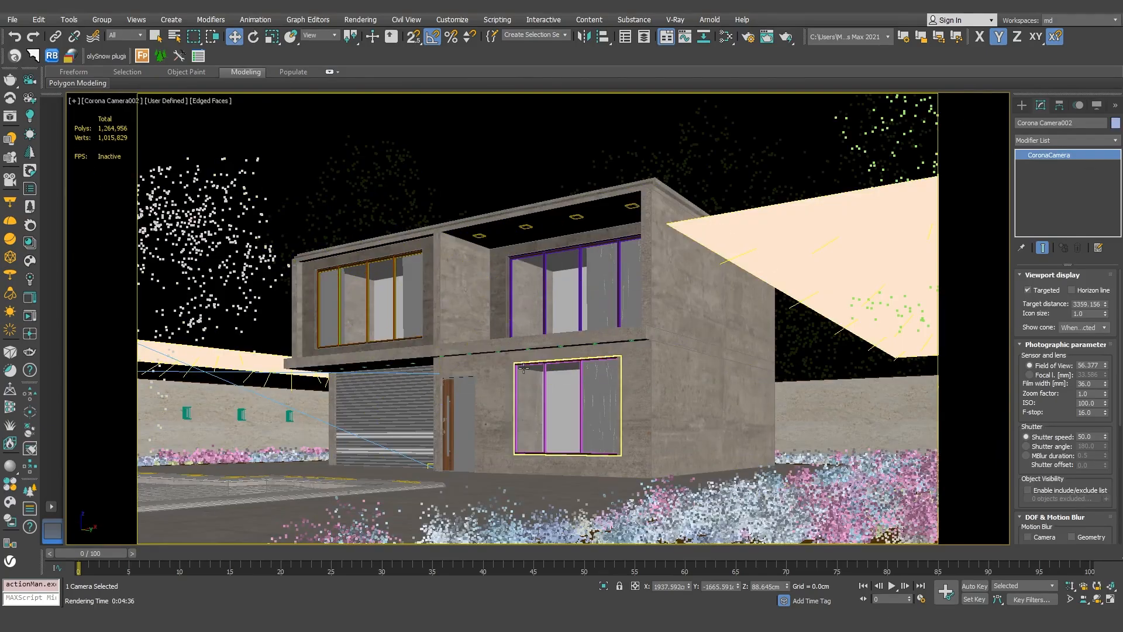
click(408, 138)
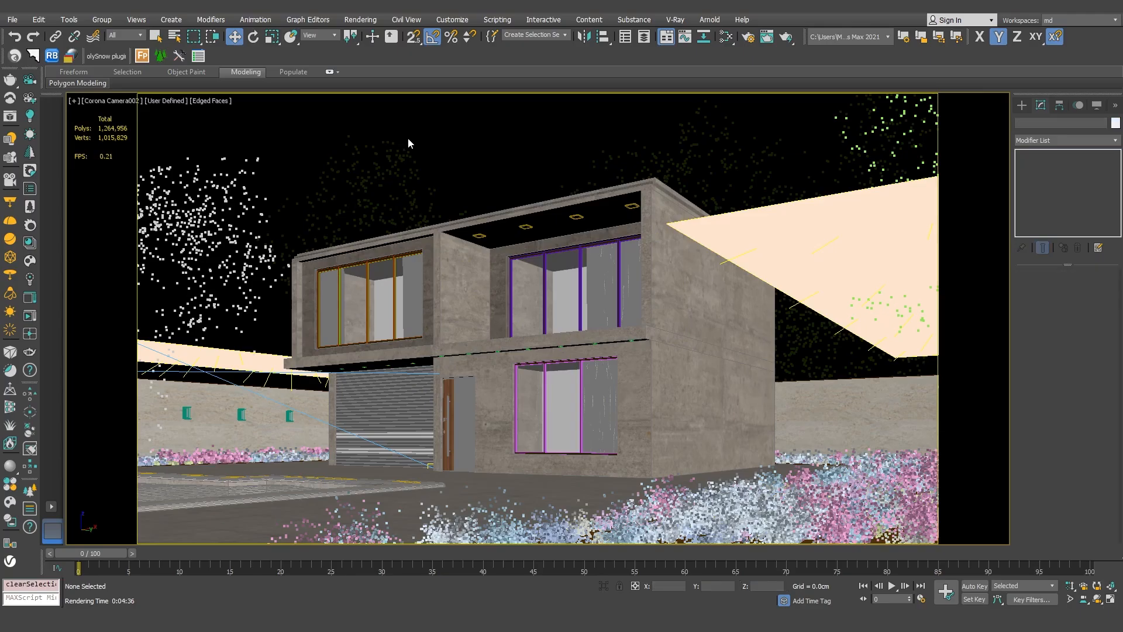
In a perspective overview, inspect the BriadLeaf tree proxy and the settings of the large rectangular Corona light on the camera side of the house
key(p)
scroll(474, 228, down, 5)
alt+middle_drag(494, 259, 464, 194)
click(767, 303)
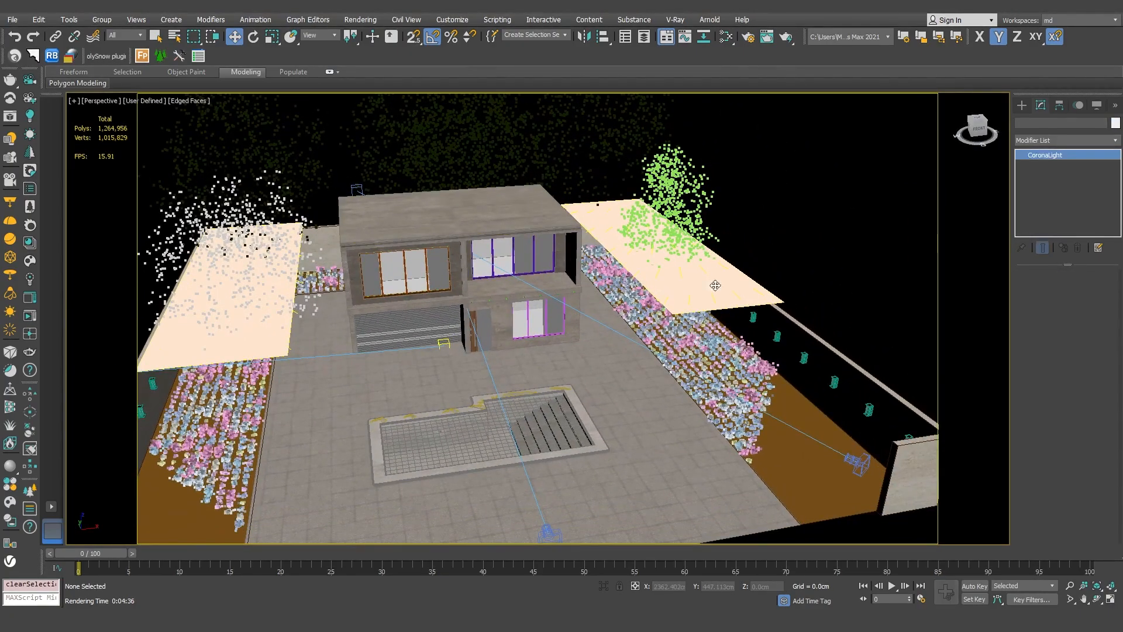
click(235, 331)
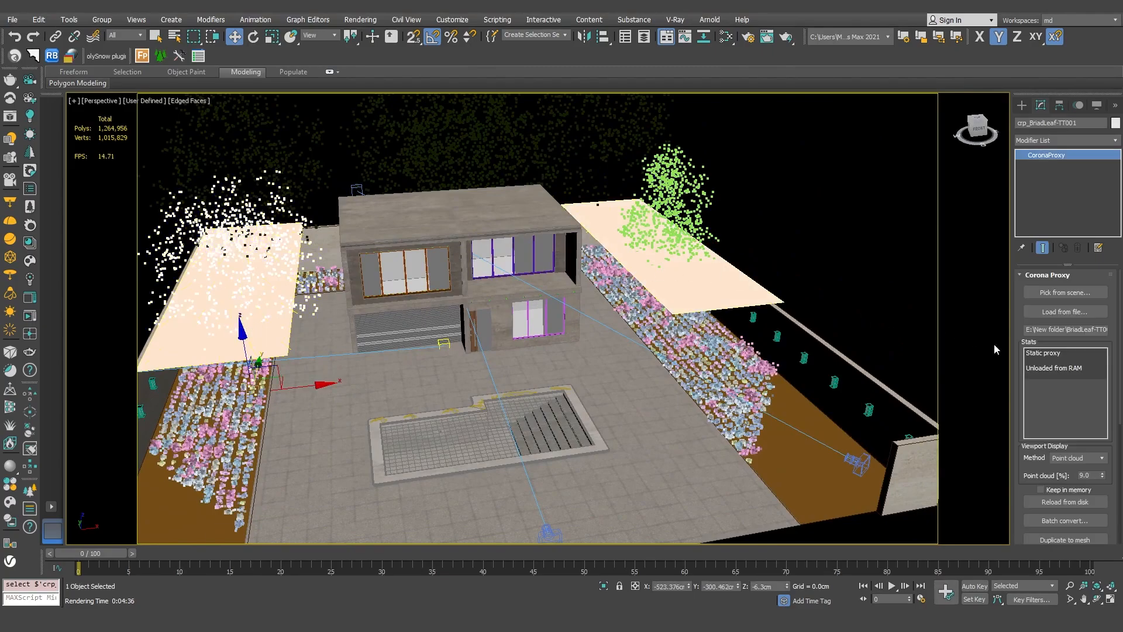
click(685, 291)
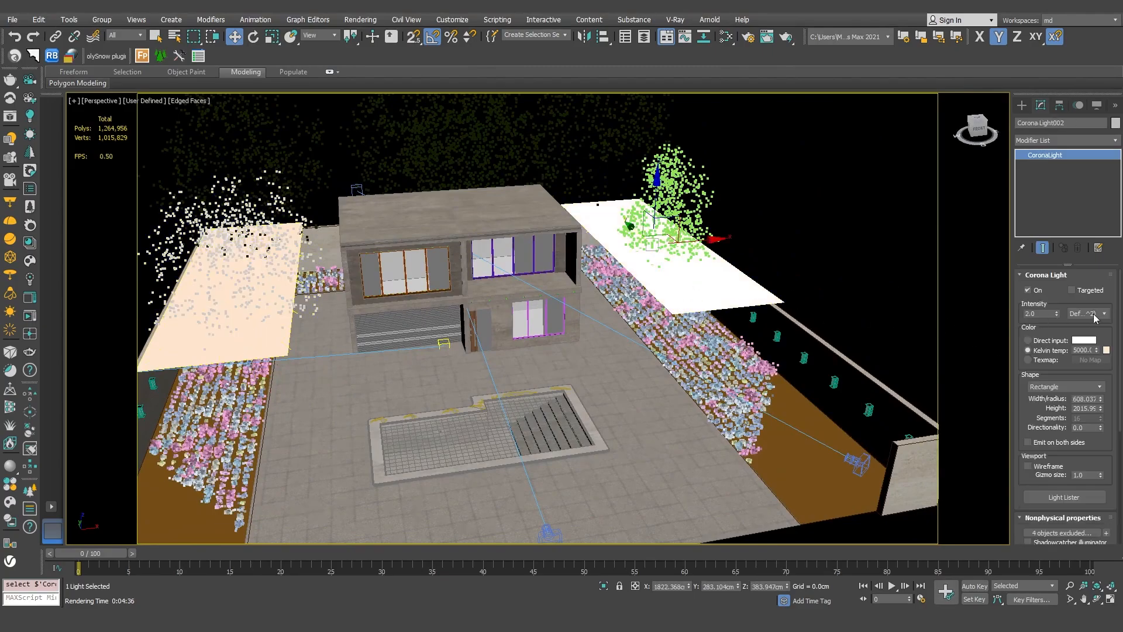
scroll(1105, 361, down, 5)
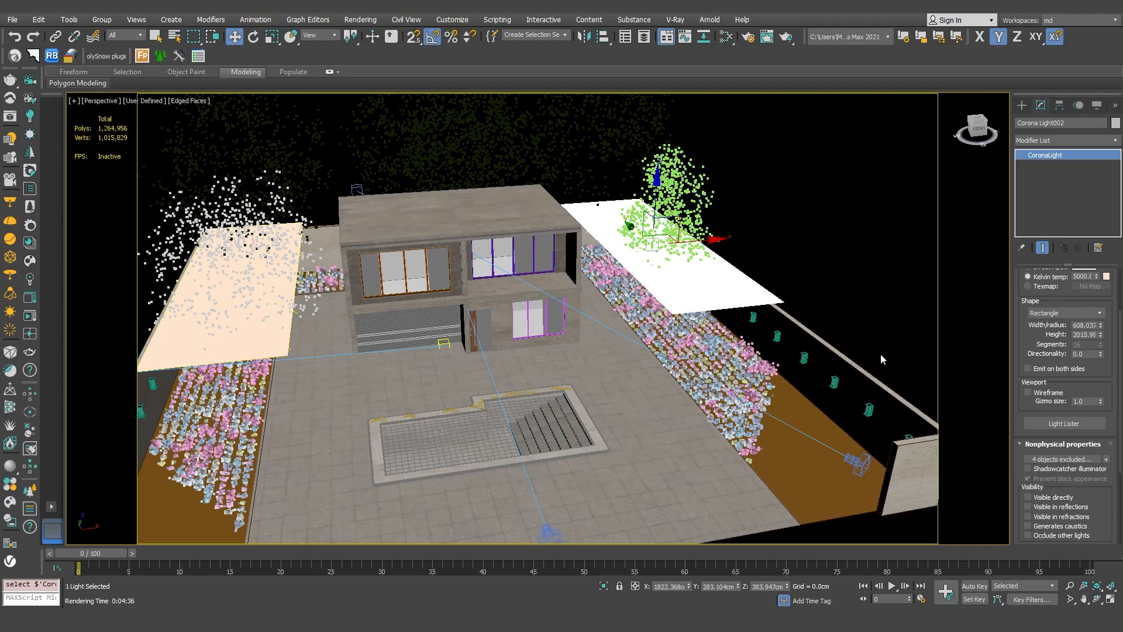
Select a lamp on the boundary wall and export it as a Corona proxy displayed as a point cloud, replacing the source object
scroll(880, 404, up, 3)
alt+middle_drag(880, 405, 752, 395)
scroll(752, 395, up, 3)
alt+middle_drag(656, 391, 434, 466)
scroll(635, 263, up, 5)
click(635, 263)
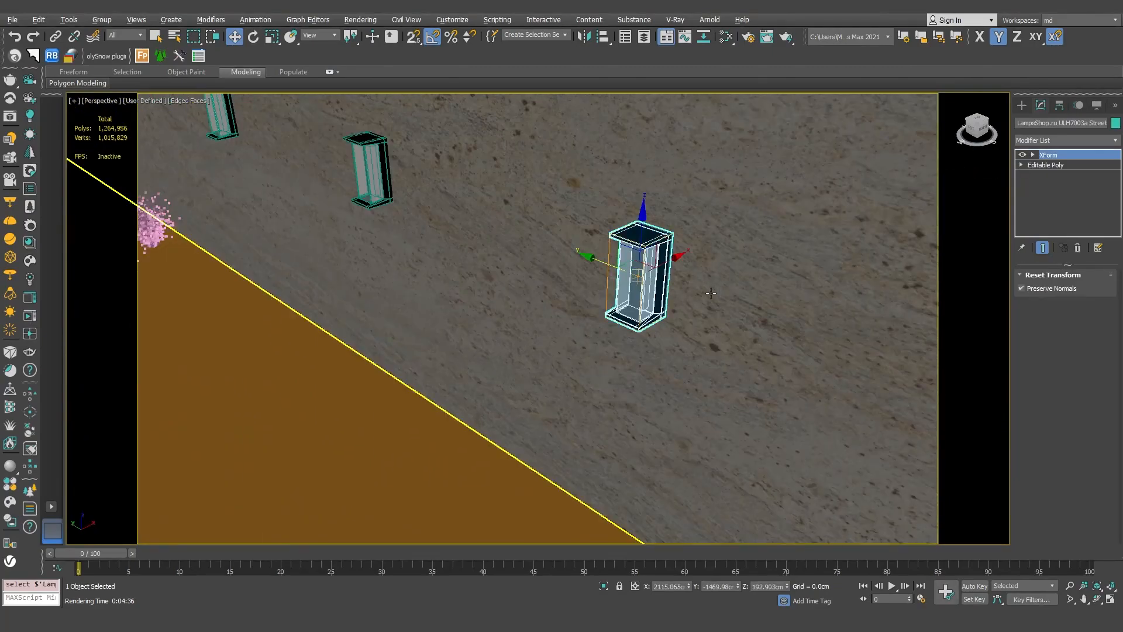
click(30, 207)
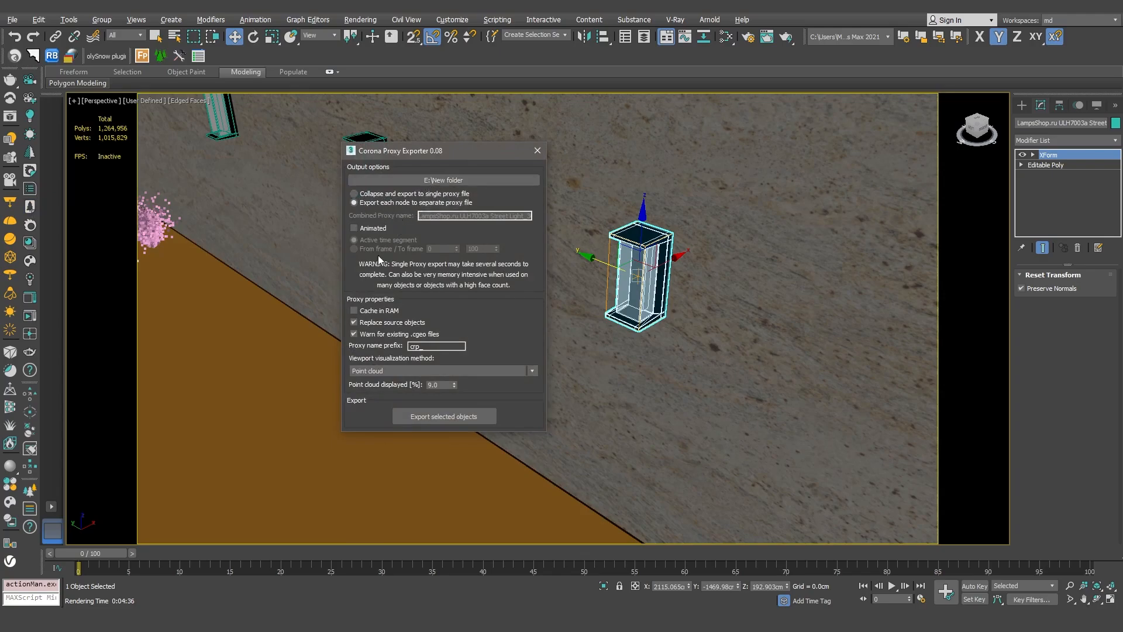
click(434, 414)
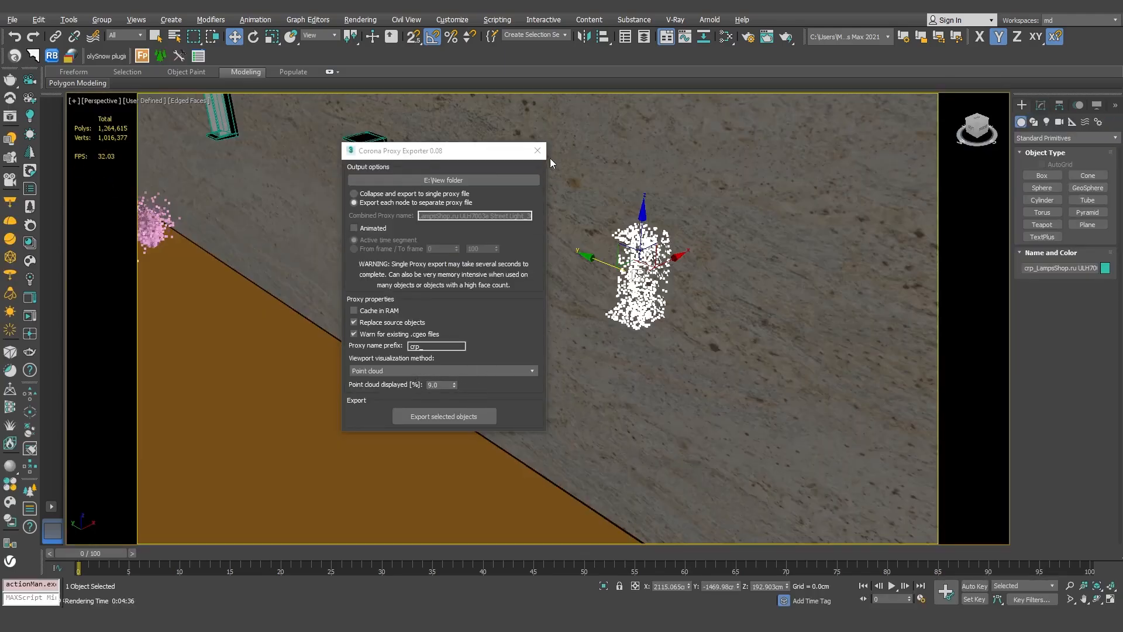
click(537, 151)
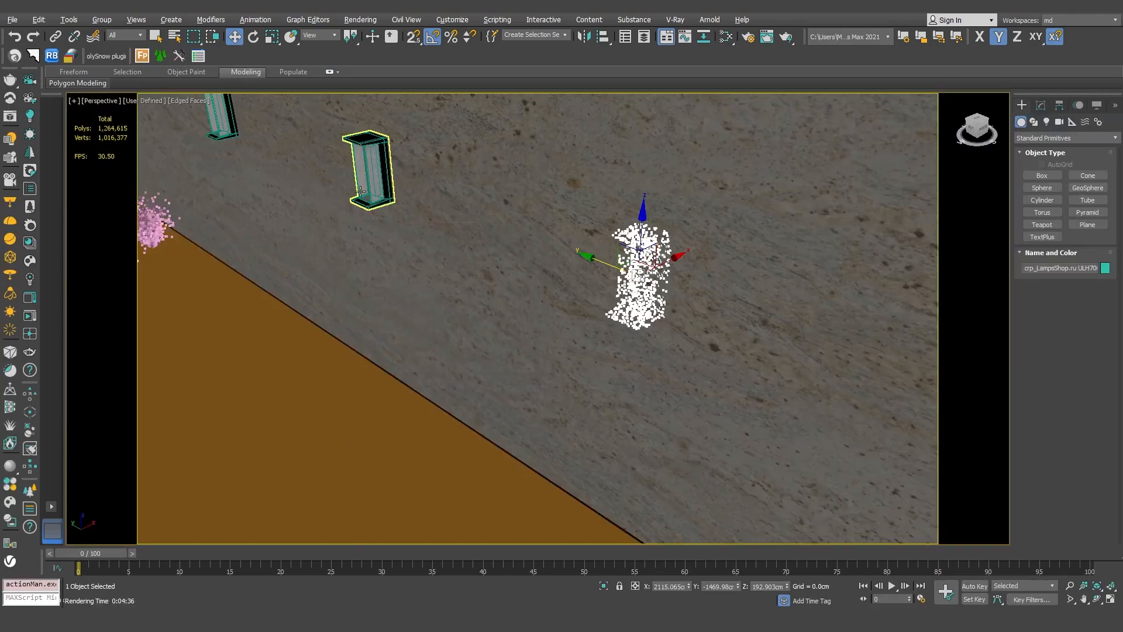
Switch the view to Corona Camera001
scroll(414, 192, down, 5)
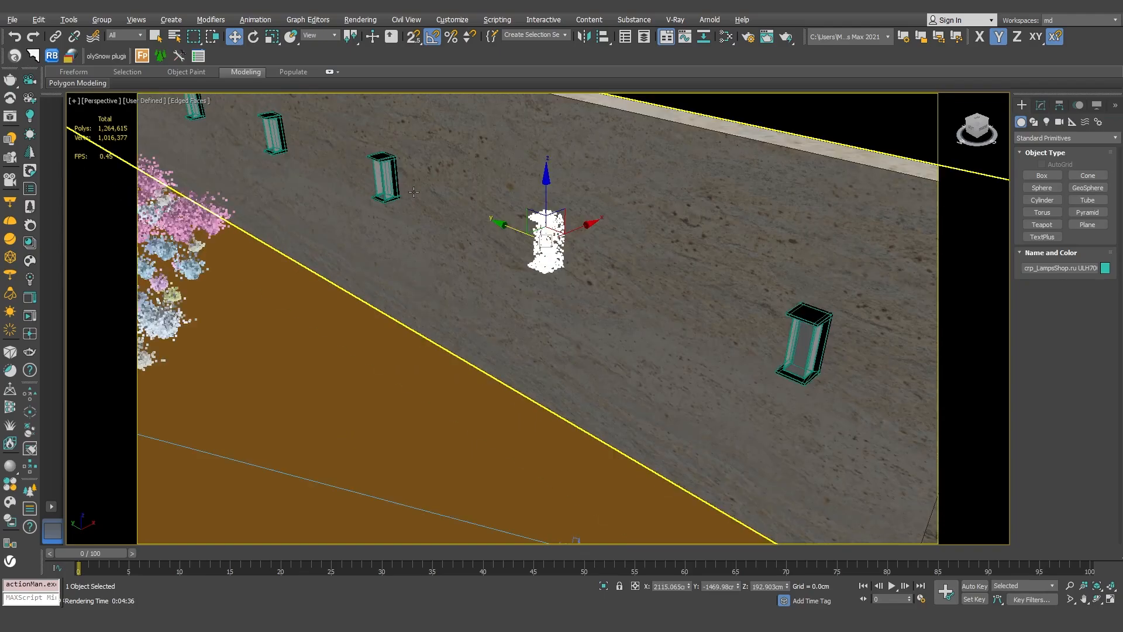
scroll(413, 191, down, 8)
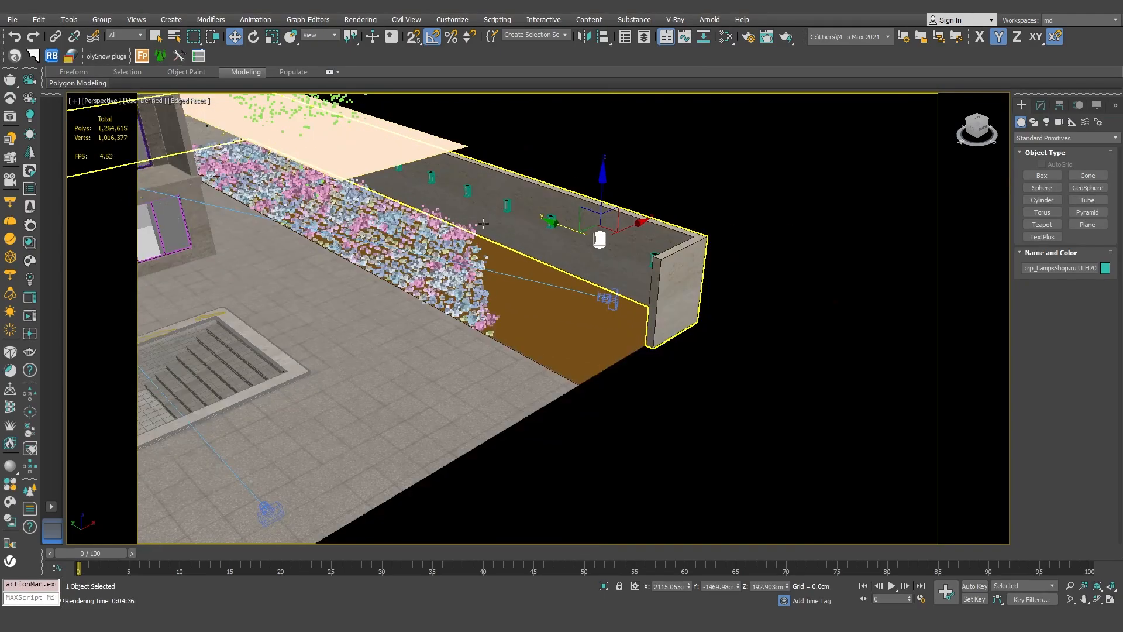
scroll(418, 213, down, 4)
key(c)
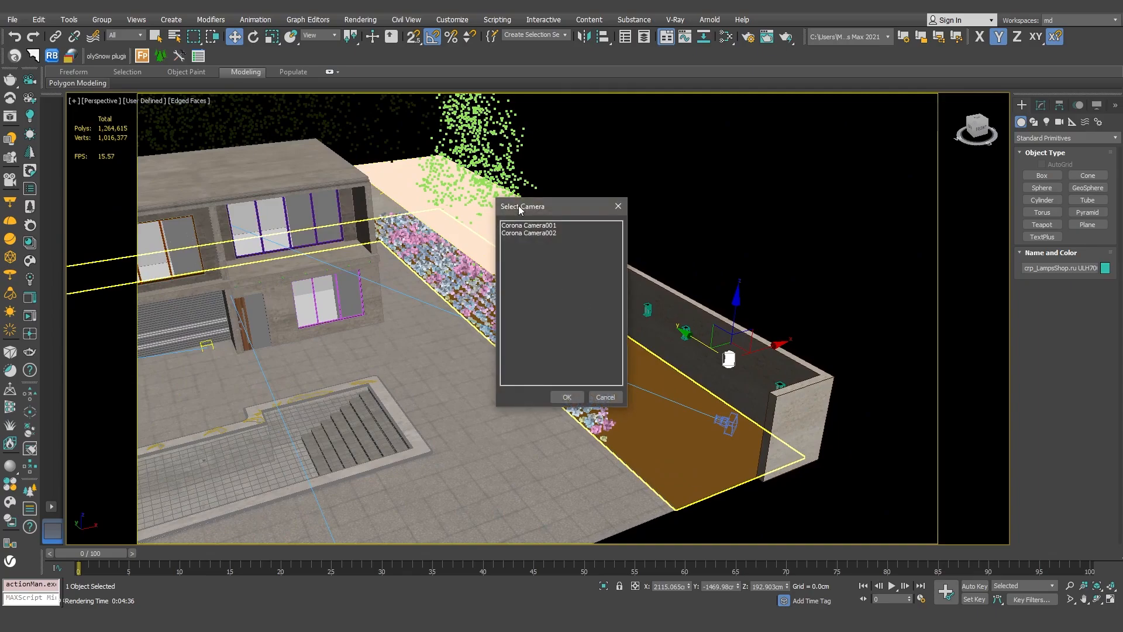
double_click(537, 226)
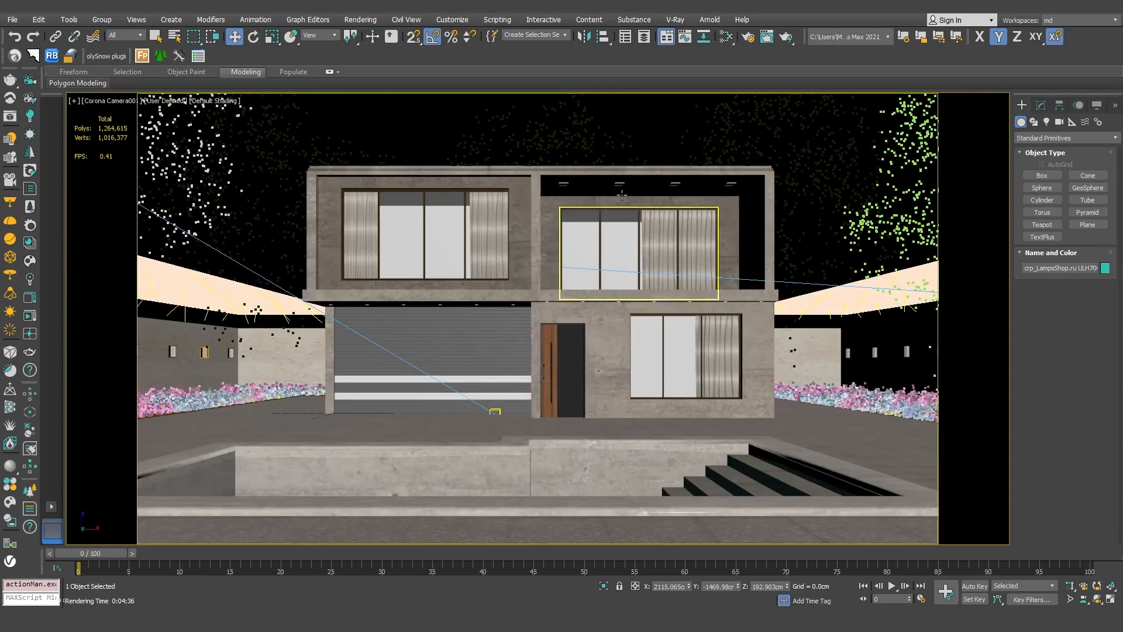
Open the Slate Material Editor beside the house view and examine the textured materials Material #203, Material #2 and Material #3
click(727, 38)
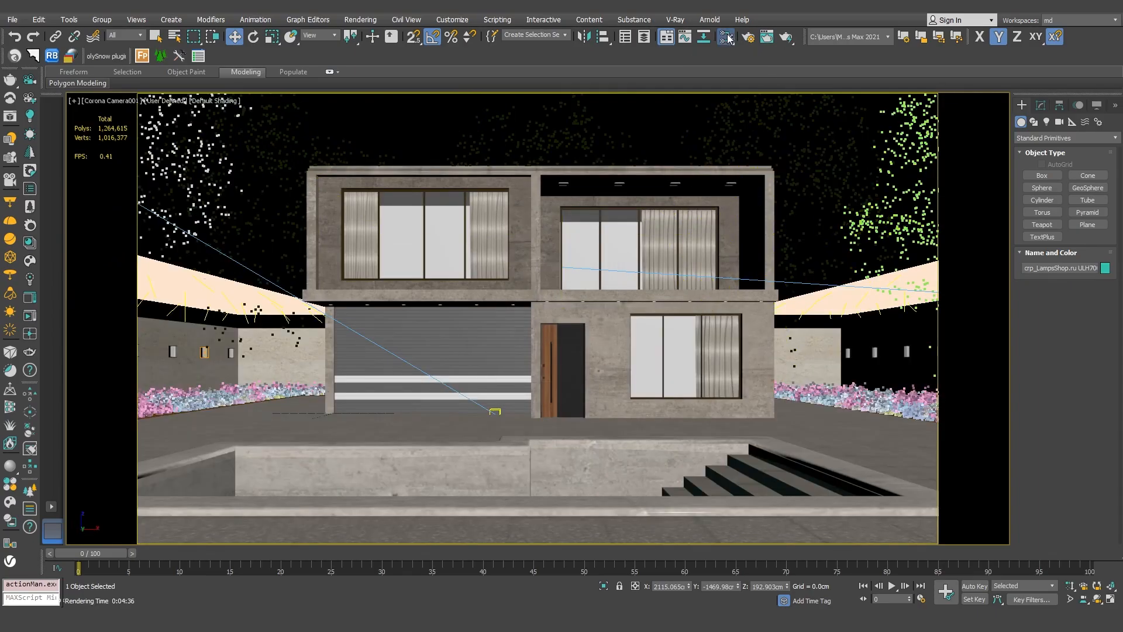
middle_drag(319, 219, 368, 201)
drag(478, 63, 805, 56)
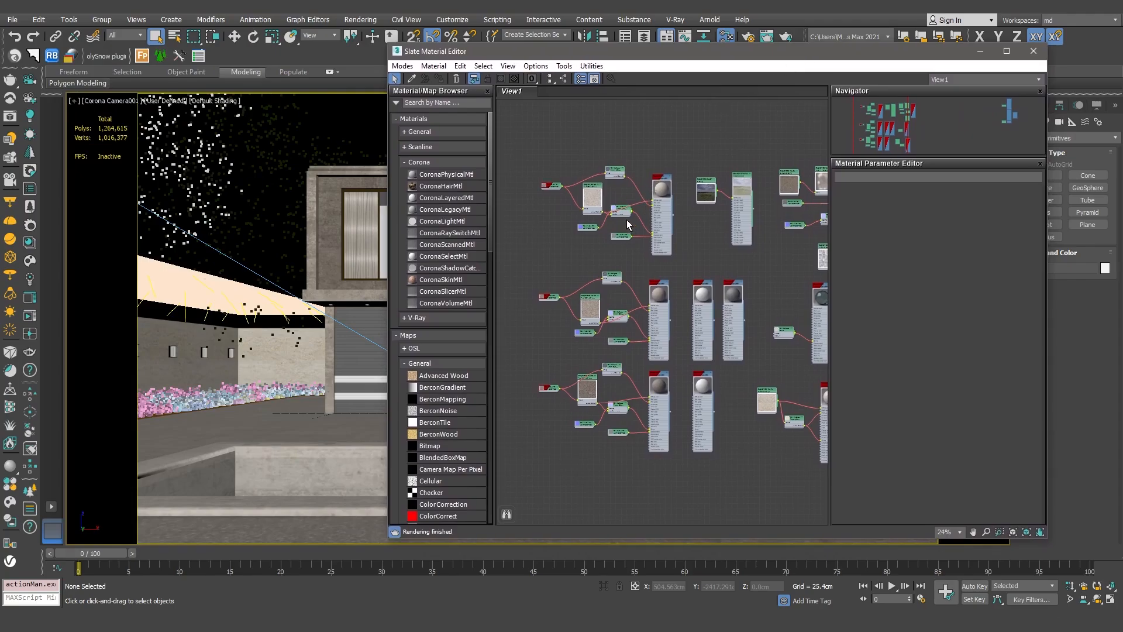
scroll(633, 216, up, 4)
double_click(697, 166)
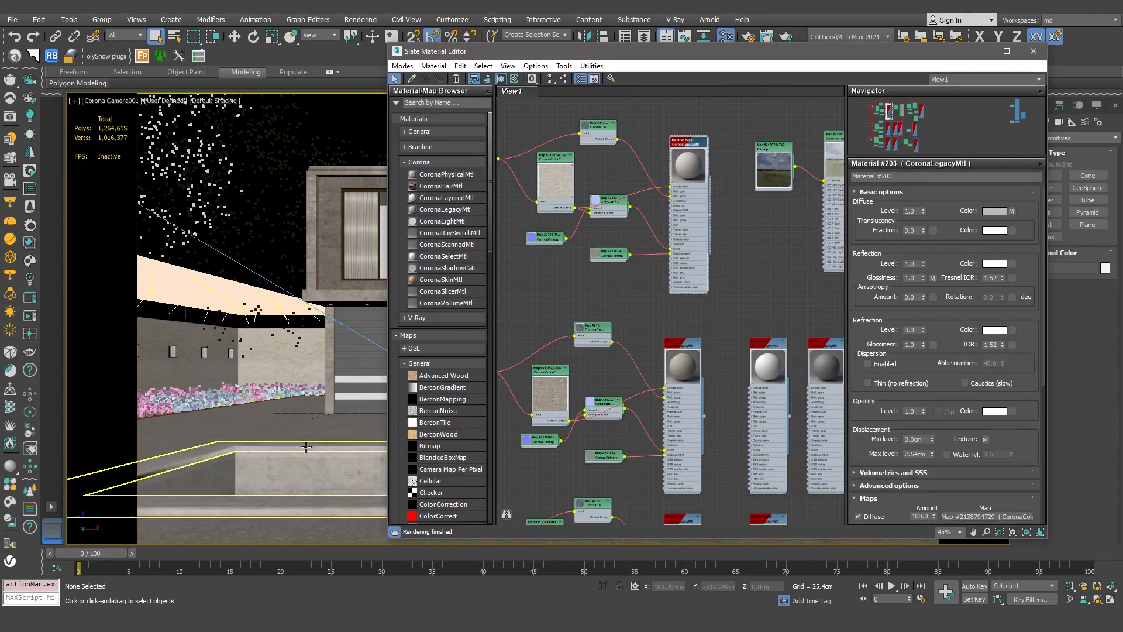
double_click(685, 367)
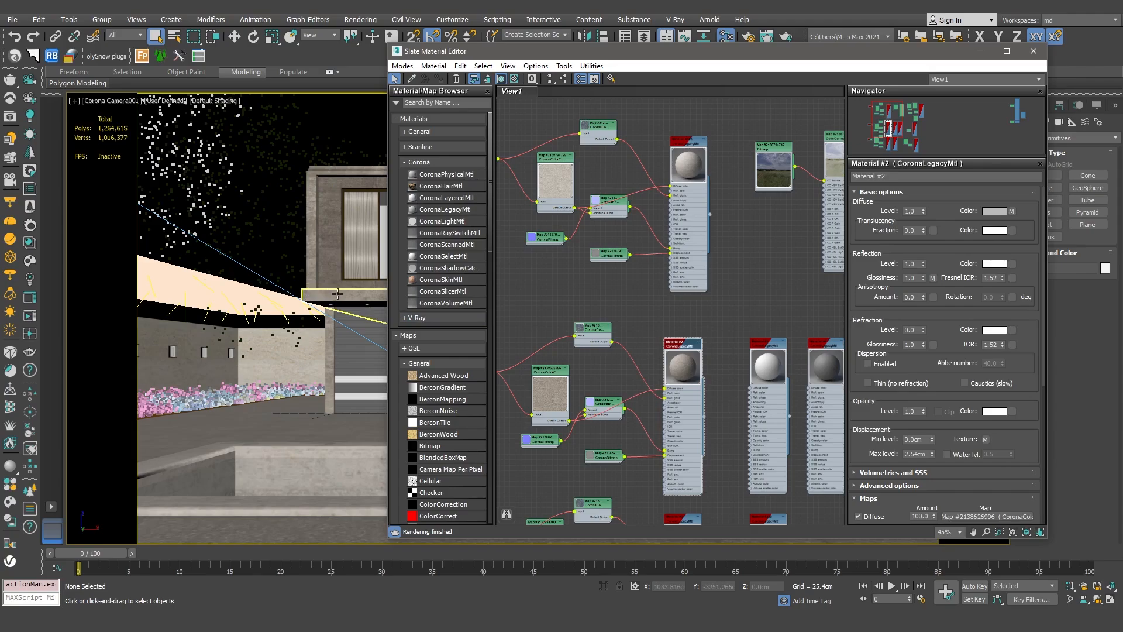
middle_drag(672, 383, 680, 177)
double_click(689, 333)
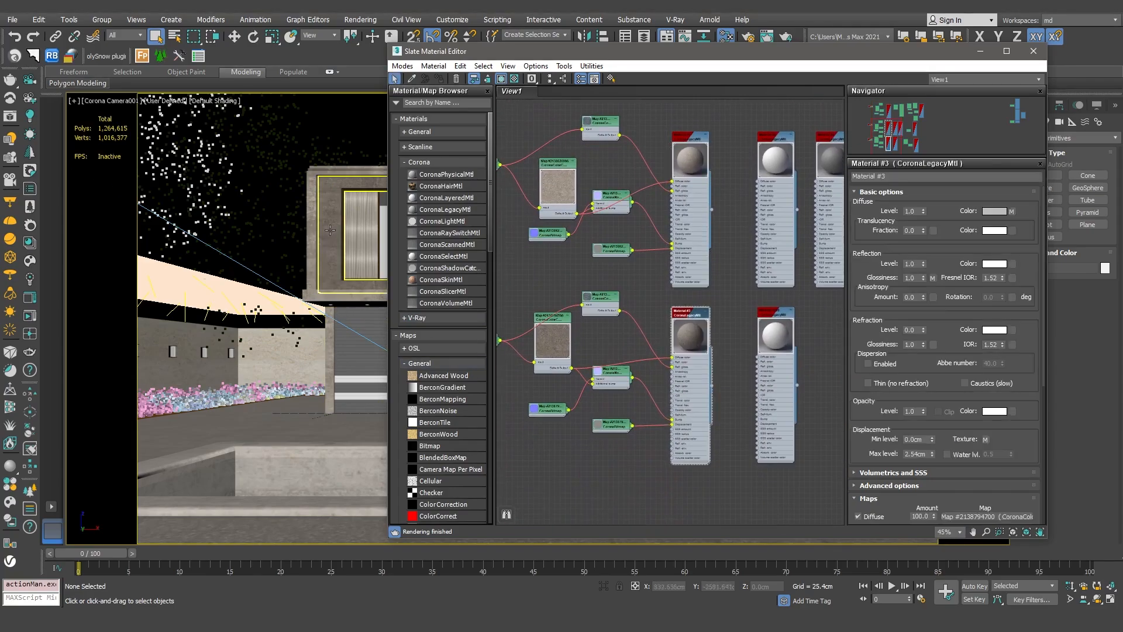
double_click(690, 188)
middle_drag(608, 224, 661, 361)
middle_drag(697, 207, 676, 266)
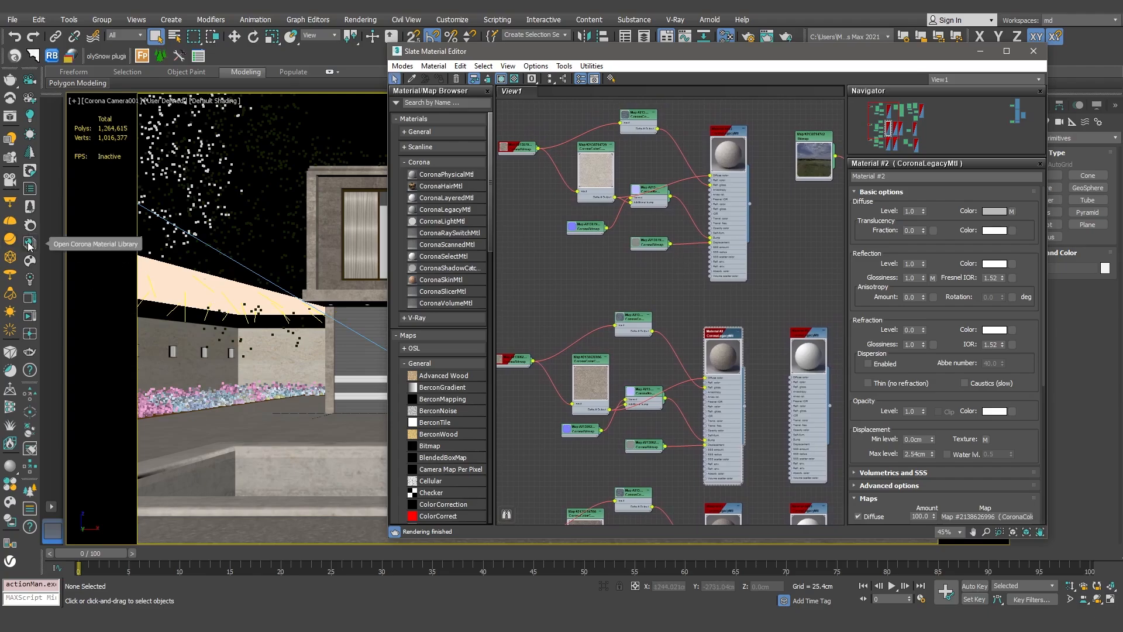
Examine the settings of the plain dark grey Material #4 and the white Material #200
middle_drag(604, 255, 362, 279)
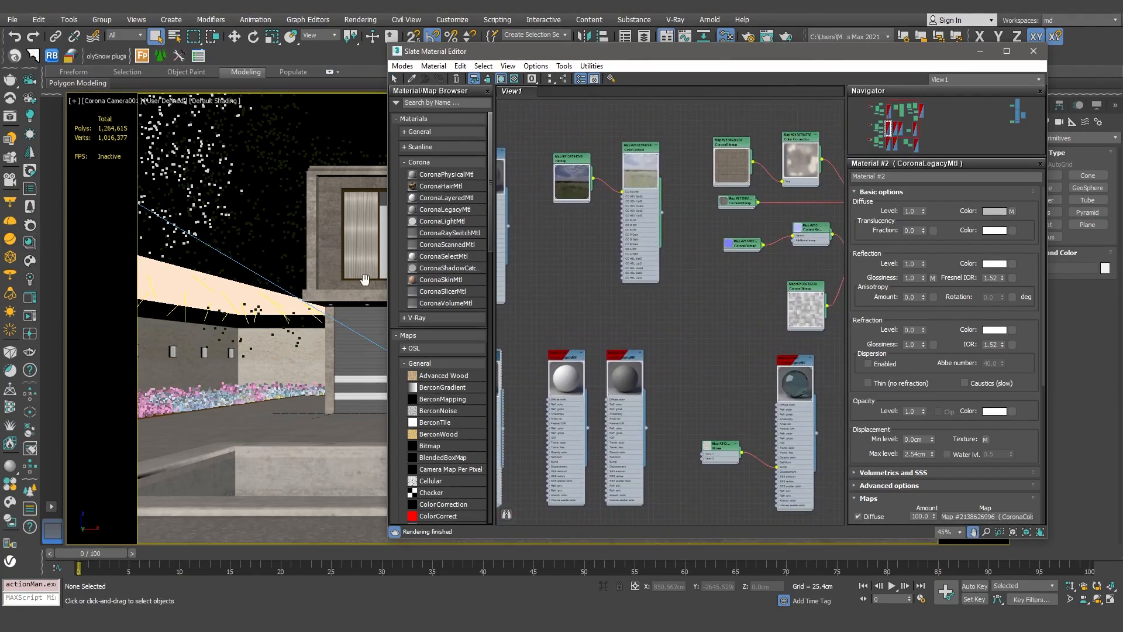
click(642, 168)
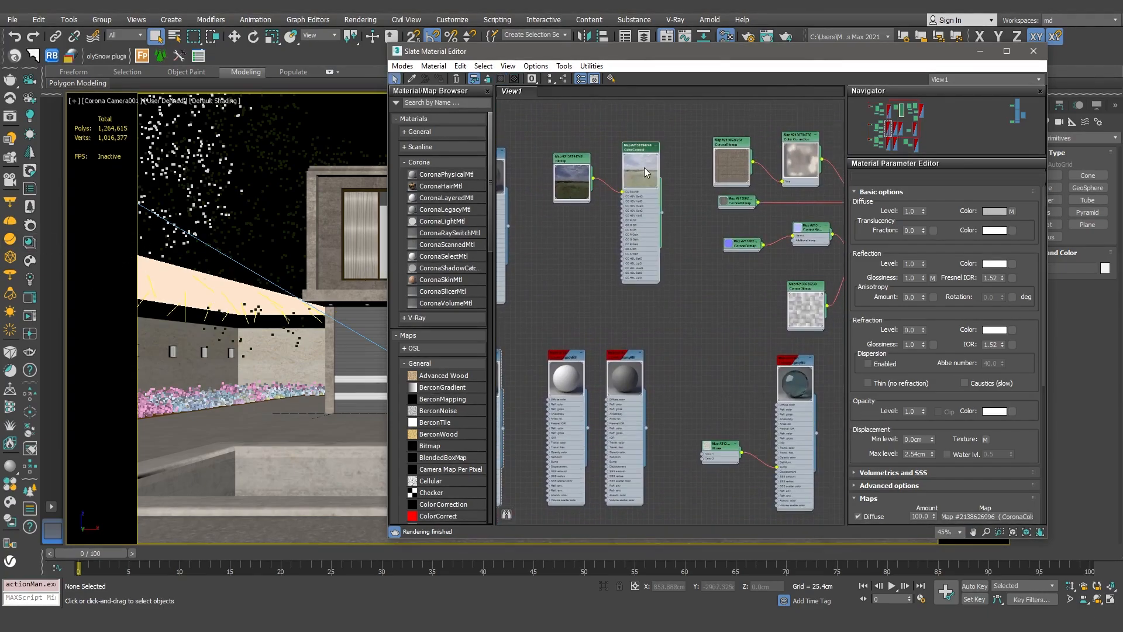
click(582, 367)
click(629, 380)
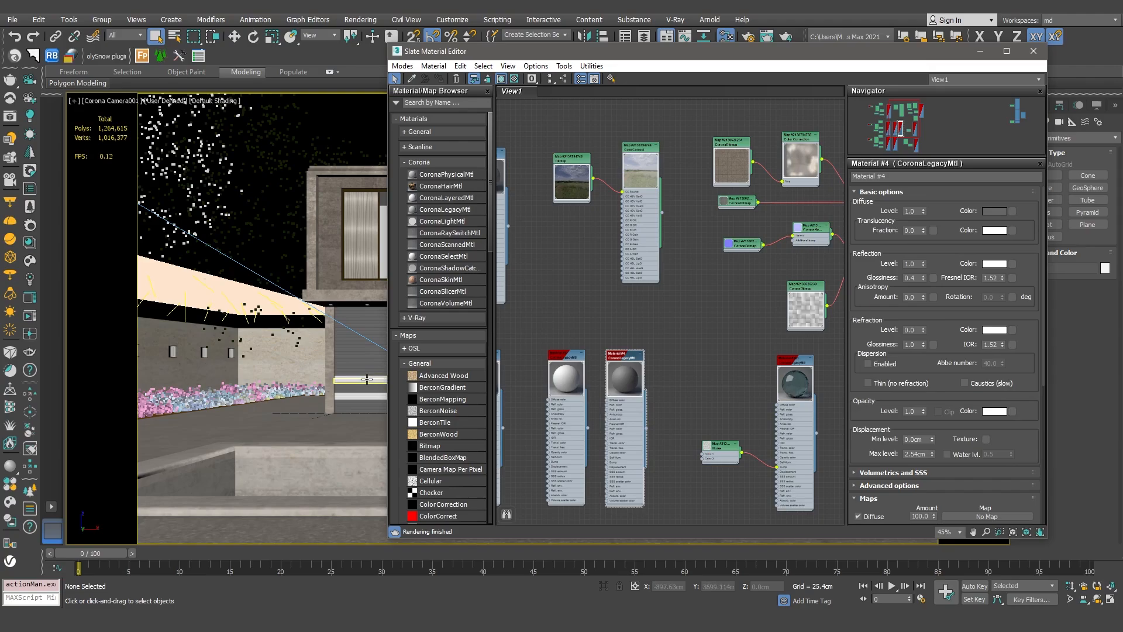
middle_drag(639, 376, 673, 154)
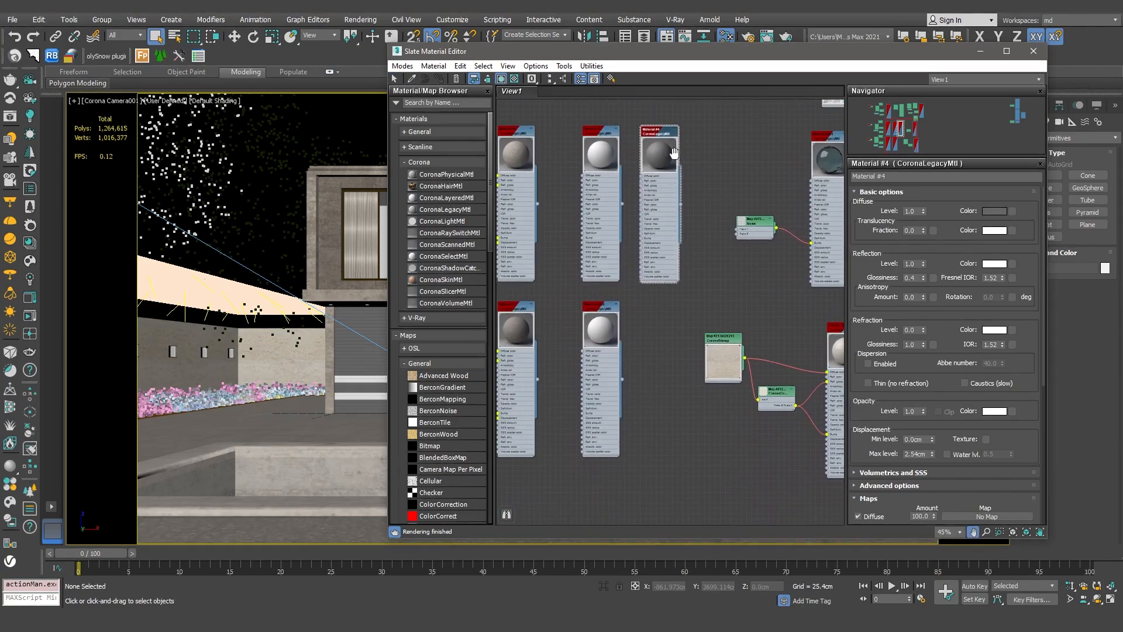
double_click(601, 342)
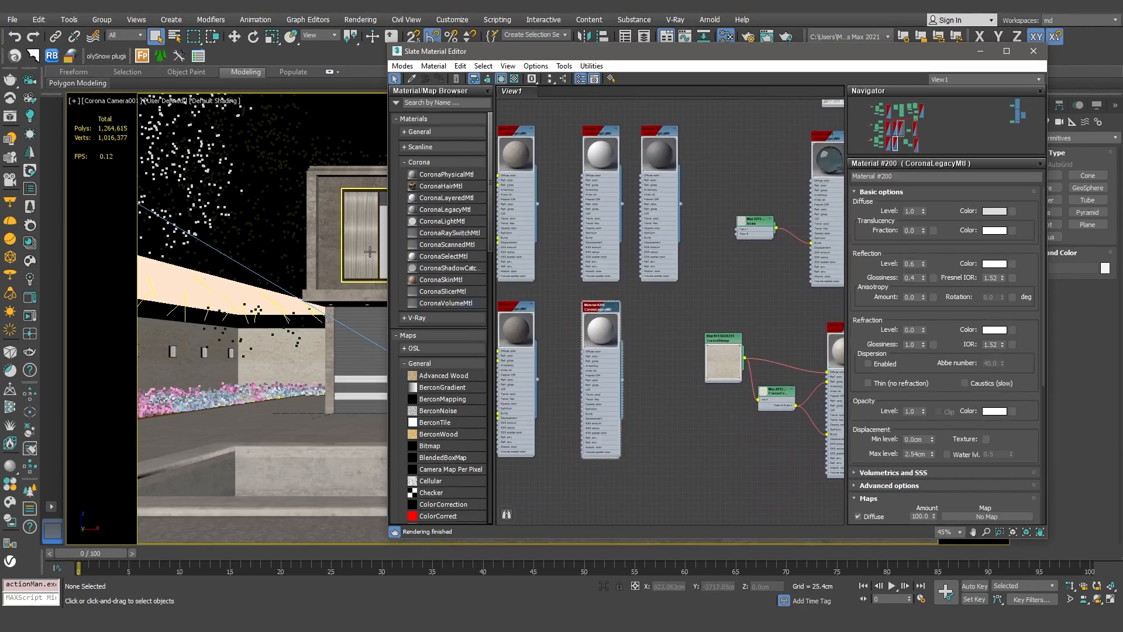
Move the material editor to uncover more of the camera view and examine the Granite Kashmire Gold material
drag(543, 50, 637, 52)
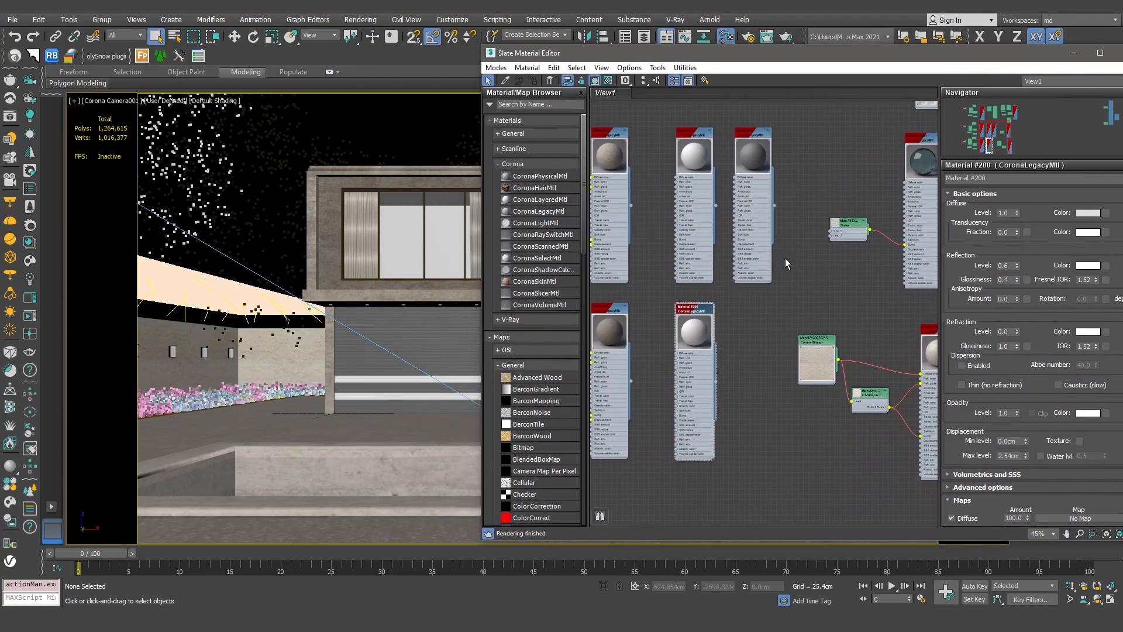
middle_drag(783, 256, 671, 249)
double_click(833, 349)
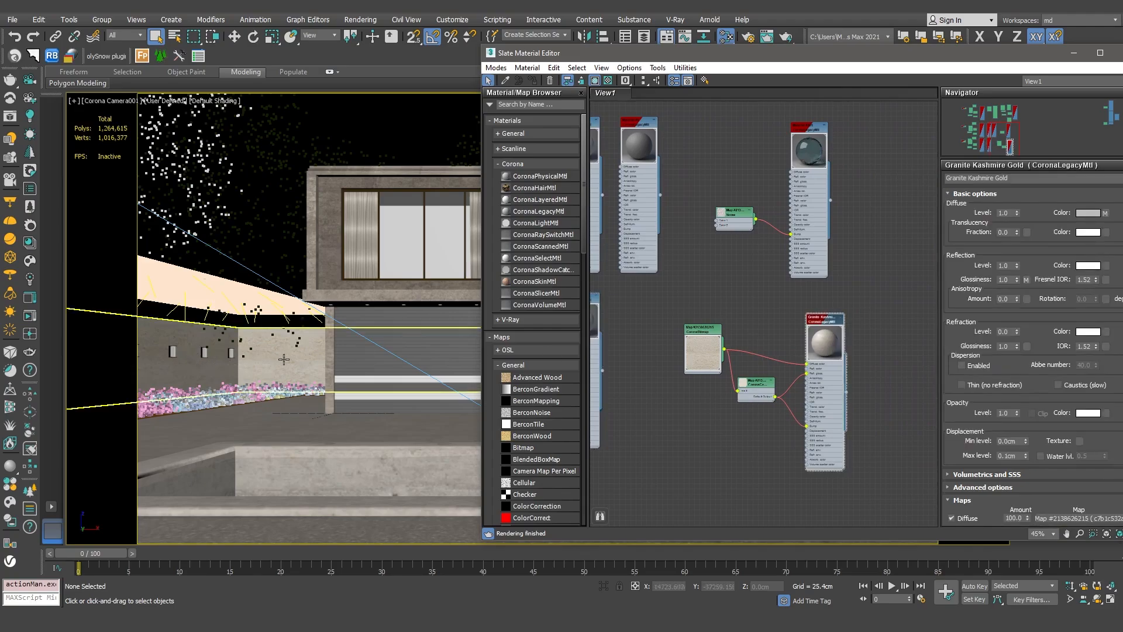
Examine the settings of Material #201 and the Sidewalk Tiles Dry material, and put the material editor away
double_click(811, 157)
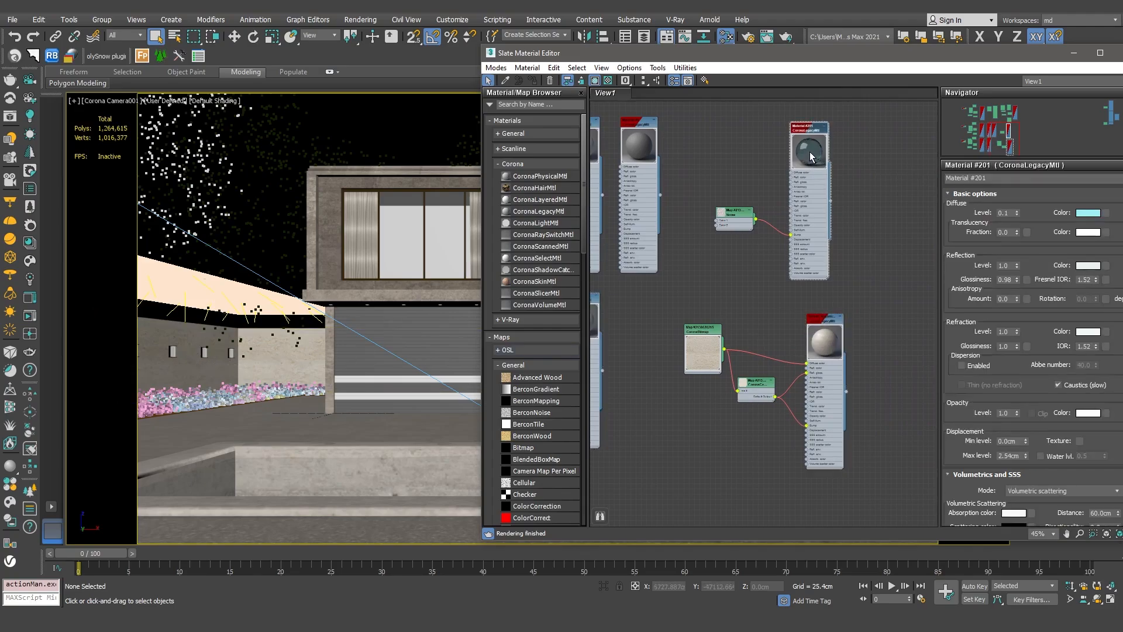
scroll(837, 209, up, 2)
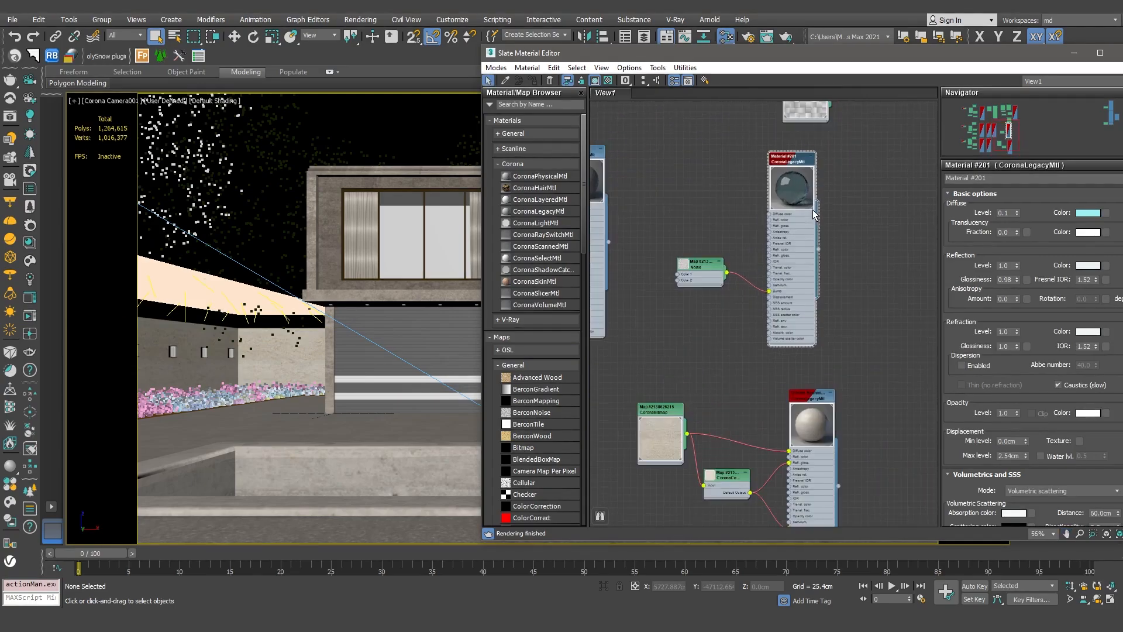
middle_drag(860, 251, 830, 260)
drag(976, 54, 922, 59)
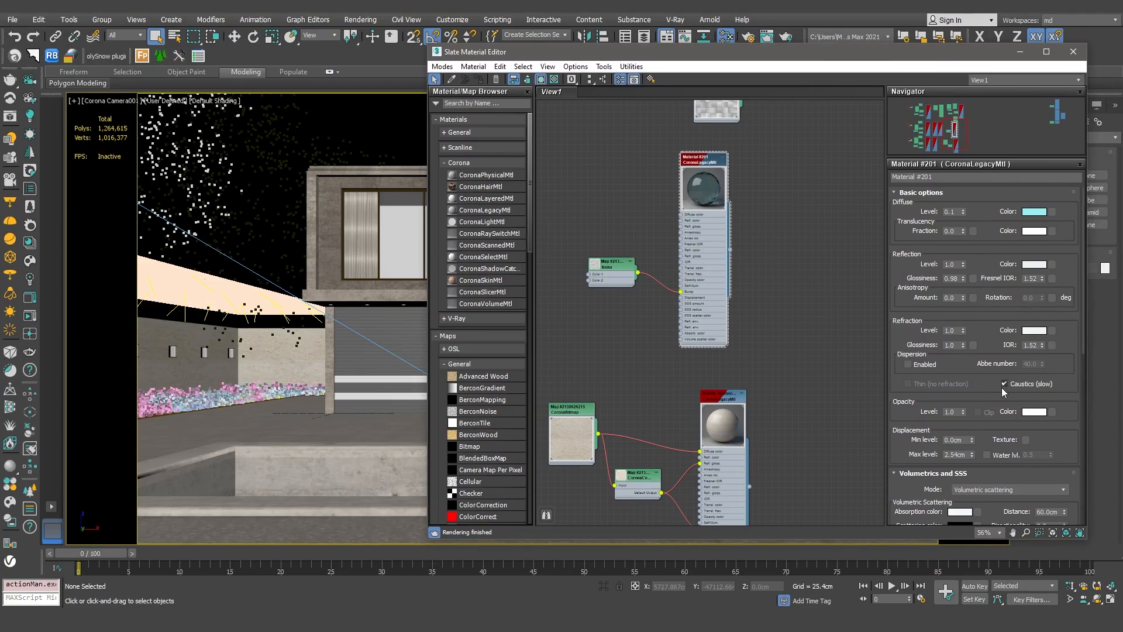
middle_drag(648, 198, 639, 445)
click(790, 146)
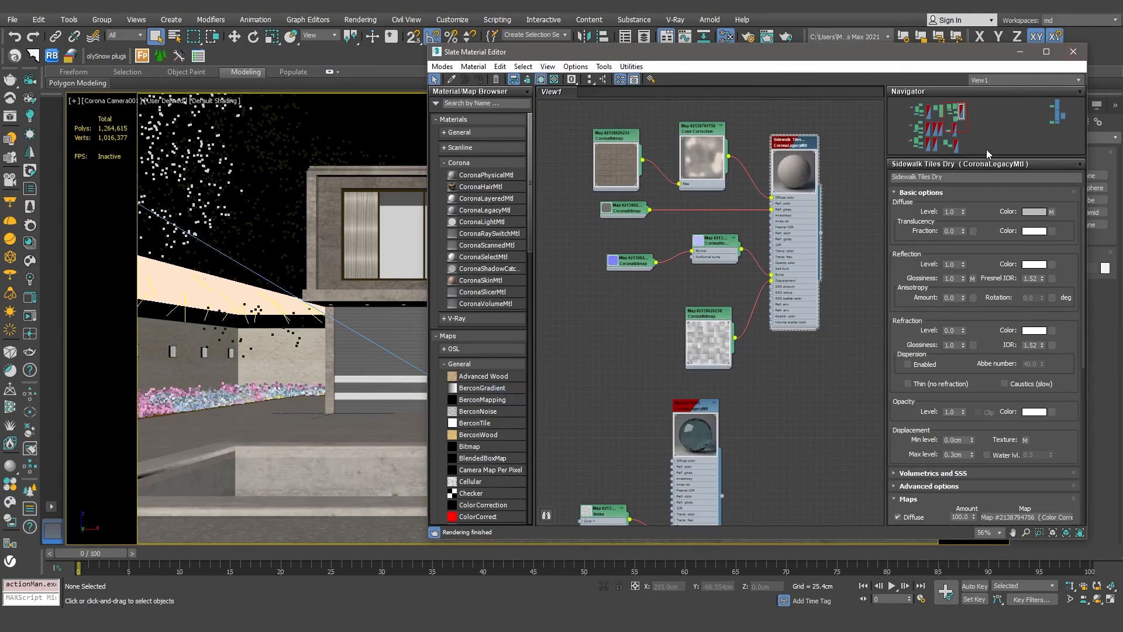
click(1072, 52)
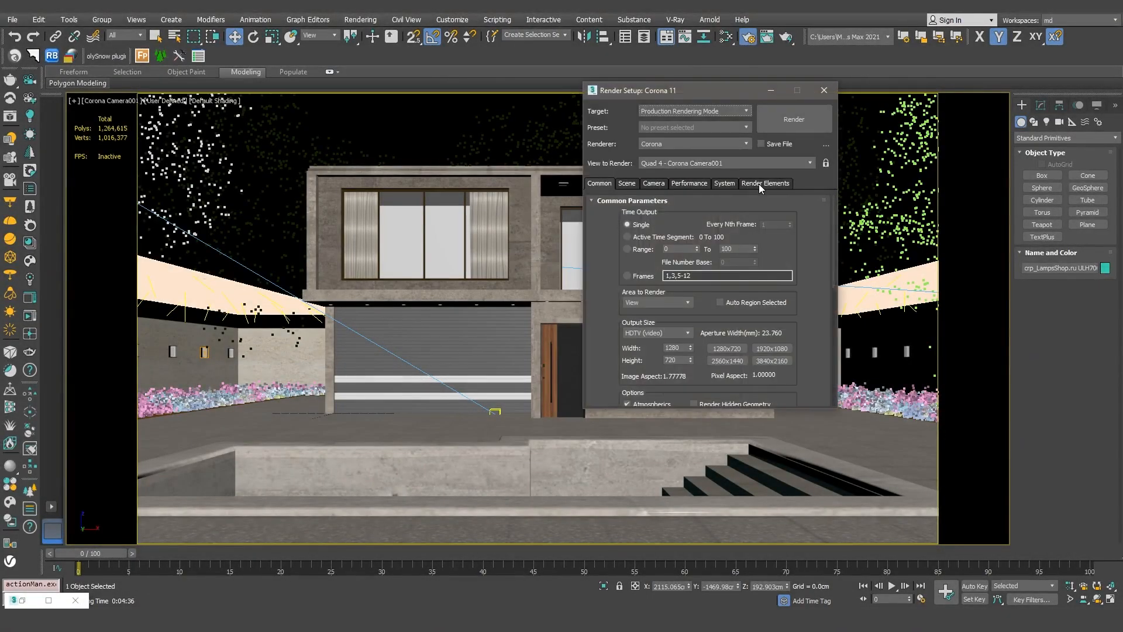
Add the render elements CESSENTIAL_Direct, CESSENTIAL_Reflect, CESSENTIAL_Refract, CGeometry_ZDepth, CMasking_ID, CShading_Caustics, CShading_Shadows and CTexmap
click(760, 184)
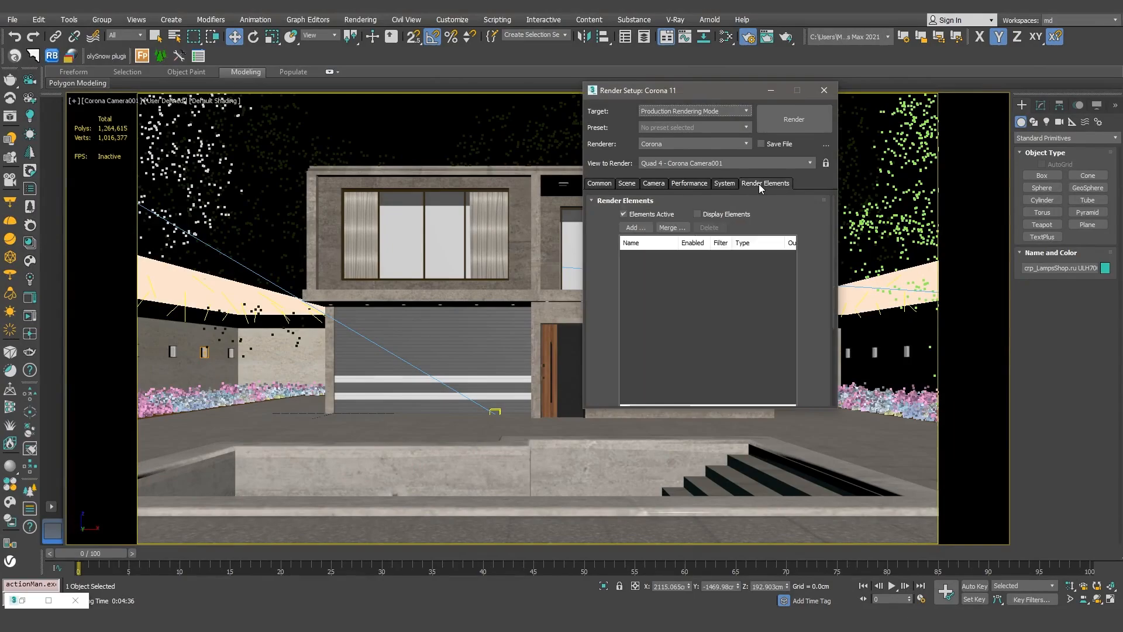
click(637, 228)
click(680, 155)
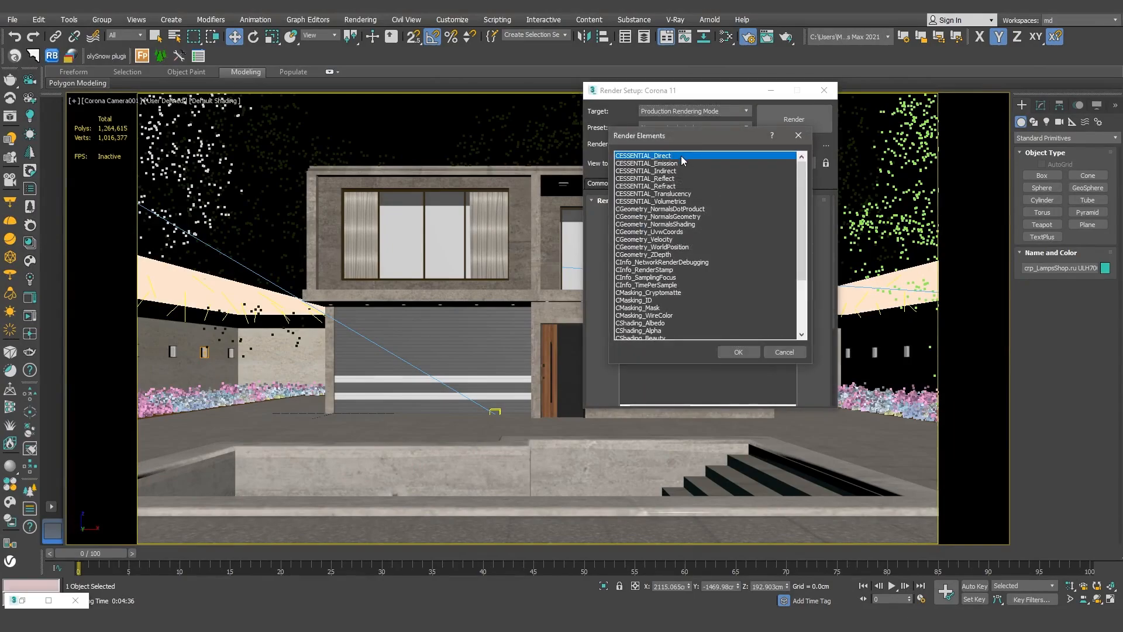
ctrl+click(678, 179)
ctrl+click(675, 186)
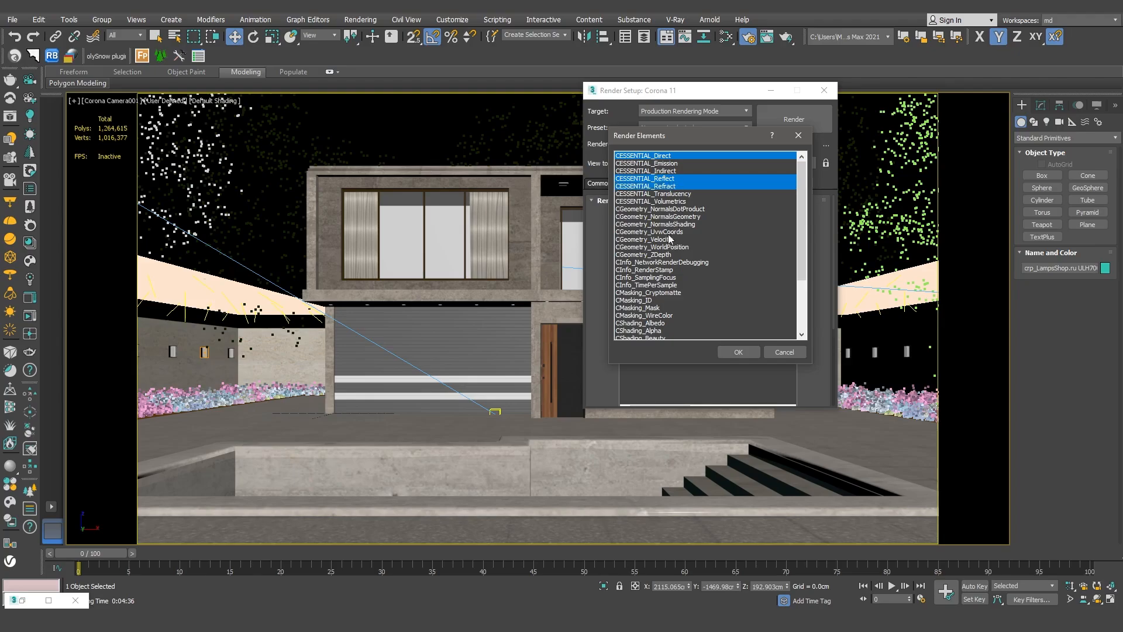
ctrl+click(665, 256)
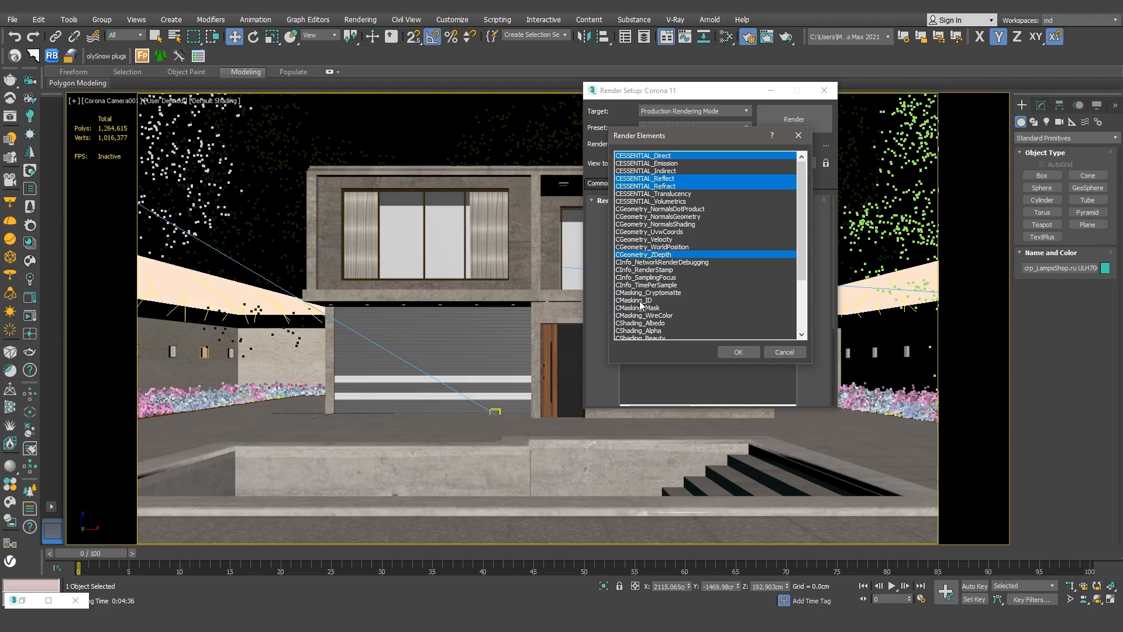
ctrl+click(640, 300)
scroll(649, 318, down, 2)
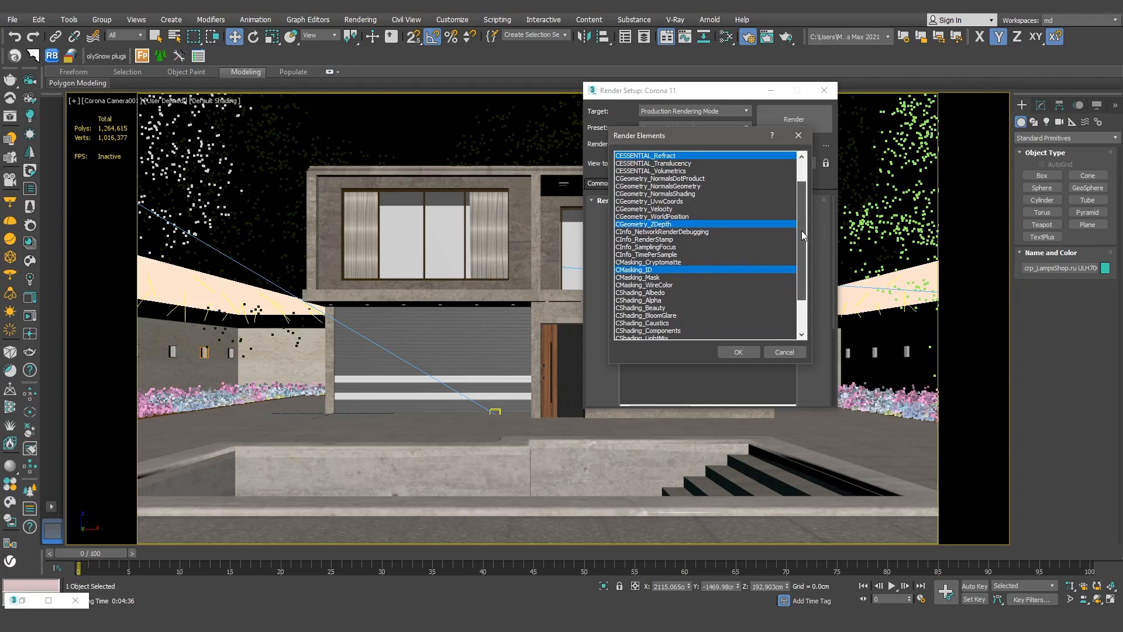
ctrl+click(646, 316)
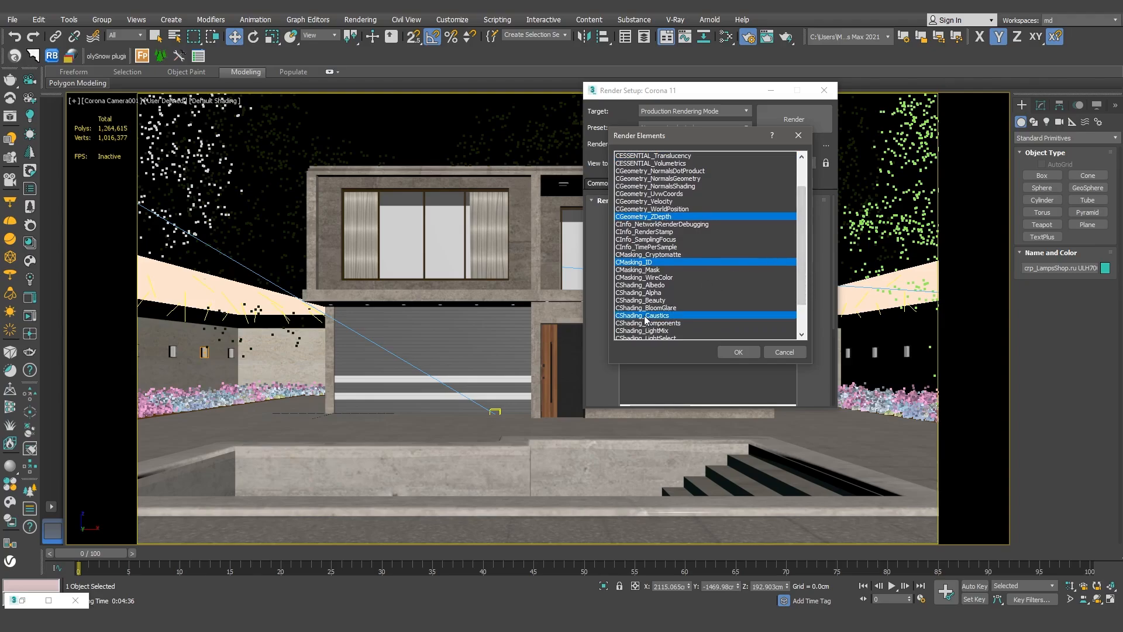
drag(800, 265, 799, 293)
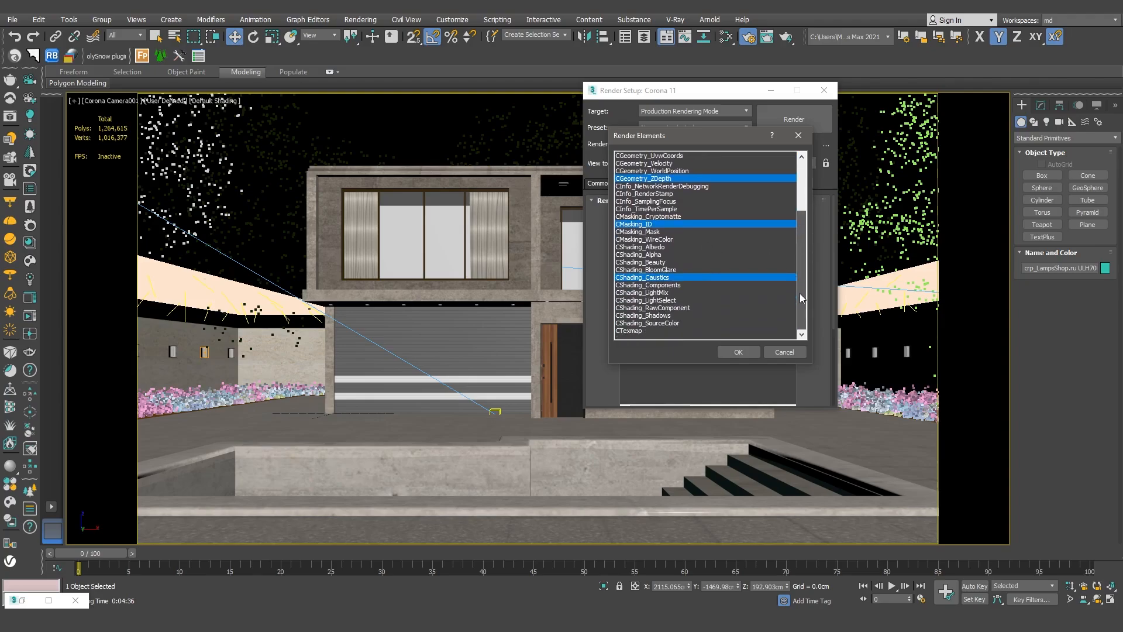
ctrl+click(662, 316)
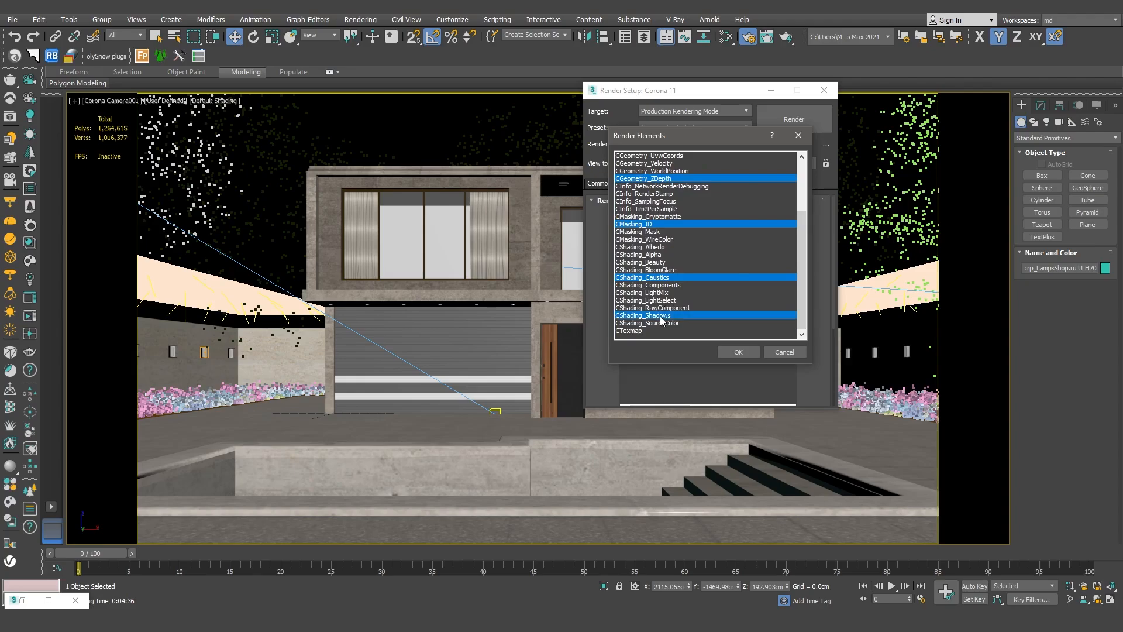
ctrl+click(638, 332)
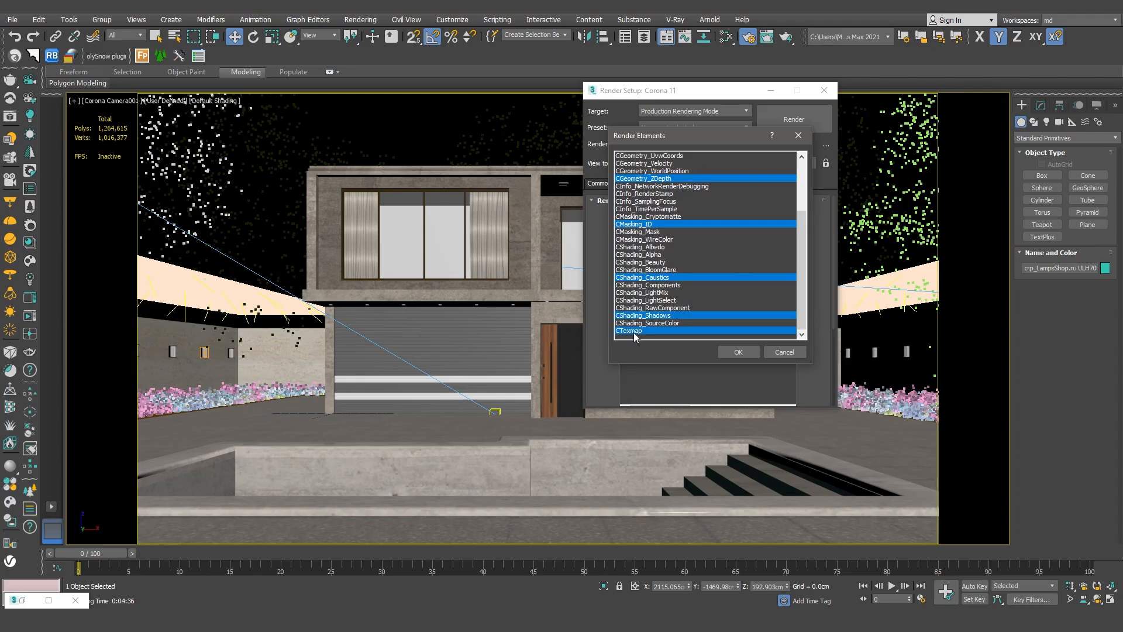
click(739, 352)
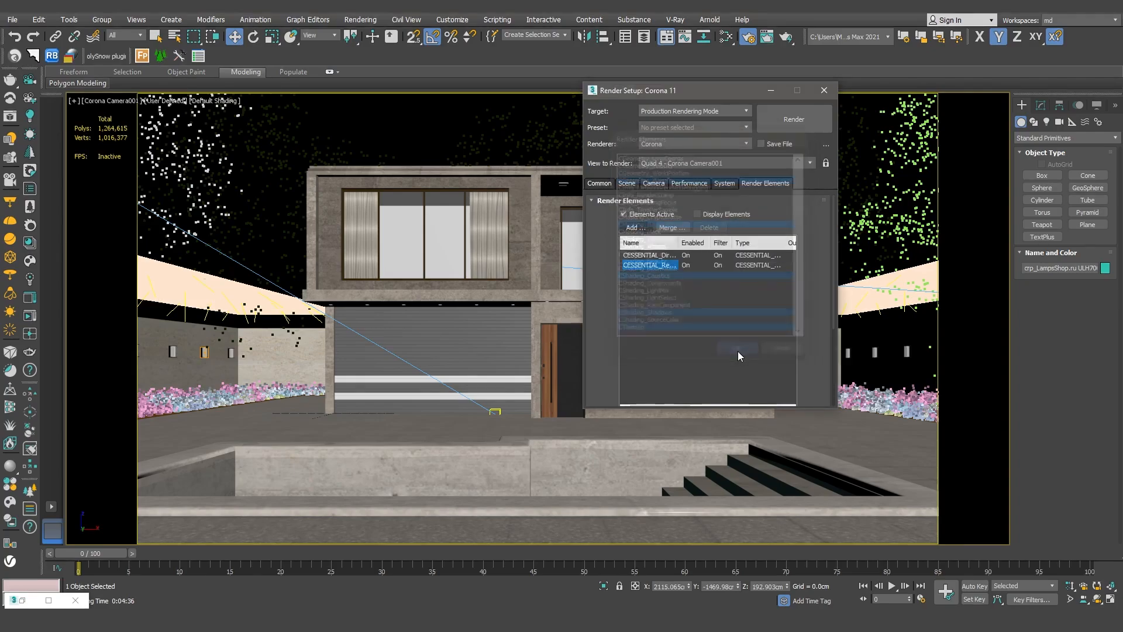
Add a second CTexmap render element to the list
click(635, 227)
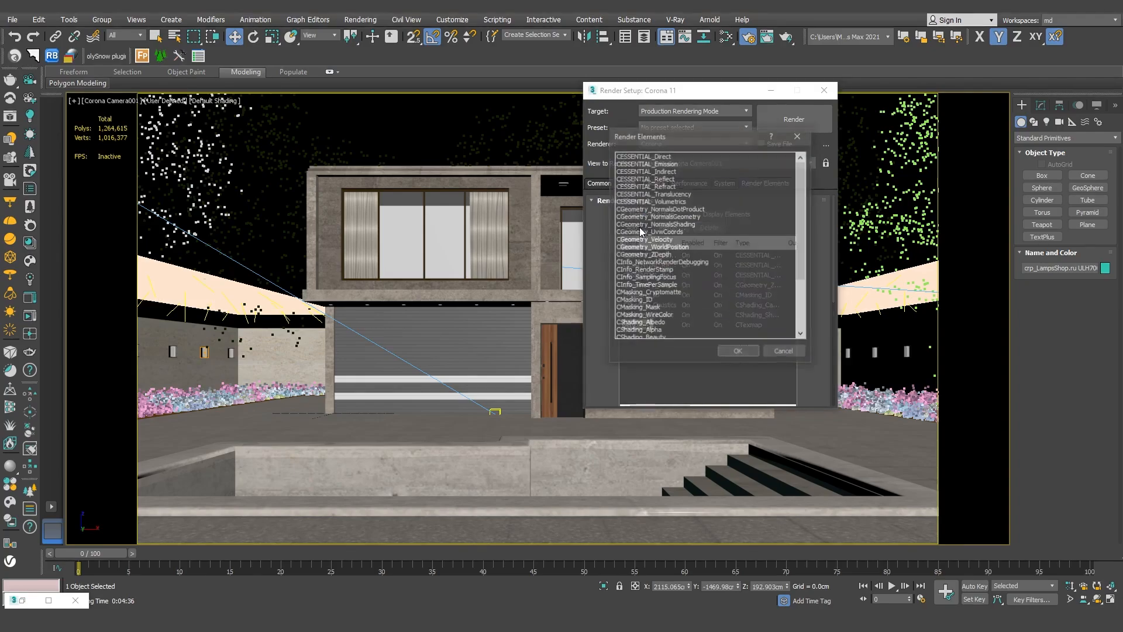
scroll(801, 262, down, 5)
click(718, 332)
click(738, 351)
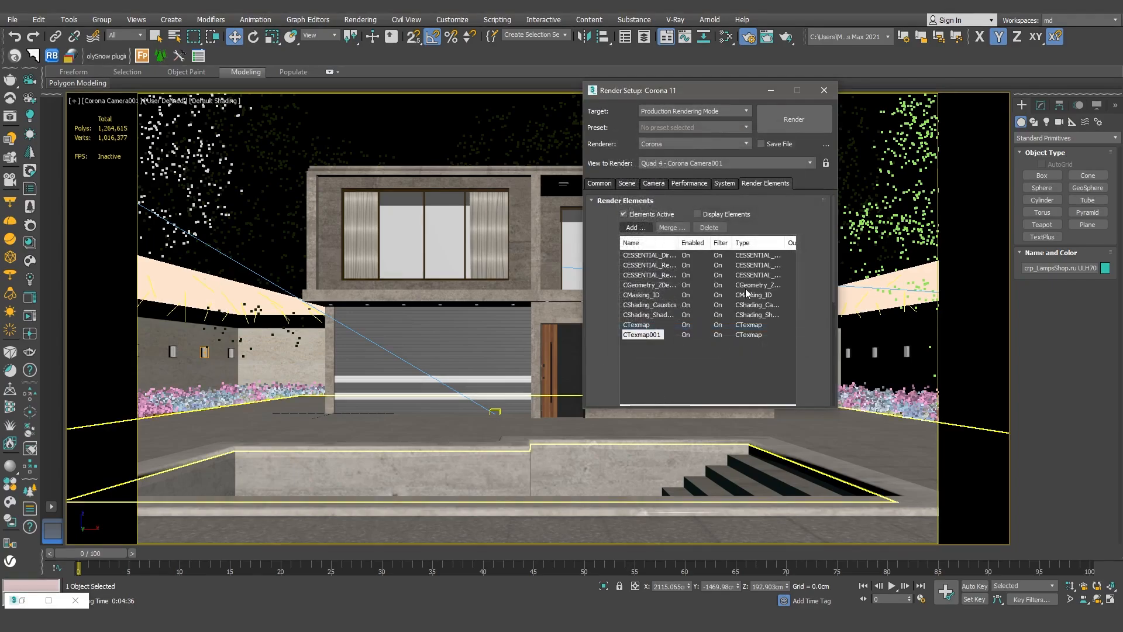
Set Max Z (black) of the CGeometry_ZDepth render element to 2300 cm
click(679, 287)
drag(835, 295, 844, 400)
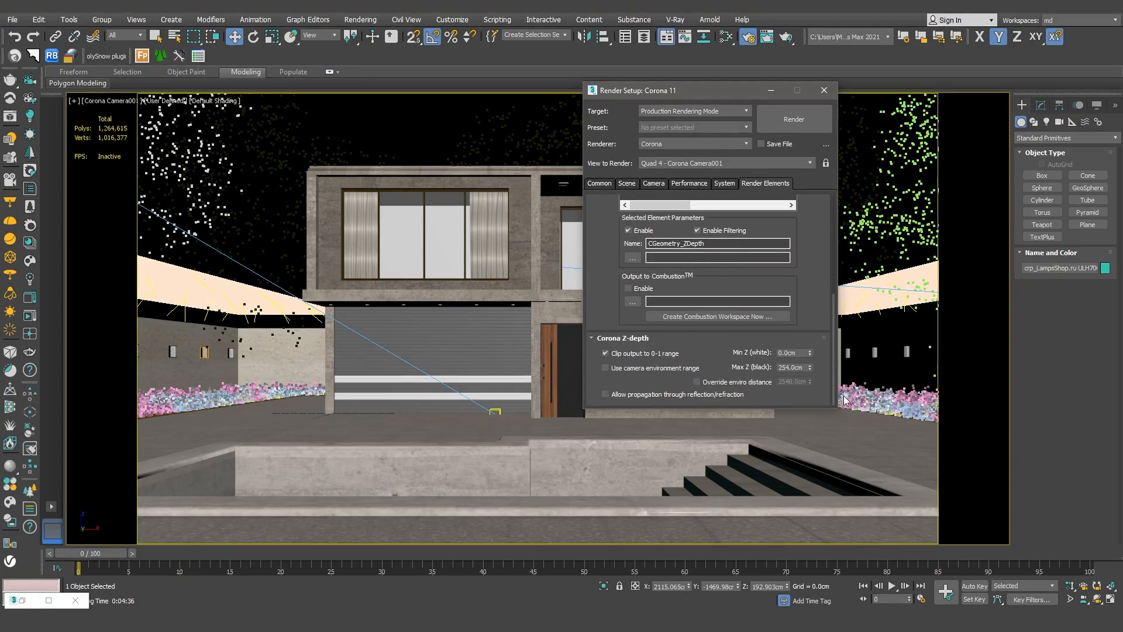
double_click(791, 367)
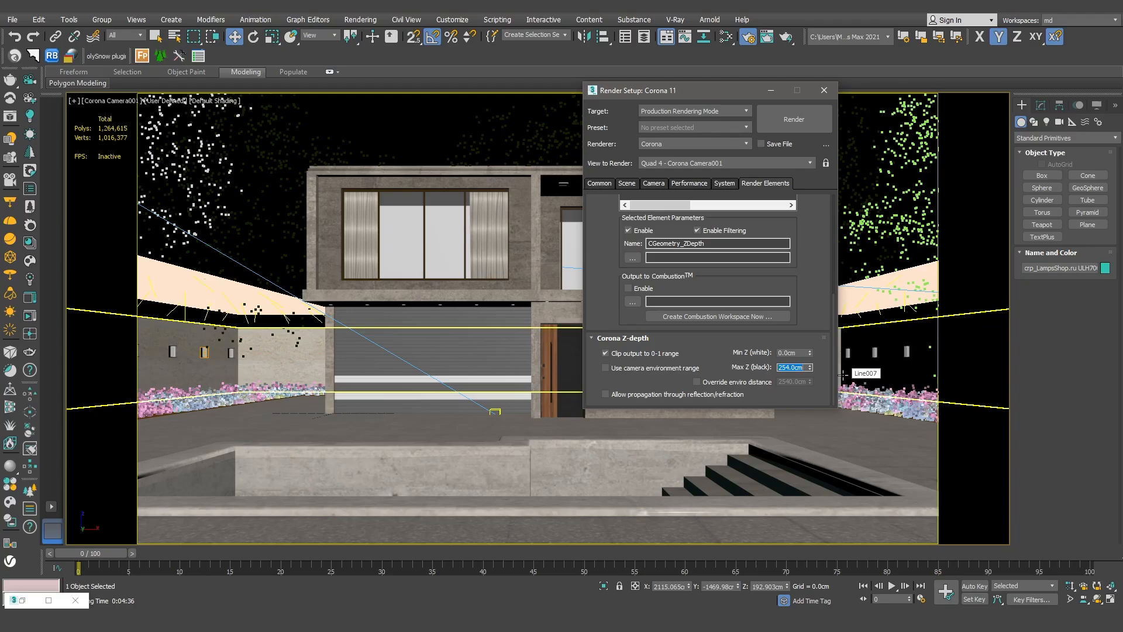
text(2)
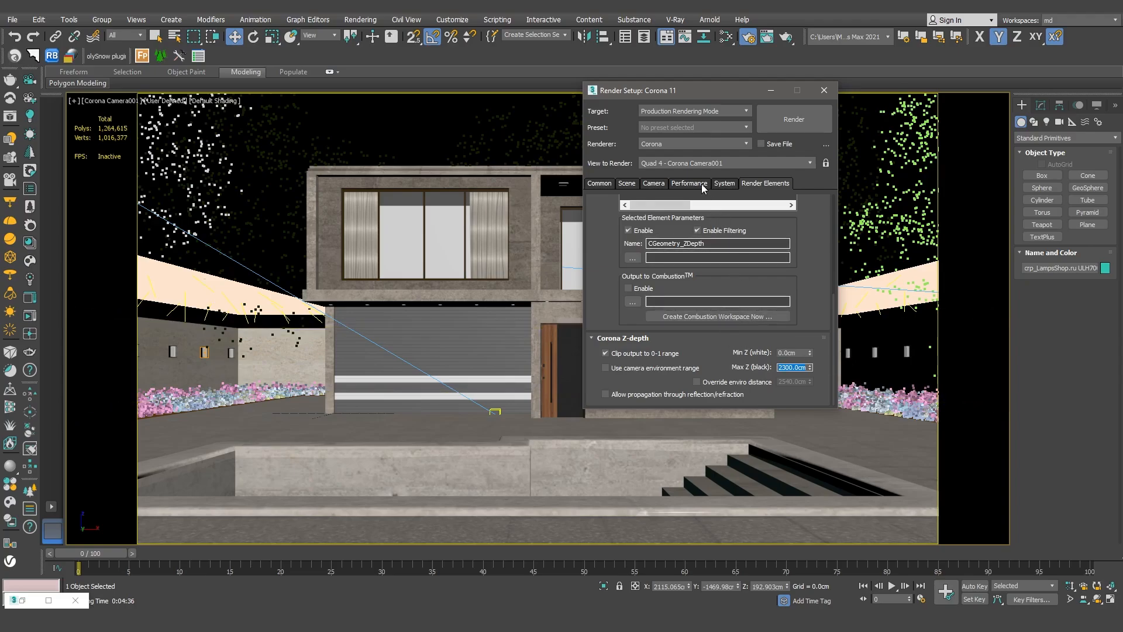
Review the parameters of the CMasking_ID and CShading_Shadows render elements
drag(832, 307, 821, 207)
click(655, 295)
mouse_move(834, 276)
mouse_down()
mouse_move(832, 358)
mouse_move(826, 258)
mouse_up()
click(726, 396)
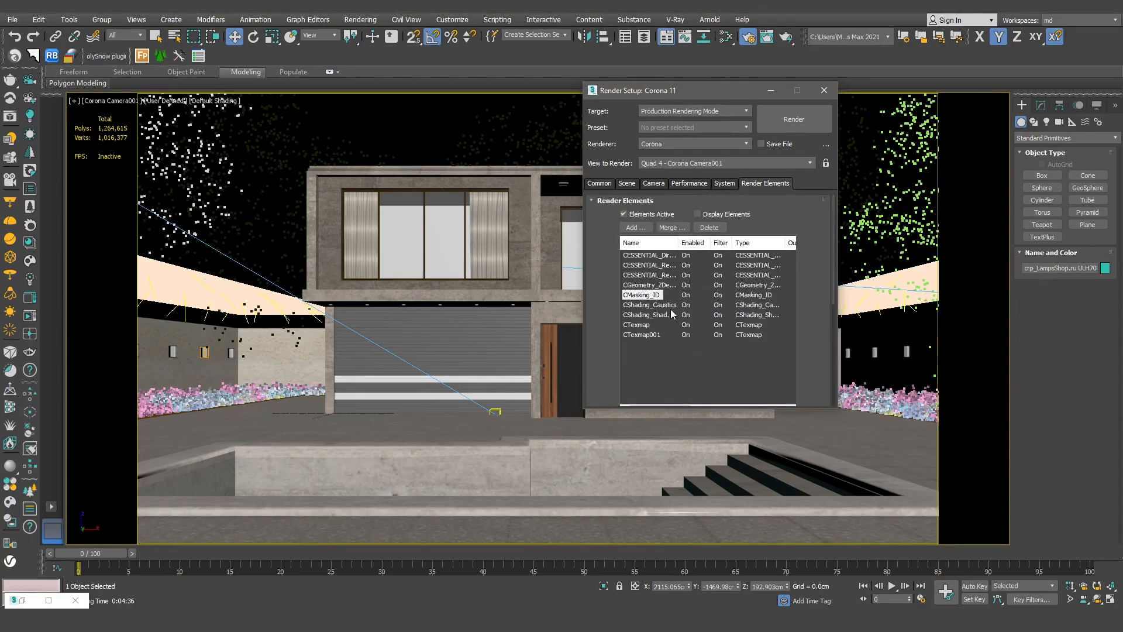
click(662, 313)
mouse_move(833, 298)
mouse_down()
mouse_move(834, 407)
mouse_move(826, 298)
mouse_up()
Select the first CTexmap render element and add two CoronaAO maps to an empty area of the material node view
click(650, 323)
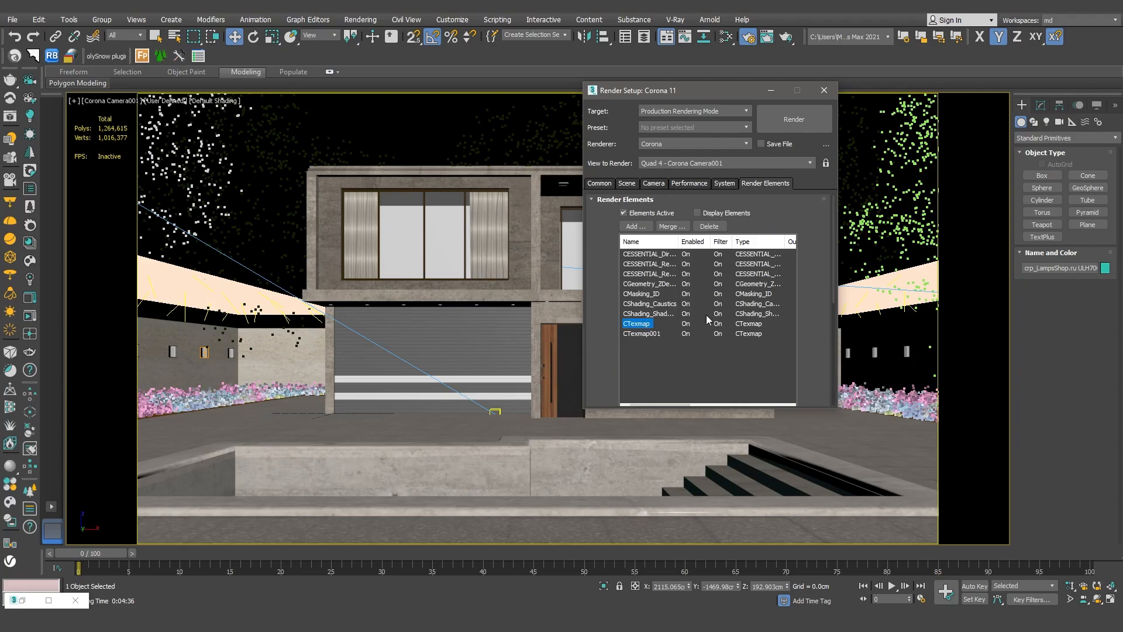
drag(832, 283, 832, 310)
click(49, 600)
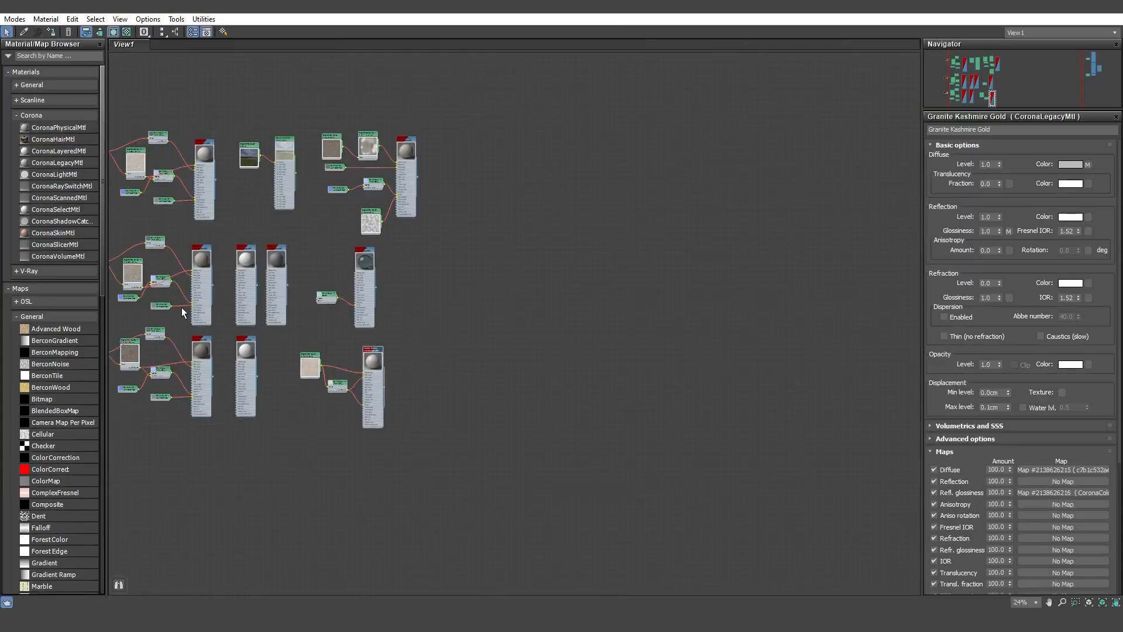
scroll(75, 327, down, 15)
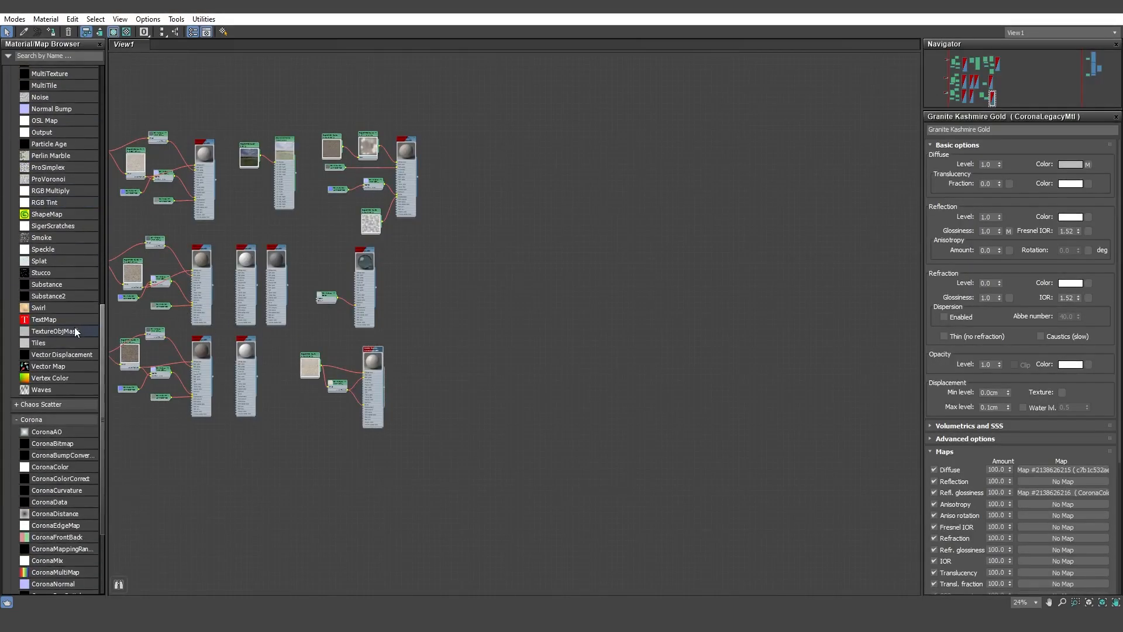
drag(58, 351, 347, 293)
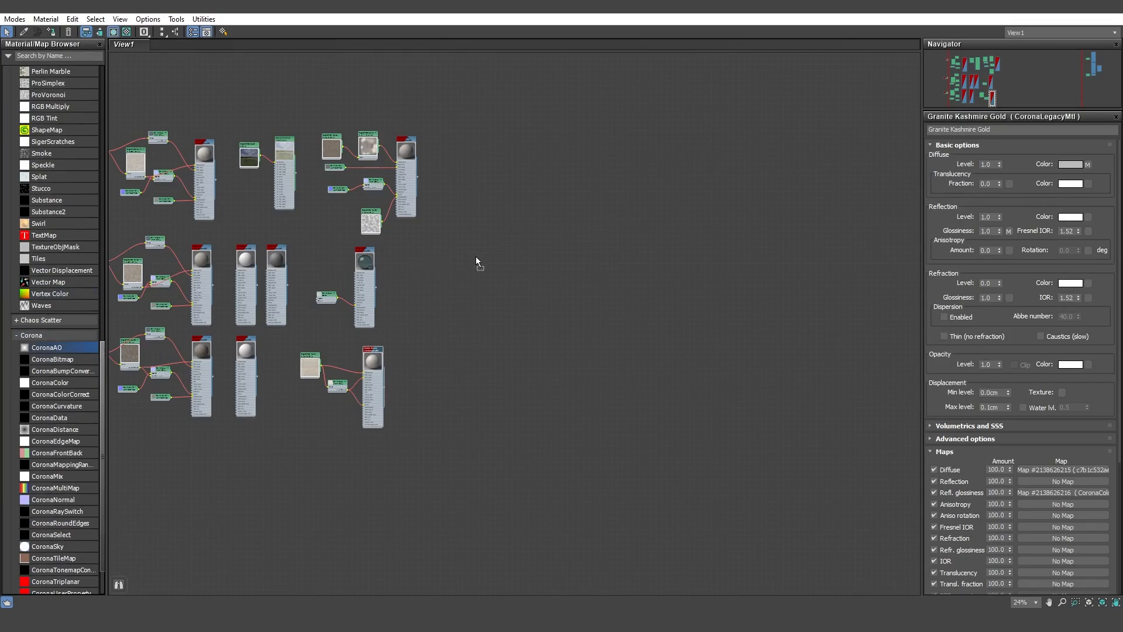
drag(476, 256, 476, 257)
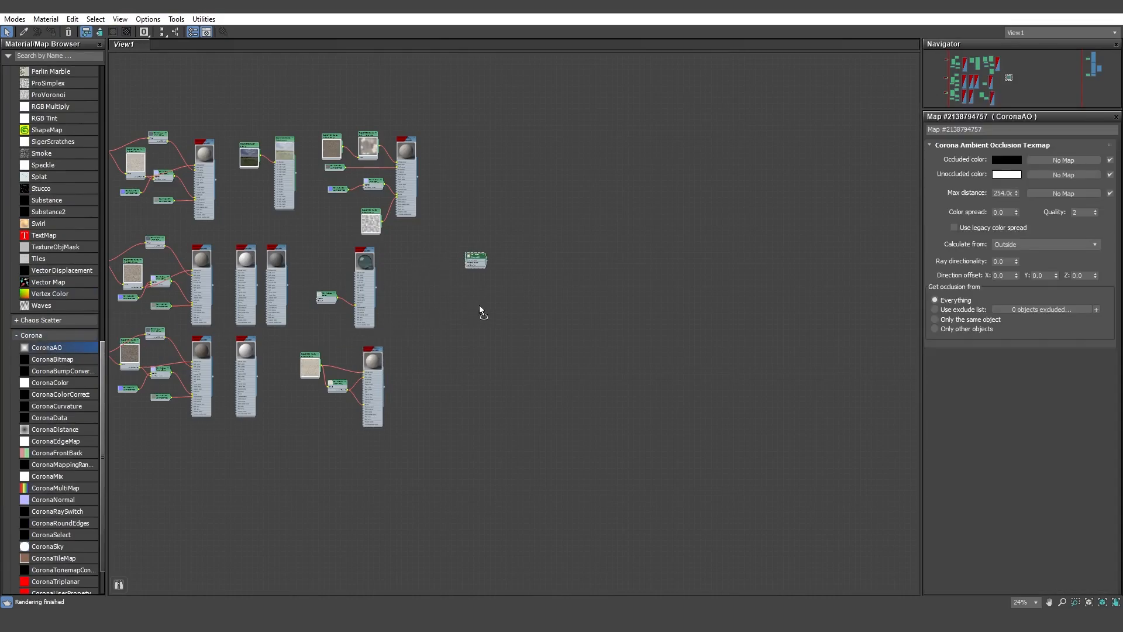
drag(479, 304, 479, 305)
scroll(471, 275, up, 8)
middle_drag(502, 286, 530, 303)
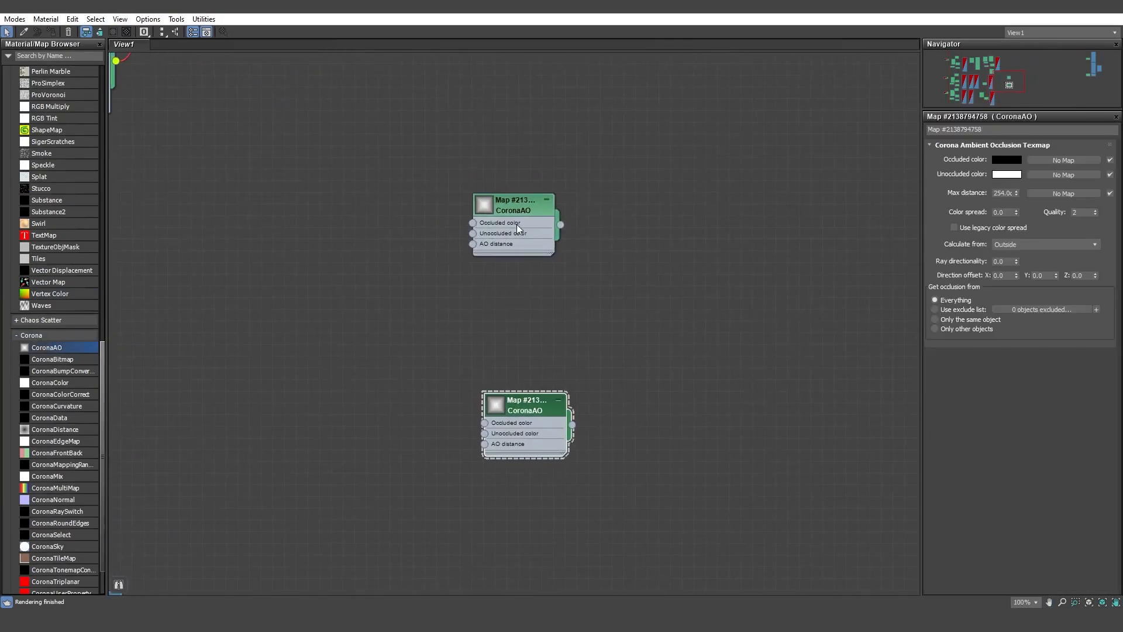
Move the upper CoronaAO node closer to the lower one and set the maps' max distances, using 10 cm for the lower one
drag(518, 223, 529, 294)
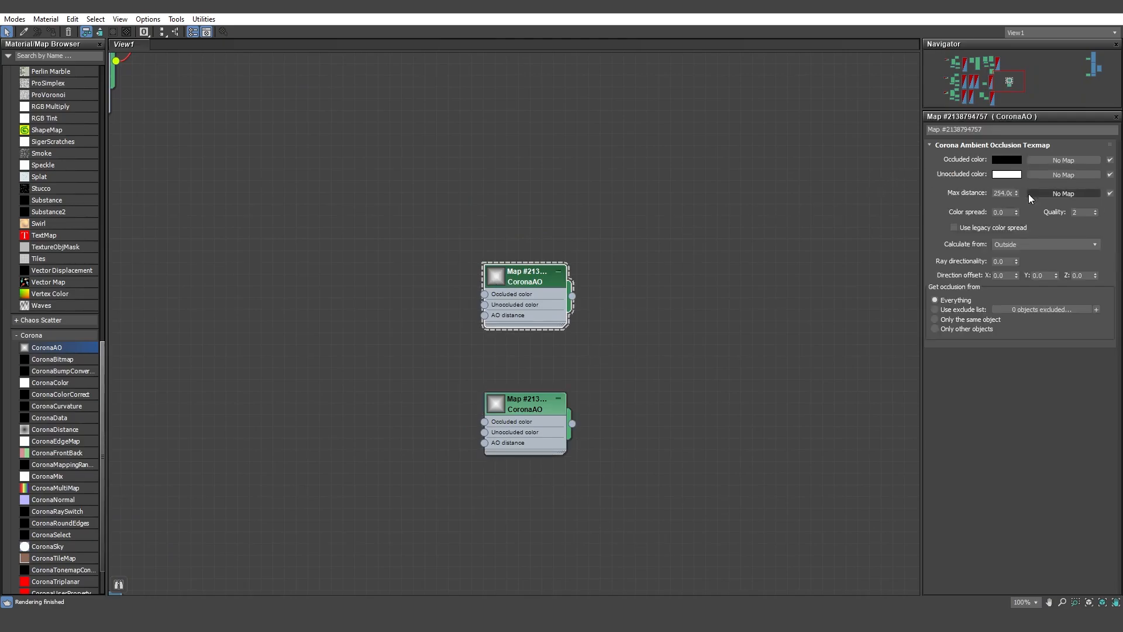
key(Return)
click(508, 419)
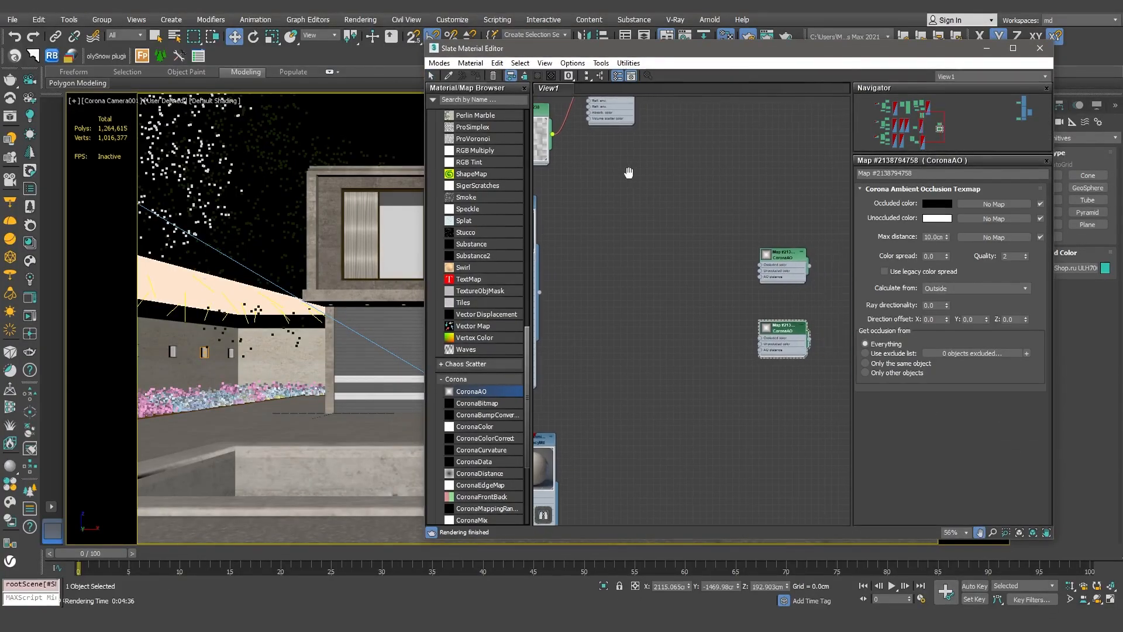
Arrange the material editor beside the render setup and assign the upper CoronaAO map to the CTexmap element's texmap slot as an instance
drag(890, 45, 468, 29)
drag(730, 95, 806, 100)
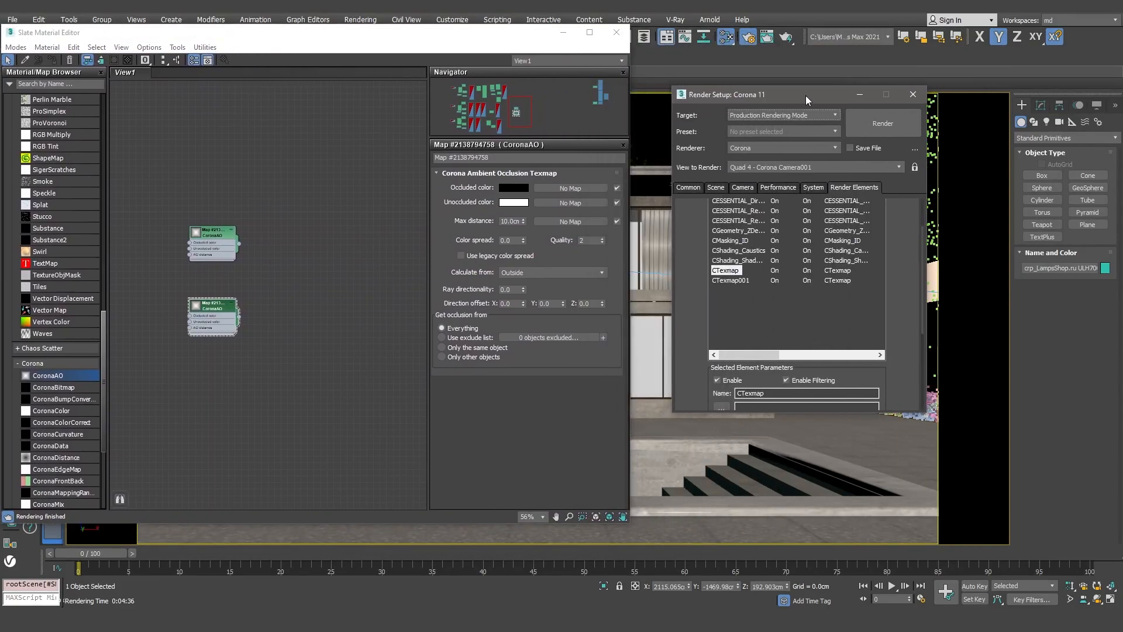
drag(922, 278, 925, 354)
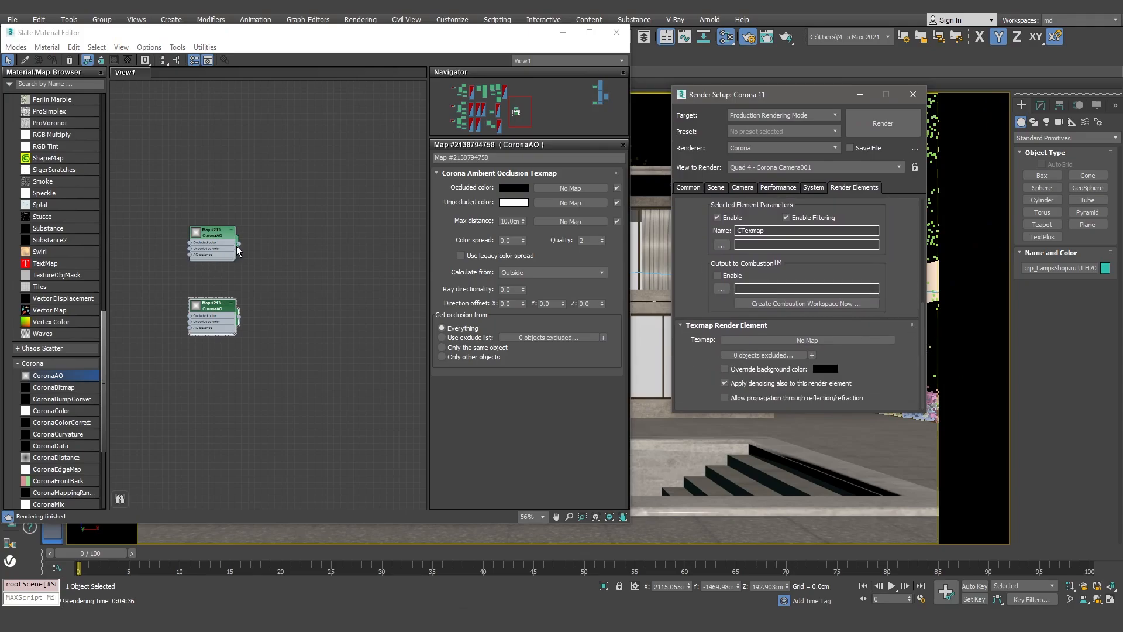
drag(239, 245, 805, 336)
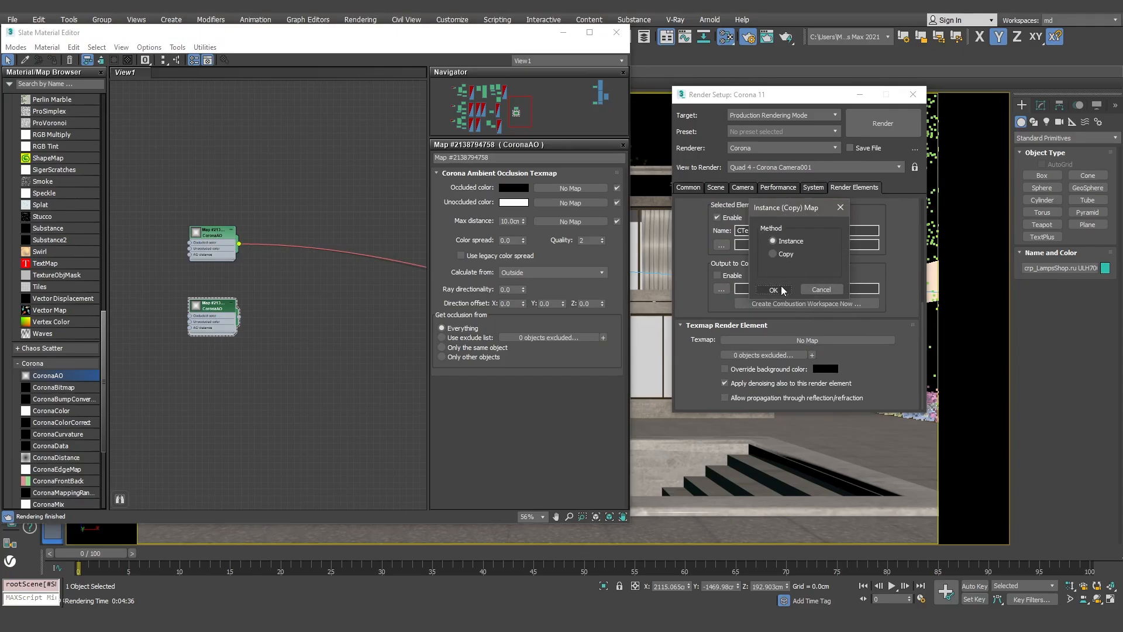
click(776, 290)
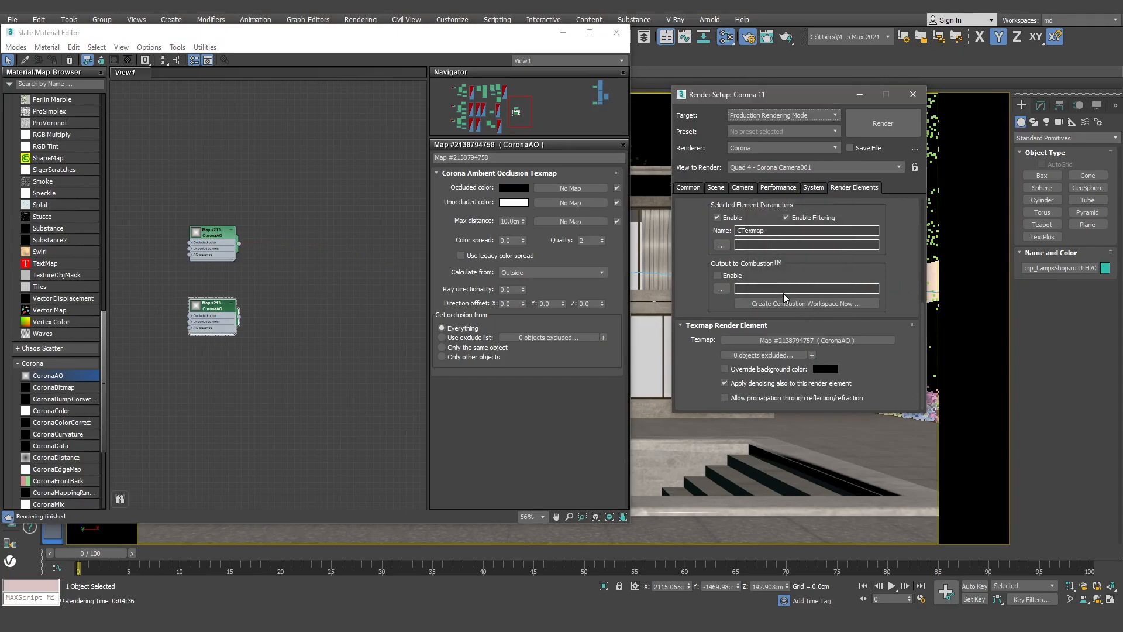
Assign the lower CoronaAO map to the CTexmap001 element's texmap slot as an instance and close the material editor
scroll(930, 268, up, 3)
scroll(931, 267, up, 1)
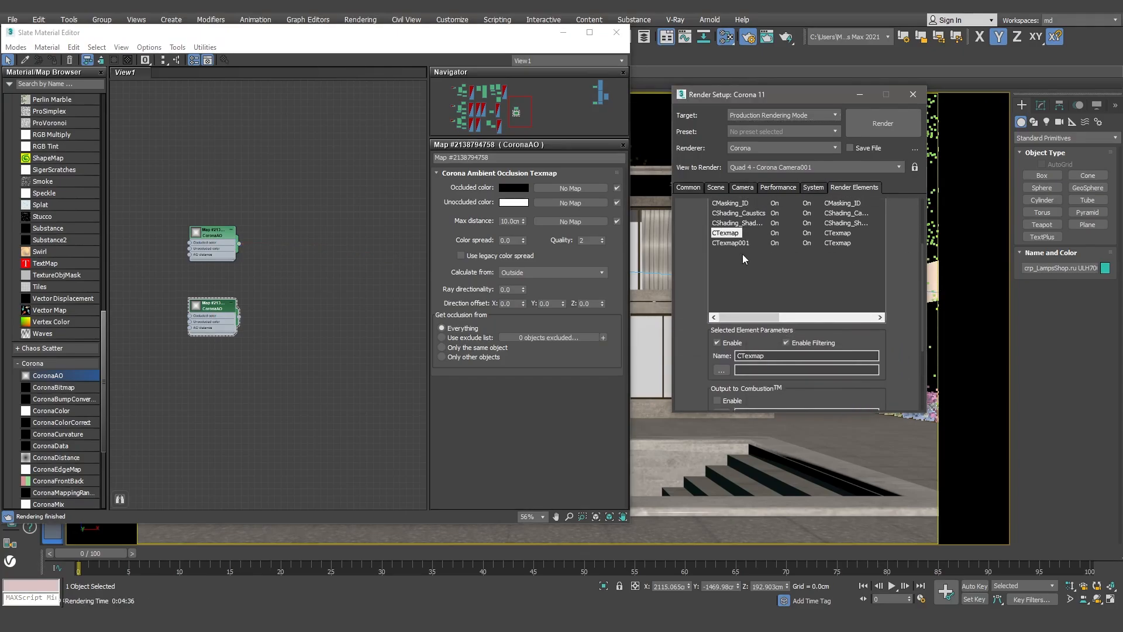
drag(922, 285, 922, 336)
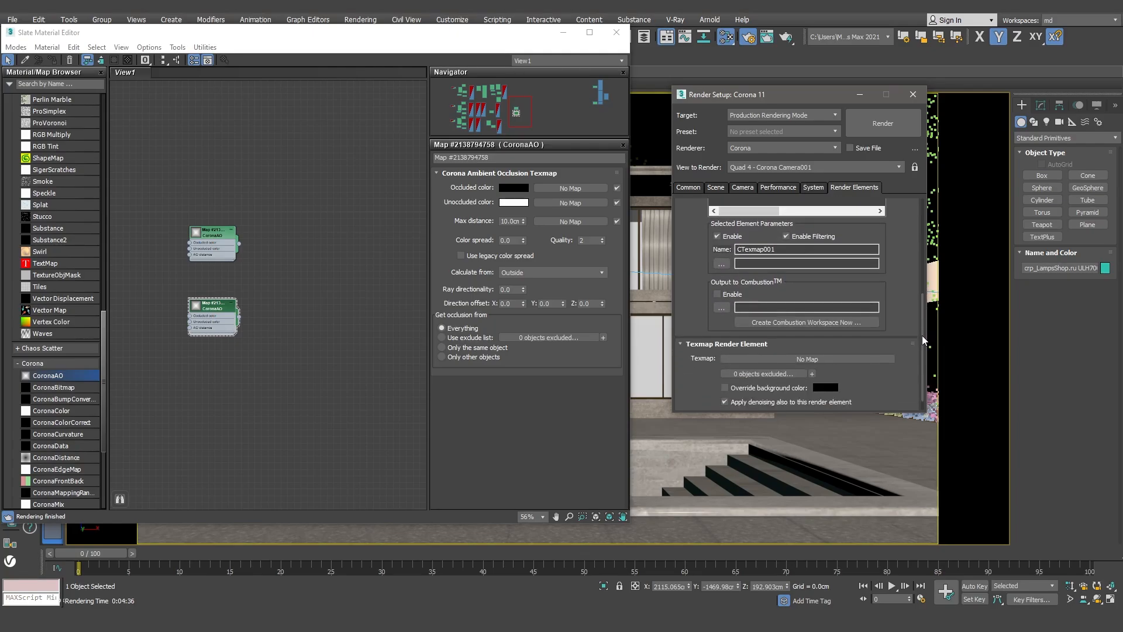
drag(239, 317, 787, 354)
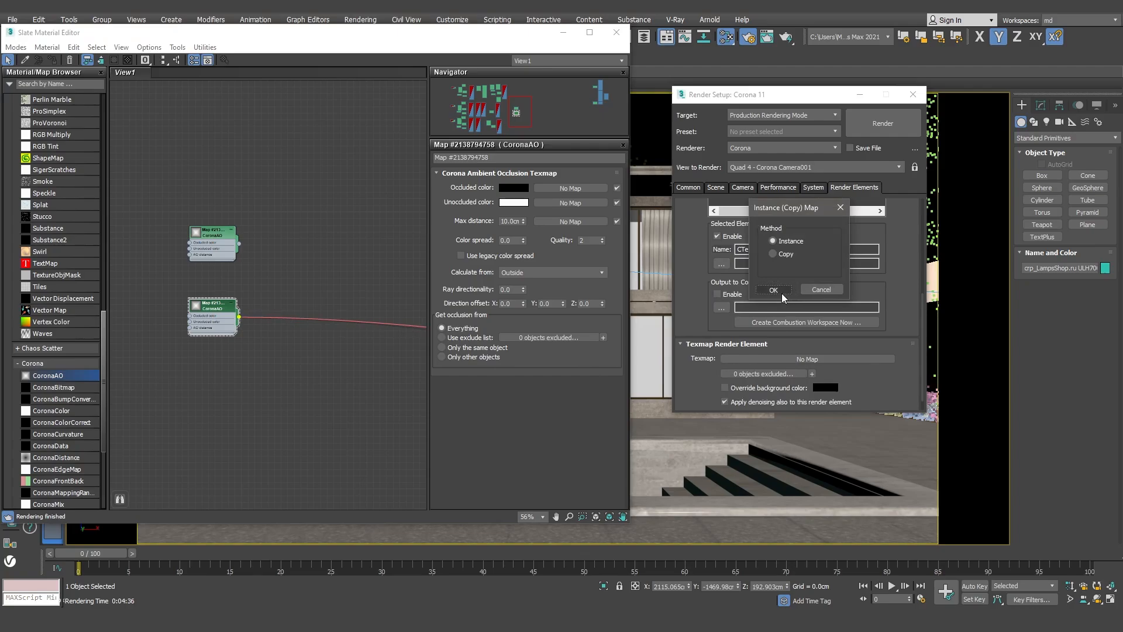
click(781, 292)
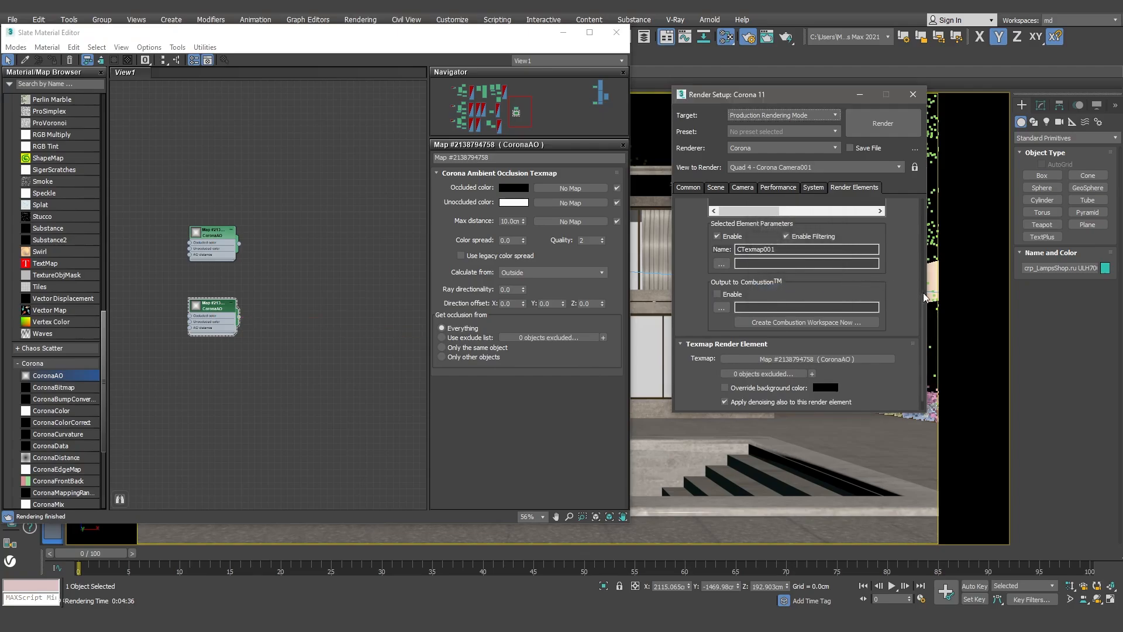
scroll(923, 308, up, 5)
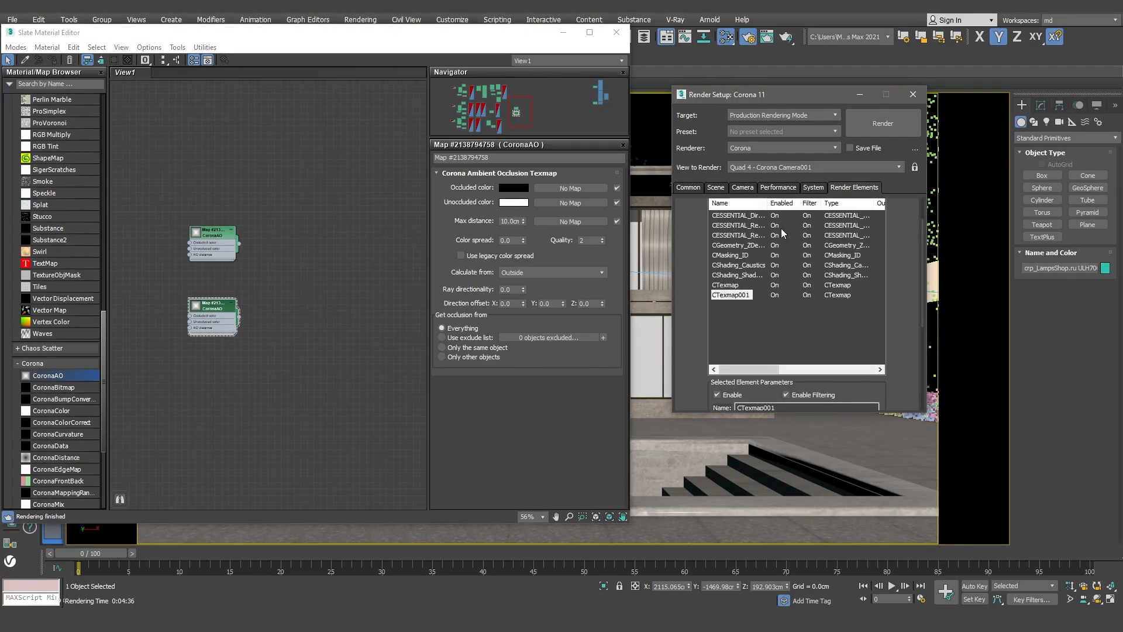
click(616, 32)
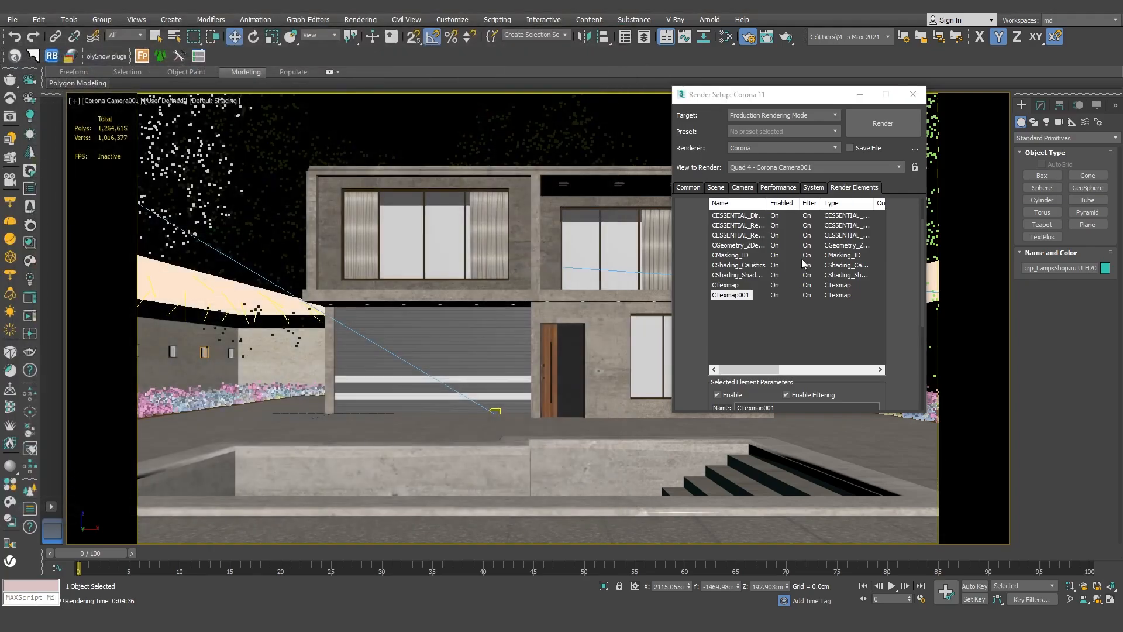
Review the render setup's system, performance, camera and scene settings, including the denoising mode
click(814, 187)
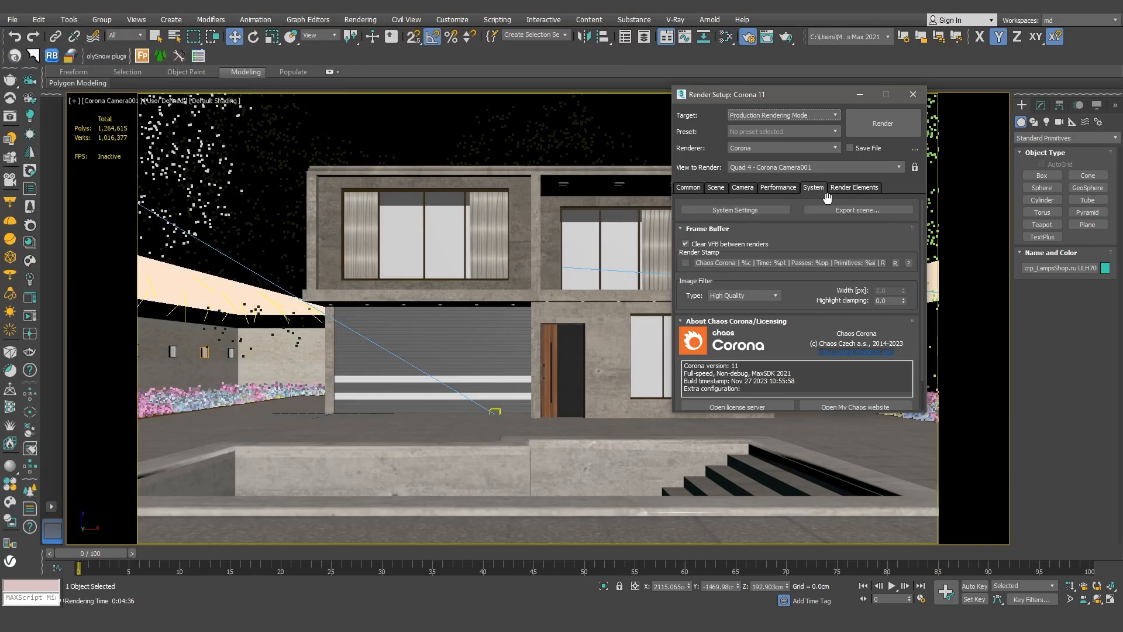
click(781, 187)
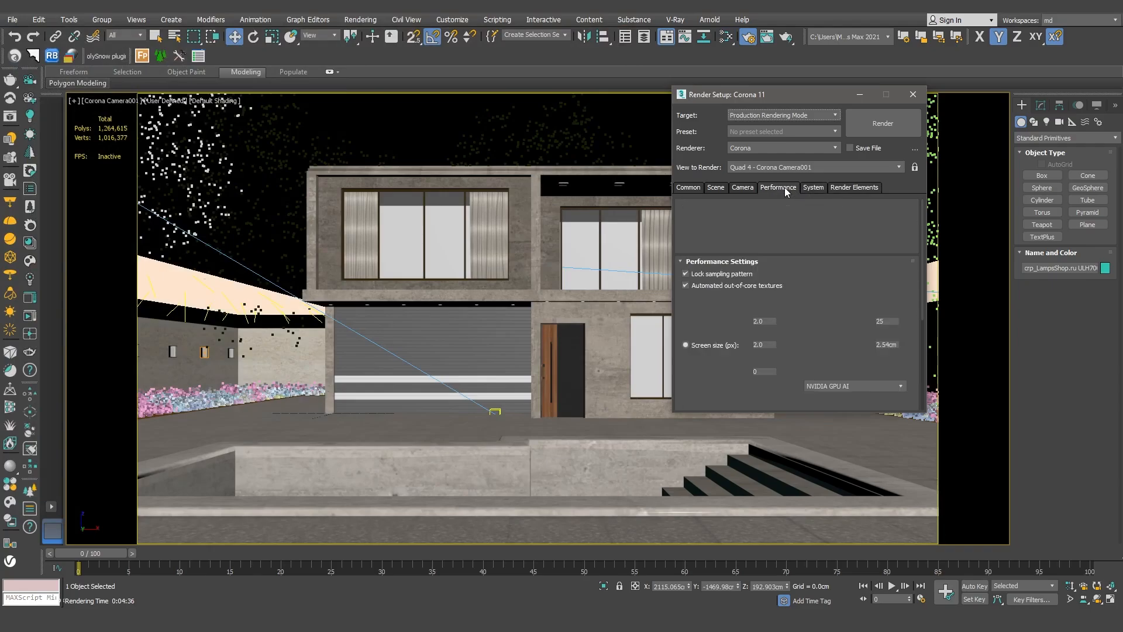
scroll(921, 232, down, 4)
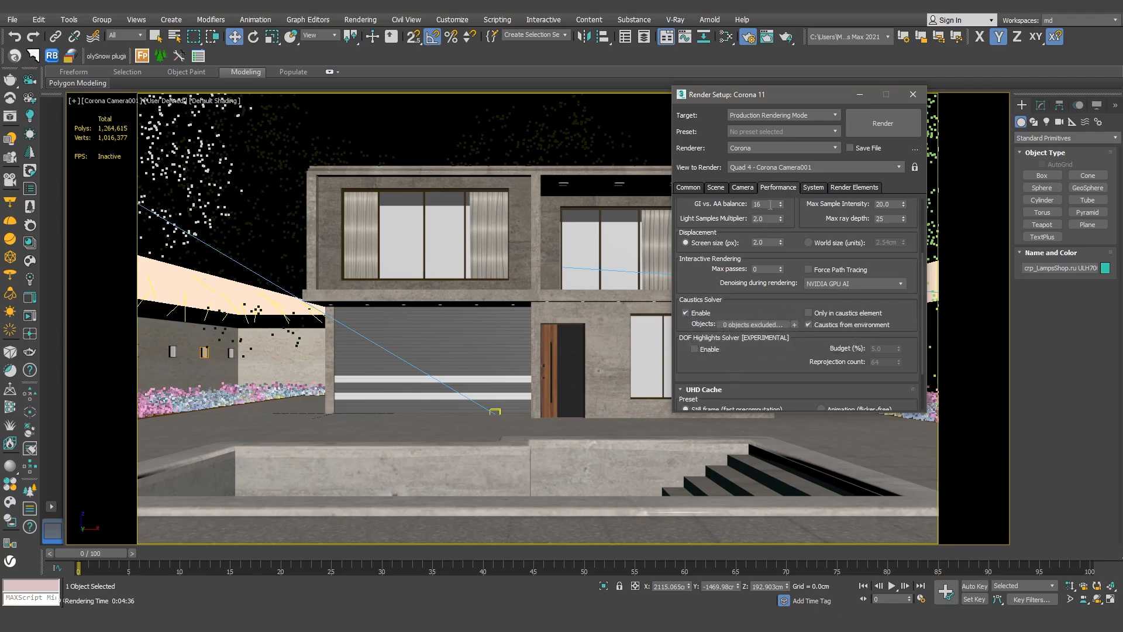
click(743, 188)
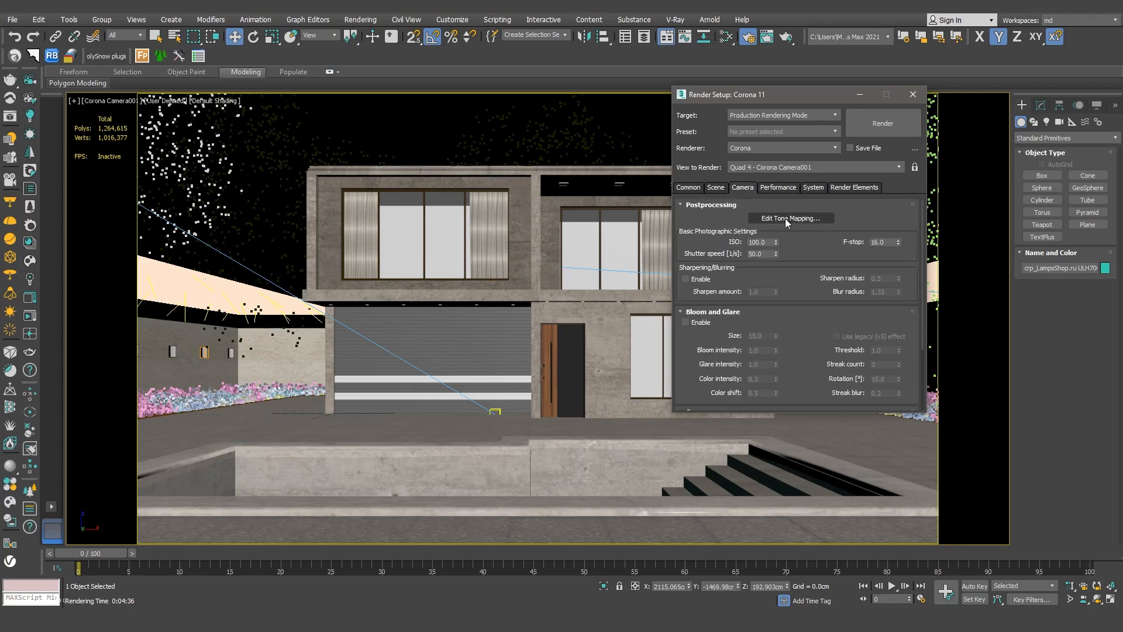
click(716, 187)
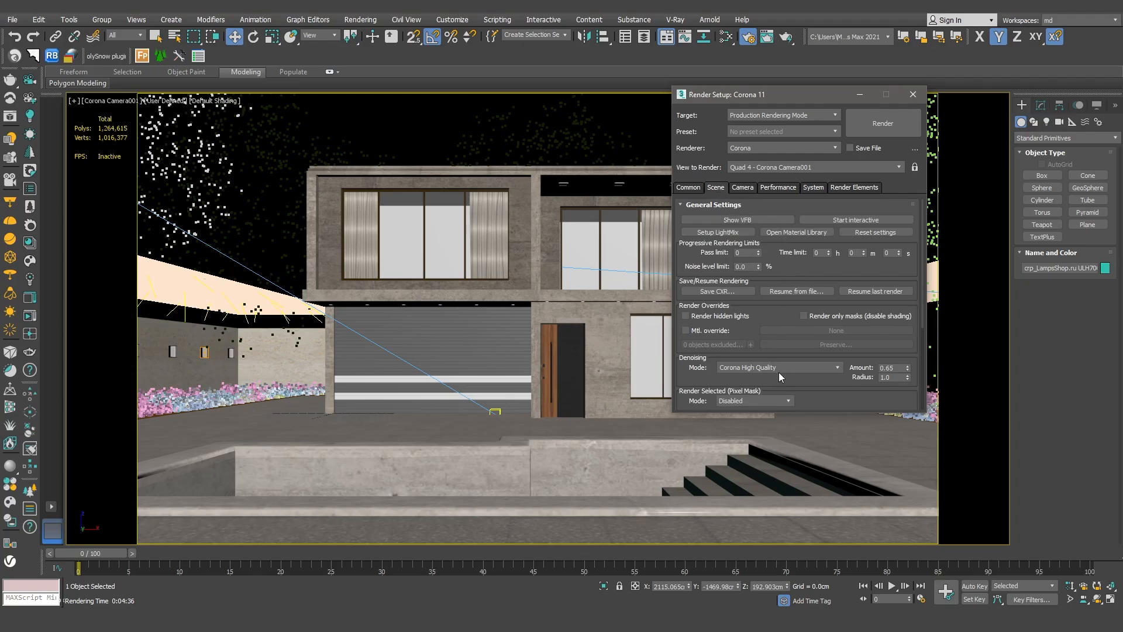
mouse_move(750, 372)
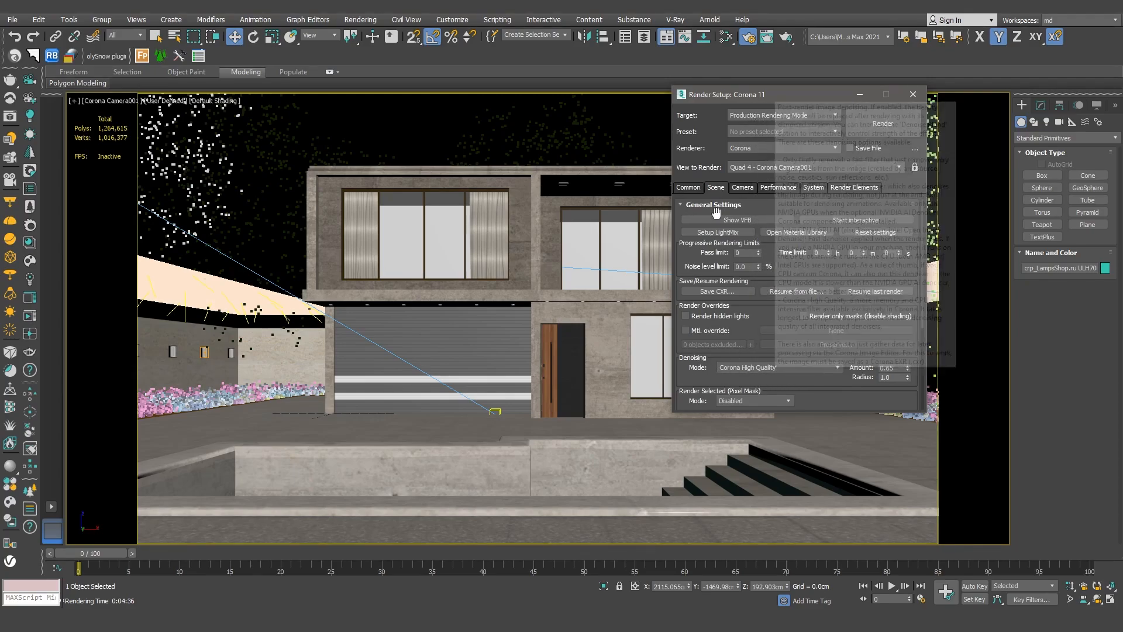
Set the render output width to 1920 and start rendering the camera view
click(689, 188)
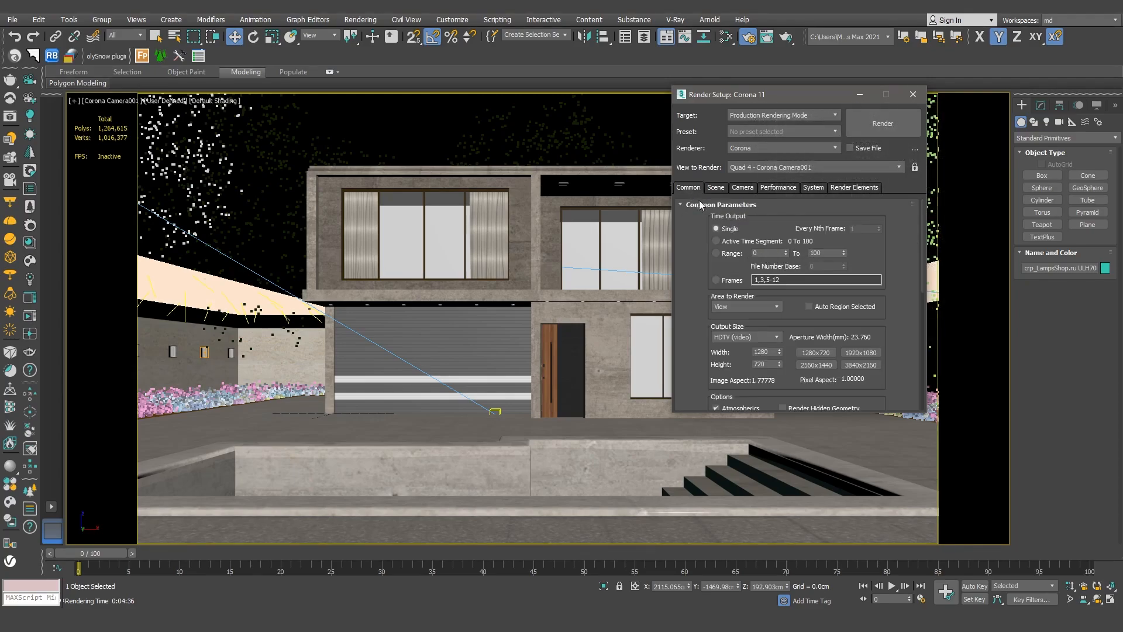
double_click(762, 351)
text(19)
click(879, 124)
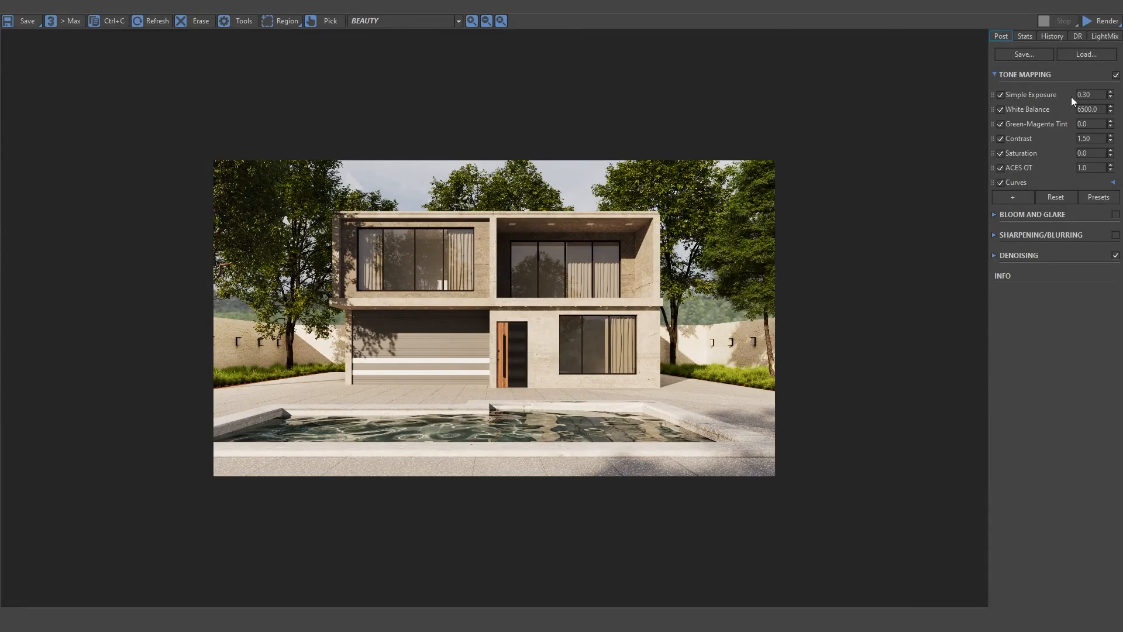
Try a simple exposure of 0.5 in the tone mapping, then return it to 0.3
double_click(1100, 95)
text(0.5)
key(Return)
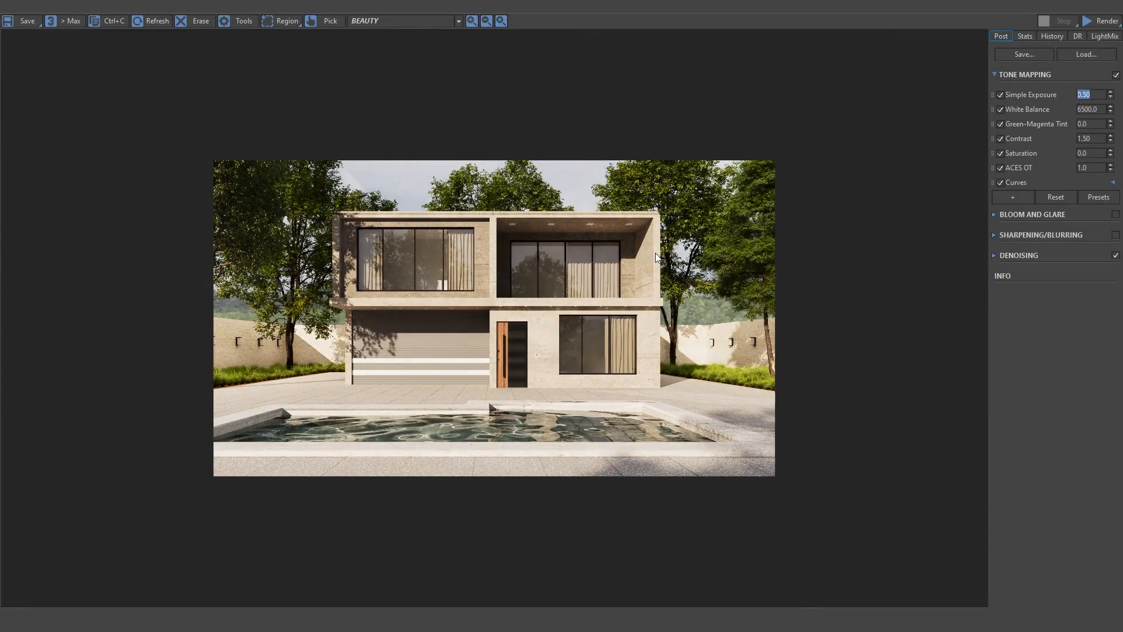
text(0.3)
key(Return)
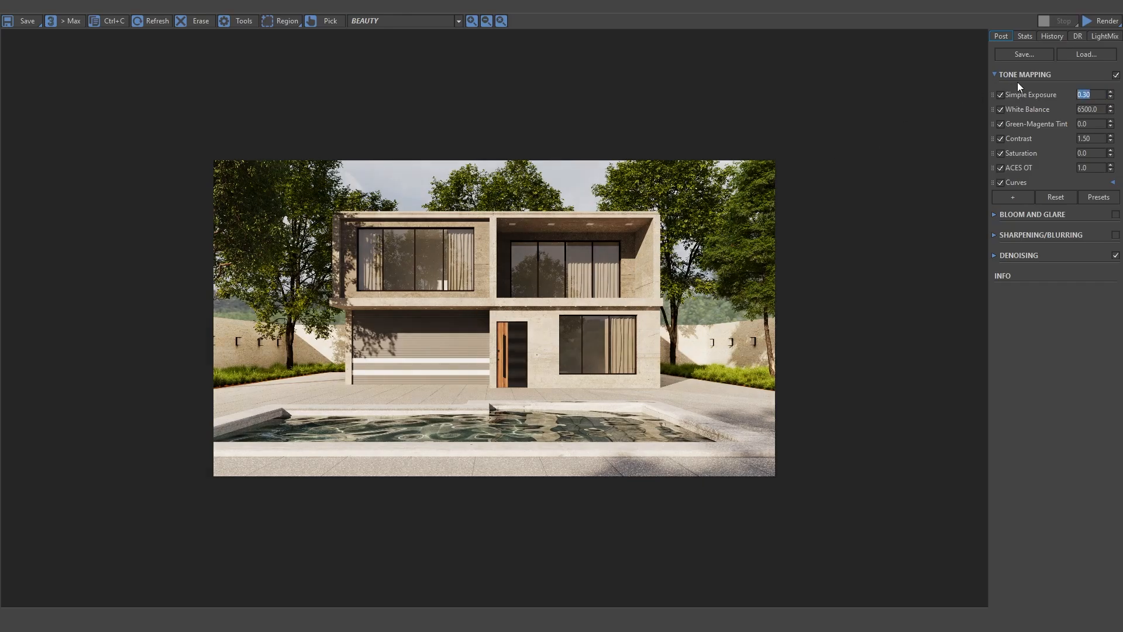
Examine the contrast setting and the tone mapping curve of the finished render
double_click(1099, 138)
click(1019, 184)
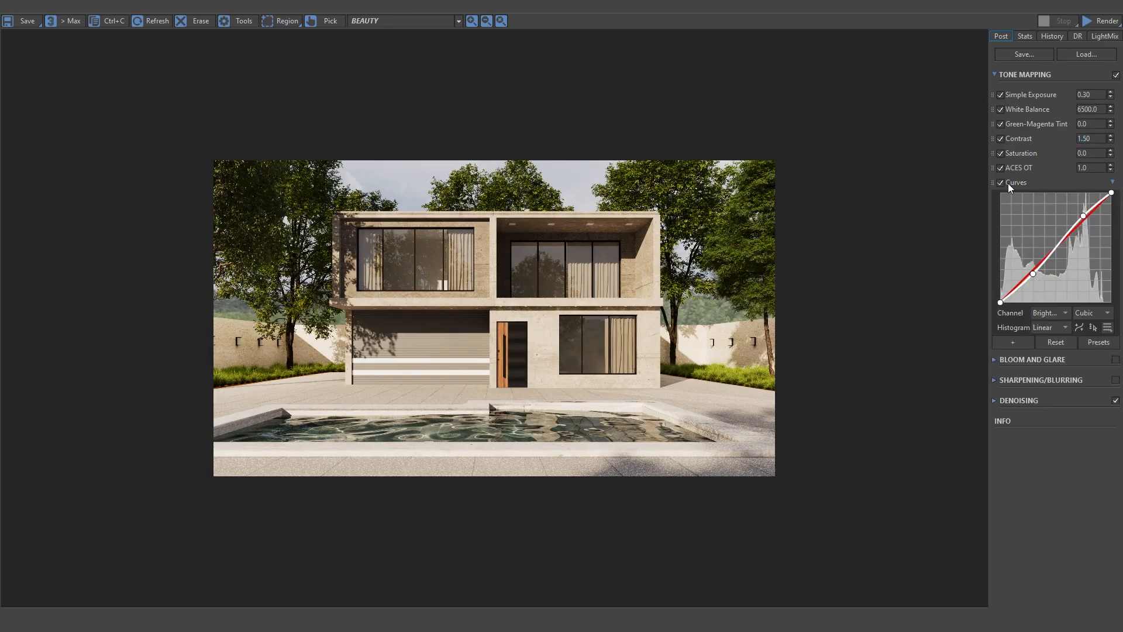
click(1026, 179)
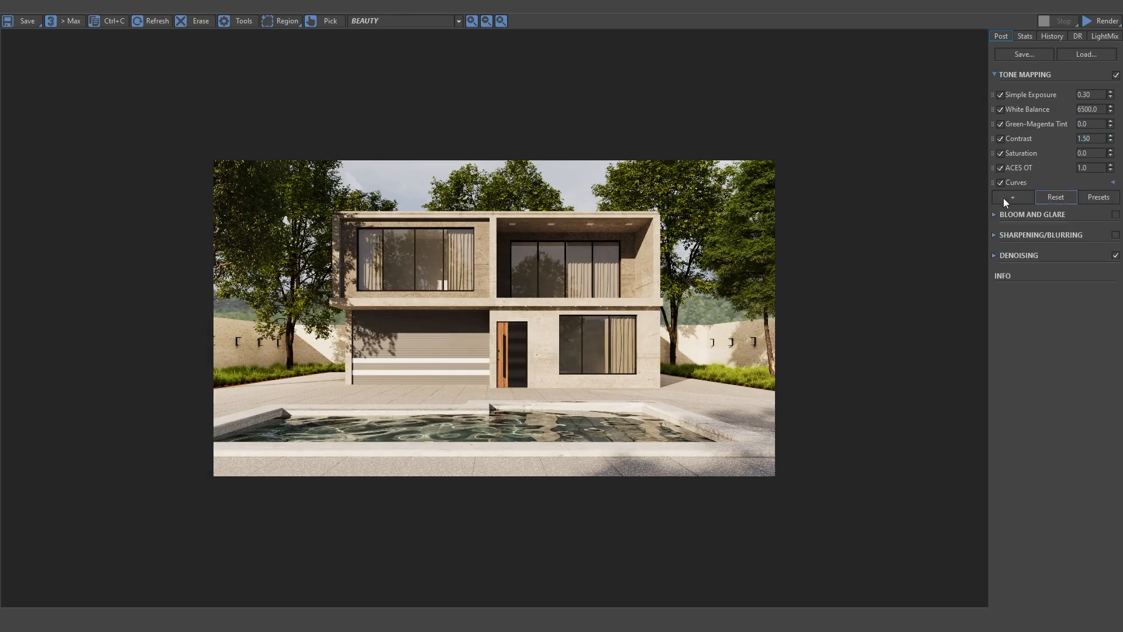
View the Alpha, CESSENTIAL_Direct, CESSENTIAL_Reflect and CESSENTIAL_Refract passes of the finished render
click(459, 21)
click(413, 47)
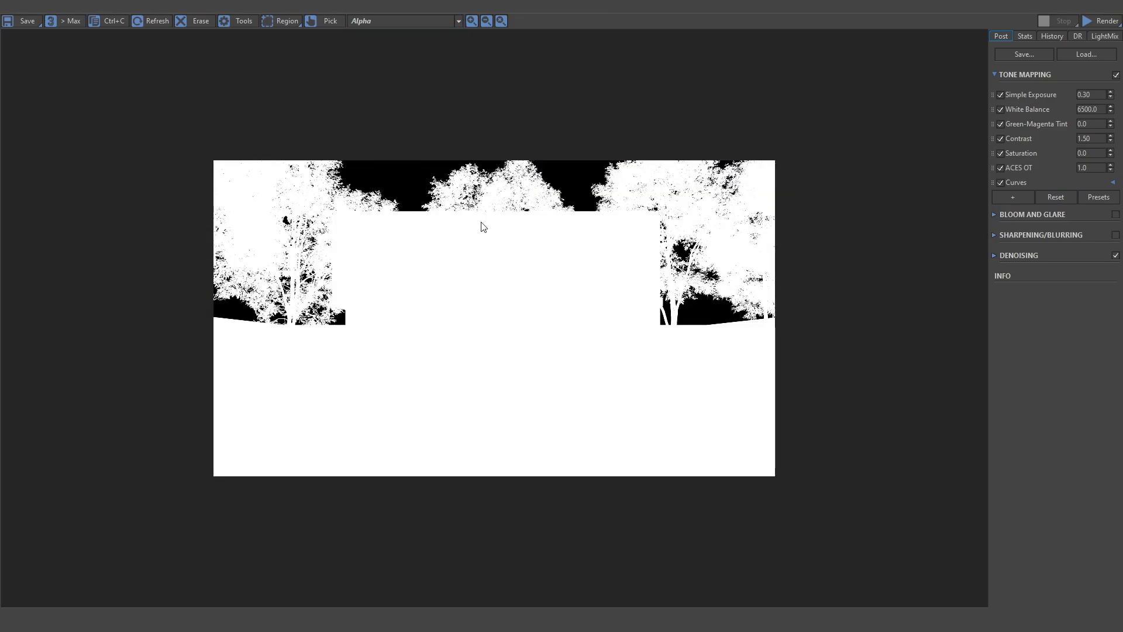
click(459, 22)
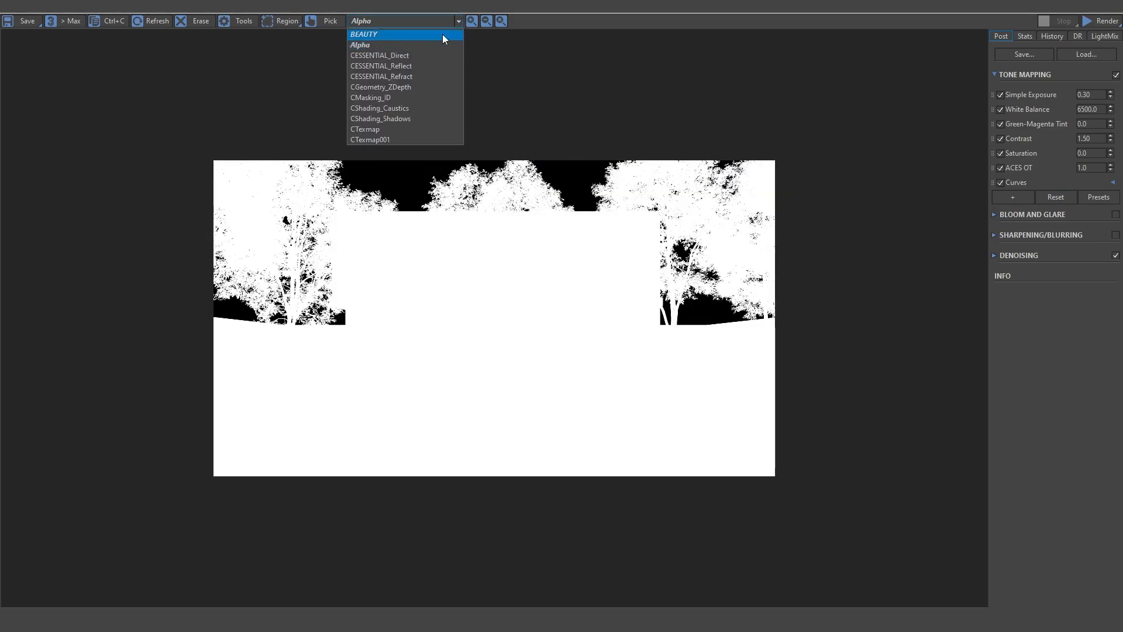
click(418, 55)
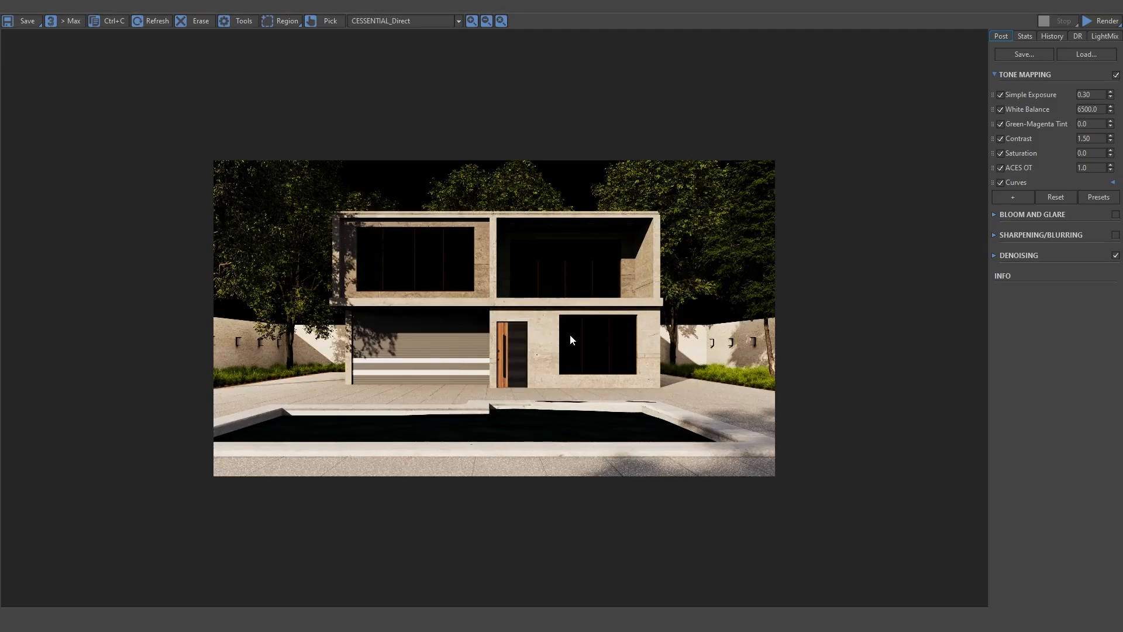
click(458, 21)
click(426, 70)
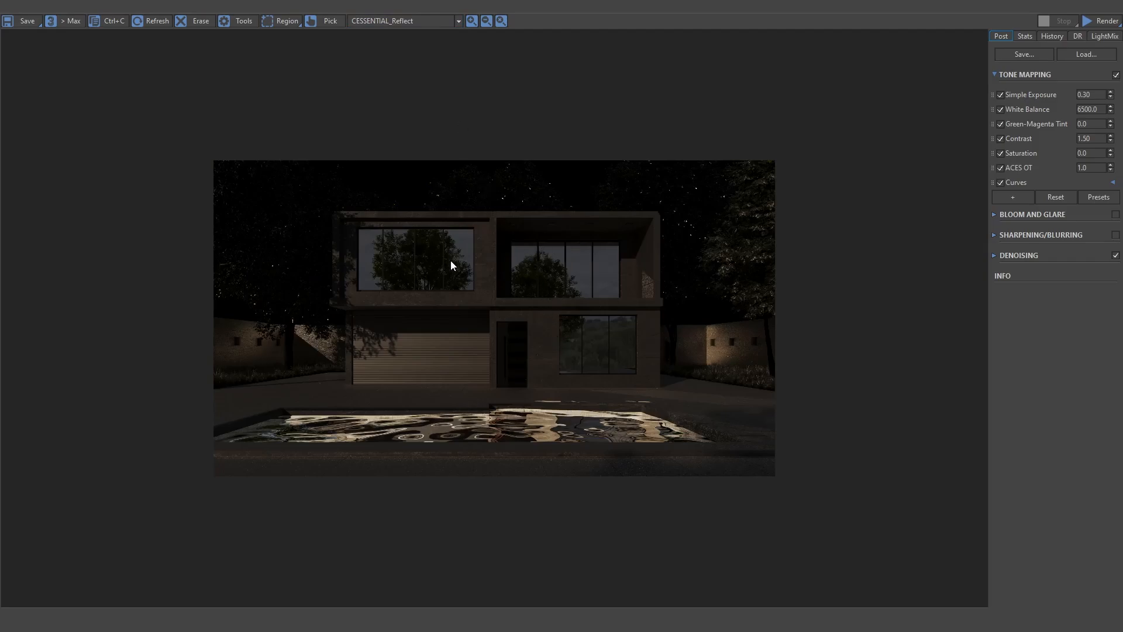
click(458, 21)
click(411, 82)
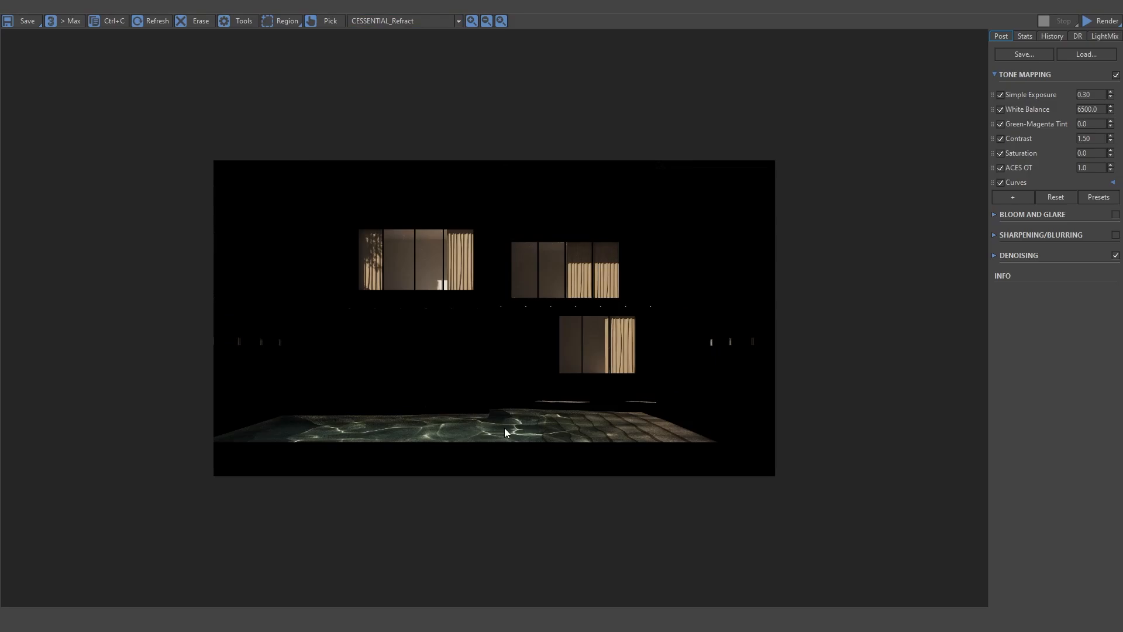
View the CGeometry_ZDepth, CMasking_ID, CShading_Caustics and CShading_Shadows passes of the render
click(459, 21)
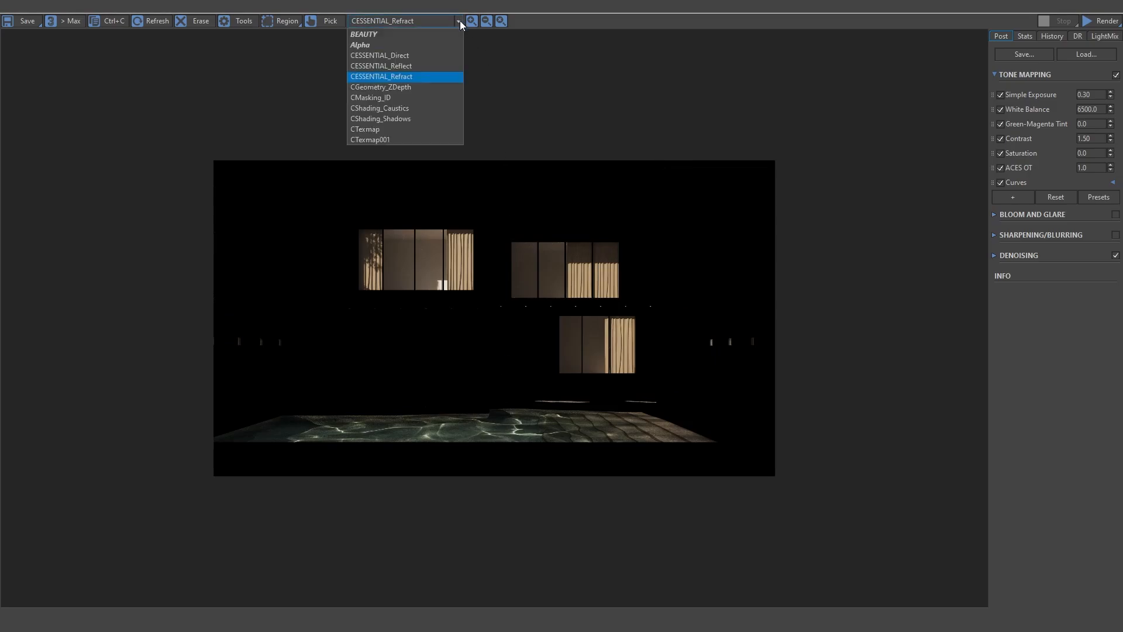
click(414, 89)
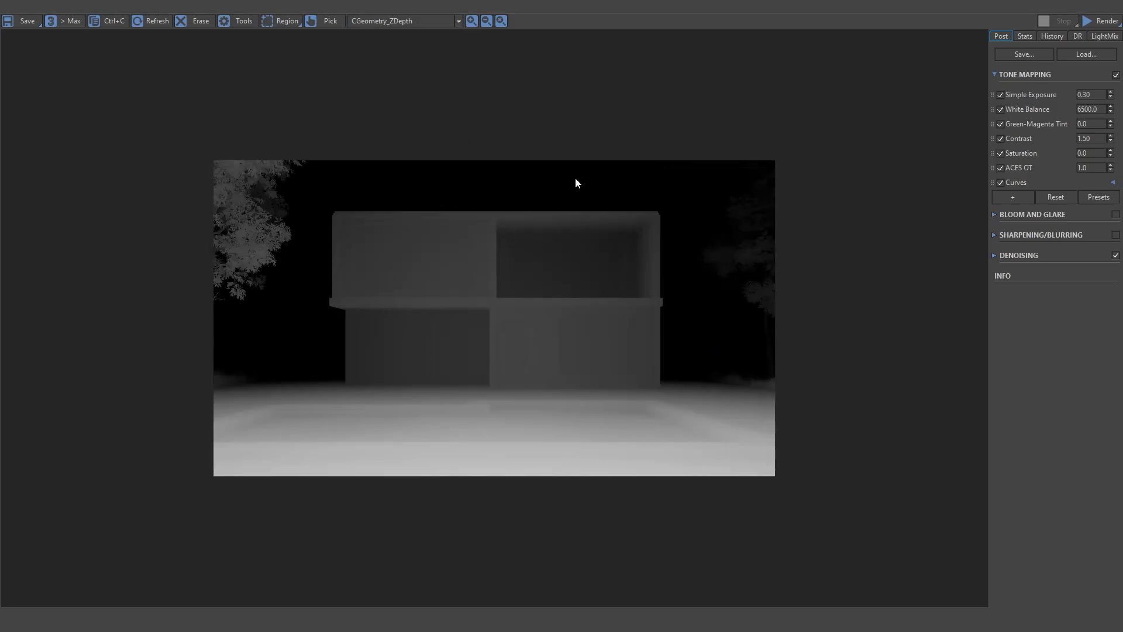
click(456, 21)
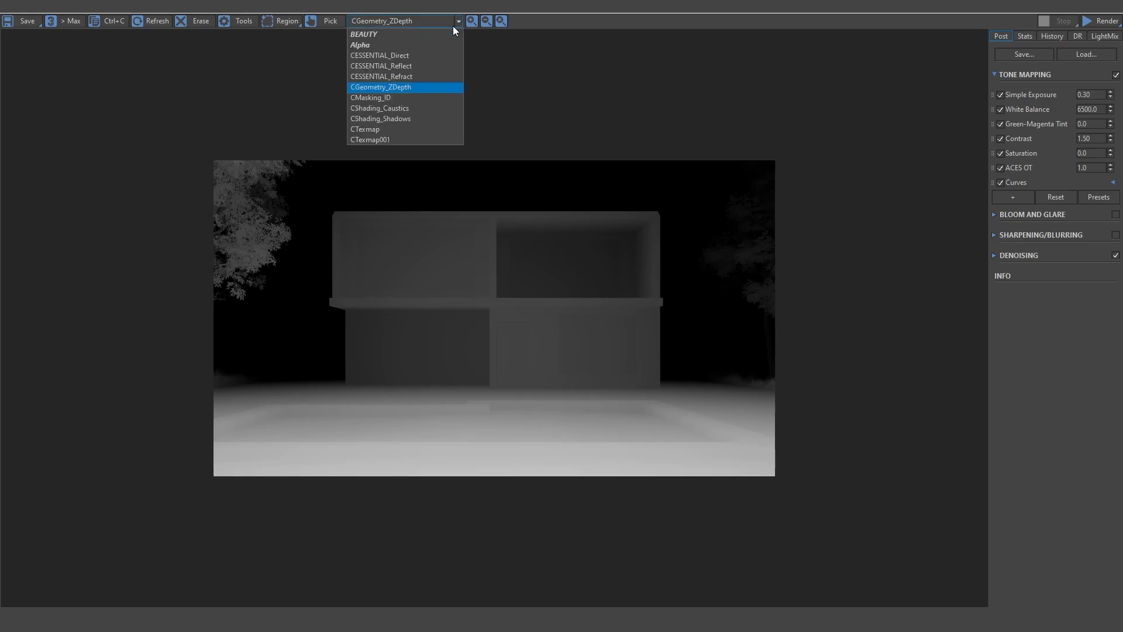
click(404, 97)
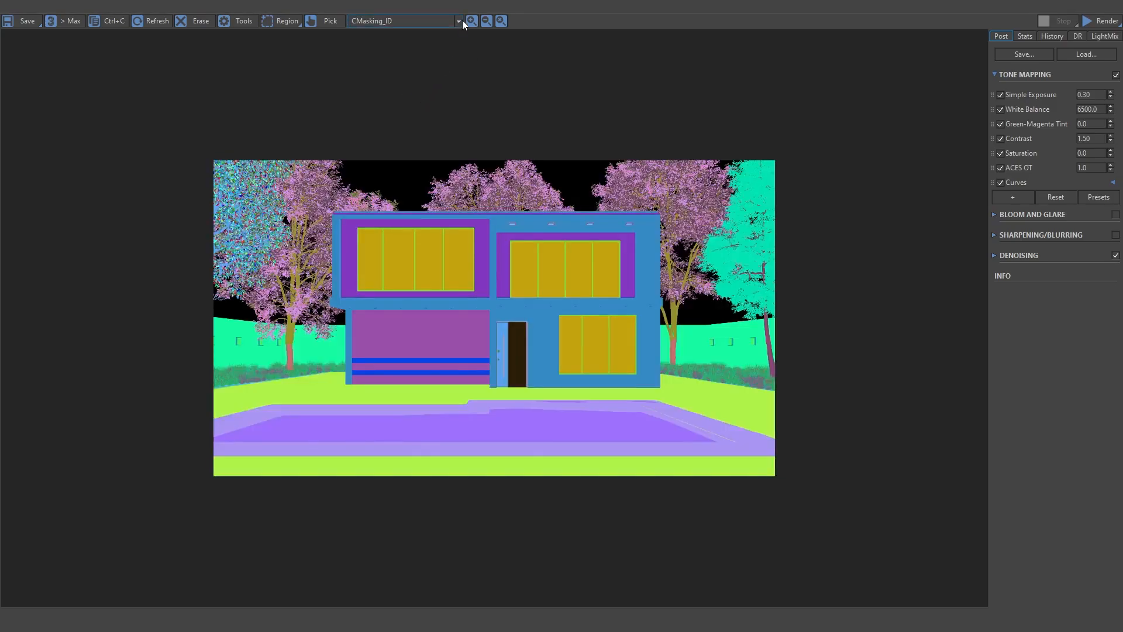
click(459, 21)
click(408, 109)
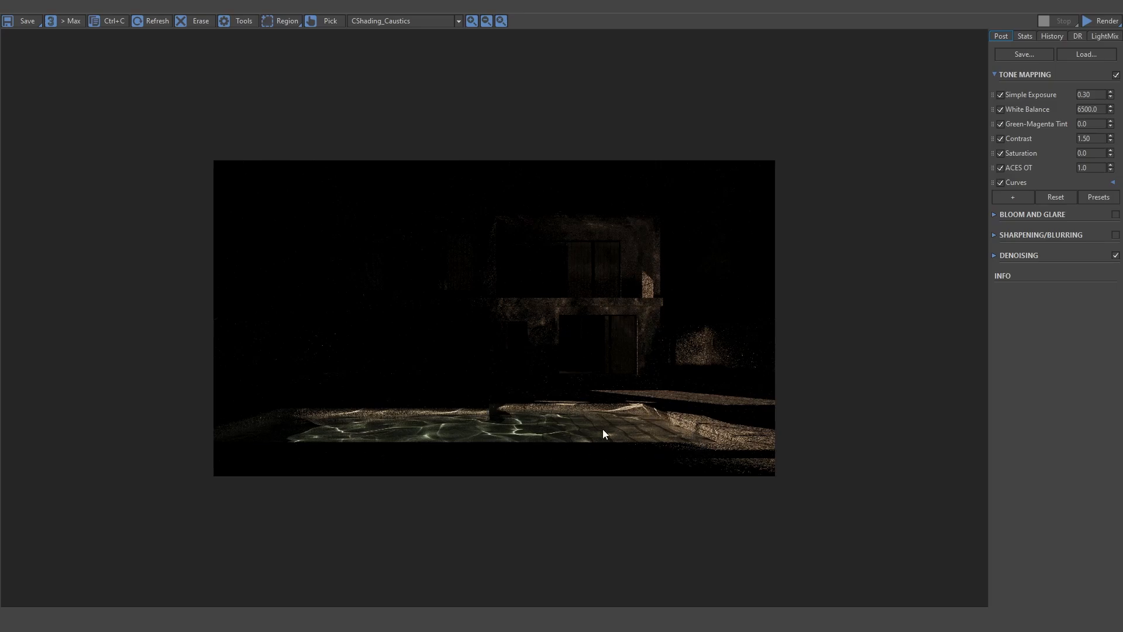
click(422, 20)
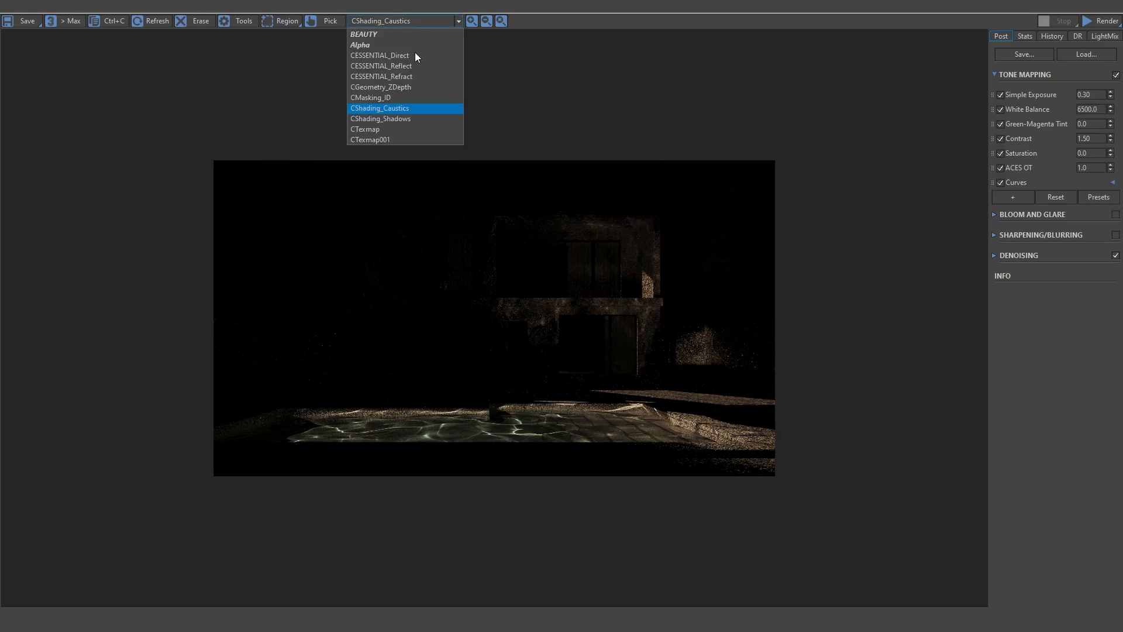
click(385, 117)
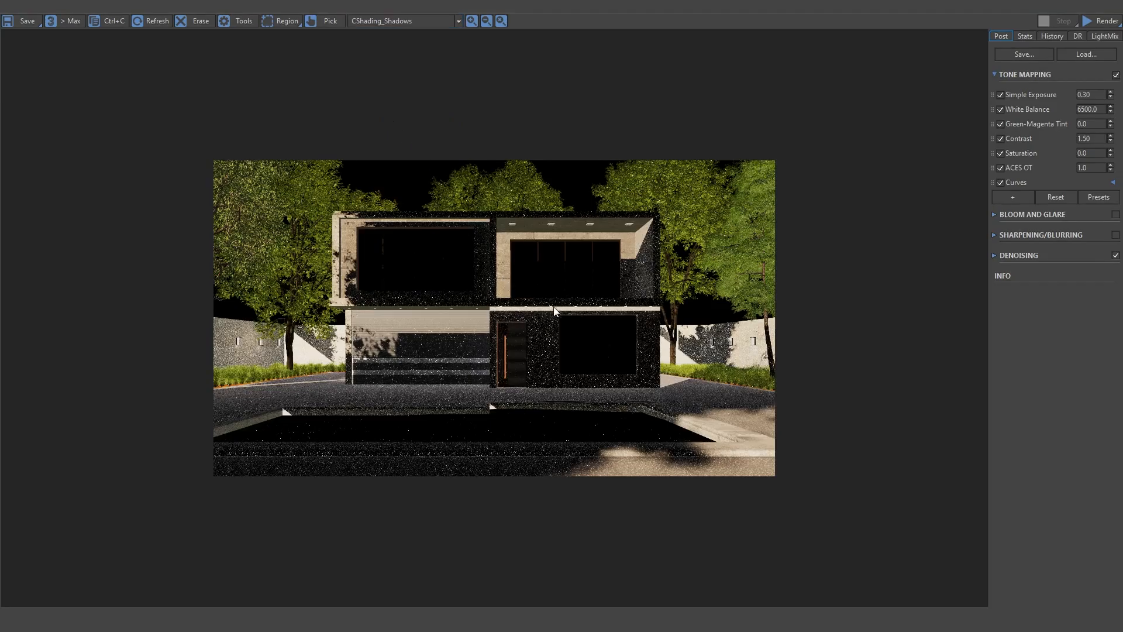
Check the CTexmap and CTexmap001 ambient occlusion passes and save the render with all its passes
click(425, 17)
click(395, 130)
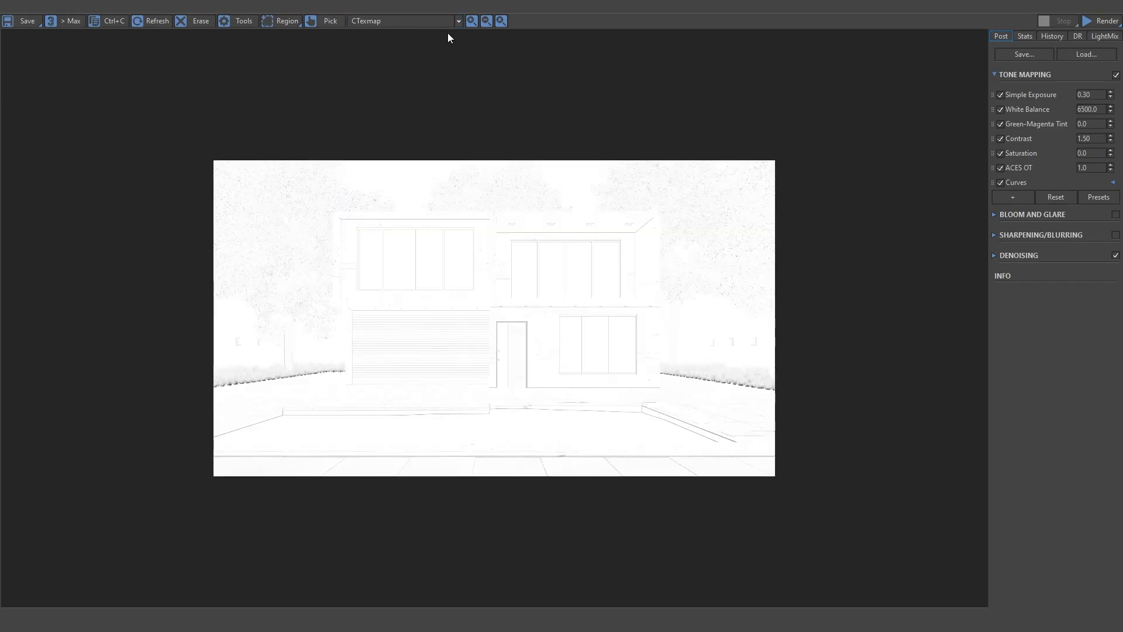
click(430, 21)
click(398, 142)
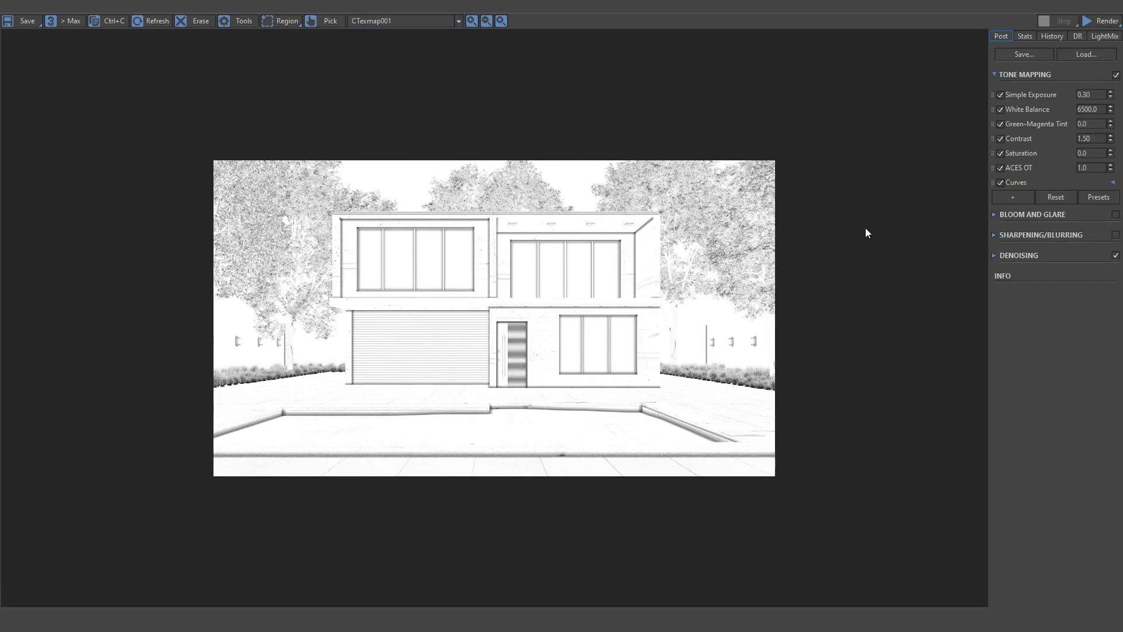
click(36, 21)
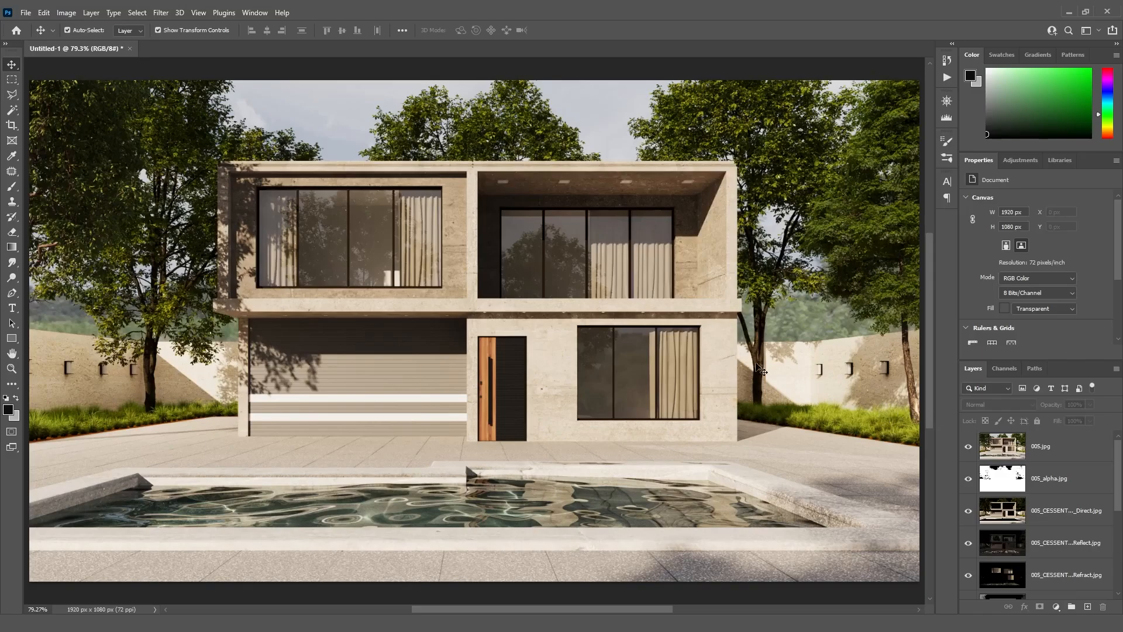
In Photoshop, duplicate the 005.jpg beauty render layer above the stack of pass layers
click(1062, 450)
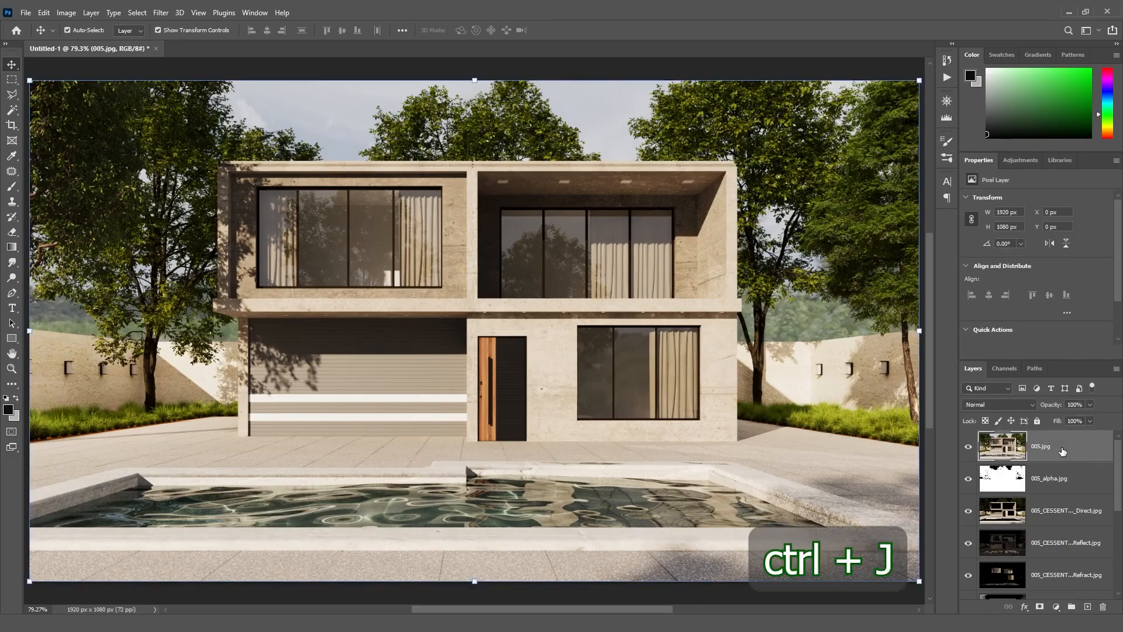
key(ctrl+j)
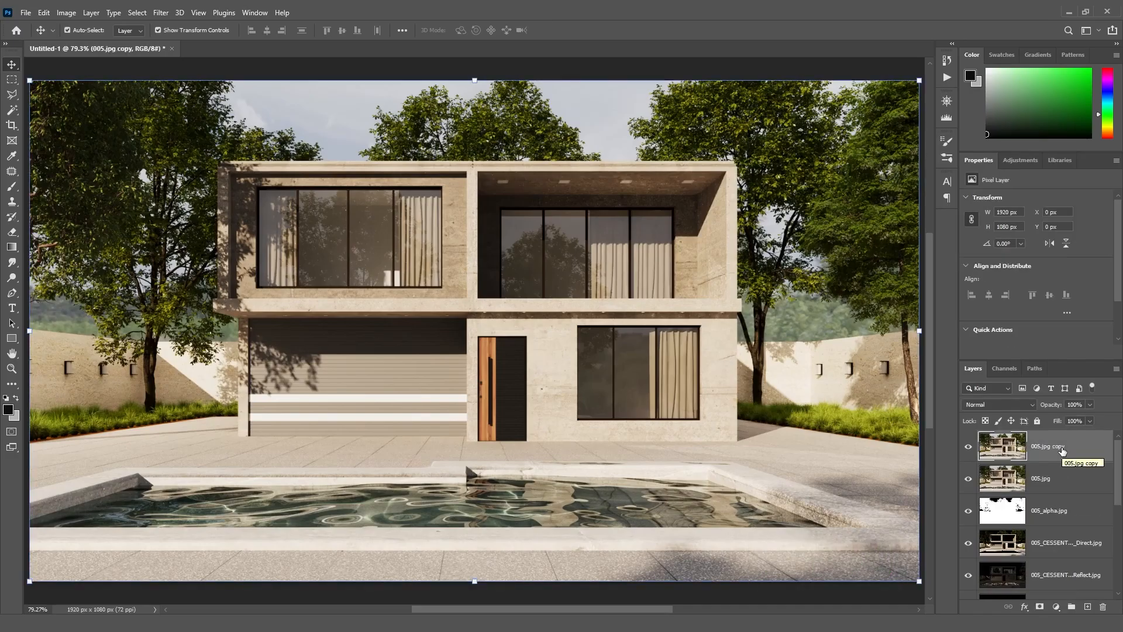
Send the 005.jpg copy layer to the bottom of the stack and hide the 005.jpg, alpha, CESSENTIAL_Direct and CESSENTIAL_Reflect layers
key(ctrl+shift+bracketleft)
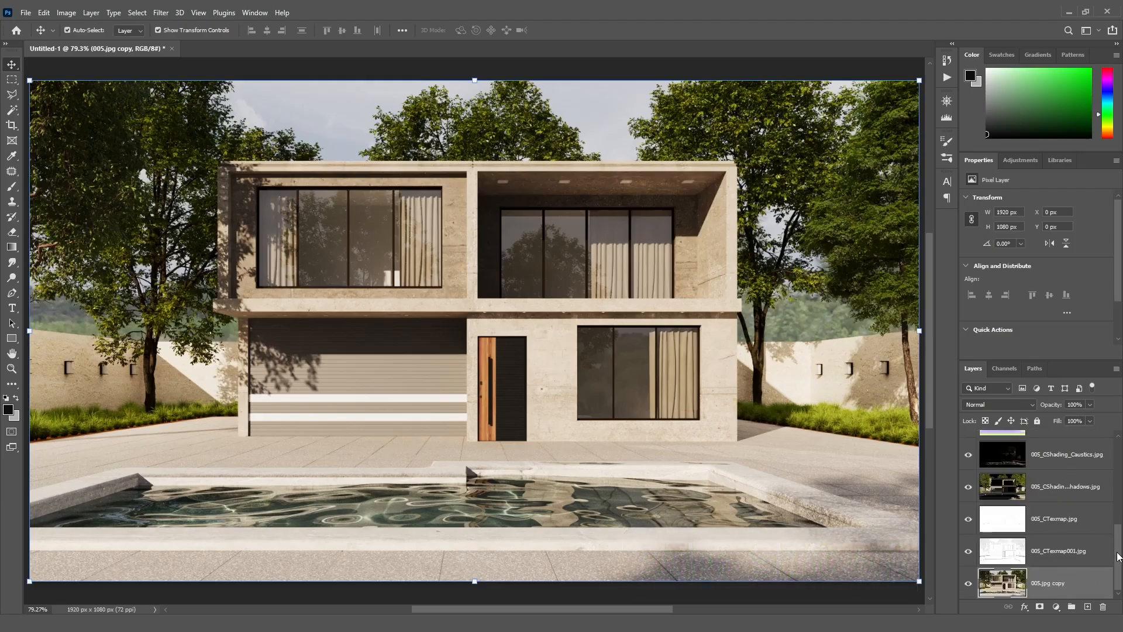
drag(1118, 559, 1118, 468)
click(968, 446)
click(968, 479)
click(968, 510)
click(968, 543)
Hide the CESSENTIAL_Refract, CGeometry_ZDepth, CMasking_ID, CShading_Caustics and CShading_Shadows pass layers
drag(1119, 485, 1120, 534)
click(969, 440)
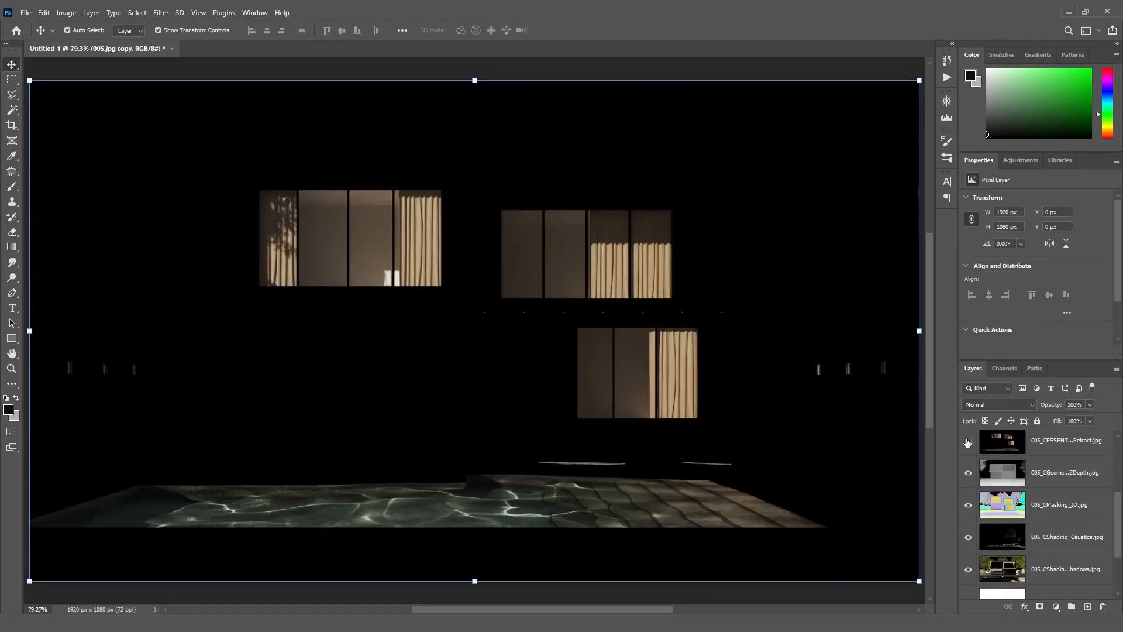
click(968, 473)
click(968, 505)
click(968, 537)
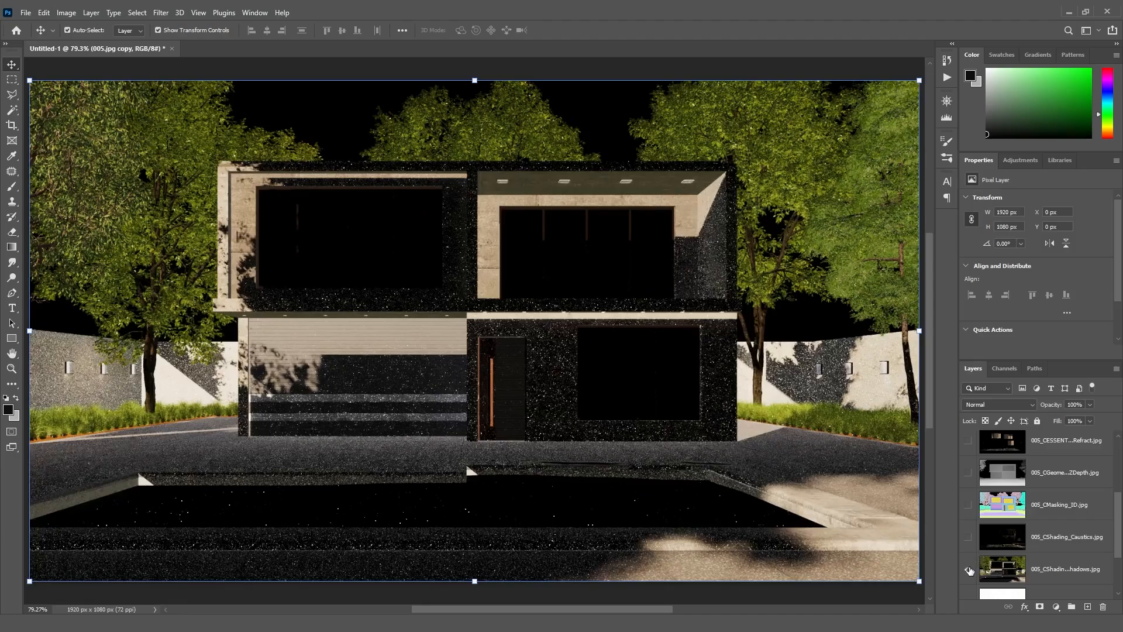
click(968, 569)
Move the 005_CTexmap.jpg layer below 005_CTexmap001.jpg and hide both ambient occlusion layers
drag(1119, 516, 1118, 552)
drag(1002, 520, 1005, 566)
click(968, 520)
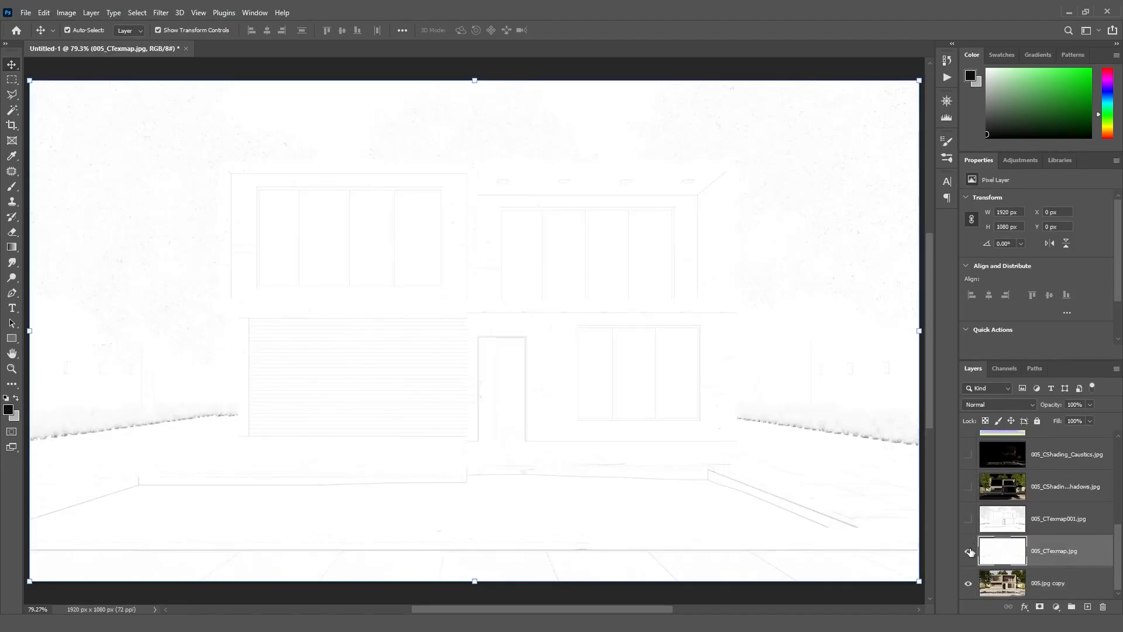
click(968, 550)
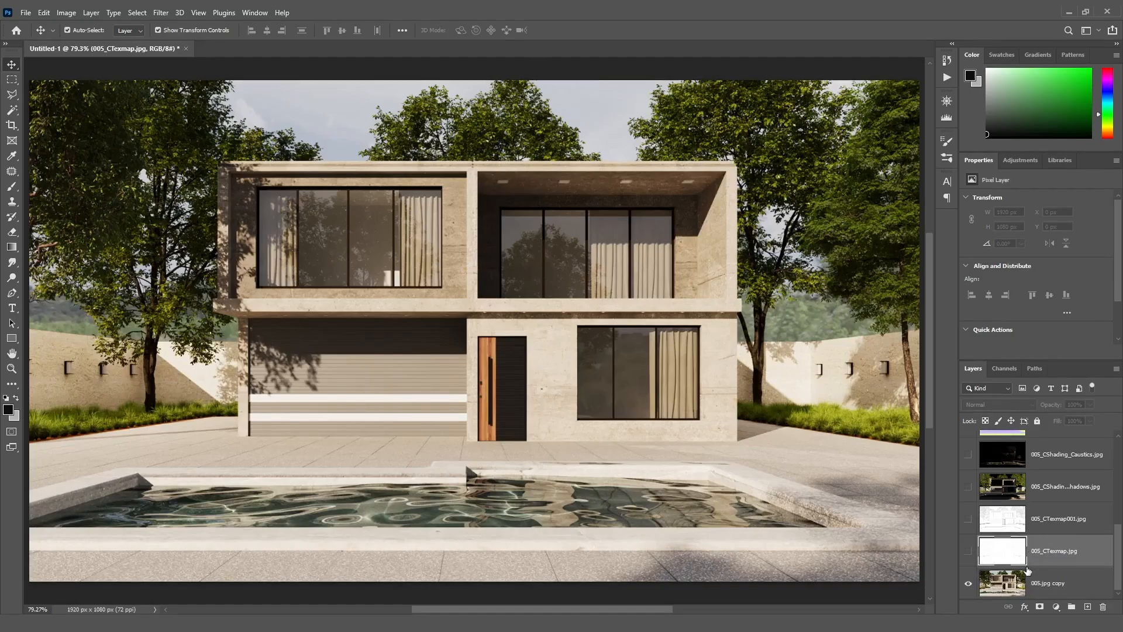
Show the 005_CTexmap.jpg layer in Multiply blend mode and compare the image with and without it
click(969, 551)
click(1001, 404)
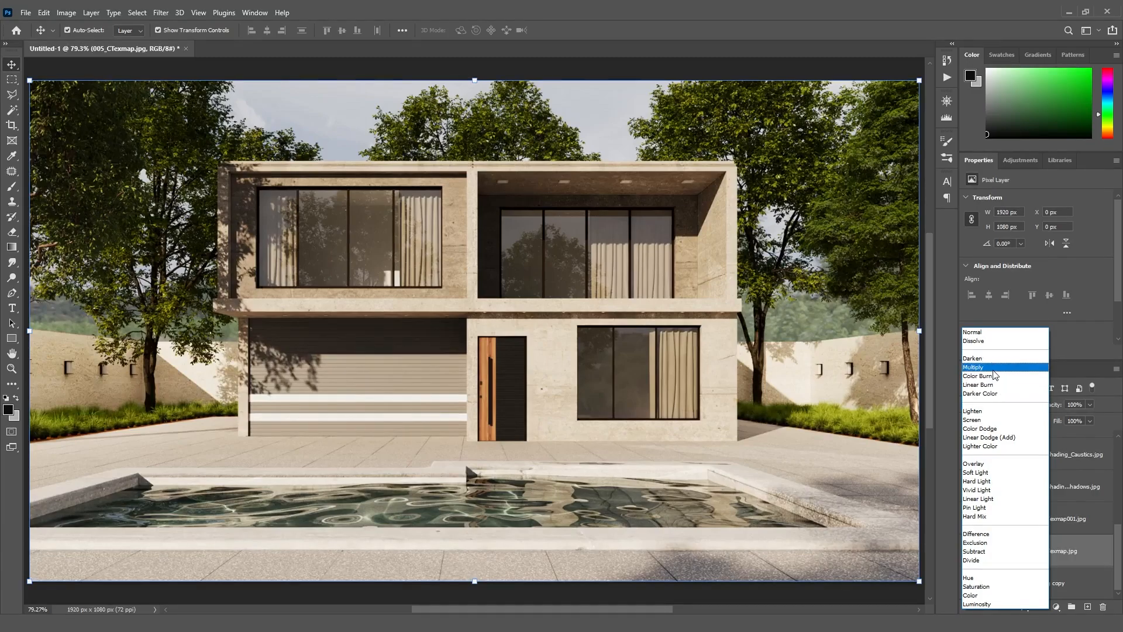
click(995, 367)
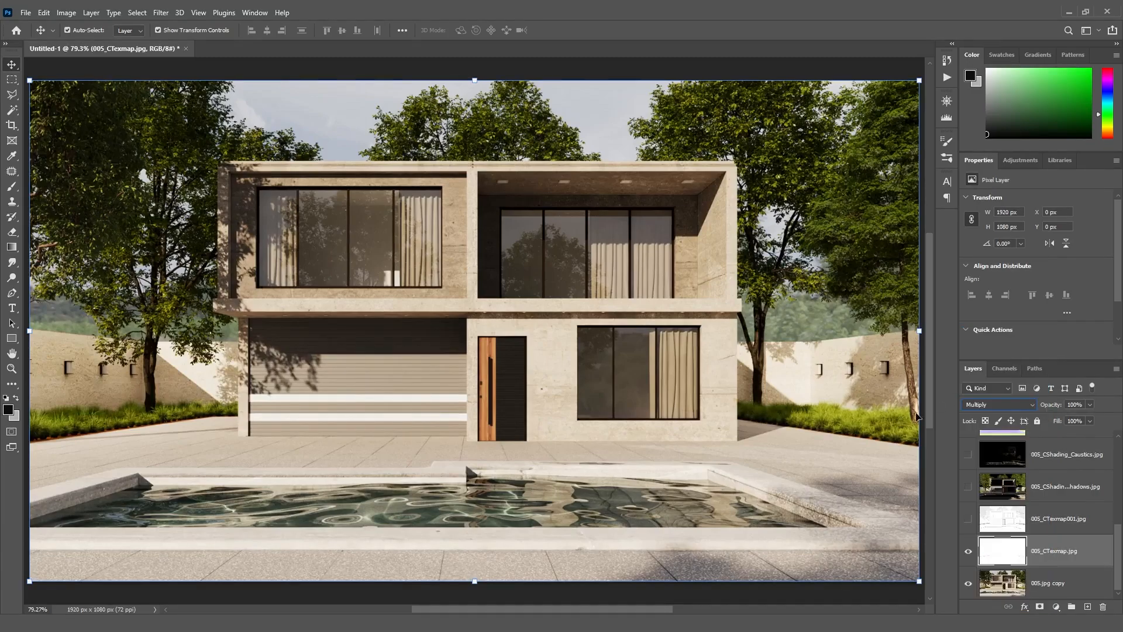
click(968, 553)
click(967, 554)
click(969, 553)
click(968, 554)
click(968, 551)
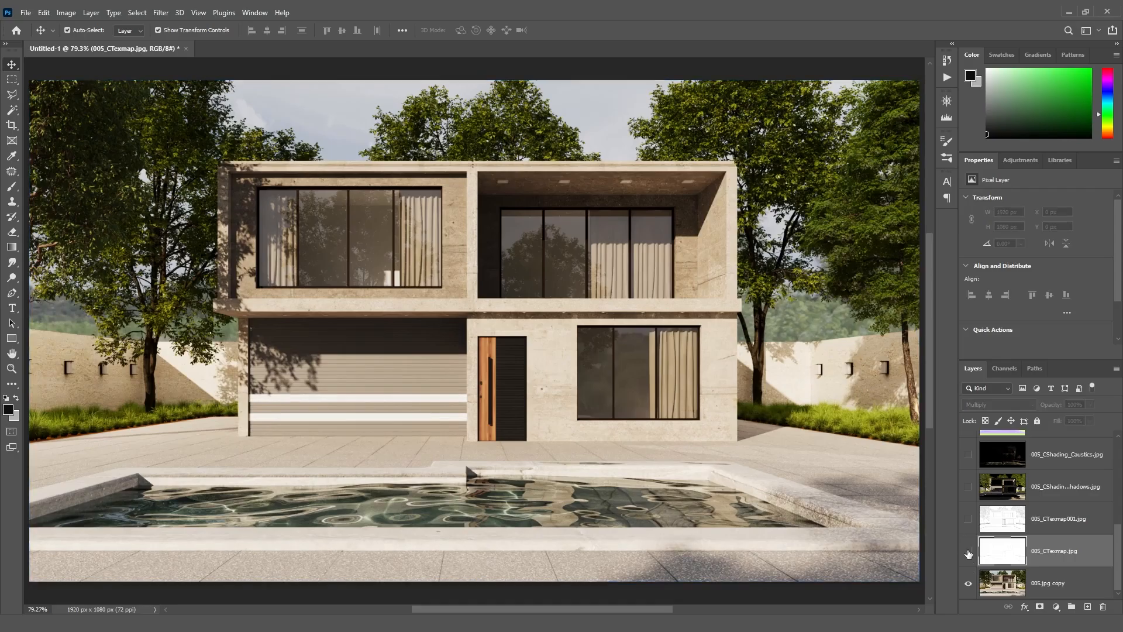
click(968, 552)
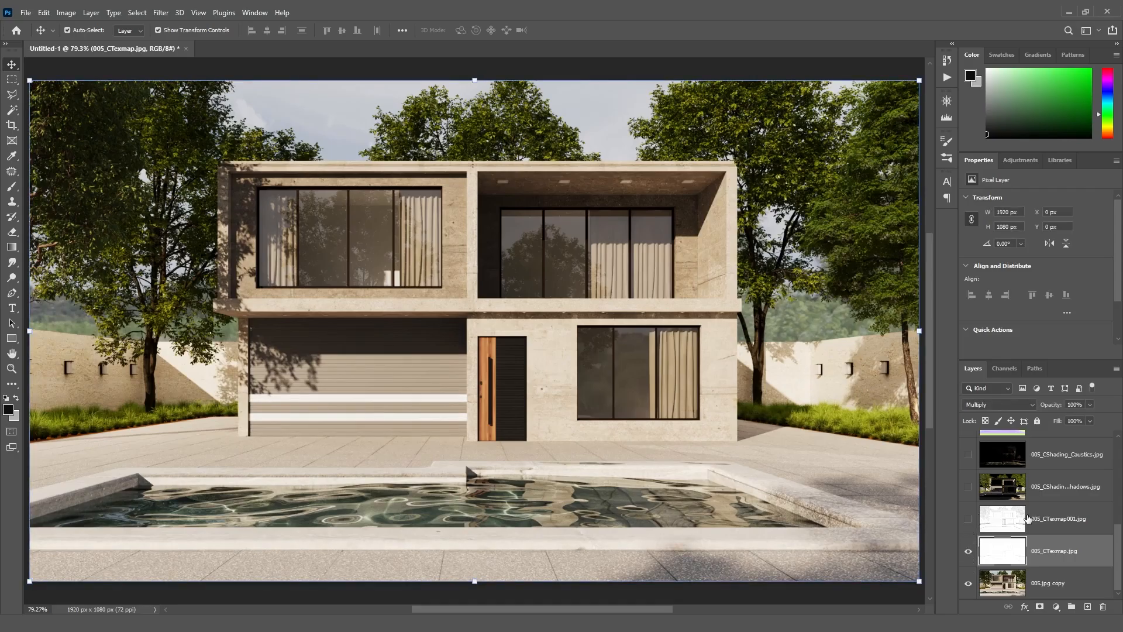
Show the 005_CTexmap001.jpg layer in Multiply blend mode and compare the image with and without it
click(987, 518)
click(969, 519)
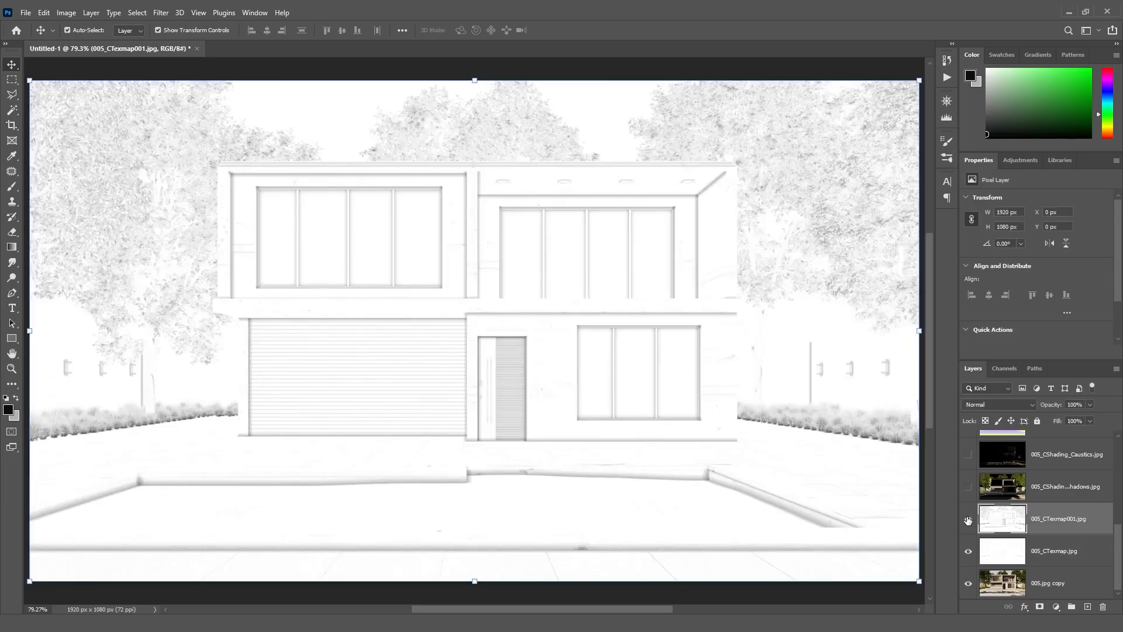
click(1004, 404)
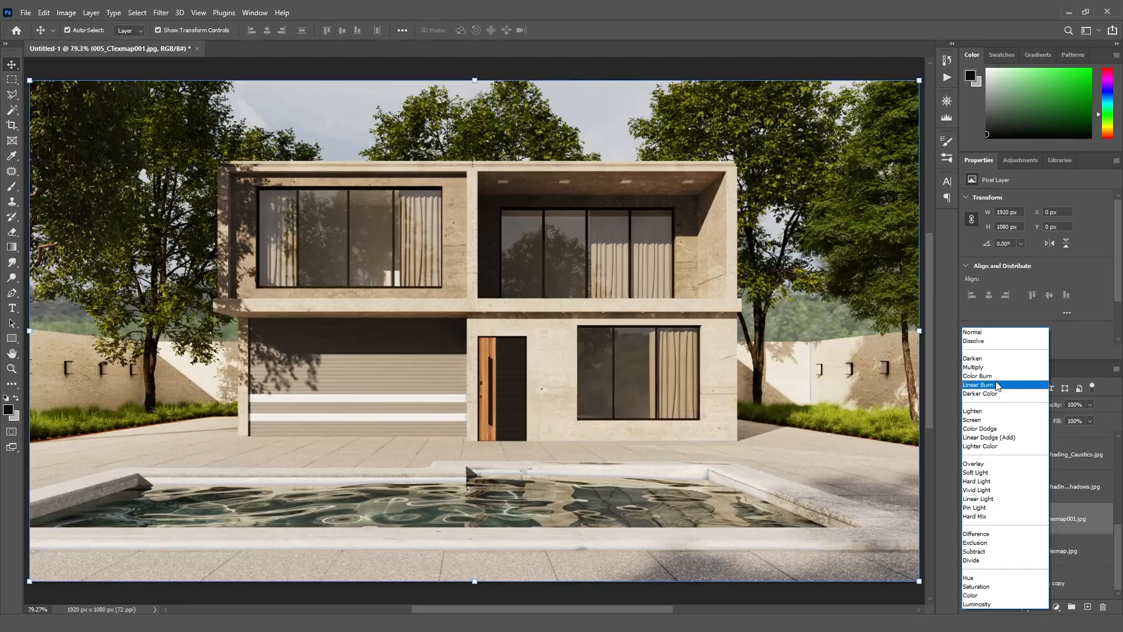
click(989, 368)
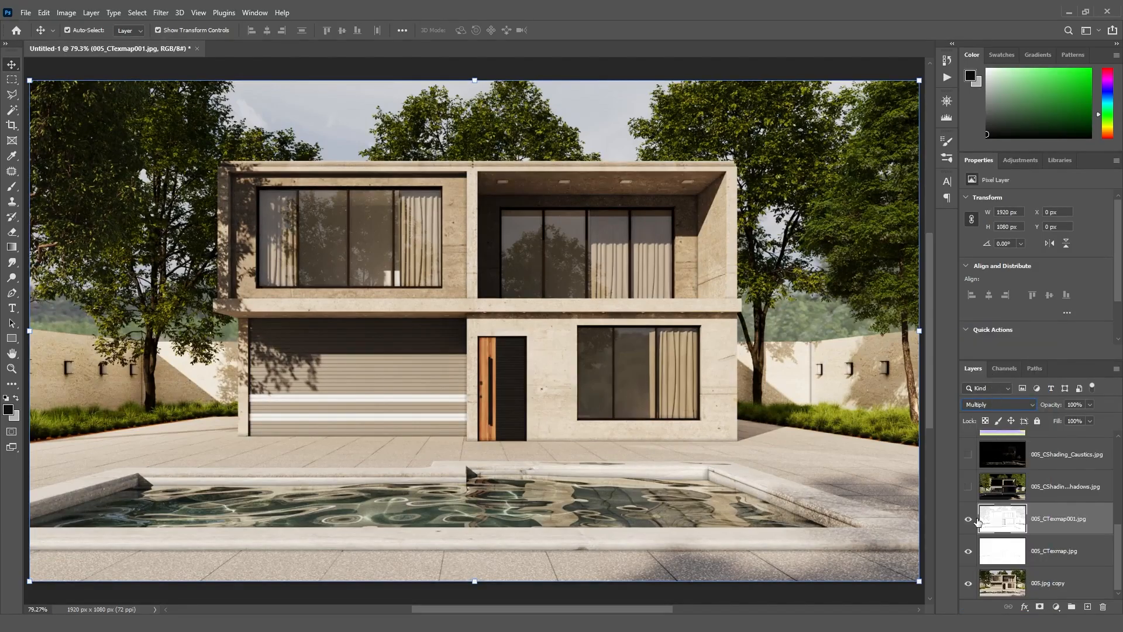
click(968, 519)
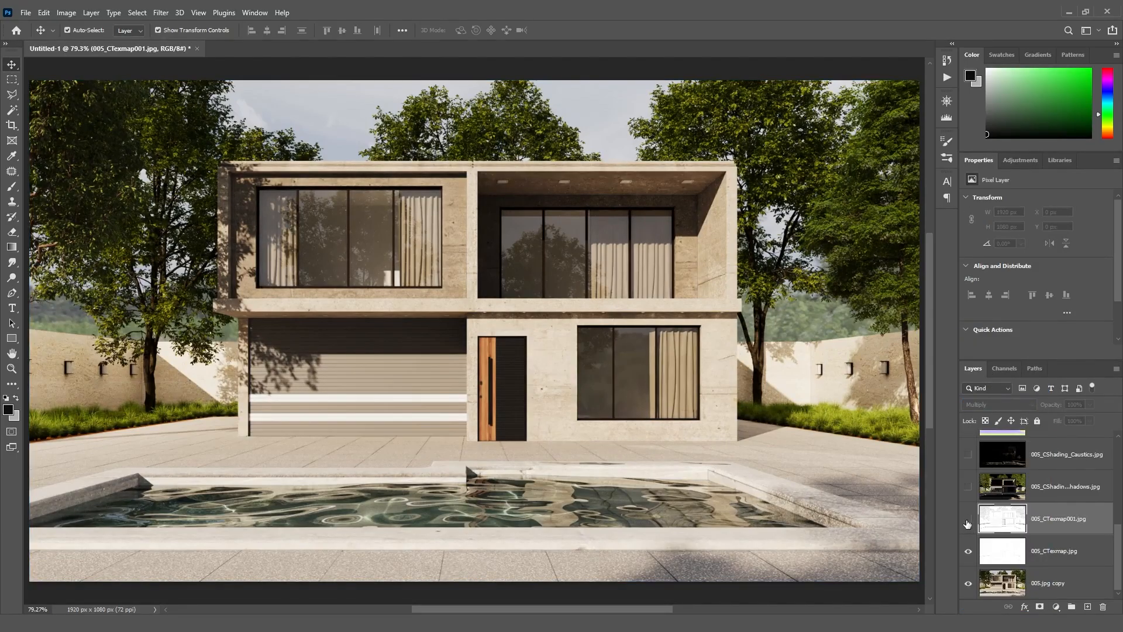
click(968, 521)
click(968, 521)
click(968, 520)
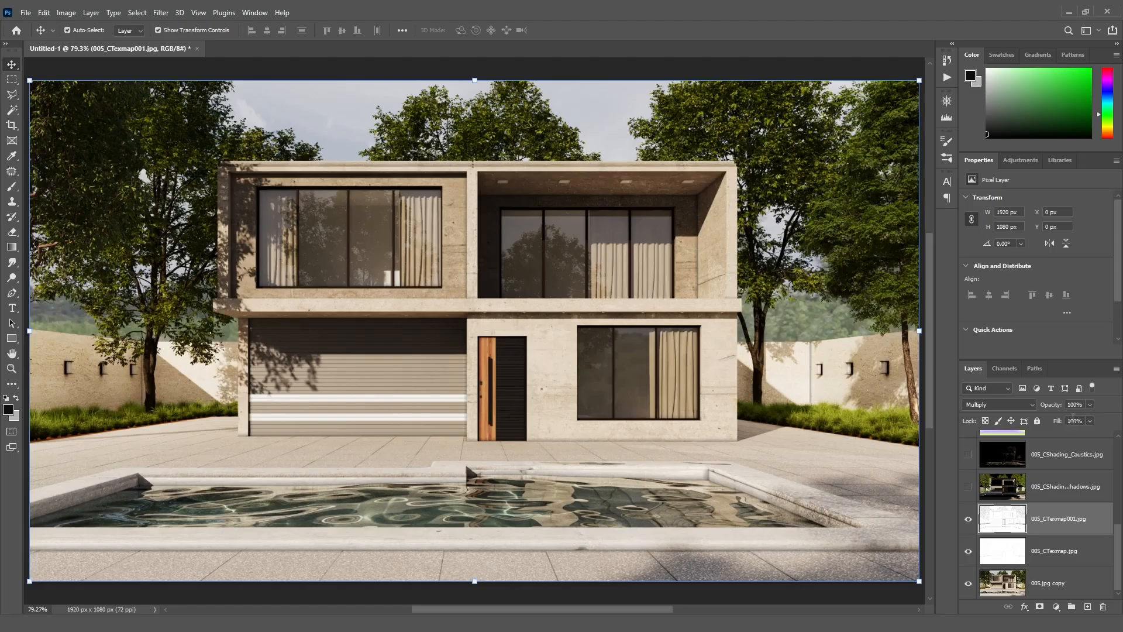
Set the 005_CTexmap001.jpg layer's opacity to 70% and compare the image with and without it
click(1073, 405)
text(70)
key(Return)
click(968, 520)
click(969, 519)
click(969, 520)
click(968, 520)
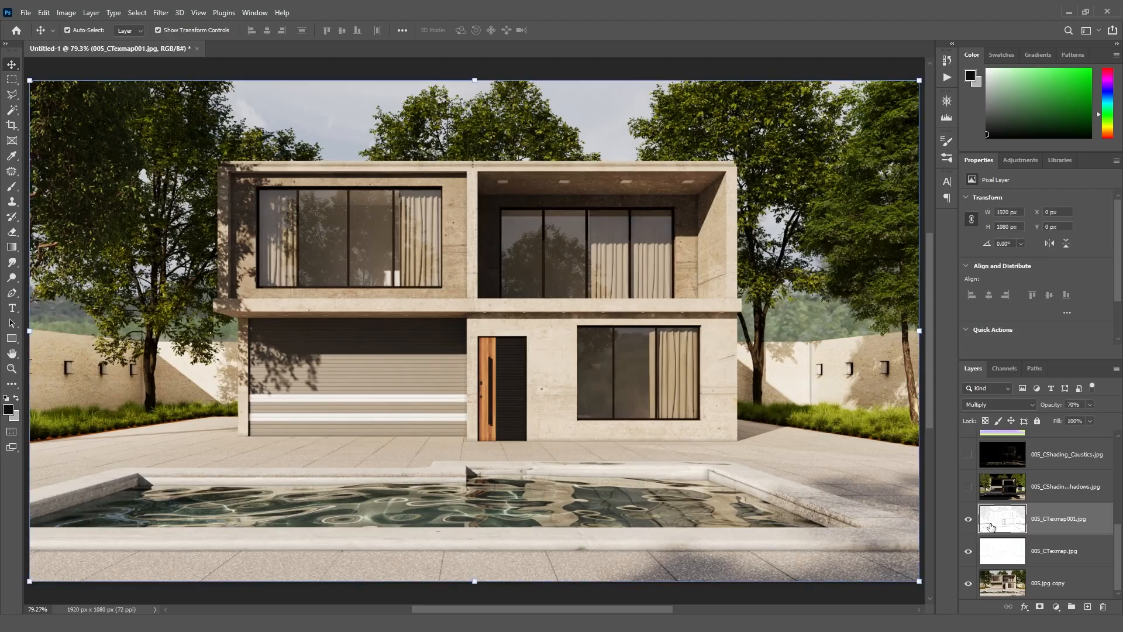
Show the 005_CShading_Shadows.jpg layer and set its blend mode to Lighten
click(967, 489)
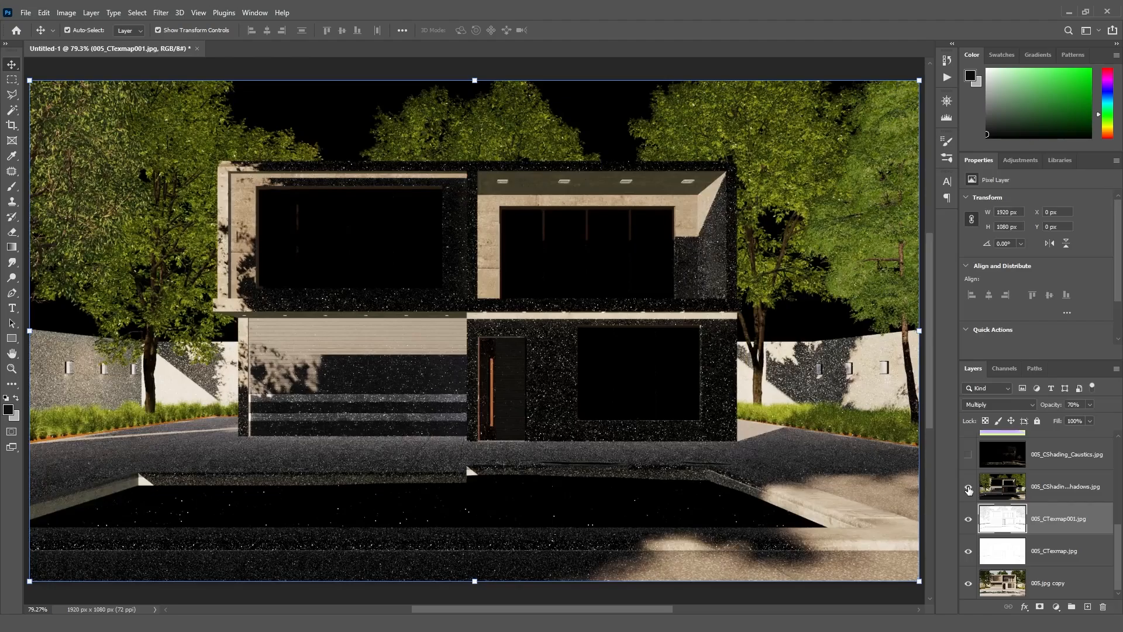
click(1001, 404)
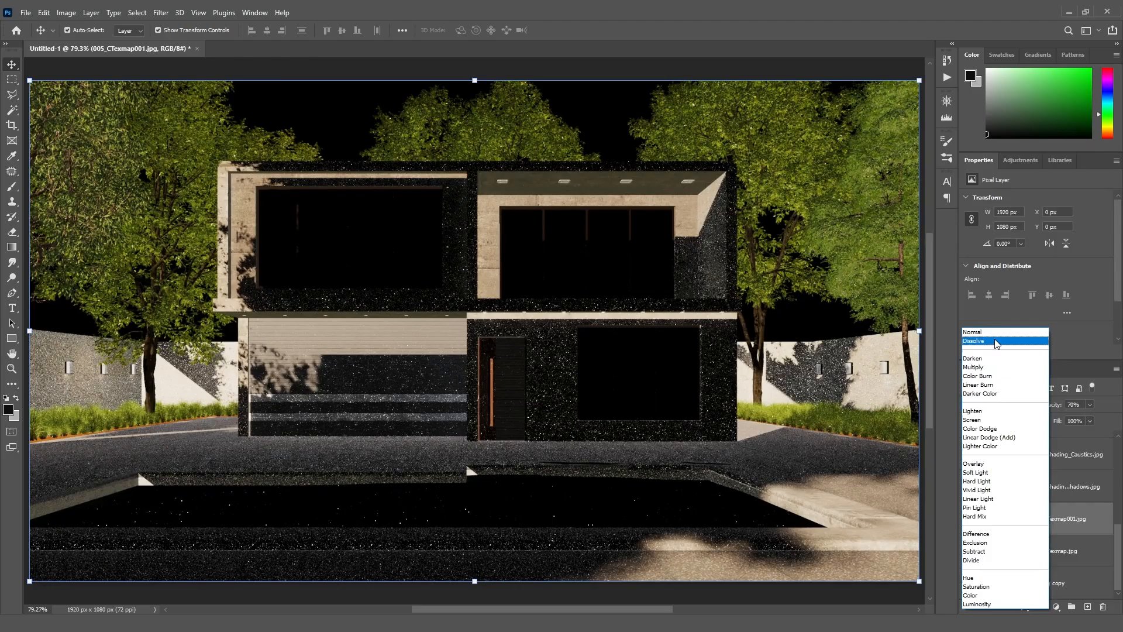
click(1082, 490)
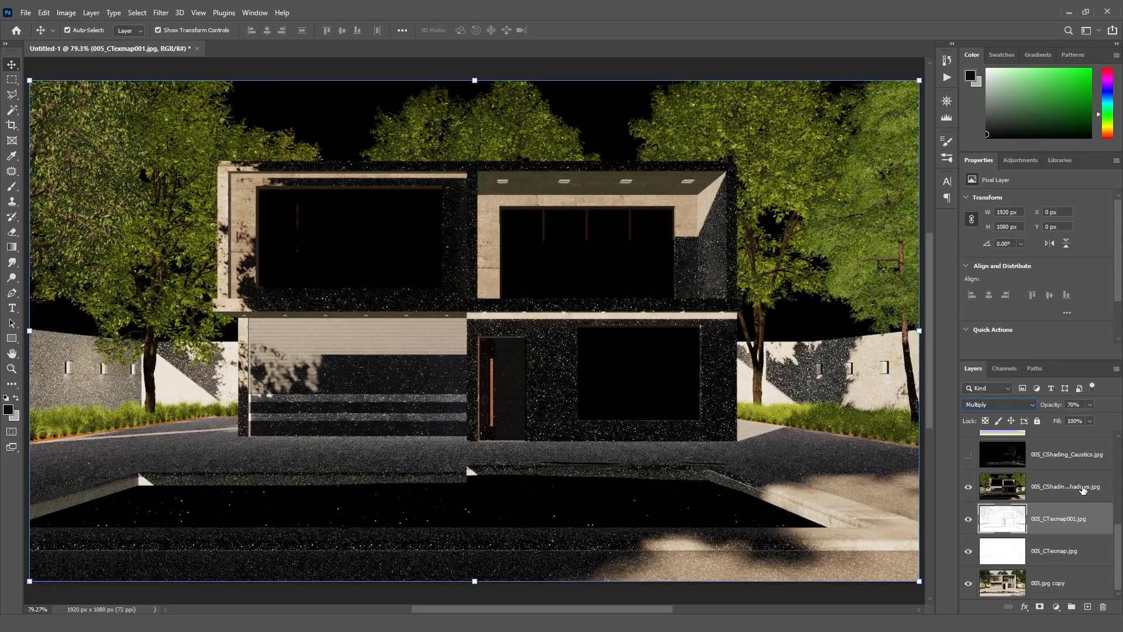
click(1082, 490)
click(992, 404)
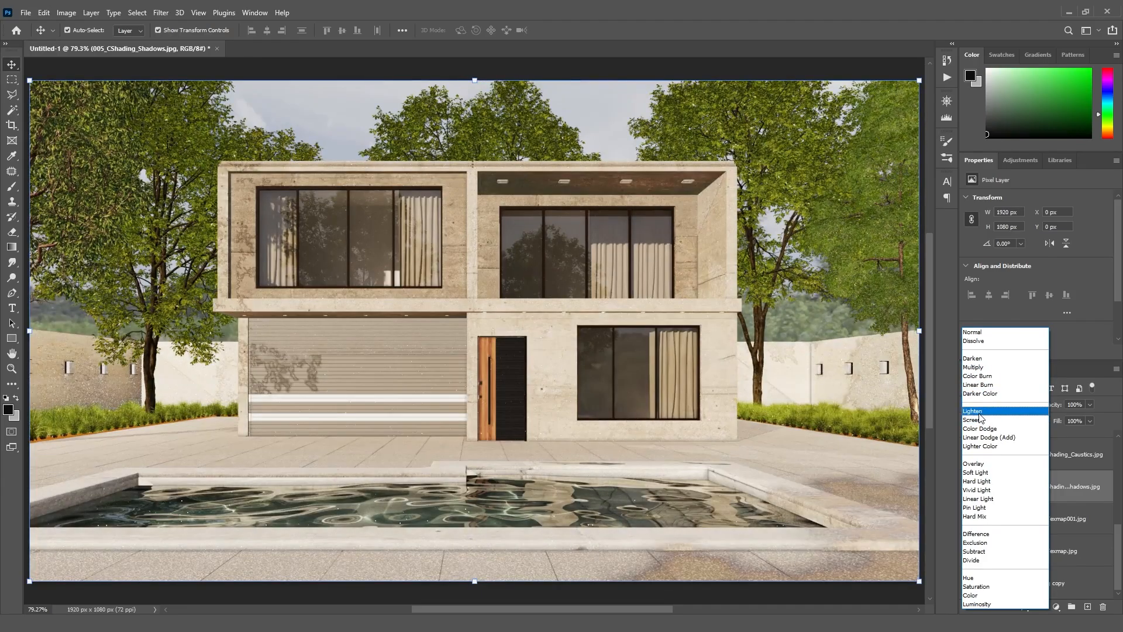
click(980, 413)
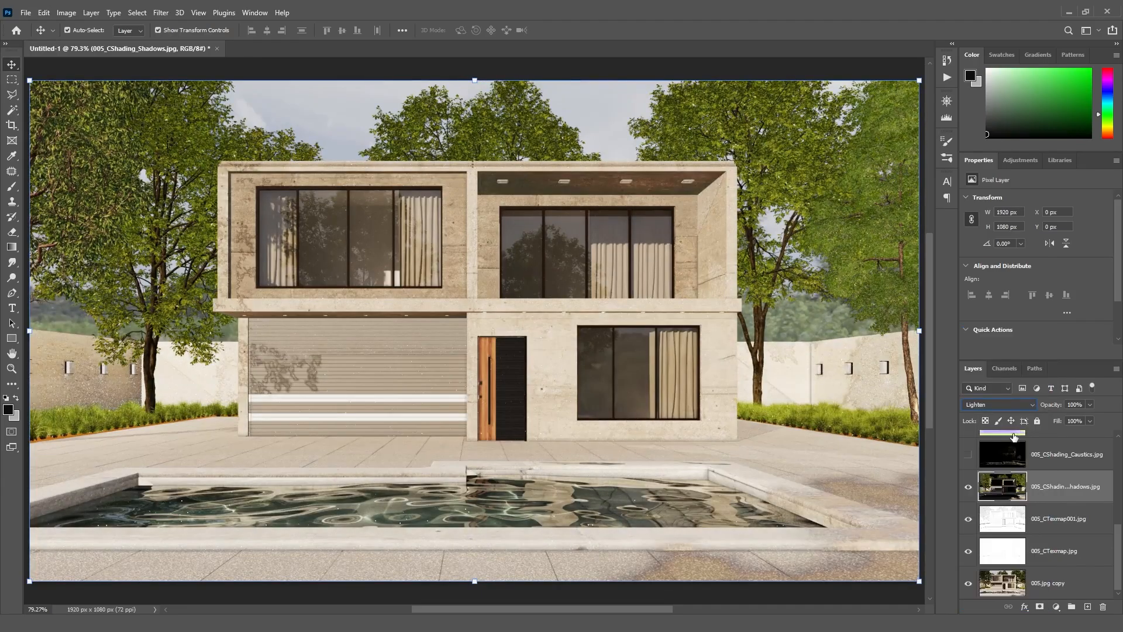
Set the 005_CShading_Shadows.jpg layer's opacity to 10% and compare the image with and without it
click(1072, 405)
text(10)
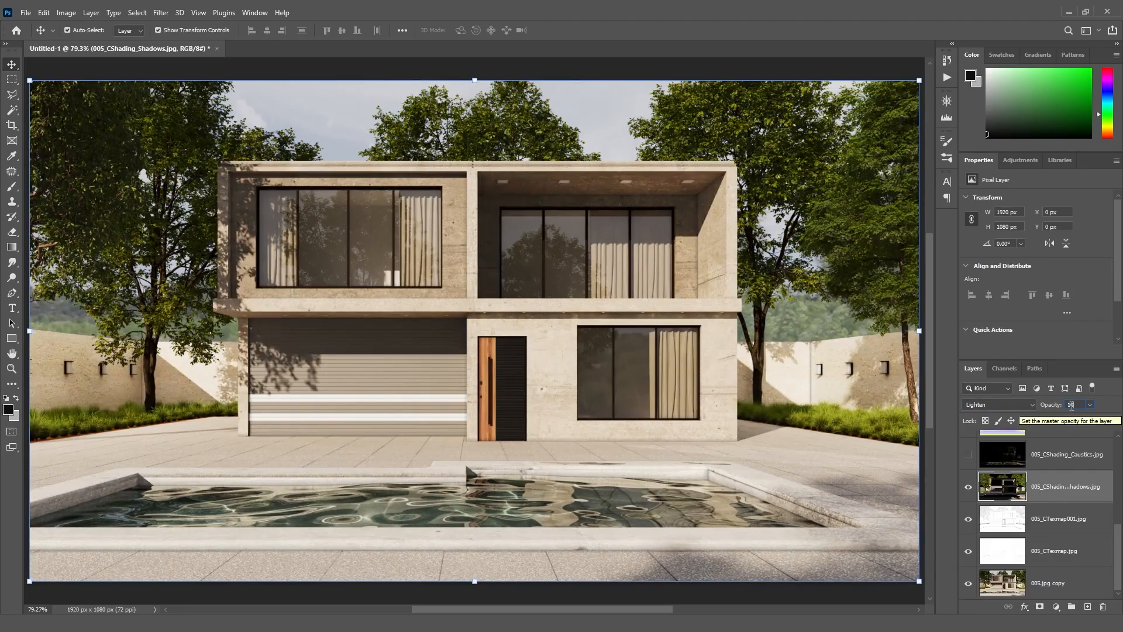
key(Return)
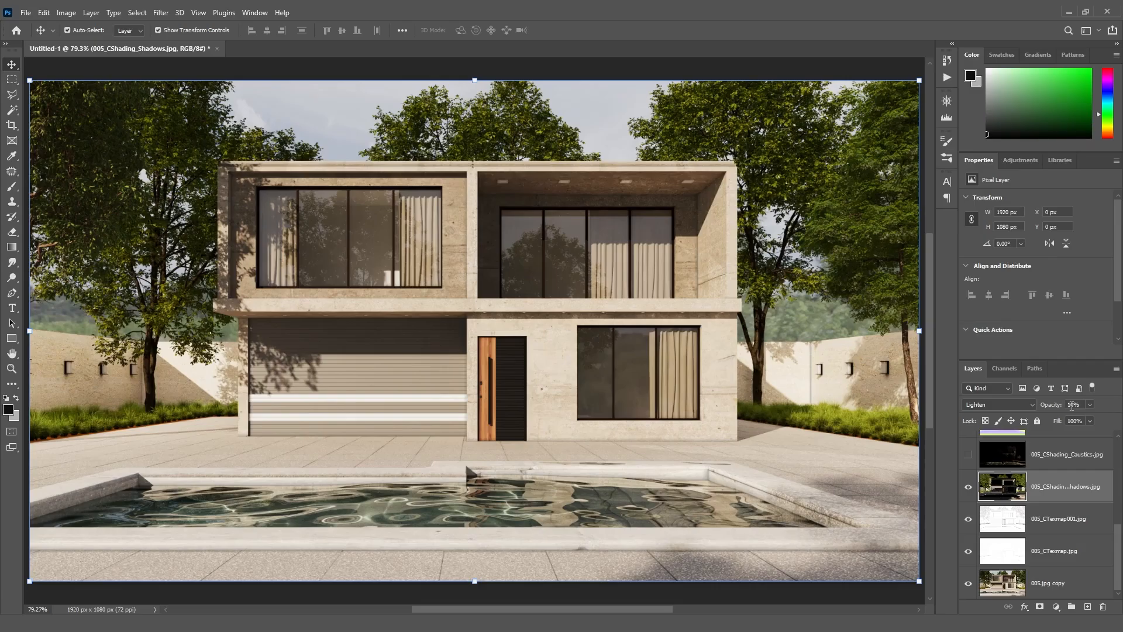
click(968, 488)
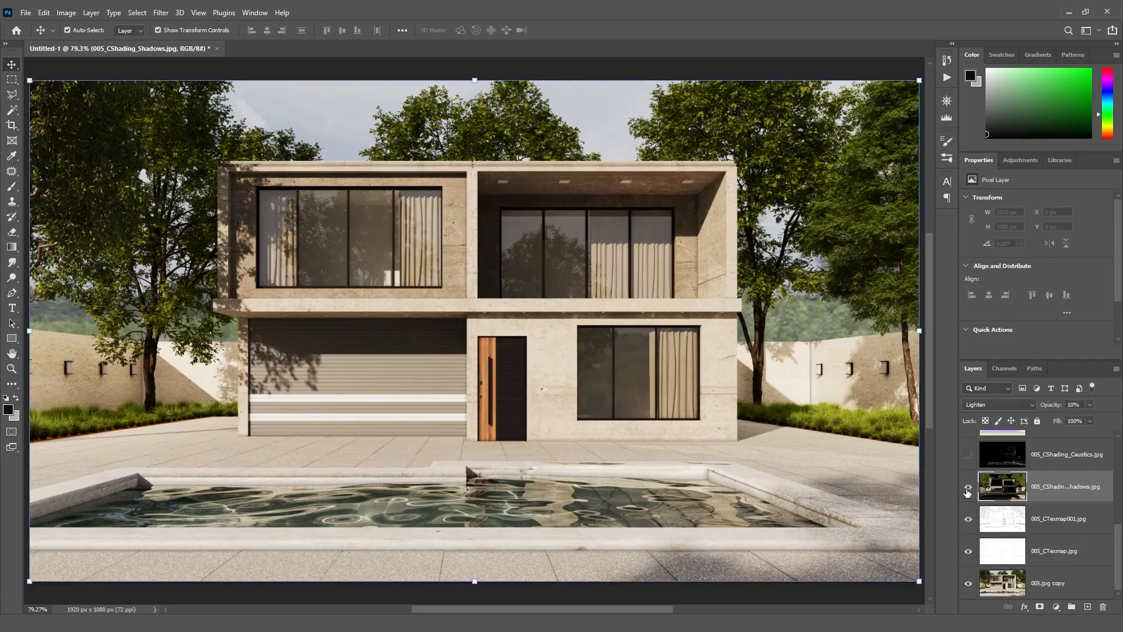
click(968, 490)
click(968, 491)
click(968, 491)
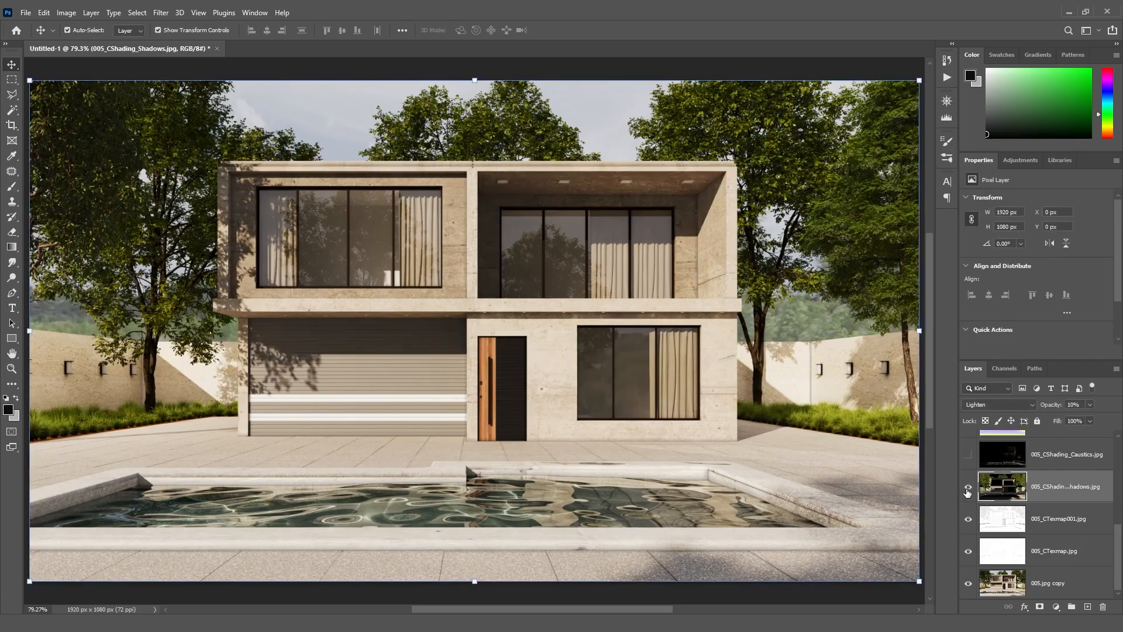
click(967, 489)
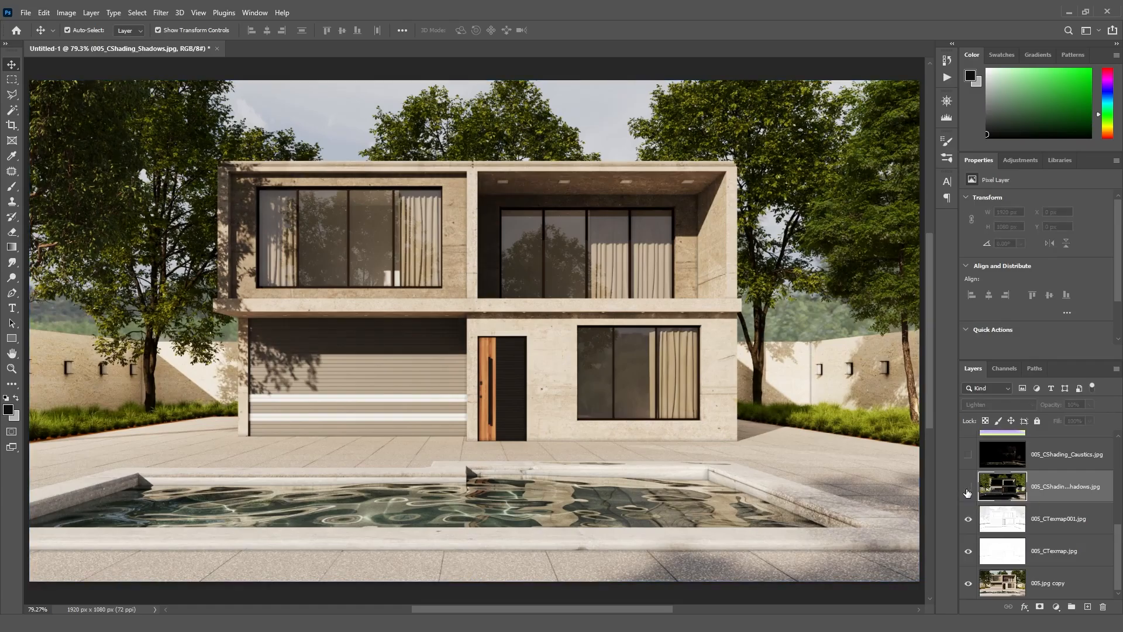
click(967, 489)
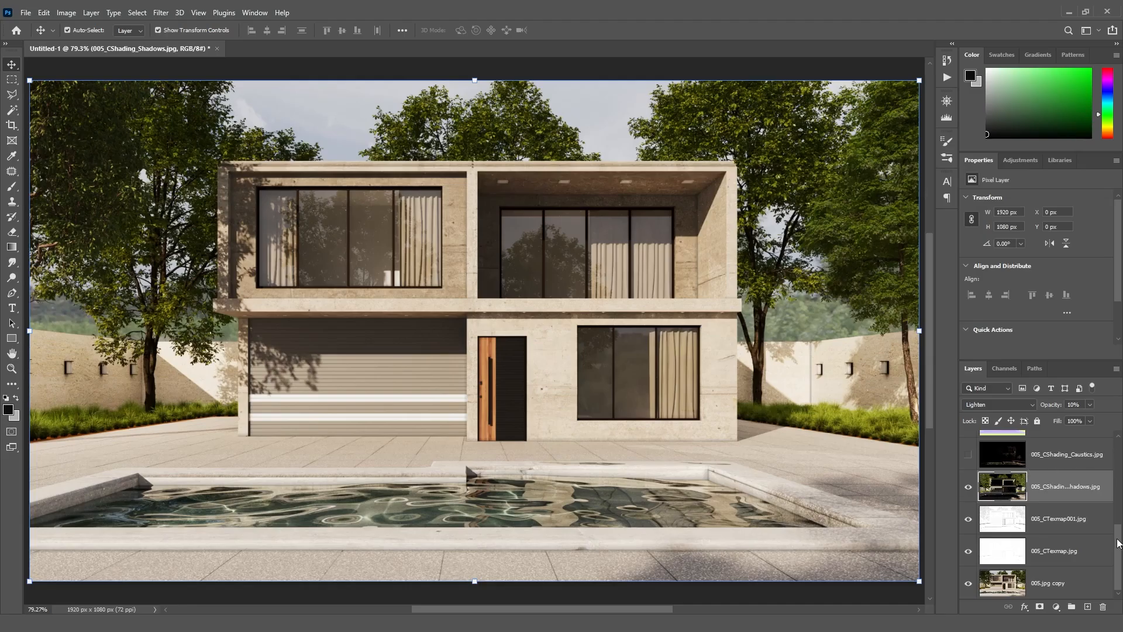
Show the 005_CShading_Caustics.jpg and 005_CMasking_ID.jpg layers
scroll(1119, 543, up, 2)
click(968, 507)
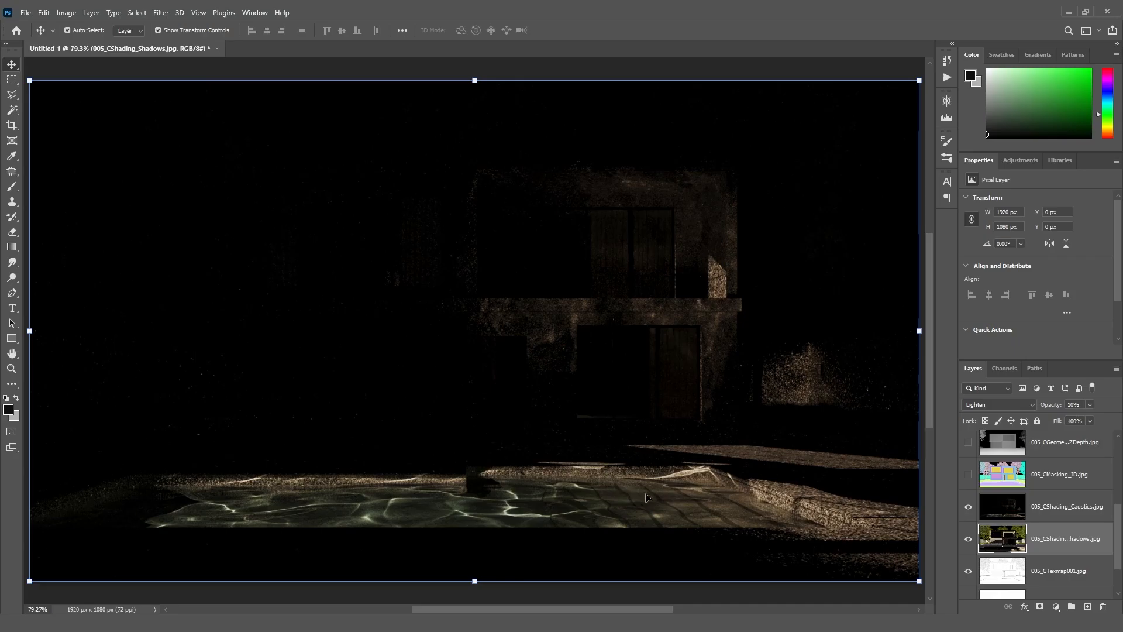
click(968, 475)
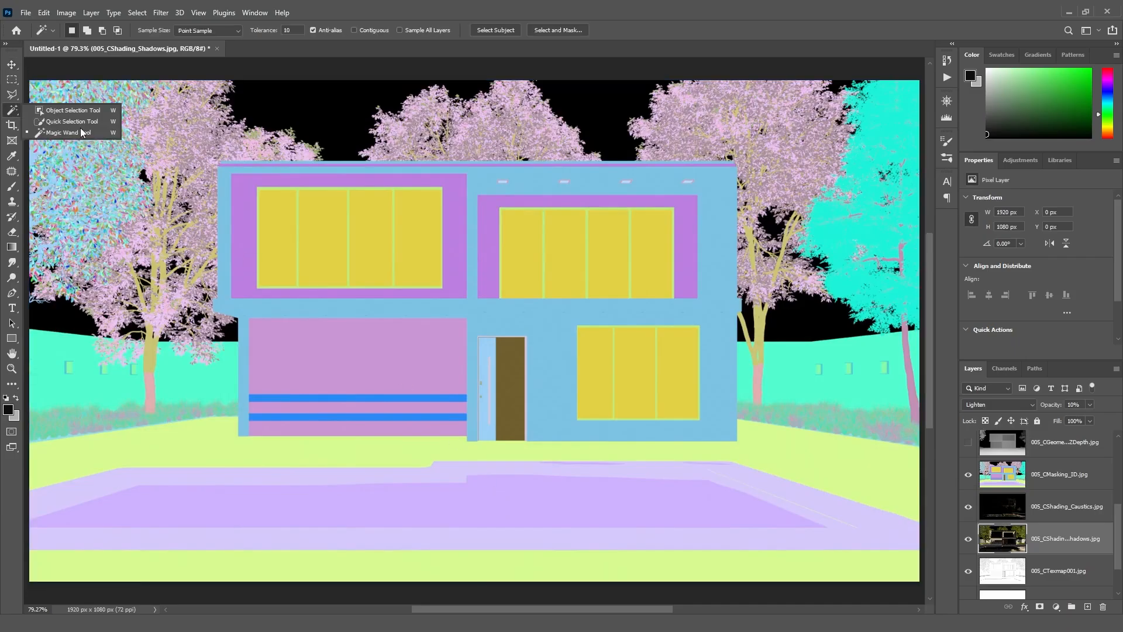
Select the pool water's colour area on the 005_CMasking_ID.jpg layer with the Magic Wand tool
click(80, 131)
click(551, 505)
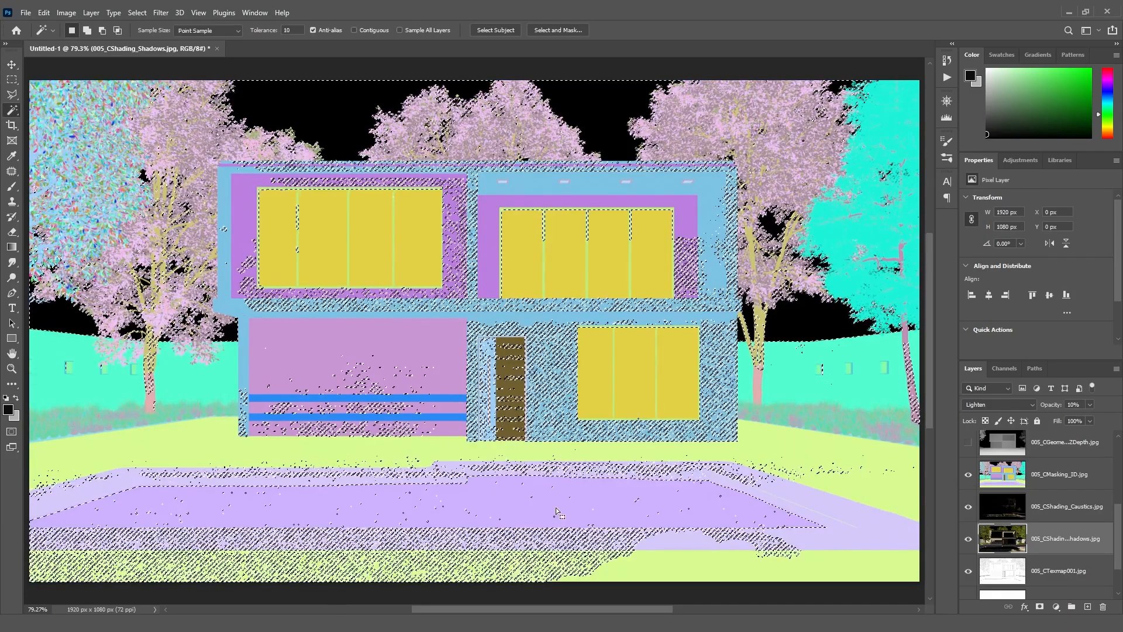
key(alt+bracketright)
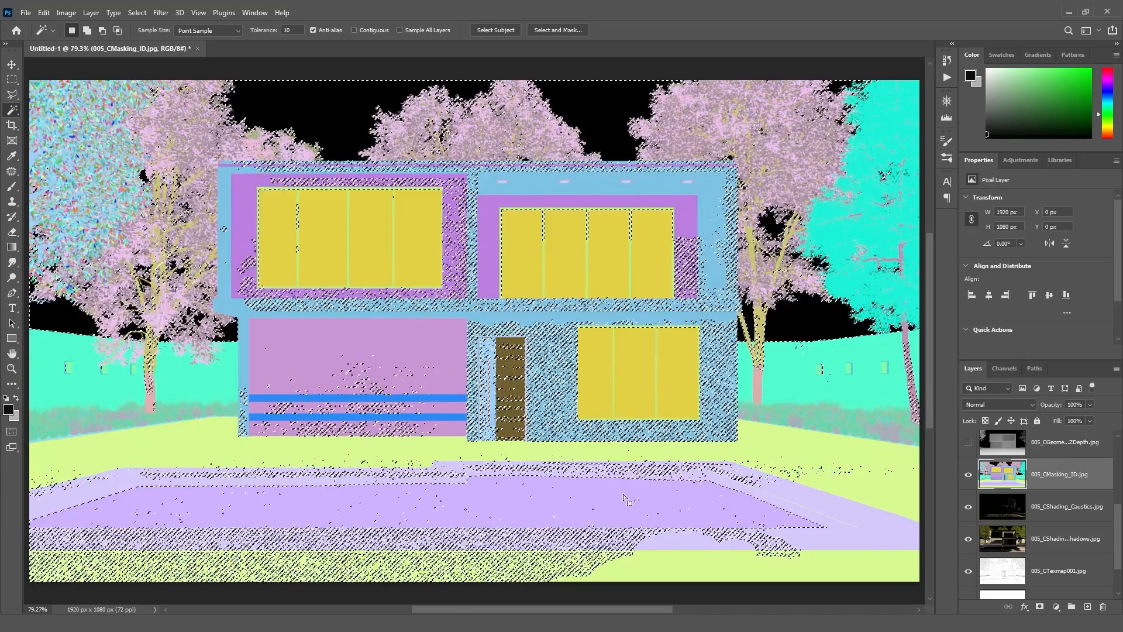
key(ctrl+d)
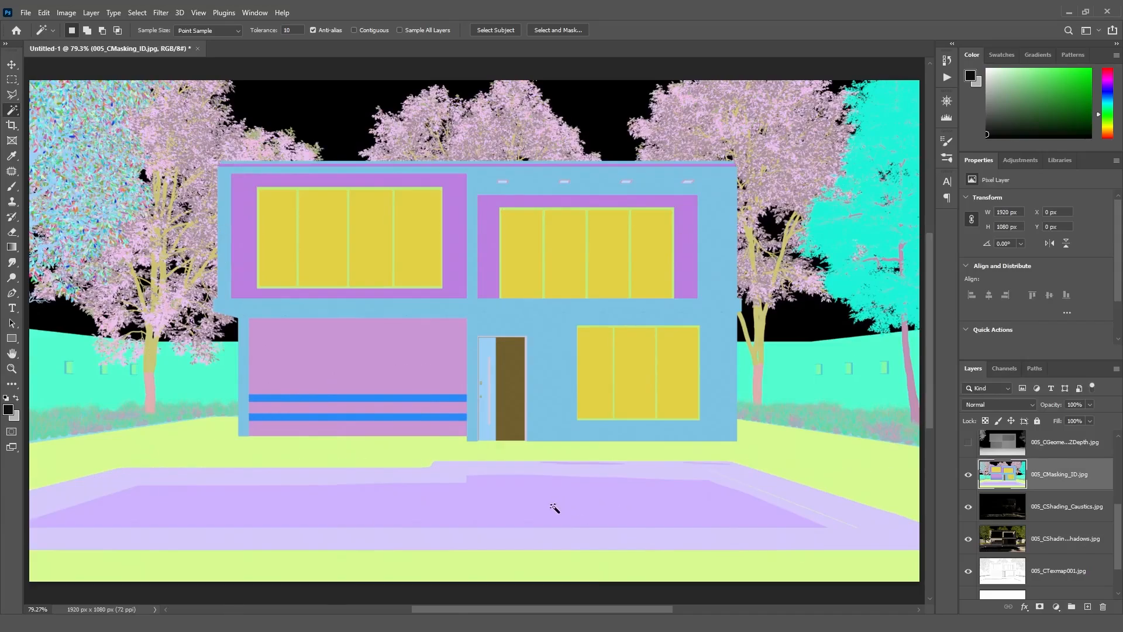
click(570, 508)
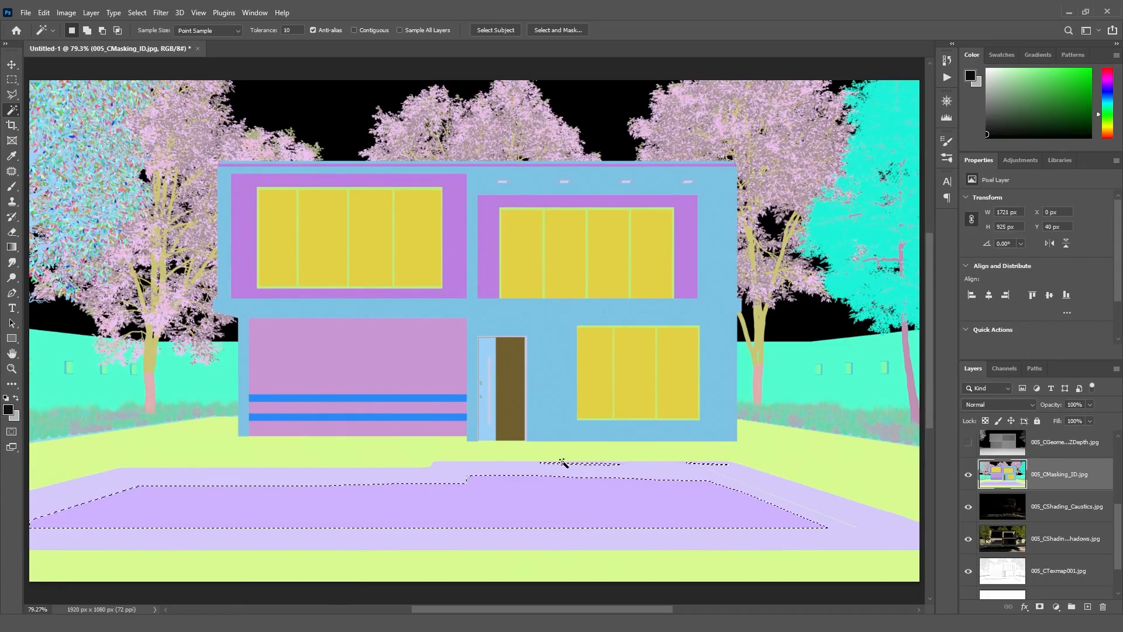
Hide the 005_CMasking_ID.jpg layer and add a layer mask to 005_CShading_Caustics.jpg from the pool water selection
click(969, 476)
click(1049, 509)
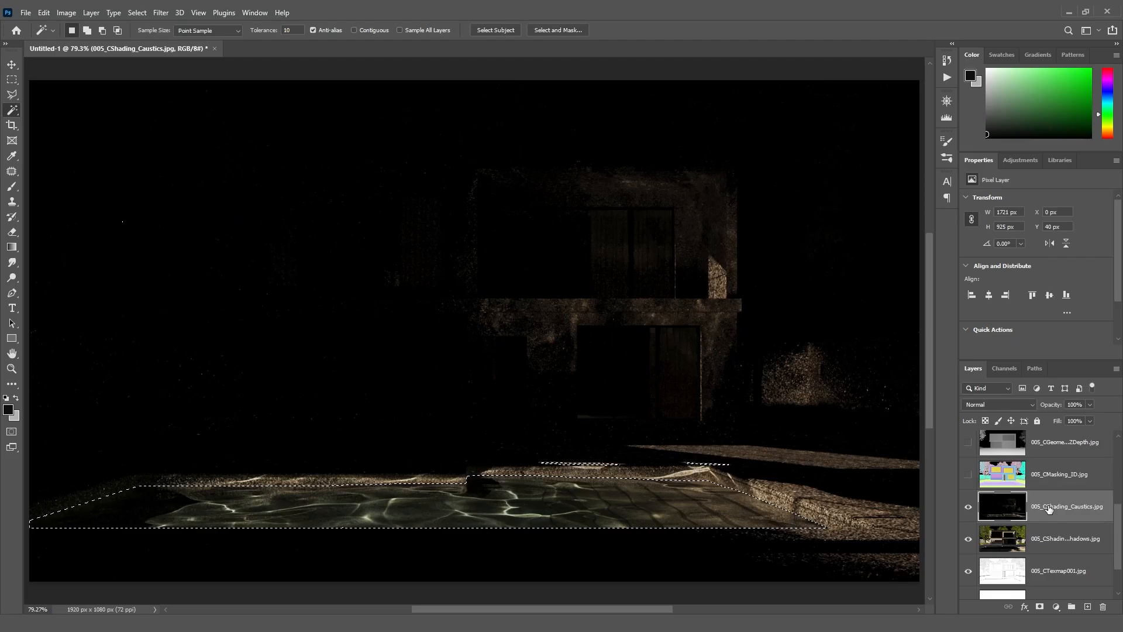
click(1041, 606)
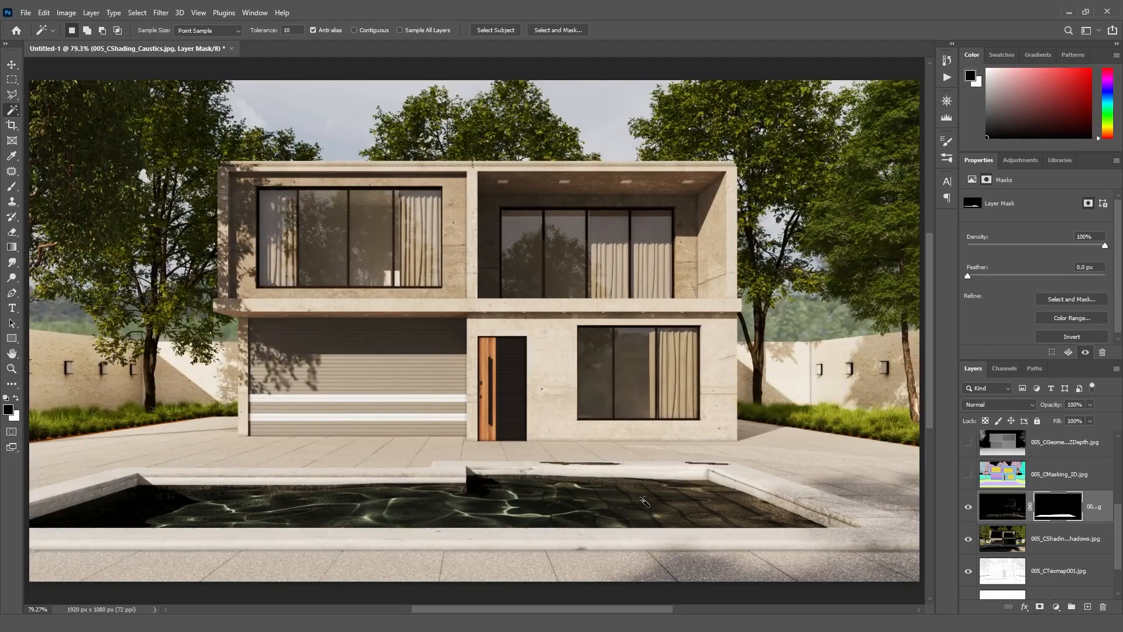
Set the 005_CShading_Caustics.jpg layer to Screen blending at 80% opacity
click(1007, 515)
click(1017, 403)
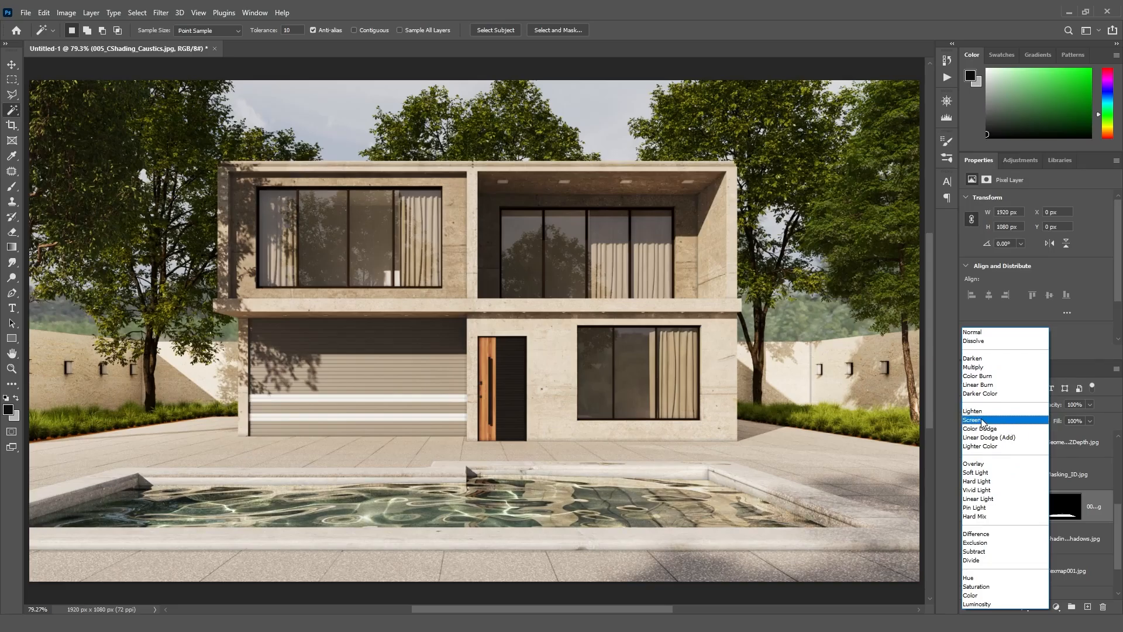
click(982, 421)
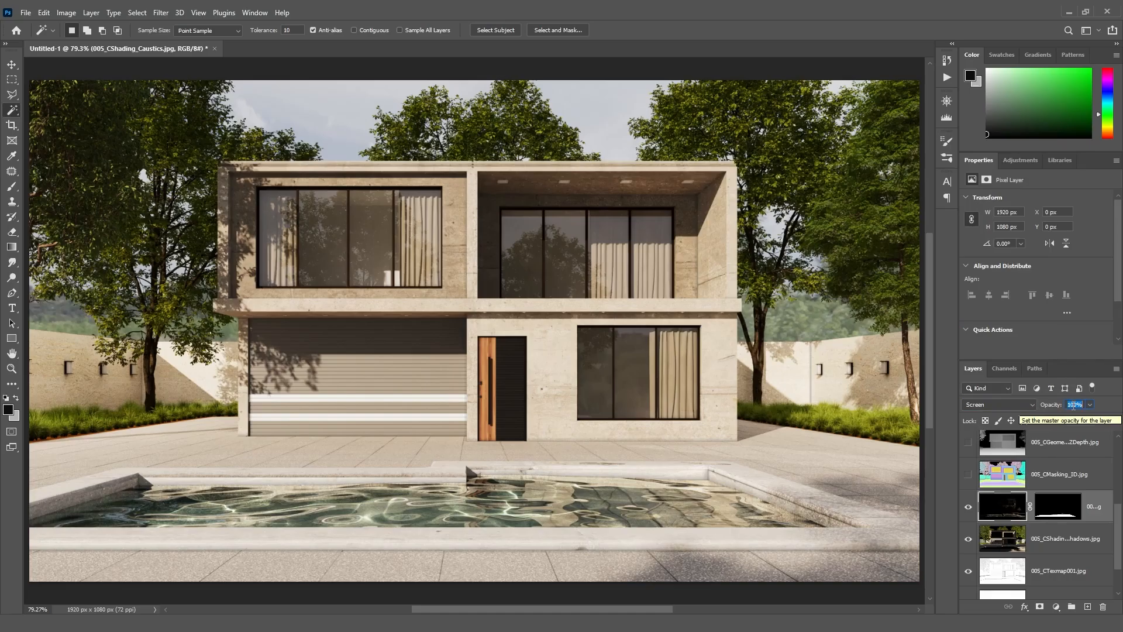
text(80)
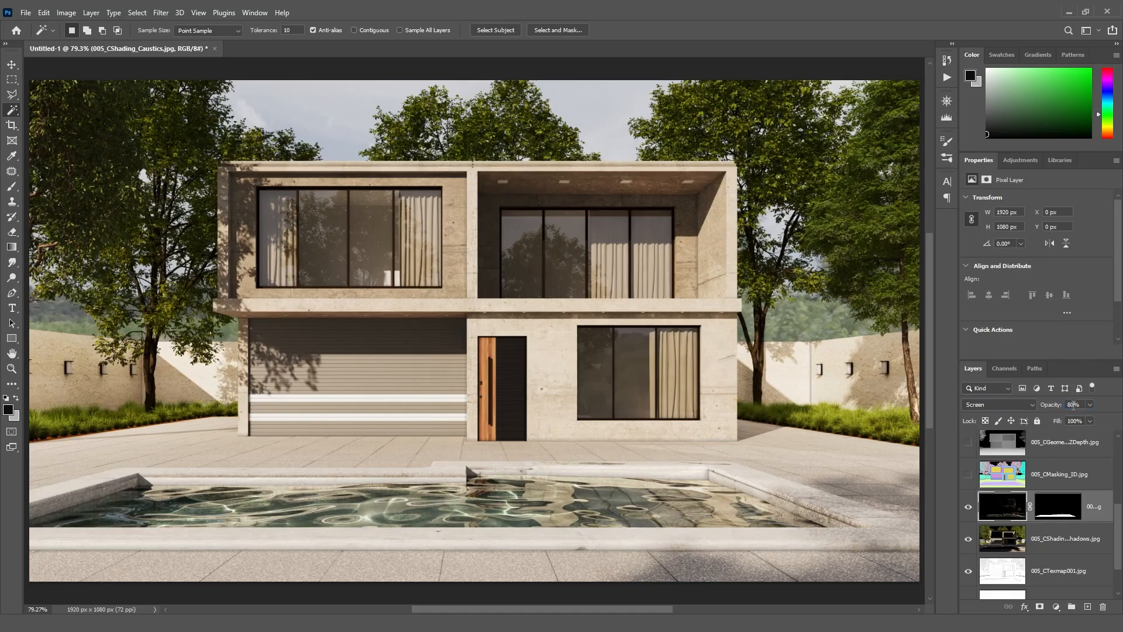
Show the 005_CGeometry_ZDepth.jpg layer and set it to Soft Light blending at 10% opacity
drag(1119, 514, 1118, 497)
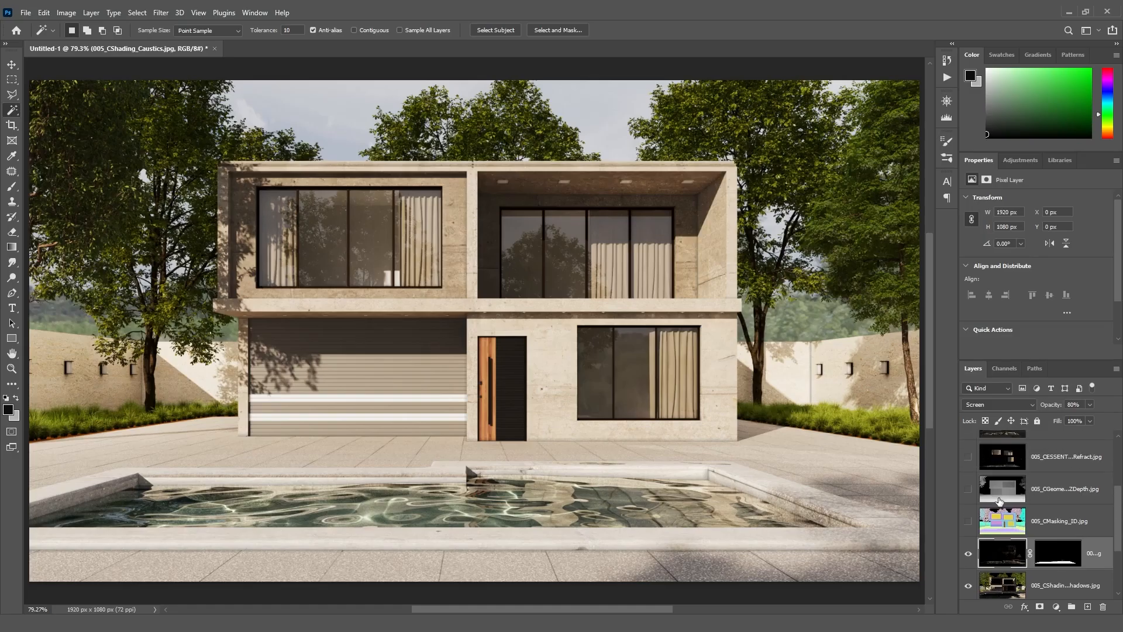
click(968, 490)
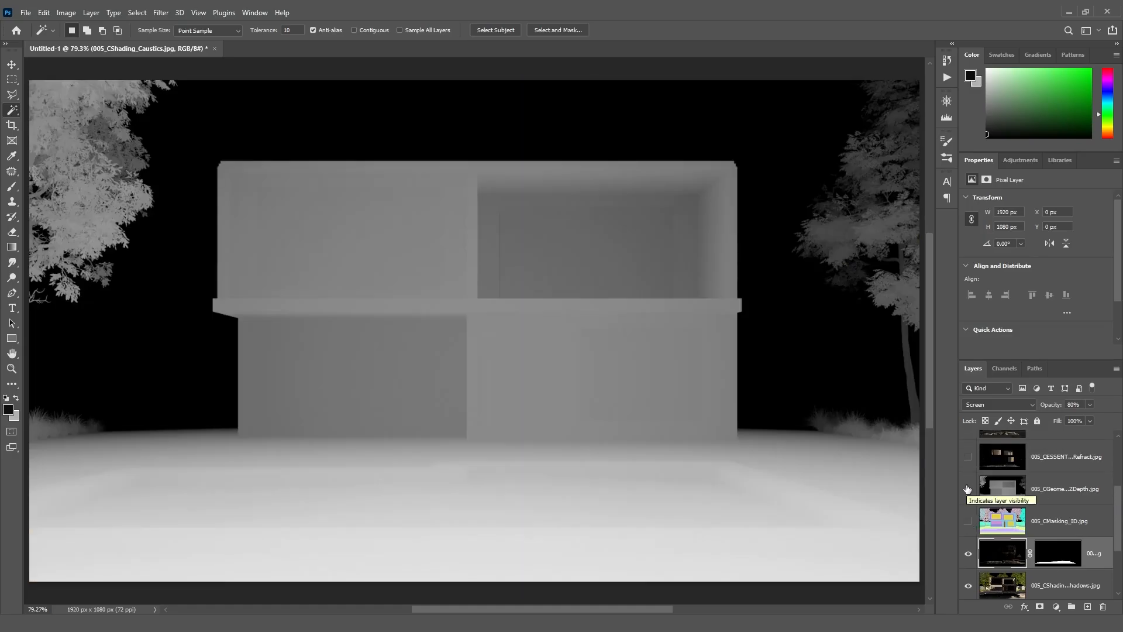
click(1028, 489)
click(1028, 403)
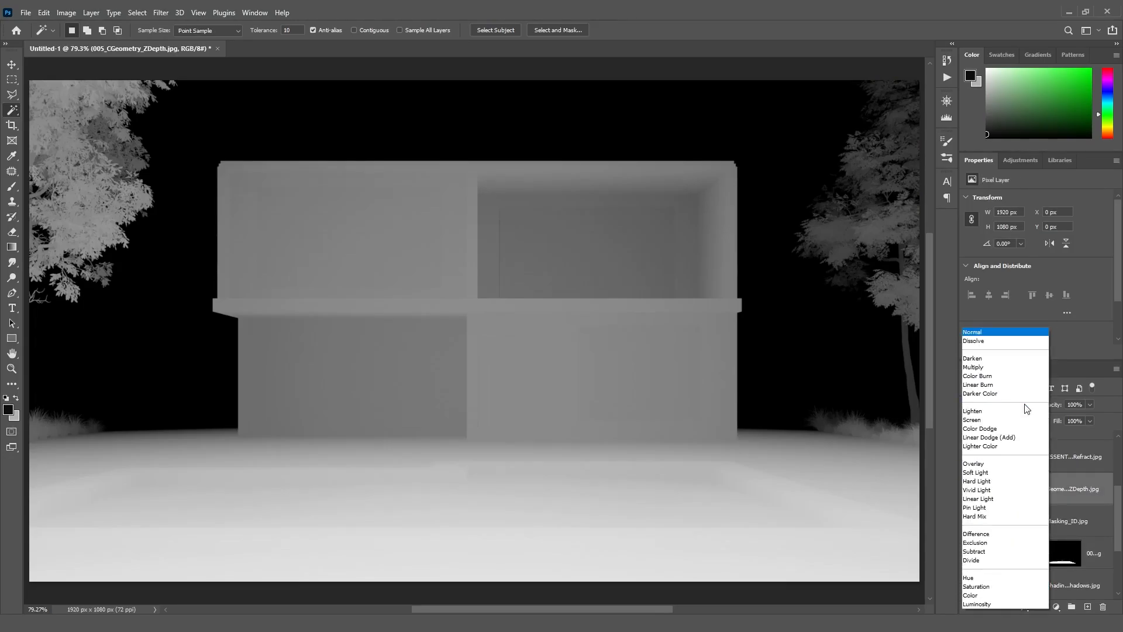
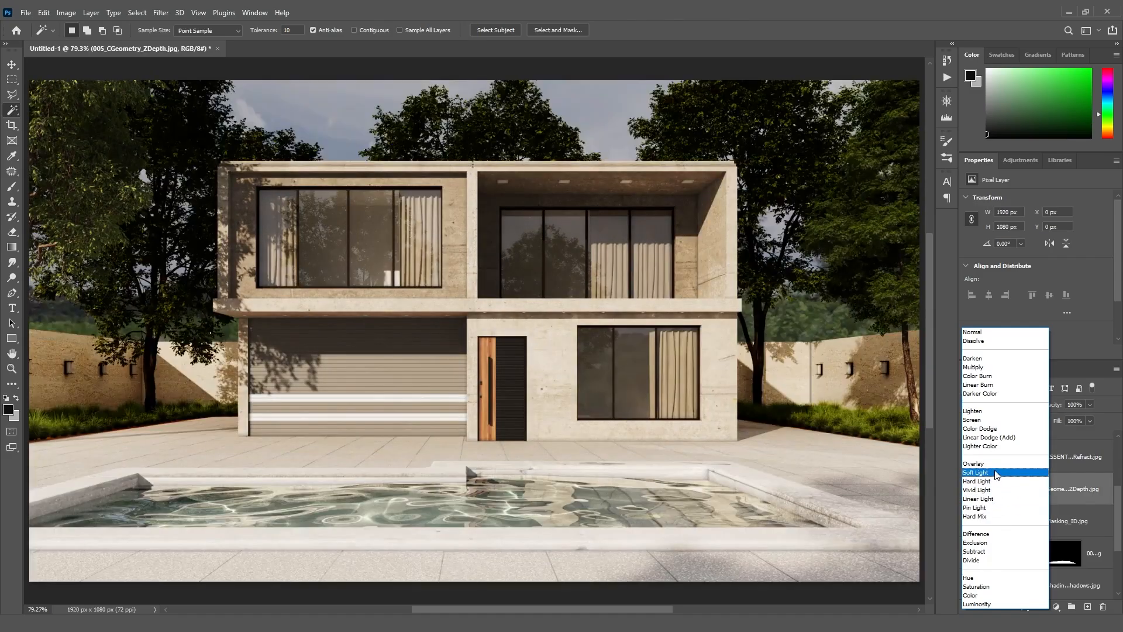
click(997, 473)
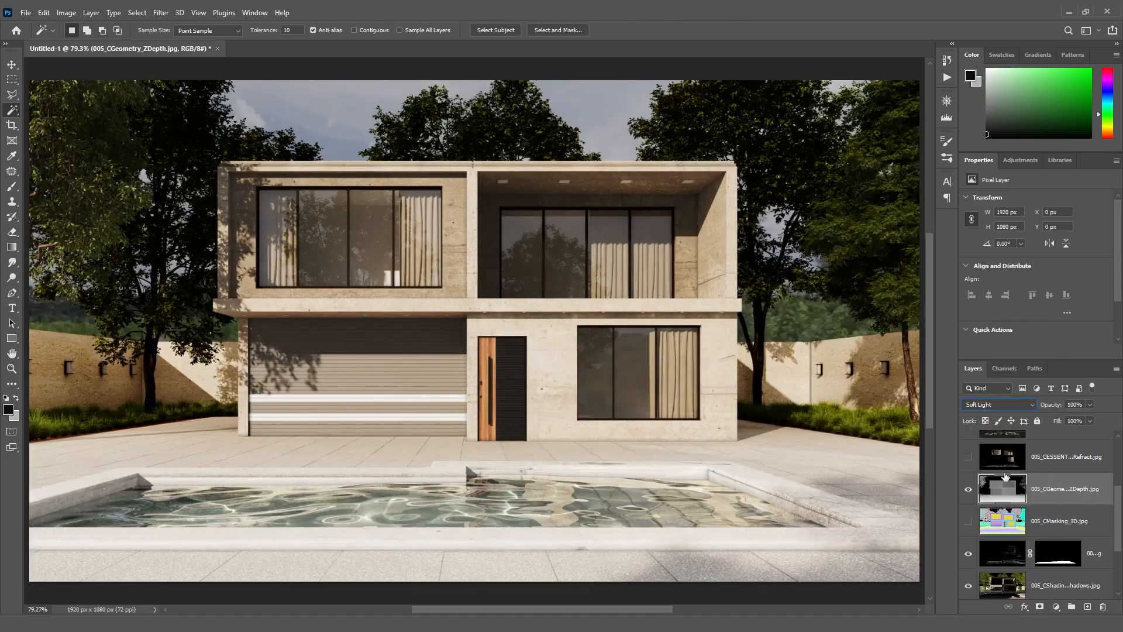
text(10)
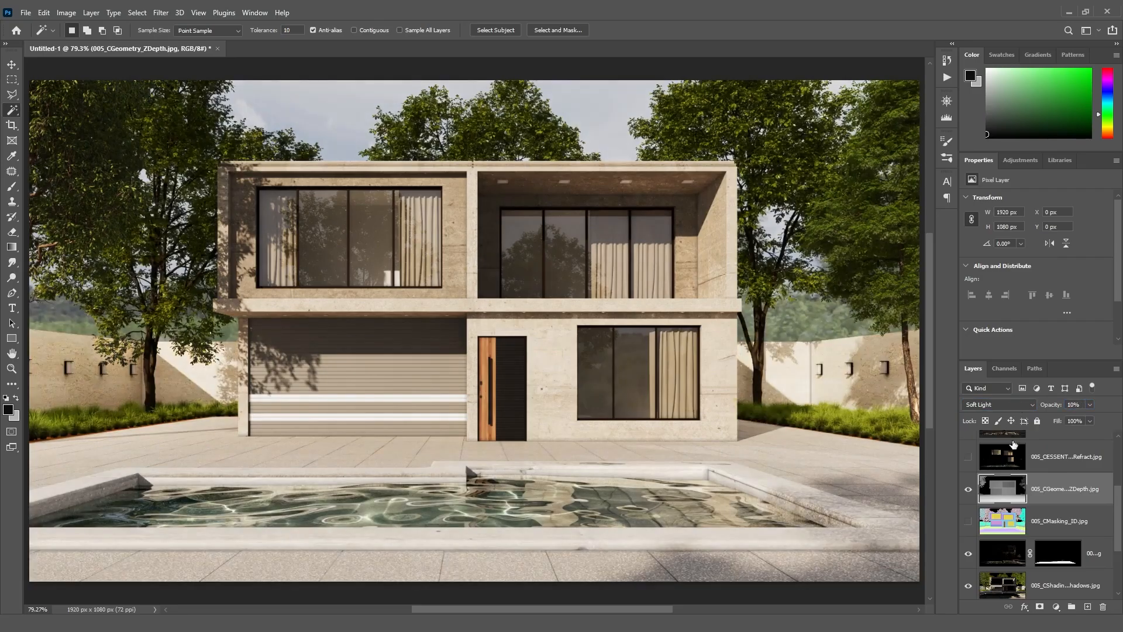
Compare the image with and without the 005_CGeometry_ZDepth.jpg layer and leave that layer hidden
click(968, 491)
click(968, 490)
click(968, 492)
click(968, 493)
click(968, 493)
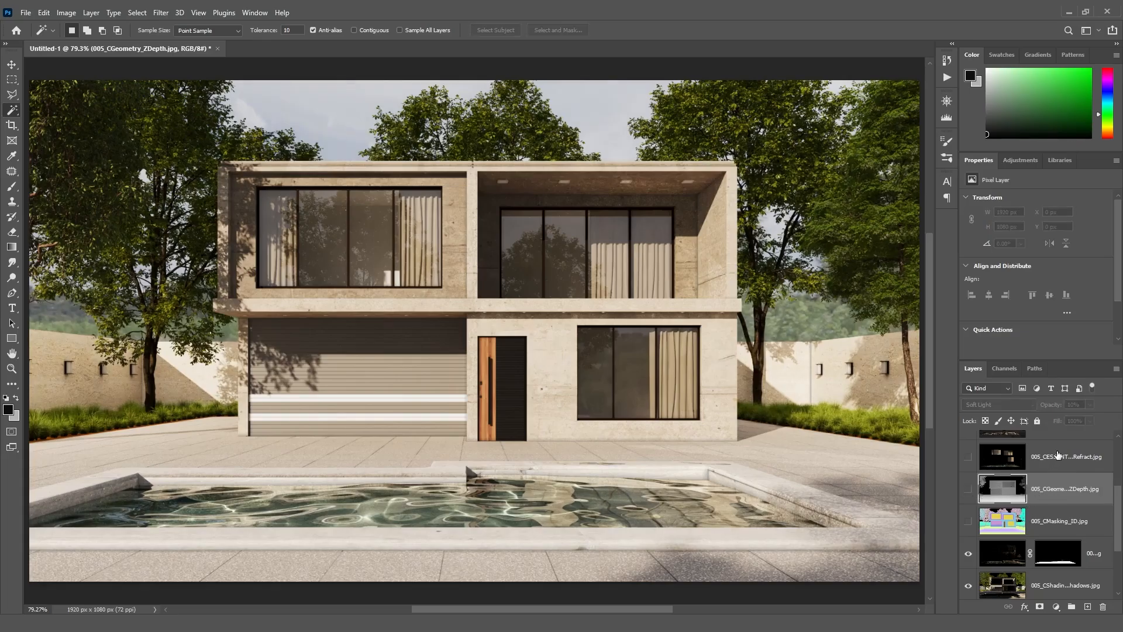
Show the 005_CESSENTIAL_Refract.jpg layer and set its blend mode to Screen
scroll(1111, 499, up, 2)
click(1062, 503)
click(969, 504)
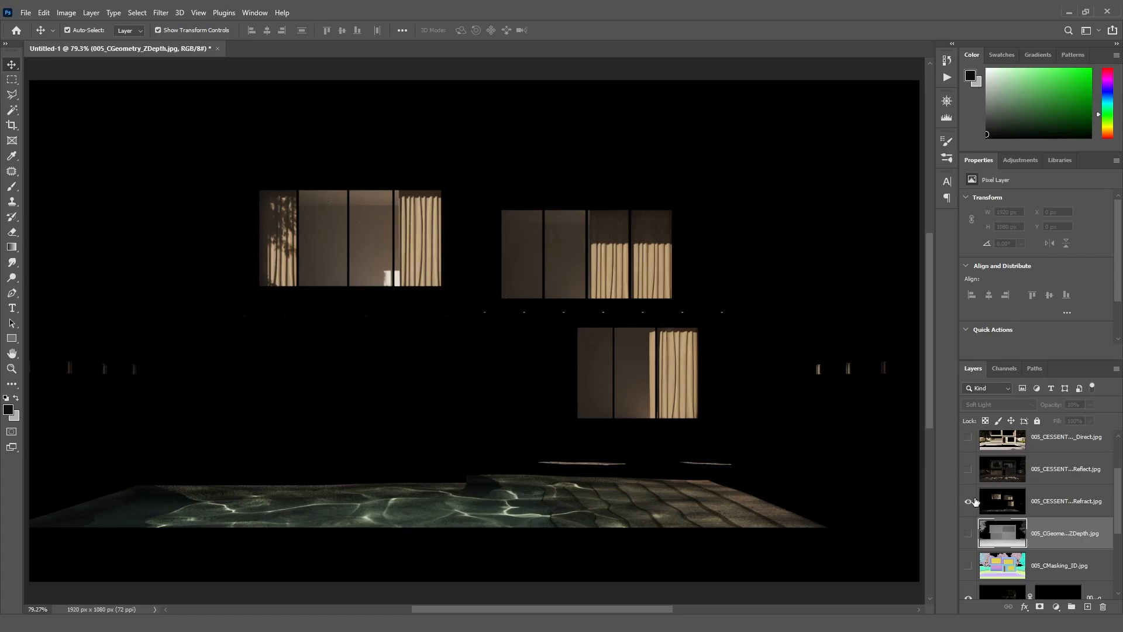
click(1034, 504)
click(1010, 405)
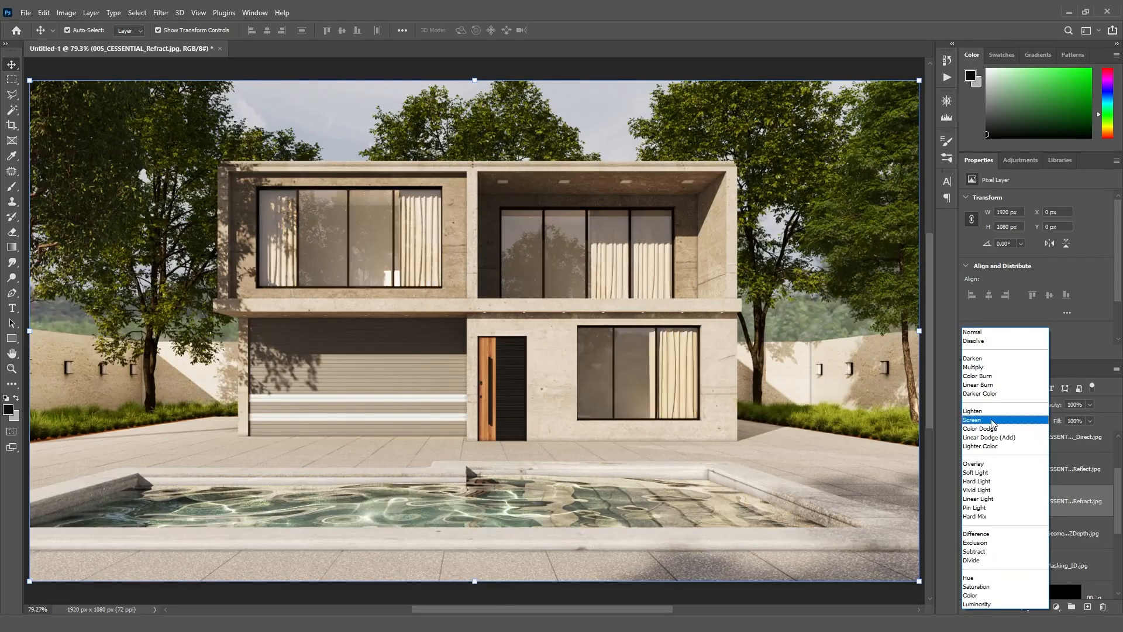
click(993, 421)
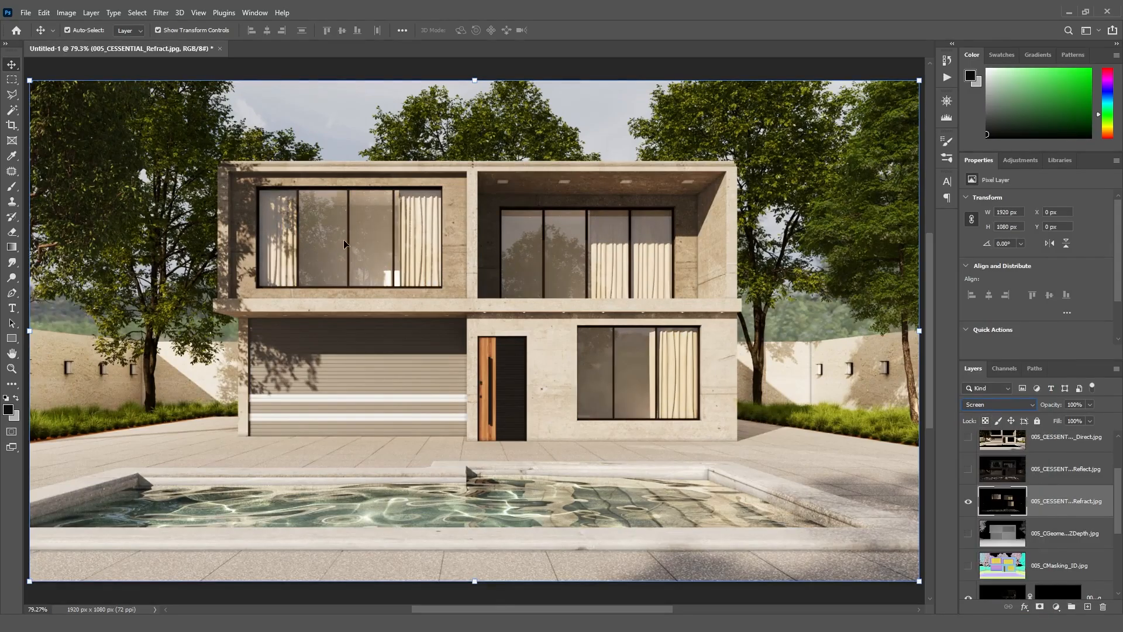
Outline the pool, foreground paving and side walls with the Polygonal Lasso and mask the 005_CESSENTIAL_Refract.jpg layer to that selection
click(11, 94)
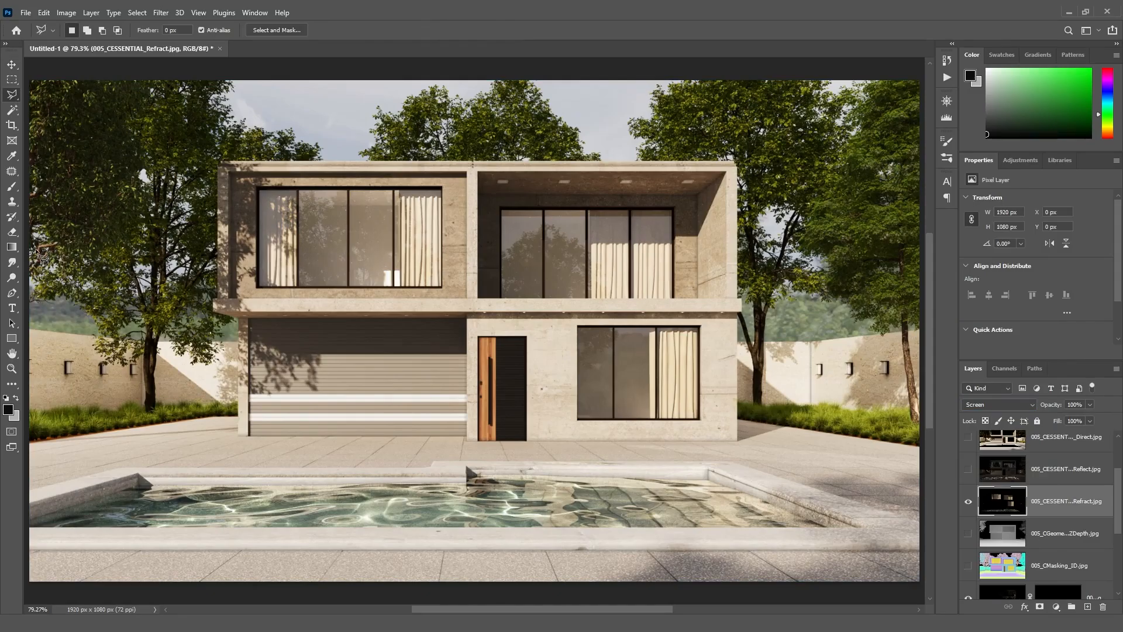
click(27, 274)
click(200, 283)
click(236, 432)
click(575, 447)
click(738, 438)
click(763, 437)
click(795, 316)
click(878, 324)
click(881, 386)
click(155, 368)
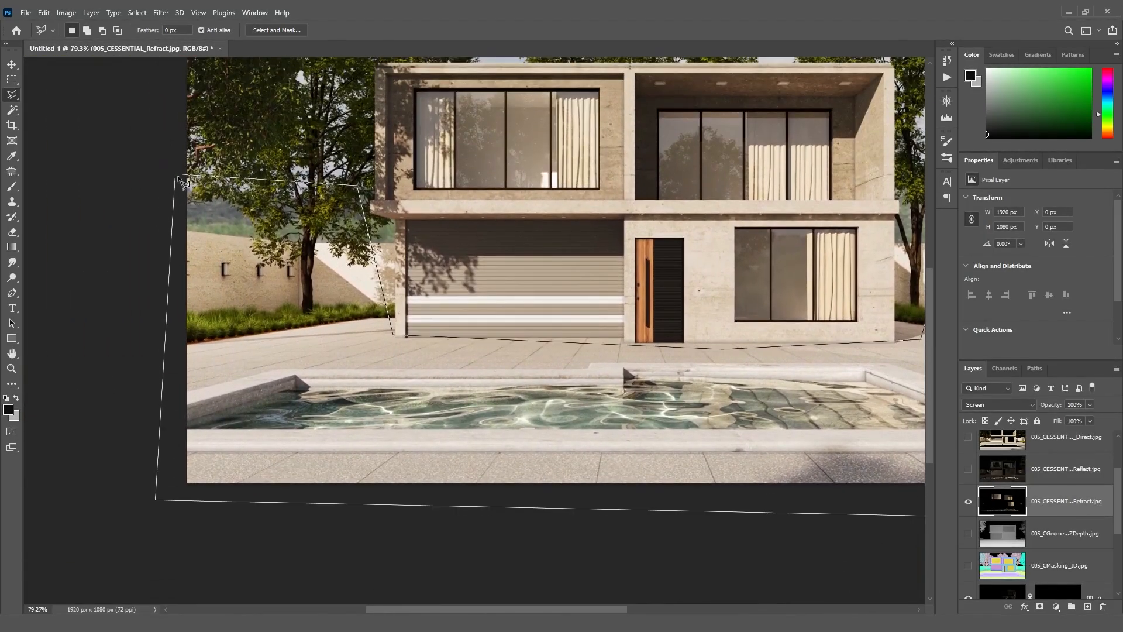
click(185, 173)
key(ctrl+0)
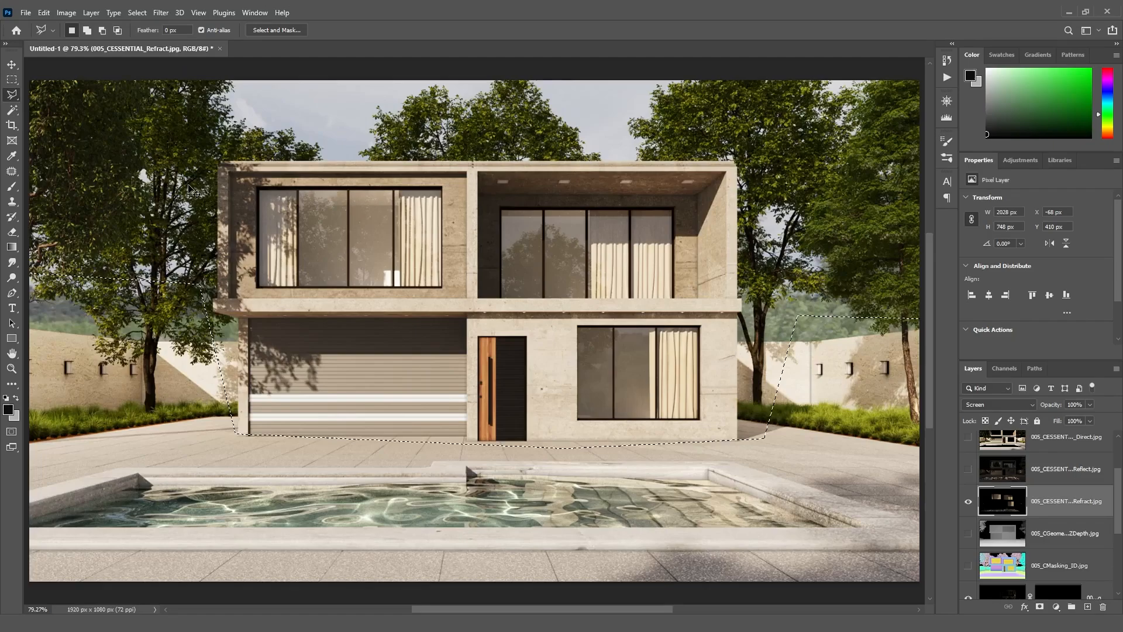
click(1040, 607)
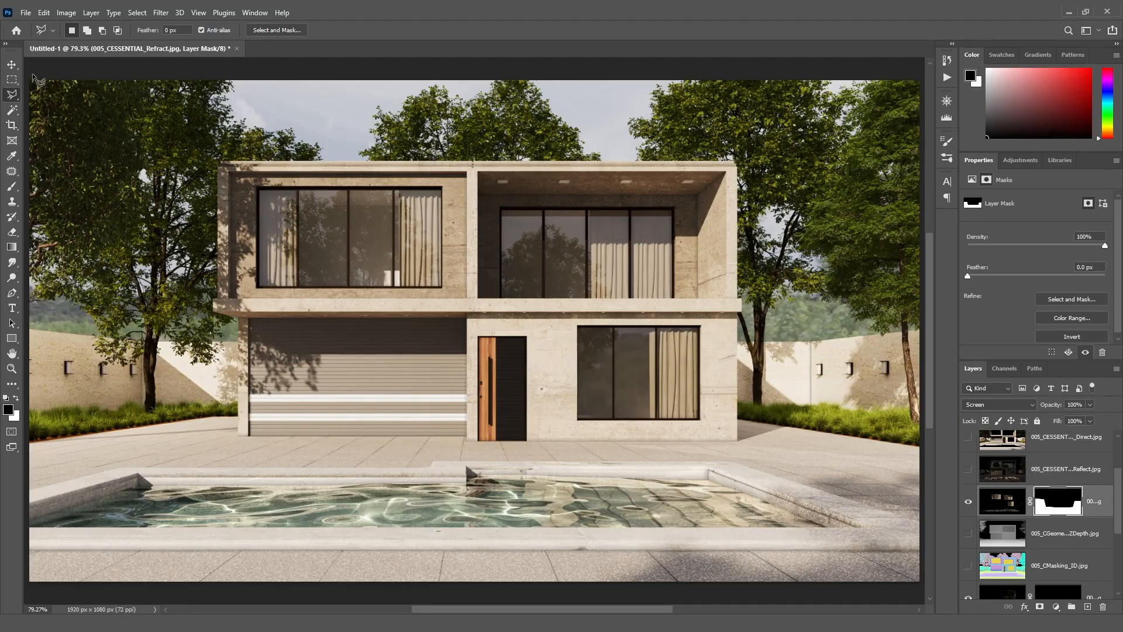
click(14, 65)
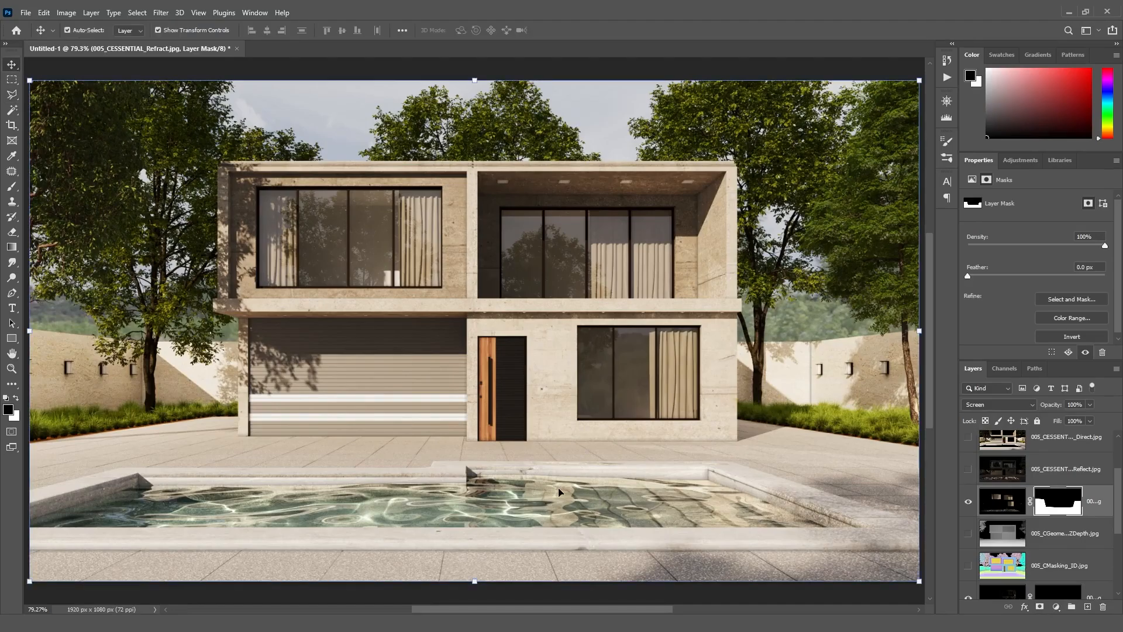
Set the 005_CESSENTIAL_Refract.jpg layer's opacity to 80% and compare the image with and without it
click(968, 501)
click(968, 502)
text(80)
key(Return)
click(969, 509)
click(969, 508)
click(968, 508)
click(968, 506)
Show the 005_CESSENTIAL_Reflect.jpg layer and set its blend mode to Screen
scroll(1119, 497, up, 1)
scroll(1119, 498, up, 1)
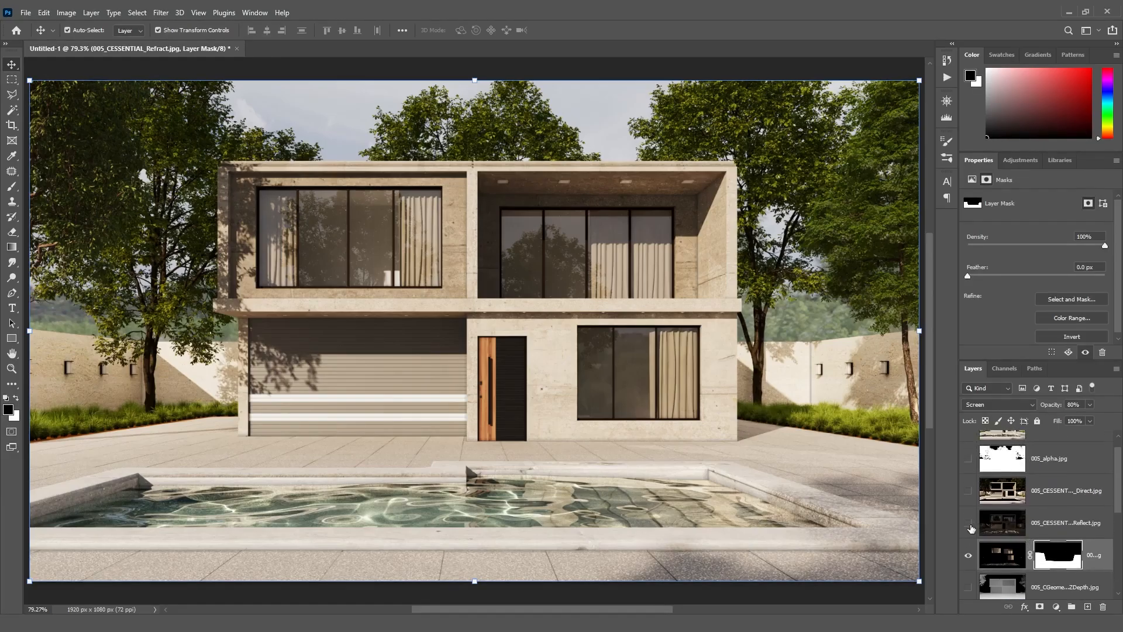
click(968, 523)
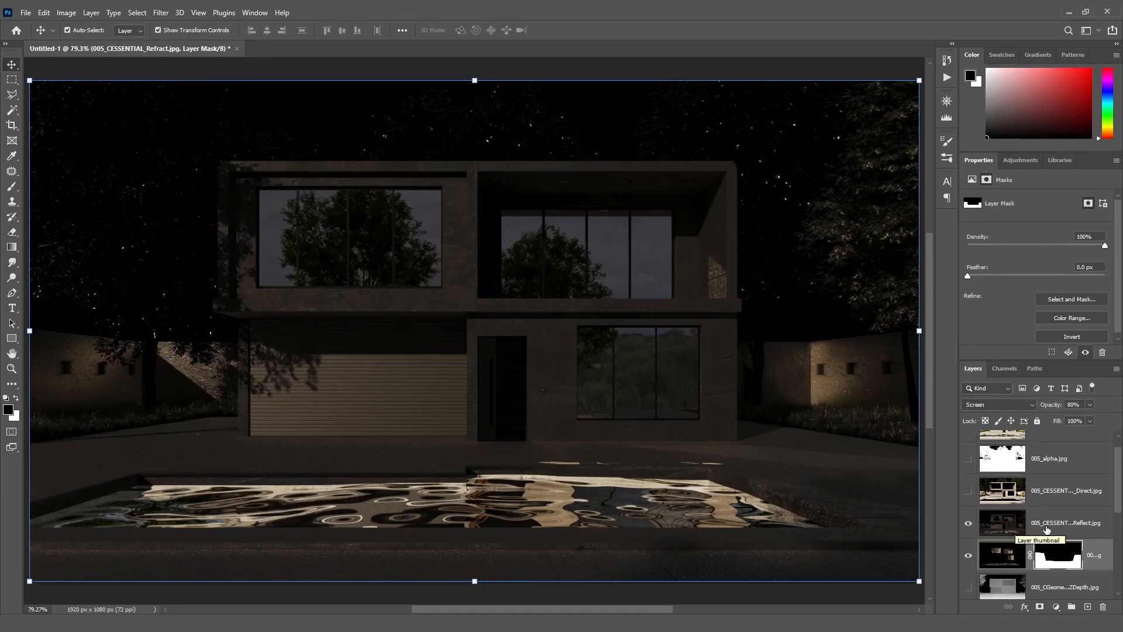
click(1061, 531)
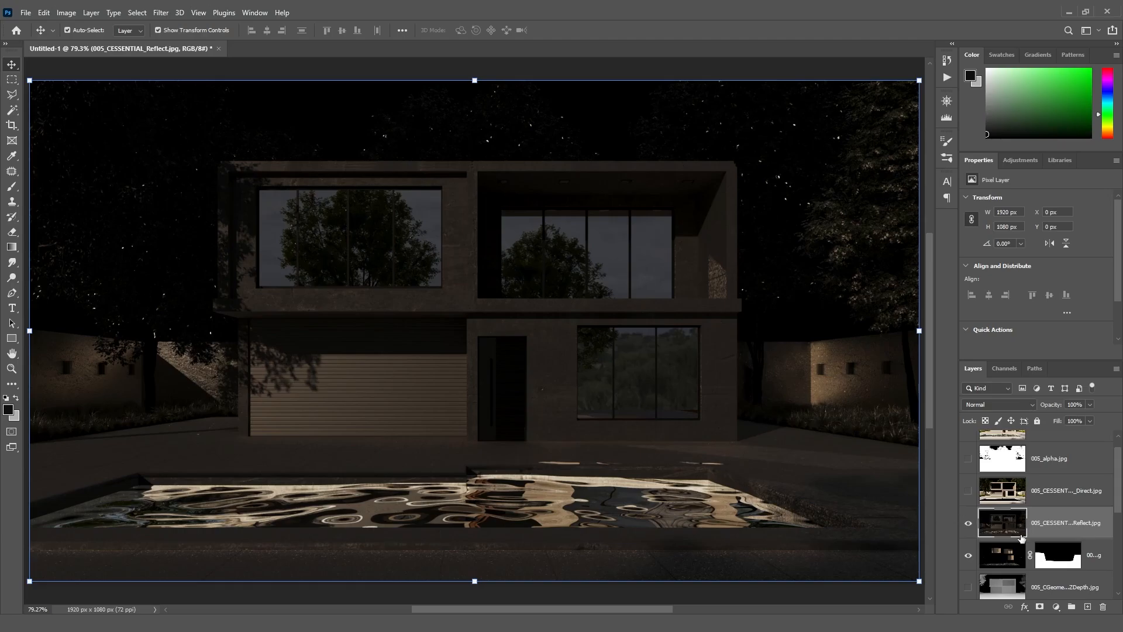
click(1014, 405)
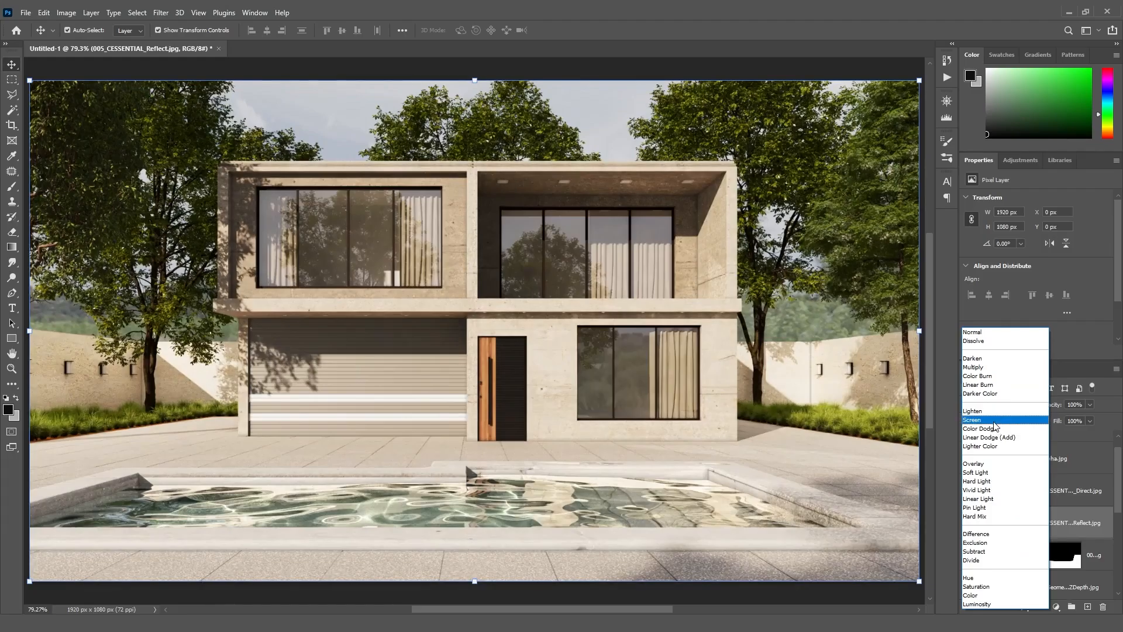
click(994, 420)
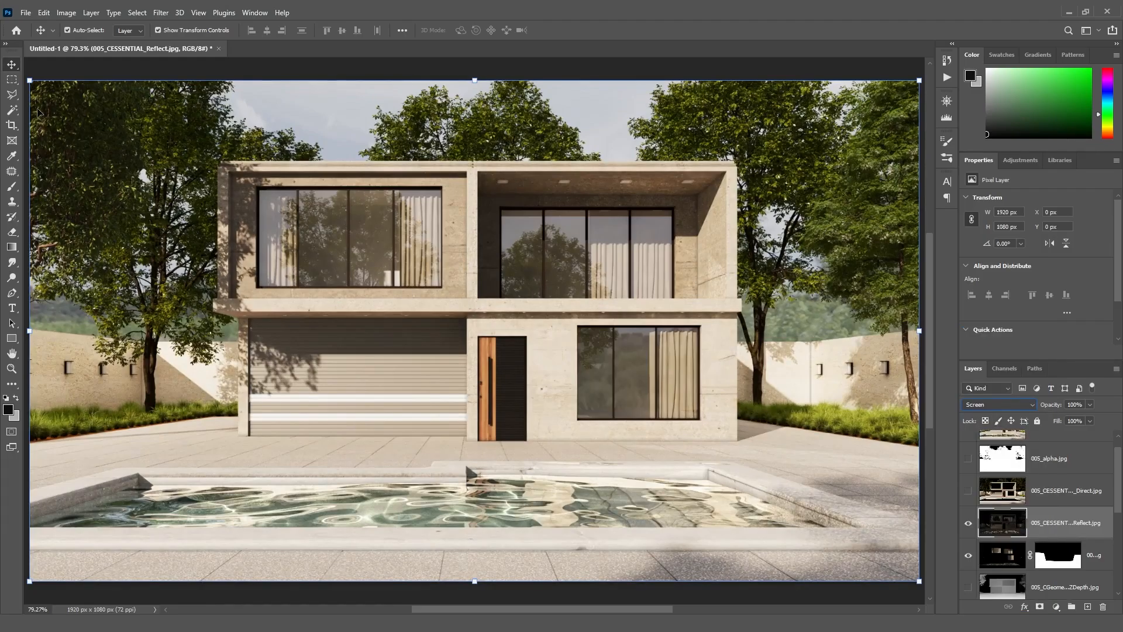
Outline the house, trees and sky above the paving with the Polygonal Lasso and mask the 005_CESSENTIAL_Reflect.jpg layer to that selection
click(12, 94)
click(30, 433)
click(463, 439)
click(473, 446)
click(739, 442)
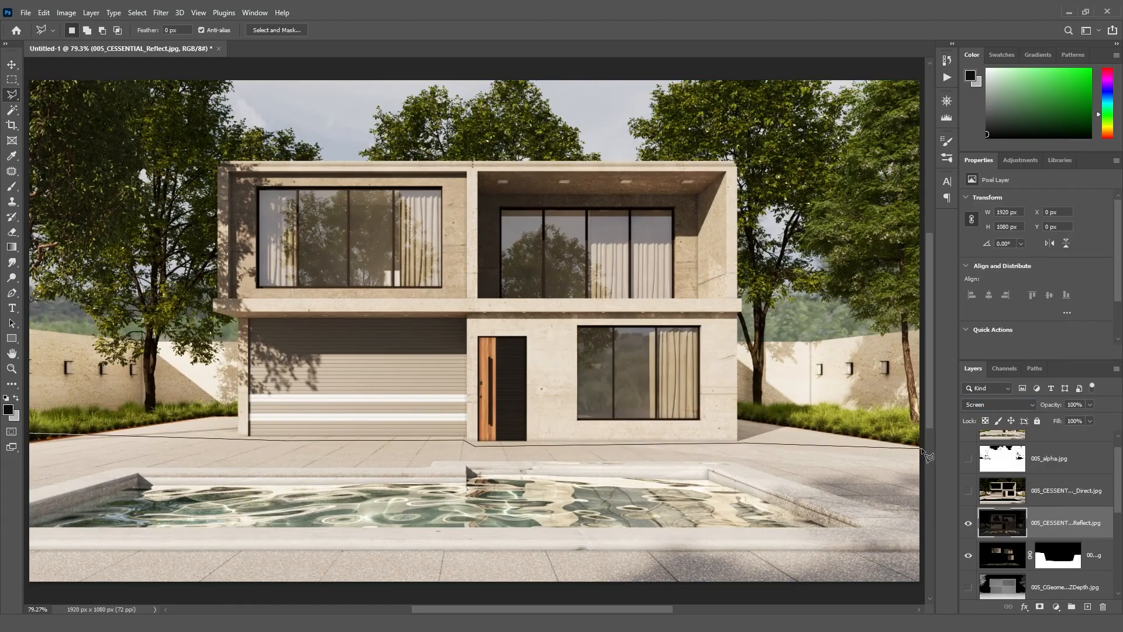
click(922, 449)
click(801, 69)
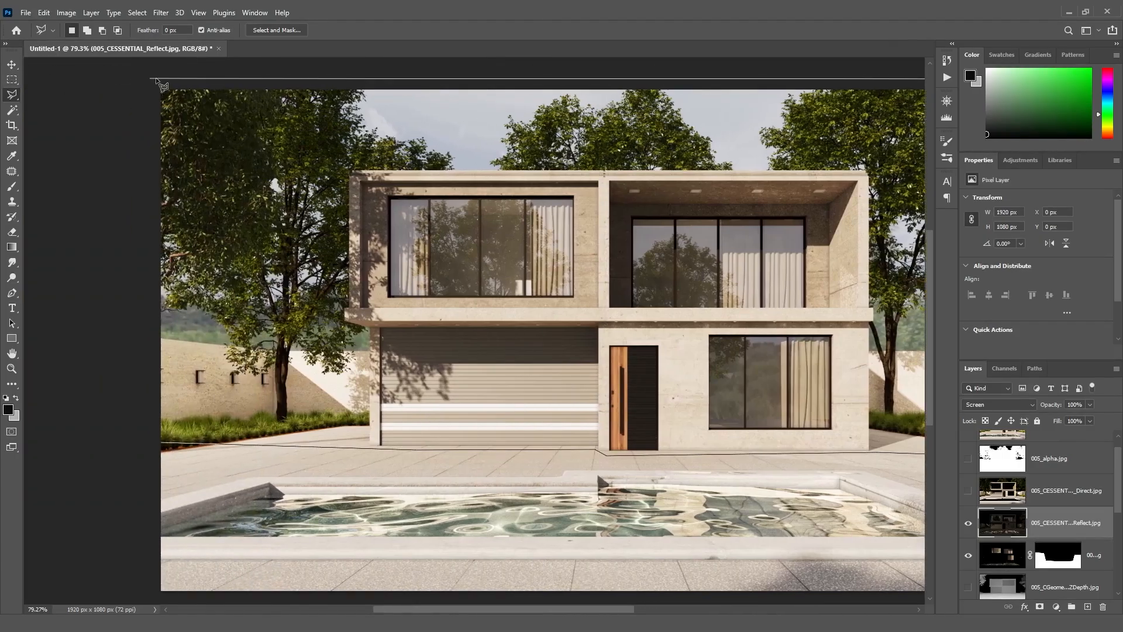
click(155, 79)
click(164, 446)
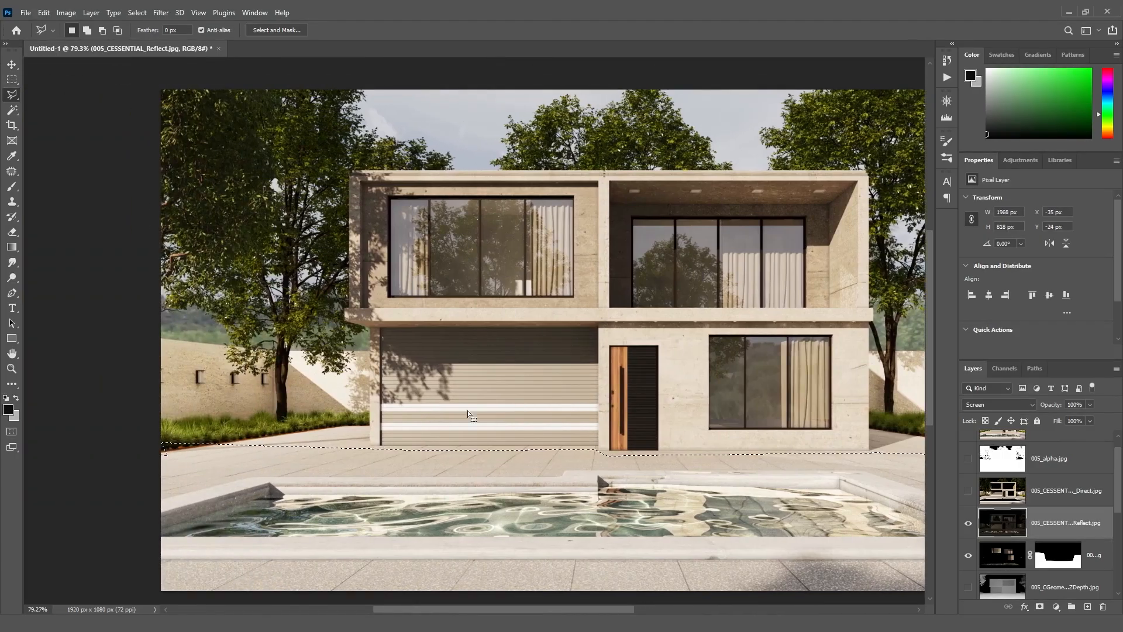
drag(534, 605, 564, 608)
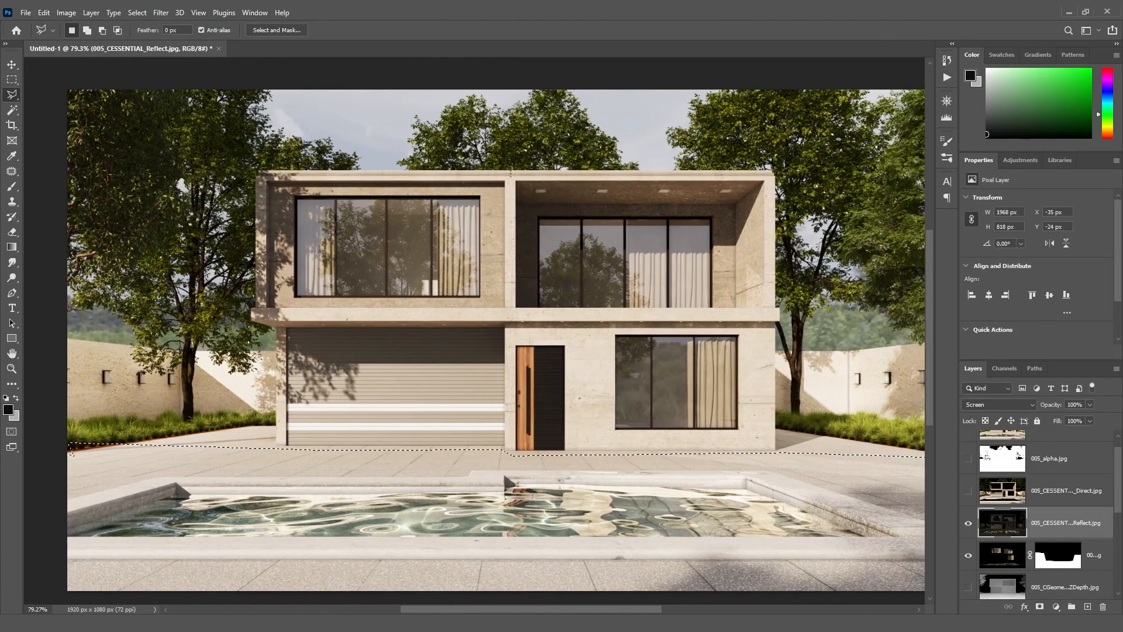
click(1039, 606)
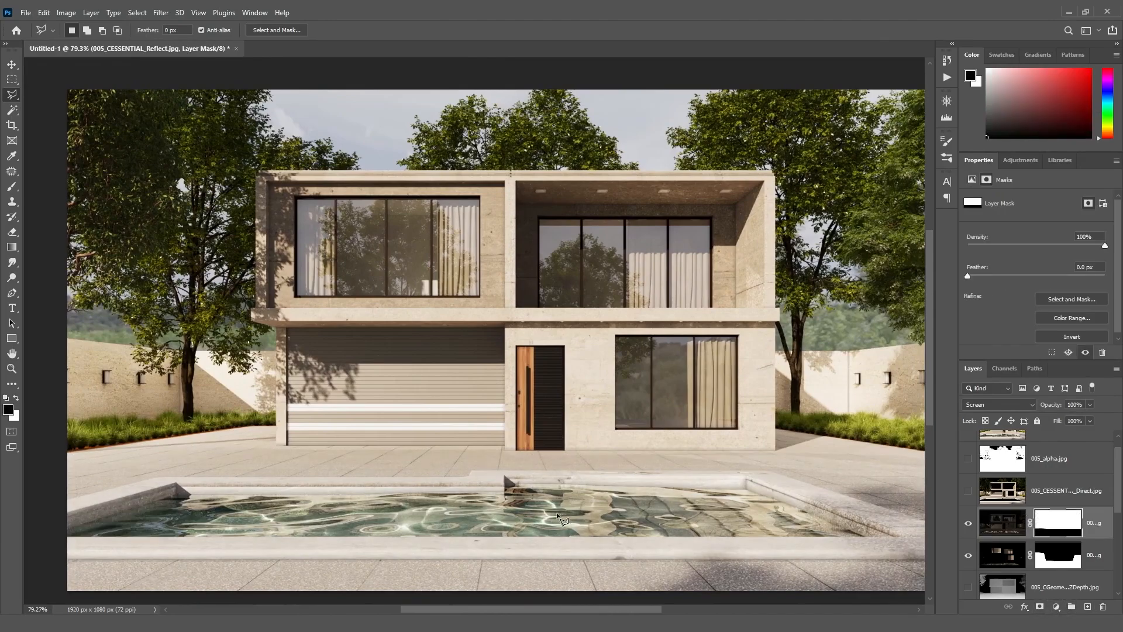
click(12, 64)
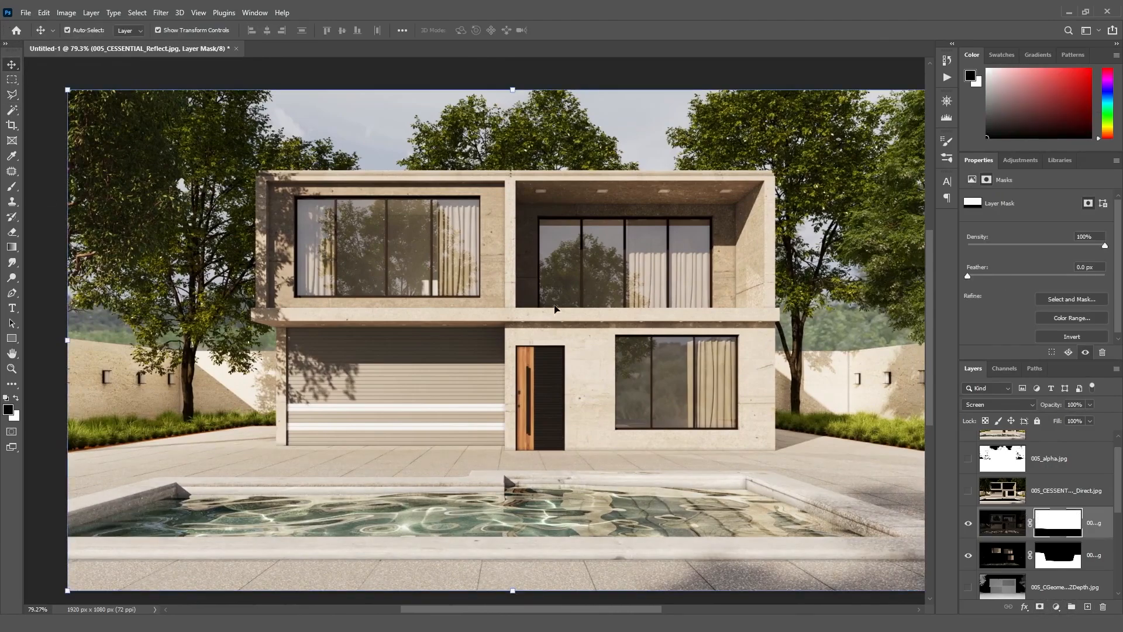
Set the 005_CESSENTIAL_Reflect.jpg layer's opacity to 40% and compare the image with and without it
click(969, 523)
click(969, 524)
click(969, 524)
click(969, 524)
text(60)
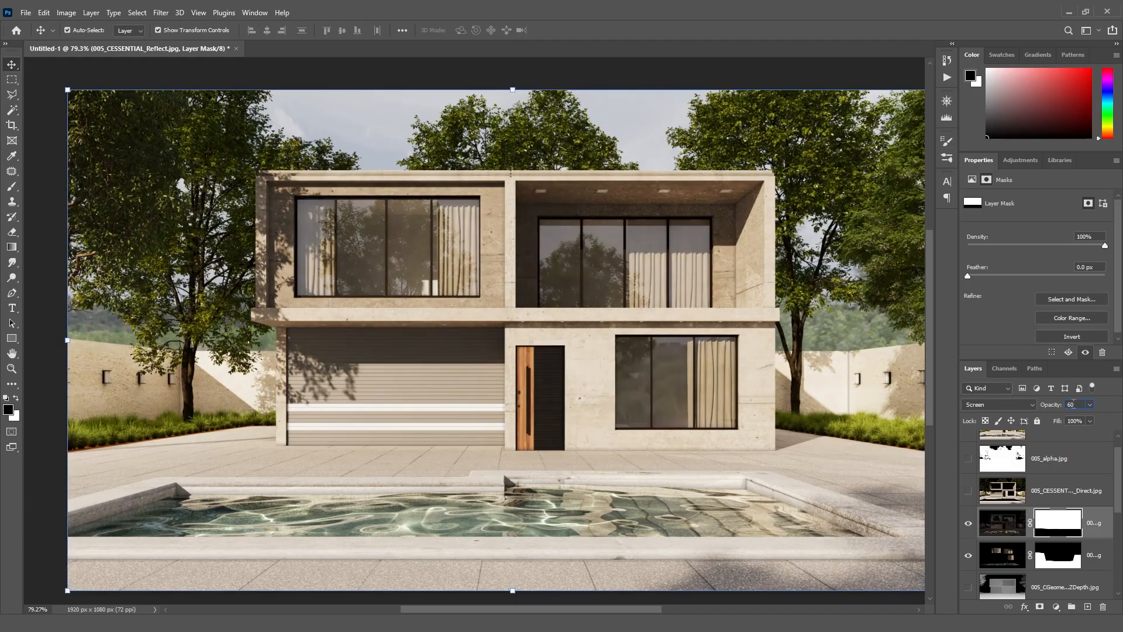
key(BackSpace)
text(40)
key(Return)
click(970, 525)
click(970, 524)
click(970, 524)
click(970, 525)
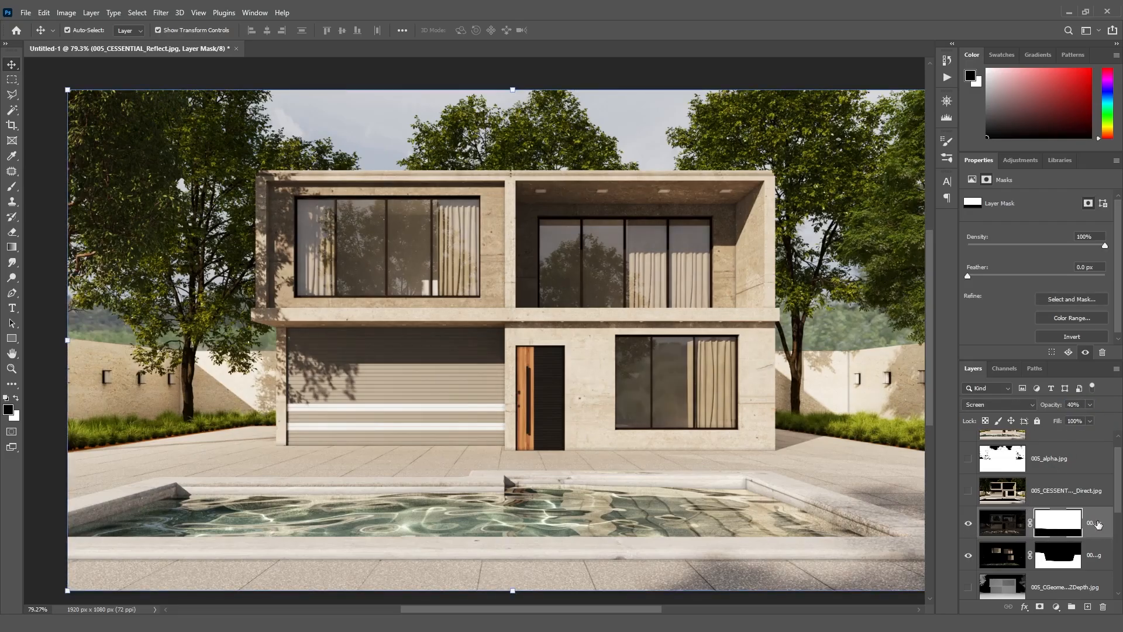
Show the 005_CESSENTIAL_Direct.jpg layer and set its blend mode to Soft Light
scroll(1119, 492, up, 1)
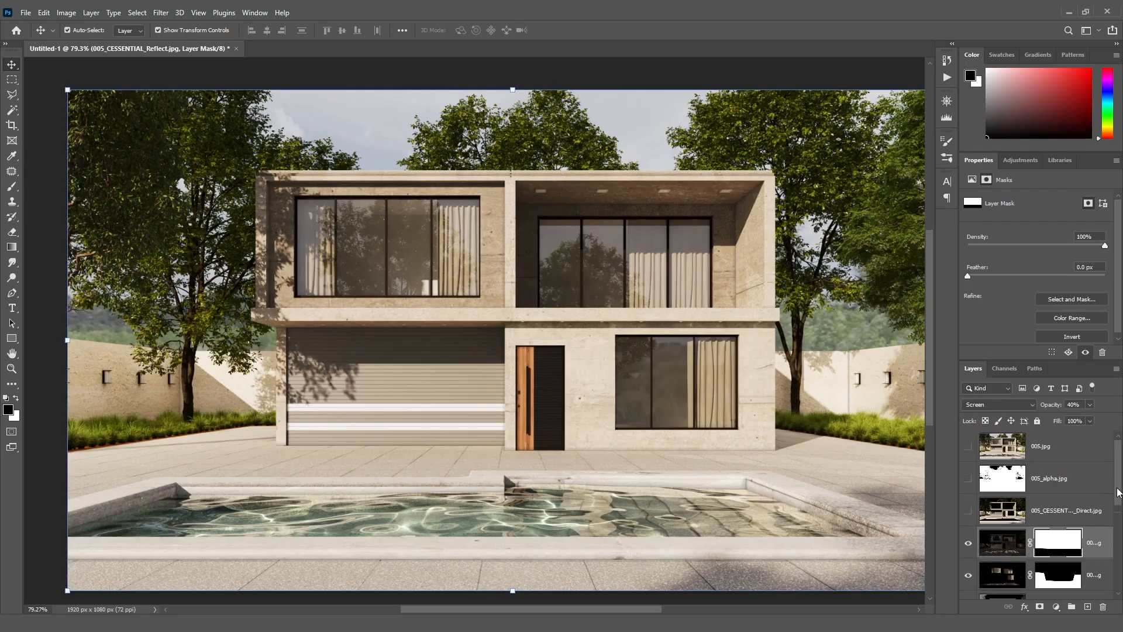
click(966, 516)
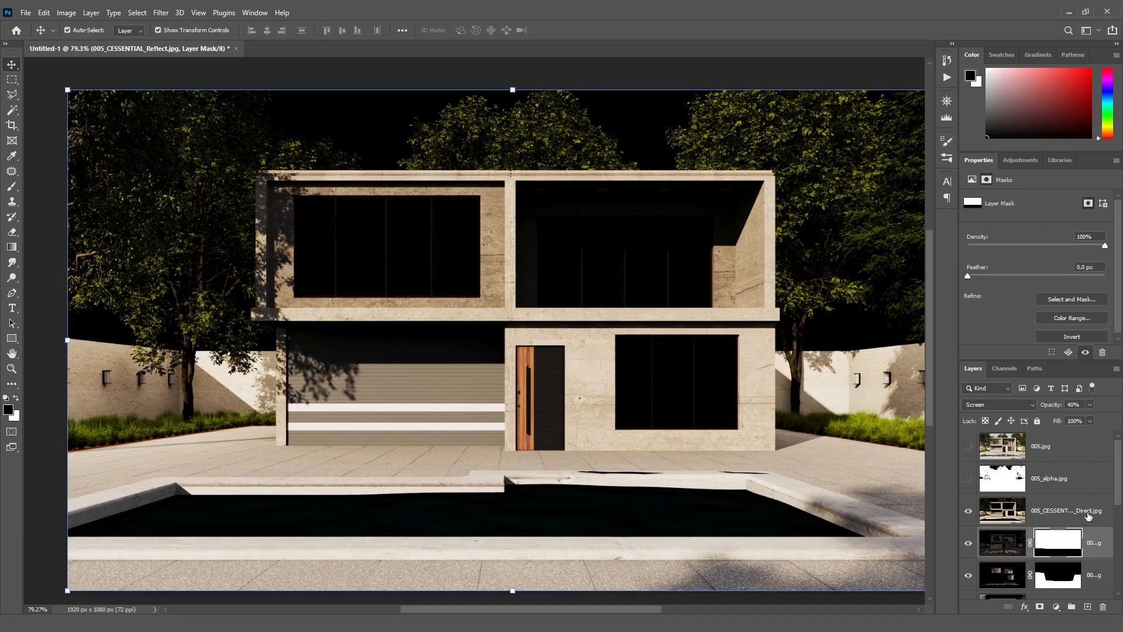
click(1065, 510)
click(998, 404)
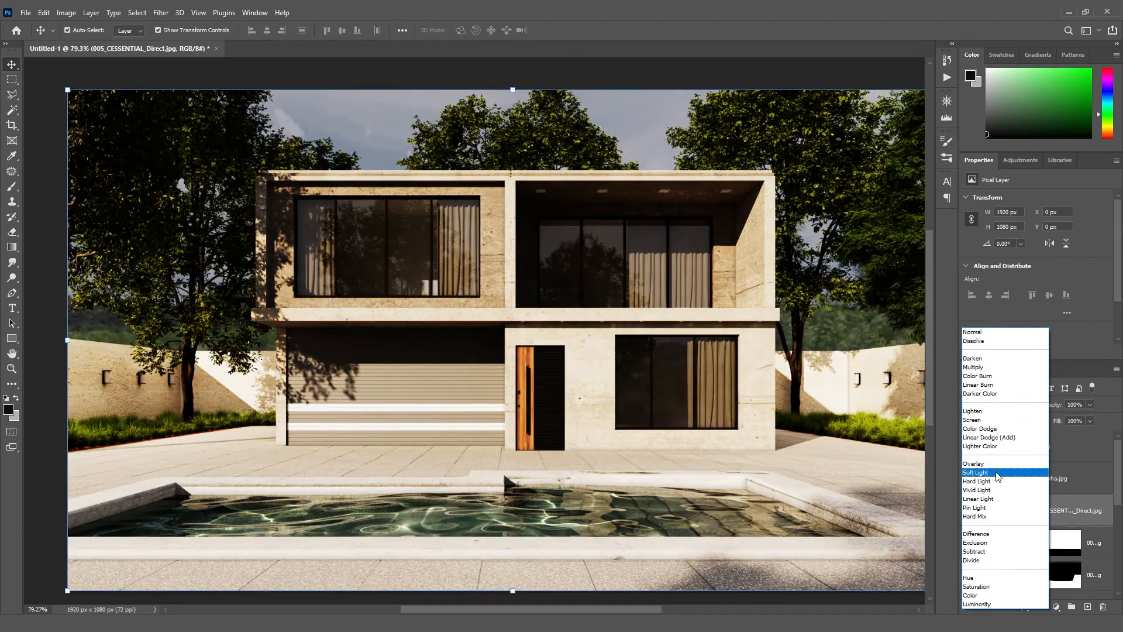
click(998, 477)
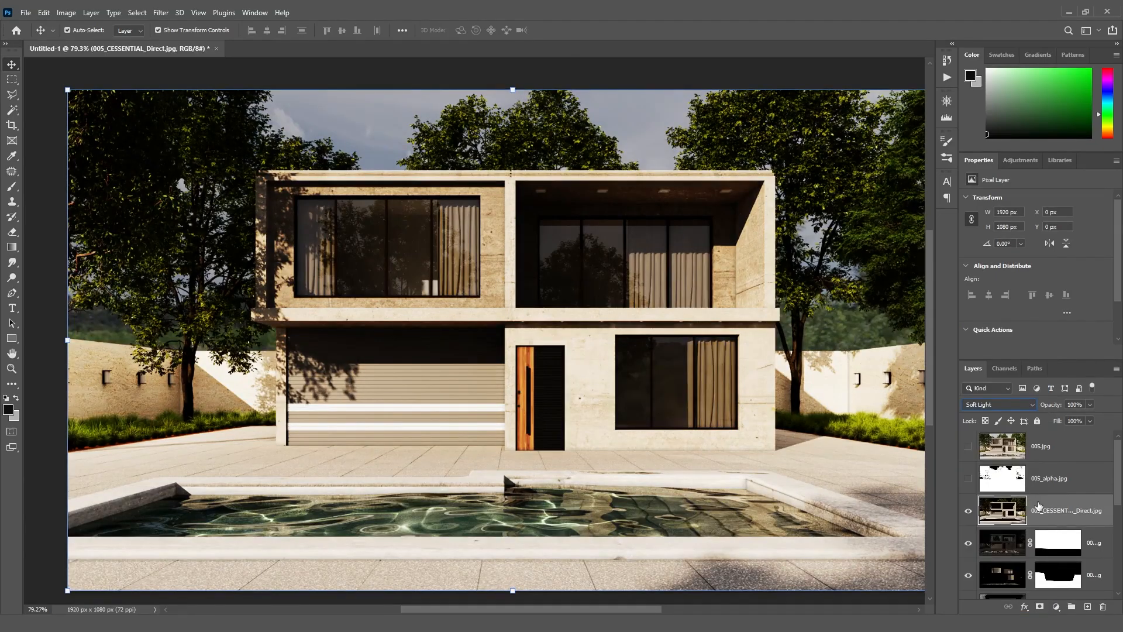
Set the 005_CESSENTIAL_Direct.jpg layer's opacity to 10% and compare the image with and without it
click(1075, 405)
text(10)
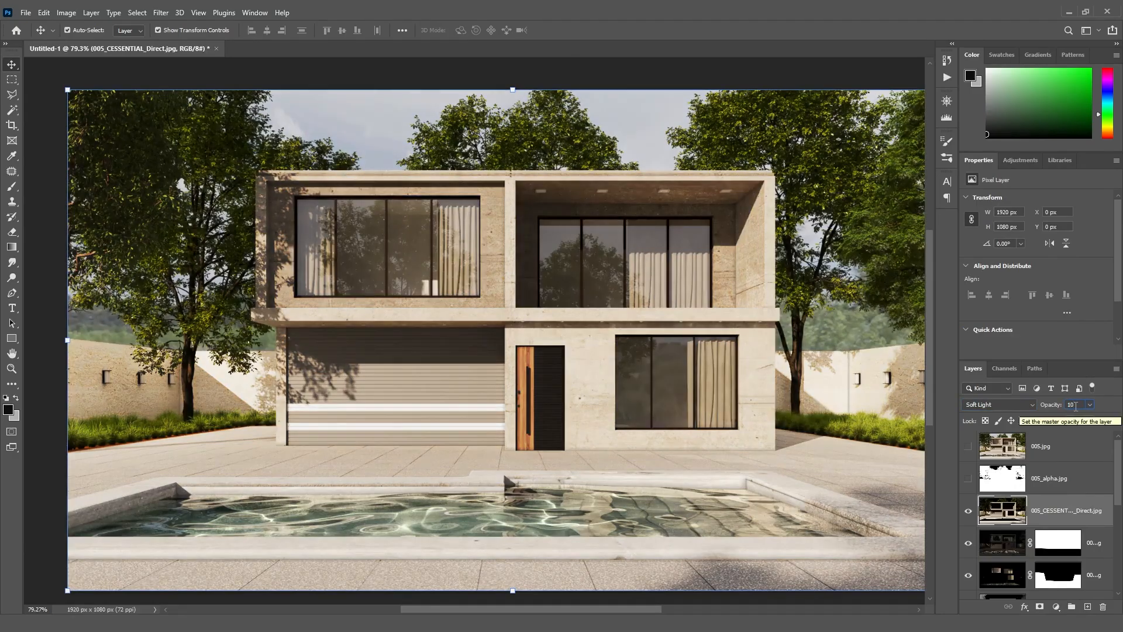
click(968, 515)
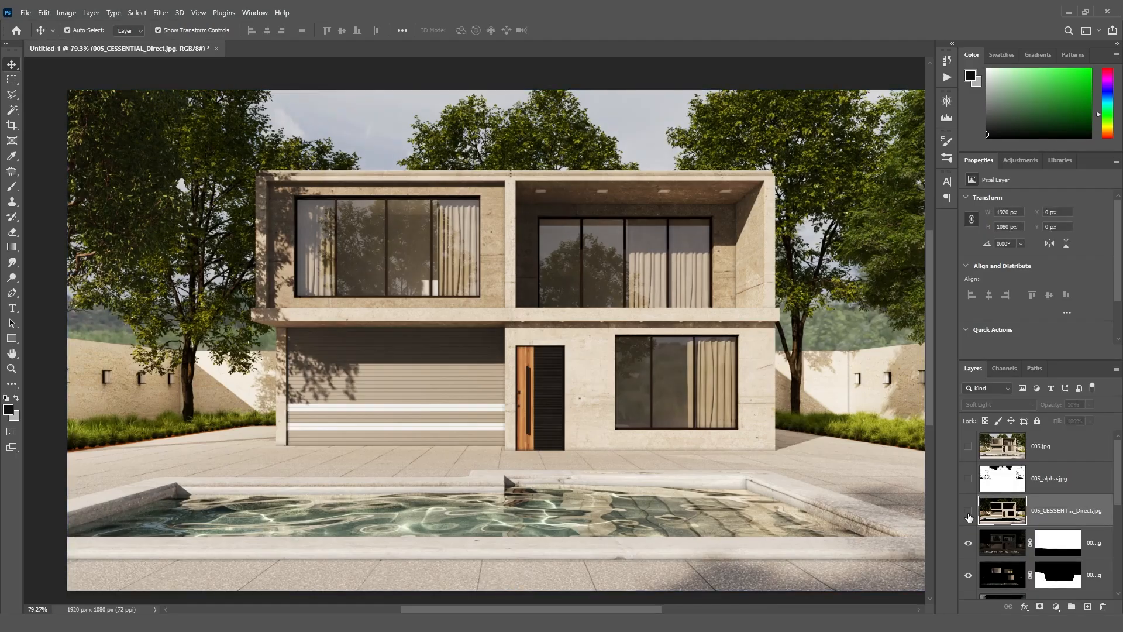
click(968, 515)
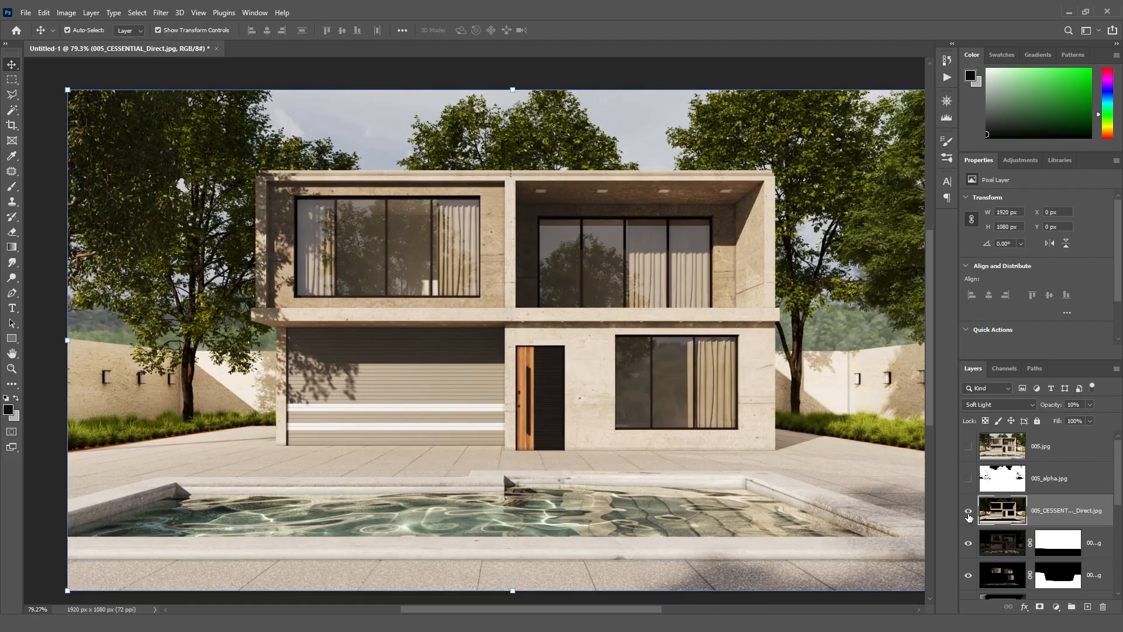
click(969, 515)
click(968, 515)
Select the black sky areas of the 005_alpha.jpg layer with the Magic Wand, showing that layer only while making the selection
drag(637, 608, 638, 608)
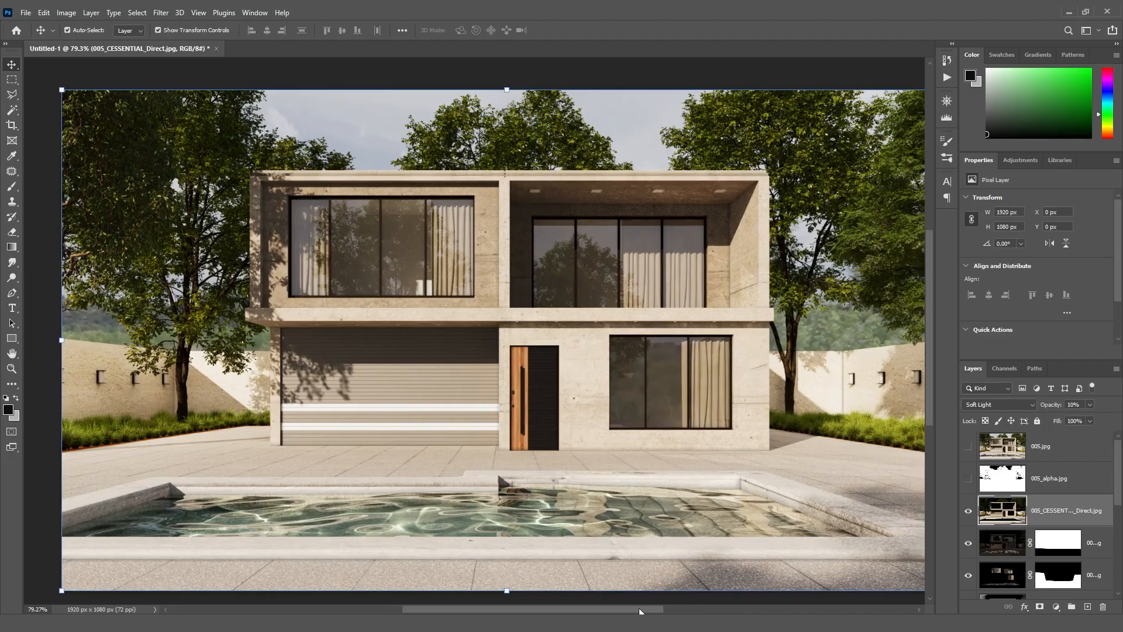
click(968, 480)
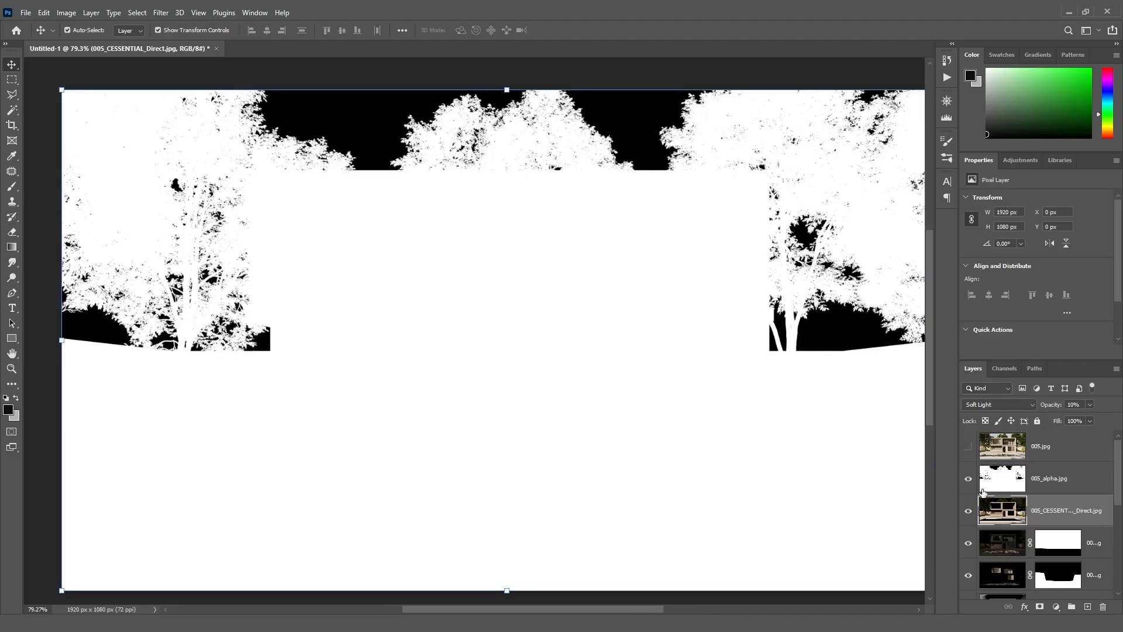
click(12, 110)
click(354, 117)
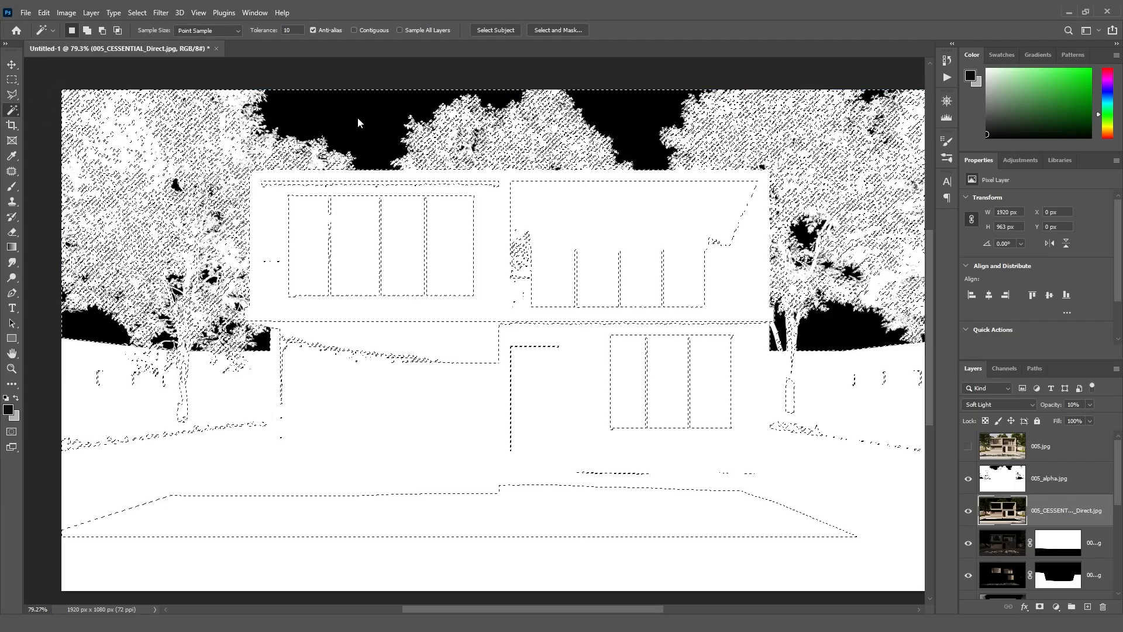
click(1072, 479)
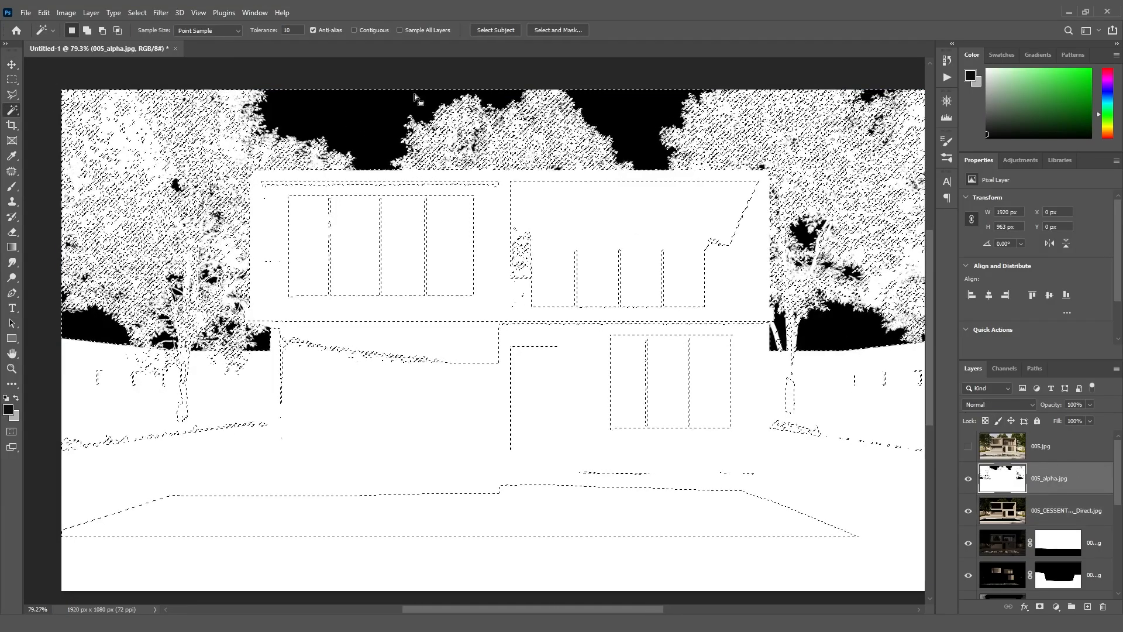
key(ctrl+d)
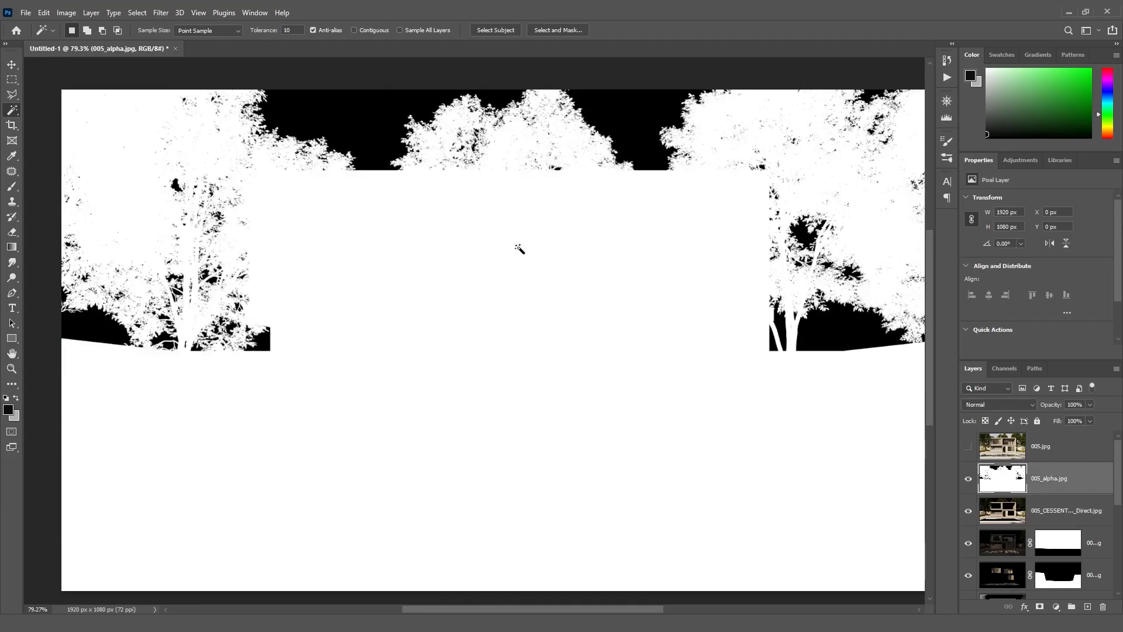
click(350, 124)
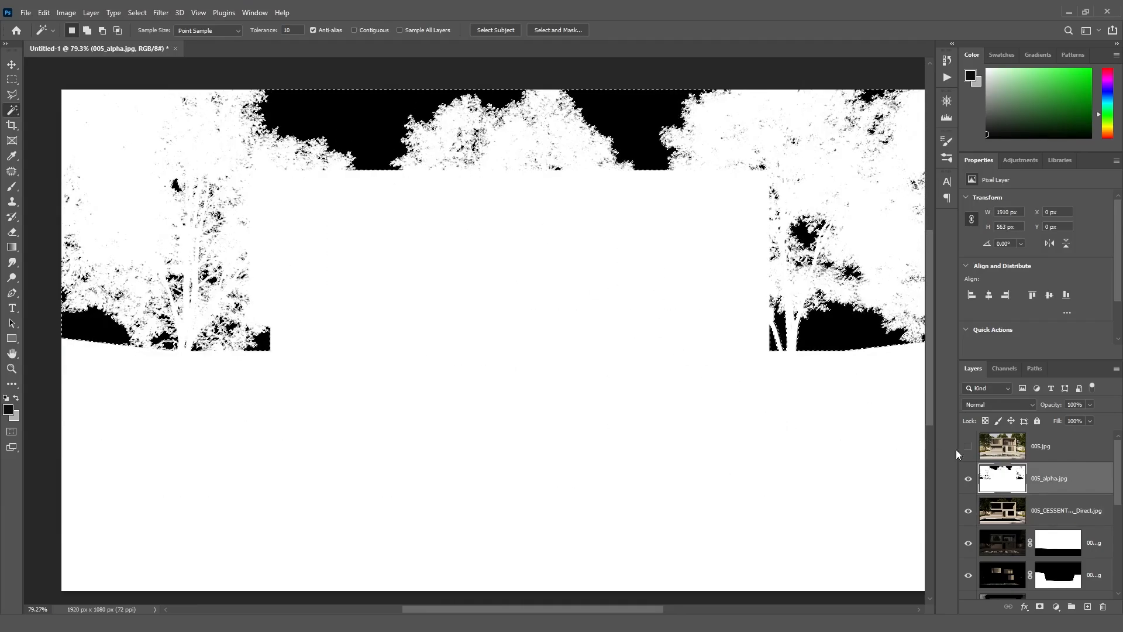
click(968, 480)
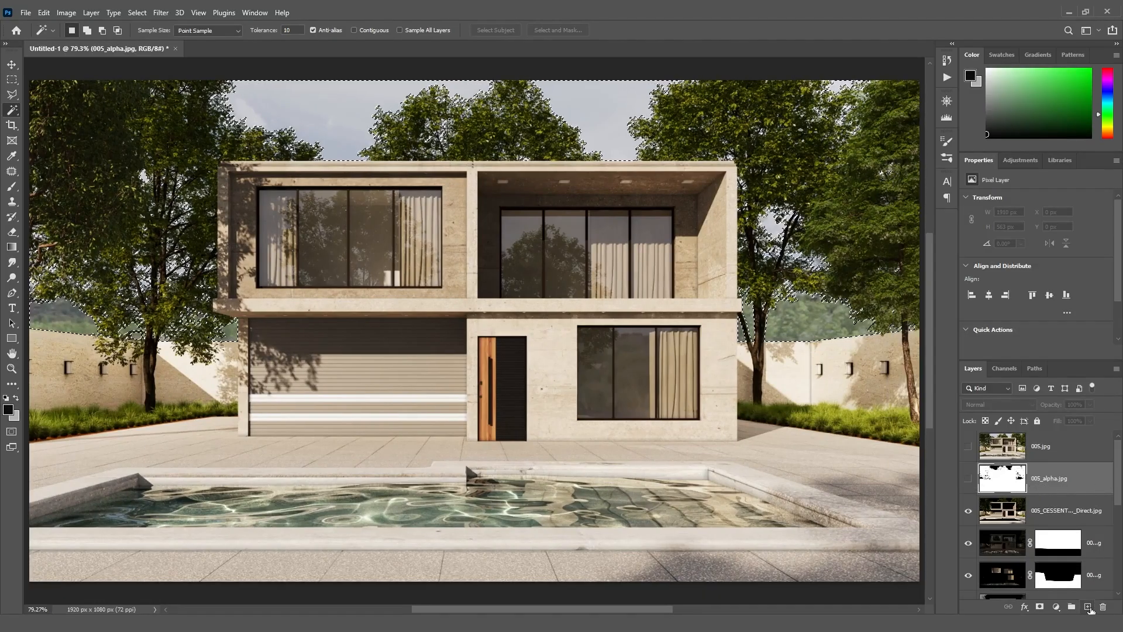
Add a new layer above 005_alpha.jpg and subtract the hills left of the house from the sky selection with the Polygonal Lasso
click(1088, 608)
click(12, 94)
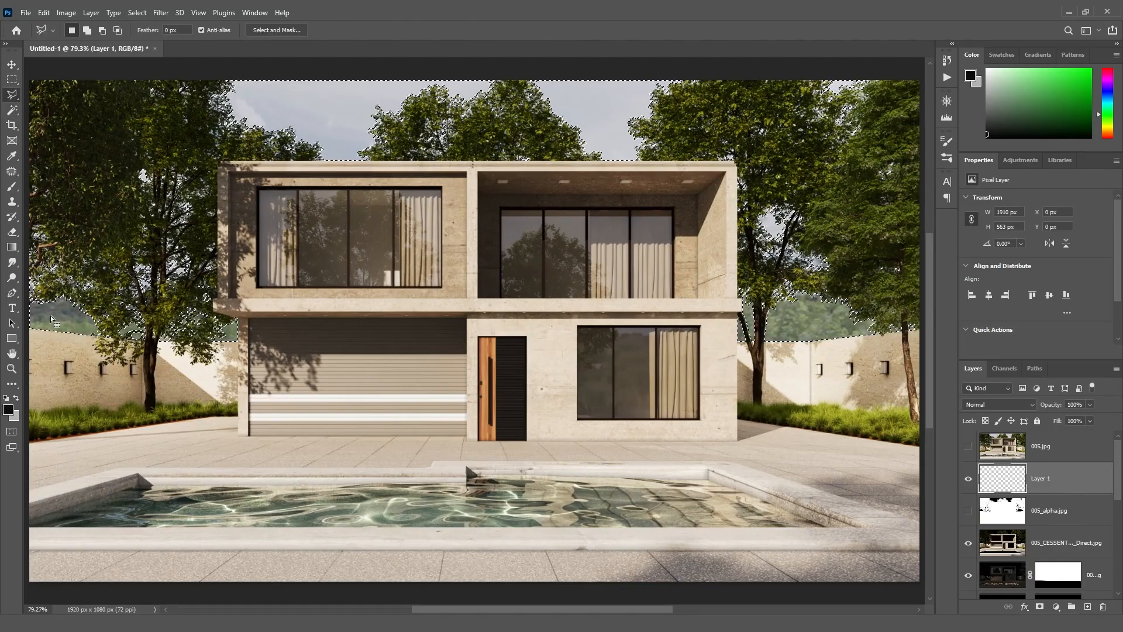
alt+click(27, 300)
click(65, 291)
click(109, 295)
click(137, 302)
click(172, 291)
click(248, 355)
click(93, 389)
click(212, 383)
click(232, 302)
key(ctrl+0)
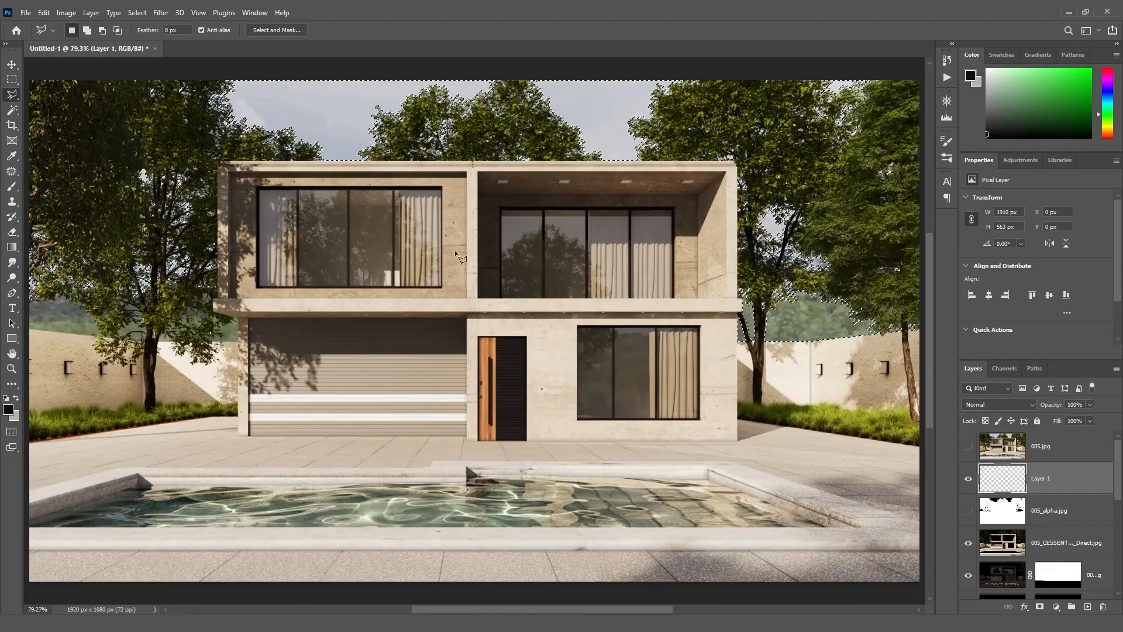
Subtract the hills right of the house from the sky selection with the Polygonal Lasso
click(907, 356)
click(923, 316)
mouse_move(799, 282)
alt+mouse_down()
mouse_move(728, 313)
mouse_move(886, 367)
mouse_move(909, 357)
alt+mouse_up()
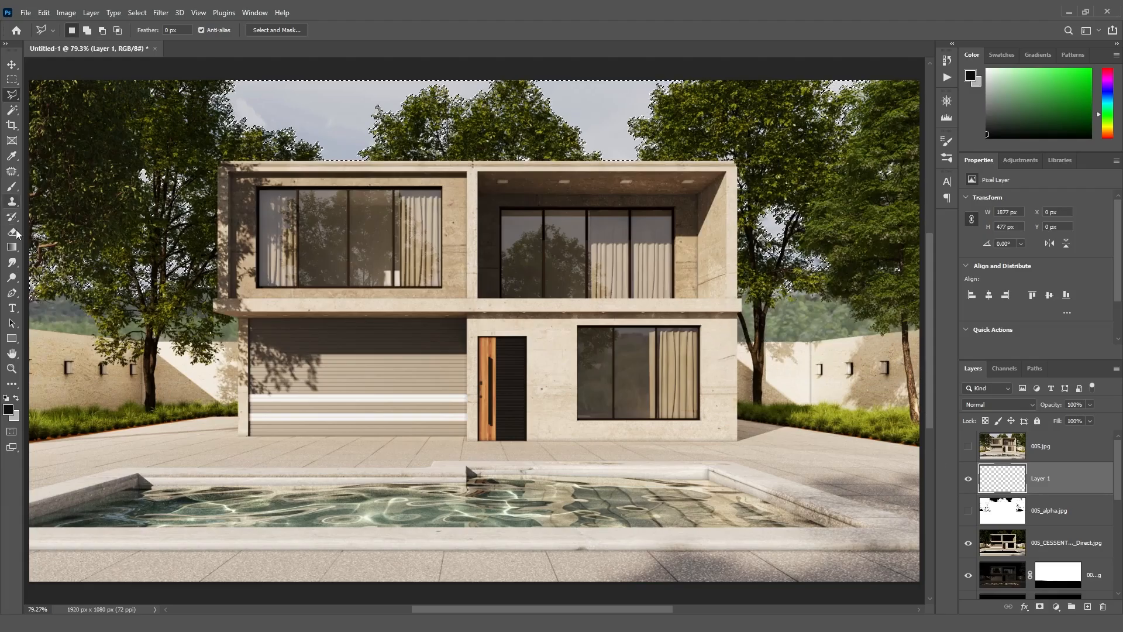
Fill the selected sky on Layer 1 with a blue linear gradient running downward, set the layer's opacity to 30% and check the effect
click(12, 247)
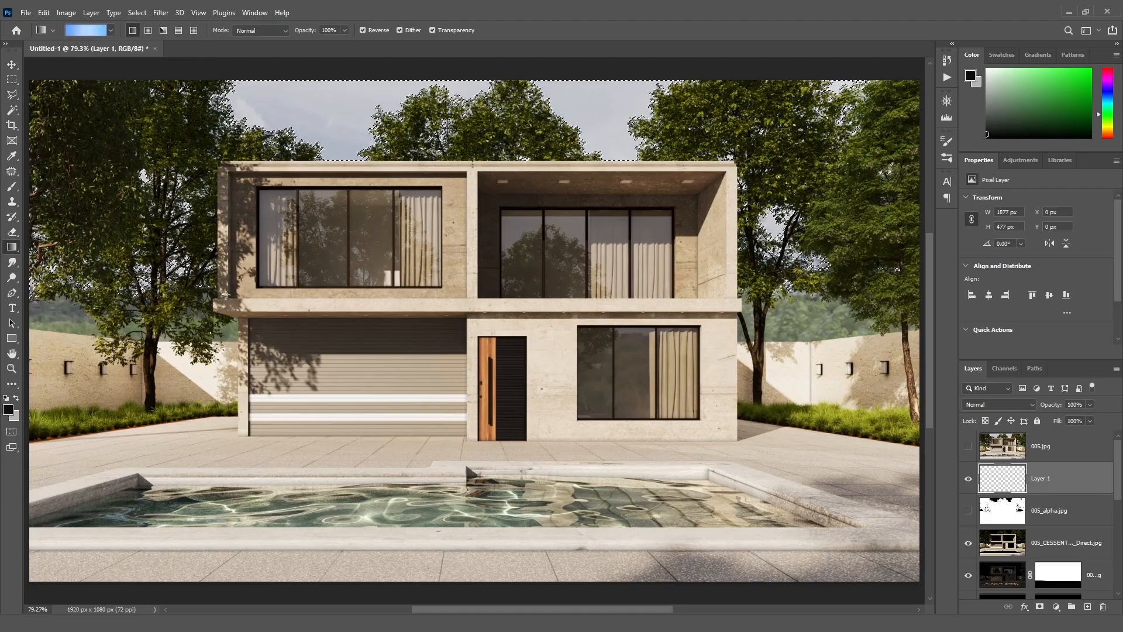
drag(356, 78, 357, 164)
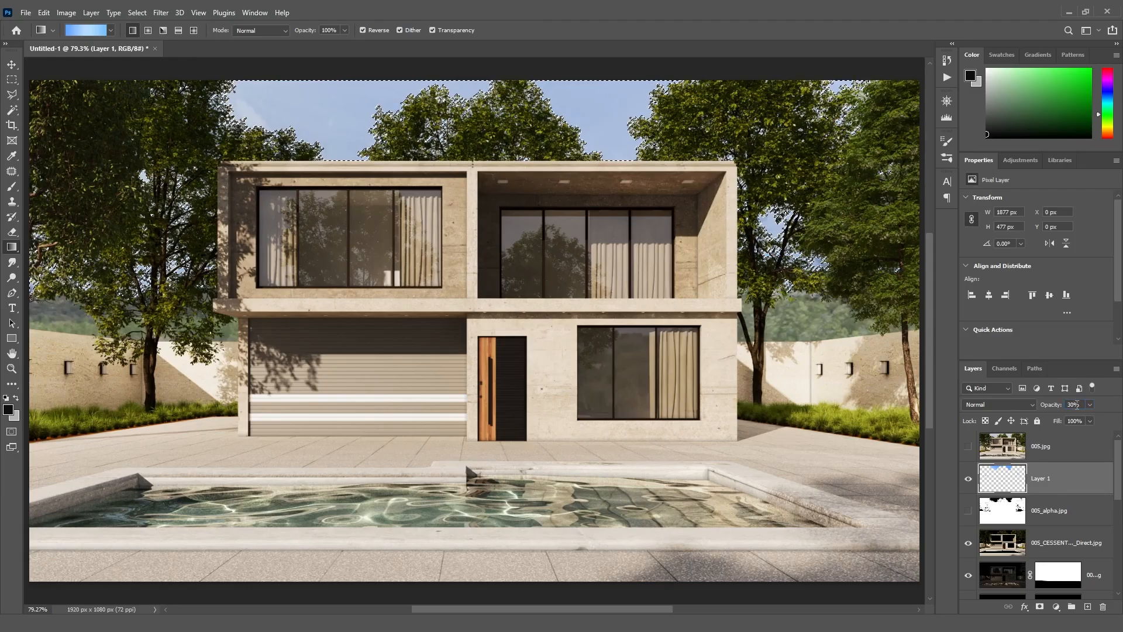
click(969, 483)
click(970, 483)
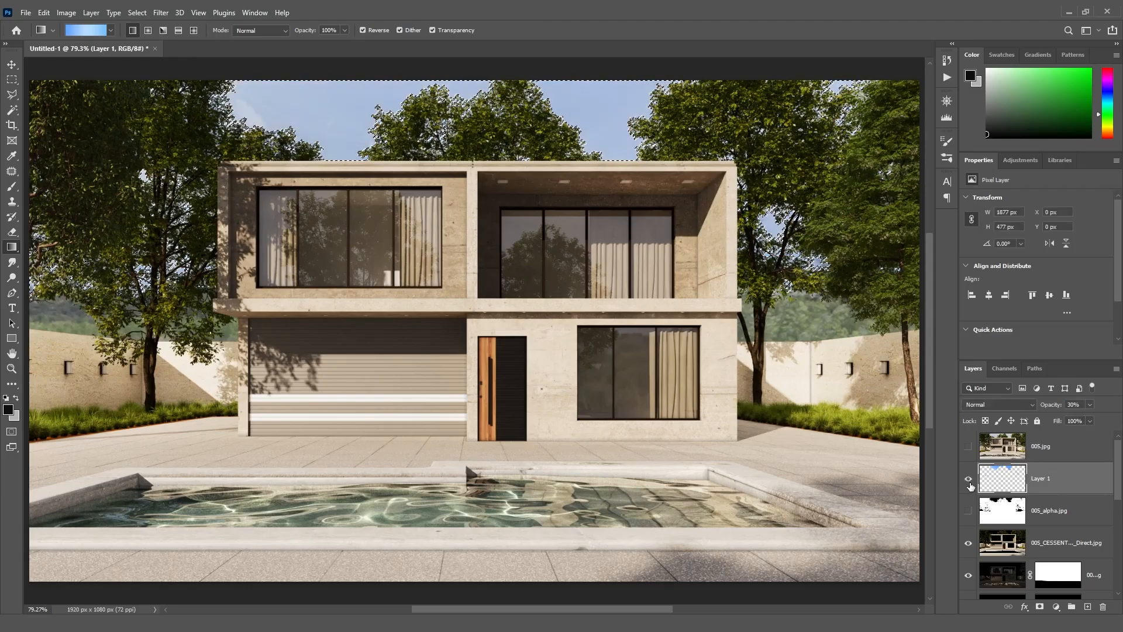
click(969, 483)
click(969, 483)
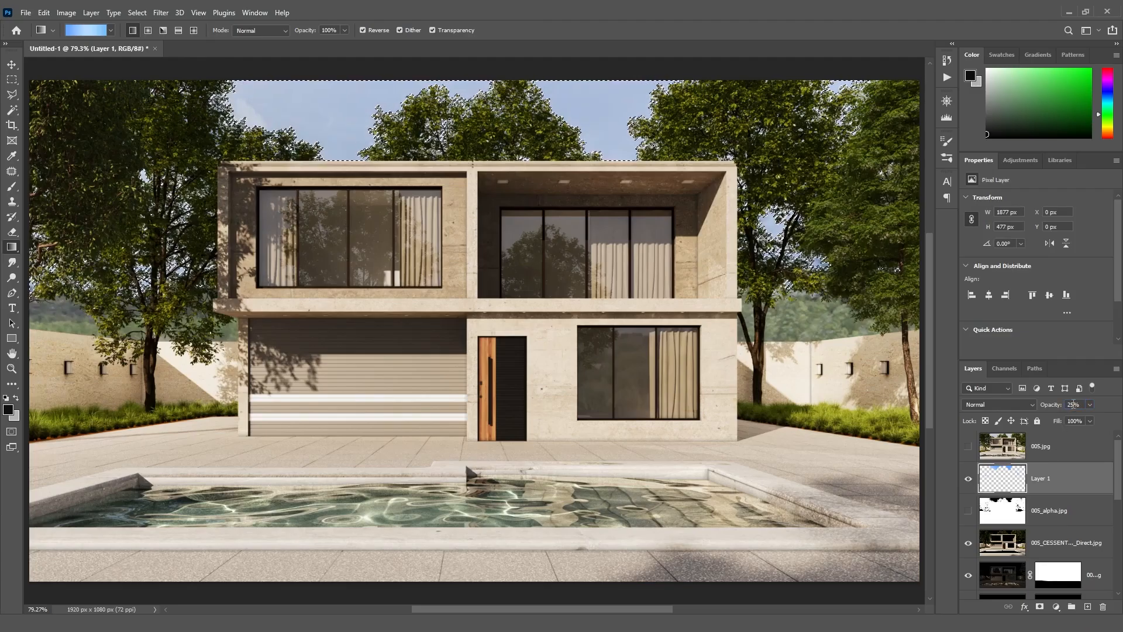
Set the sky gradient layer's opacity to 25%, compare the image with and without it, and clear the selection
click(970, 483)
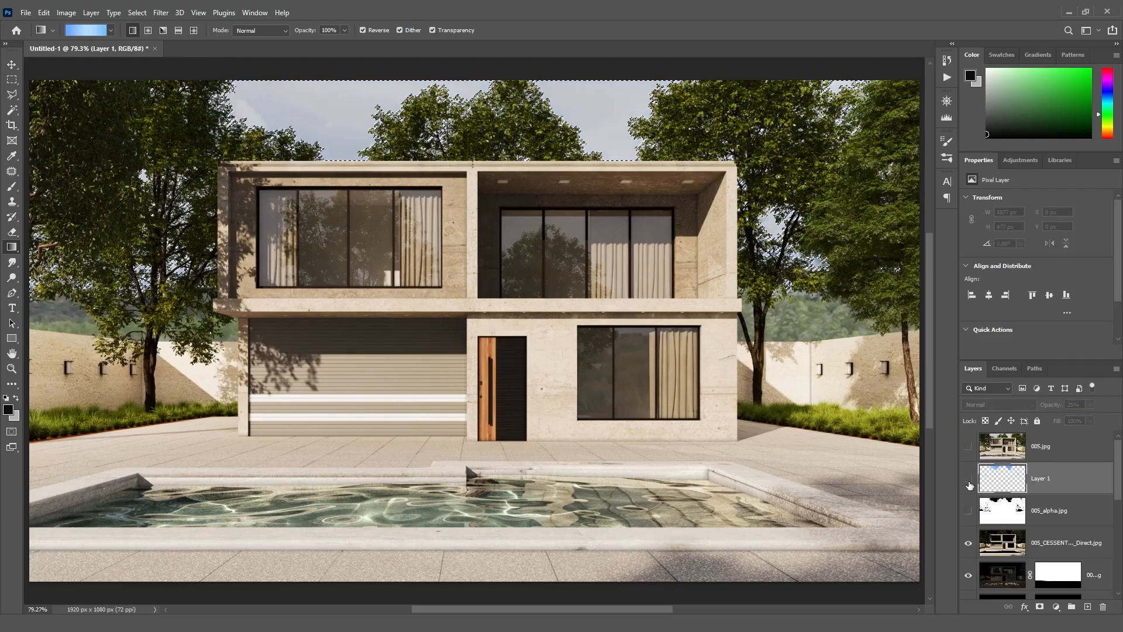
click(969, 483)
click(969, 484)
click(969, 483)
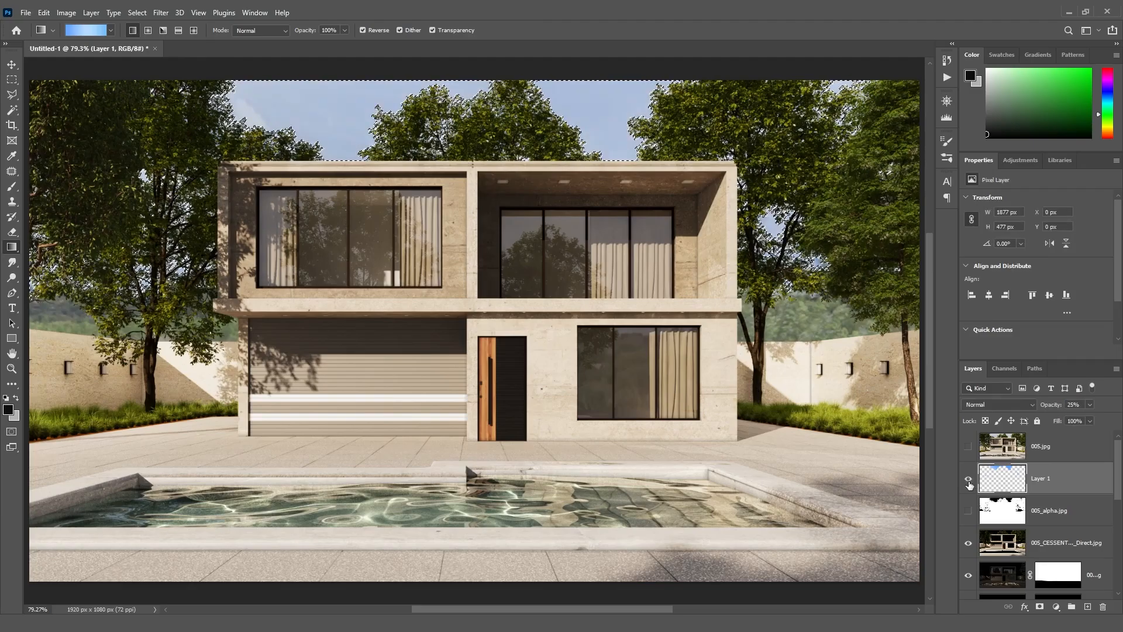
key(ctrl+d)
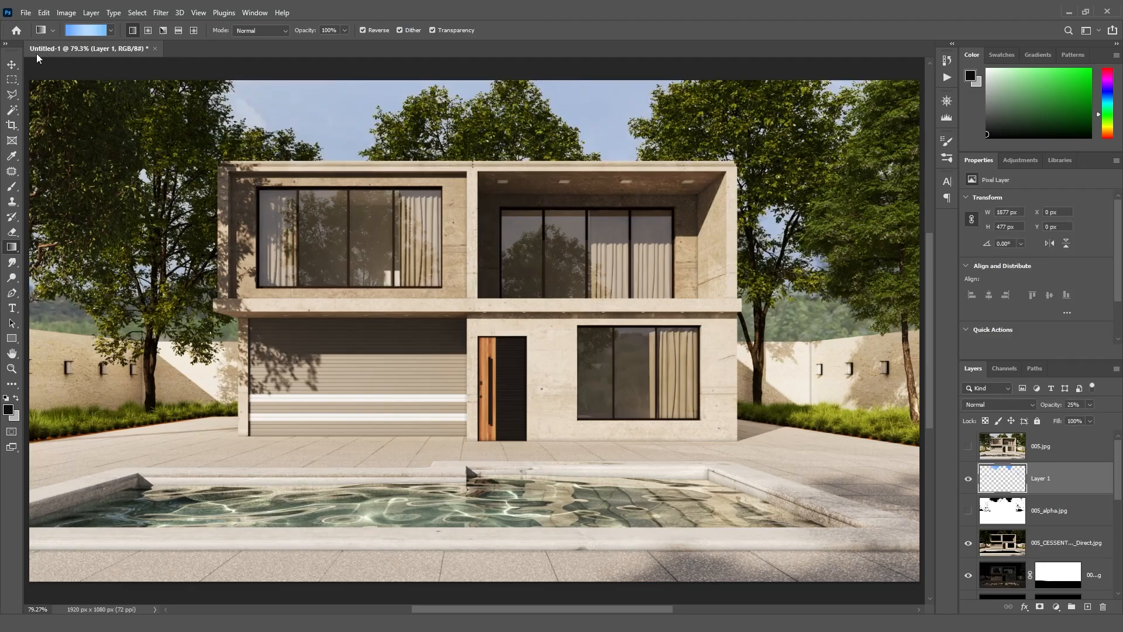
click(12, 65)
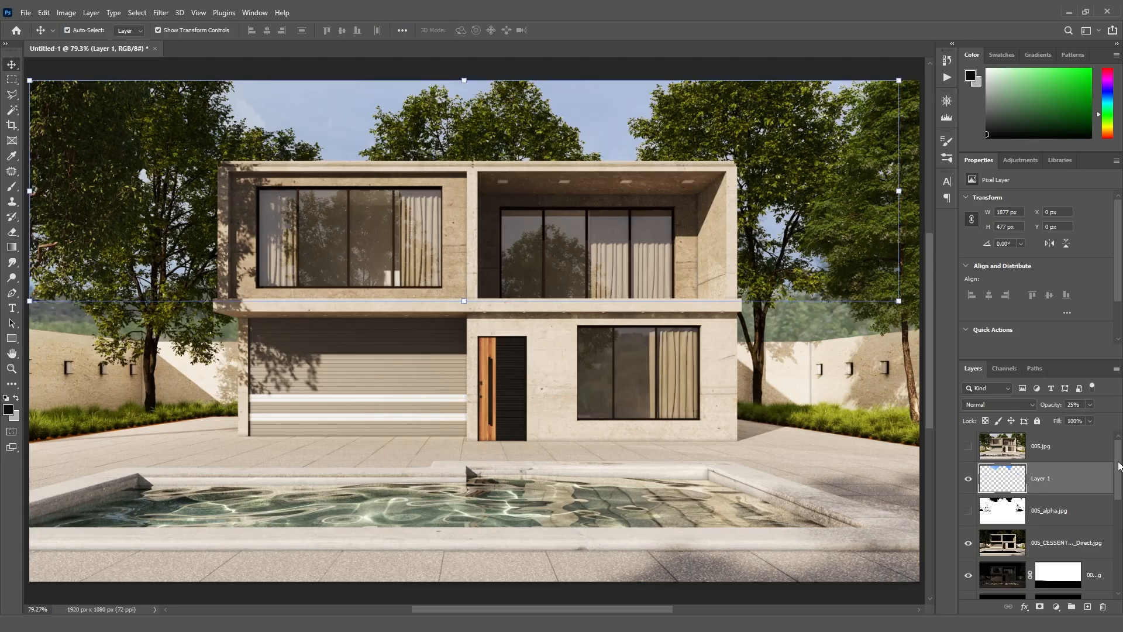
Compare the finished composite with the original render by repeatedly showing and hiding the 005.jpg layer
click(809, 387)
click(988, 450)
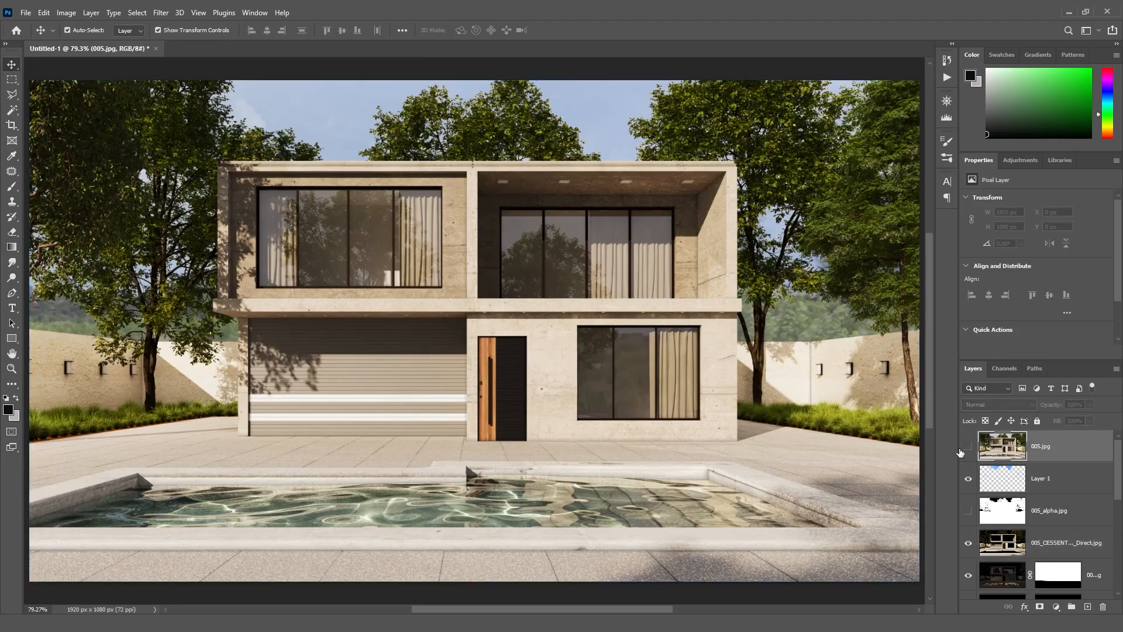
click(968, 447)
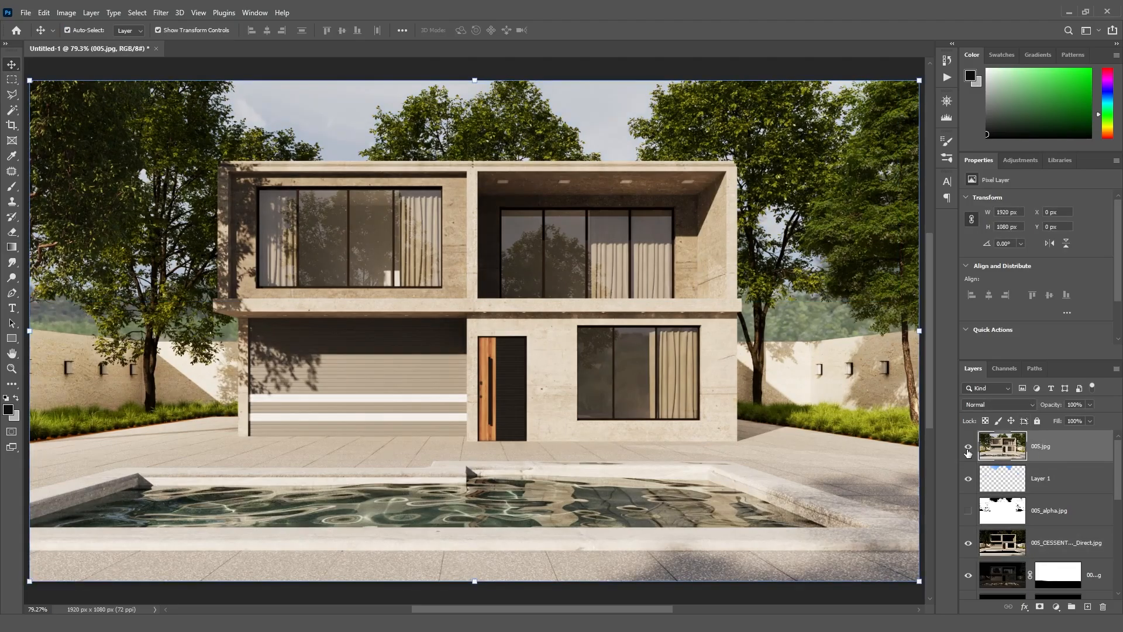
click(968, 447)
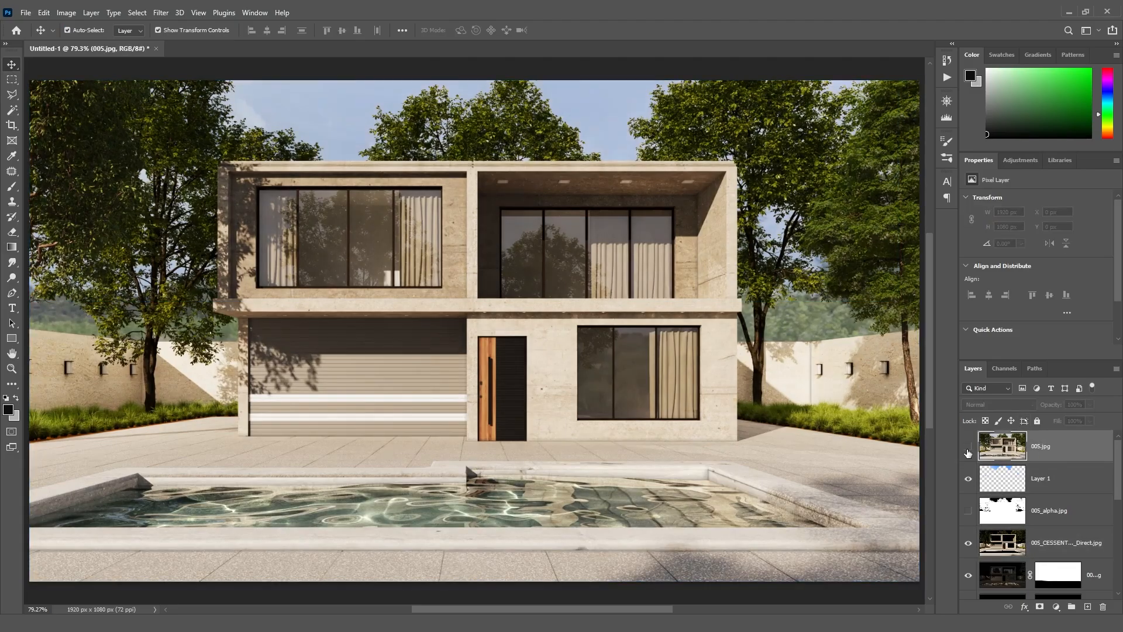
click(968, 447)
click(968, 448)
click(968, 448)
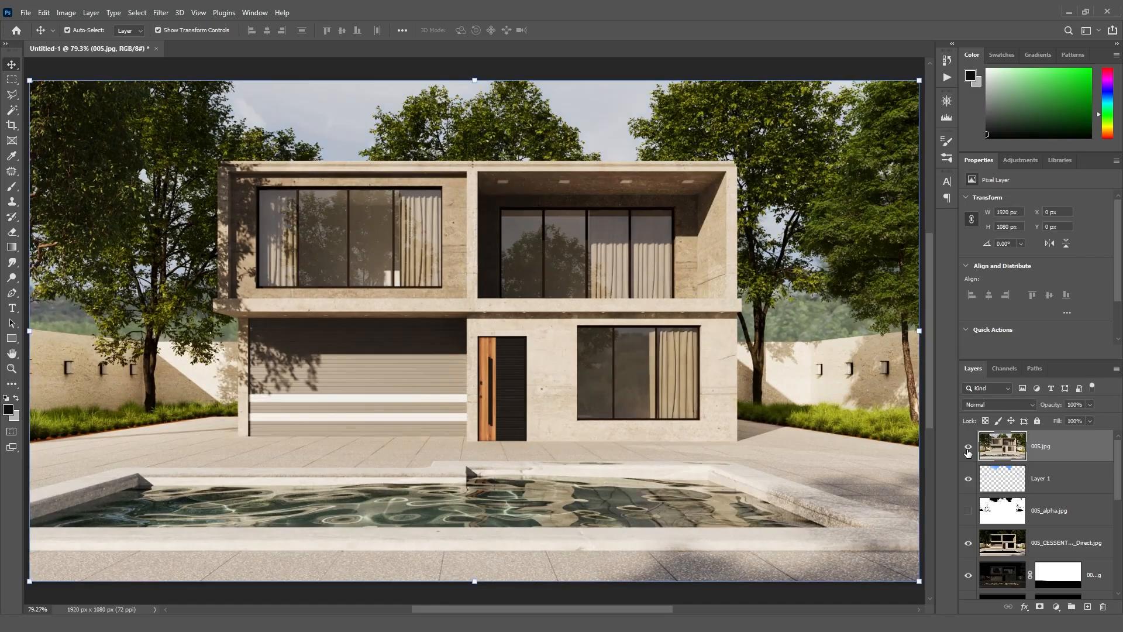
click(968, 448)
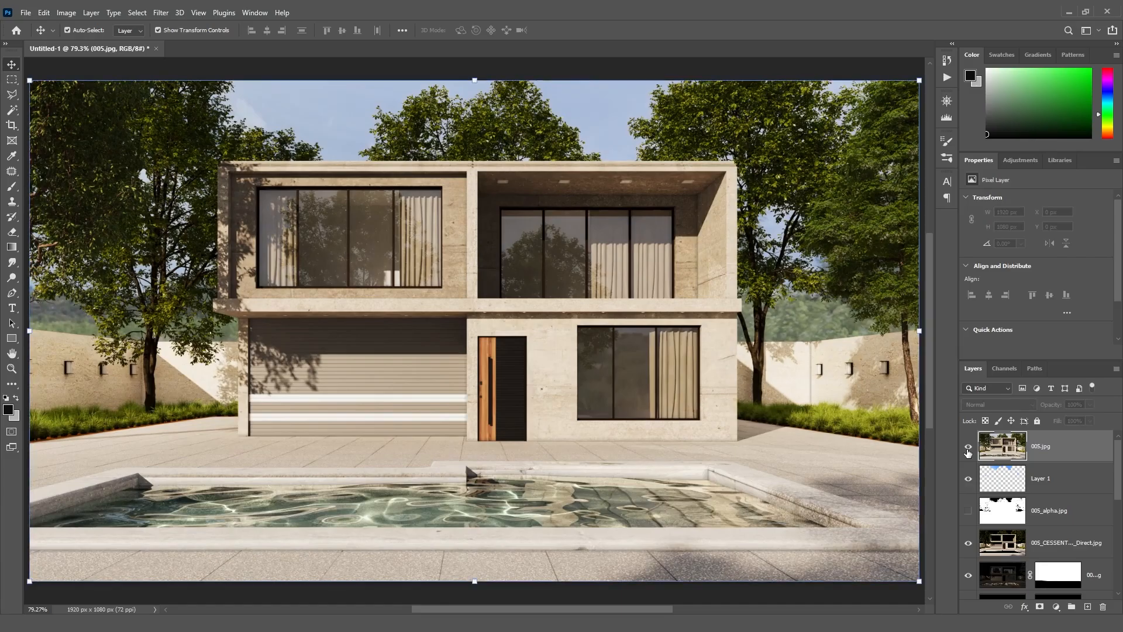
click(969, 448)
click(969, 449)
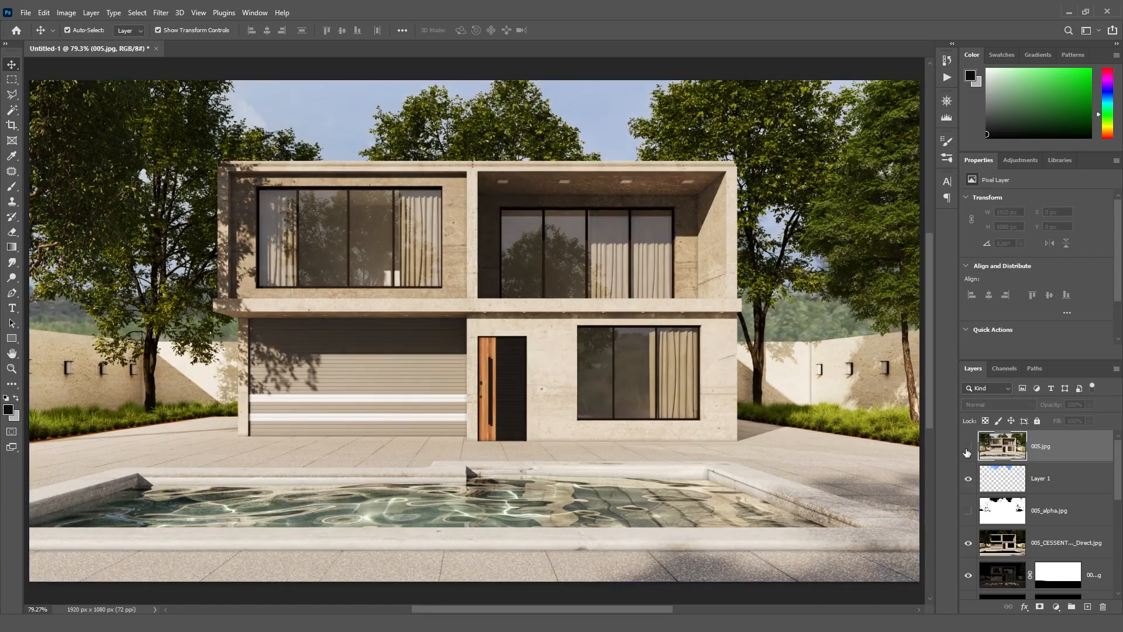
Check the effect of the 005_CShading_Shadows.jpg layer and set its opacity to 15%
drag(1121, 449, 1122, 554)
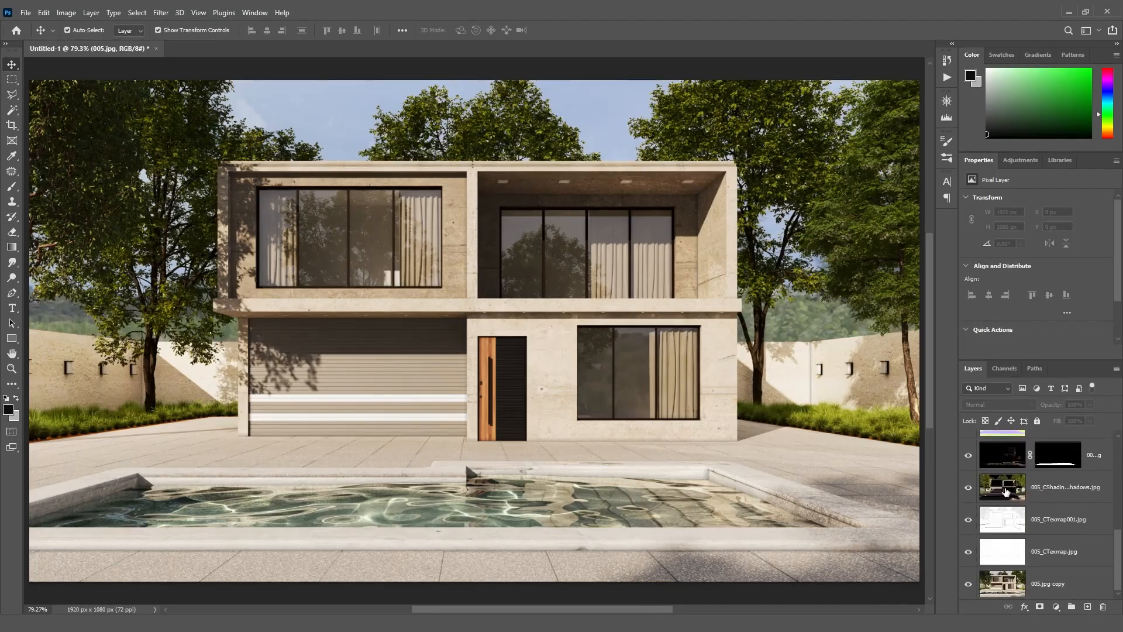
click(968, 487)
click(968, 488)
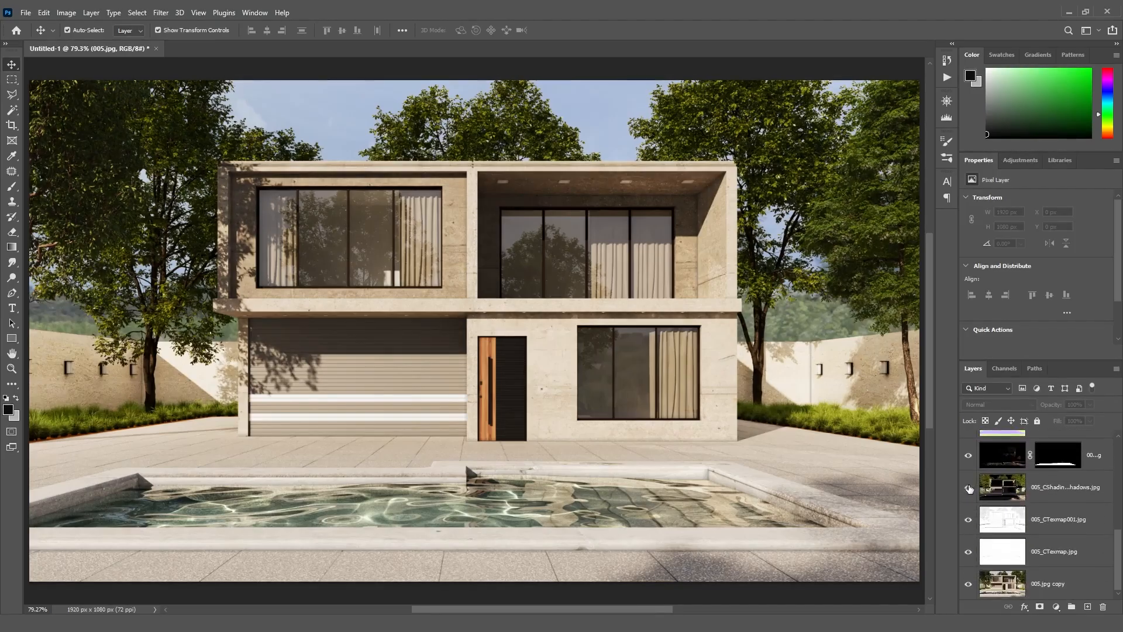
click(1059, 492)
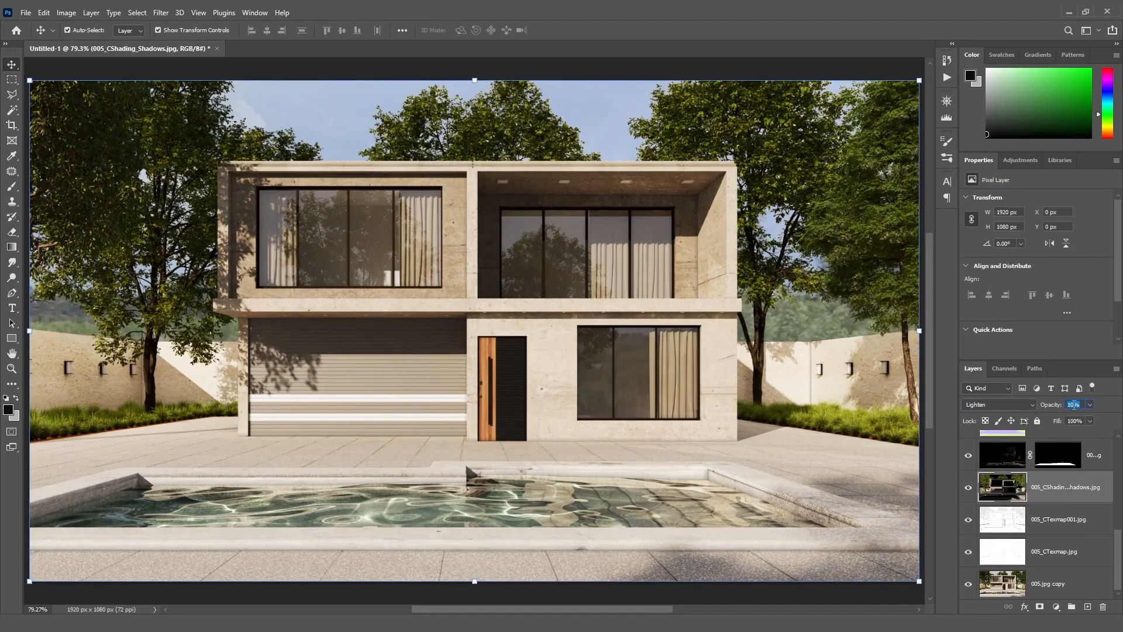
text(20)
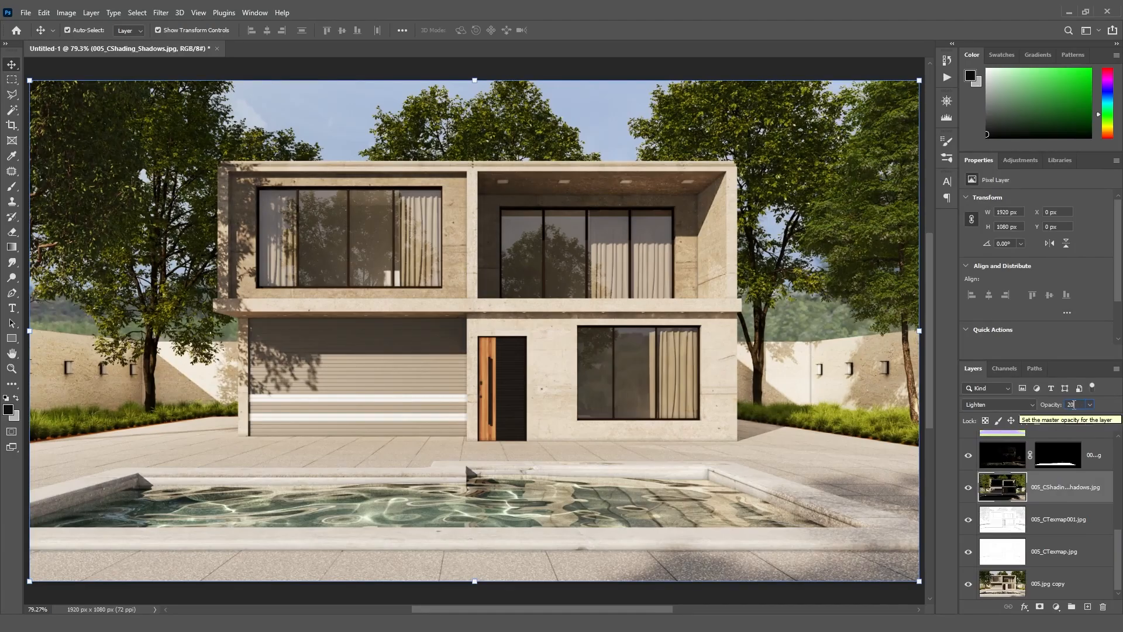
key(BackSpace)
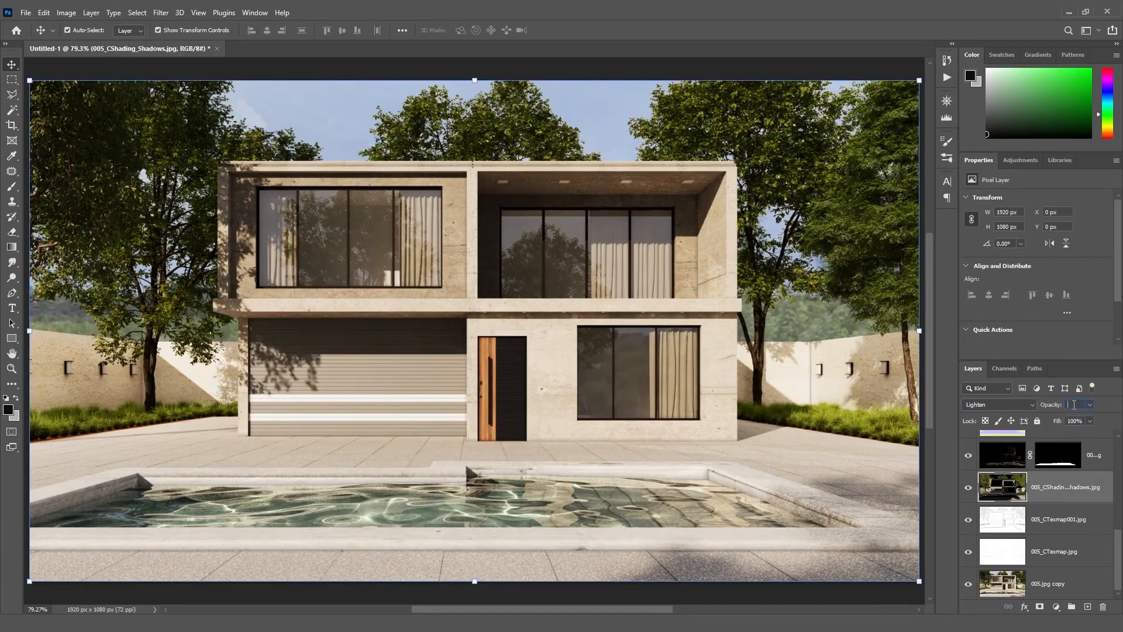
text(15)
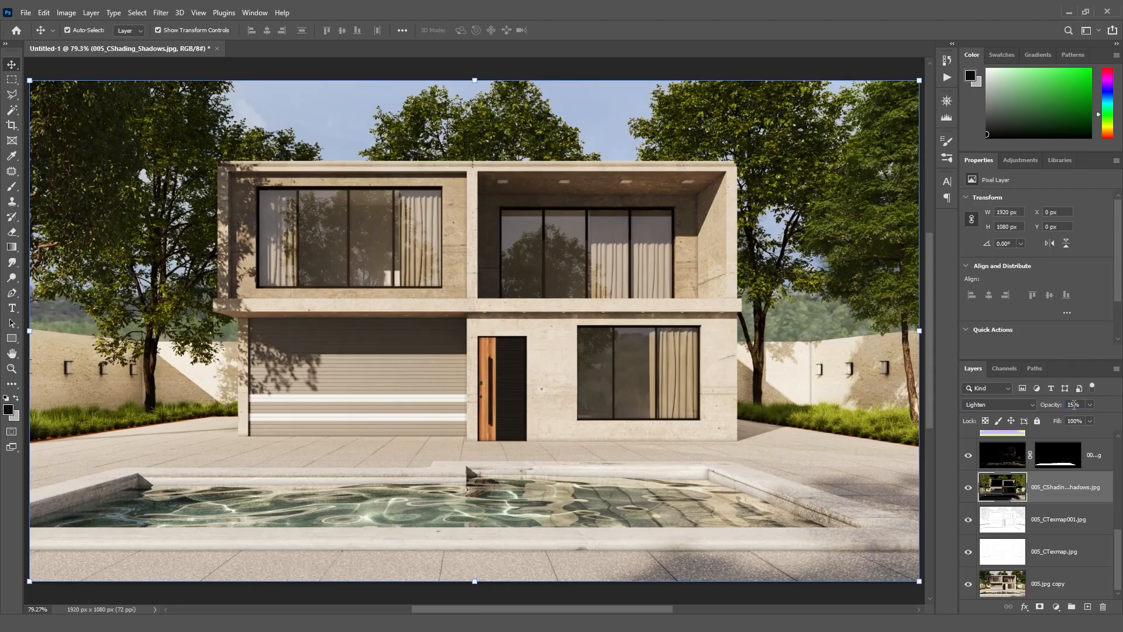
Add a Curves adjustment layer above Layer 1 and shape it into a gentle S-curve to raise the image contrast
drag(1118, 559, 1113, 455)
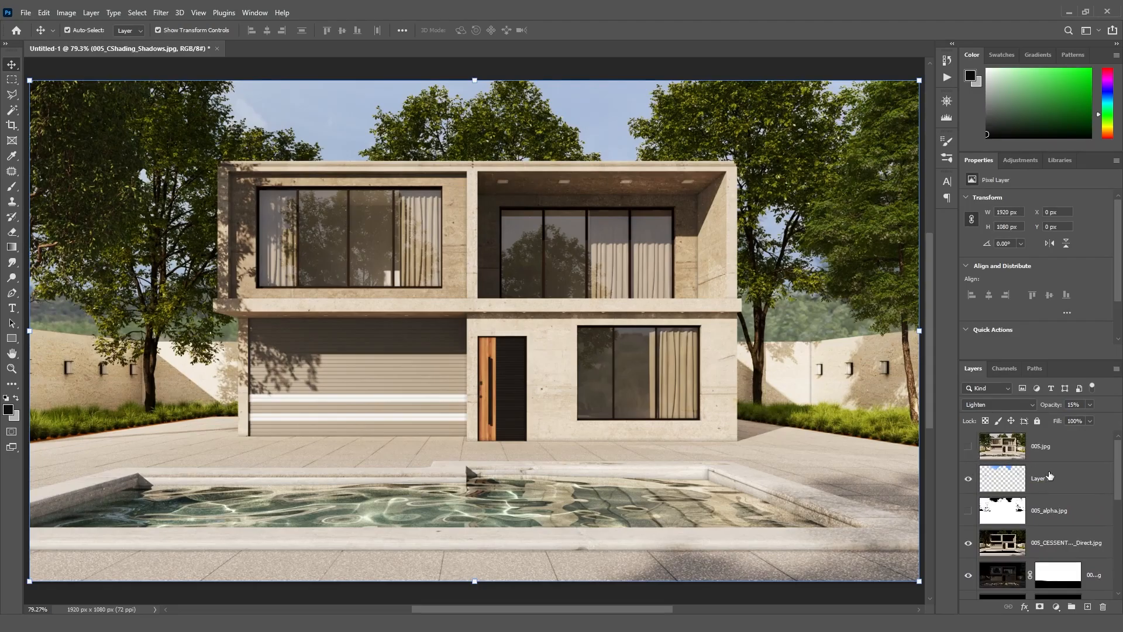
click(1071, 481)
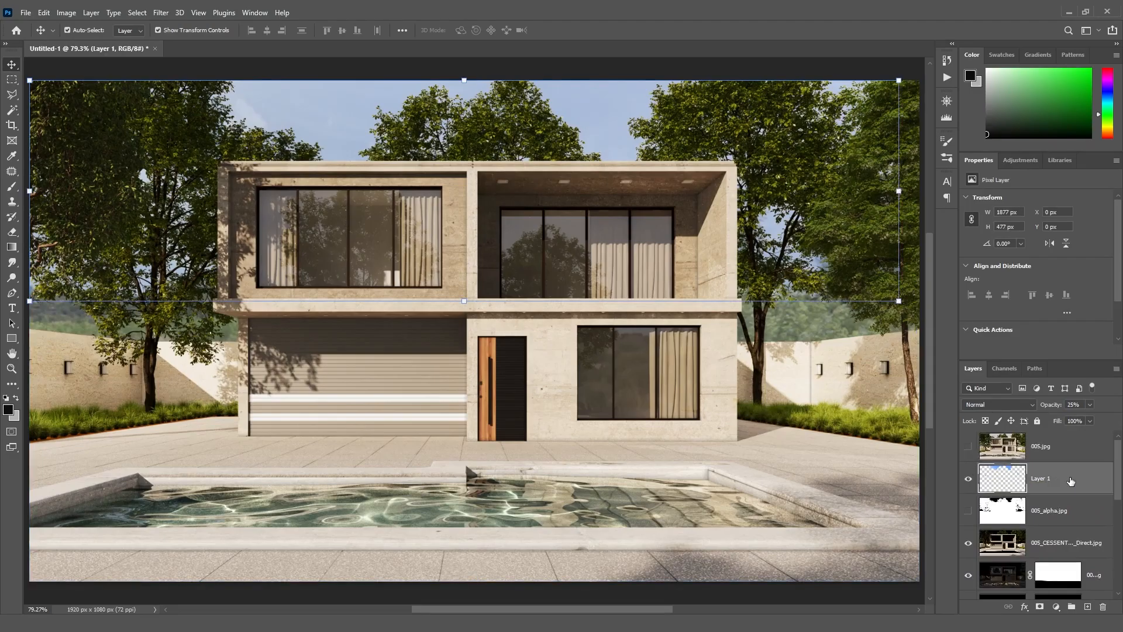
click(1057, 606)
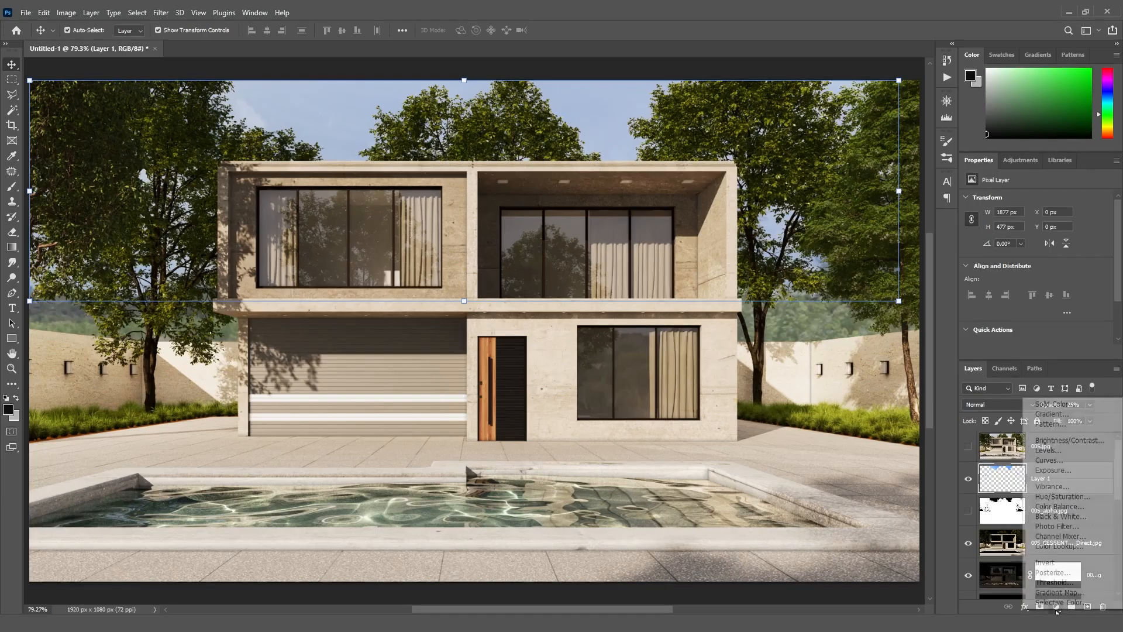
click(1083, 459)
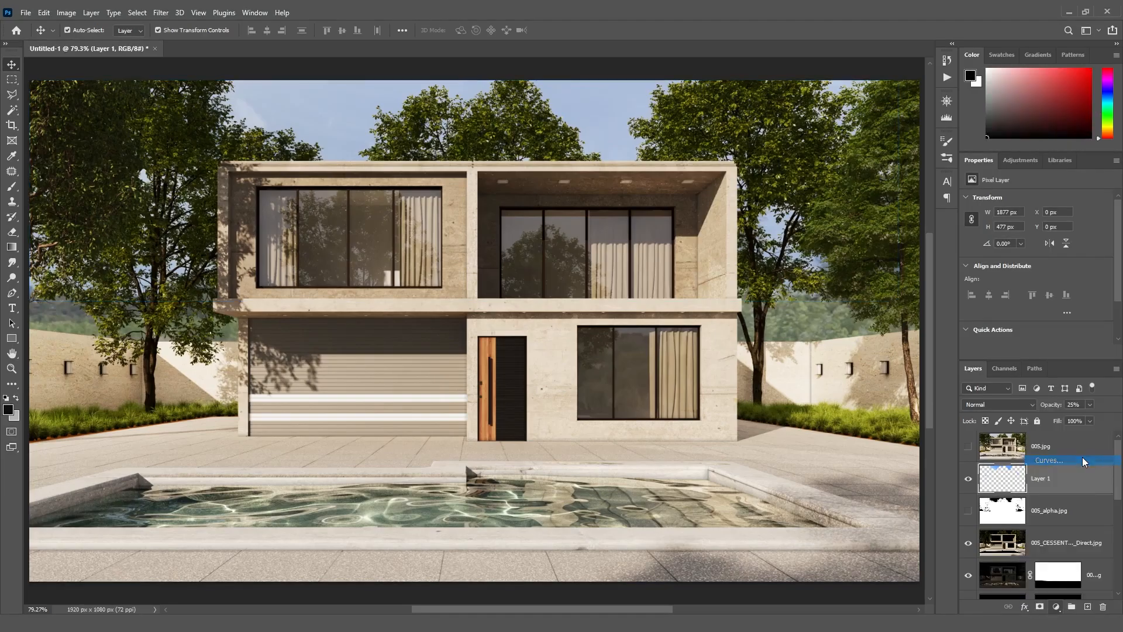
drag(1025, 301, 1026, 305)
drag(1068, 261, 1070, 255)
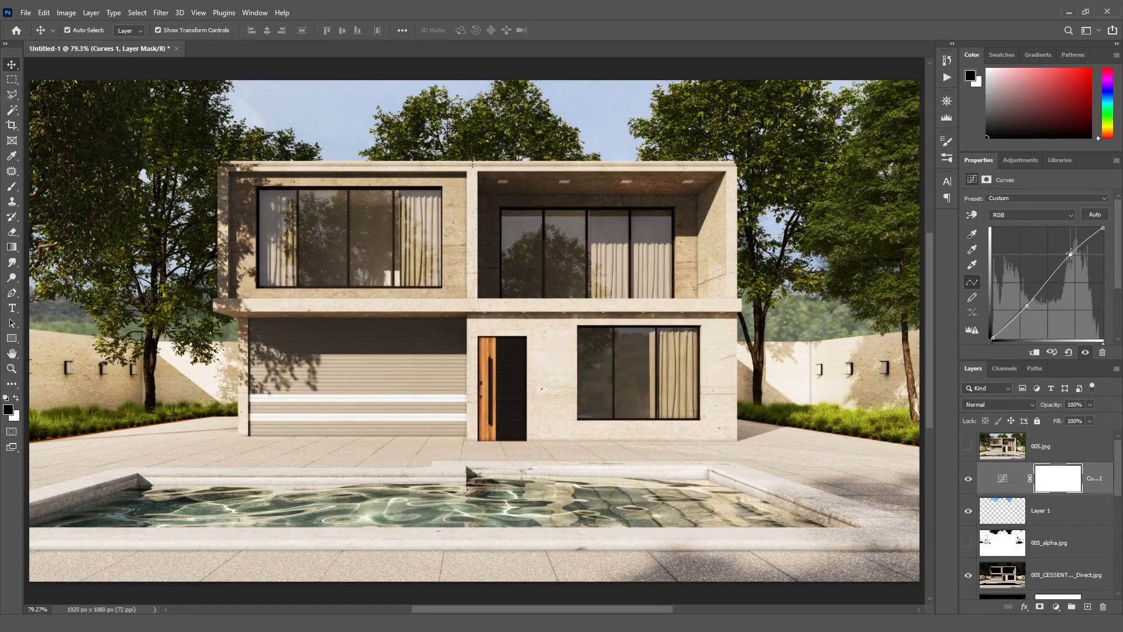
drag(1027, 306, 1026, 307)
Compare the composite with and without the Curves adjustment by repeatedly hiding and showing its layer
click(965, 482)
click(966, 482)
click(965, 482)
click(965, 482)
click(965, 482)
click(966, 481)
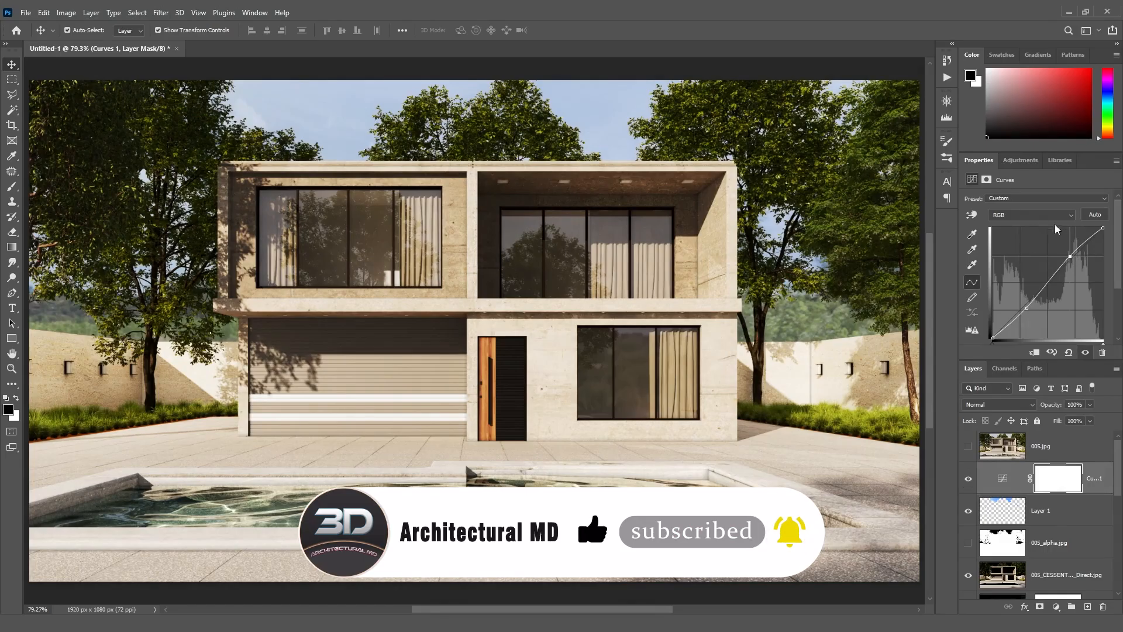
click(969, 481)
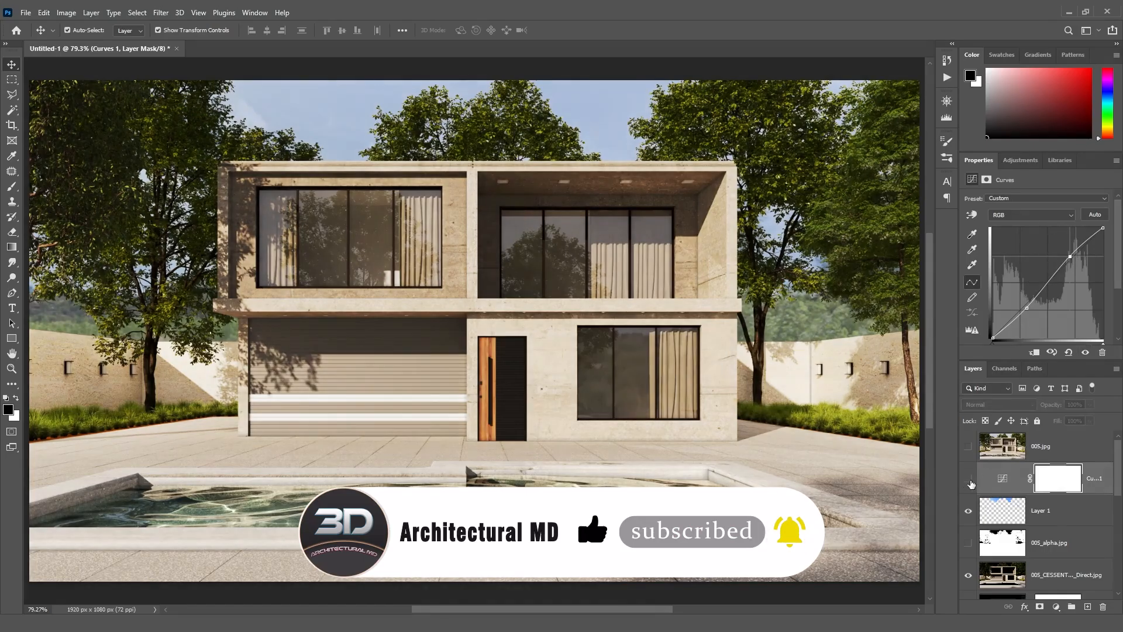
click(969, 481)
click(970, 481)
click(970, 481)
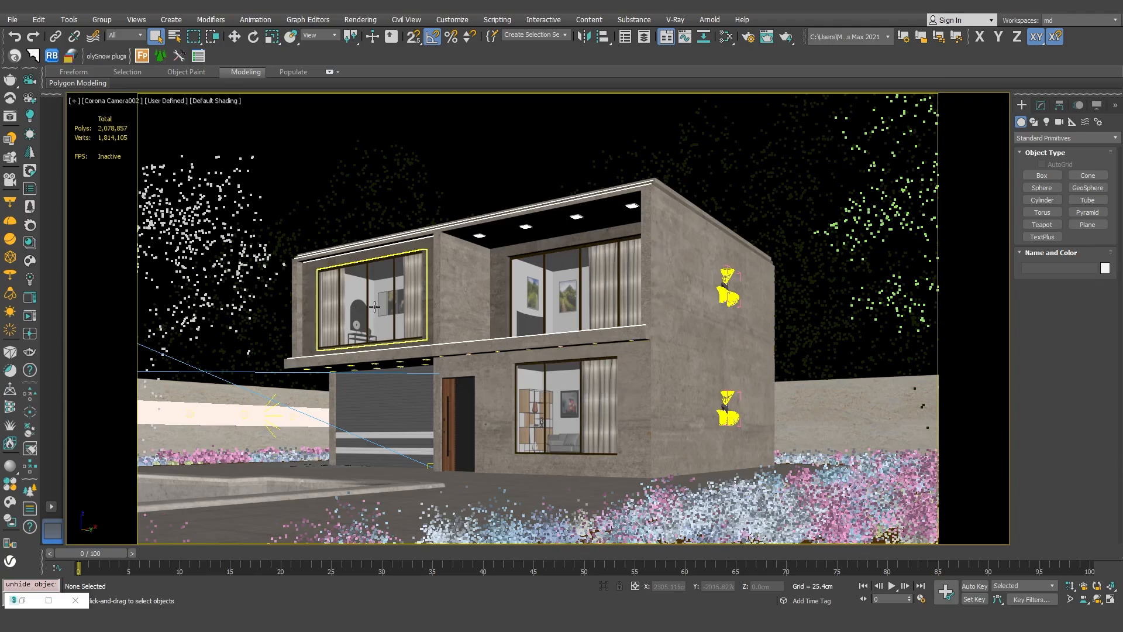
In the 3ds Max night scene, leave the camera view and inspect the strip lights along both garden walls, selecting each one
click(282, 415)
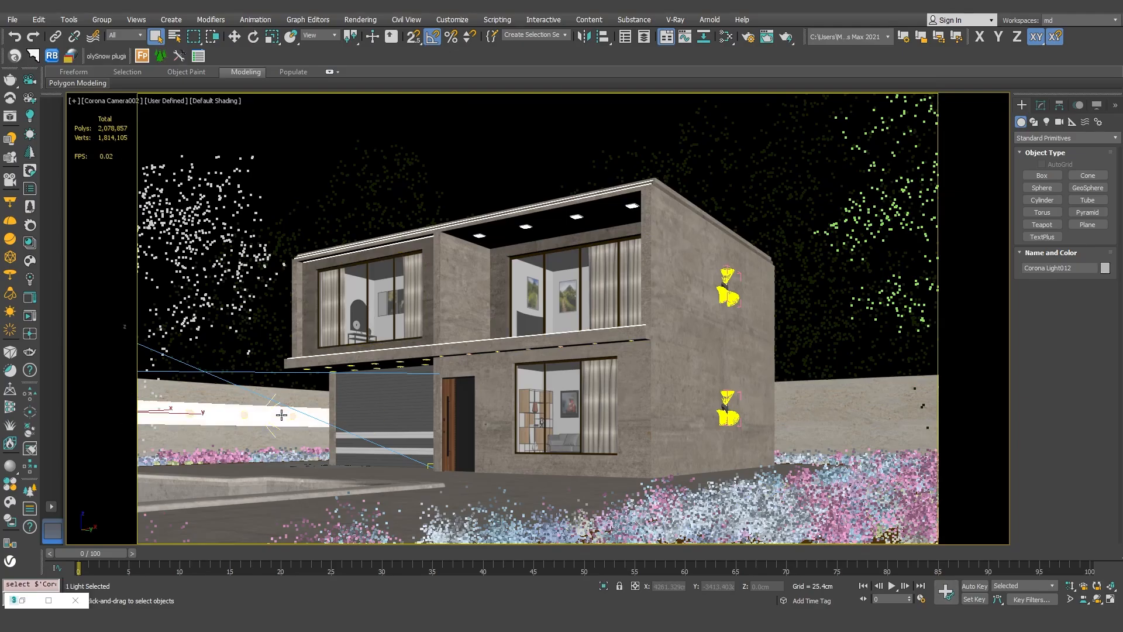
key(p)
scroll(281, 415, down, 5)
alt+middle_drag(273, 326, 481, 389)
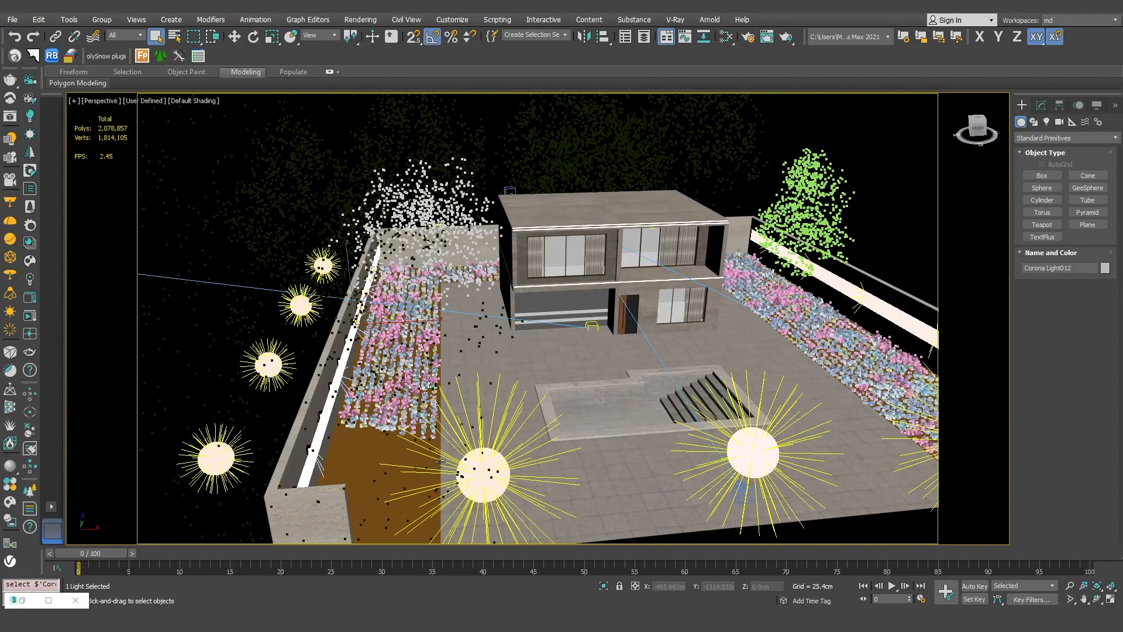
alt+middle_drag(850, 462, 729, 404)
click(816, 308)
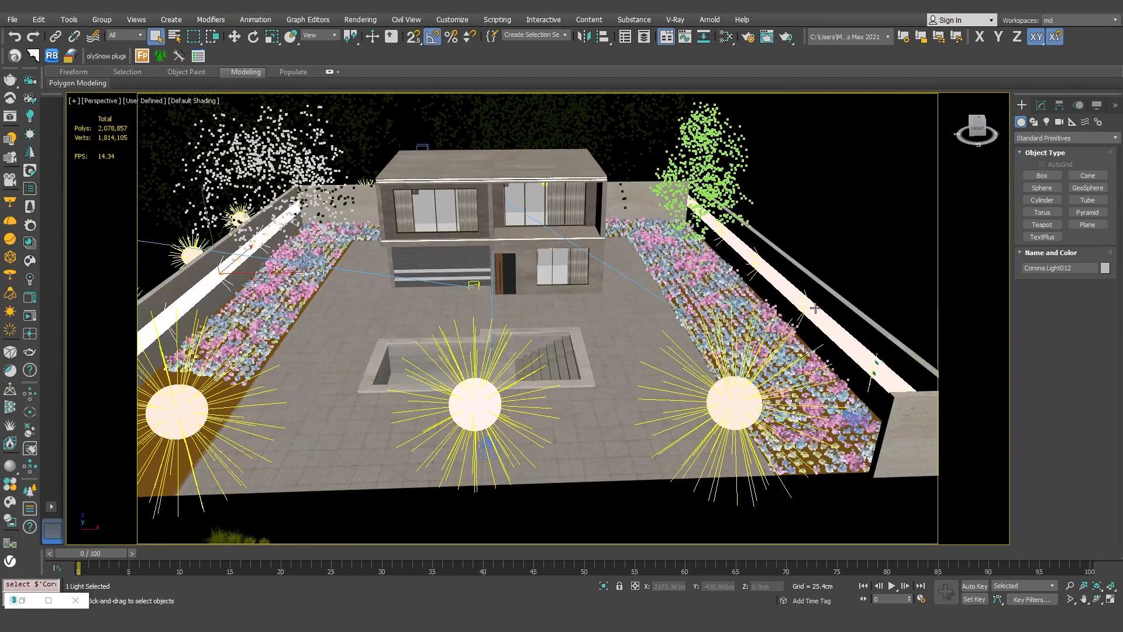
middle_drag(784, 335, 678, 361)
alt+middle_drag(419, 329, 437, 373)
middle_drag(487, 122, 534, 189)
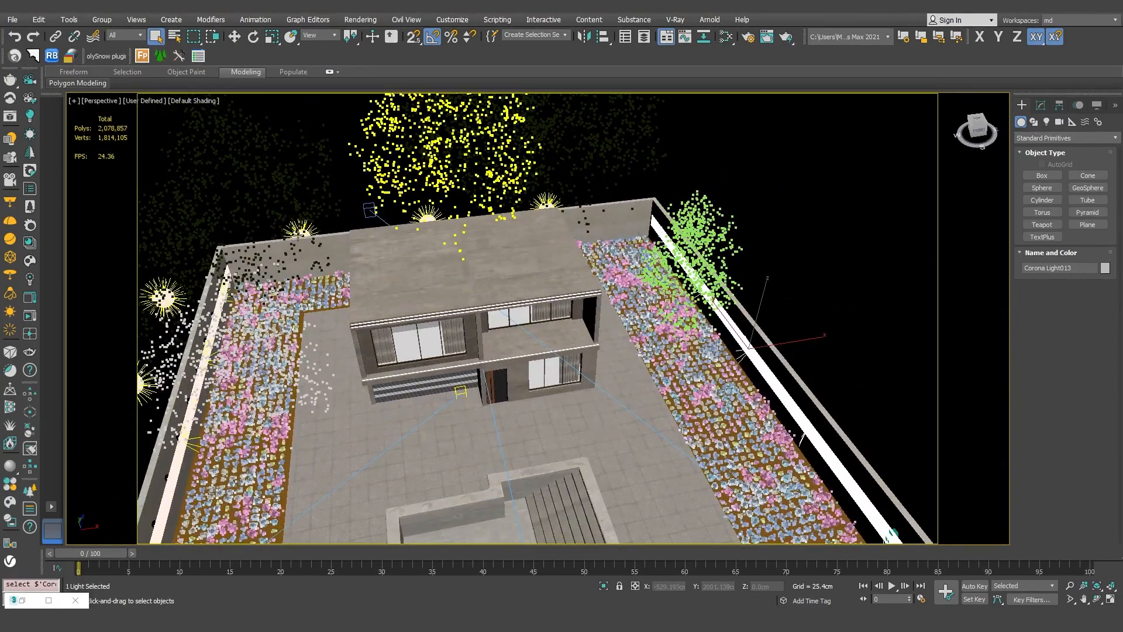
Examine the wall lamps and sphere lights around the garden up close, and return to the Corona Camera002 view
scroll(485, 338, up, 3)
alt+middle_drag(485, 338, 570, 313)
alt+middle_drag(603, 419, 570, 420)
scroll(317, 268, up, 4)
middle_drag(317, 267, 473, 244)
scroll(472, 244, up, 2)
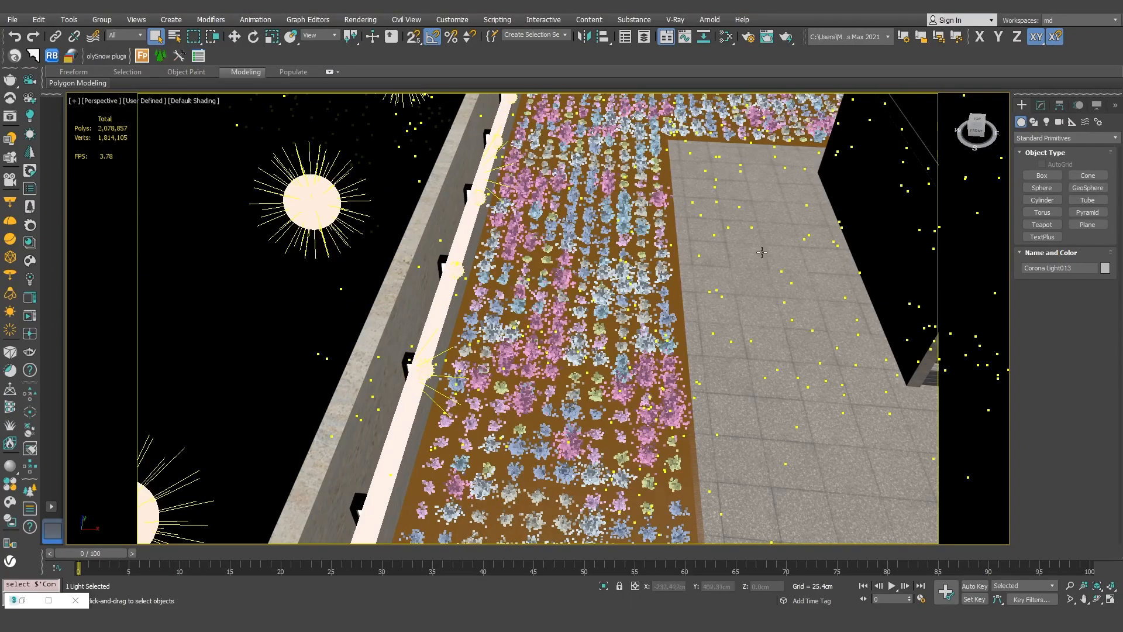
scroll(687, 241, down, 2)
alt+middle_drag(687, 241, 493, 220)
scroll(551, 221, down, 4)
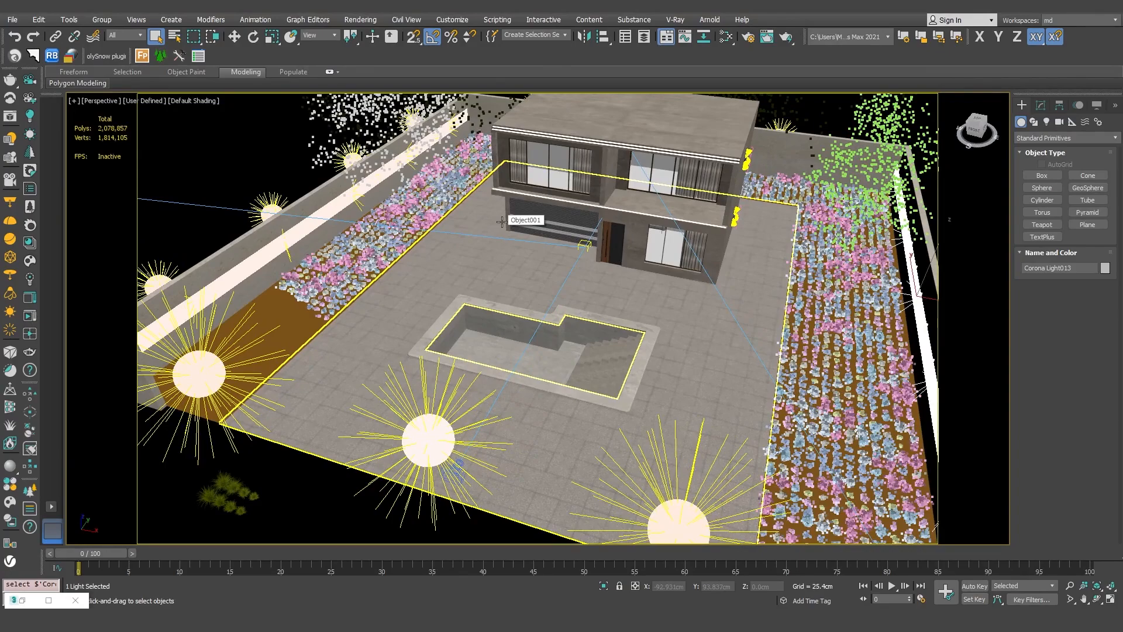
key(c)
double_click(549, 231)
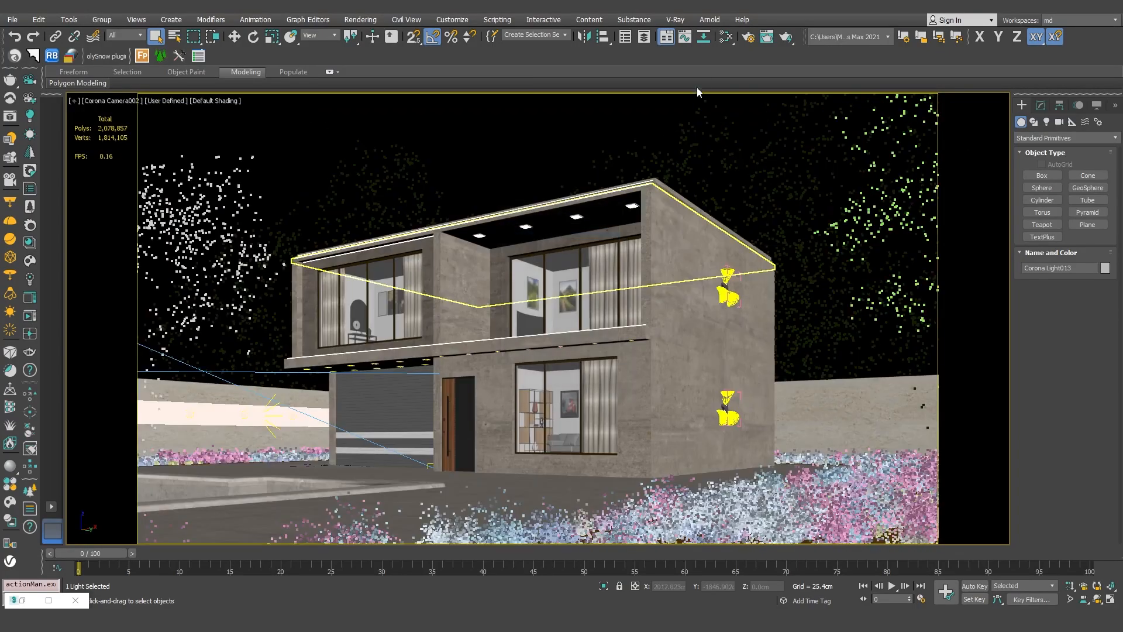
Review the scene's materials in the Slate Material Editor, including the CoronaLightMtl, the Multi/Sub-Object lamp material and the St material
click(726, 37)
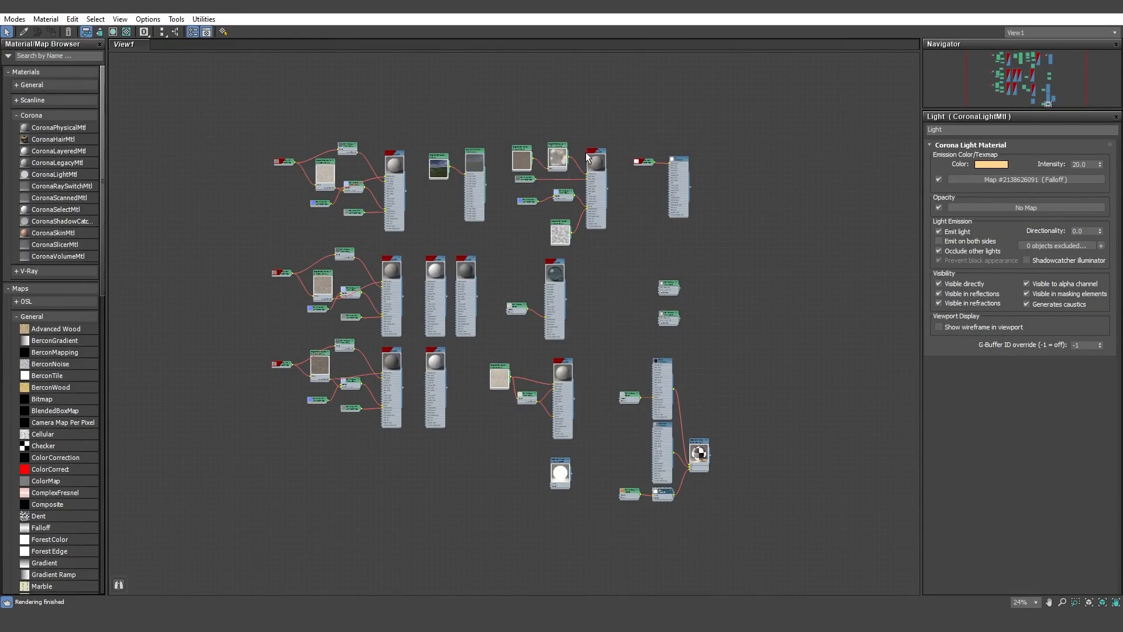
double_click(561, 473)
scroll(562, 475, up, 8)
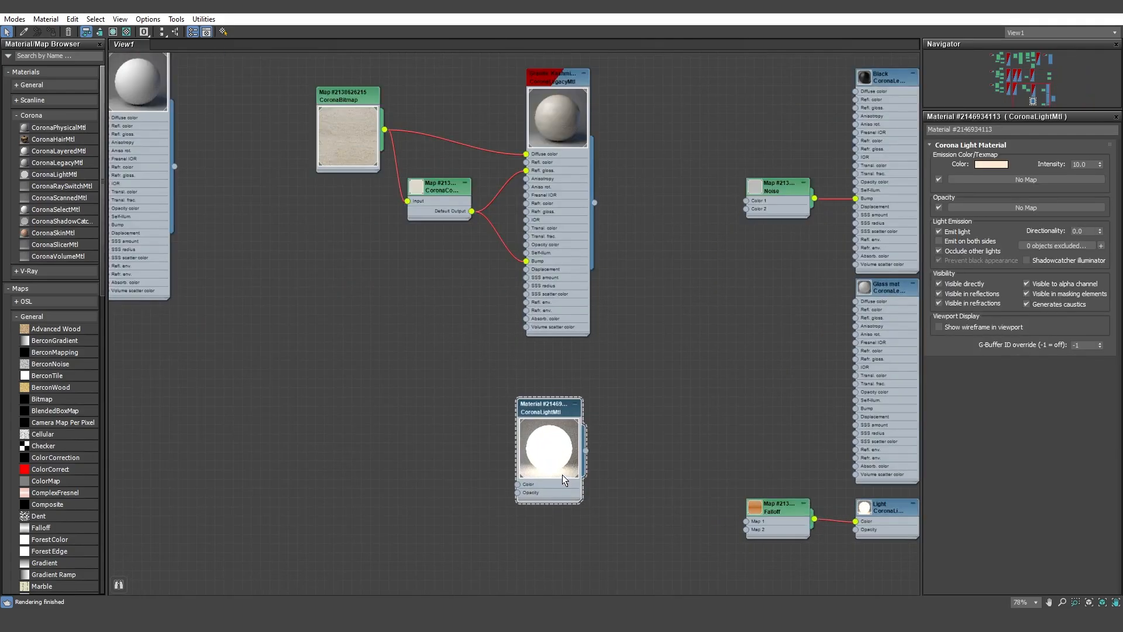
middle_drag(682, 377, 452, 351)
click(782, 364)
double_click(782, 363)
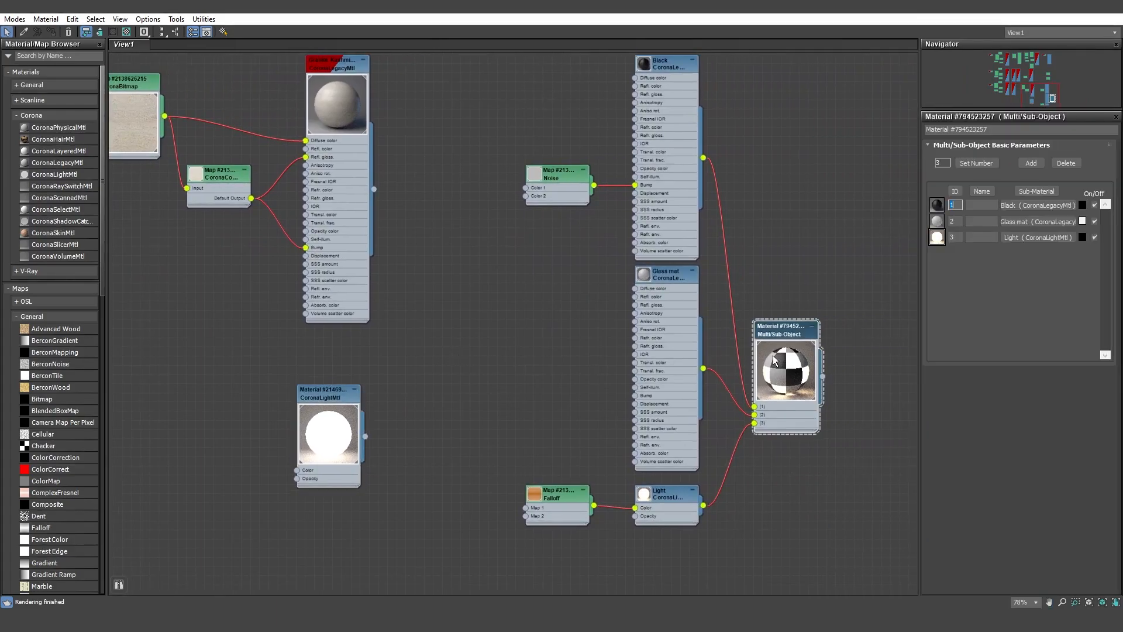
middle_drag(745, 192, 711, 447)
mouse_move(712, 258)
middle_down()
mouse_move(647, 391)
mouse_move(591, 445)
mouse_move(569, 417)
mouse_move(565, 481)
middle_up()
double_click(578, 183)
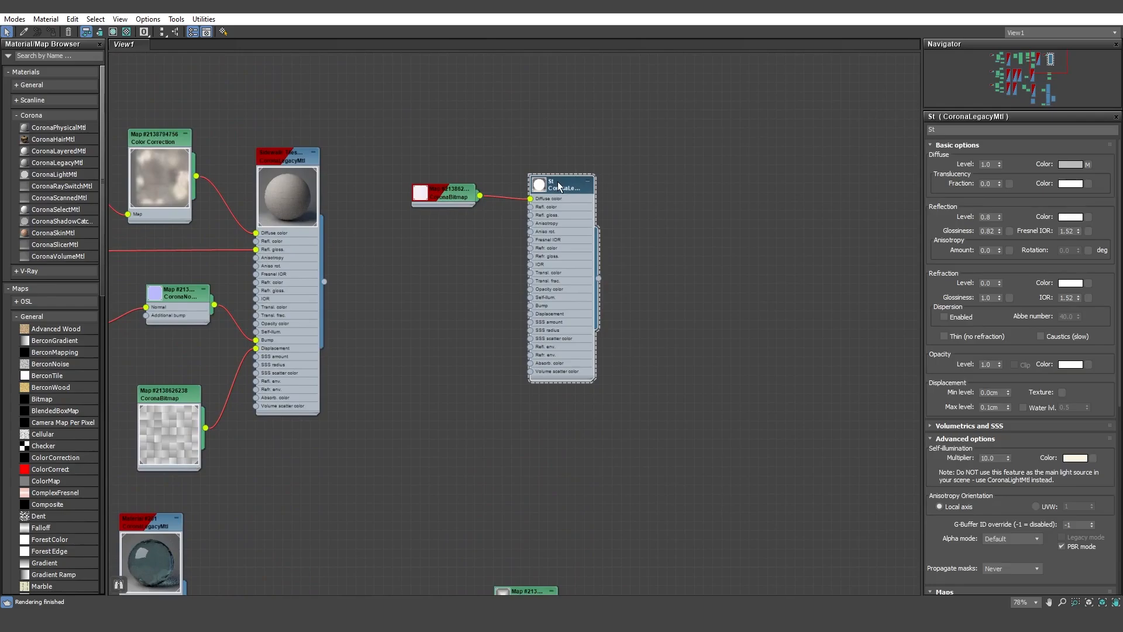
middle_drag(337, 243, 430, 237)
scroll(367, 228, down, 2)
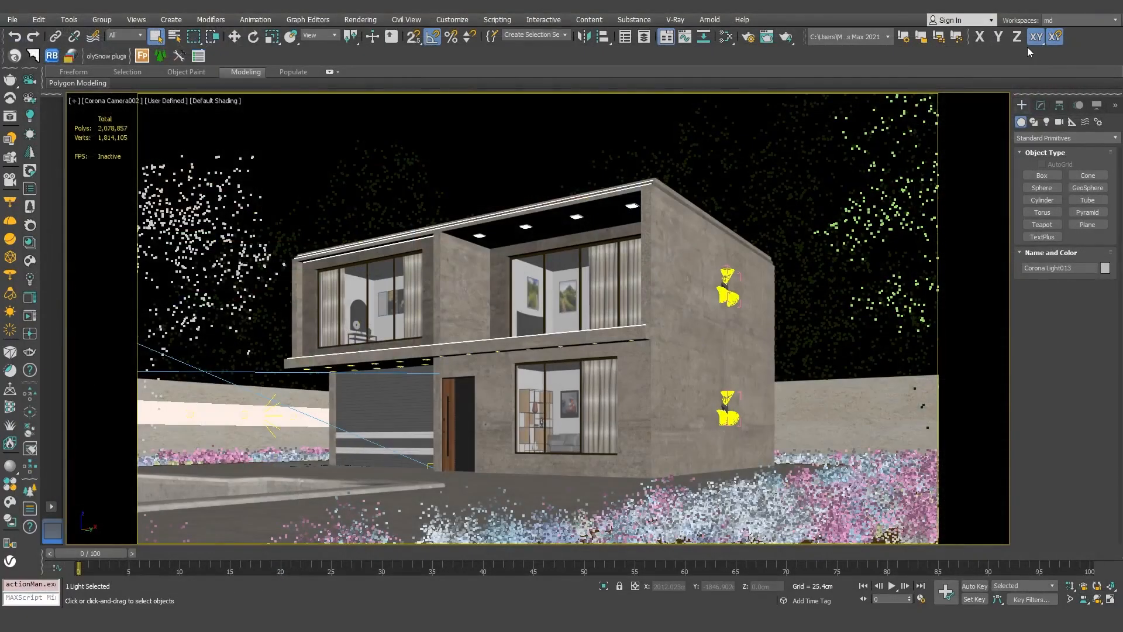
Delete the CShading_Caustics element from the render elements in the render setup
click(749, 39)
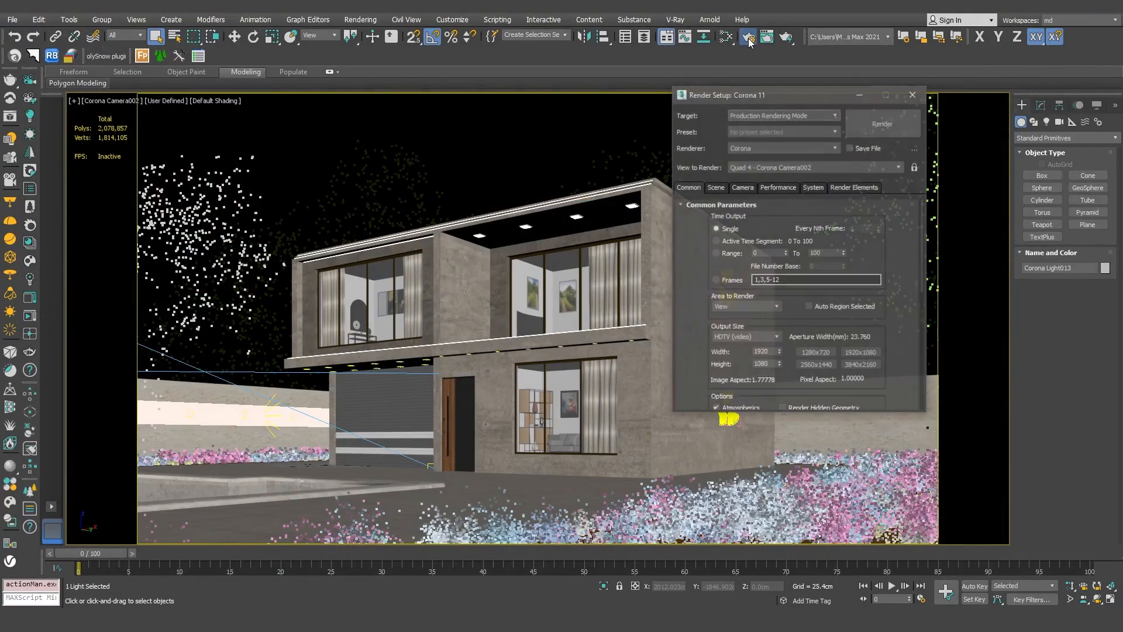
click(856, 188)
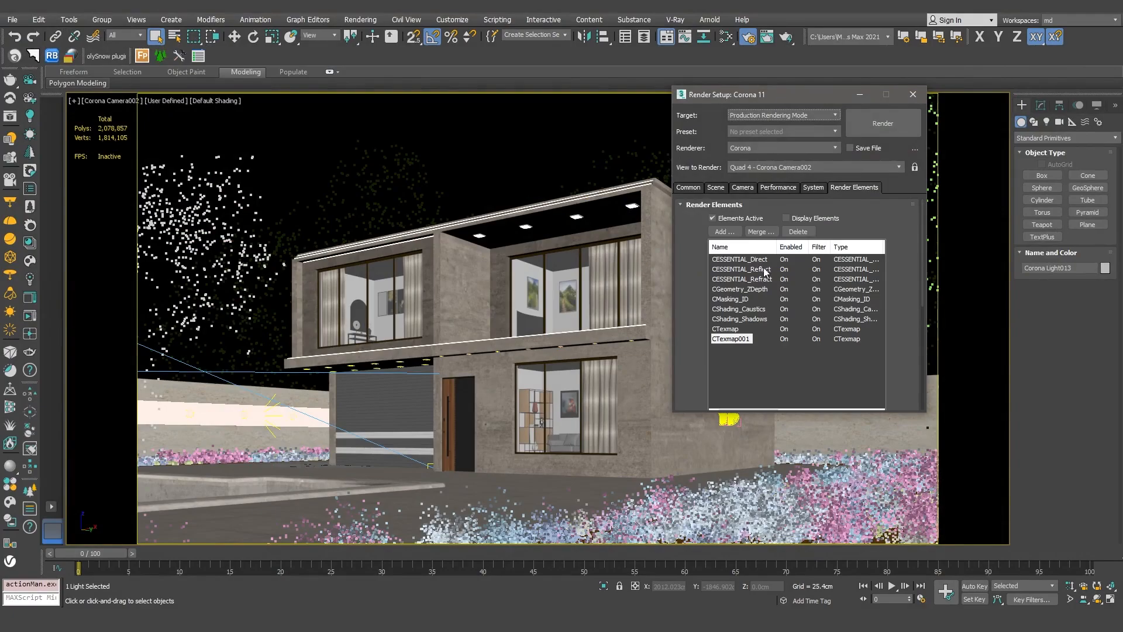
click(742, 309)
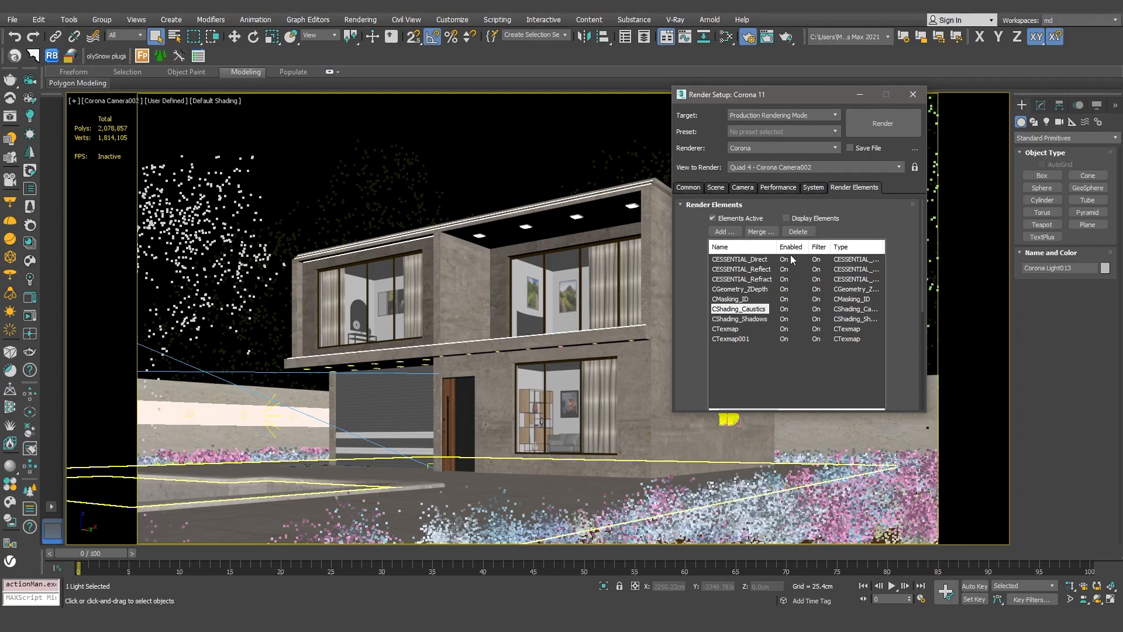
click(800, 231)
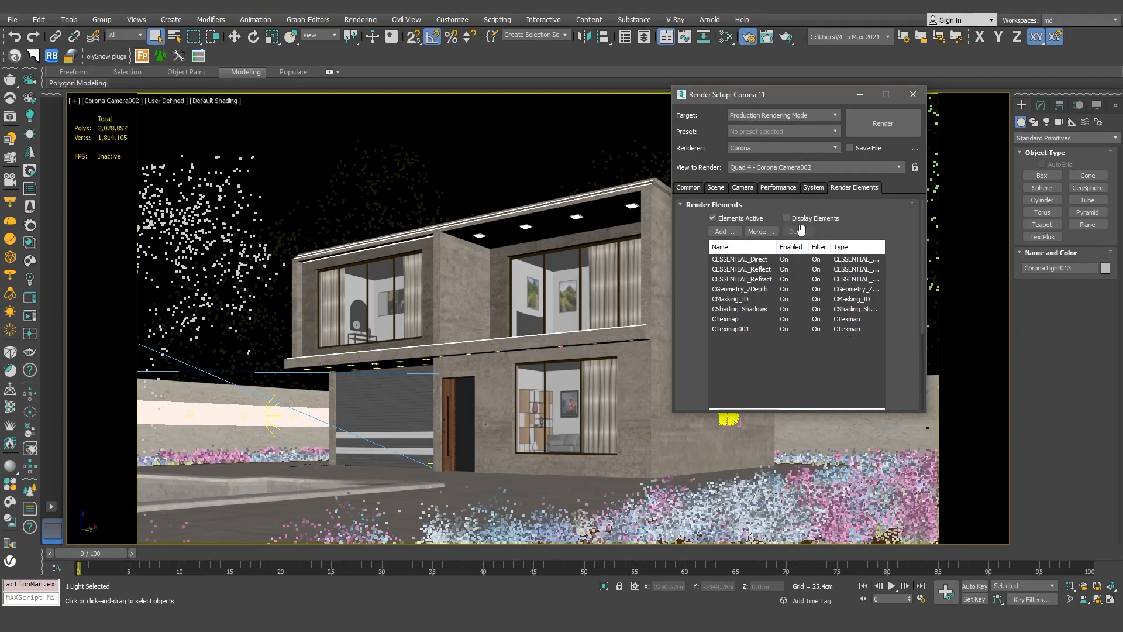
Check the system, performance, camera, scene and common render settings, and render the Corona Camera002 view
click(821, 191)
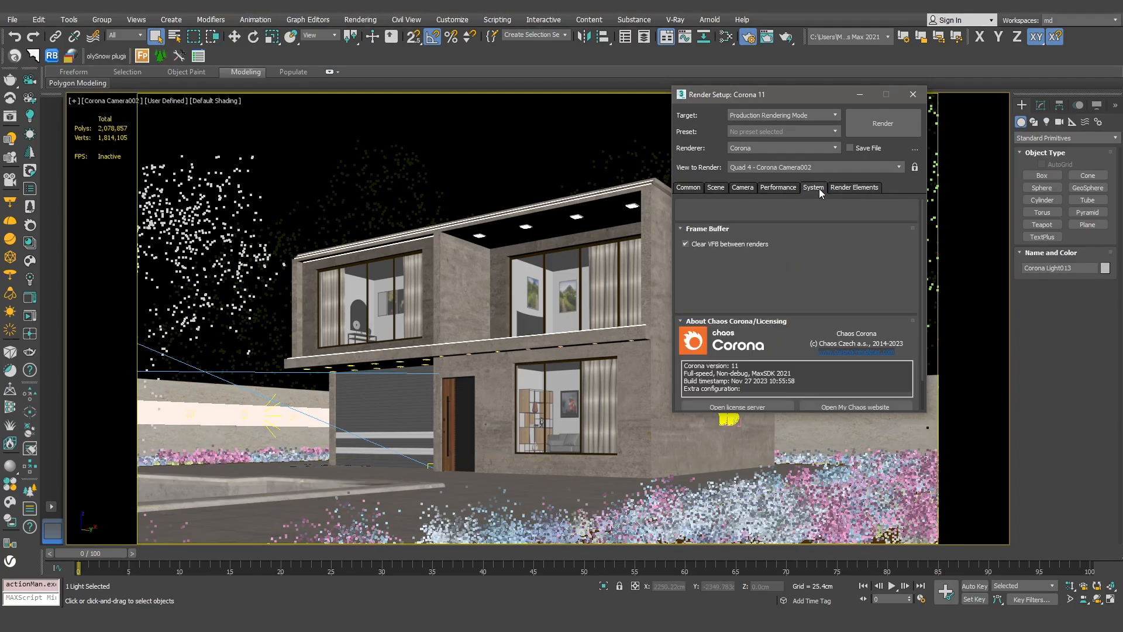
click(779, 188)
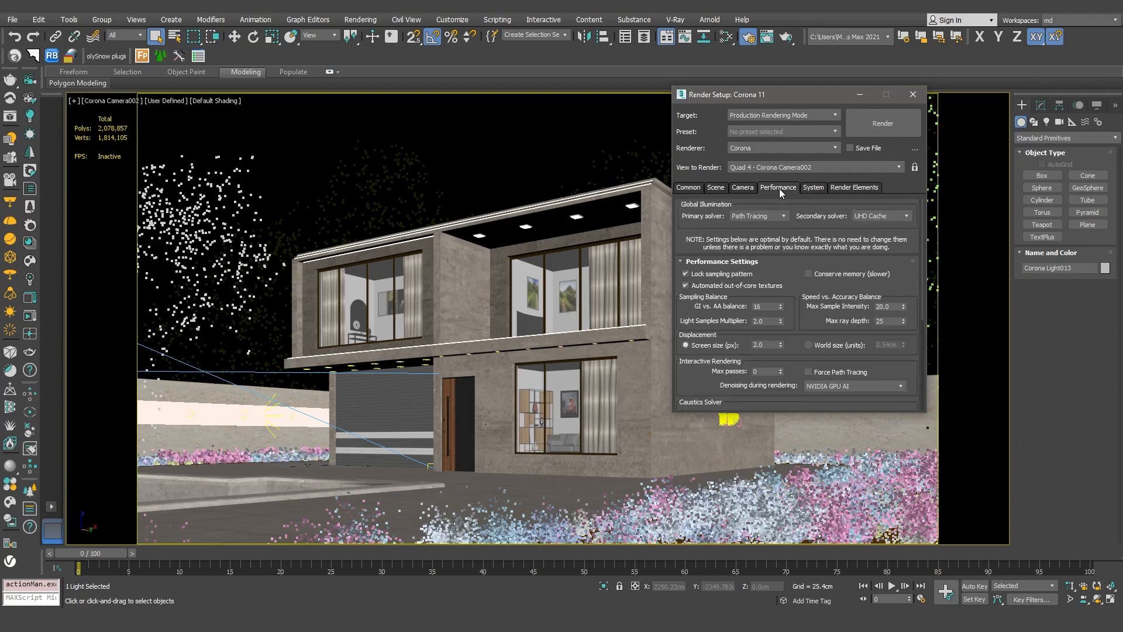
drag(929, 233, 929, 282)
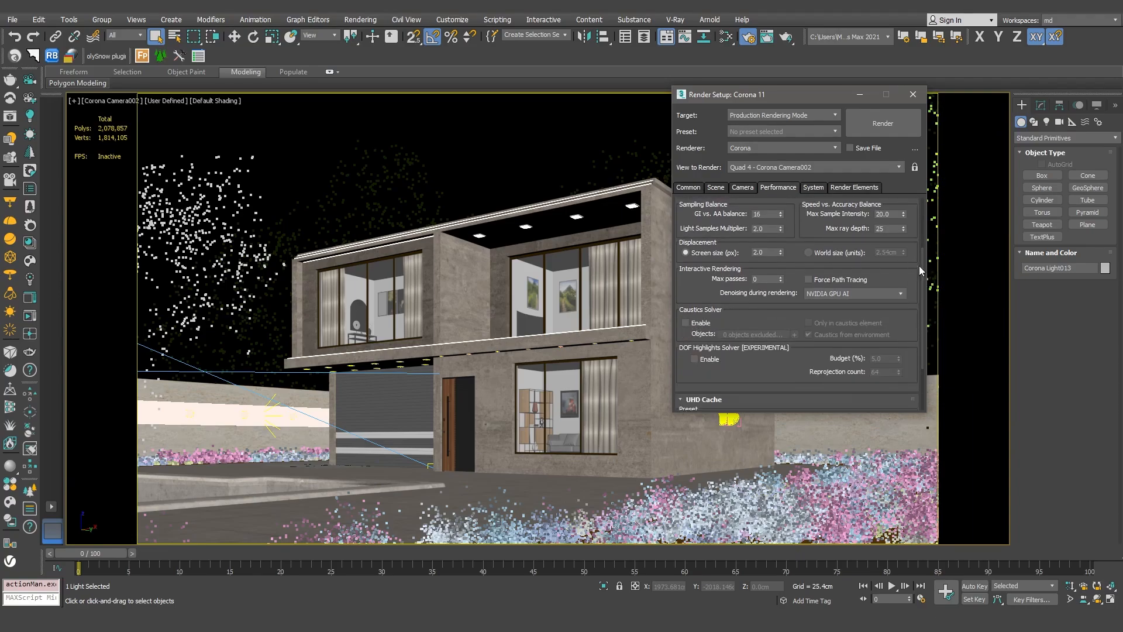
drag(921, 272, 919, 229)
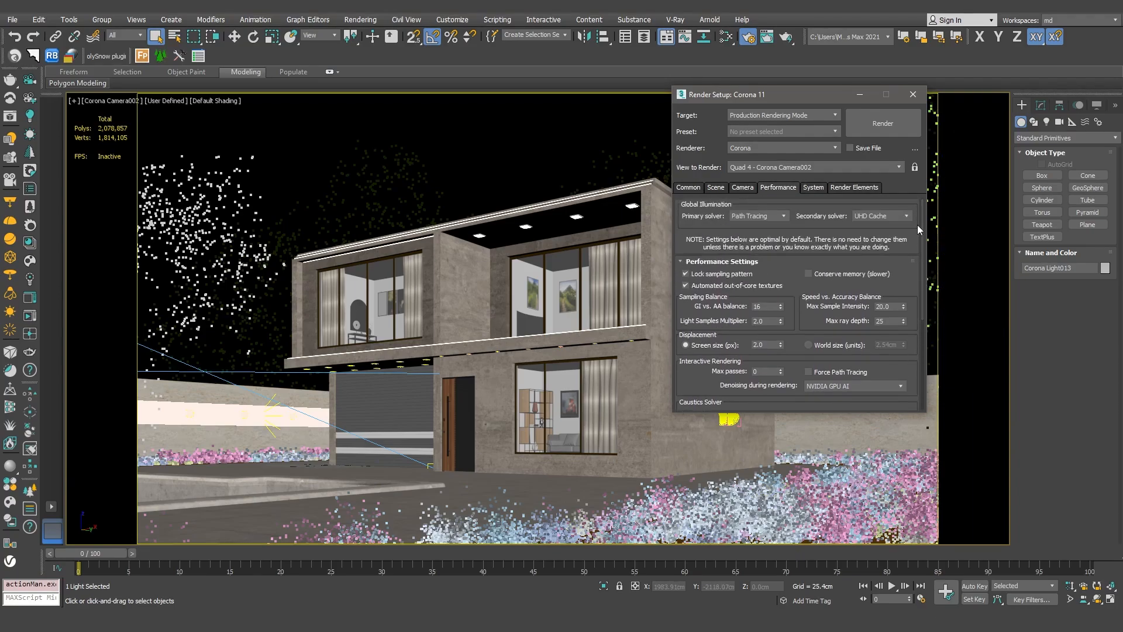
click(742, 187)
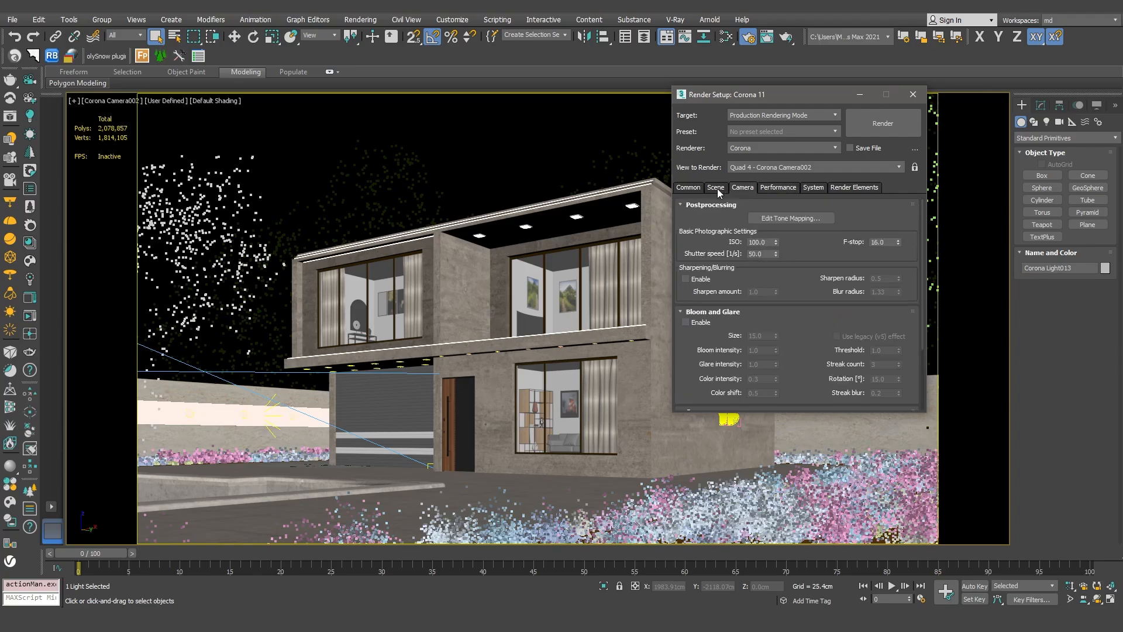
click(716, 188)
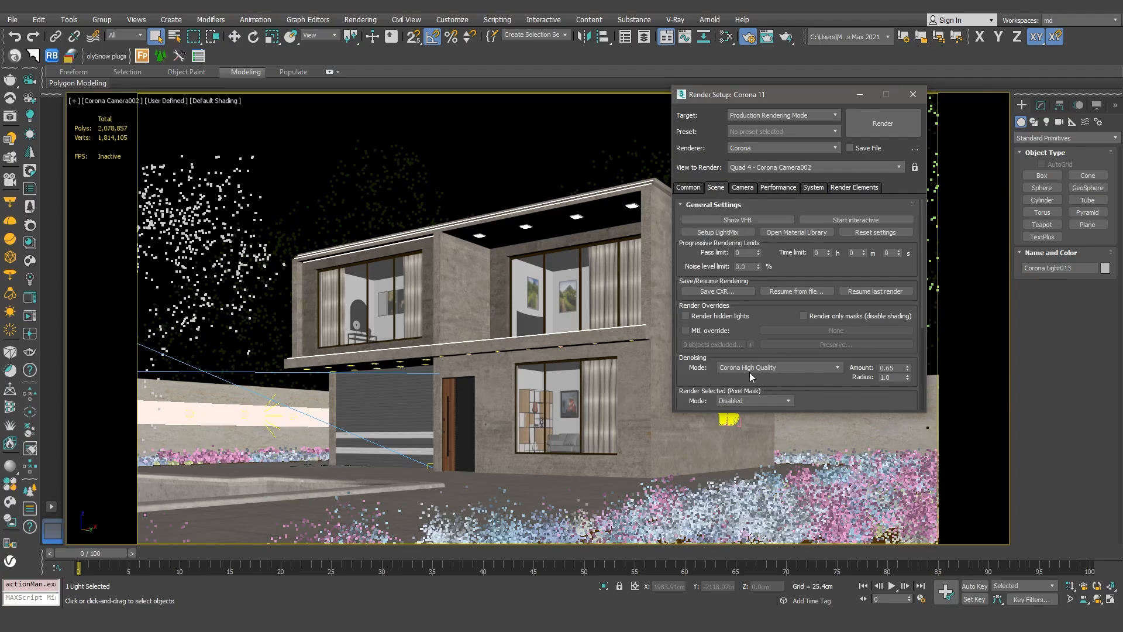
click(689, 188)
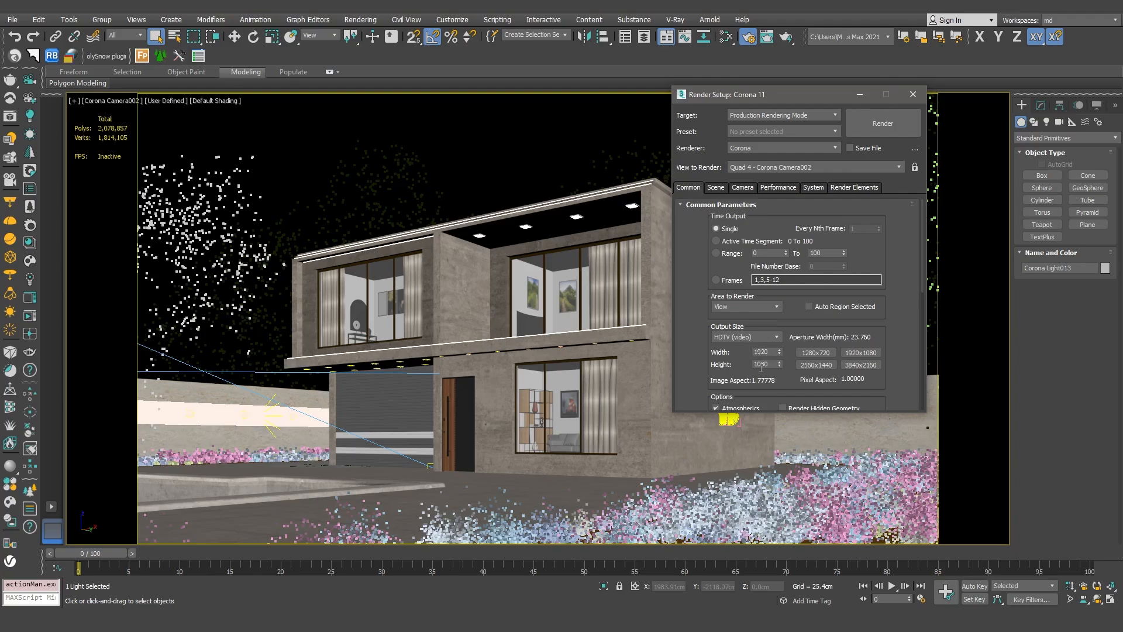
click(878, 128)
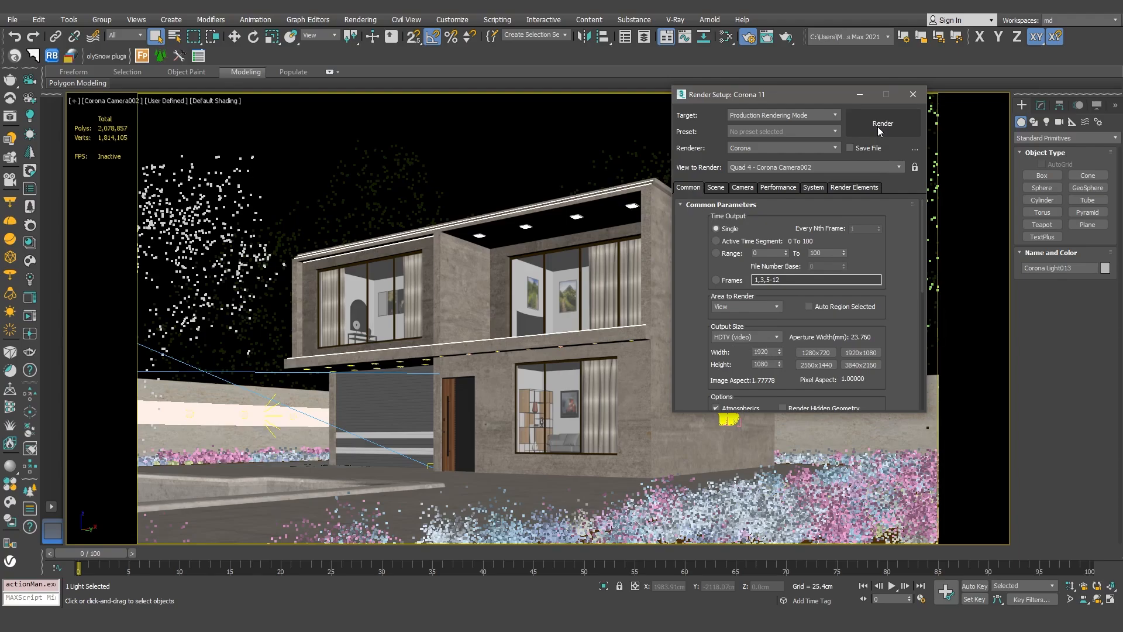
click(878, 127)
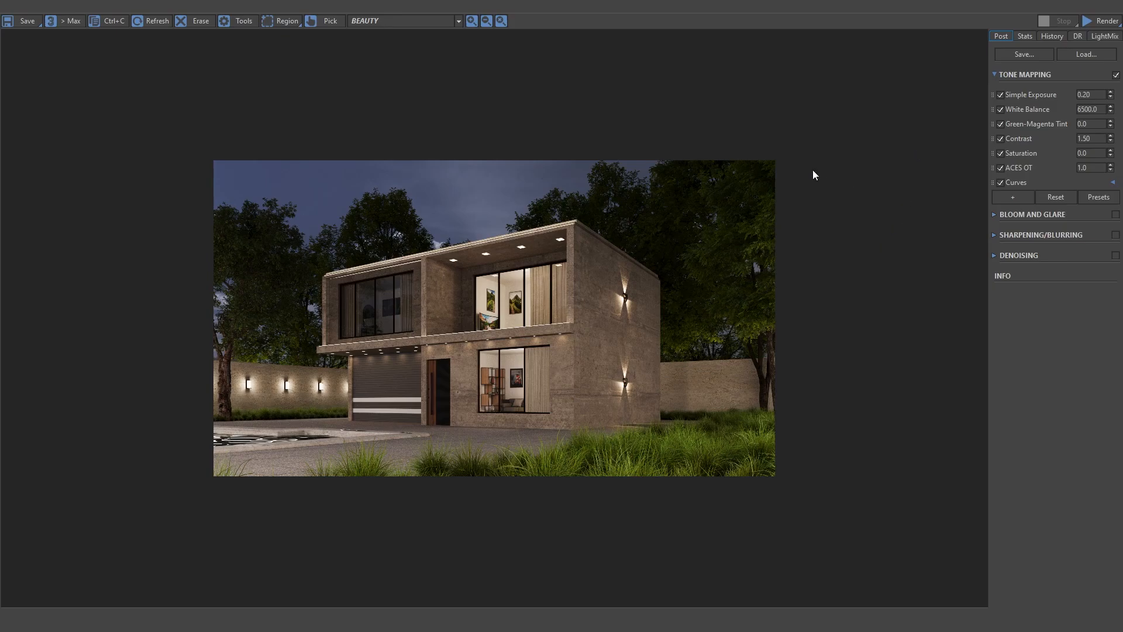
Set the simple exposure to 0.20 and fine-tune the two inner points of the tone mapping curve
mouse_move(1111, 96)
mouse_down()
mouse_move(1110, 41)
mouse_move(1116, 126)
mouse_move(1116, 111)
mouse_up()
double_click(1099, 94)
text(0.20)
key(Return)
click(1012, 184)
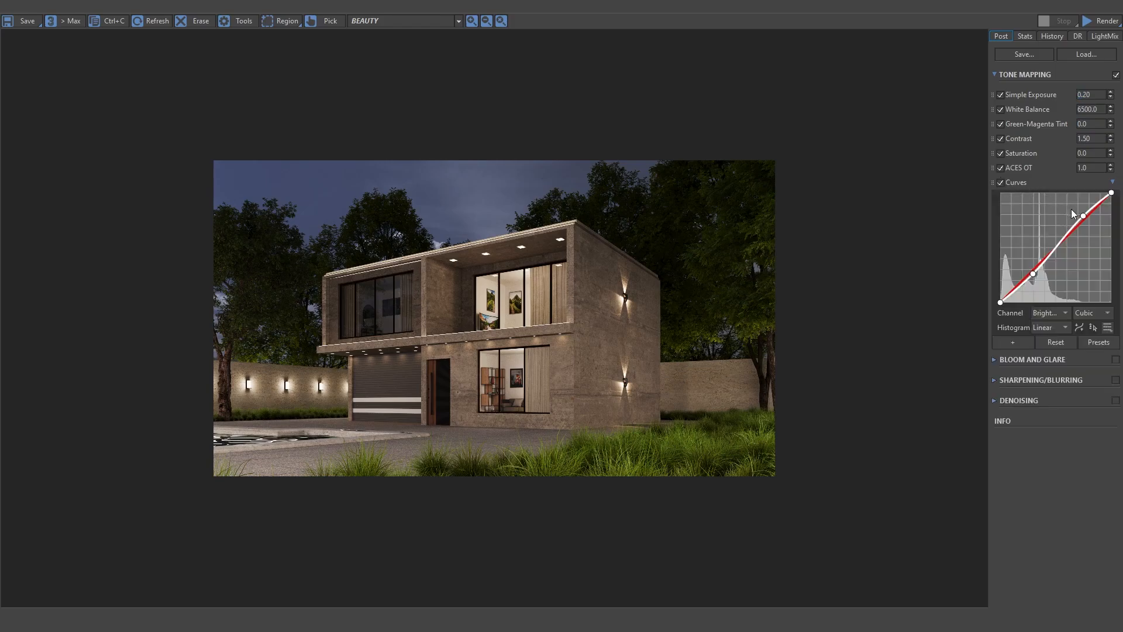
drag(1082, 216, 1084, 217)
drag(1033, 272, 1031, 274)
click(1113, 182)
Look through the rendered passes in the frame buffer up to the CESSENTIAL_Direct element
click(458, 21)
click(447, 45)
click(460, 21)
click(433, 55)
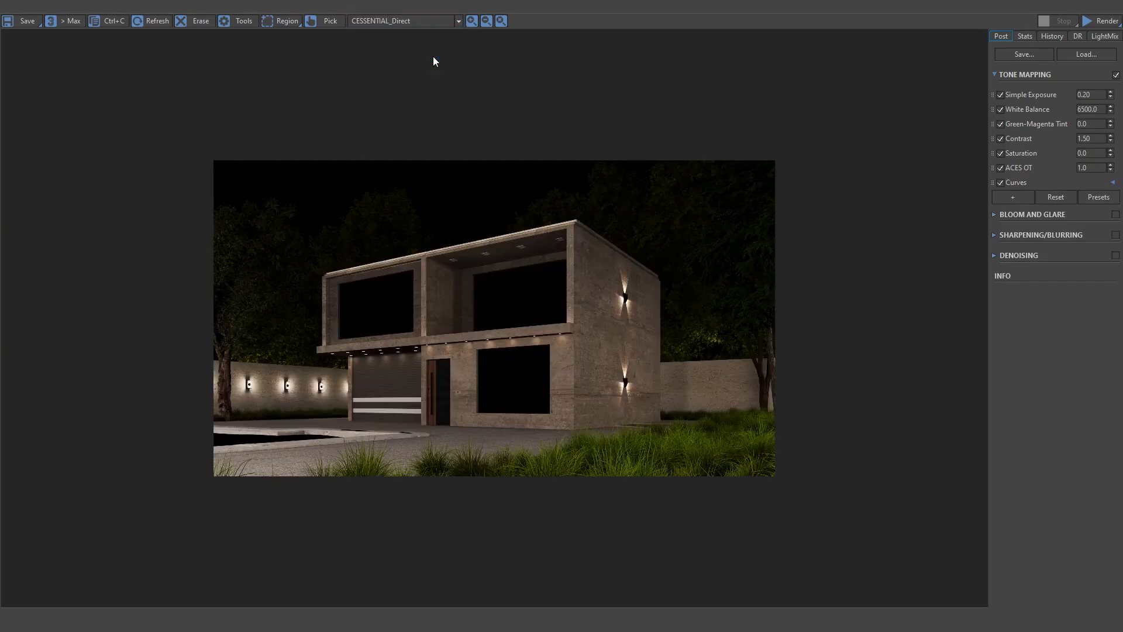
Look through the remaining render passes from CESSENTIAL_Reflect to CTexmap001 and open the frame buffer's save options
click(450, 21)
click(434, 66)
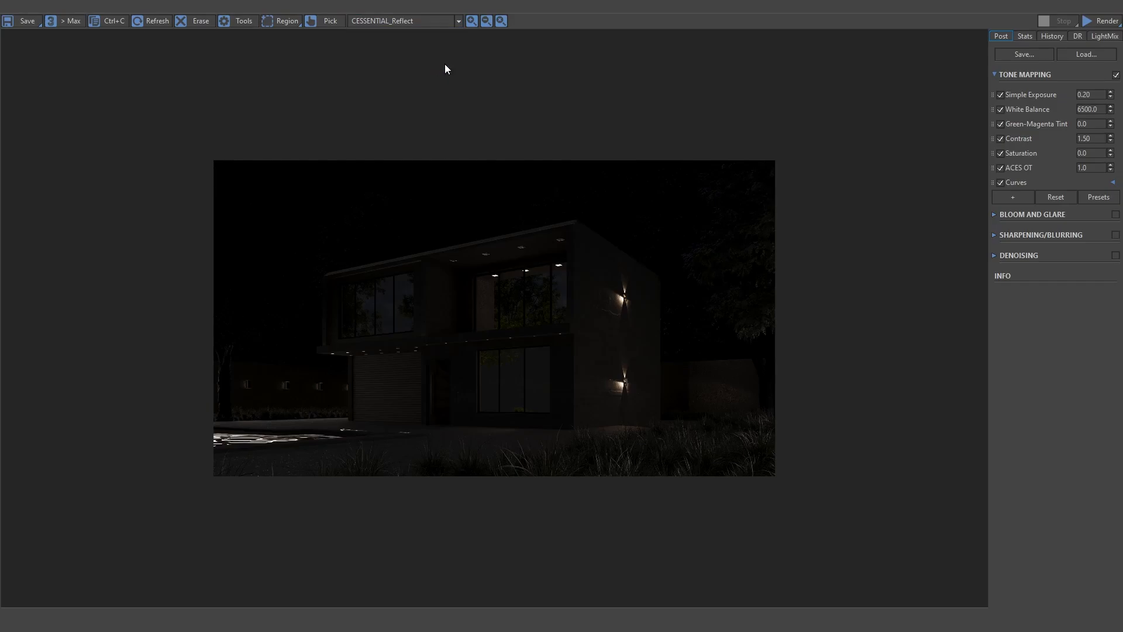
click(460, 21)
click(415, 76)
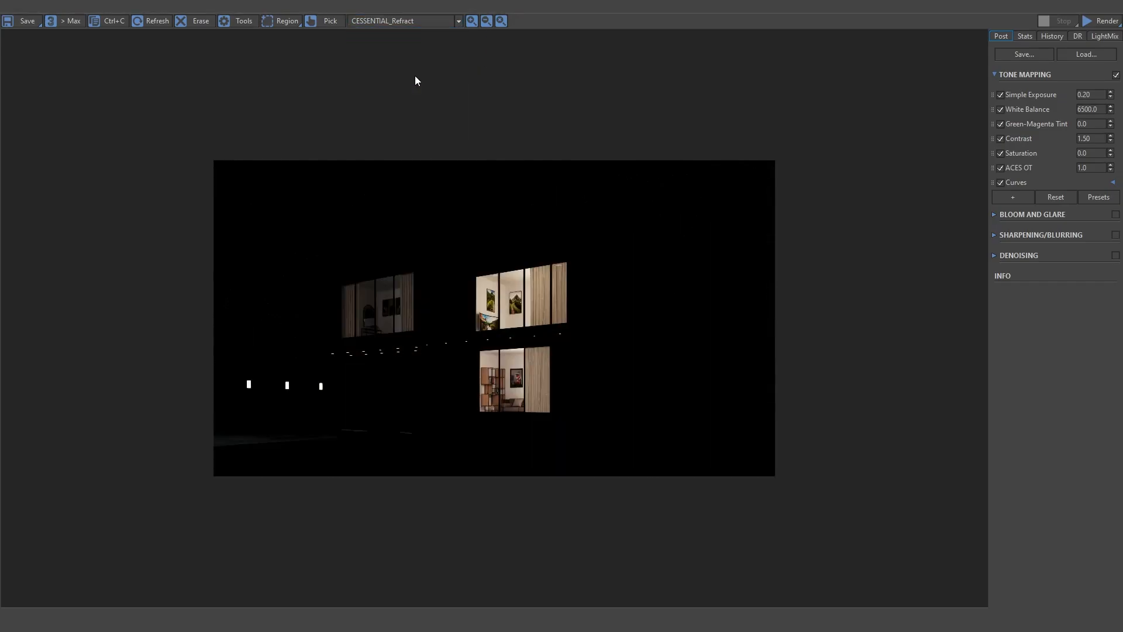
click(459, 20)
click(426, 83)
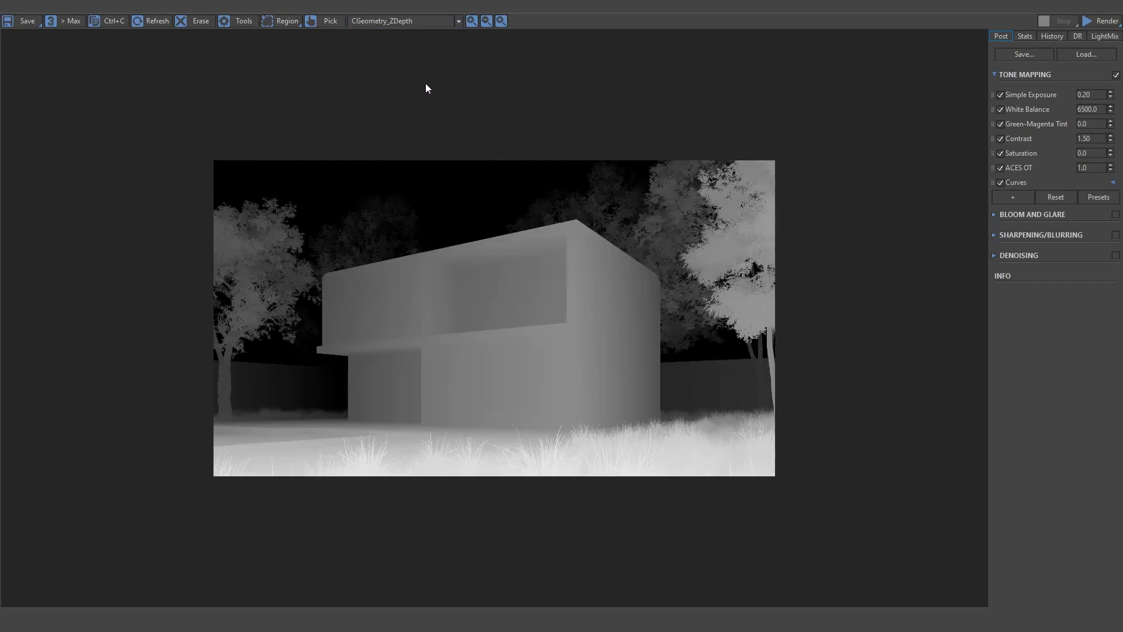
click(459, 23)
click(410, 93)
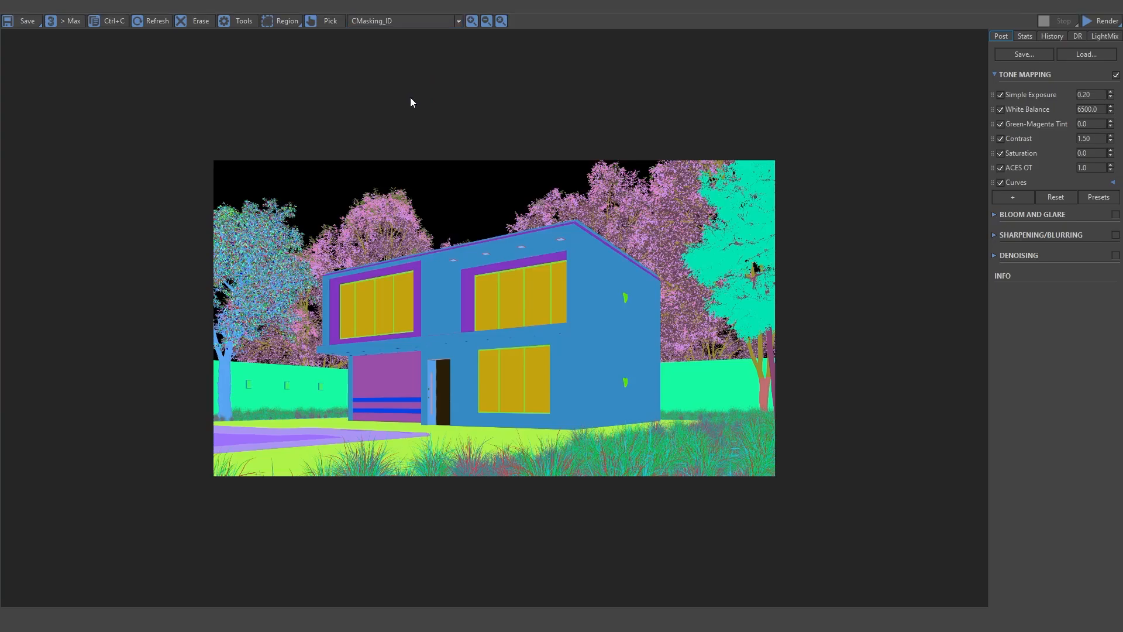
click(460, 21)
click(414, 103)
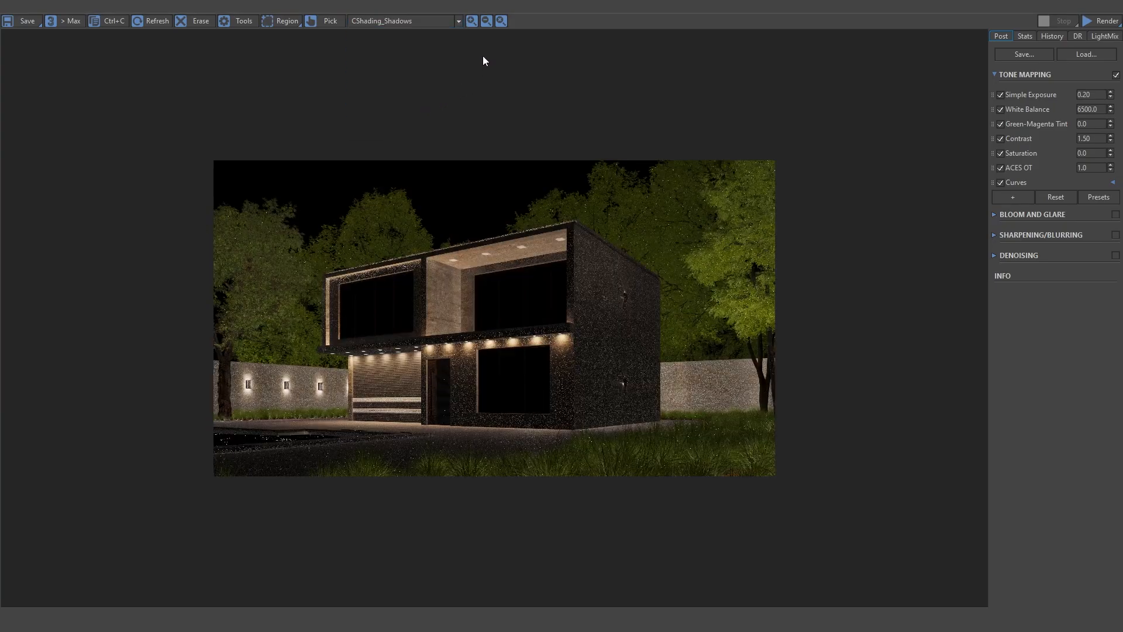
click(460, 21)
click(422, 119)
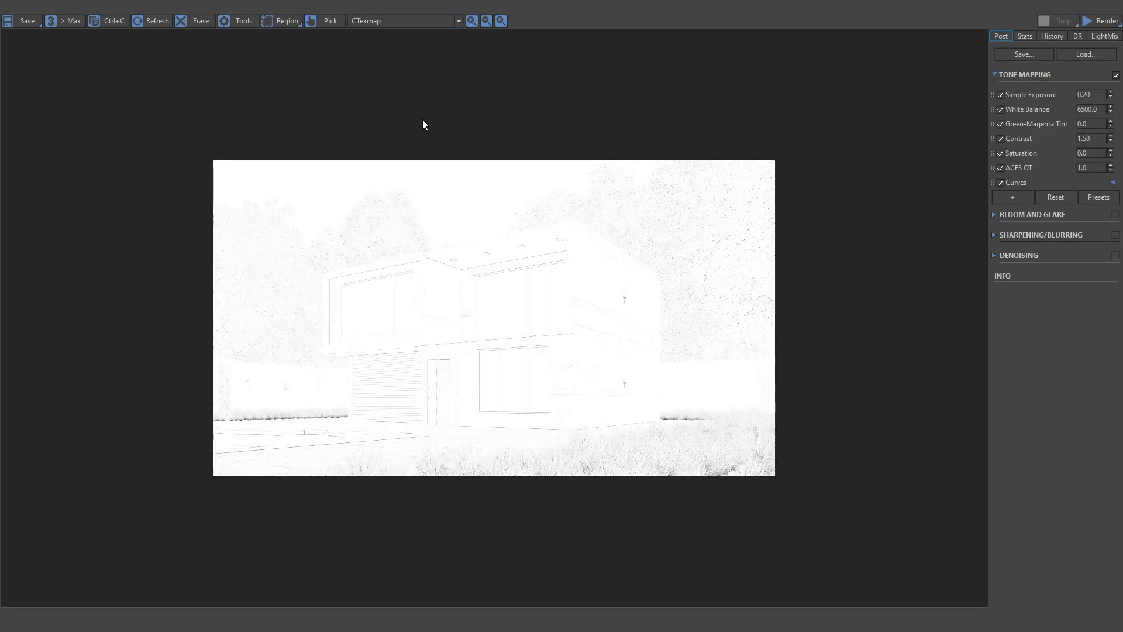
click(460, 21)
click(417, 131)
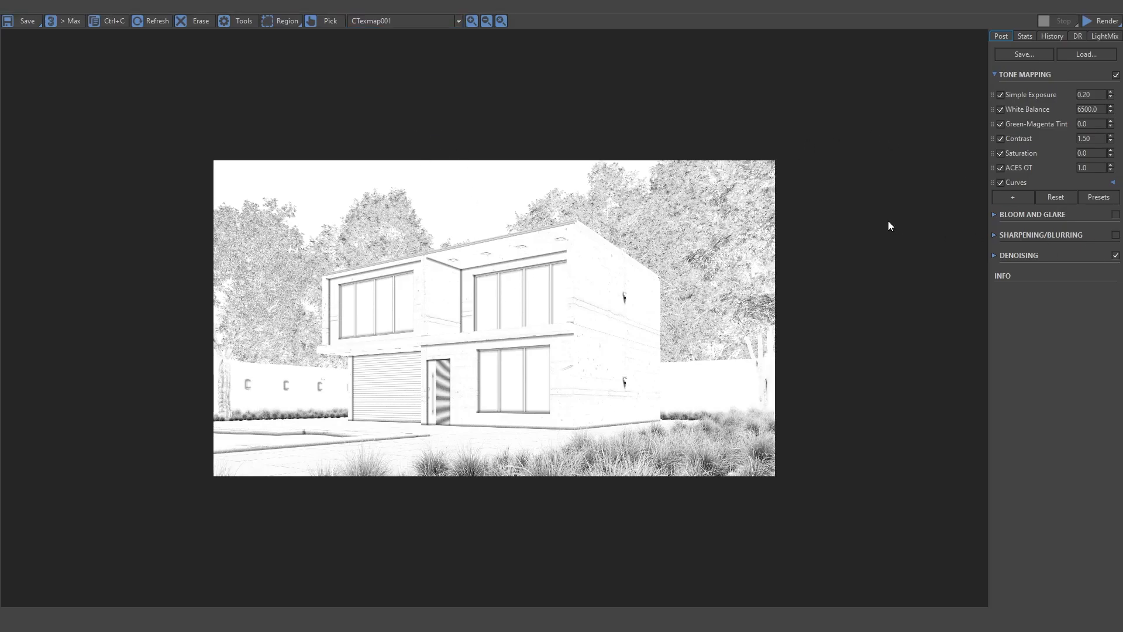
drag(23, 22, 26, 37)
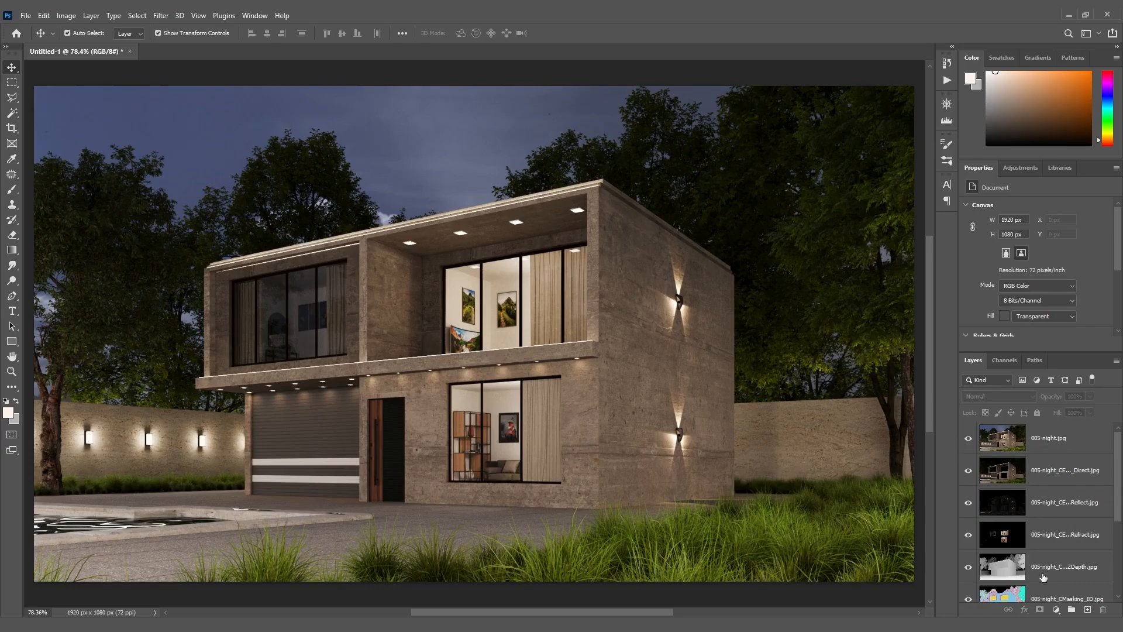
Duplicate the 005-night.jpg layer in Photoshop and send the copy to the bottom of the layer stack
click(1056, 446)
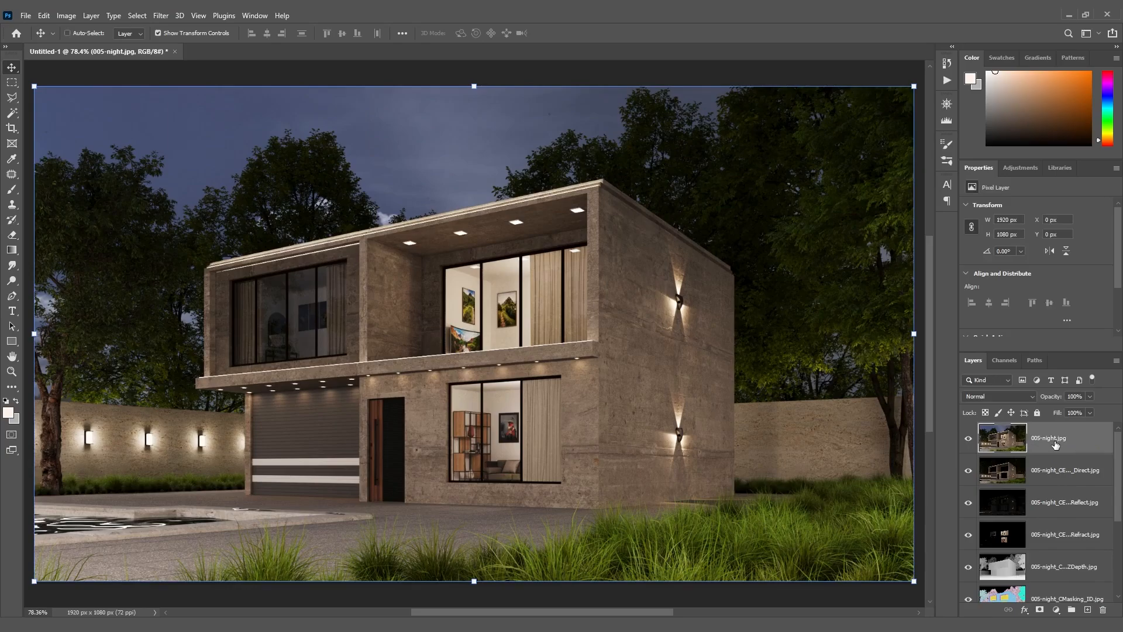
key(ctrl+j)
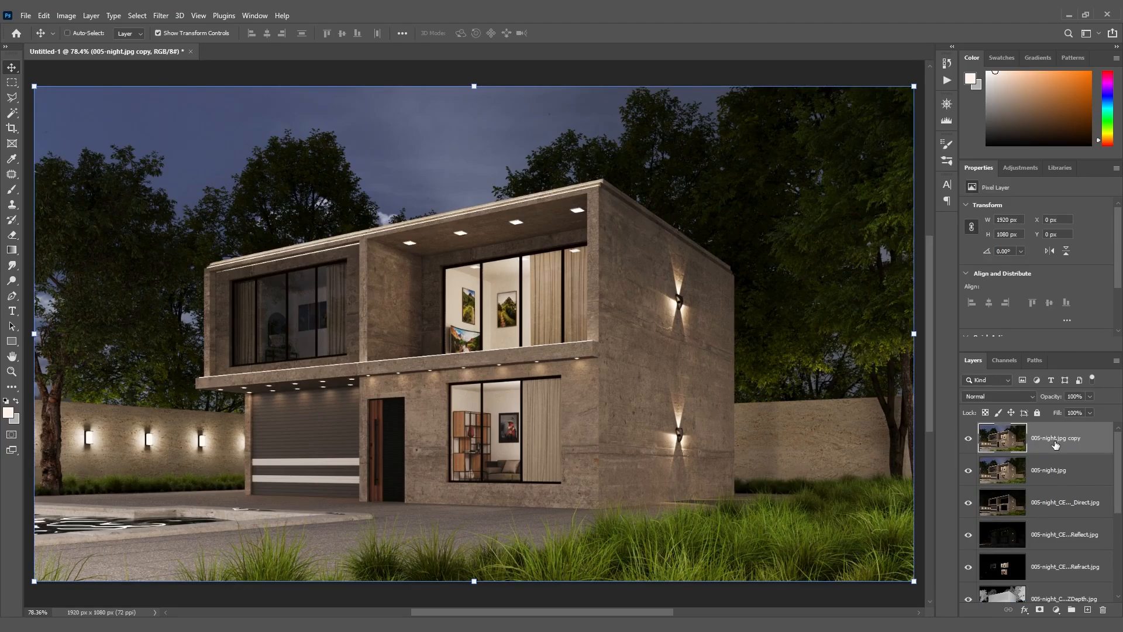
key(ctrl+shift+bracketleft)
Hide the original 005-night.jpg layer and every pass layer, leaving only the duplicated base layer visible
drag(1118, 542, 1122, 426)
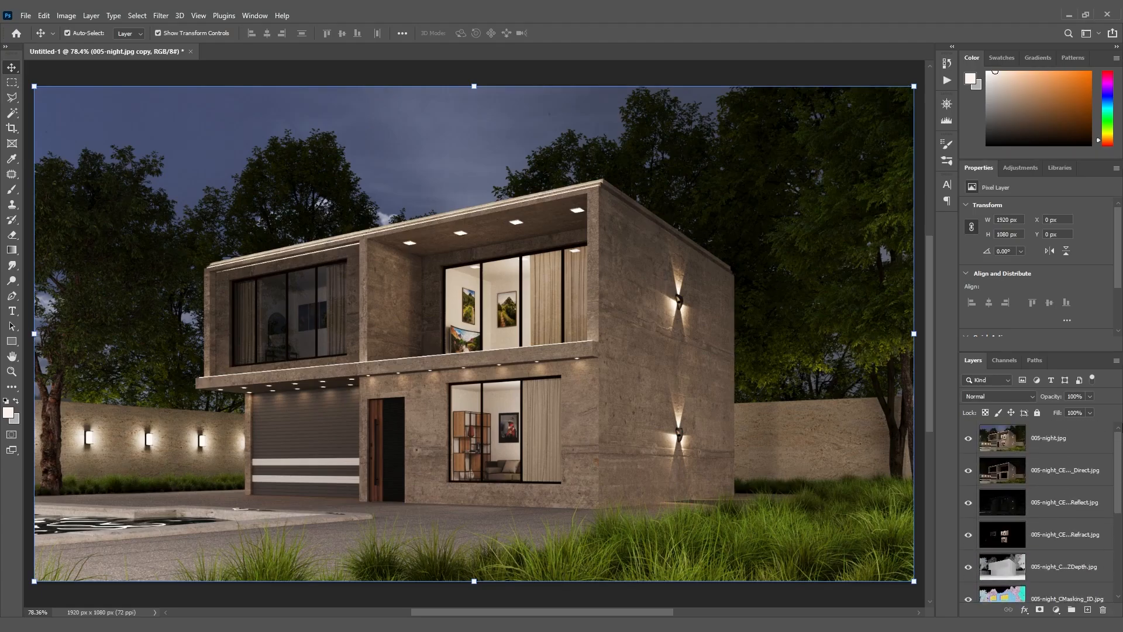
click(968, 439)
click(968, 470)
click(968, 502)
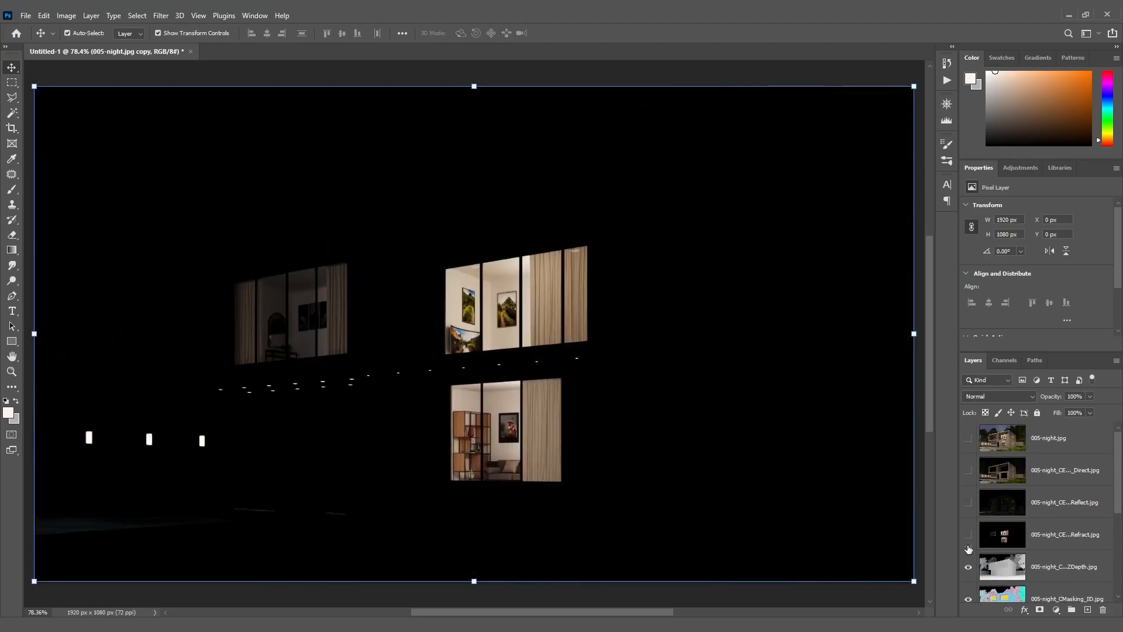
click(968, 535)
click(968, 567)
scroll(968, 468, down, 3)
click(968, 450)
click(968, 482)
click(968, 515)
click(968, 547)
click(968, 579)
Reorder the layers so CTexmap001 sits directly above the base copy, with CTexmap over it and the alpha layer above both
scroll(1120, 538, down, 1)
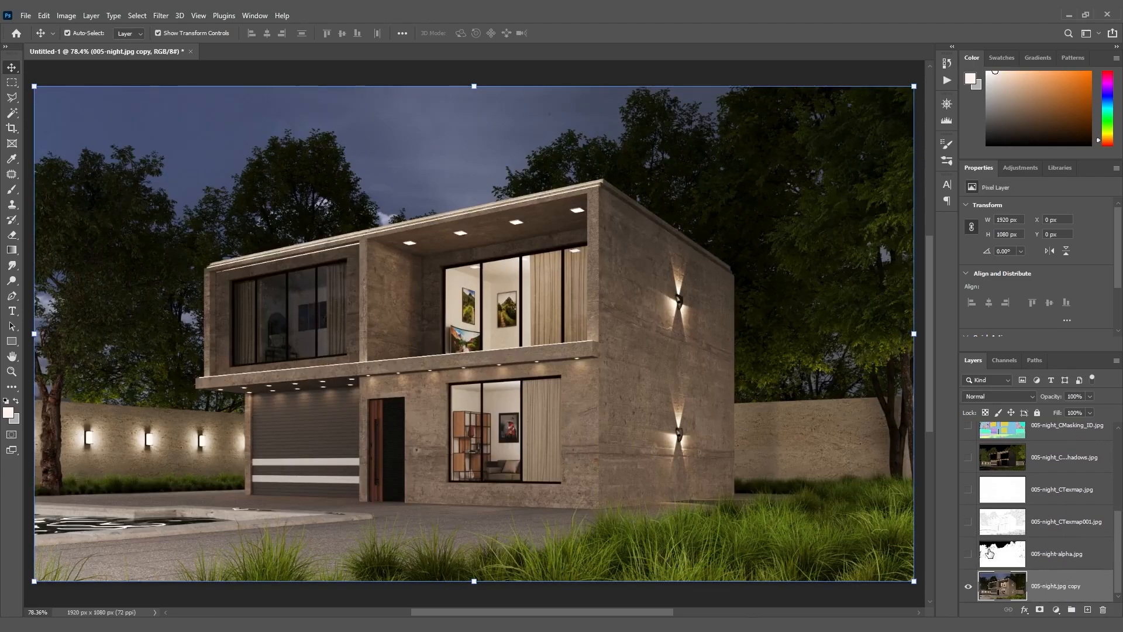
drag(1052, 532, 1049, 572)
drag(1053, 494, 1049, 543)
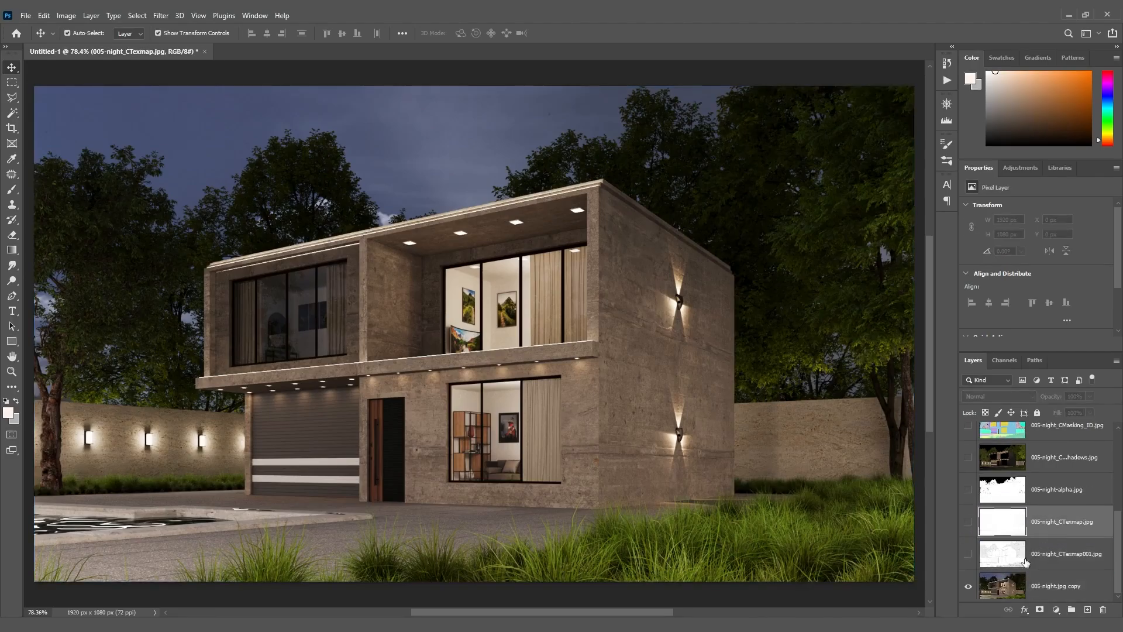
Show the CTexmap001 layer and set its blend mode to Multiply
click(968, 556)
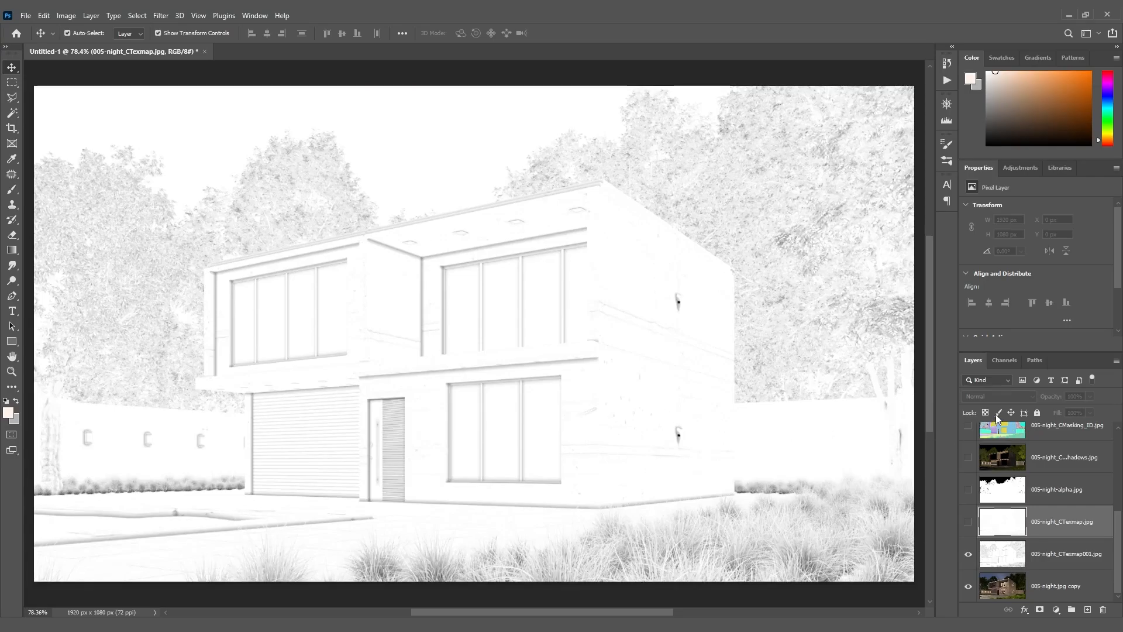
click(1047, 553)
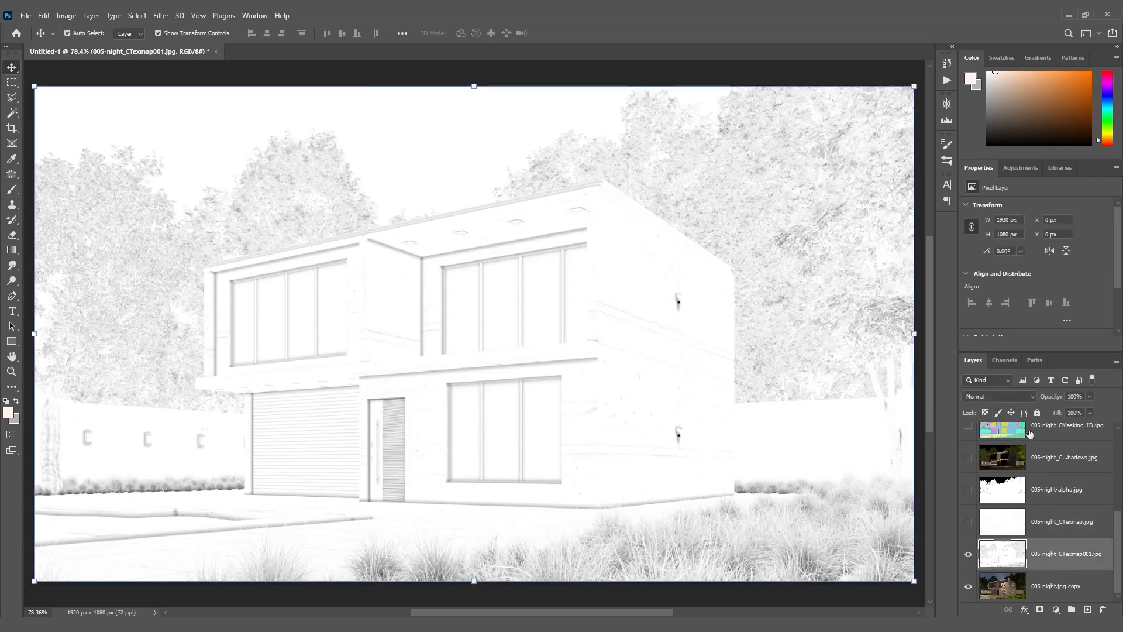
click(1015, 392)
click(998, 370)
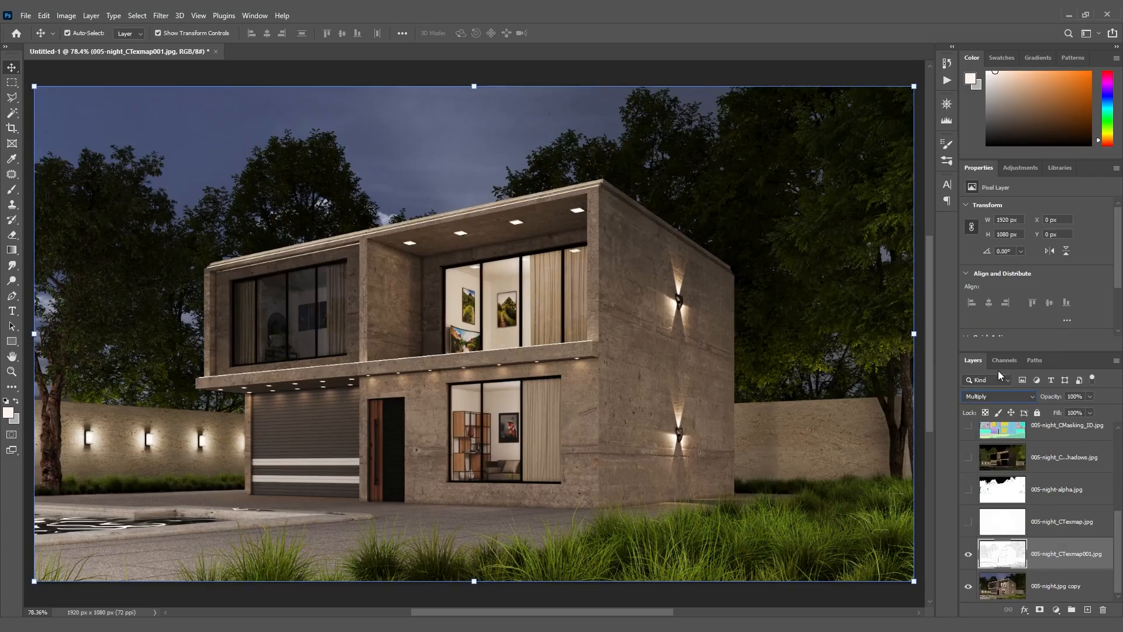
Compare the image with and without the CTexmap001 layer
click(967, 555)
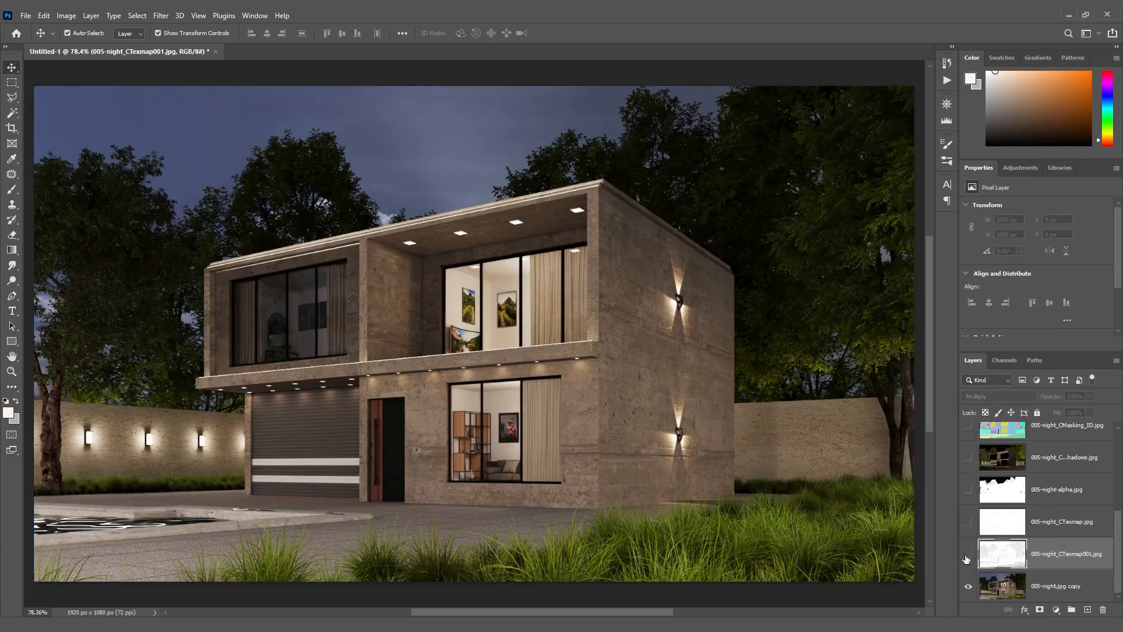
click(967, 556)
click(967, 555)
click(968, 555)
click(969, 557)
click(969, 557)
click(969, 557)
click(969, 557)
click(970, 557)
click(970, 557)
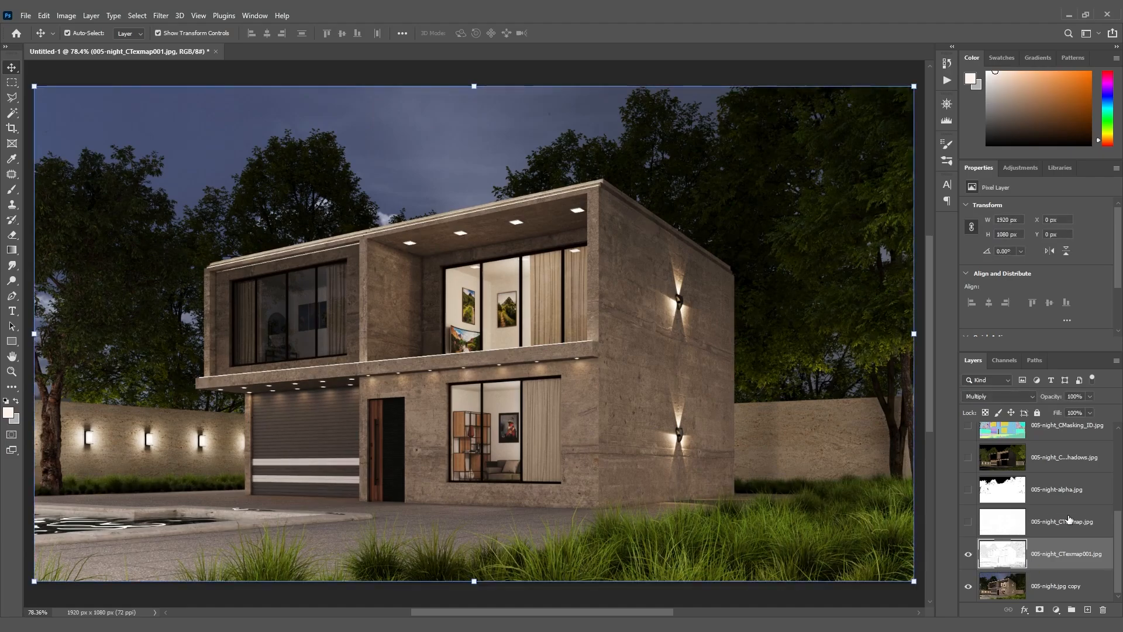
Show the CTexmap layer and set its blend mode to Multiply
click(1070, 519)
click(968, 522)
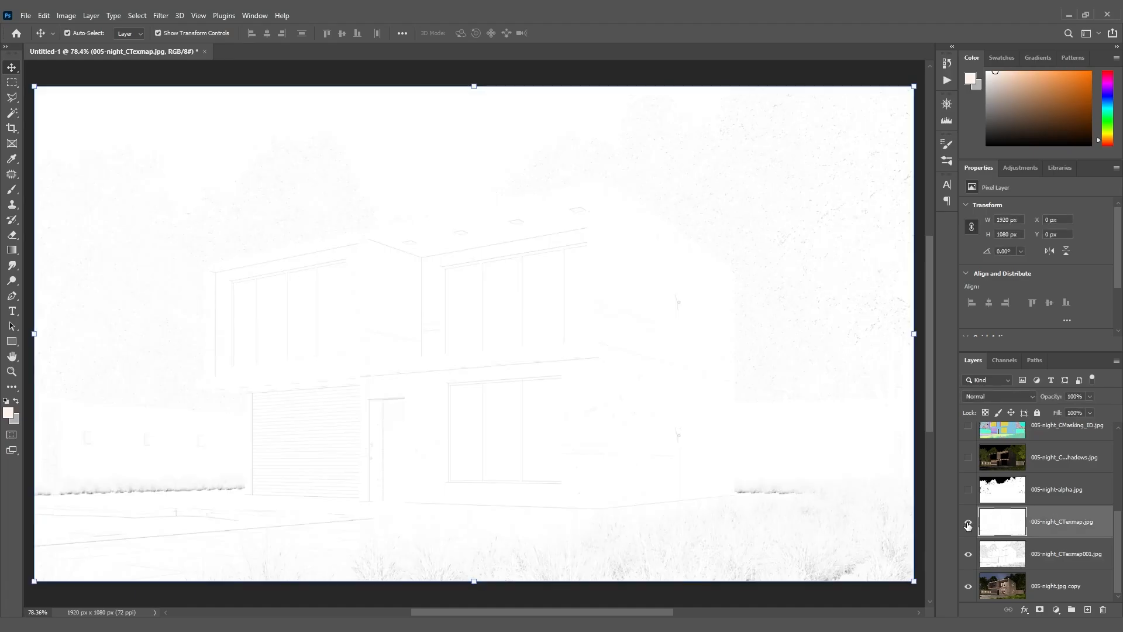
click(968, 527)
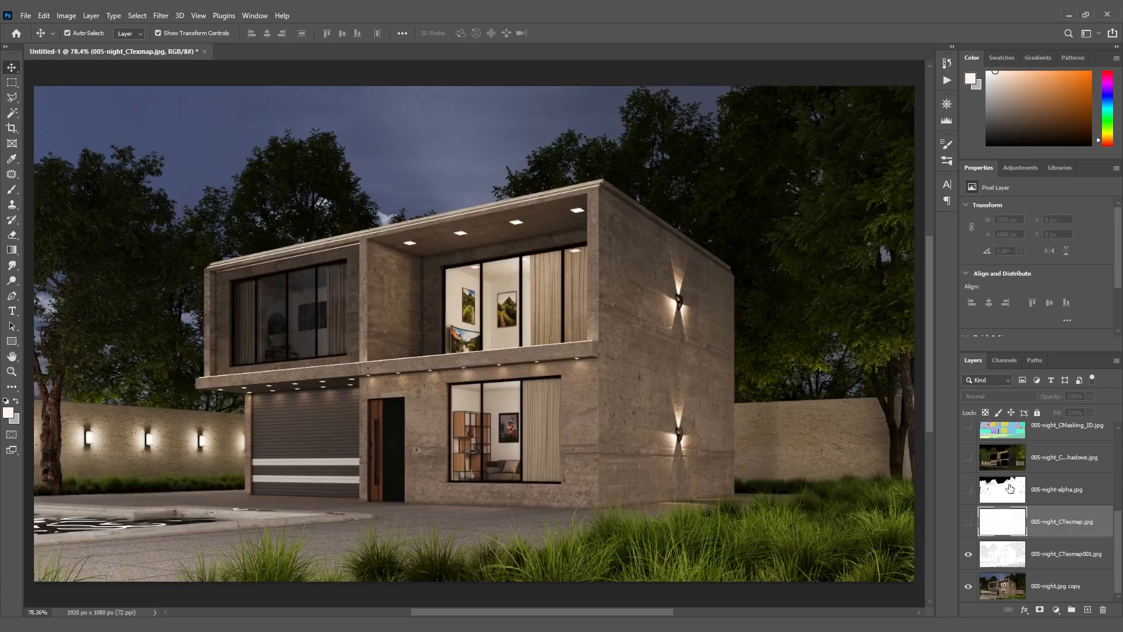
click(969, 526)
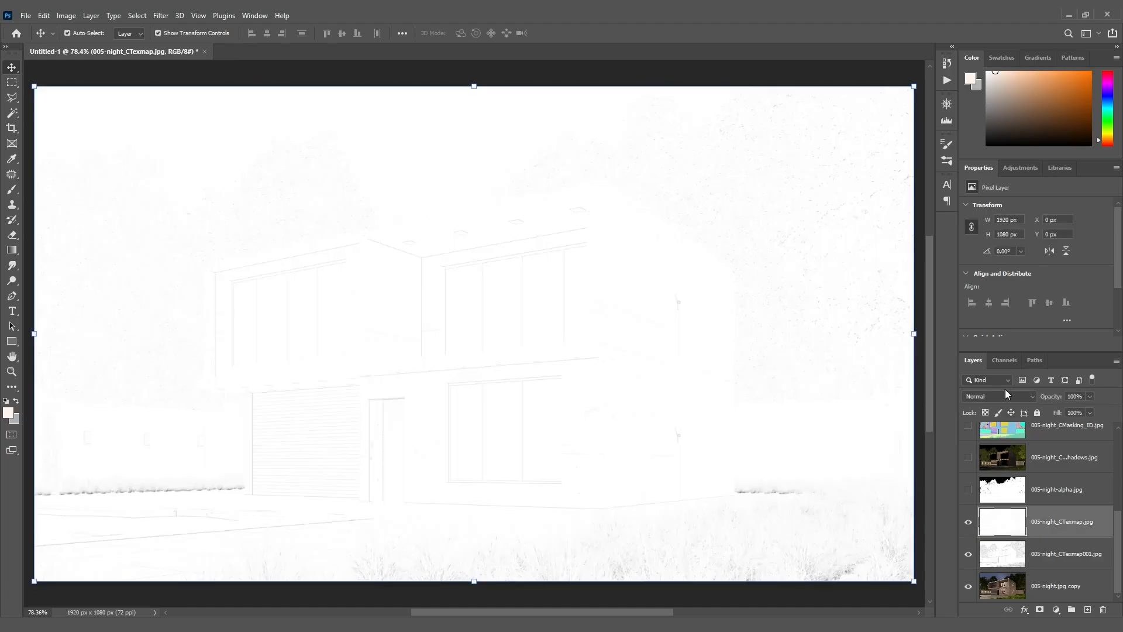
click(1003, 396)
click(994, 381)
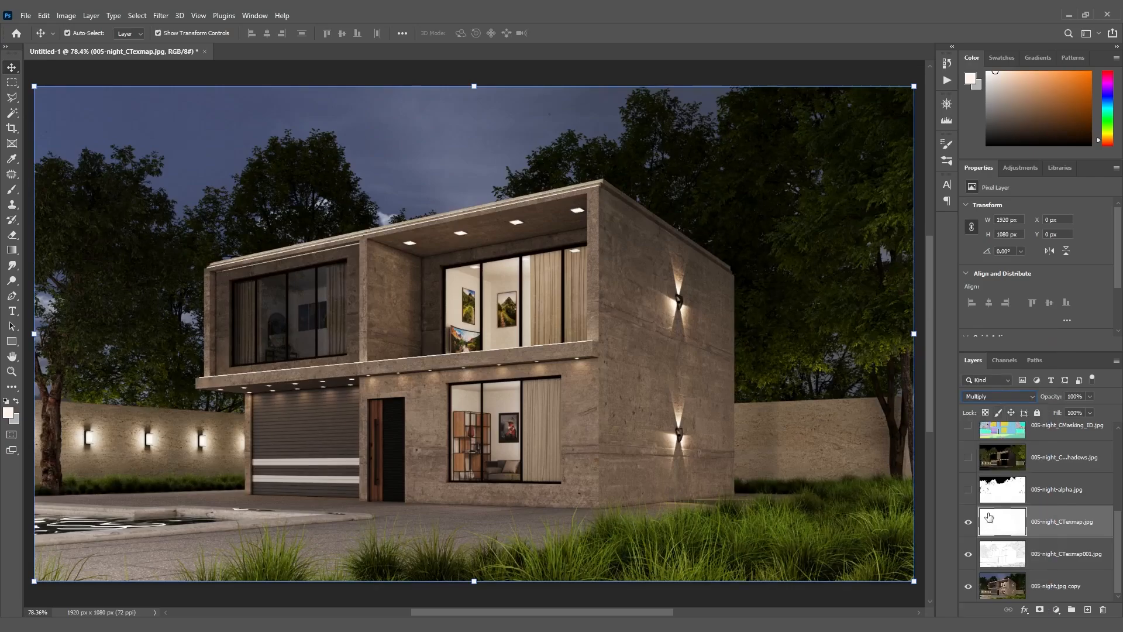
Compare the image with and without the CTexmap layer, and move the CTexmap001 layer above it
click(968, 524)
click(969, 524)
click(969, 523)
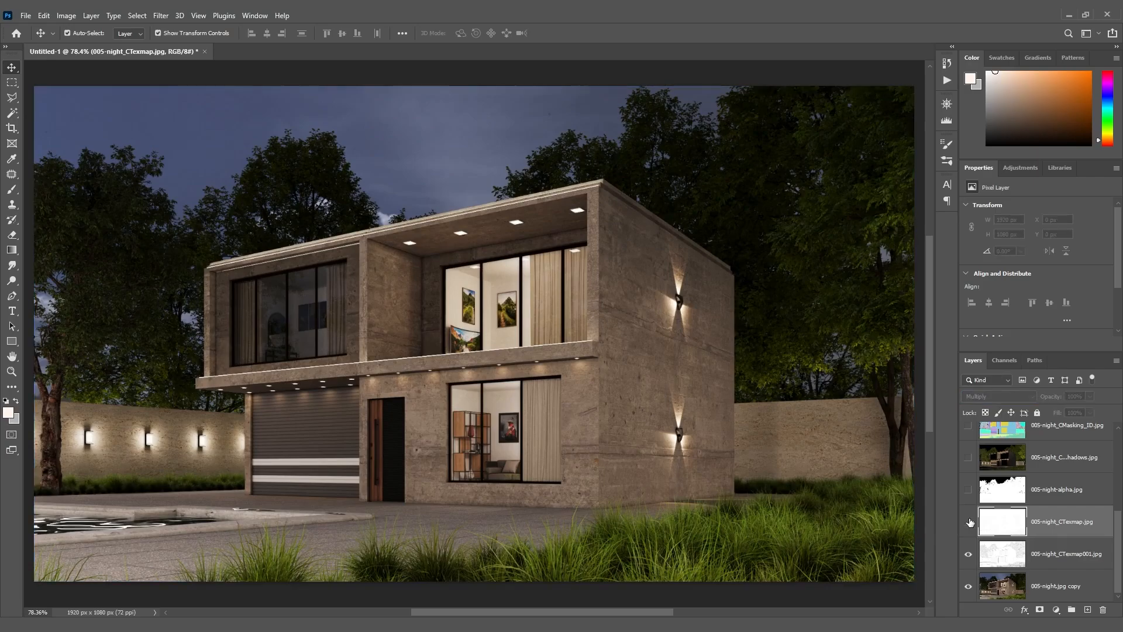
click(968, 523)
drag(1003, 557, 1019, 523)
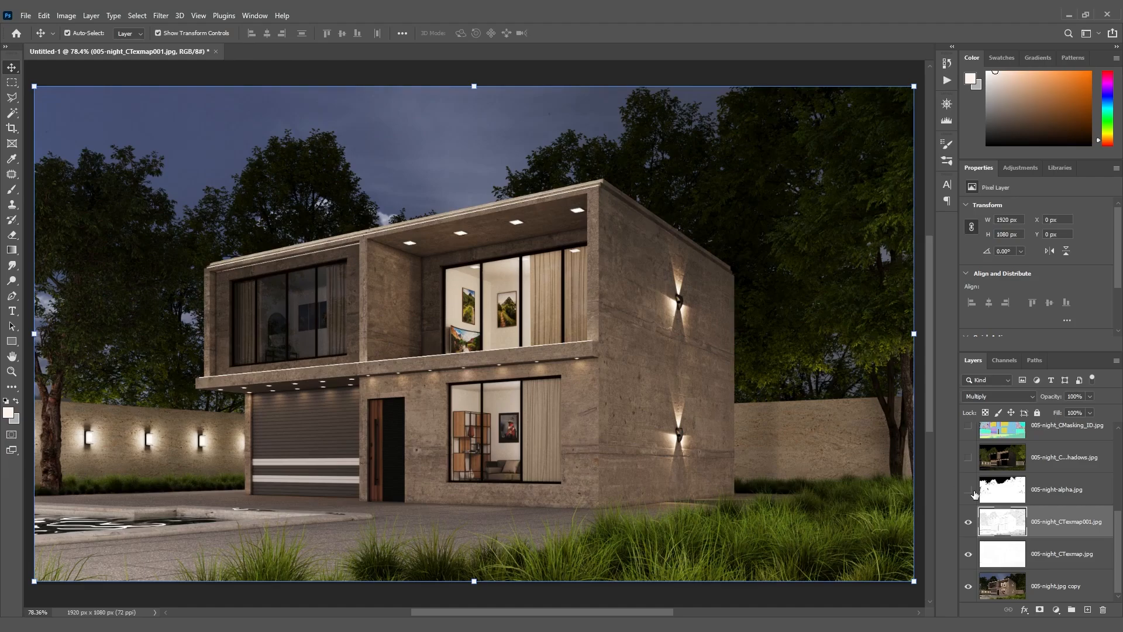
Show the CShading_Shadows layer, blend it with Lighten and set its opacity to 20%
click(989, 460)
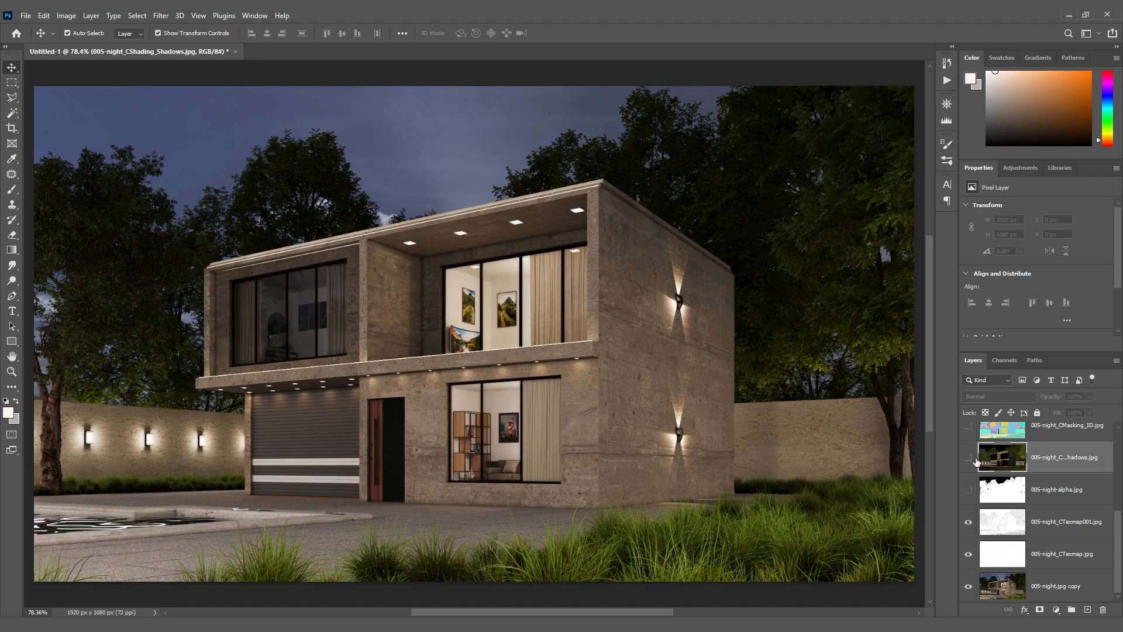
click(969, 458)
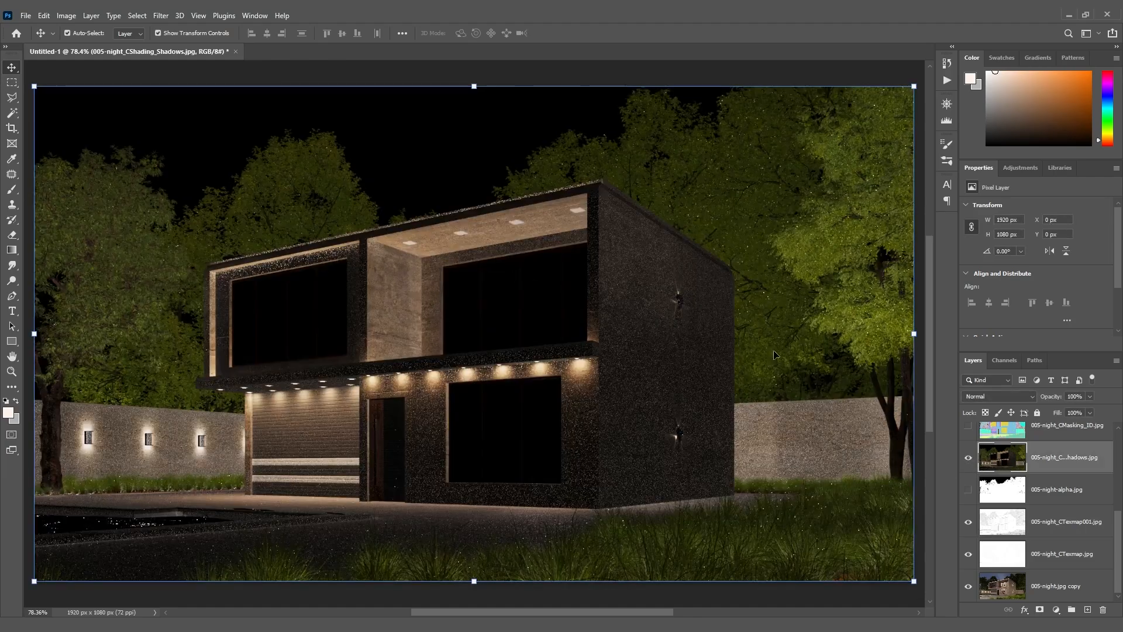
click(1011, 400)
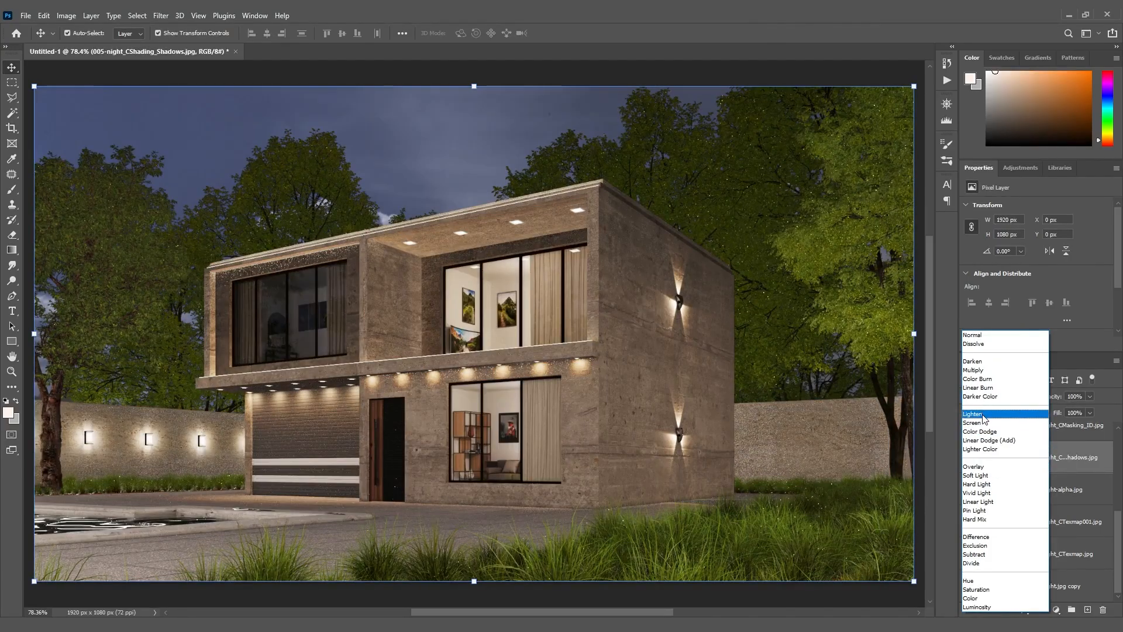
click(984, 416)
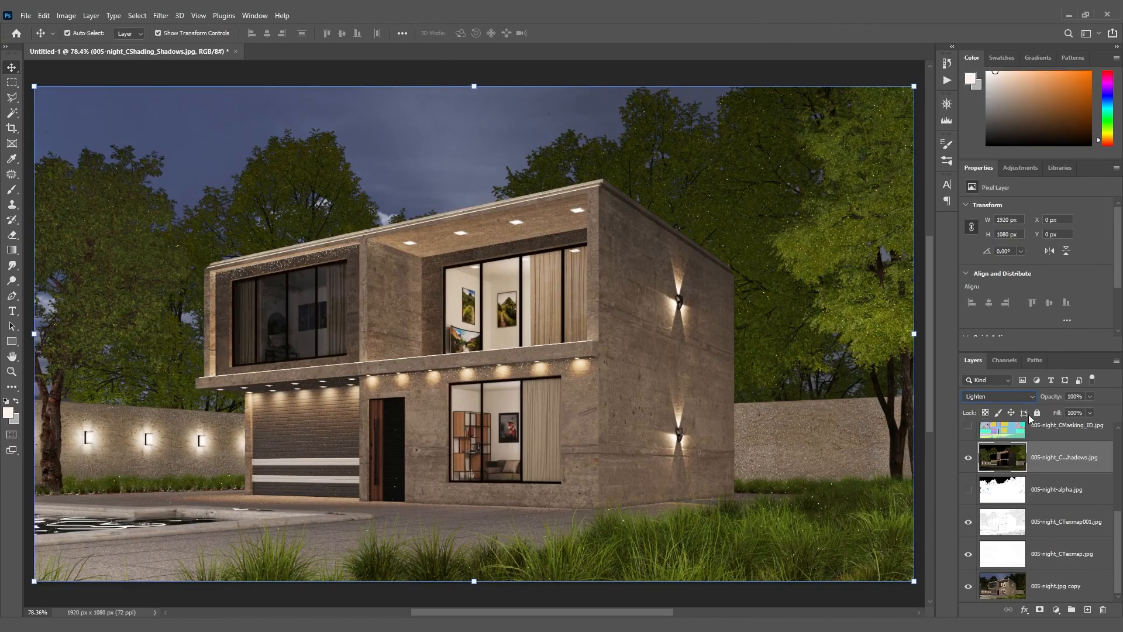
click(1073, 396)
text(20)
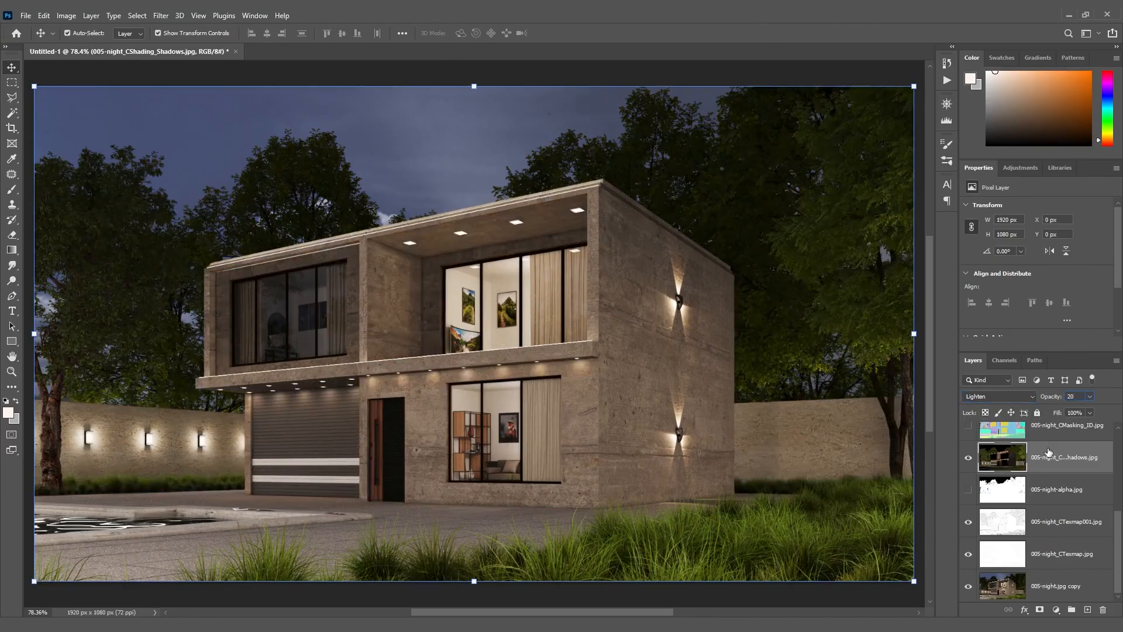
Compare the image with and without the CShading_Shadows layer
click(968, 457)
click(968, 457)
click(968, 458)
click(969, 458)
click(968, 459)
click(969, 459)
click(969, 460)
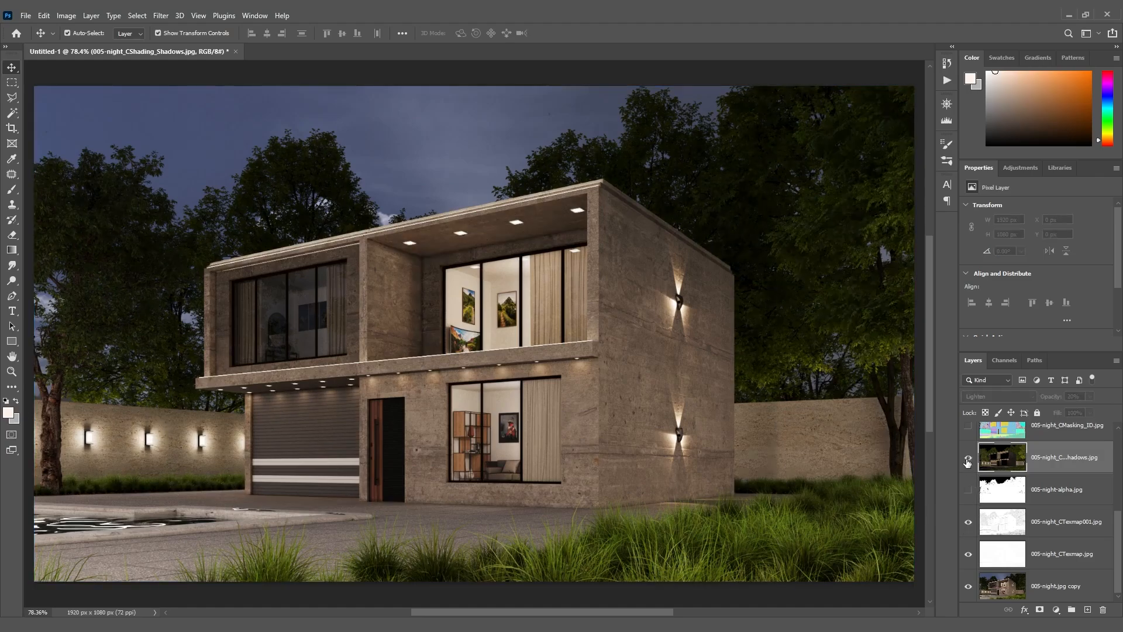
click(968, 460)
Set the CShading_Shadows layer's opacity to 25% and check its effect against the image without it
click(1074, 396)
text(25)
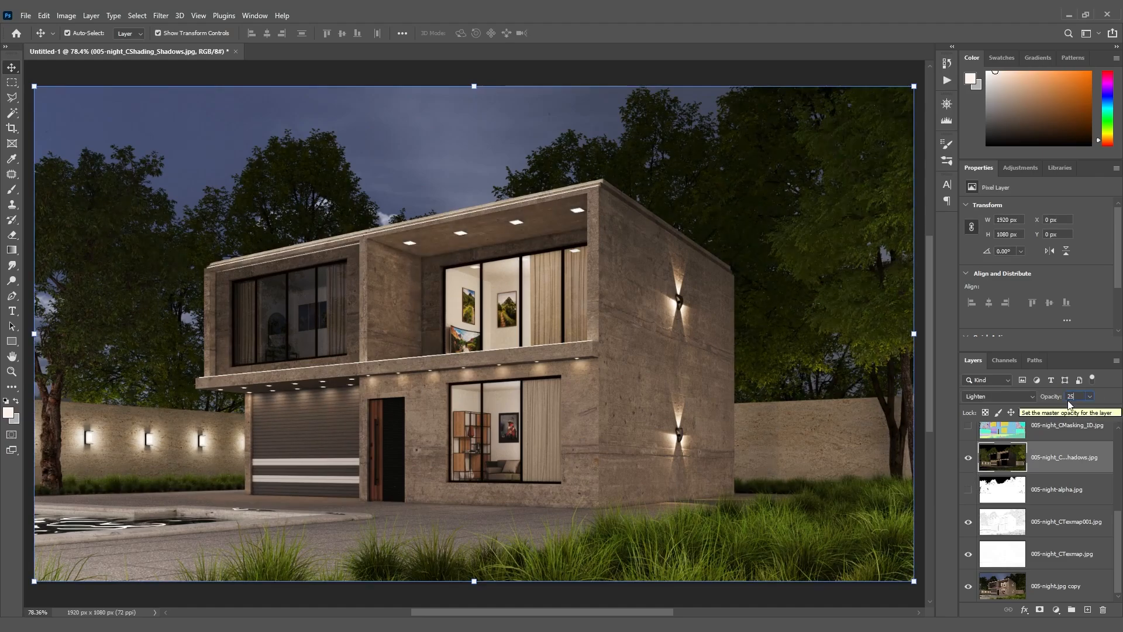
click(969, 458)
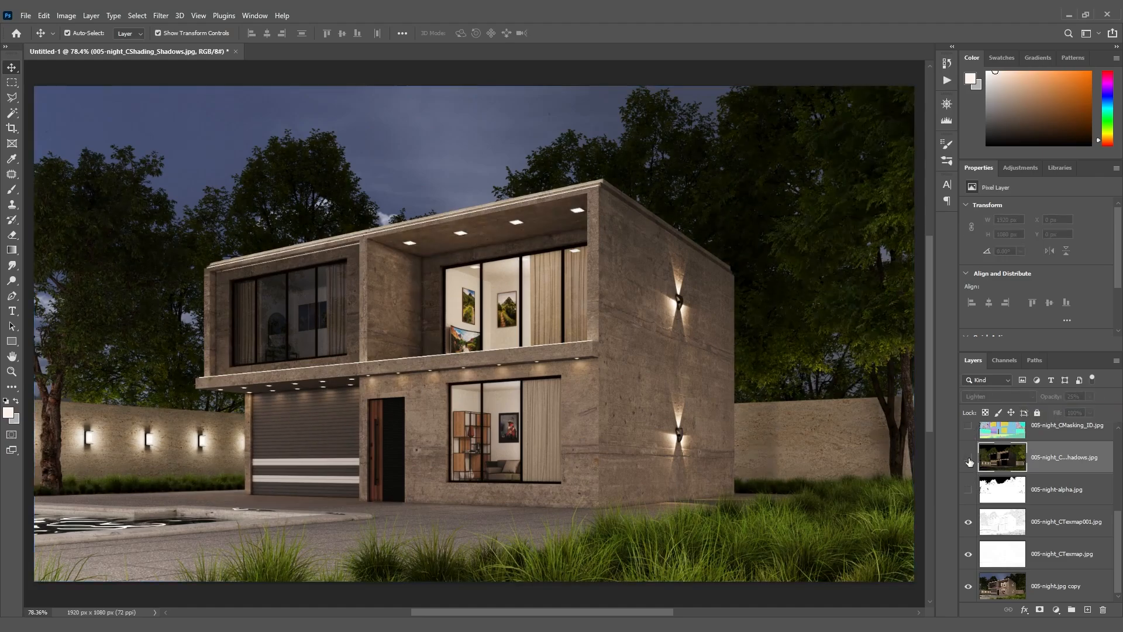
click(968, 458)
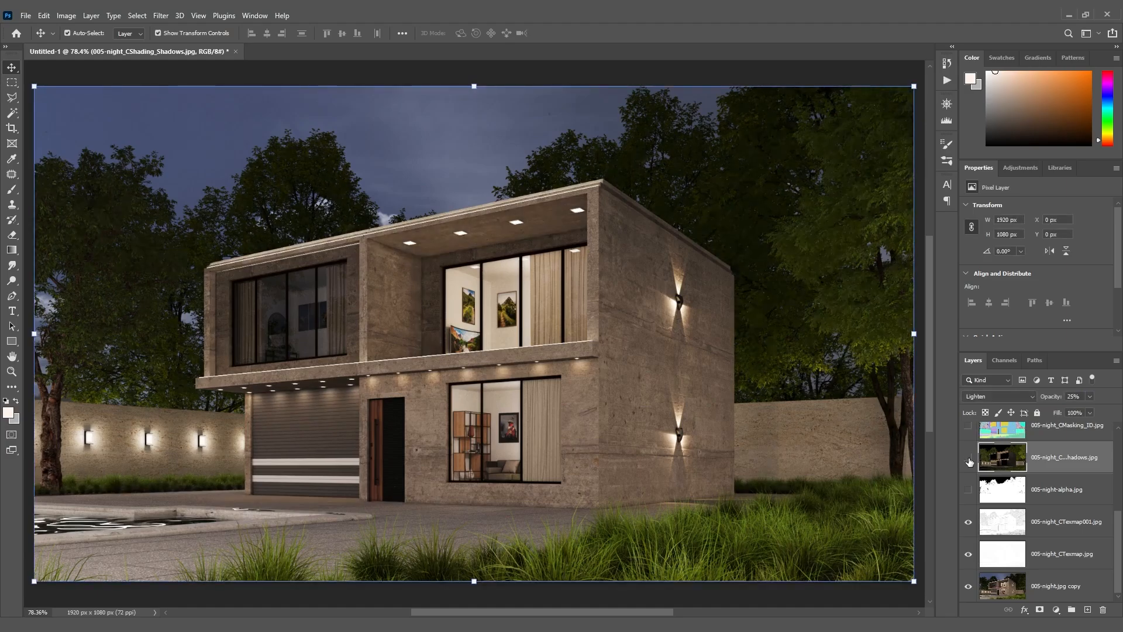
click(968, 460)
click(968, 459)
click(968, 459)
click(968, 459)
Show the CGeometry_ZDepth layer and set its blend mode to Soft Light
scroll(1118, 535, up, 2)
scroll(1119, 534, up, 2)
click(968, 502)
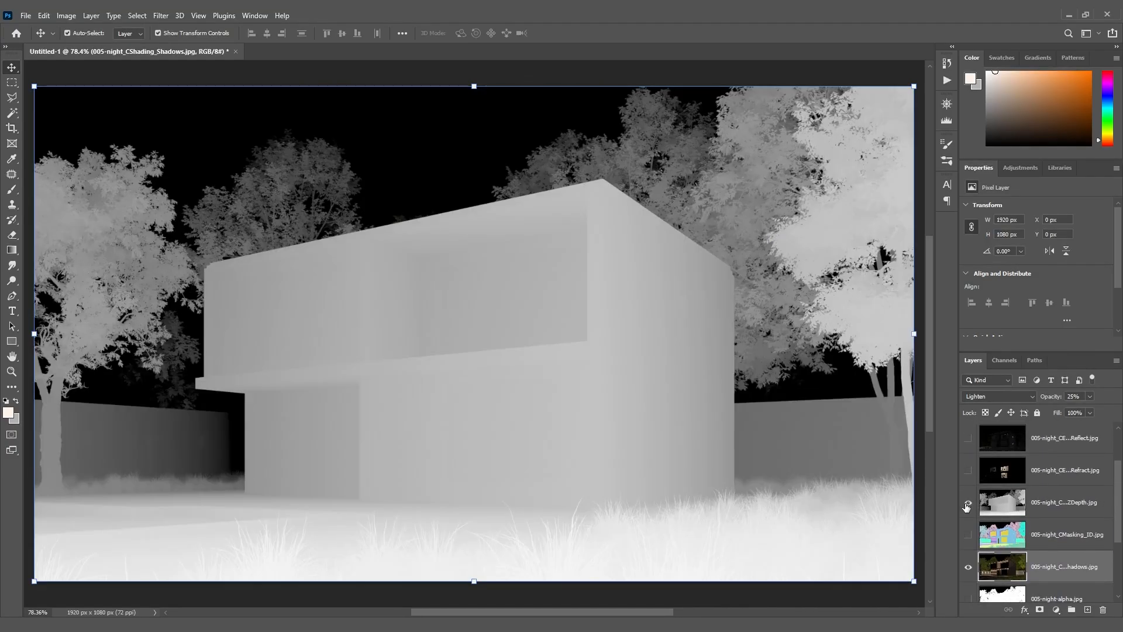
click(1055, 504)
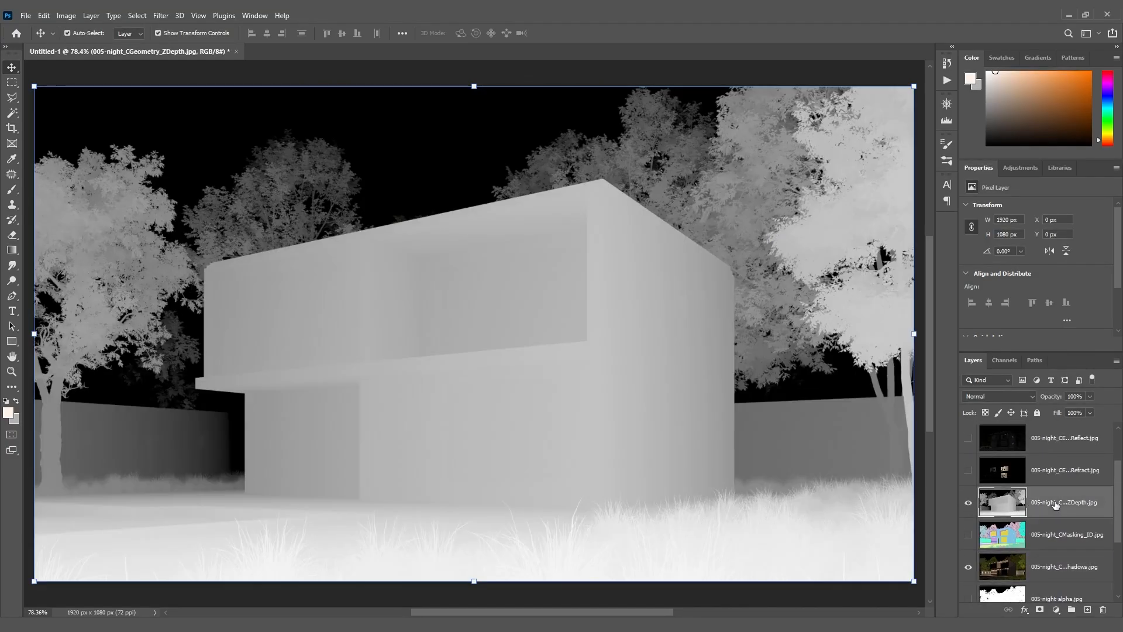
click(1011, 396)
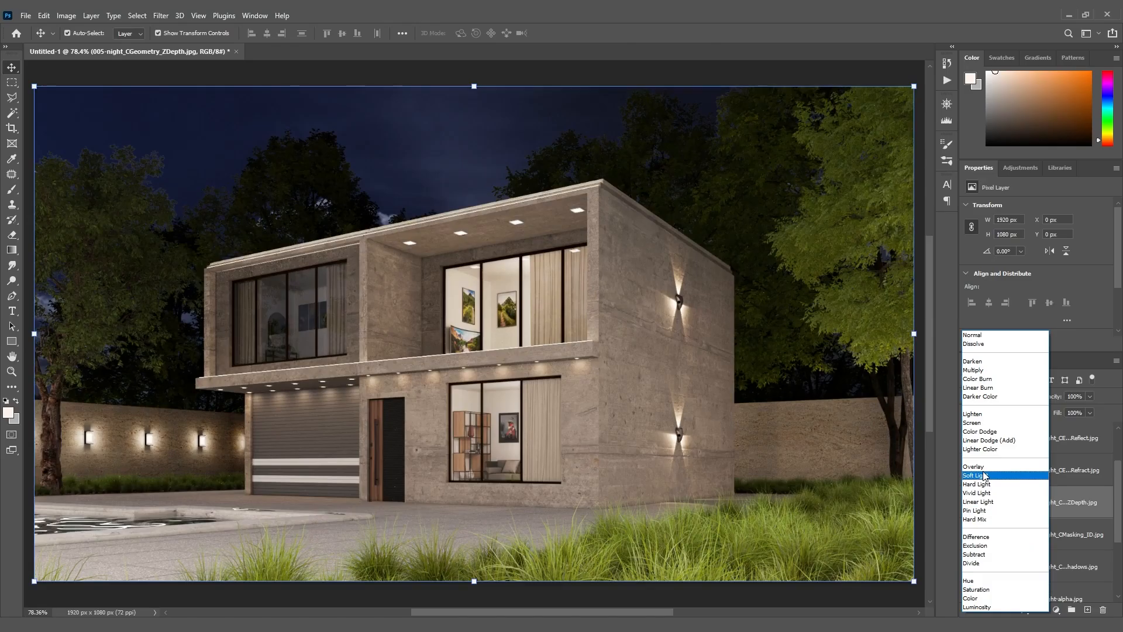
click(985, 476)
Compare the image with and without the Soft Light CGeometry_ZDepth layer
click(969, 504)
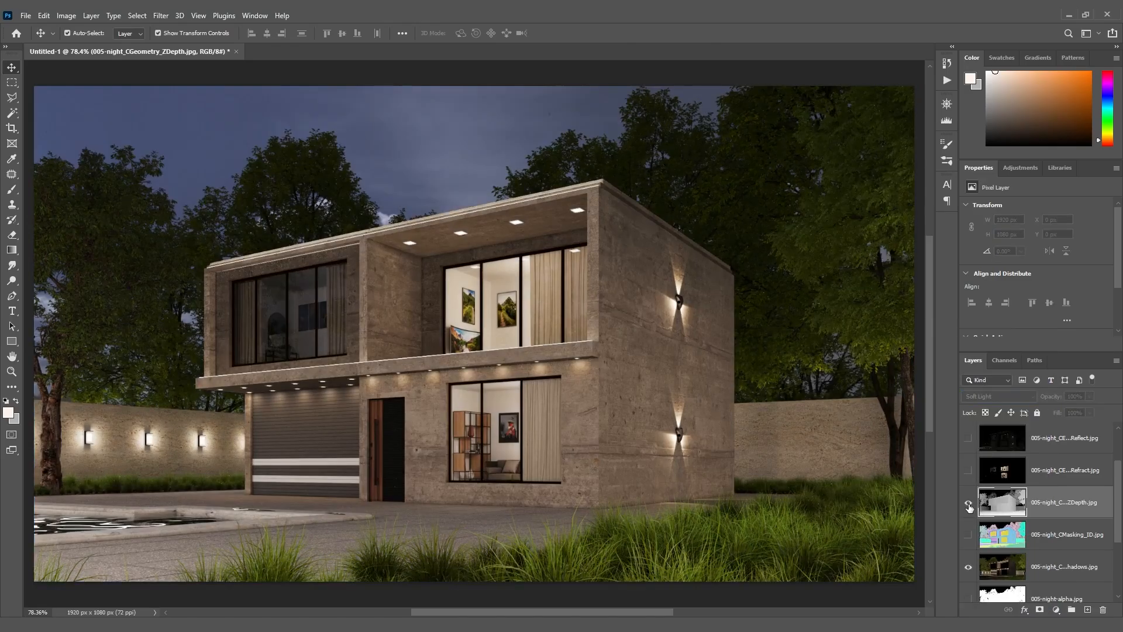
click(968, 504)
click(969, 504)
click(969, 504)
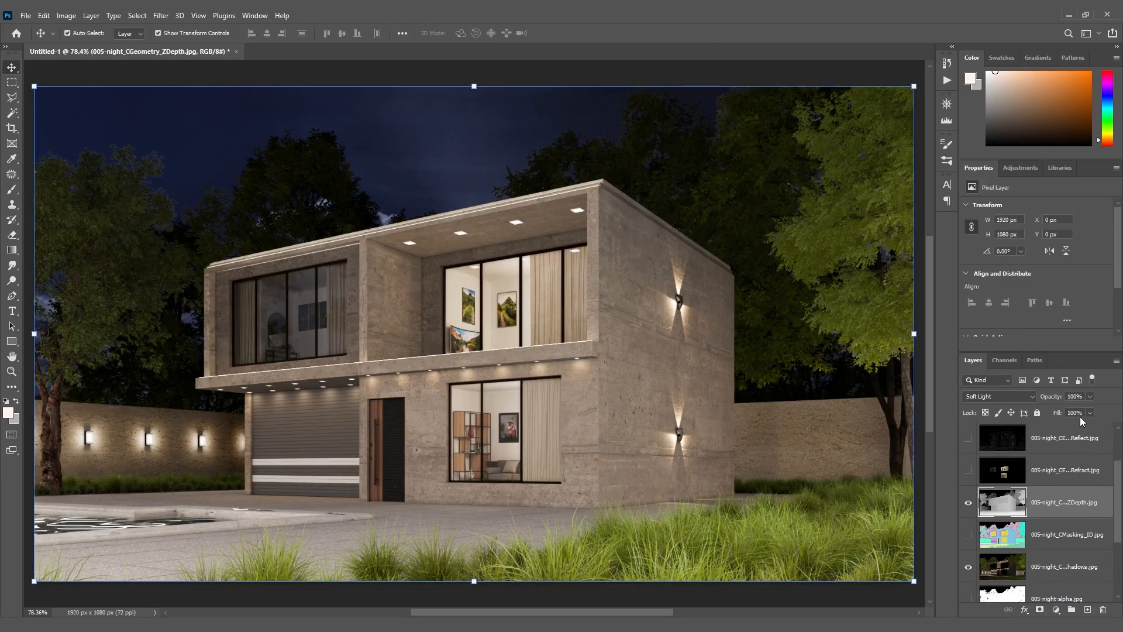
Set the CGeometry_ZDepth layer's opacity to 10% and check its effect against the image without it
click(1074, 396)
text(10)
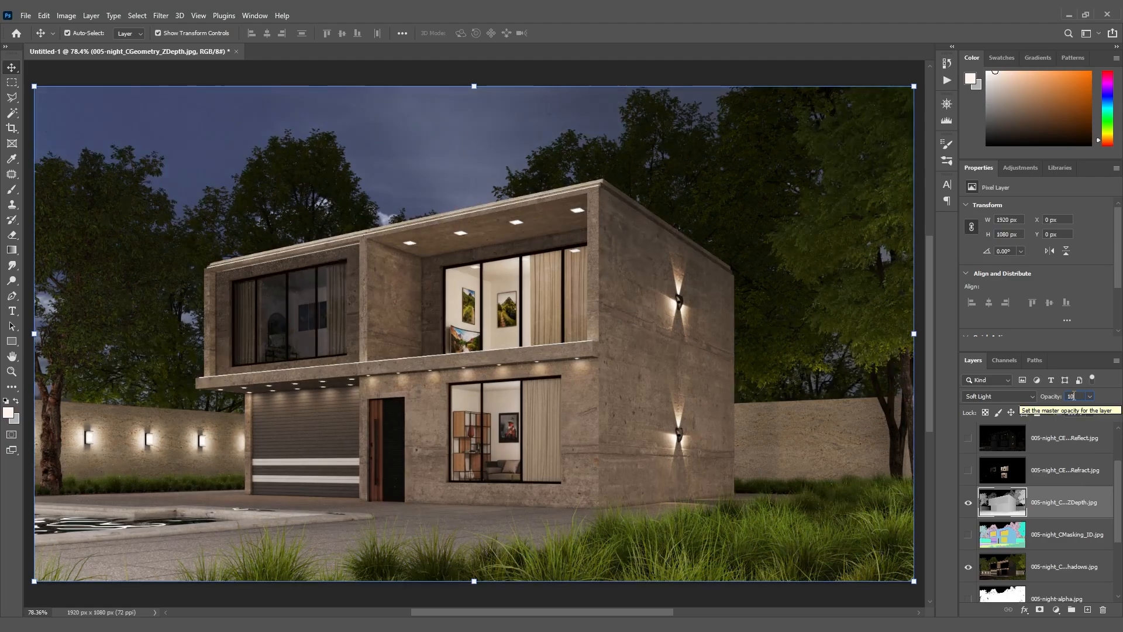
click(967, 505)
click(967, 504)
click(968, 504)
click(968, 504)
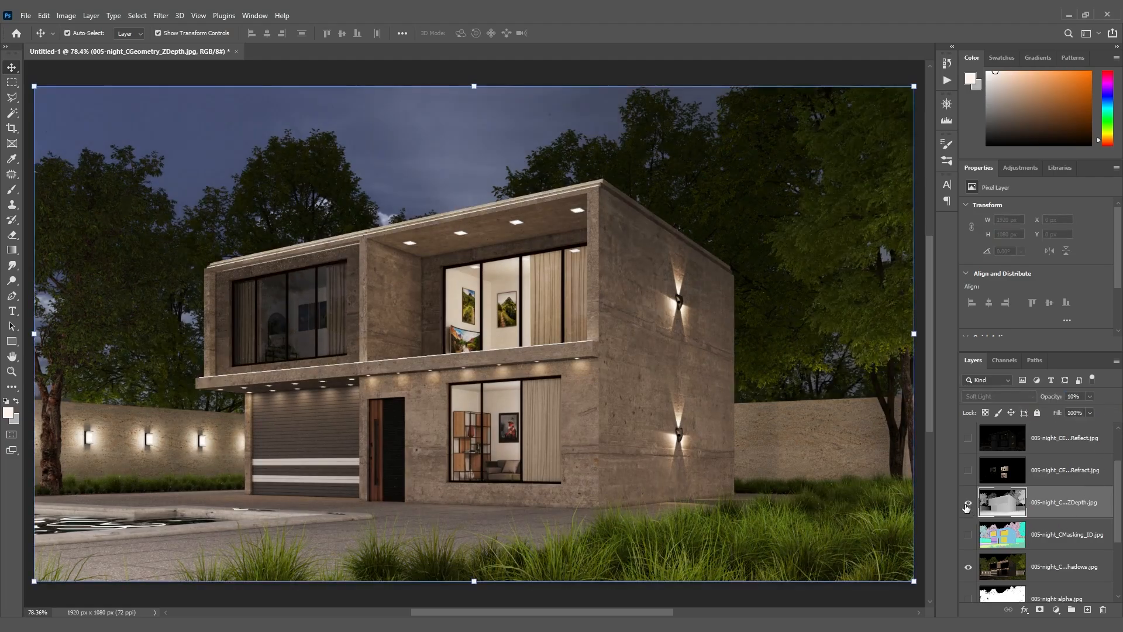
click(968, 504)
click(967, 504)
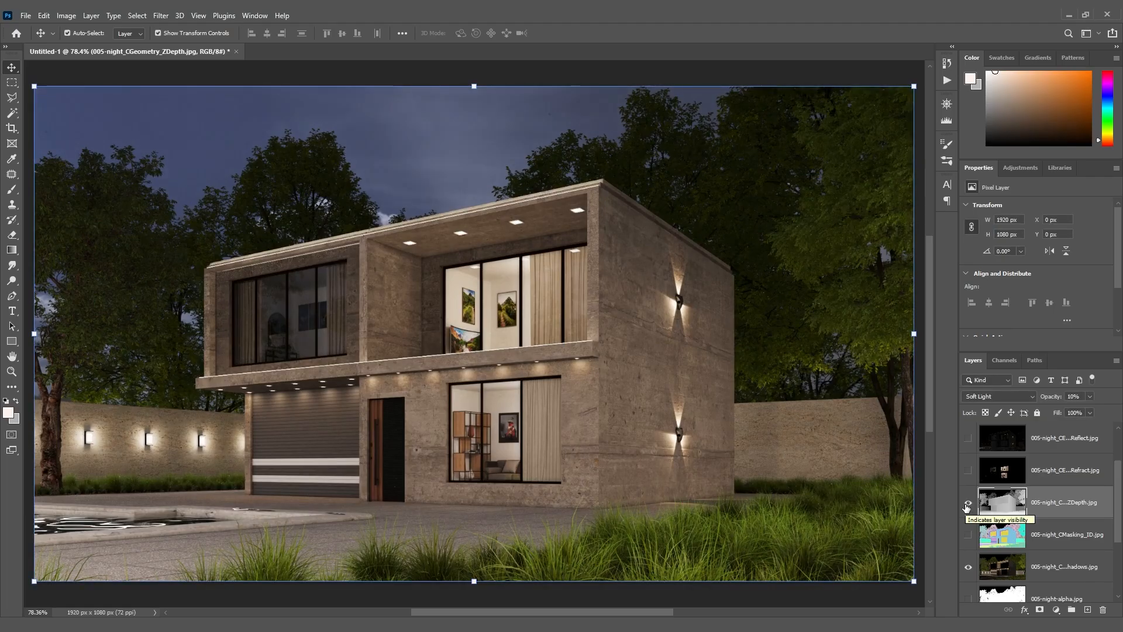
Show the CESSENTIAL_Refract layer and set its blend mode to Screen
scroll(968, 512, up, 1)
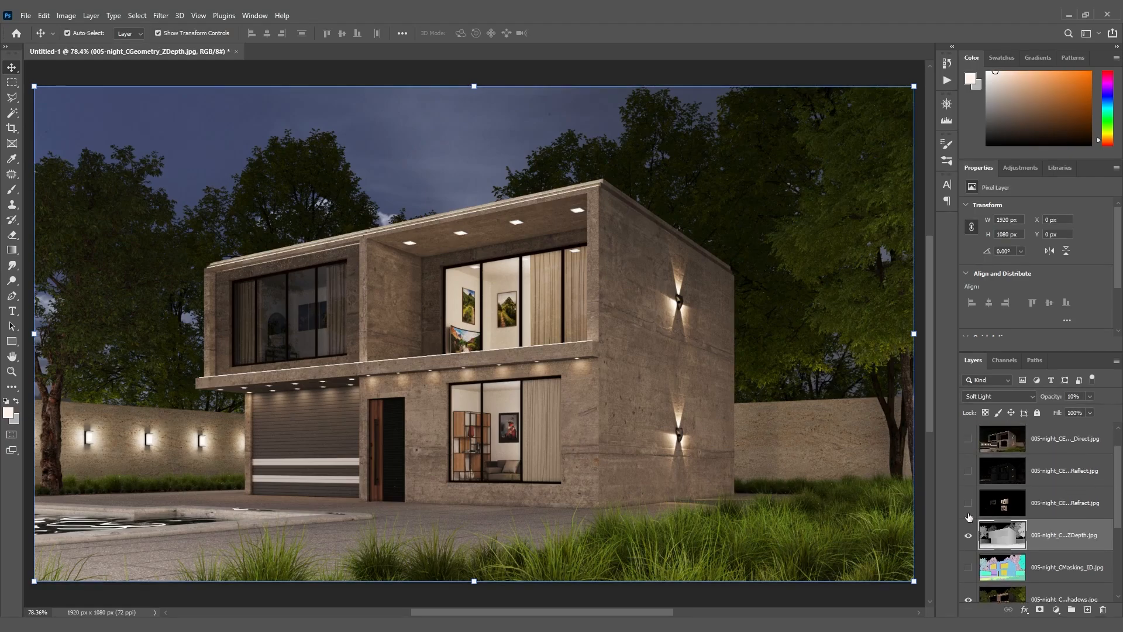
click(968, 505)
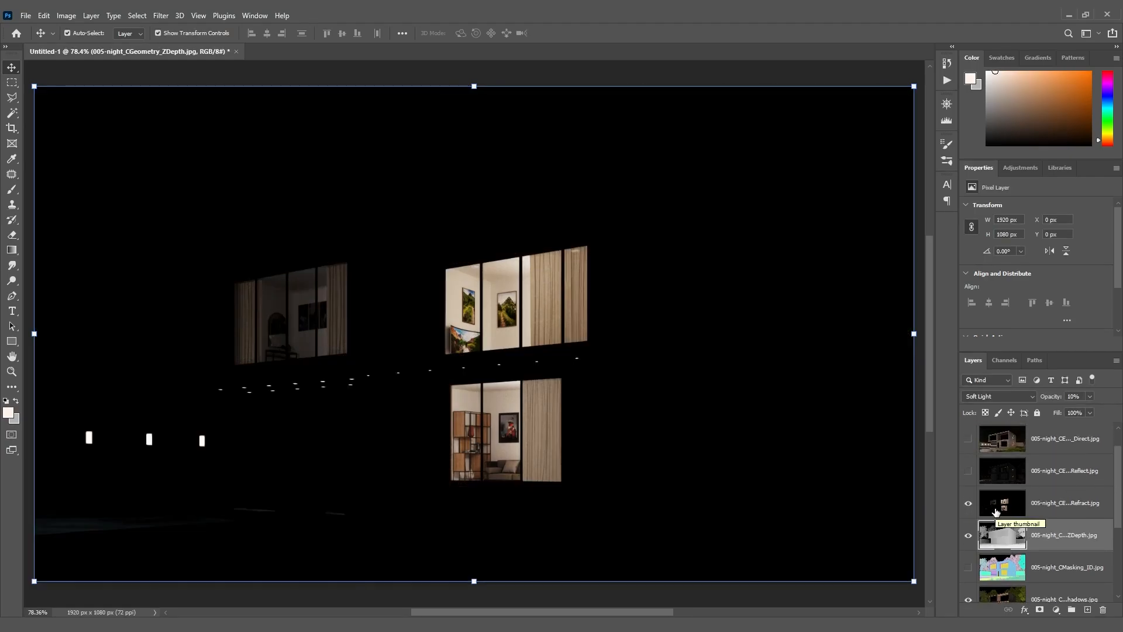
click(1057, 507)
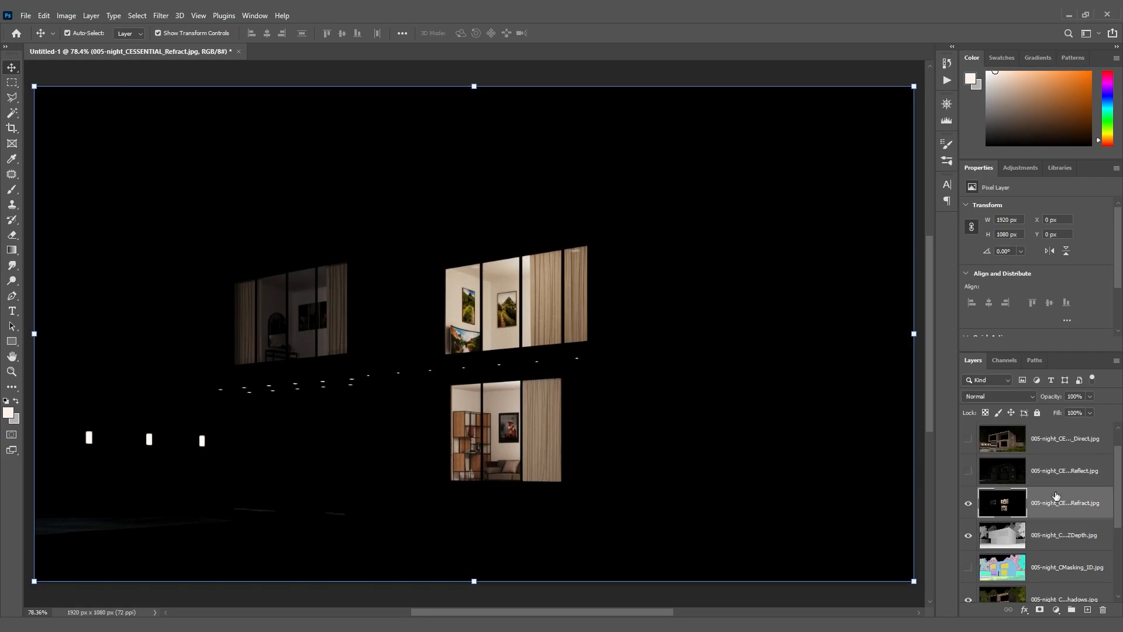
click(1011, 396)
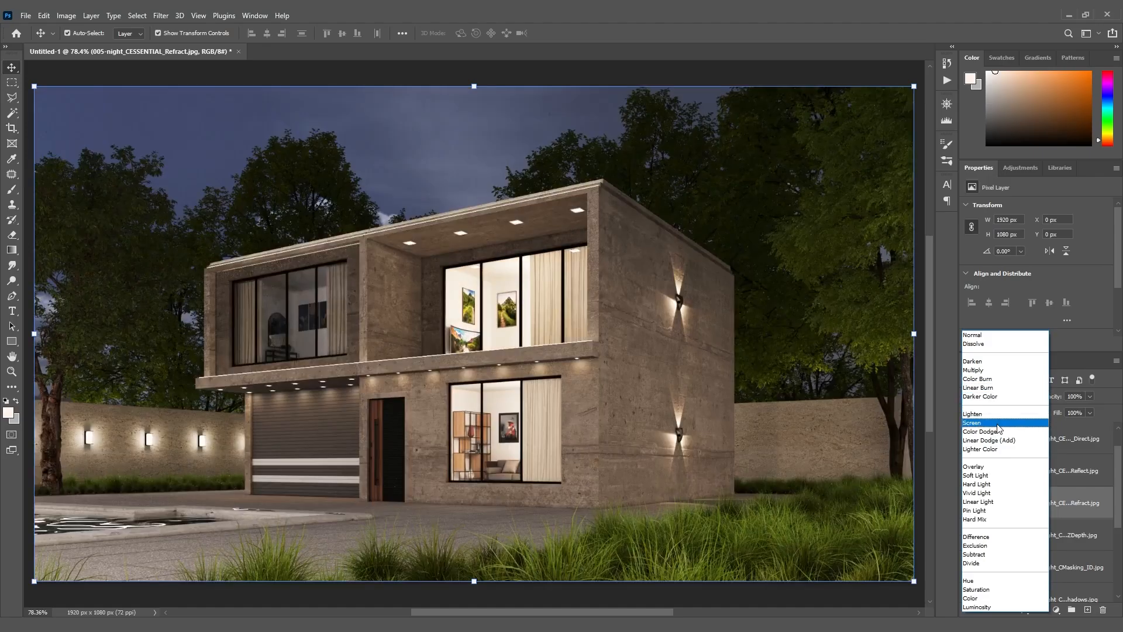
click(976, 423)
Compare the window interiors with and without the CESSENTIAL_Refract layer
click(969, 503)
click(969, 504)
click(969, 504)
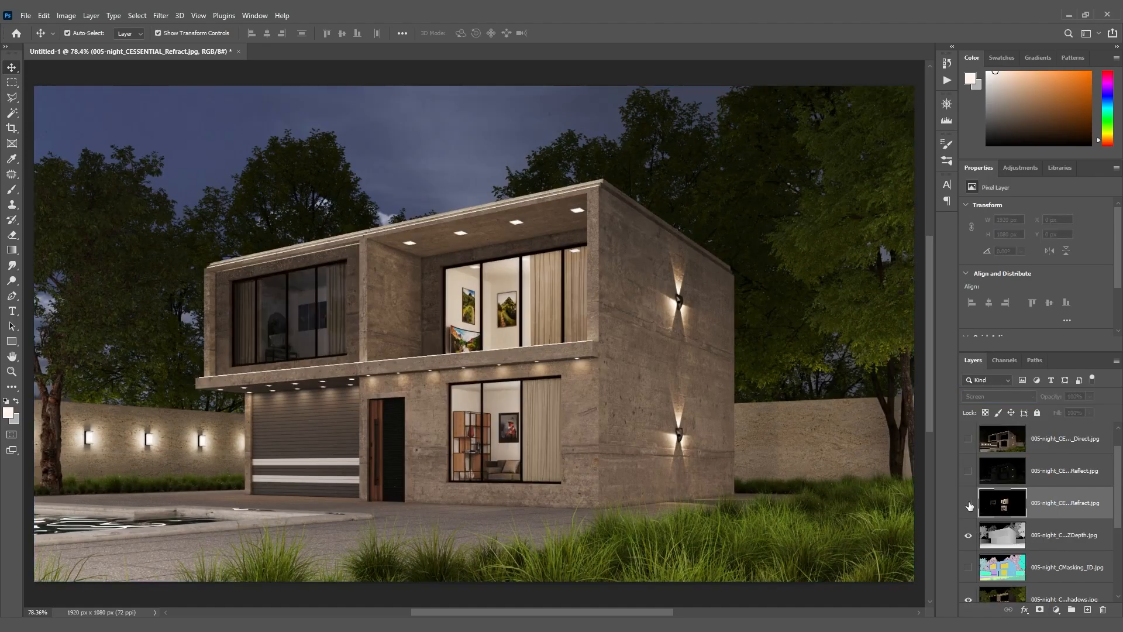
click(968, 503)
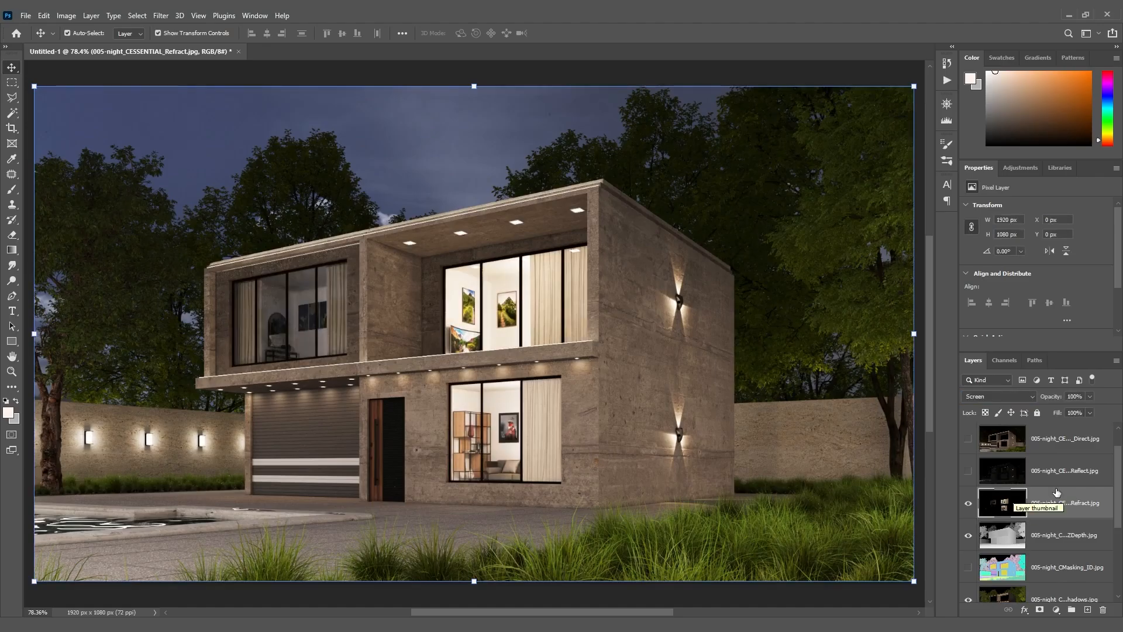
Set the CESSENTIAL_Refract layer's opacity to 30% and check its effect against the image without it
double_click(1071, 397)
text(30)
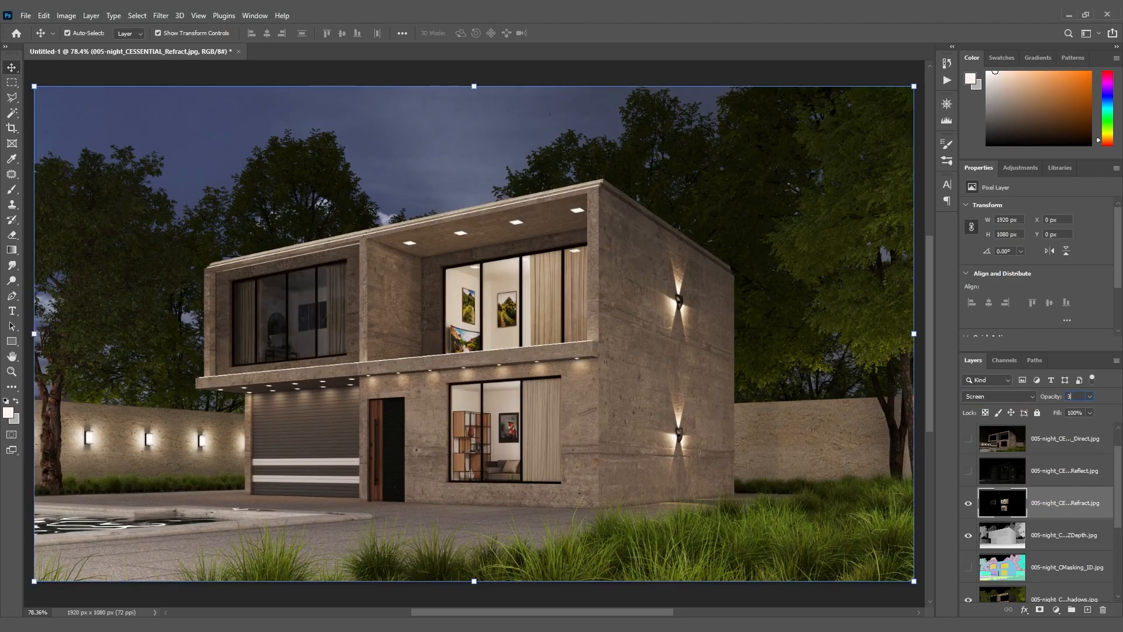
click(968, 504)
click(967, 504)
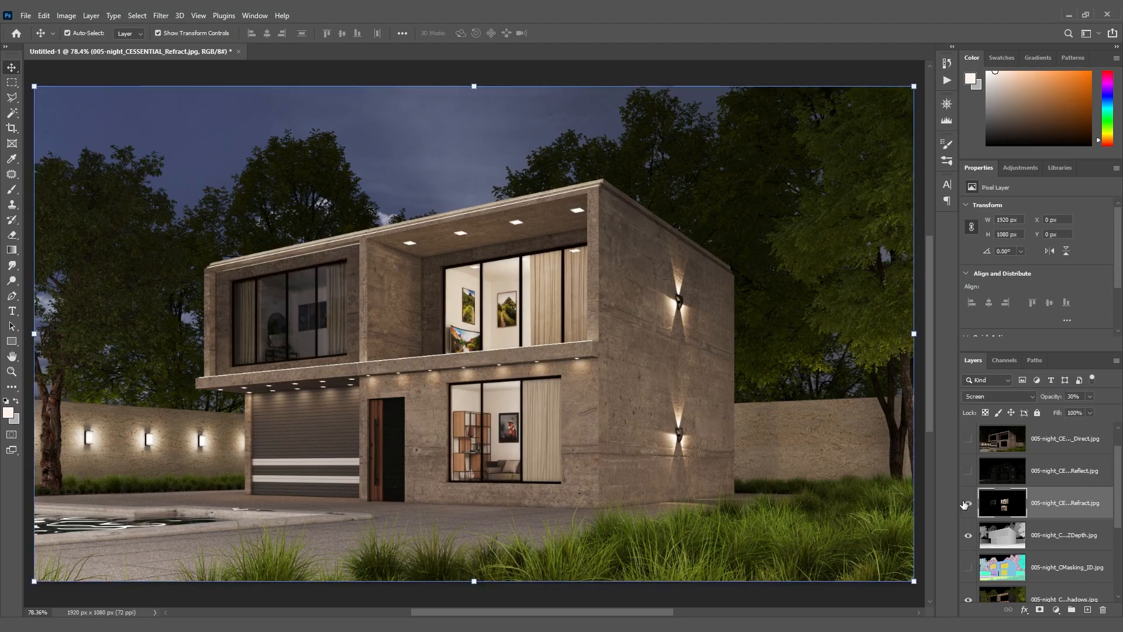
click(967, 503)
click(966, 504)
Show the CESSENTIAL_Reflect layer and set its blend mode to Screen
click(1040, 472)
click(969, 472)
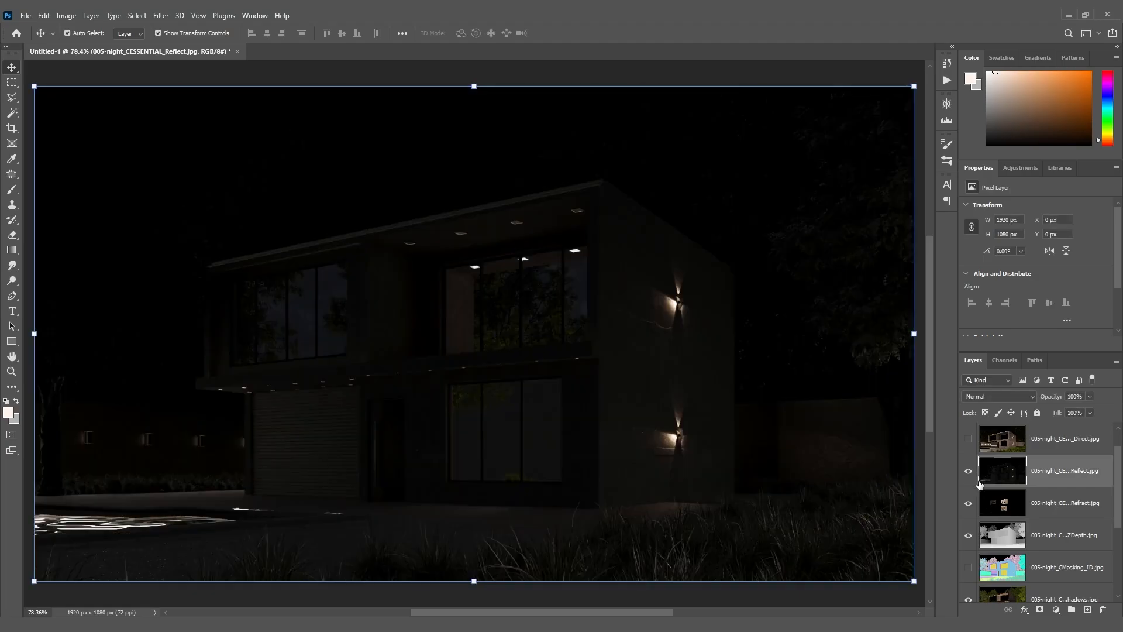
click(1031, 398)
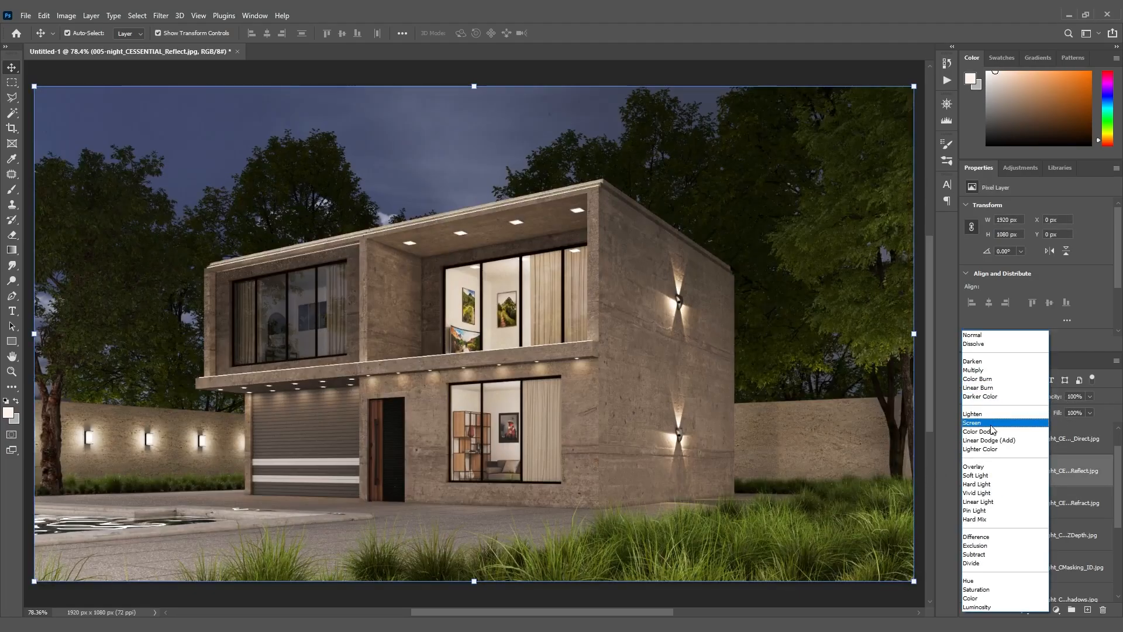
click(992, 424)
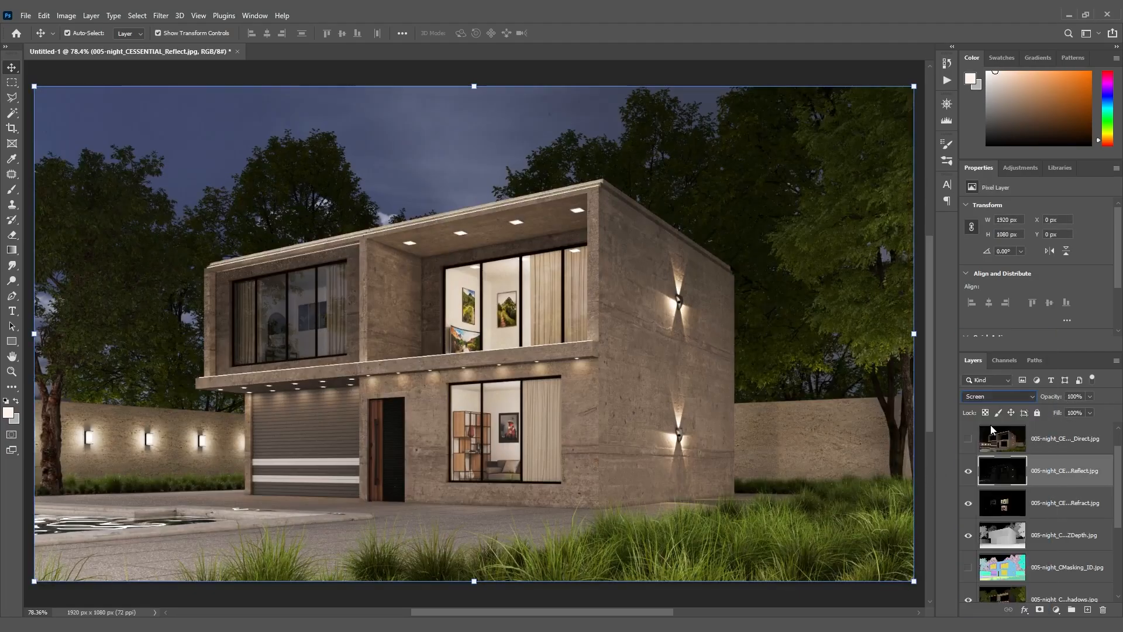
Compare the image with and without the CESSENTIAL_Reflect layer
click(968, 475)
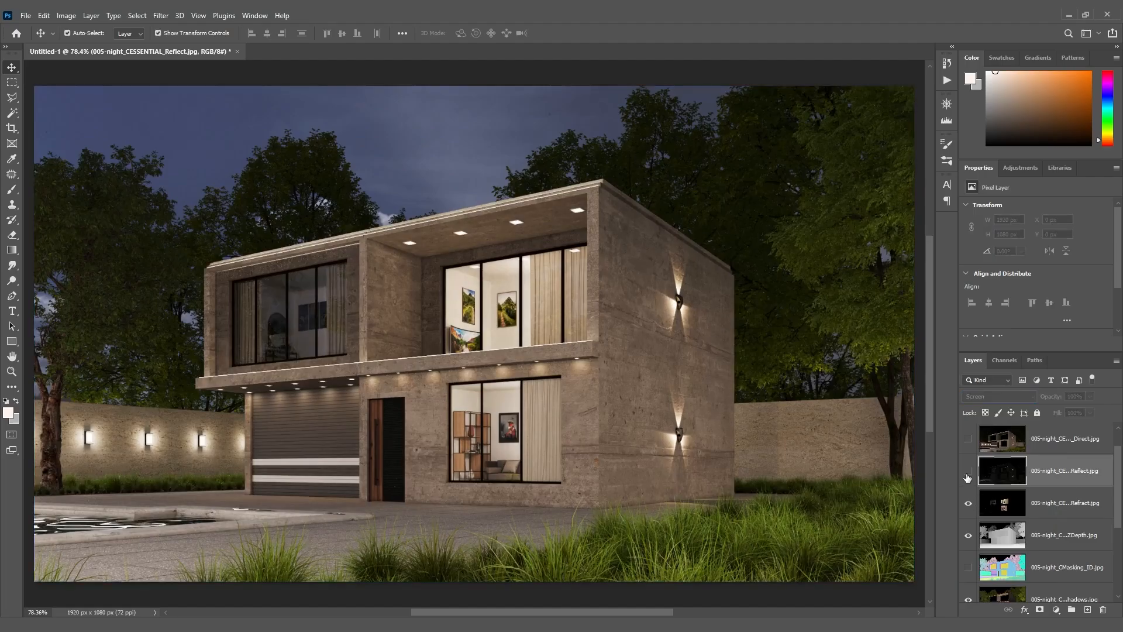
click(968, 471)
click(968, 472)
click(968, 473)
click(968, 473)
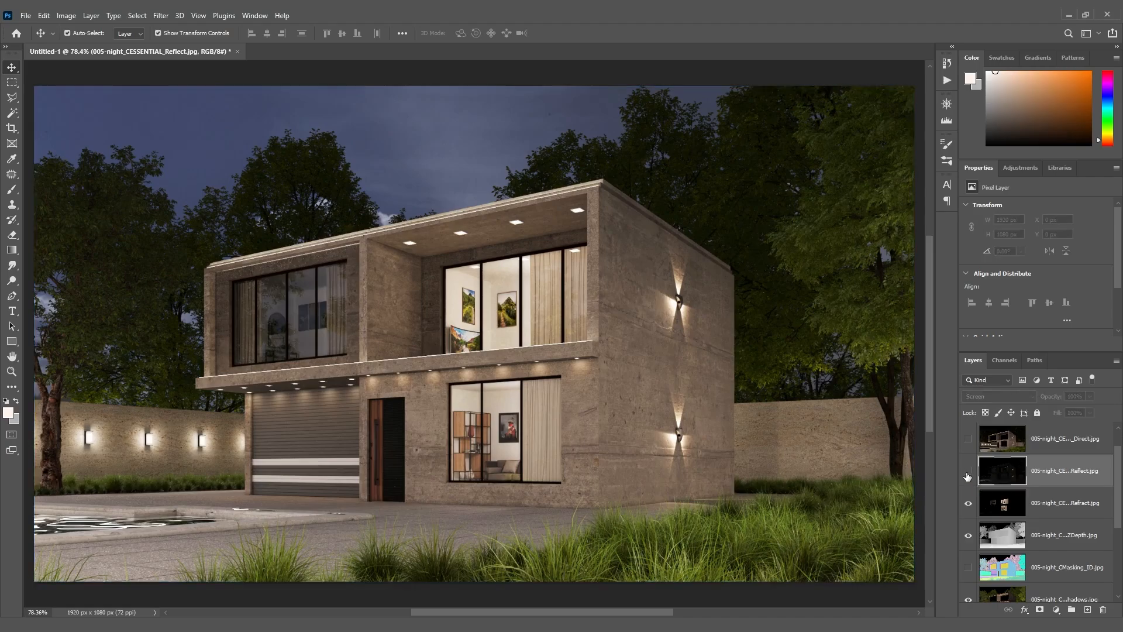
click(968, 473)
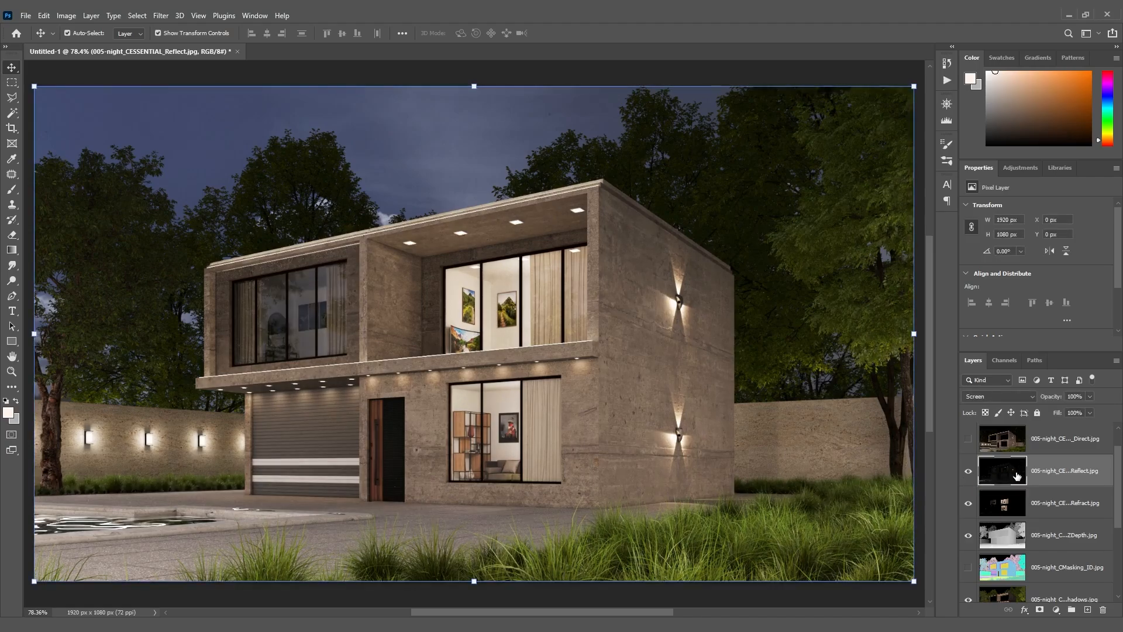
Set the CESSENTIAL_Reflect layer's opacity to 70% and check its effect against the image without it
click(1075, 396)
text(80)
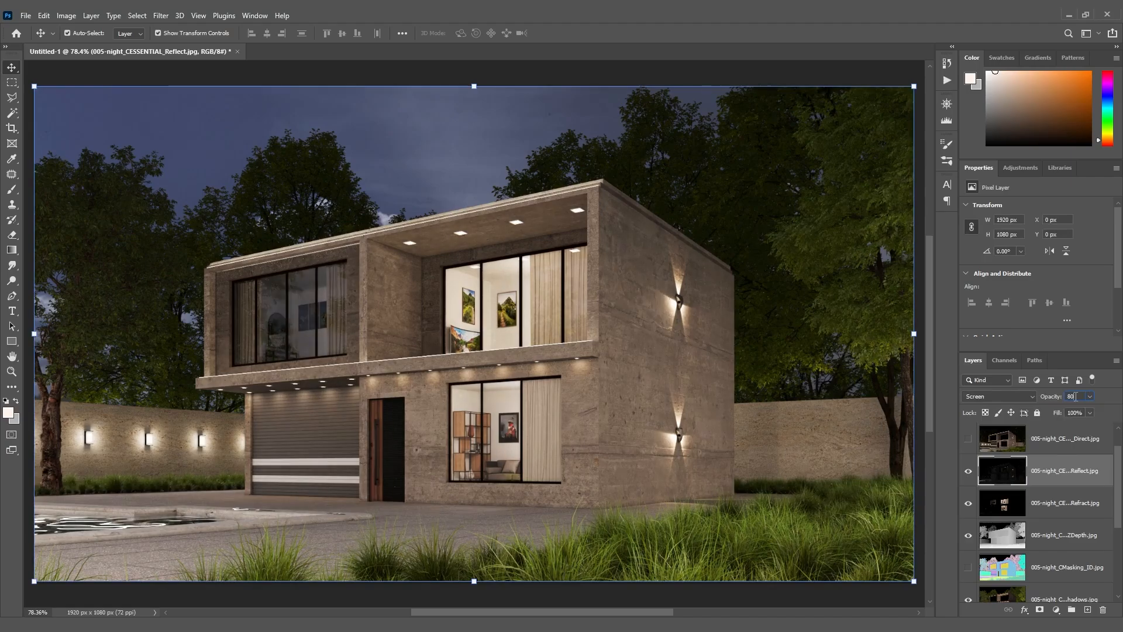
key(BackSpace)
key(BackSpace)
text(70)
click(966, 473)
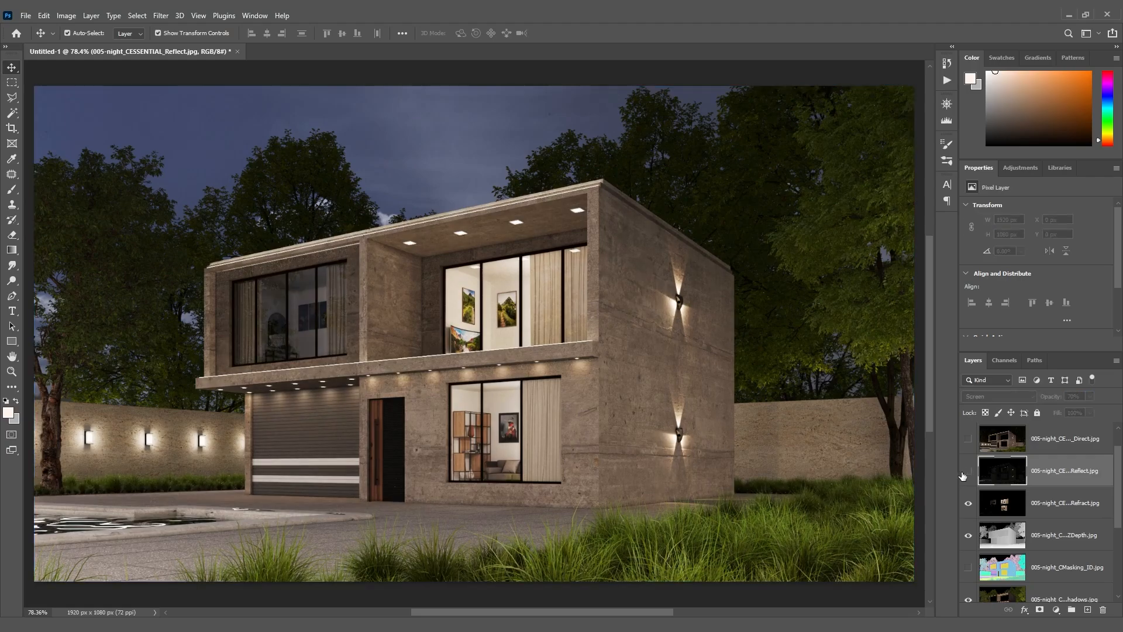
click(967, 472)
click(967, 473)
click(966, 472)
Show the CESSENTIAL_Direct layer and set its blend mode to Screen
scroll(1119, 475, up, 1)
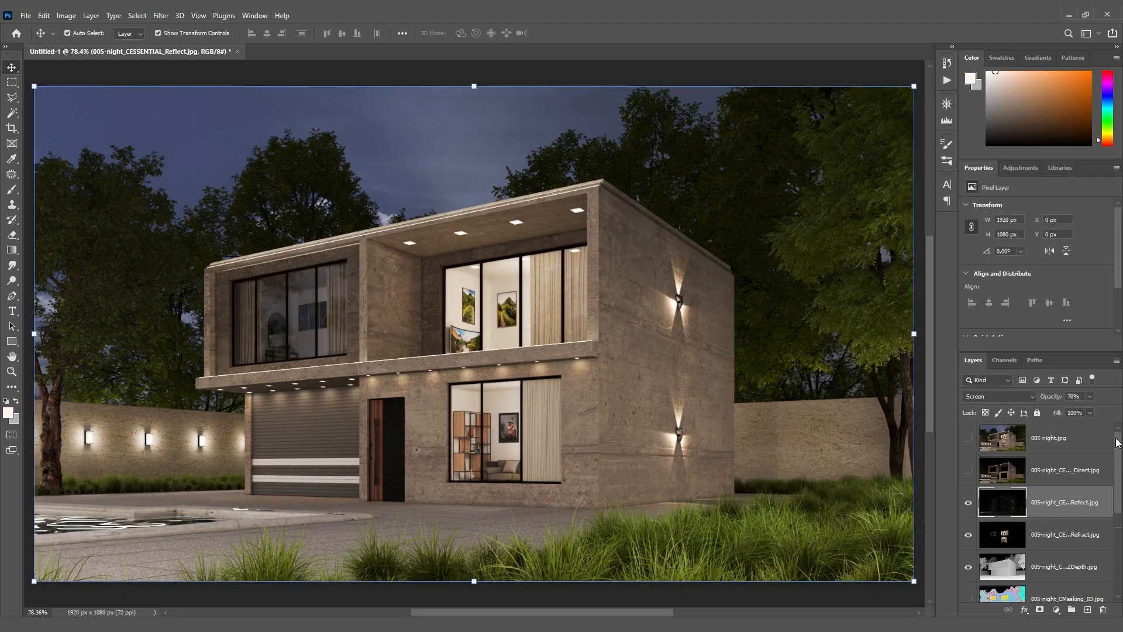
click(968, 472)
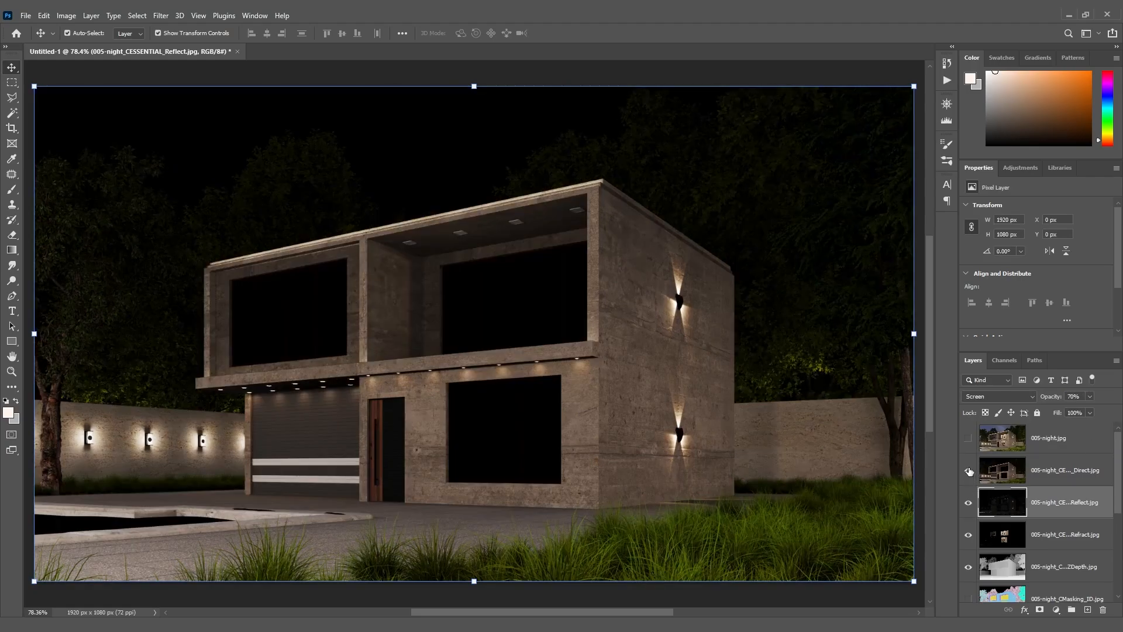
click(1045, 471)
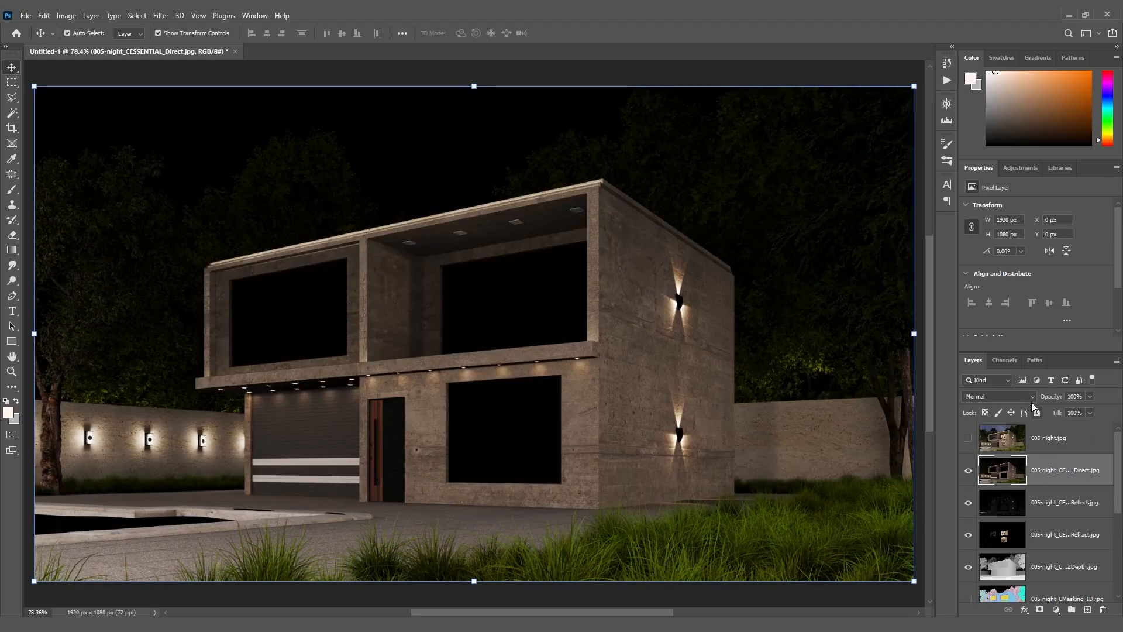
click(1015, 397)
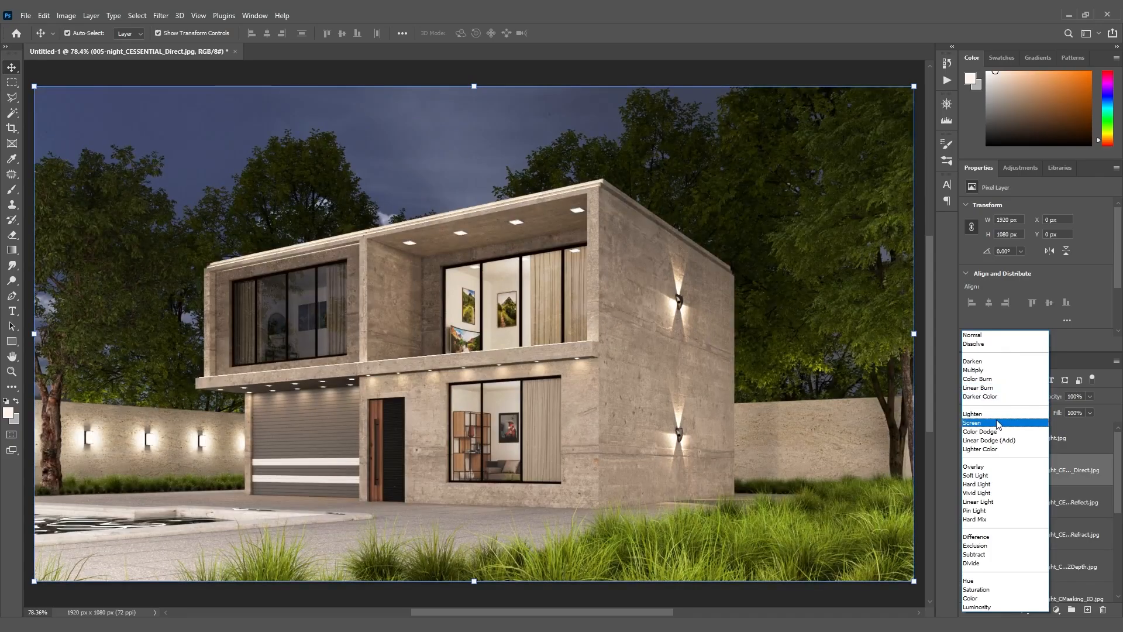
click(987, 422)
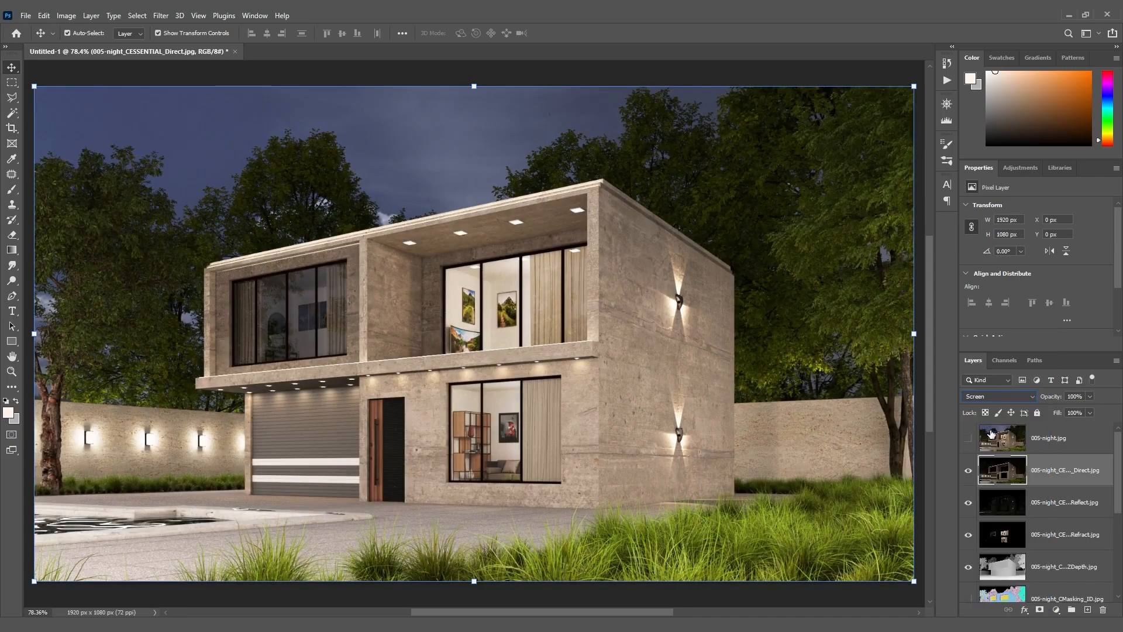
Set the CESSENTIAL_Direct layer's opacity to 20% and check its effect against the image without it
click(1072, 396)
text(1)
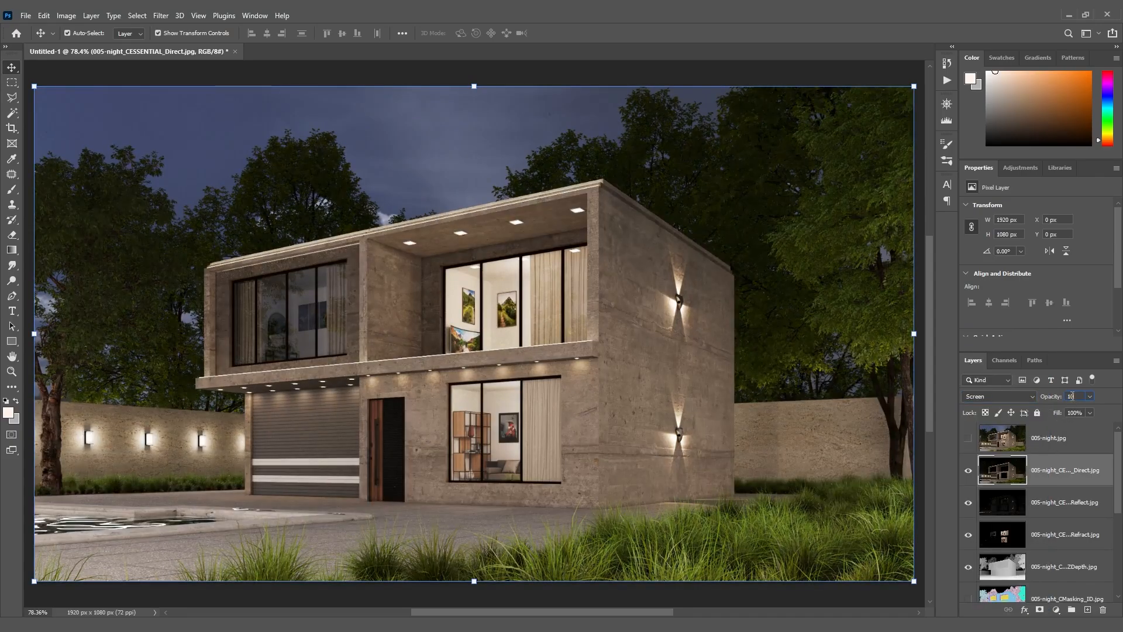
text(20)
click(966, 475)
click(966, 475)
click(966, 475)
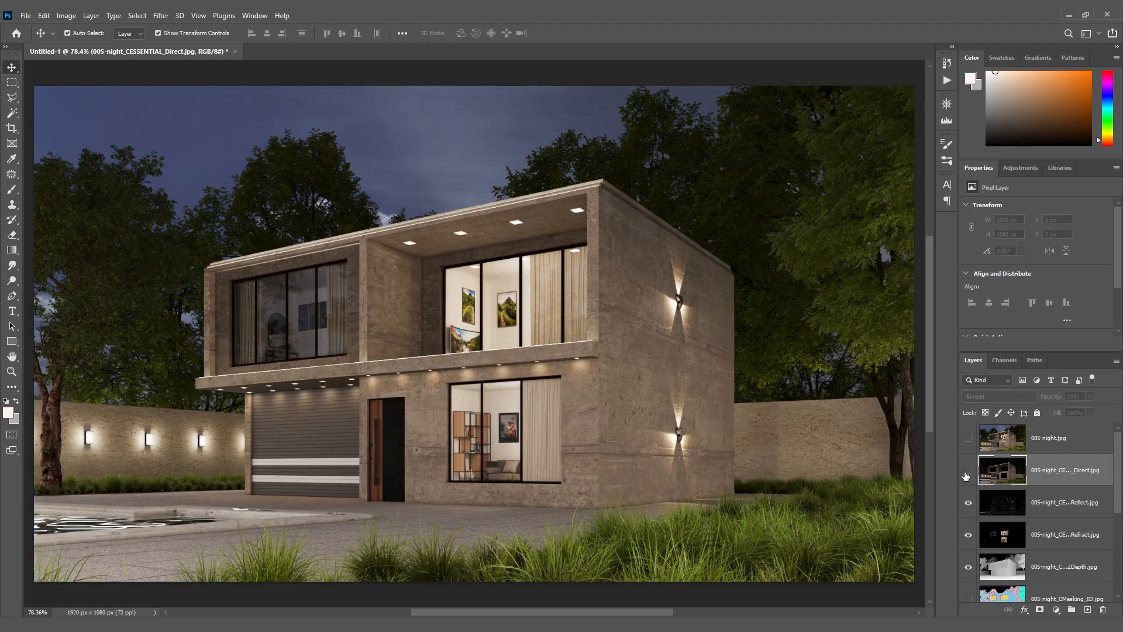
click(965, 475)
click(965, 475)
click(966, 475)
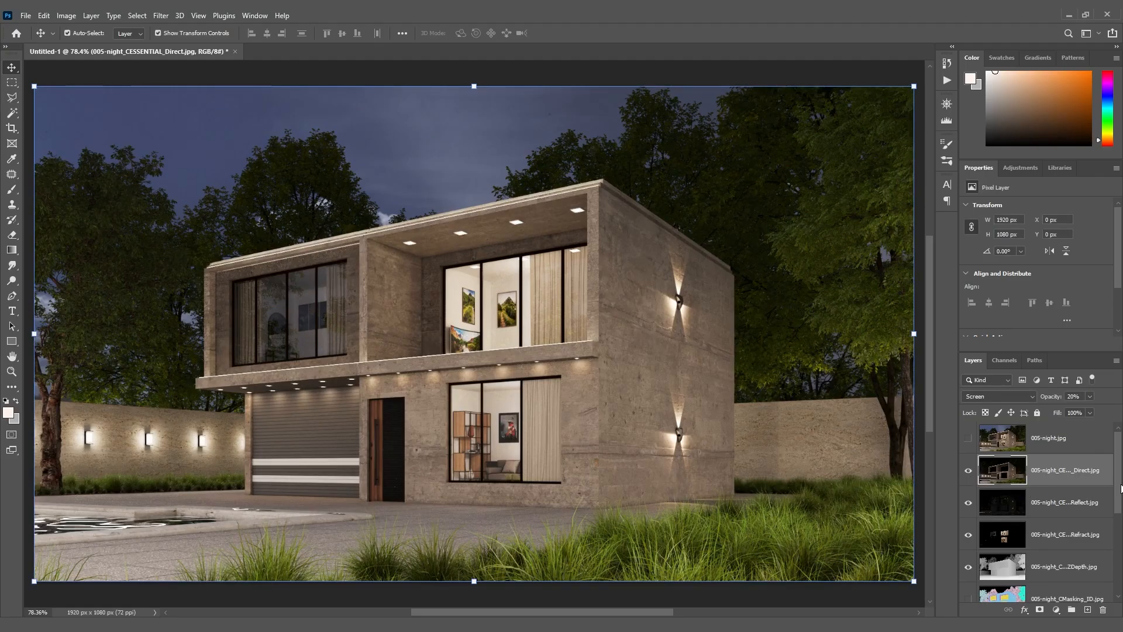
Move the 005-night-alpha layer up the stack, directly above the CESSENTIAL_Direct layer and below 005-night.jpg
drag(1120, 490, 1119, 553)
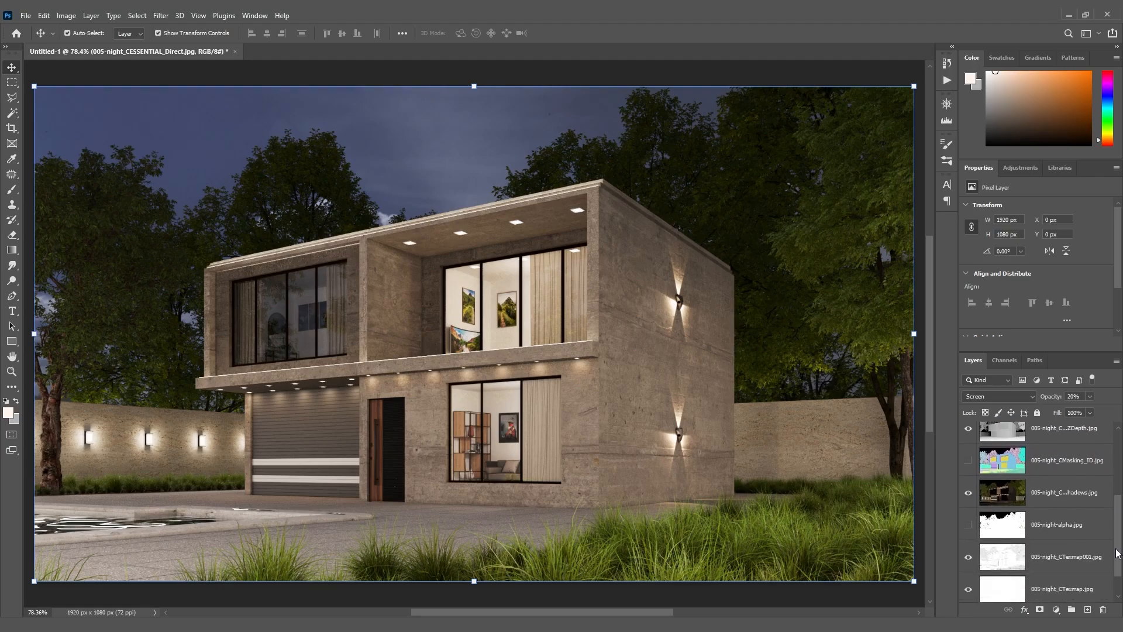
drag(1058, 528, 1066, 432)
drag(1068, 422, 1065, 457)
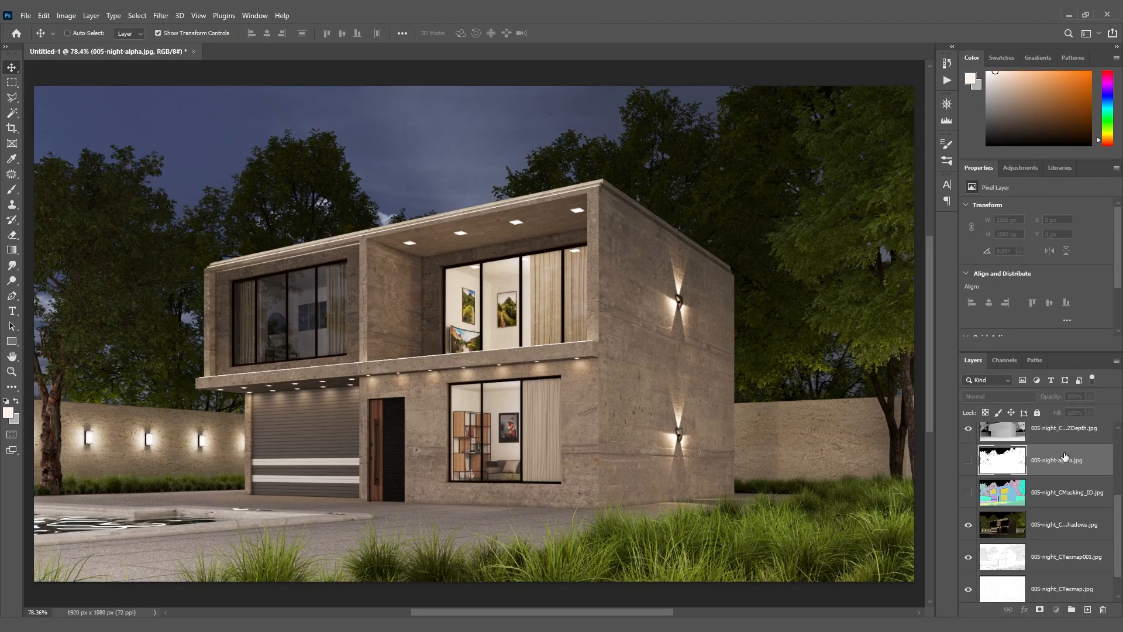
key(ctrl+z)
drag(1055, 454, 1042, 495)
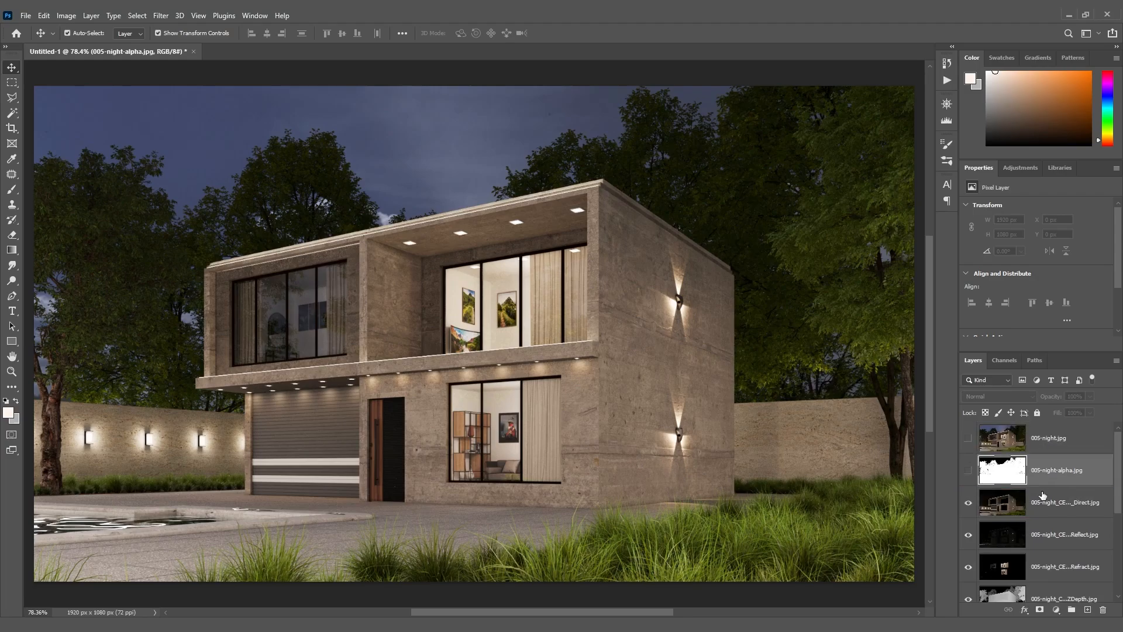
Select the black sky area of the 005-night-alpha layer with the Magic Wand, and add a new layer above it with the alpha hidden
click(969, 470)
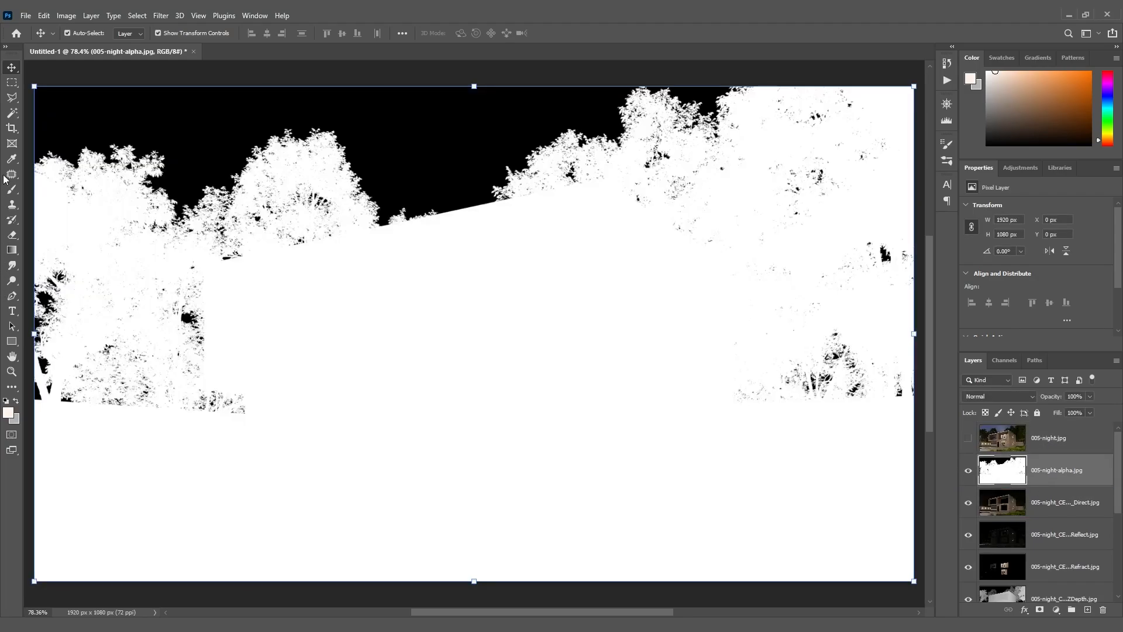
click(12, 116)
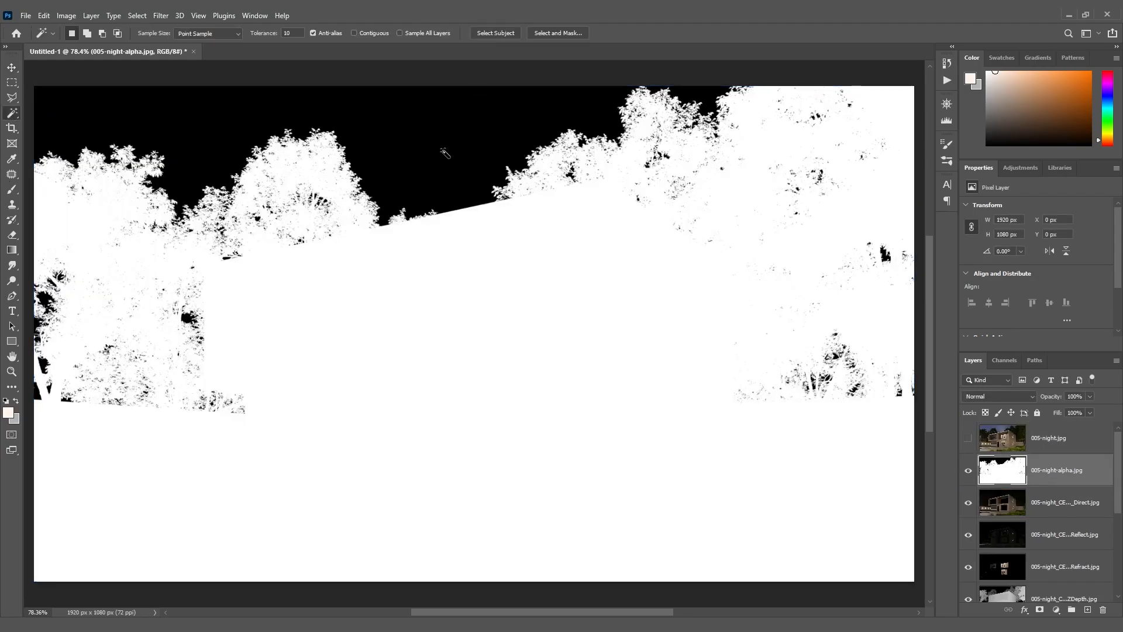
click(472, 177)
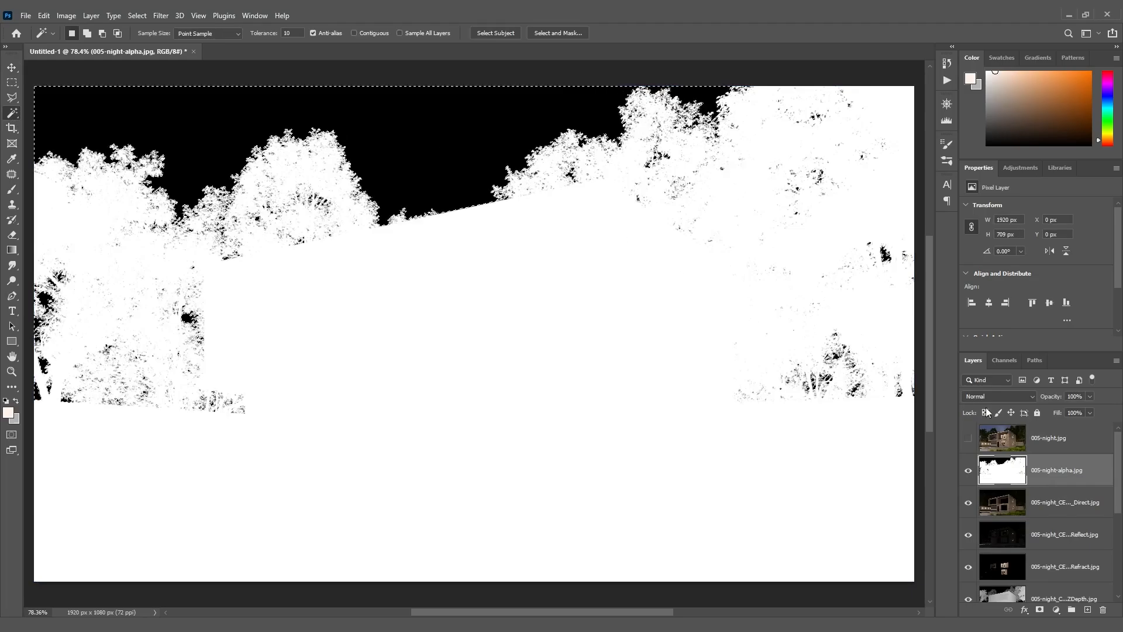
click(1088, 610)
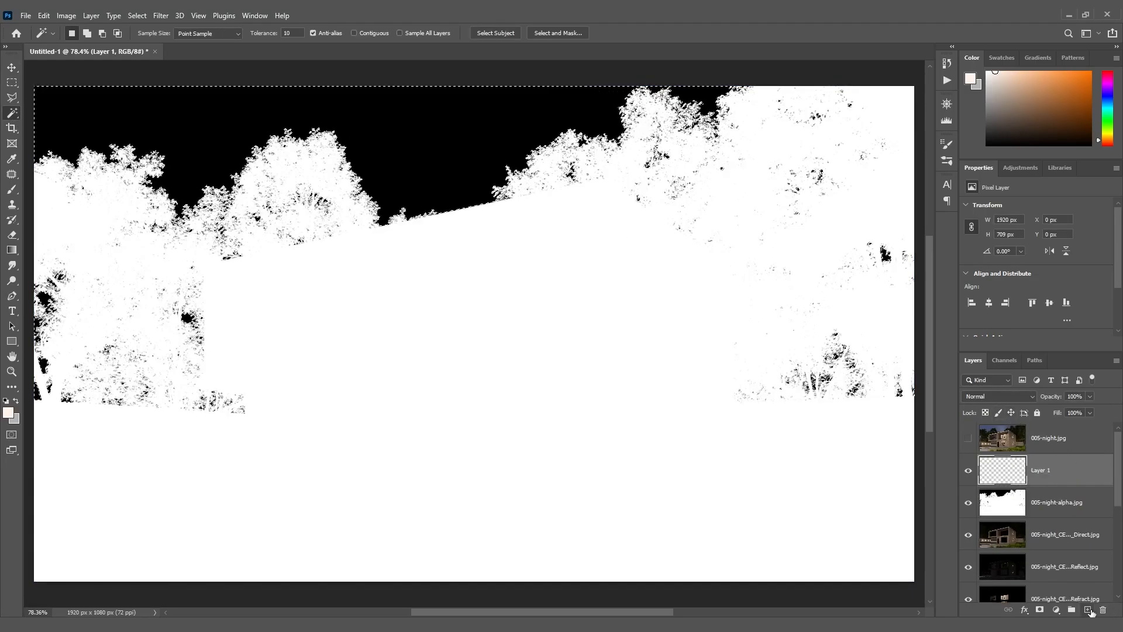
click(969, 502)
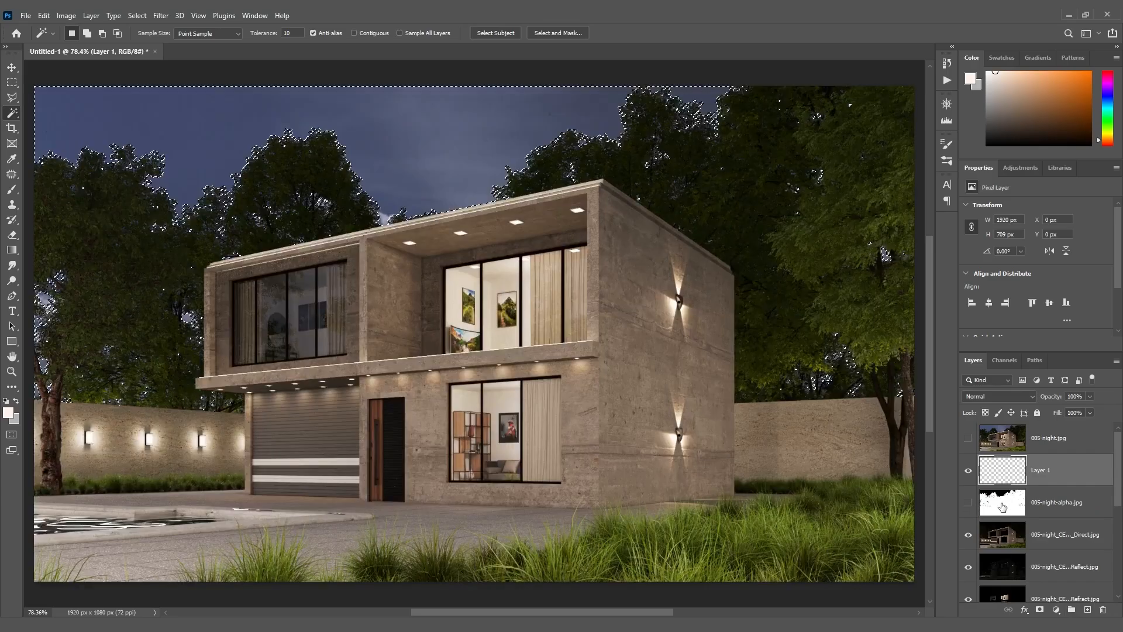
Fill the sky selection with the custom blue linear gradient and set Layer 1's opacity to 40%
click(12, 252)
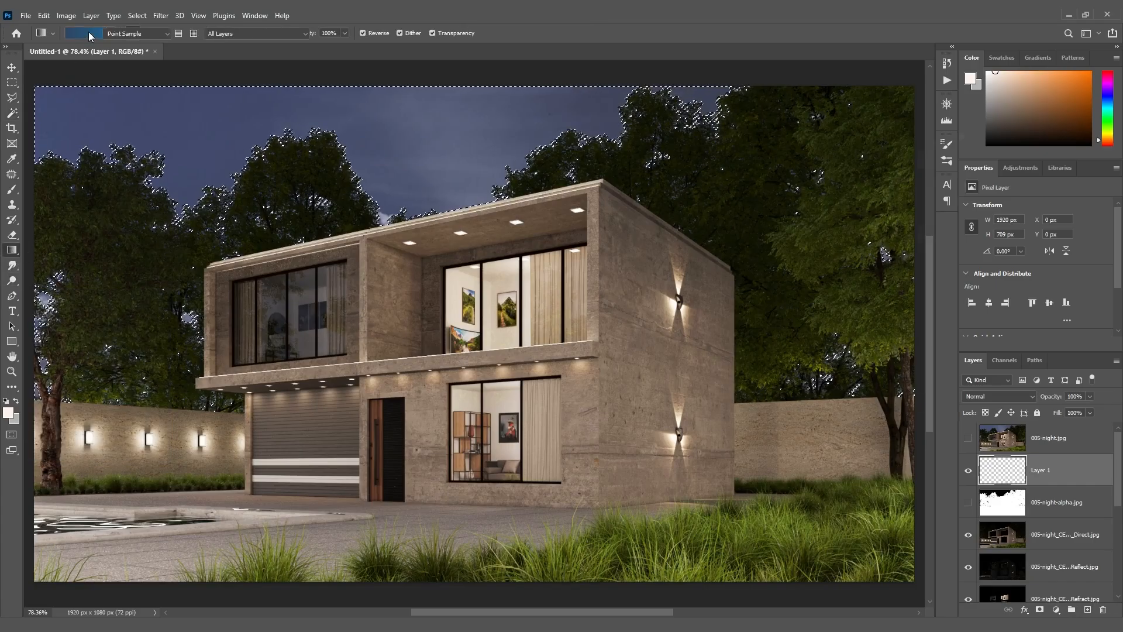
click(117, 33)
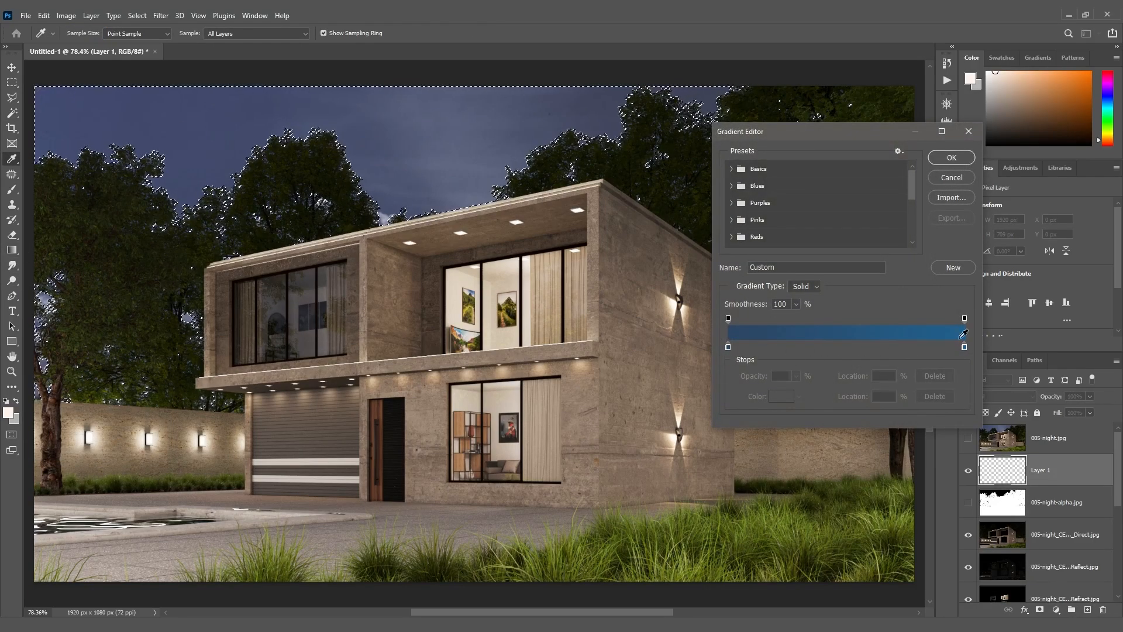
click(952, 157)
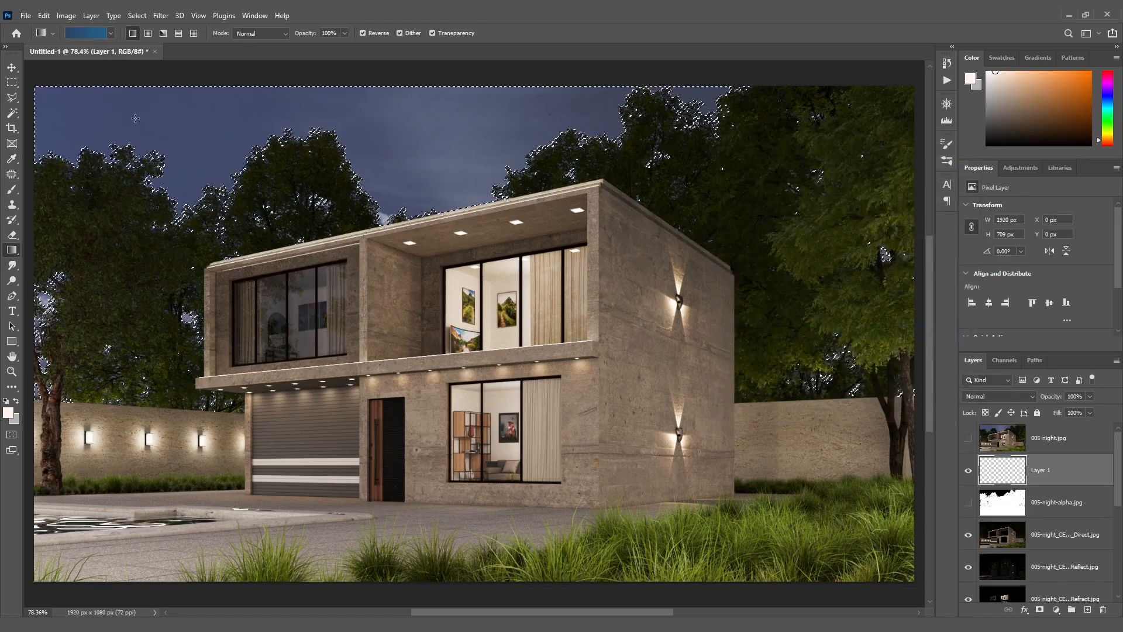
drag(106, 89, 138, 69)
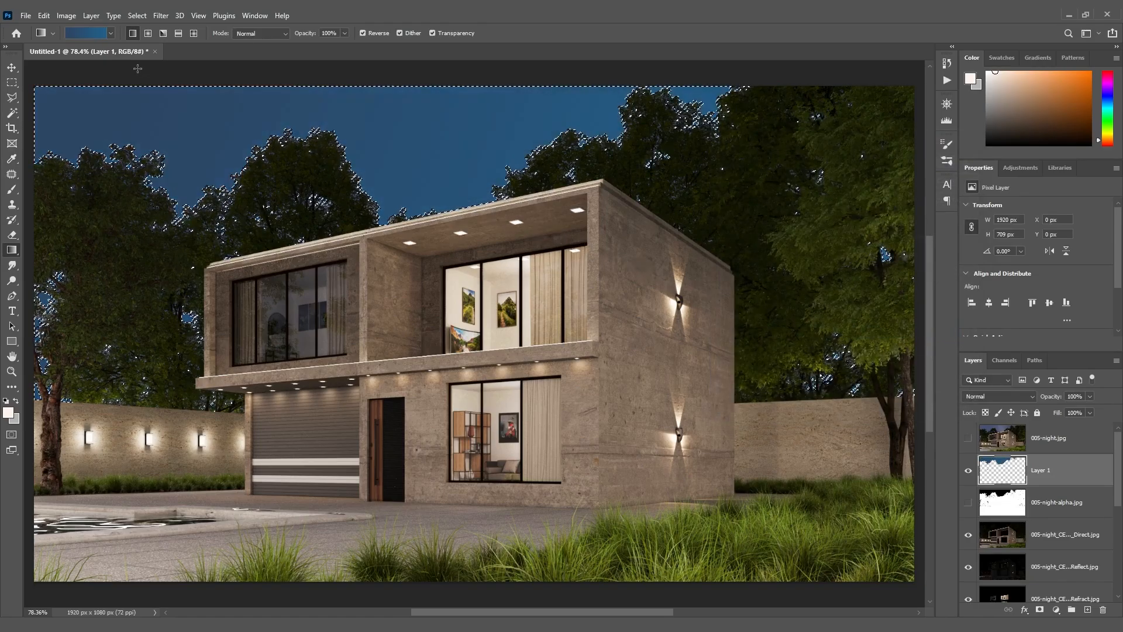
drag(444, 220, 446, 82)
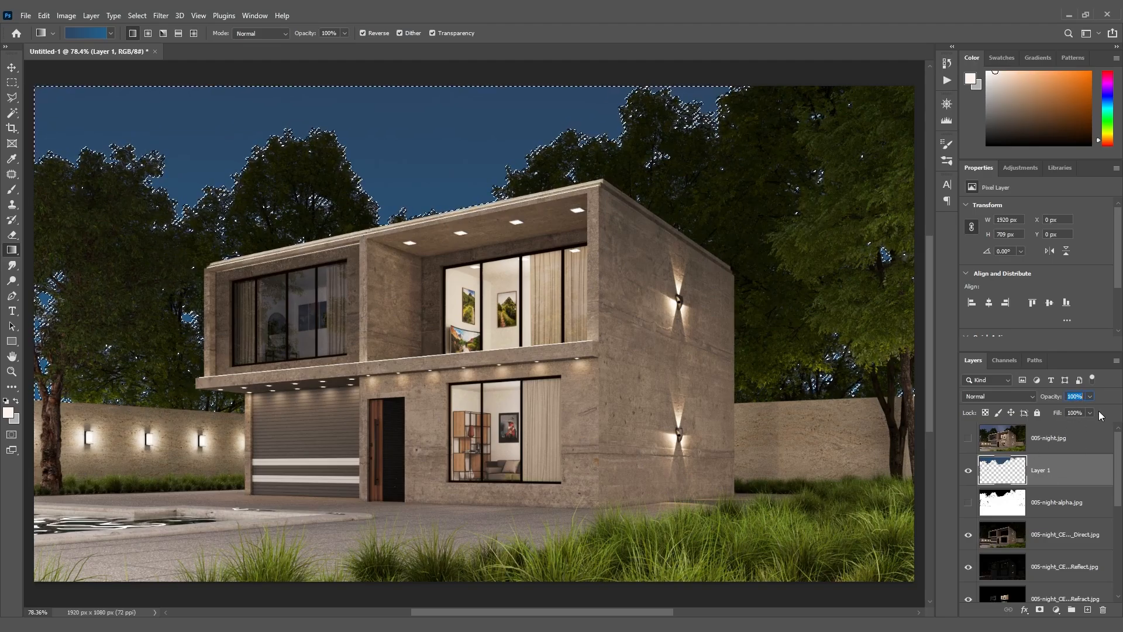
text(10)
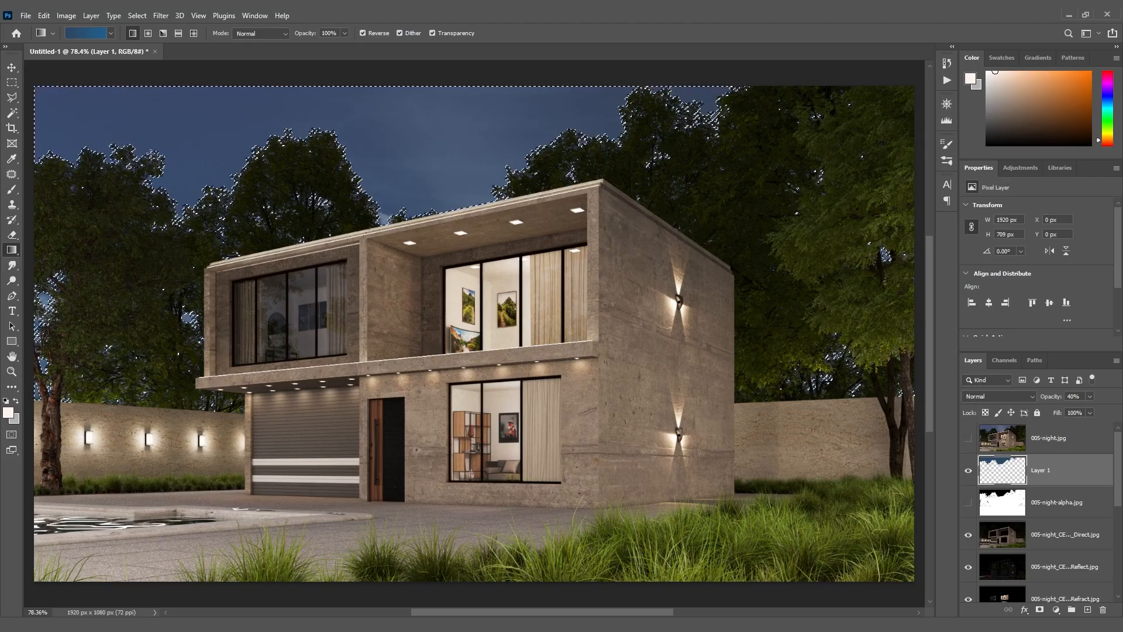
Switch to the Brush tool and set the foreground color to light blue a6daff
click(13, 191)
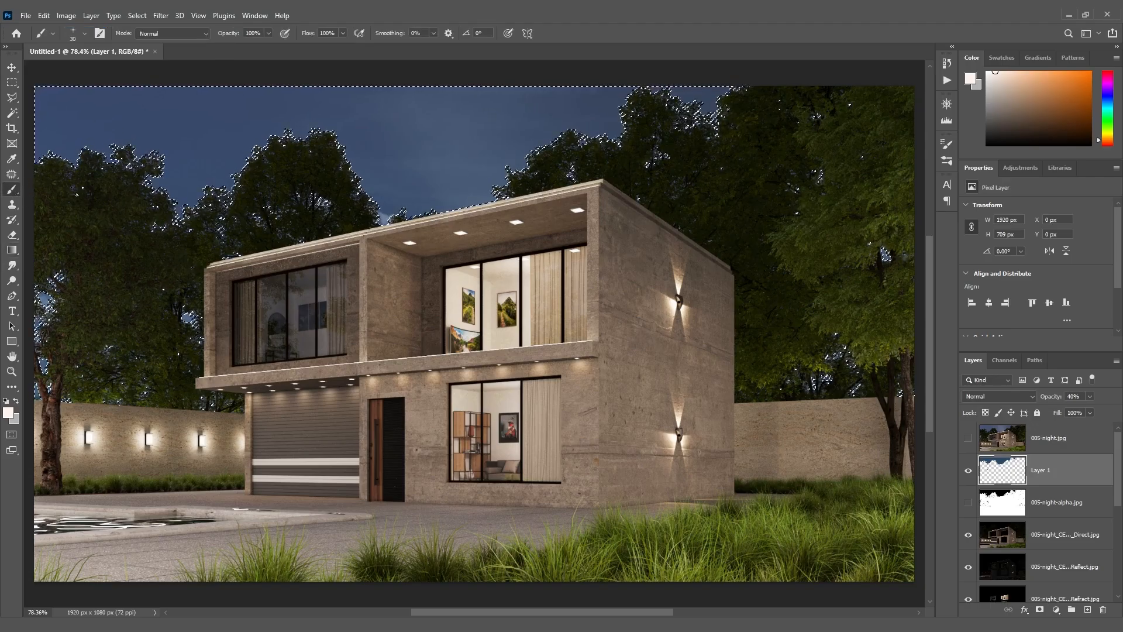
click(8, 413)
click(699, 375)
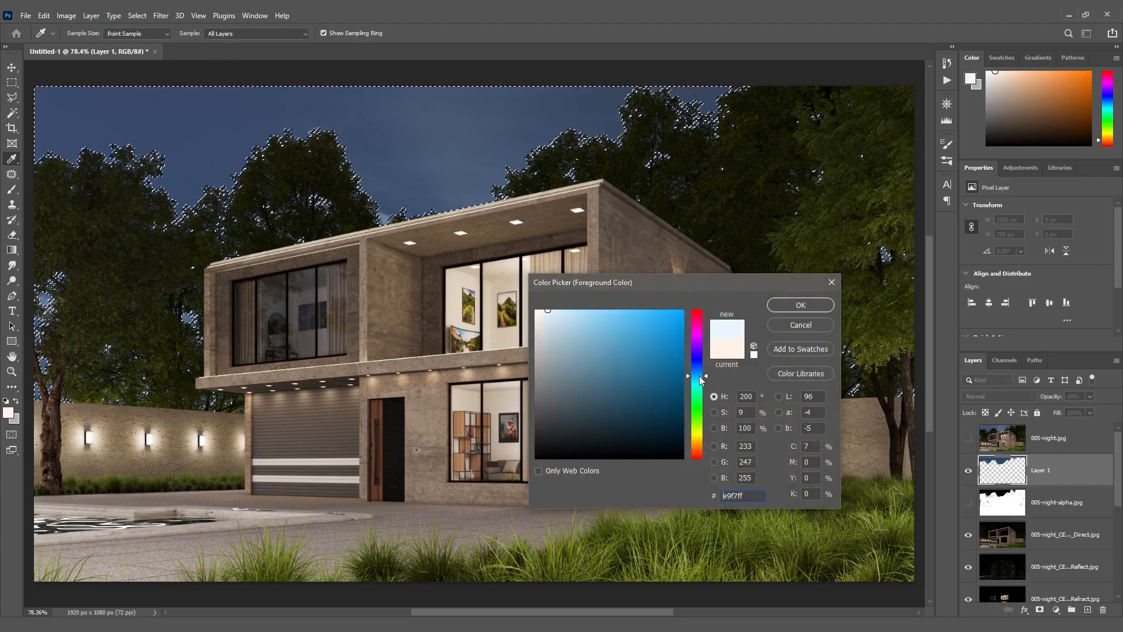
click(588, 309)
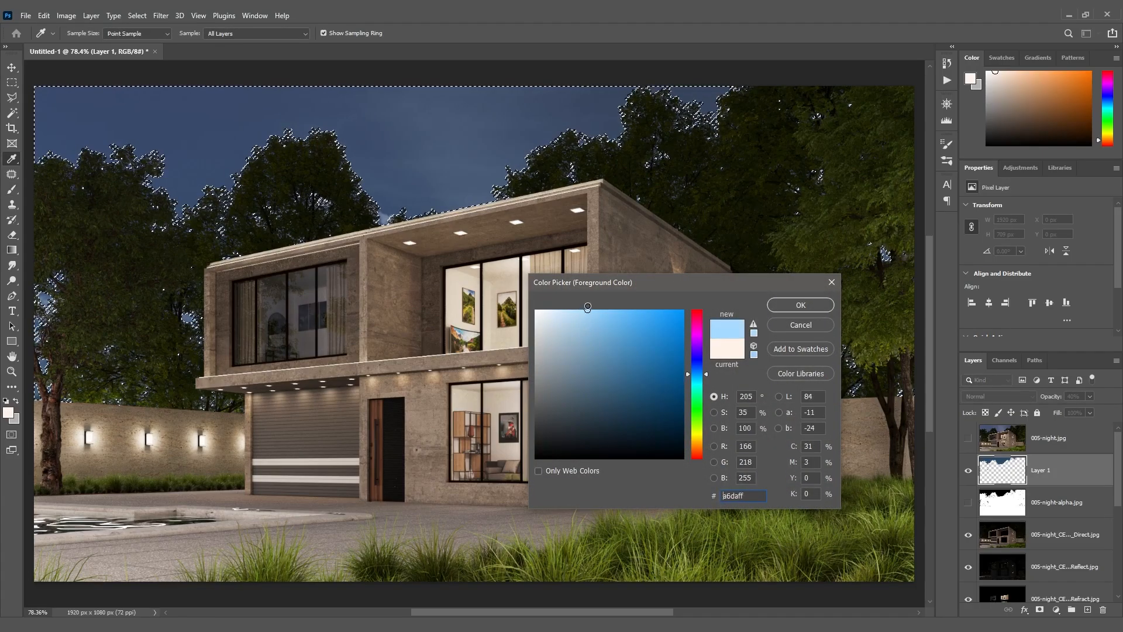
click(809, 304)
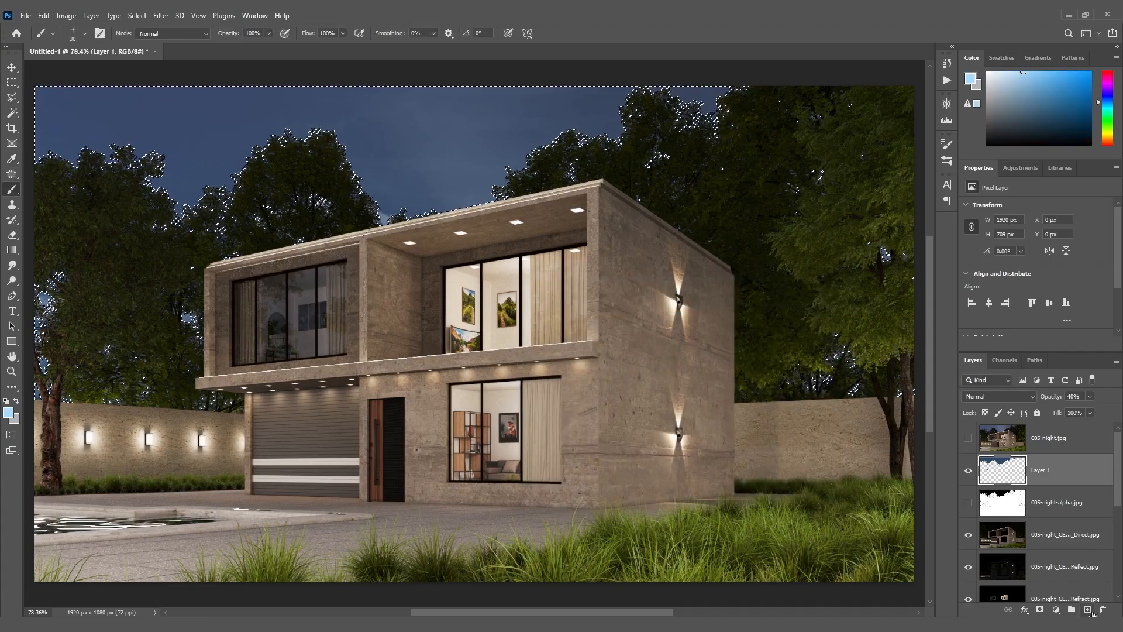
Add a new layer above Layer 1 and choose the Simen91 Brushes - Starfield 2 brush from the Star and Light Effect Brushes
click(1088, 610)
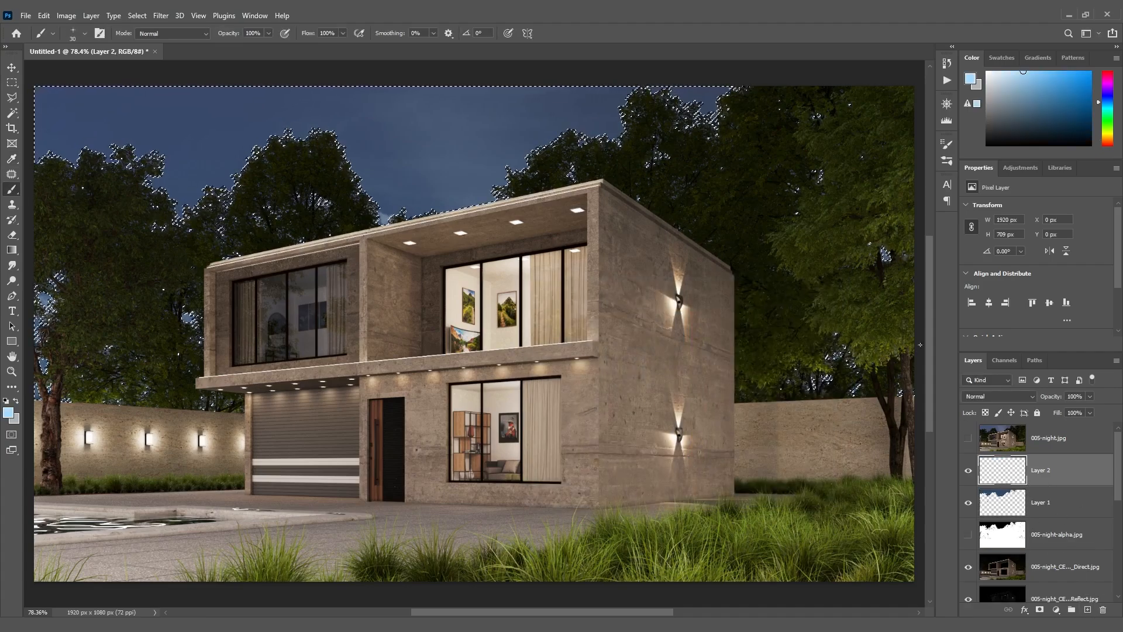
click(948, 144)
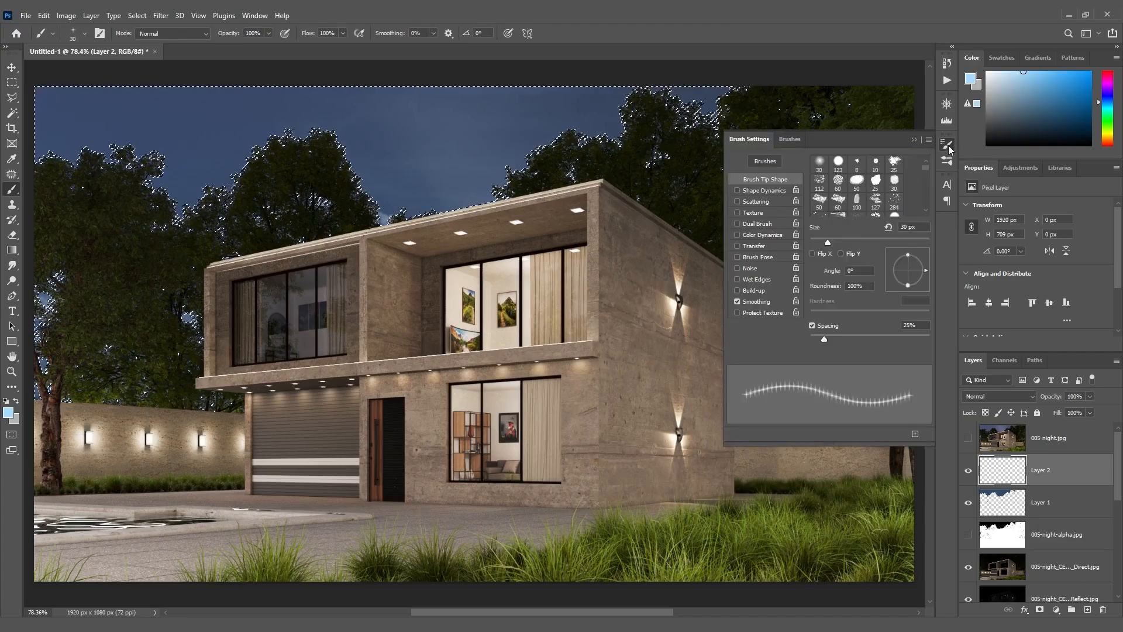
click(791, 140)
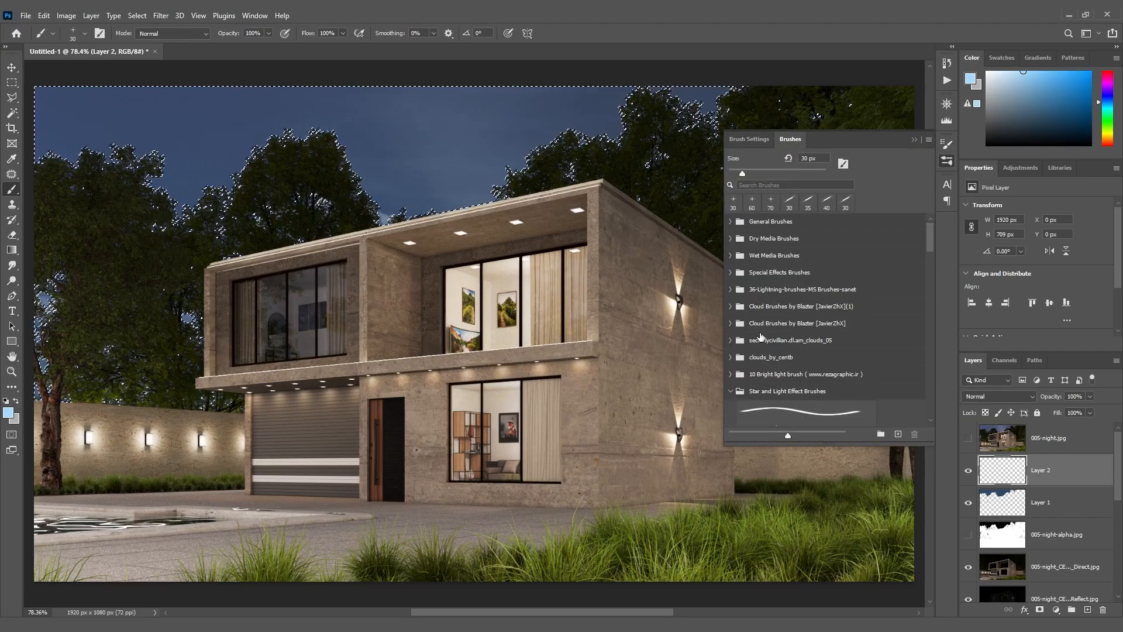
scroll(746, 374, down, 1)
click(731, 383)
drag(929, 292, 930, 314)
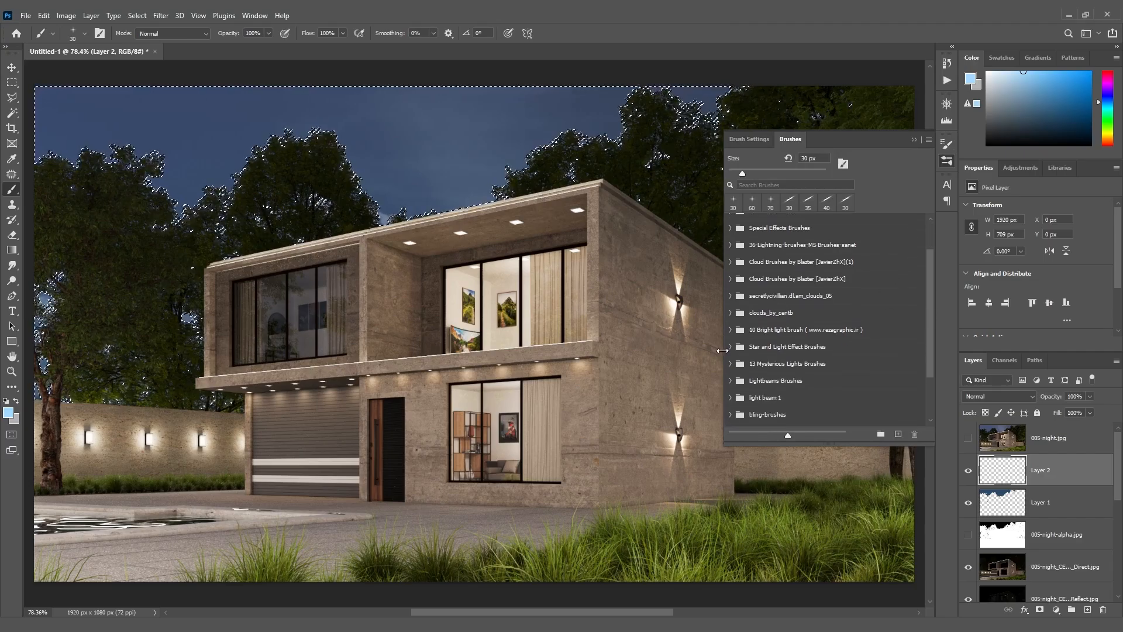
click(731, 347)
drag(930, 250, 930, 282)
scroll(797, 389, down, 3)
click(834, 371)
click(831, 405)
scroll(809, 355, down, 20)
click(824, 366)
scroll(829, 380, down, 1)
scroll(830, 381, down, 2)
click(825, 336)
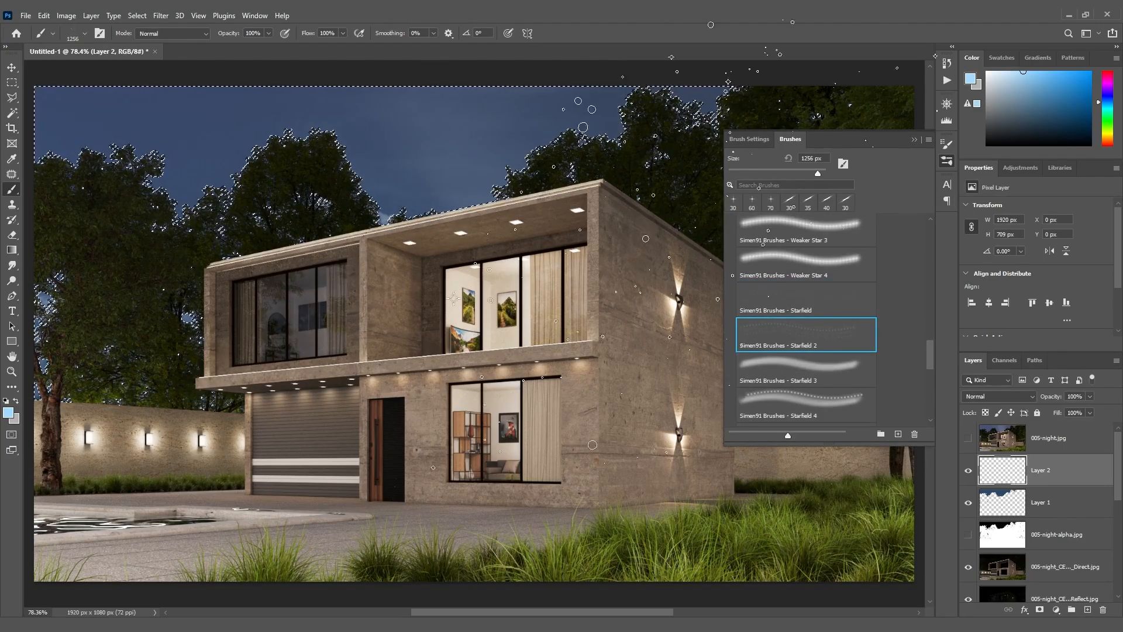
click(915, 139)
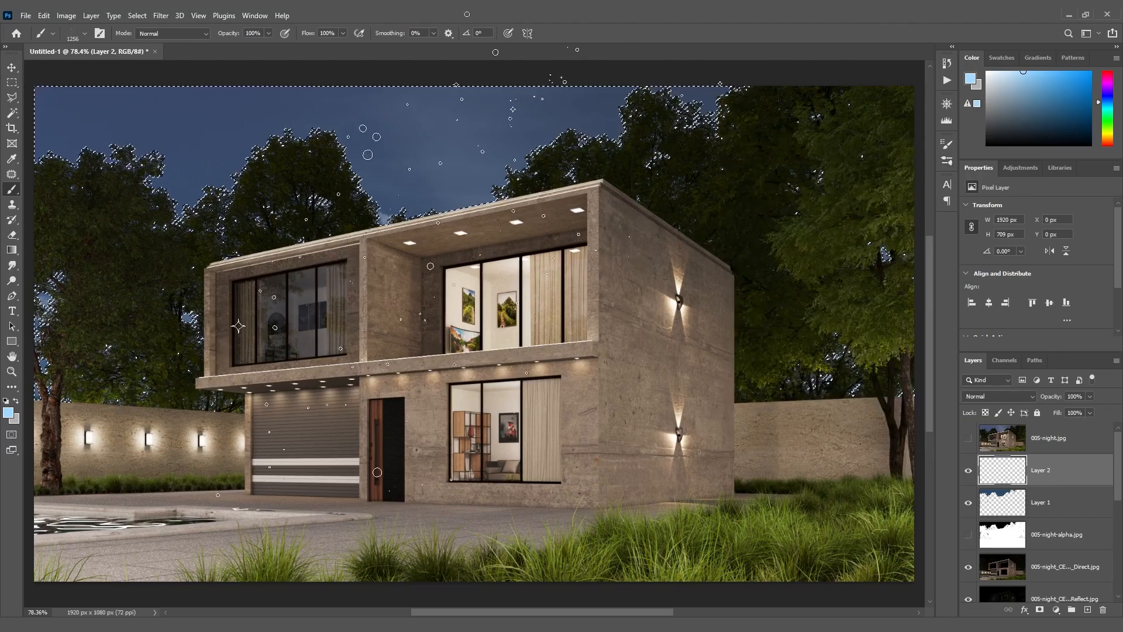
Reduce the Starfield 2 brush size to 600 px
key(bracketleft)
key(bracketleft)
key(bracketleft)
key(bracketleft)
key(bracketleft)
key(bracketleft)
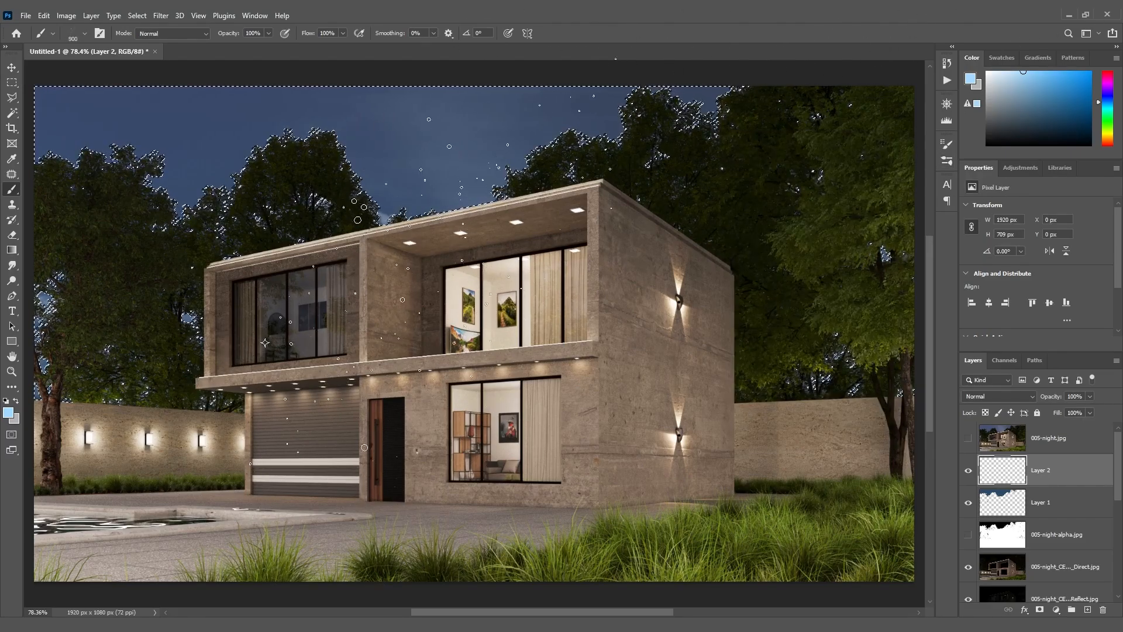
key(bracketleft)
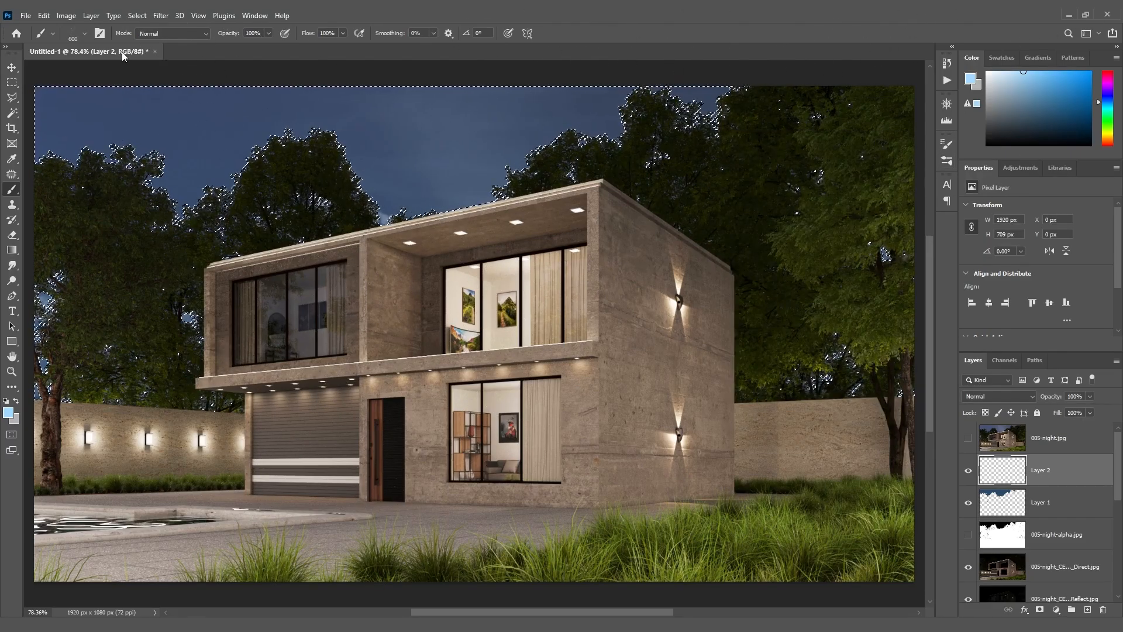
Stamp stars across the sky on Layer 2 with the brush at a -41° angle and 700 px, and clear the sky selection
click(84, 36)
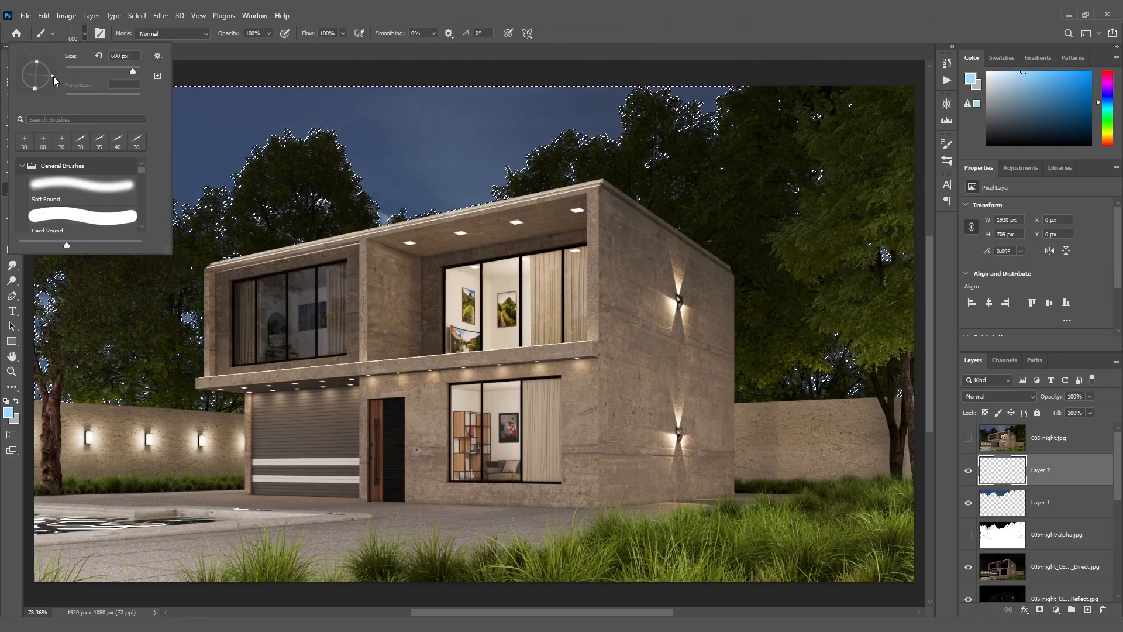
drag(51, 86, 49, 87)
click(85, 36)
key(bracketright)
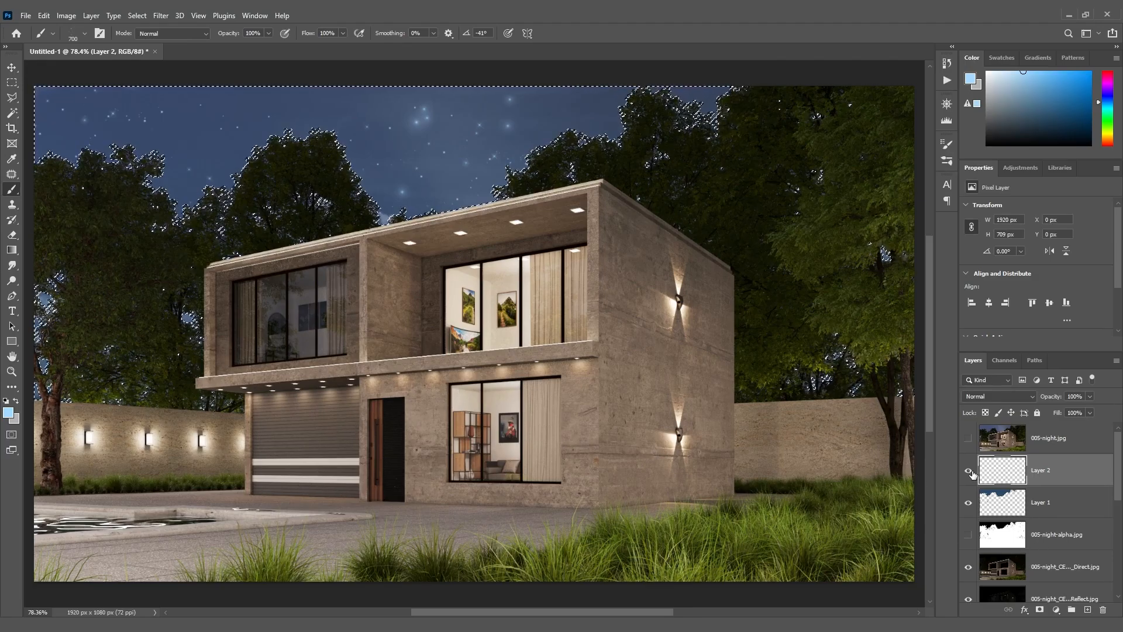
key(ctrl+d)
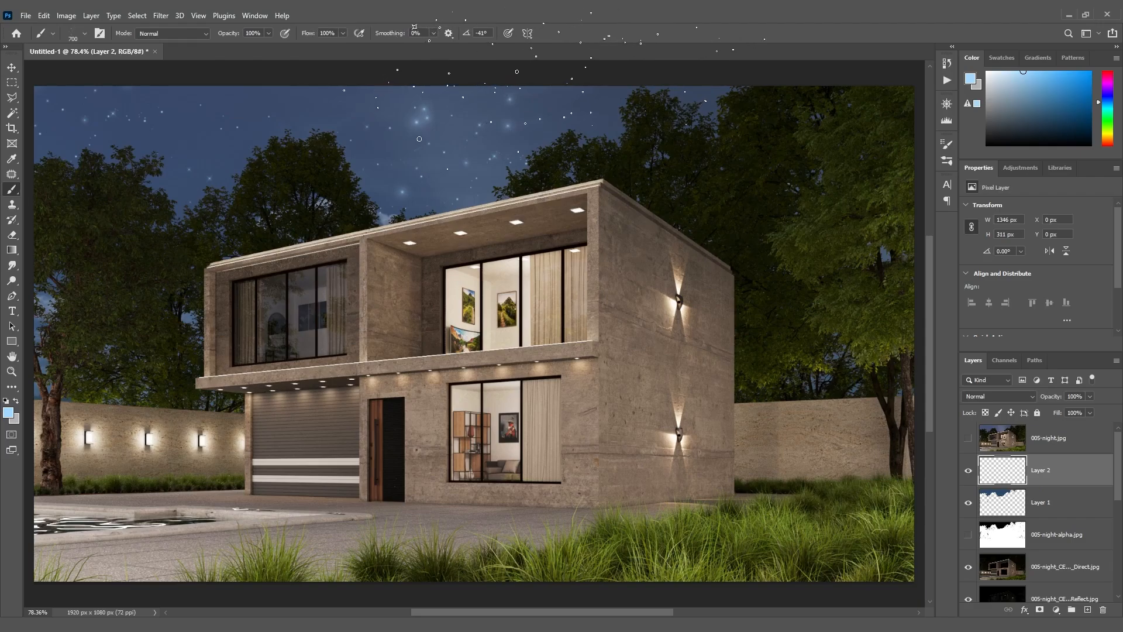
click(425, 137)
Set the opacity of the star layer, Layer 2, to 50% and deselect the layer
click(12, 67)
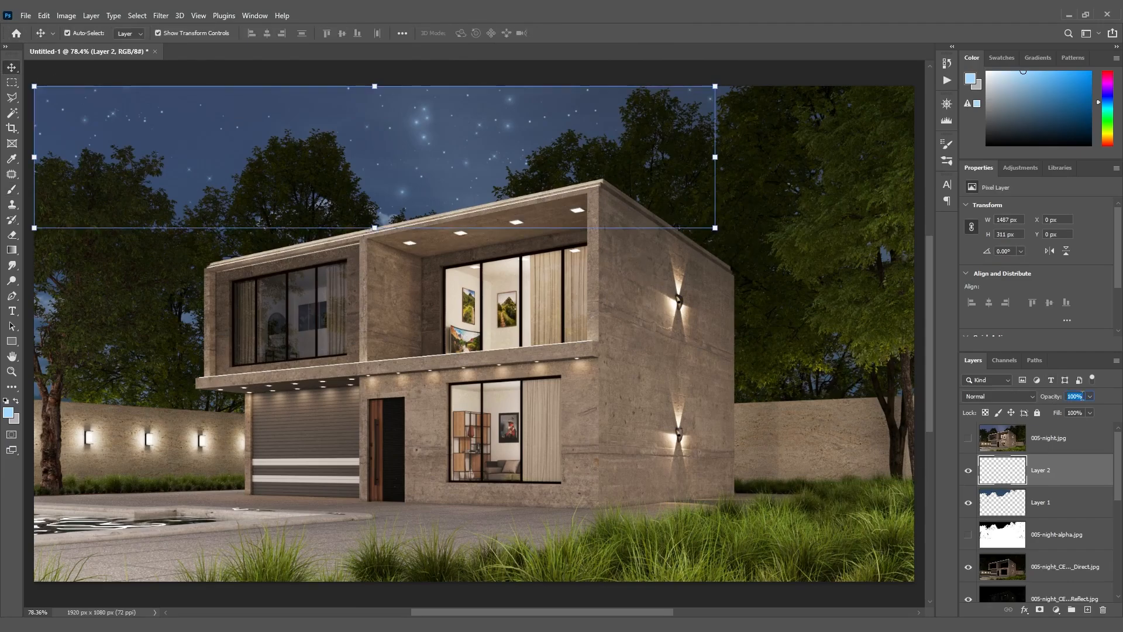
text(70)
key(BackSpace)
text(50)
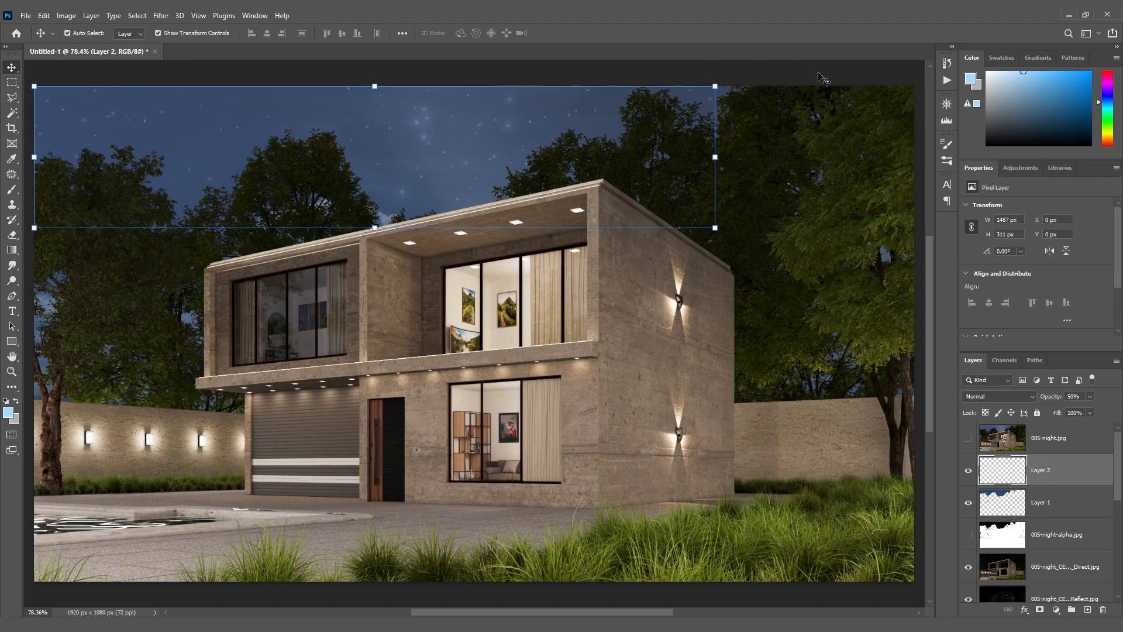
click(837, 85)
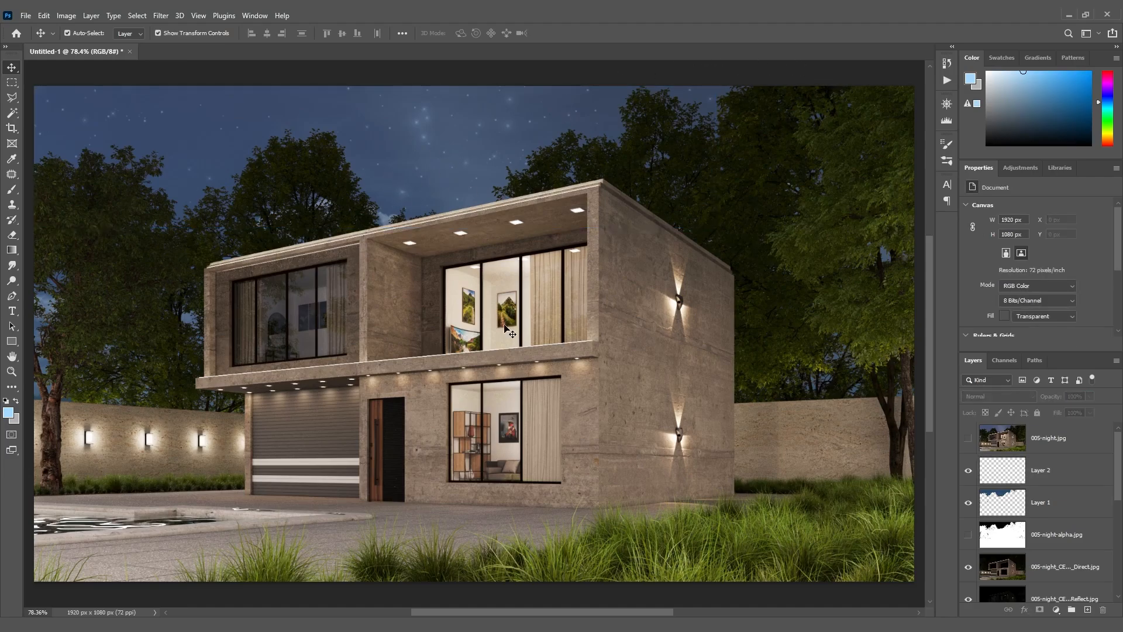
Add a new layer directly below 005-night.jpg and choose the Simen91 Brushes - Weaker Star 2 brush for painting on it
click(1088, 610)
drag(1031, 440, 1022, 471)
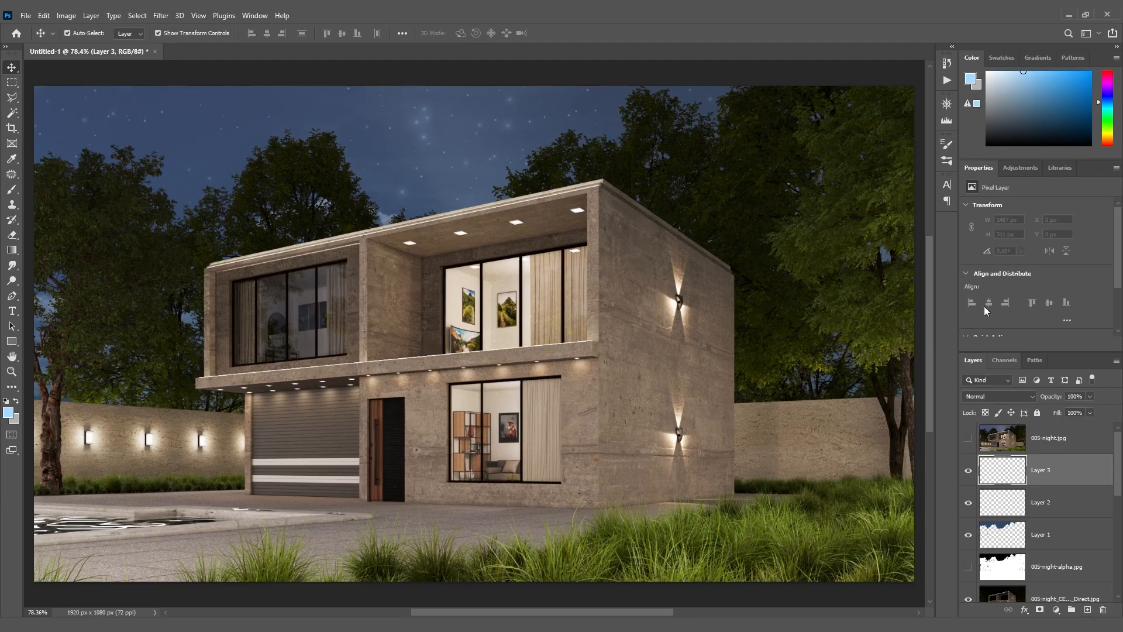
click(946, 147)
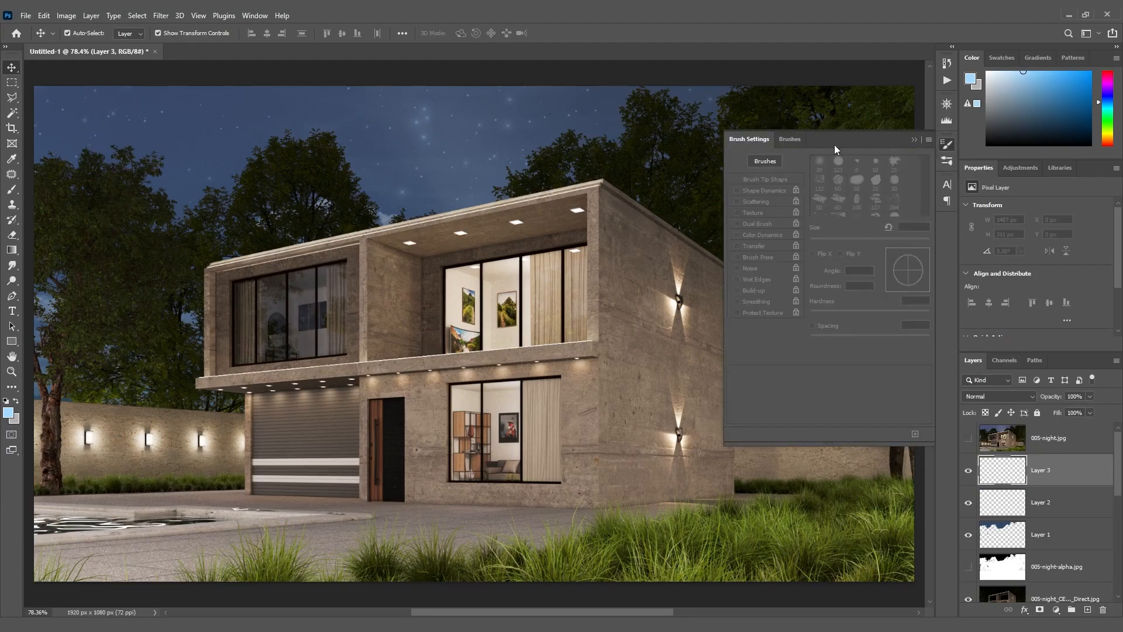
click(787, 140)
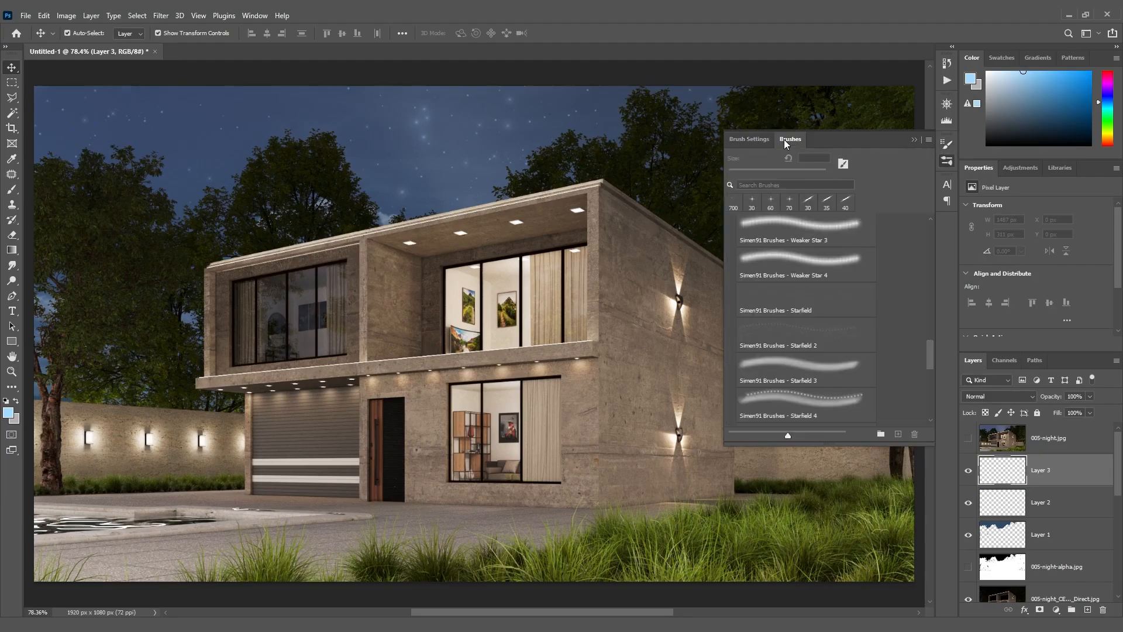
click(12, 191)
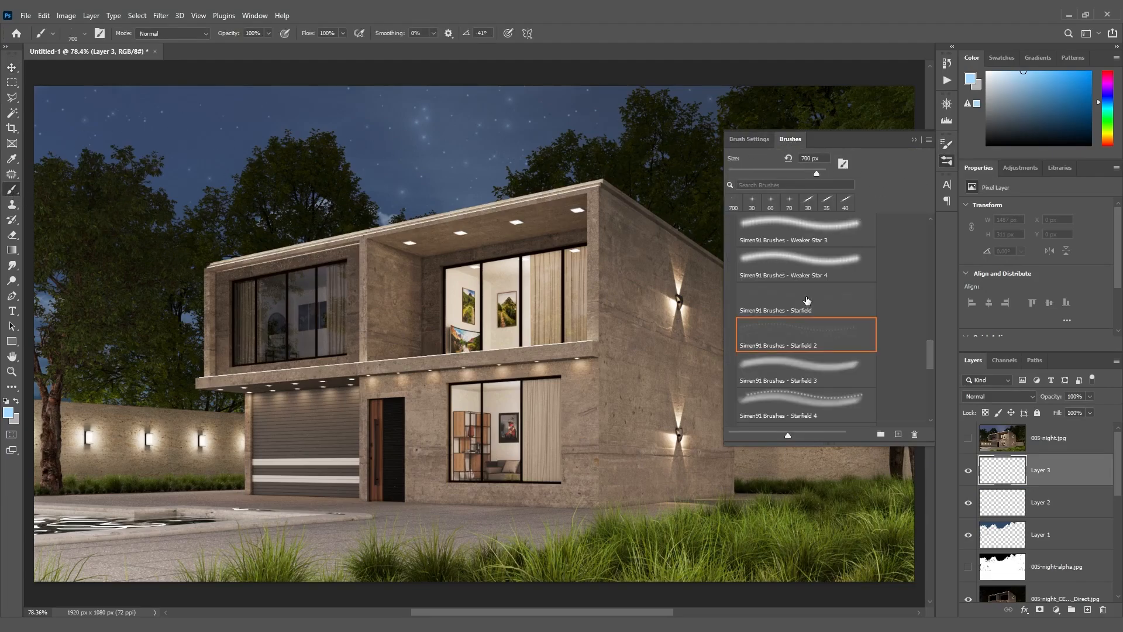
drag(928, 352, 929, 332)
click(788, 292)
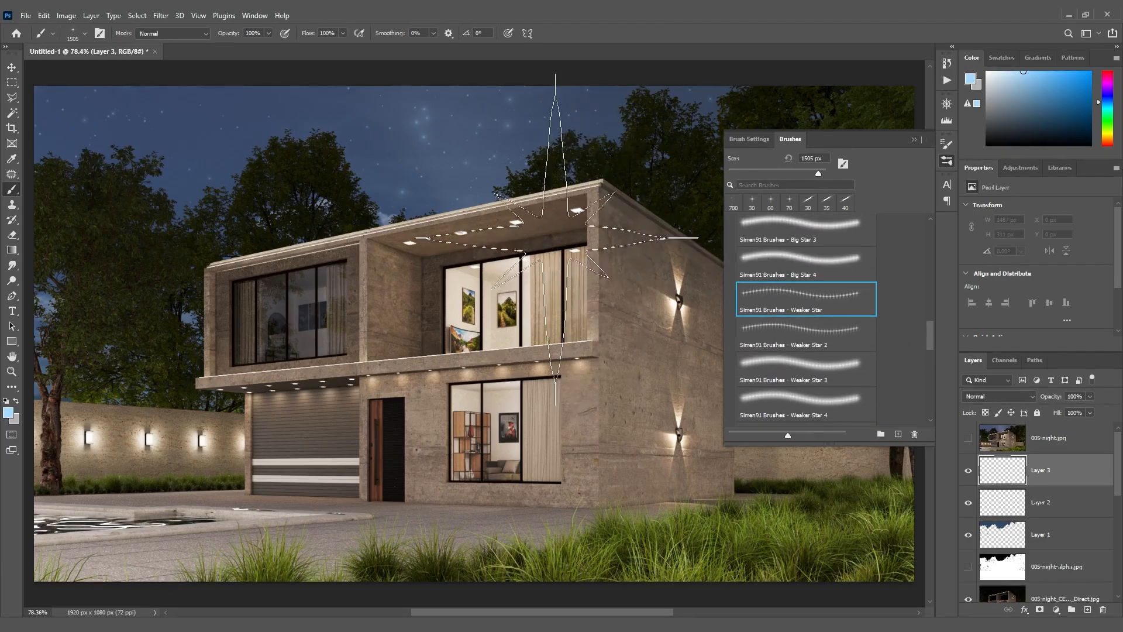
click(807, 325)
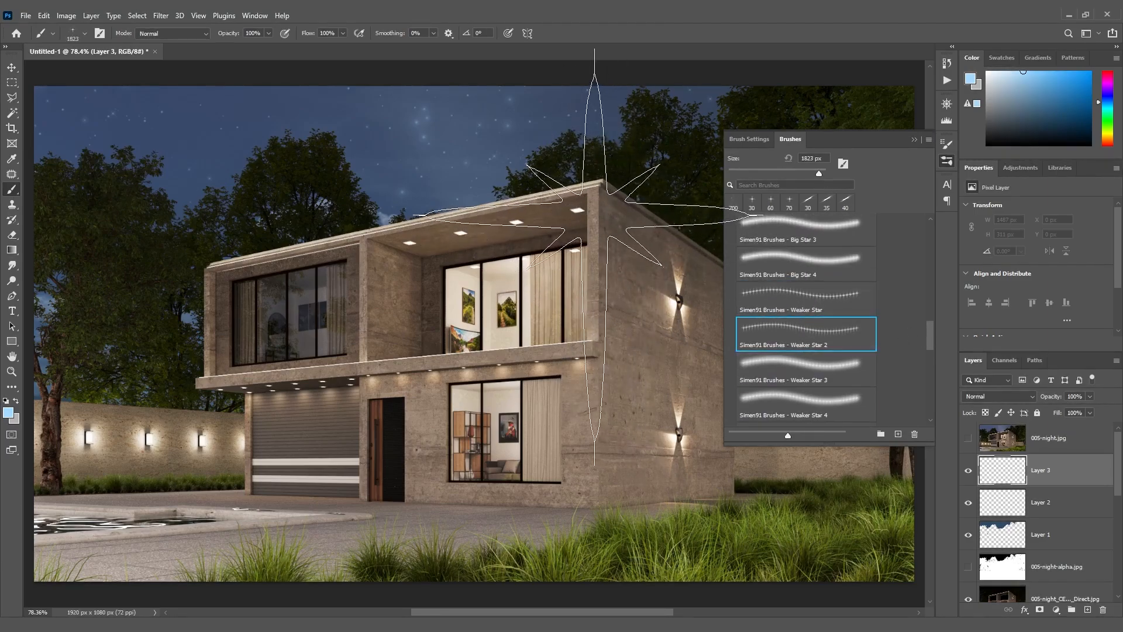
Choose the Simen91 Brushes - Weaker Star brush and reduce its size to 100 px
click(836, 311)
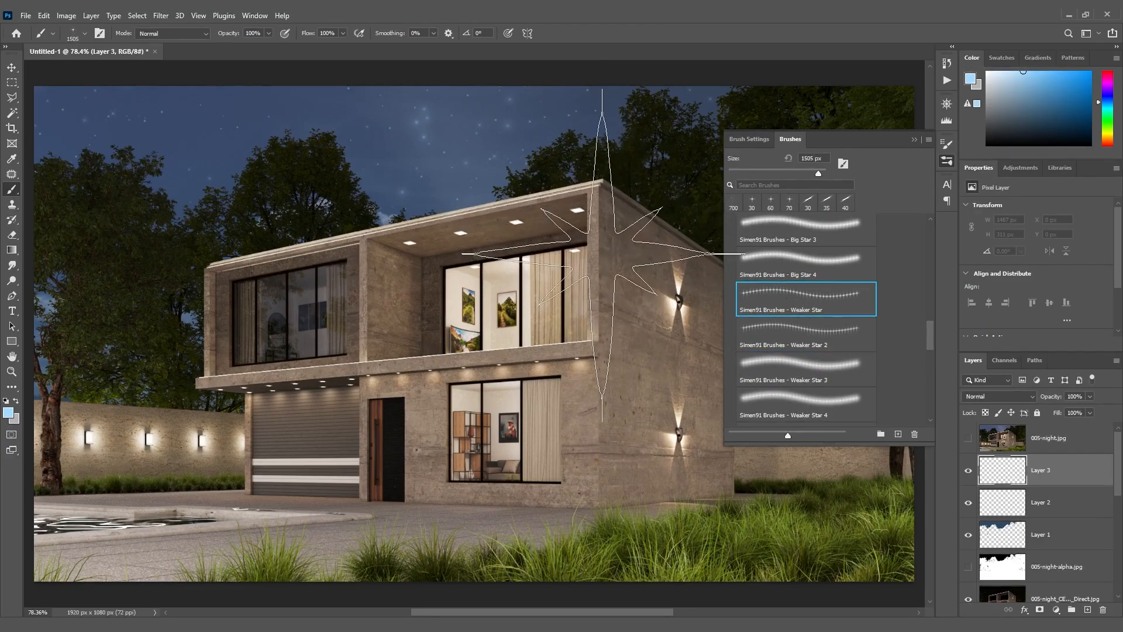
key(bracketleft)
key(bracketleft)
key(bracketleft)
key(bracketleft)
key(bracketleft)
key(bracketleft)
key(bracketleft)
key(bracketleft)
key(bracketleft)
key(bracketleft)
key(bracketleft)
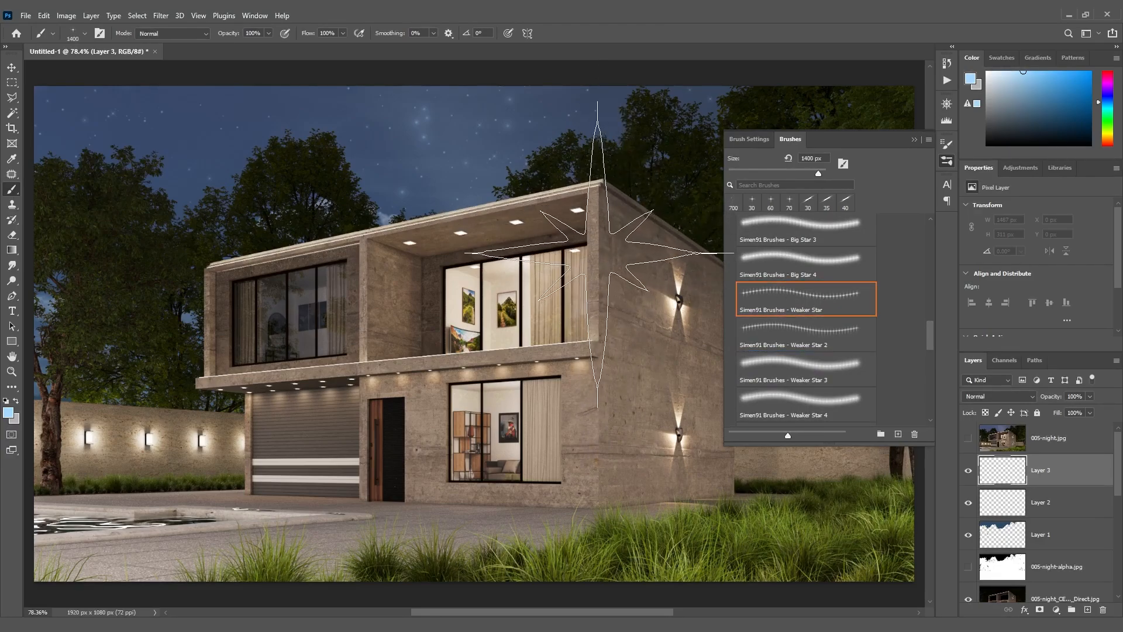
key(bracketleft)
key(bracketleft)
key(bracketleft)
key(bracketleft)
key(bracketleft)
key(bracketleft)
key(bracketleft)
key(bracketleft)
key(bracketleft)
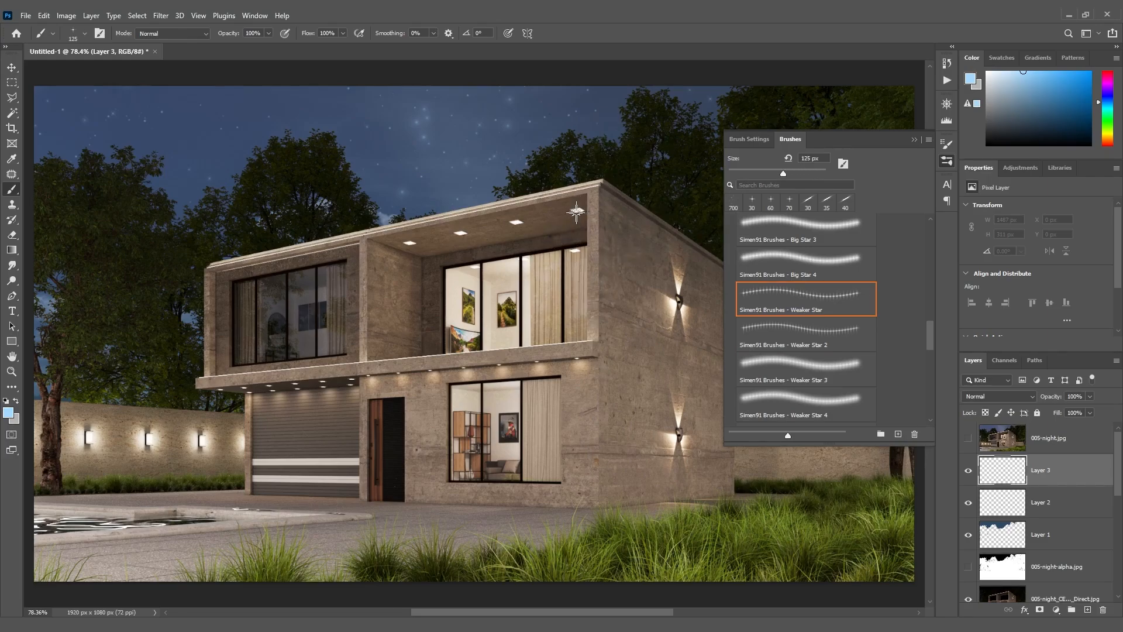
click(916, 140)
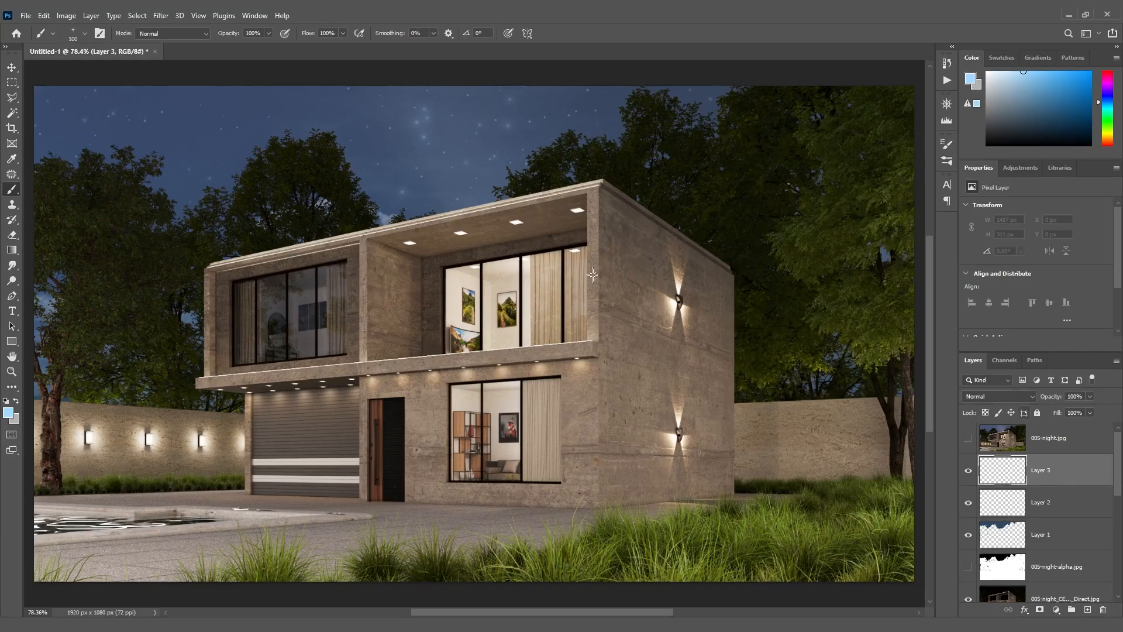
Sample a balcony ceiling light as the foreground colour and warm it to the pale orange tint fff2da
alt+scroll(580, 200, up, 5)
alt+scroll(579, 200, up, 2)
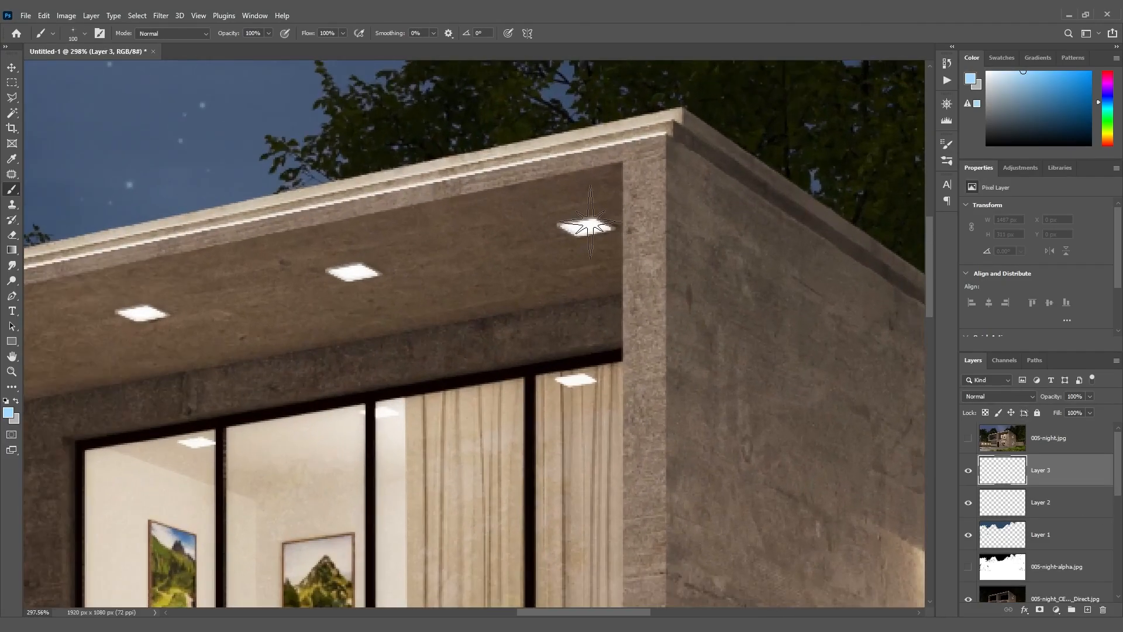
click(8, 413)
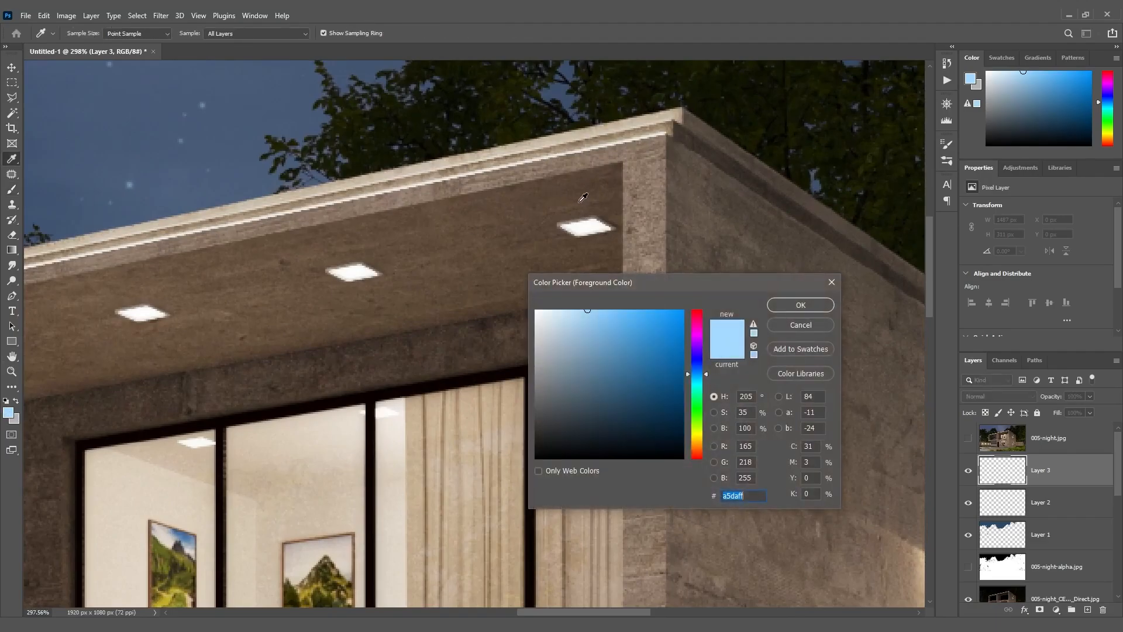
click(590, 233)
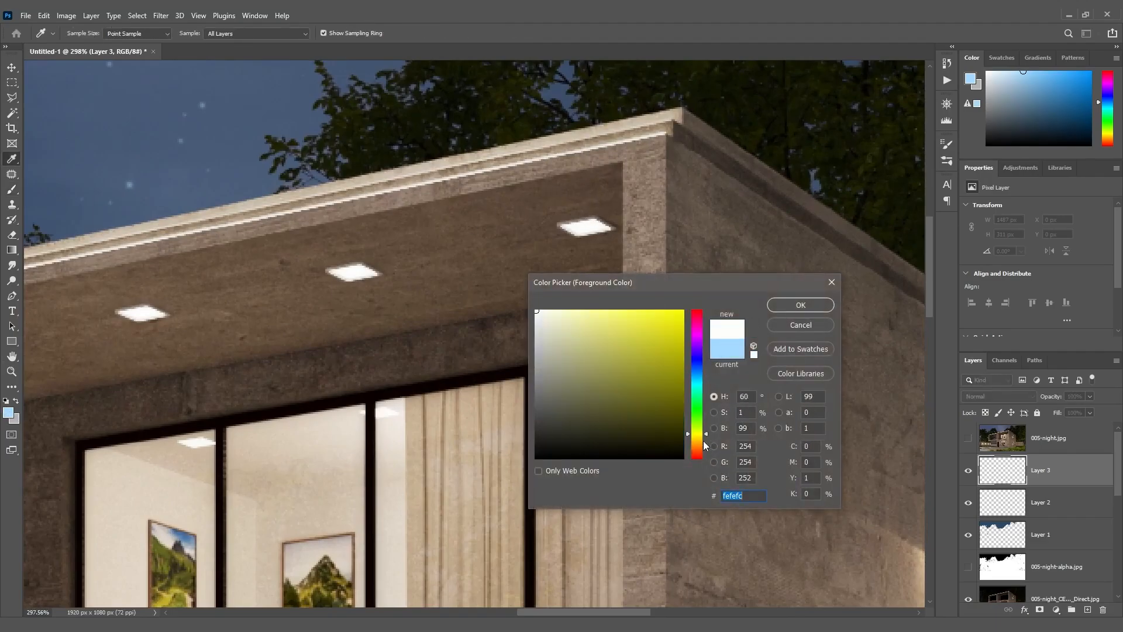
drag(702, 437, 704, 446)
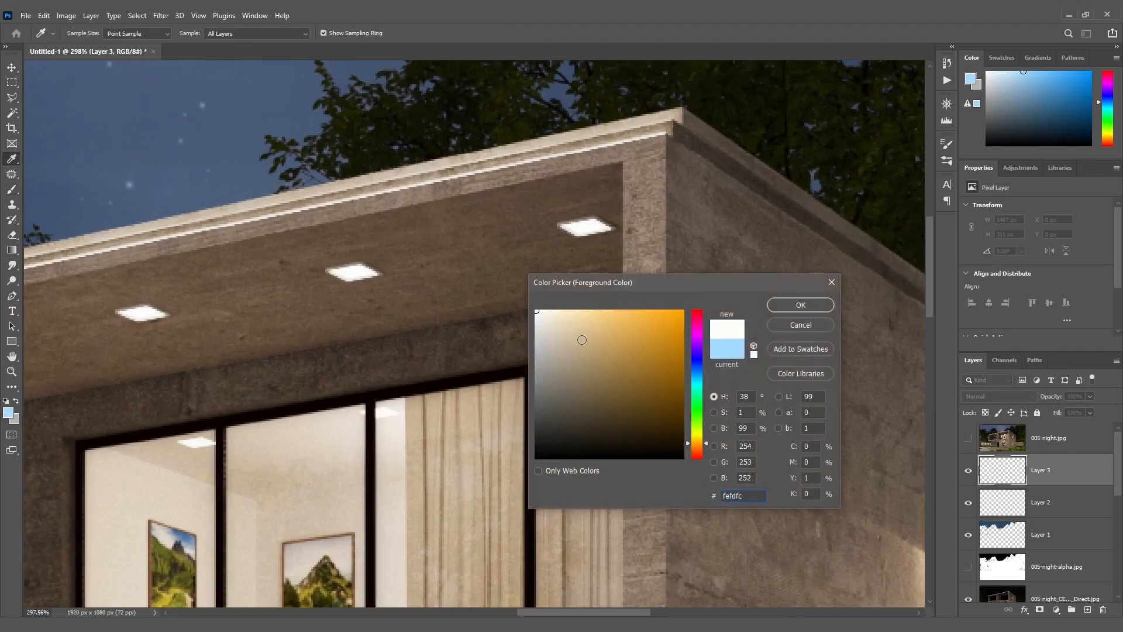
click(559, 308)
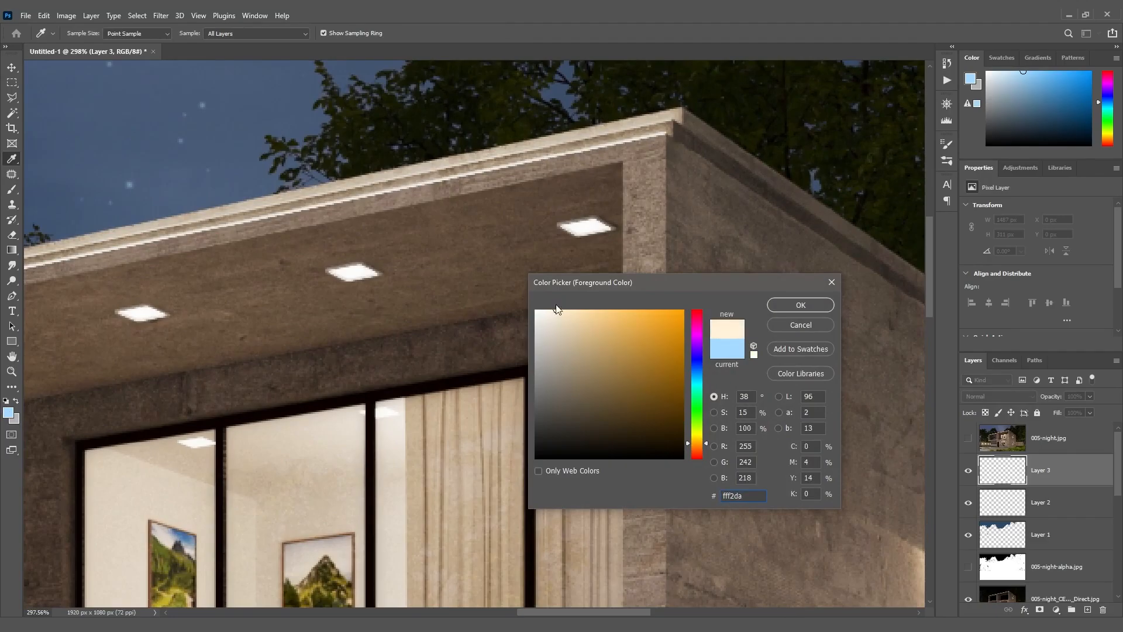
click(801, 305)
Stamp a star flare on each of the four balcony ceiling lights on Layer 3, shrinking the brush from 100 px to 80 px
key(b)
click(586, 228)
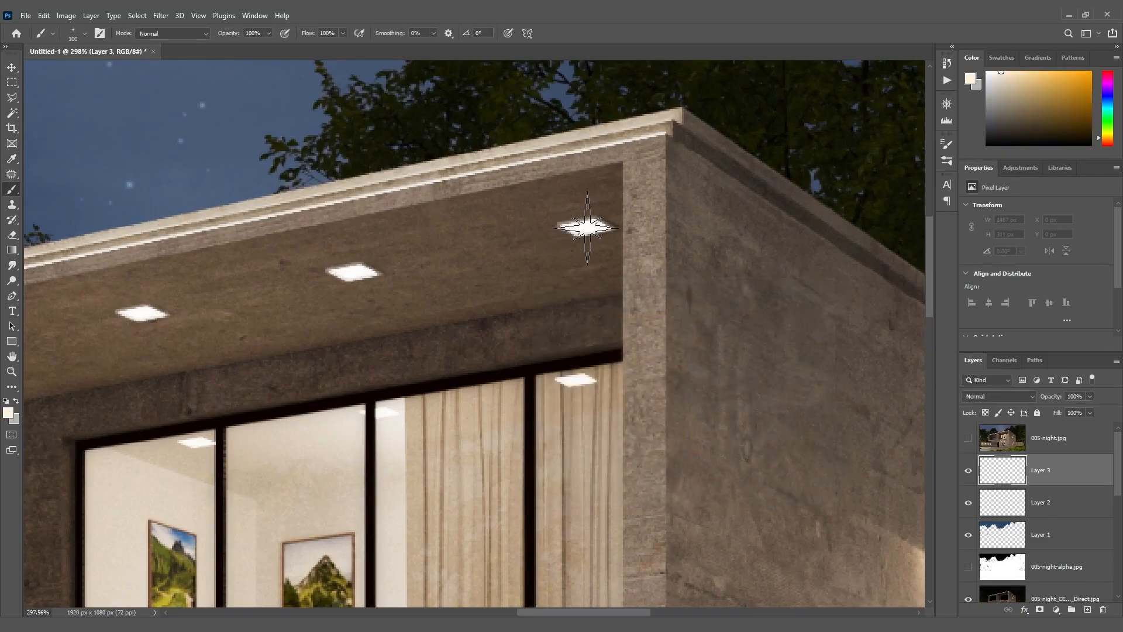
click(354, 273)
ctrl+scroll(410, 292, left, 6)
key(bracketleft)
click(484, 314)
key(bracketleft)
click(291, 351)
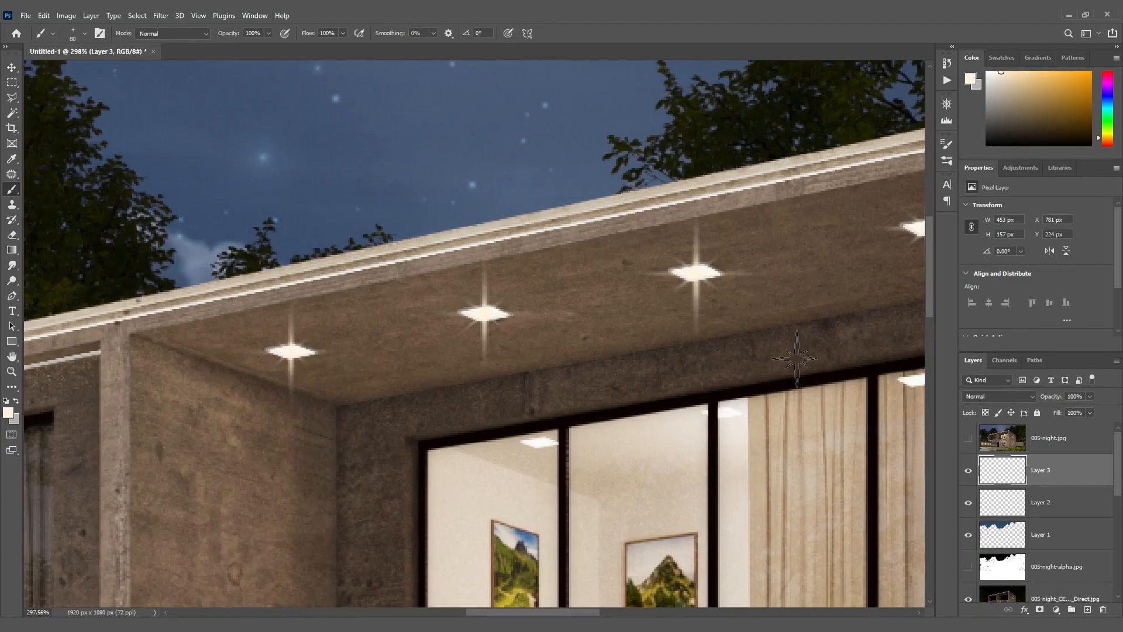
Stamp 60 px star flares on the four small ledge lights above the ground-floor window
alt+scroll(588, 609, down, 5)
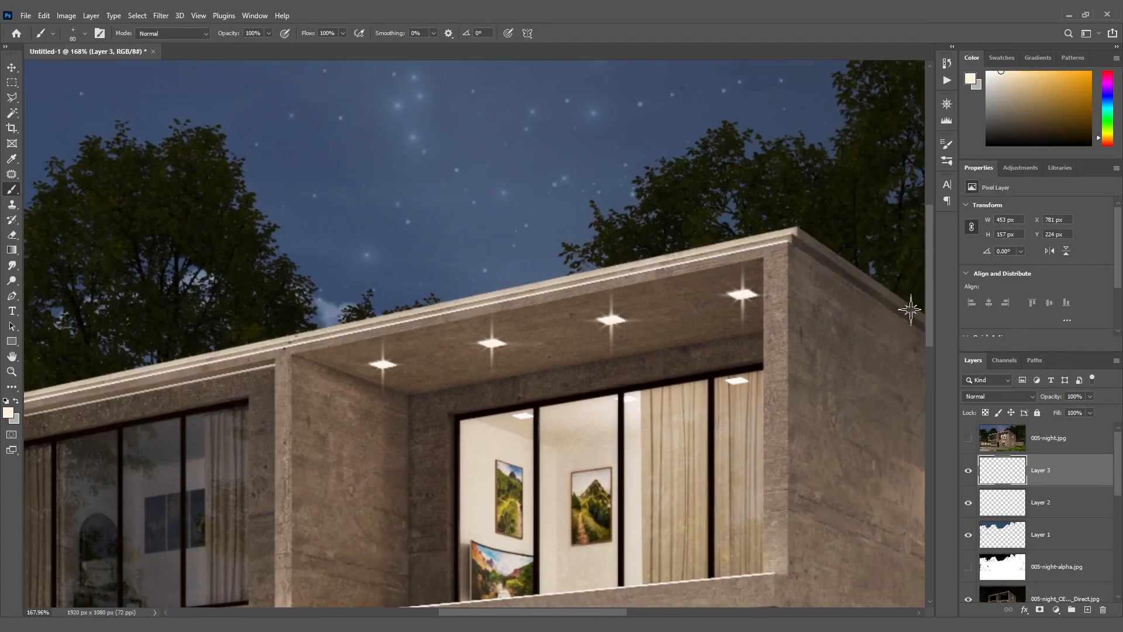
scroll(935, 369, down, 3)
alt+scroll(690, 234, up, 4)
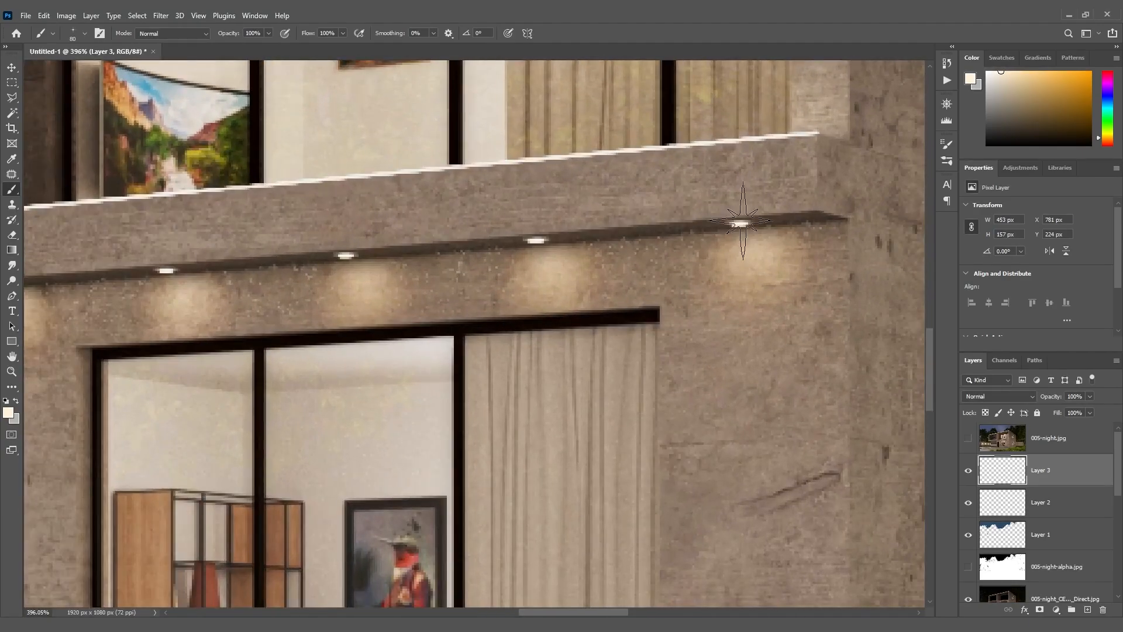
click(85, 33)
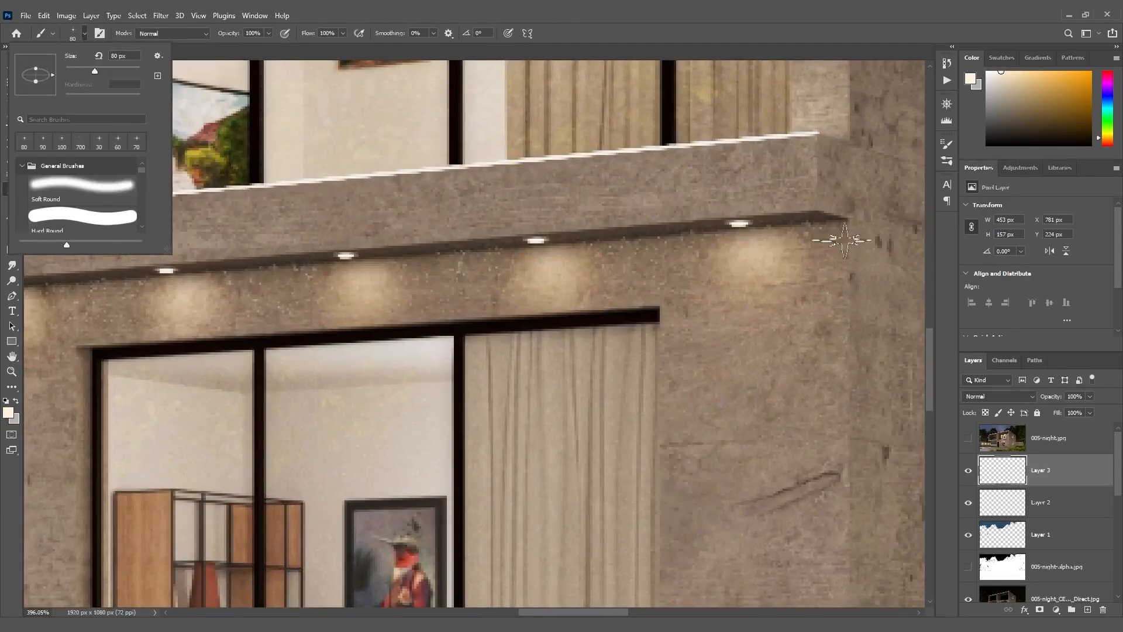
click(739, 225)
key(ctrl+z)
key(bracketleft)
key(bracketleft)
key(bracketleft)
click(739, 227)
key(bracketright)
click(346, 256)
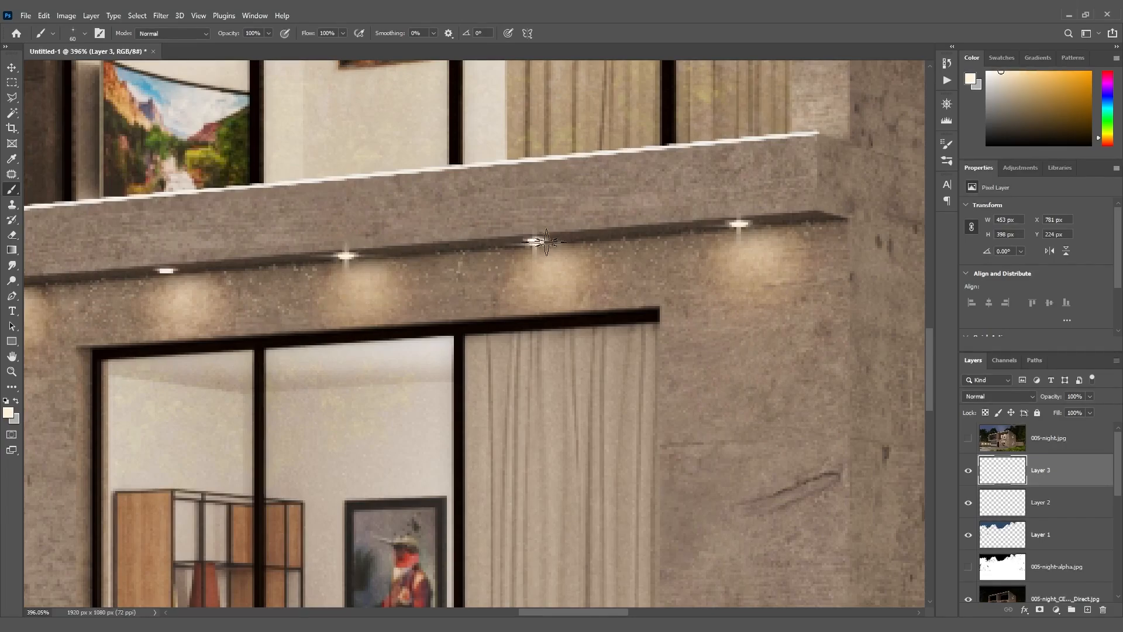
click(166, 271)
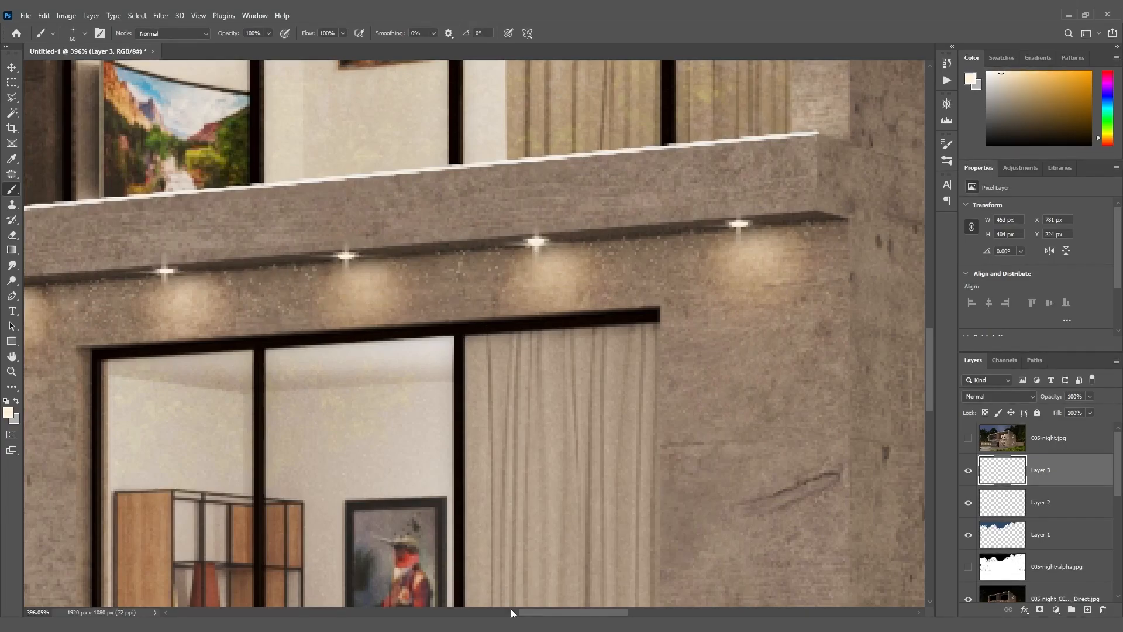
Stamp star flares at 60 px on the three remaining ledge lights above the entrance door
drag(576, 614, 508, 613)
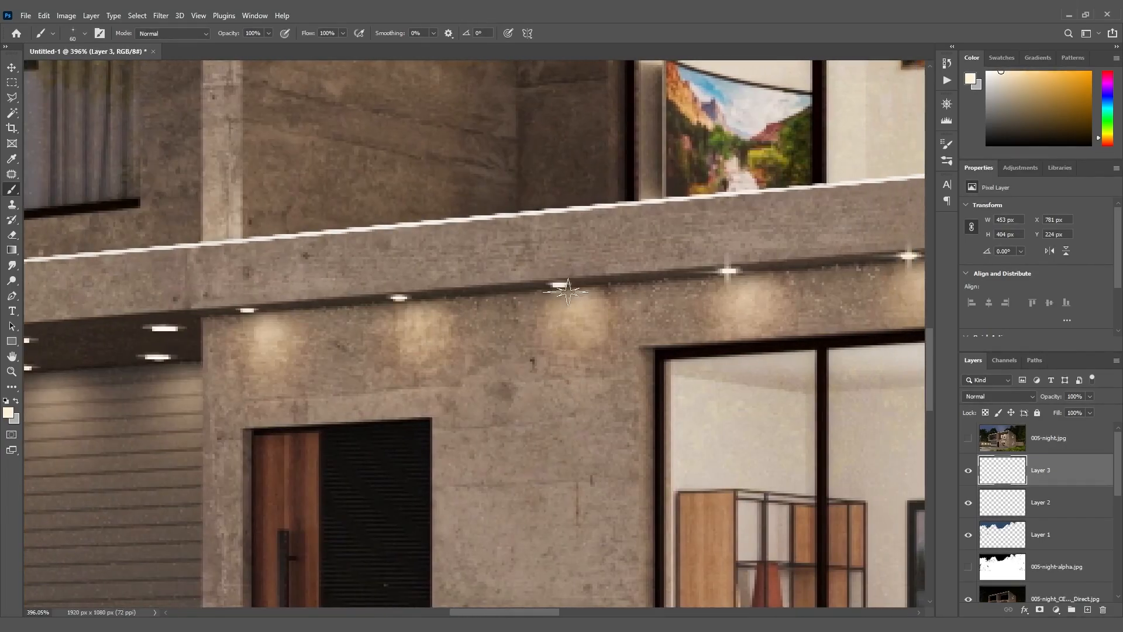
click(557, 285)
click(399, 298)
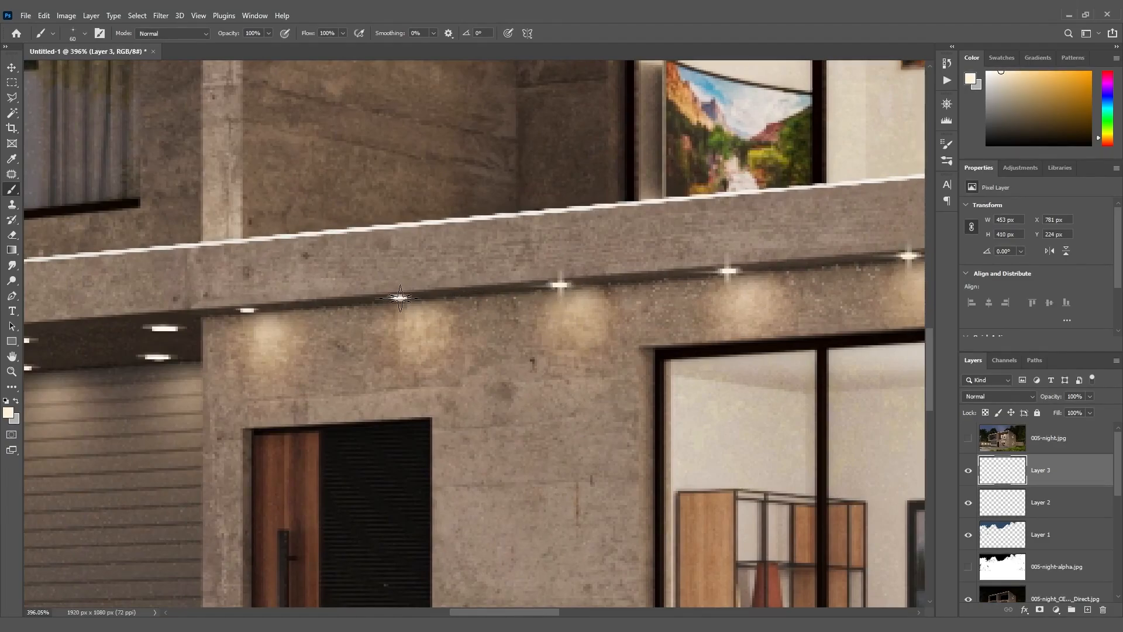
click(247, 310)
Stamp star flares on every soffit light above the garage door, shrinking the brush from 70 px to 45 px toward the far end
drag(522, 611, 447, 612)
key(bracketright)
click(776, 327)
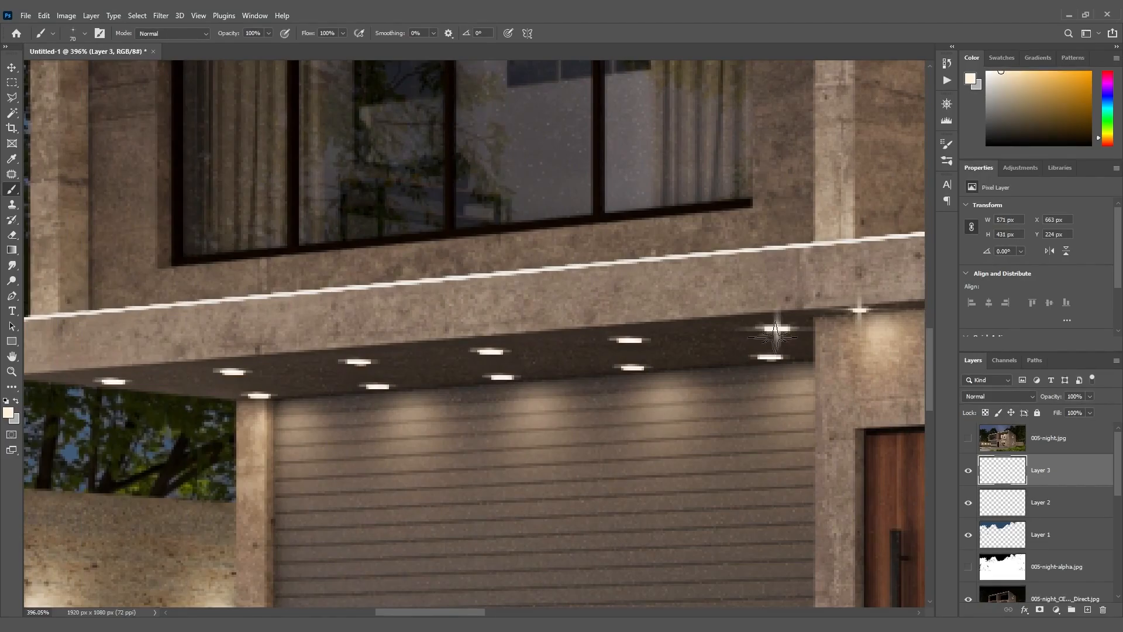
click(768, 358)
click(629, 340)
click(633, 368)
key(bracketleft)
click(501, 376)
click(490, 351)
click(359, 362)
click(377, 385)
key(bracketleft)
click(259, 396)
click(233, 373)
key(bracketleft)
click(113, 381)
Choose brush 4 from the Brushpack-Lighting set for painting light glows
alt+scroll(553, 498, down, 2)
drag(490, 612, 546, 610)
alt+scroll(724, 450, down, 2)
scroll(929, 289, up, 5)
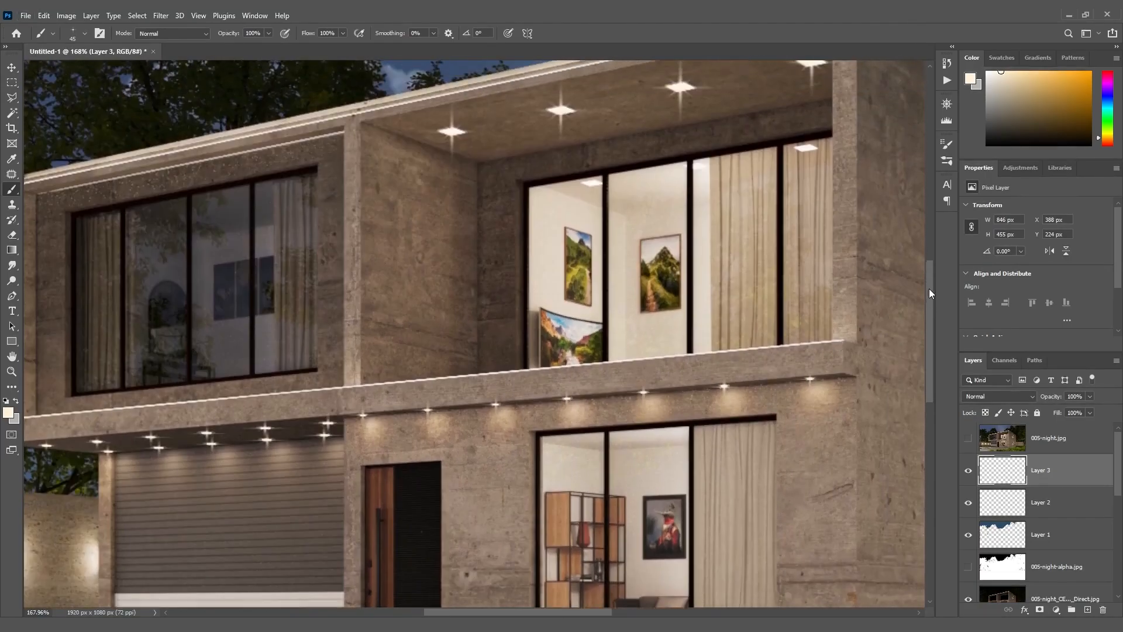
click(947, 161)
drag(931, 334, 933, 257)
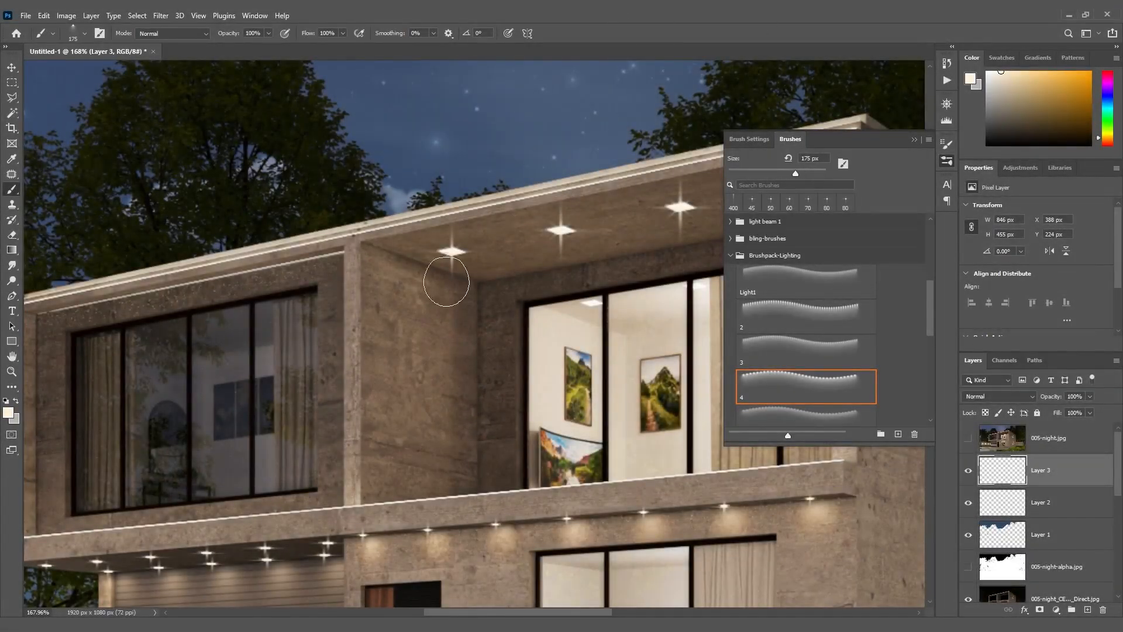
Stamp a soft 125 px glow beneath the balcony ceiling lights
key(bracketleft)
key(bracketleft)
click(452, 254)
click(561, 241)
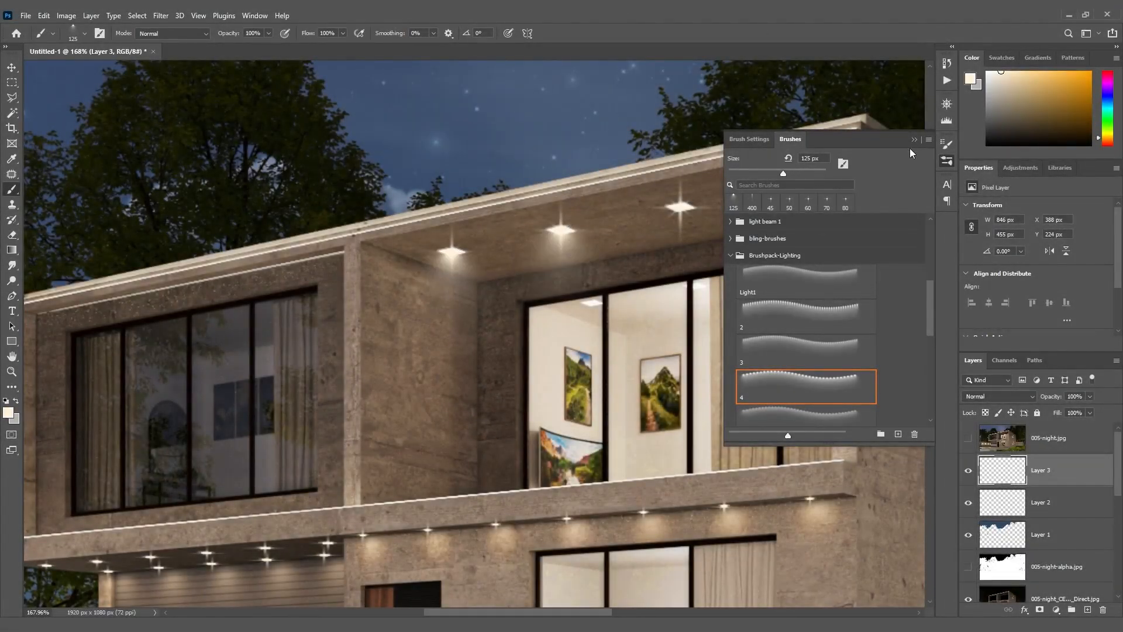
click(914, 139)
click(812, 186)
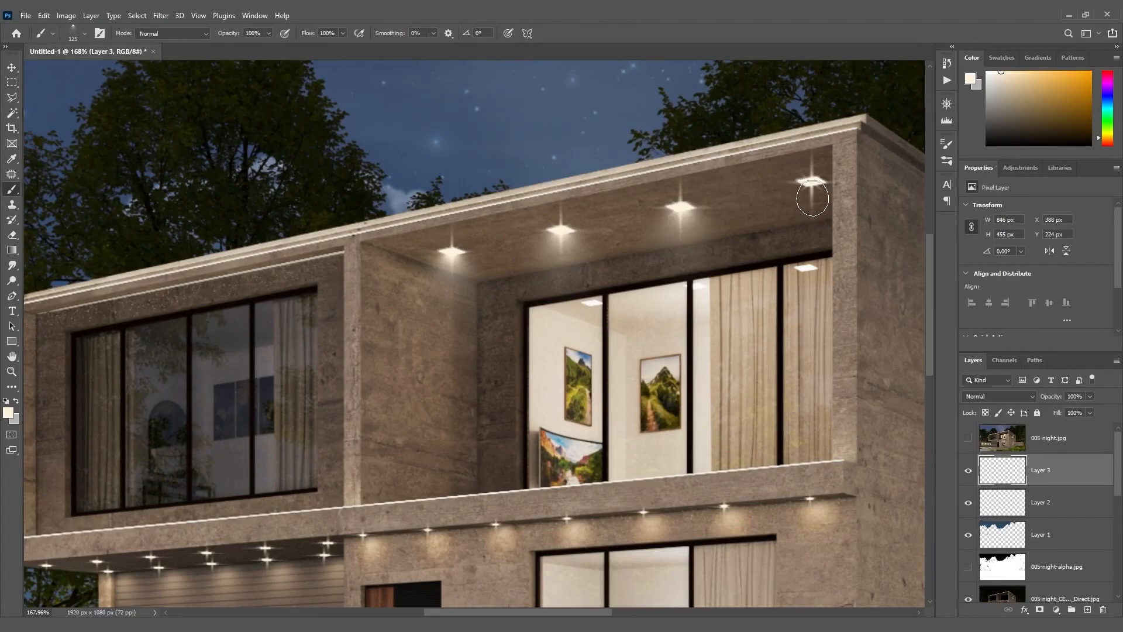
Stamp 45 px glows beneath the ledge lights above the ground-floor window
drag(929, 330, 927, 389)
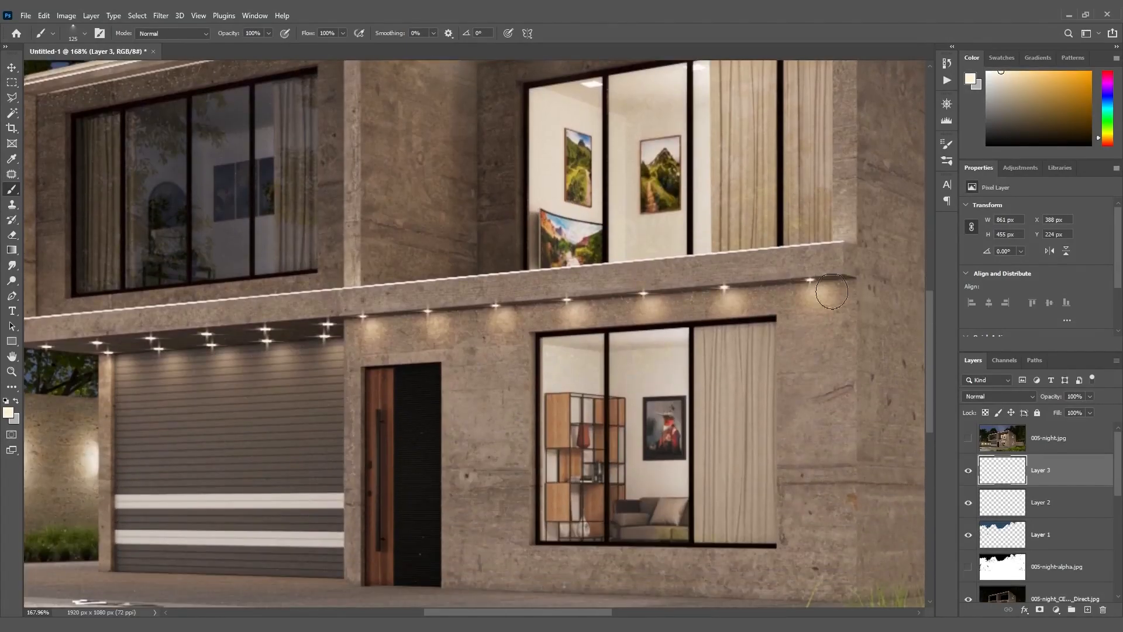
alt+scroll(822, 283, up, 10)
key(bracketleft)
key(bracketleft)
key(bracketleft)
key(bracketleft)
key(bracketleft)
key(bracketleft)
key(bracketleft)
key(bracketleft)
key(bracketleft)
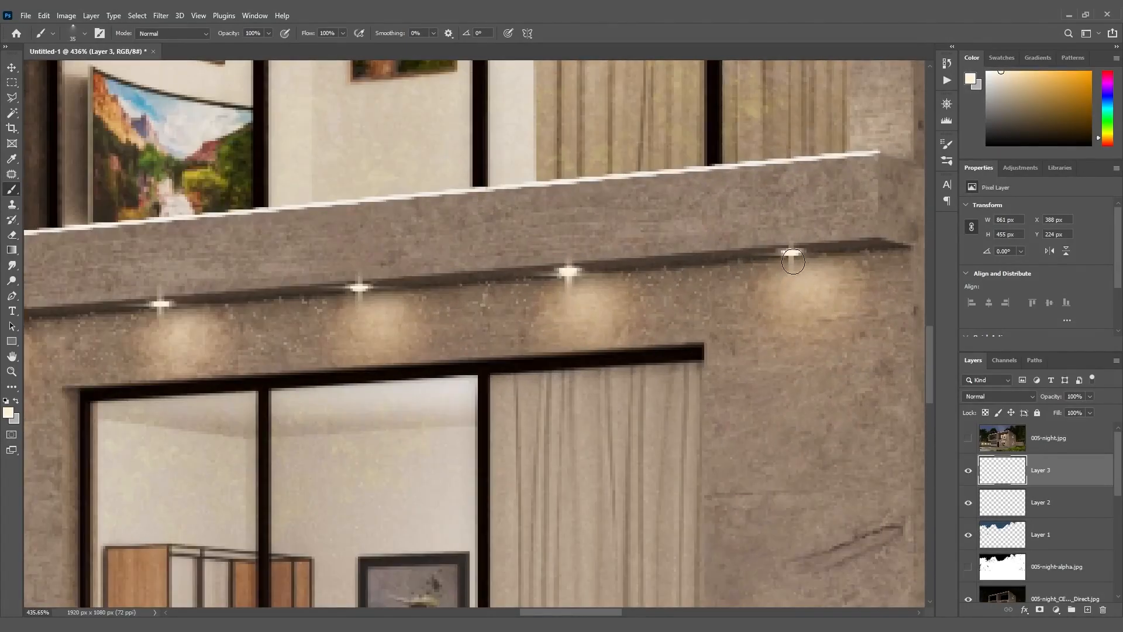
click(793, 271)
key(ctrl+z)
key(bracketright)
key(bracketright)
click(791, 268)
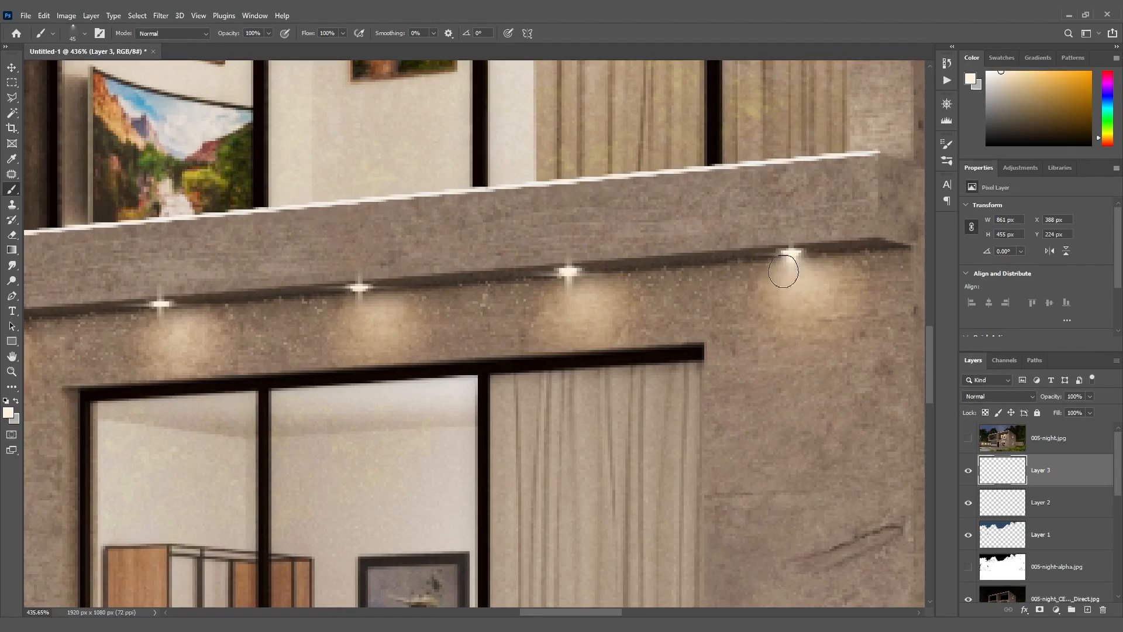
click(571, 285)
click(359, 300)
Stamp glows beneath the ledge lights toward the entrance door, using a slightly smaller brush for the last one
drag(549, 611, 449, 613)
click(666, 321)
click(477, 337)
click(301, 351)
key(bracketleft)
click(598, 364)
Stamp 50 px glows beneath all the soffit lights above the garage door, out to the ledge's far end
key(bracketright)
key(bracketright)
click(496, 415)
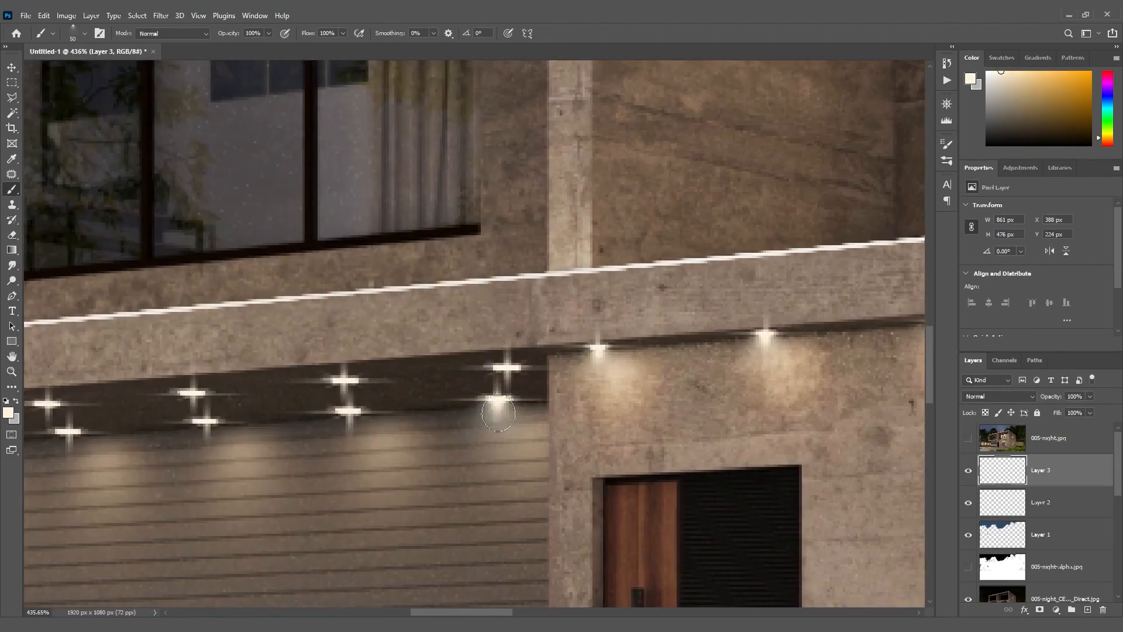
click(509, 384)
click(351, 397)
click(351, 423)
drag(470, 612, 422, 612)
click(634, 423)
click(621, 396)
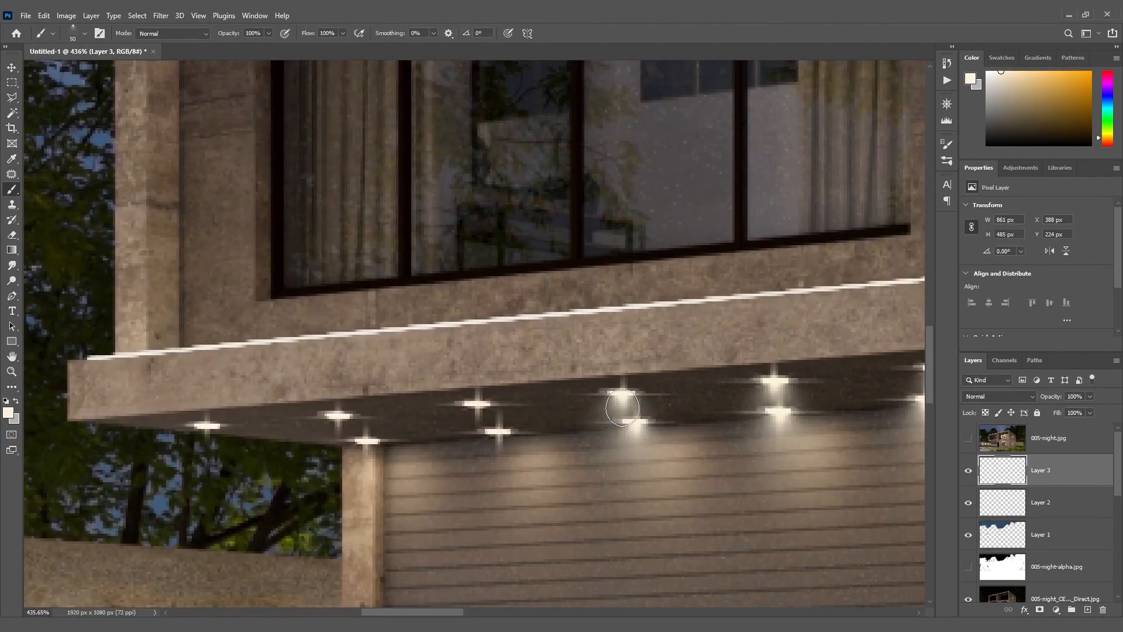
click(479, 418)
click(498, 440)
click(366, 450)
click(338, 426)
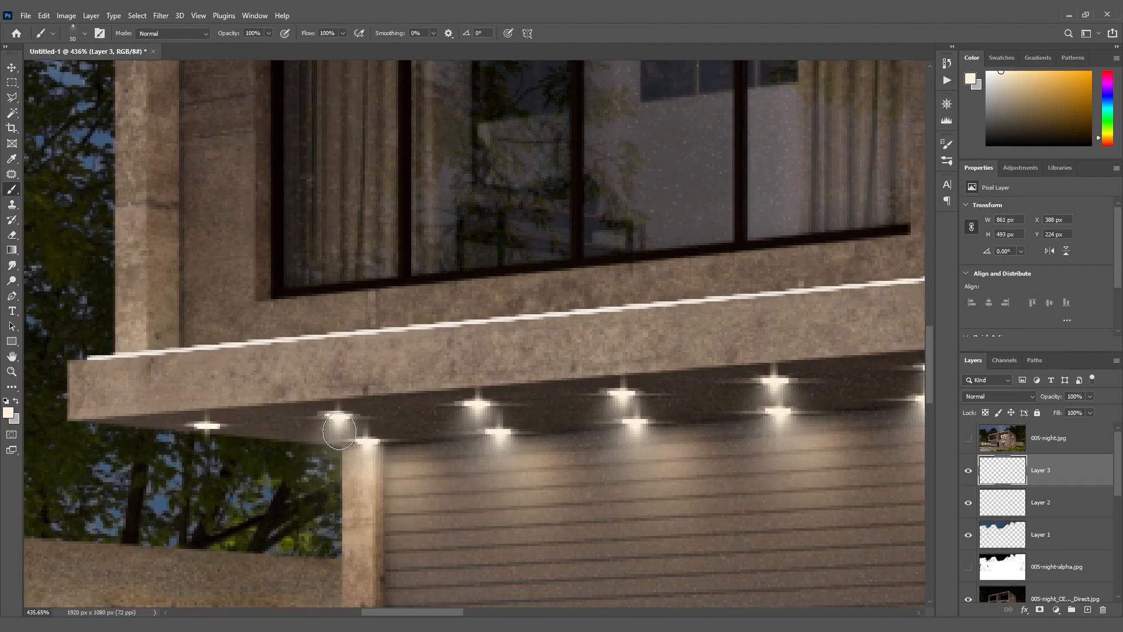
click(207, 443)
Set the opacity of the star layer, Layer 2, to 60%
alt+scroll(797, 451, down, 2)
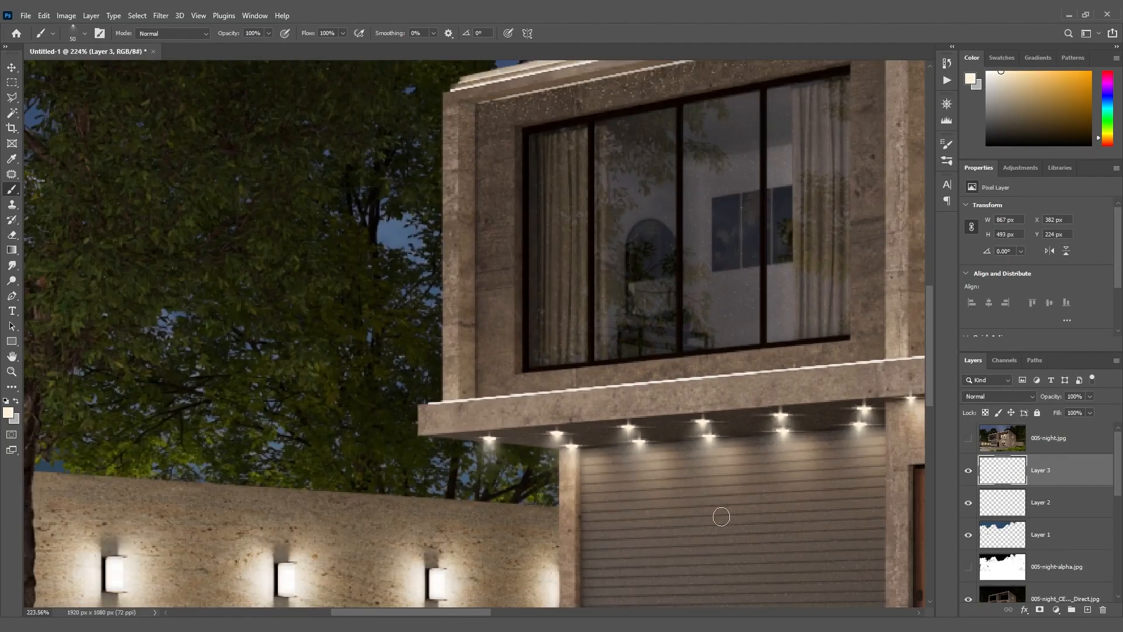
alt+scroll(726, 544, down, 2)
key(ctrl+0)
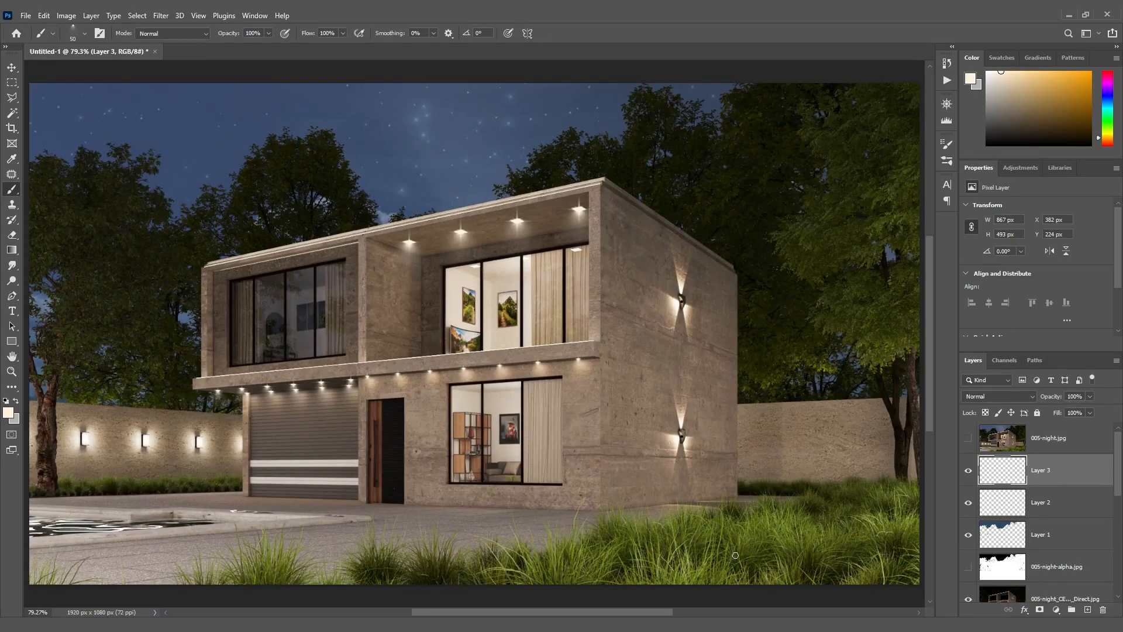
click(11, 69)
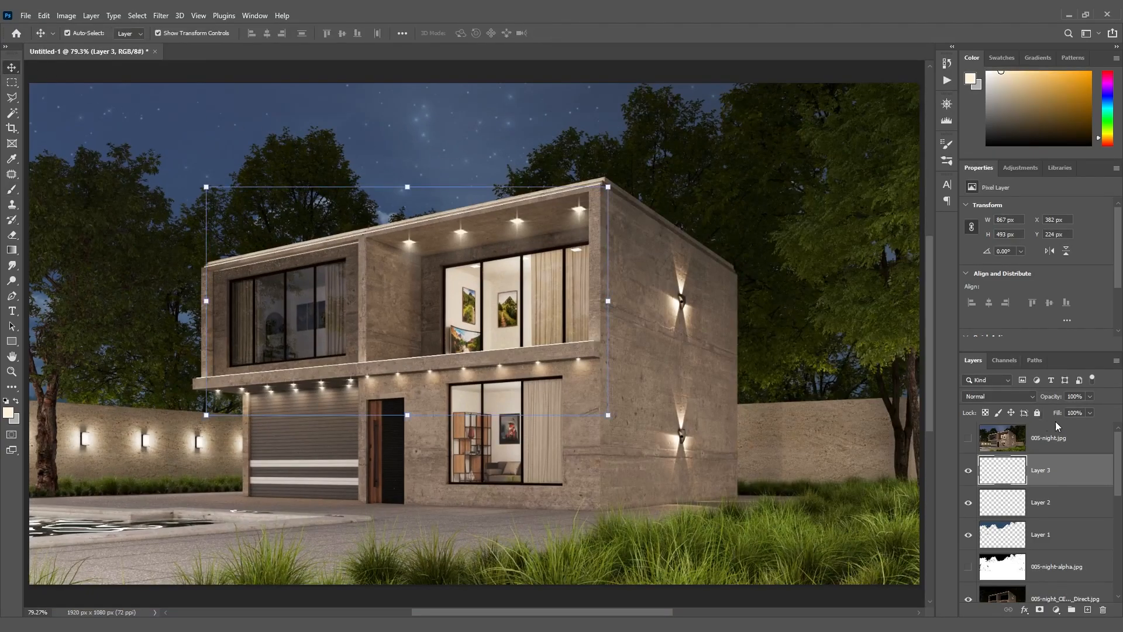
click(1058, 509)
text(60)
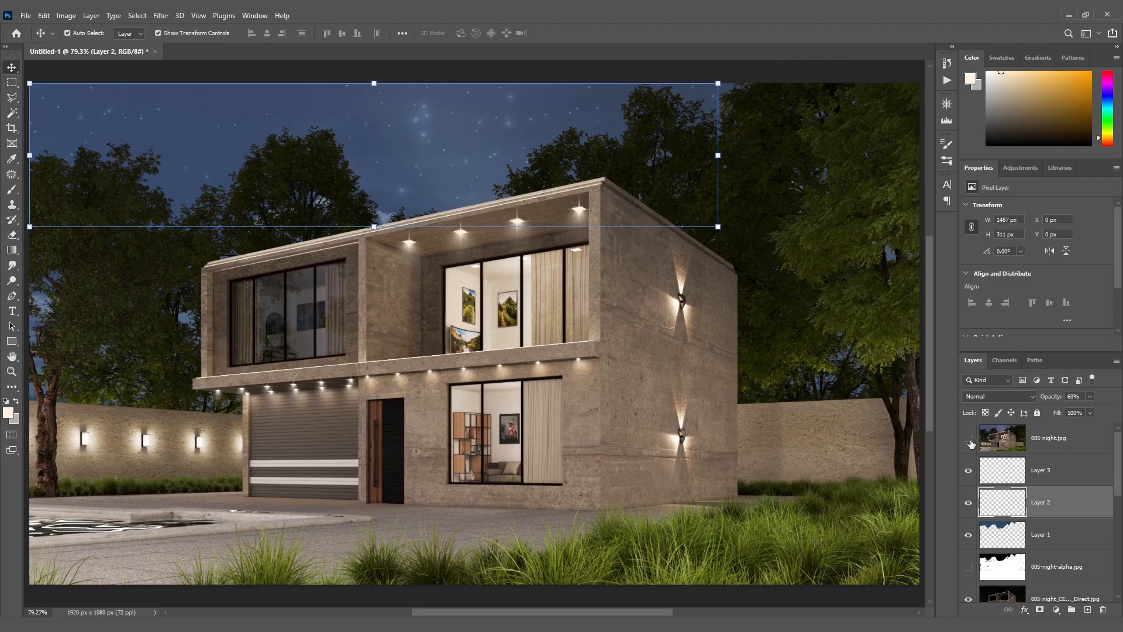
Show the 005-night.jpg layer on top to compare the original render with the composite
click(1038, 444)
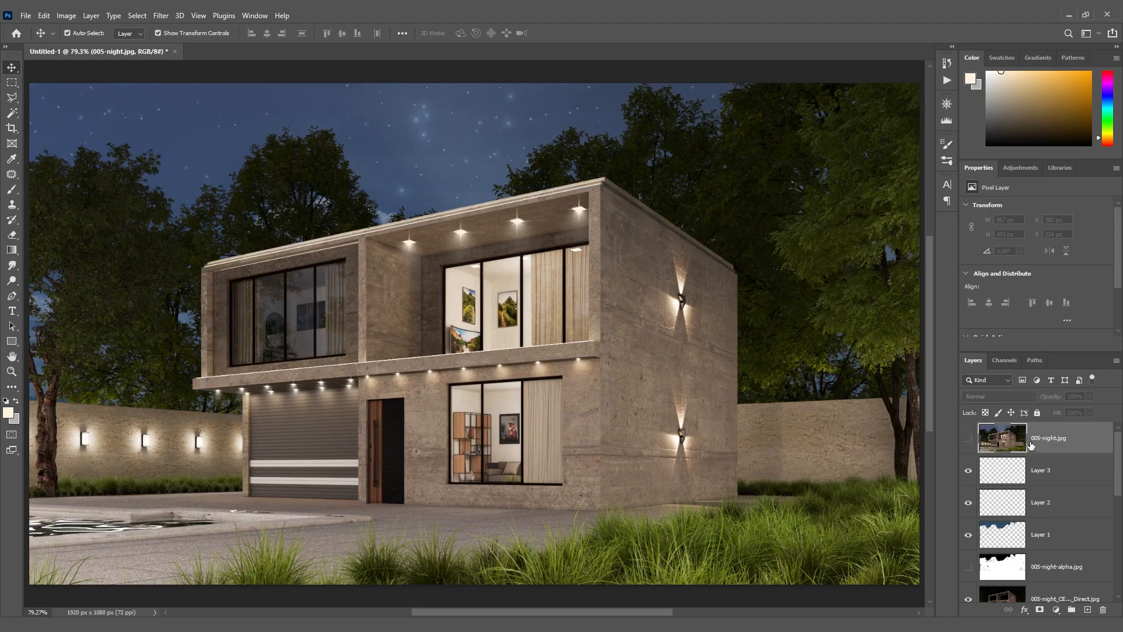
click(968, 439)
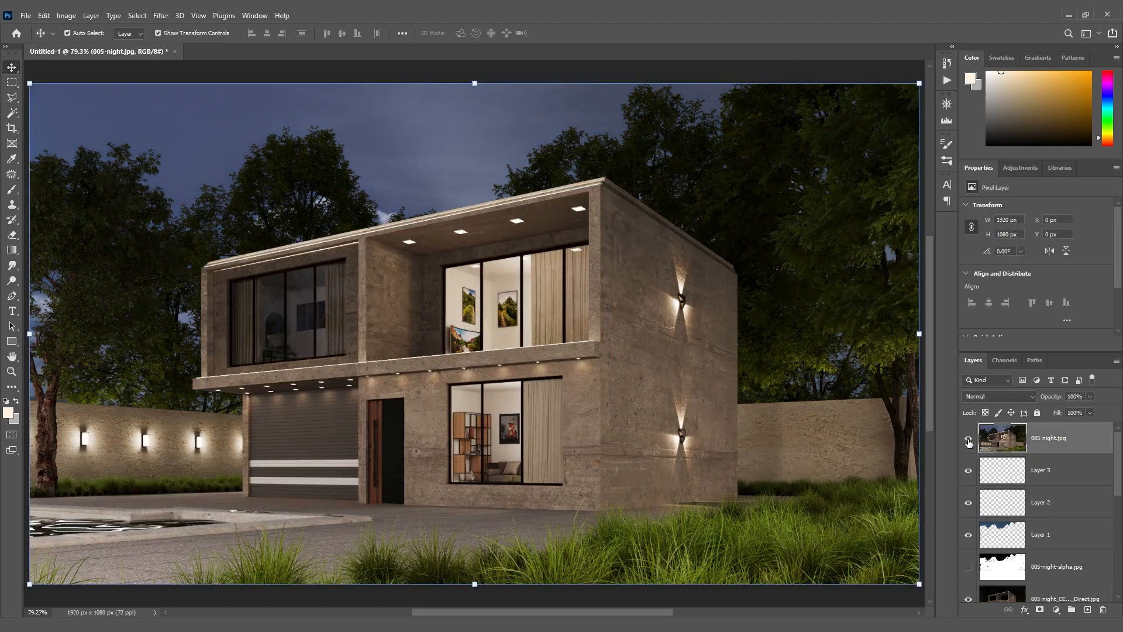
Compare the composite with the original render by toggling the 005-night.jpg layer, leaving that layer hidden
click(968, 442)
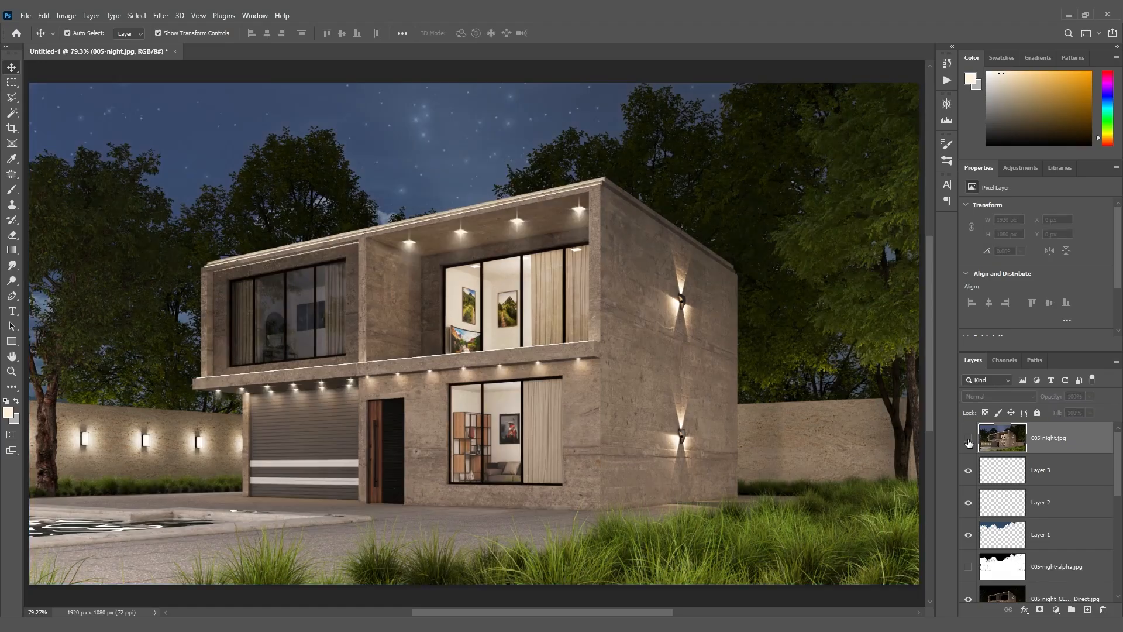
click(968, 440)
click(968, 442)
Select Layer 3 and choose the 866 px starburst brush tip for painting flares on the side wall lights
click(1072, 470)
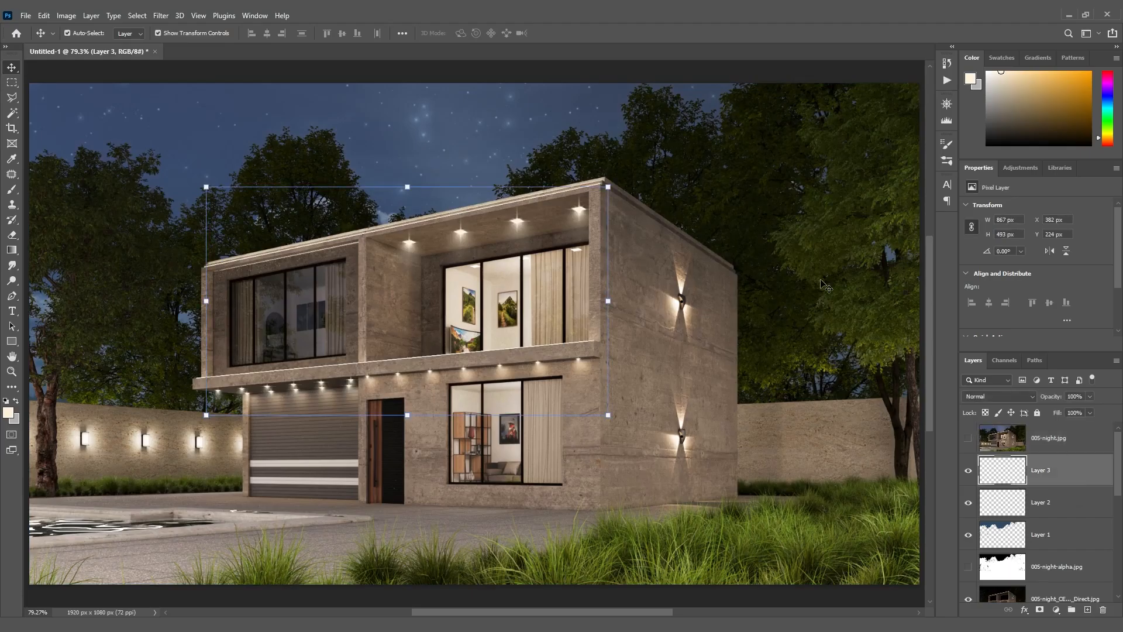
alt+scroll(679, 303, up, 10)
alt+scroll(671, 302, up, 3)
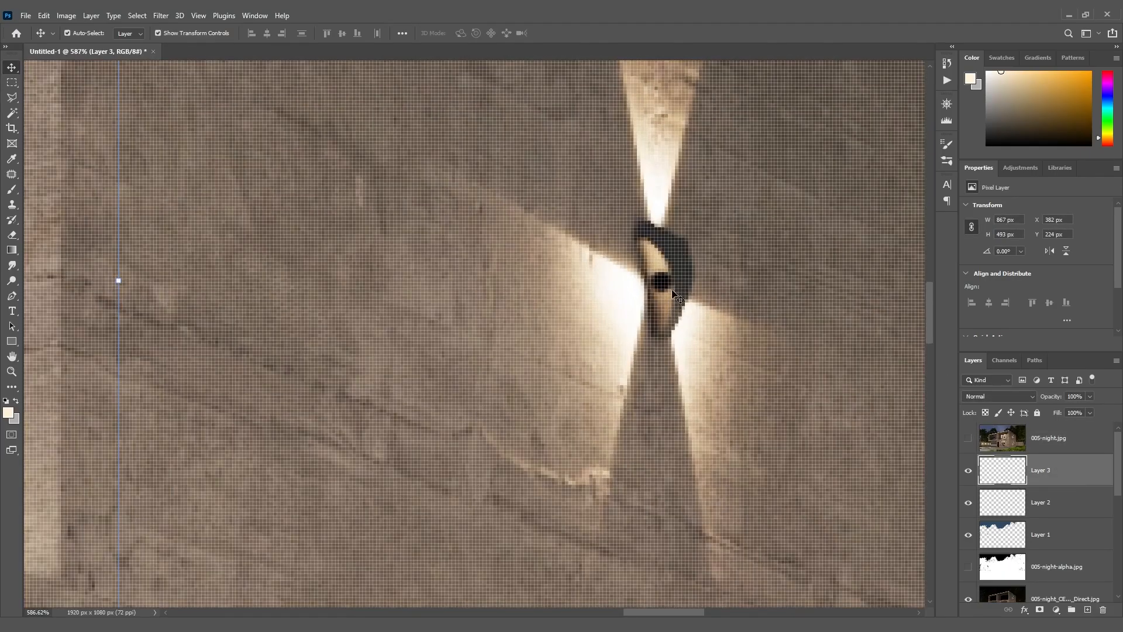
key(b)
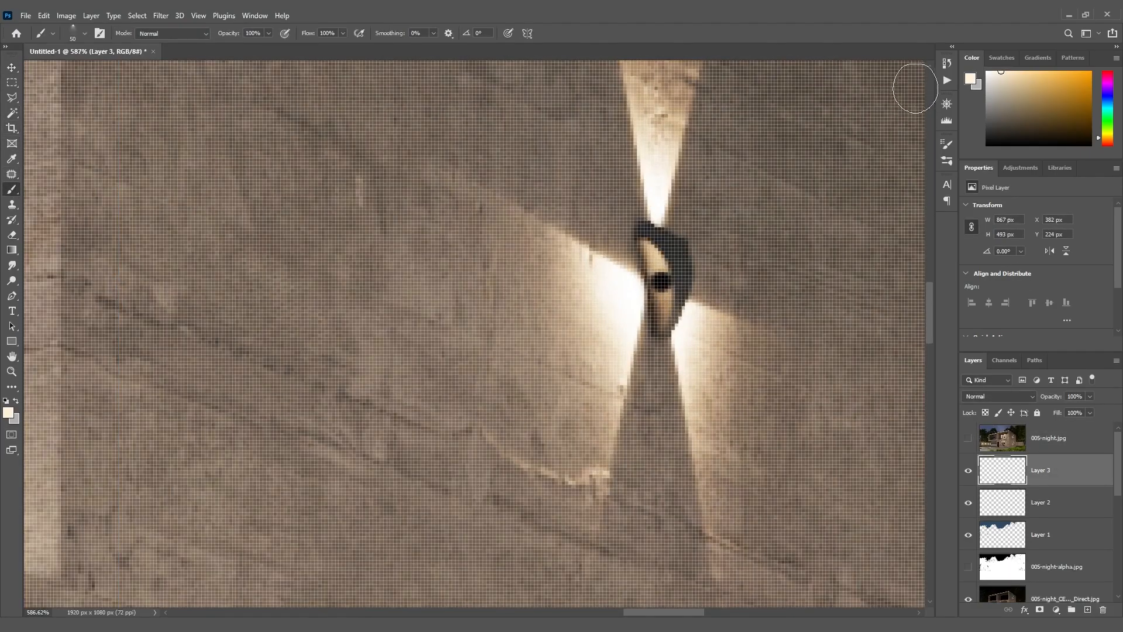
click(946, 144)
click(857, 187)
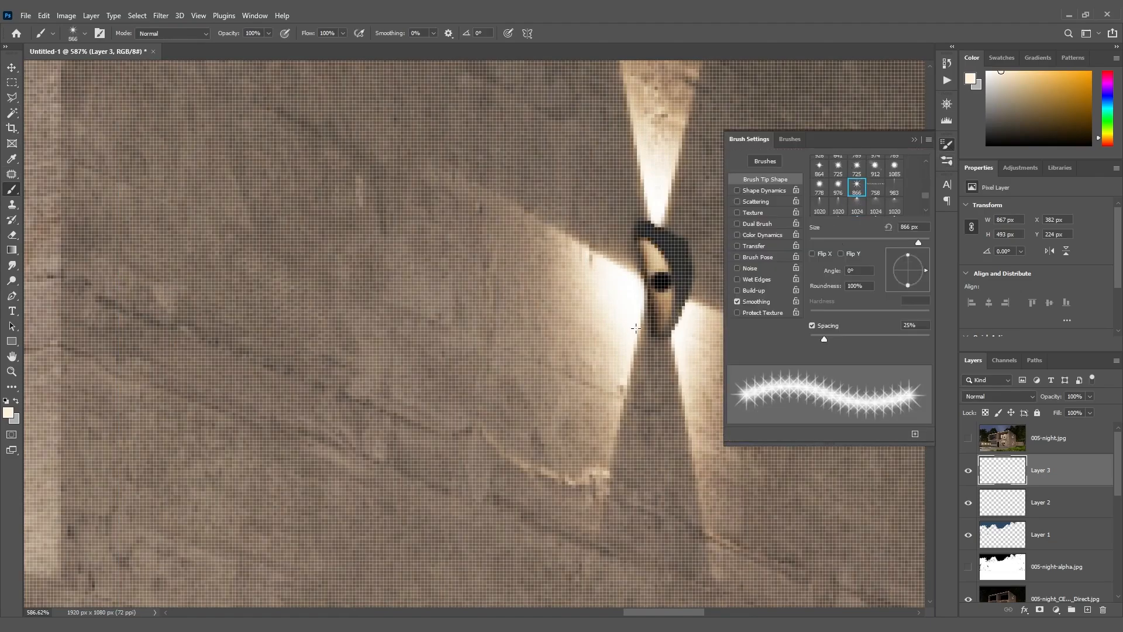
Reduce the starburst brush to 25 px and stamp one flare on the side wall's upper light
click(657, 291)
key(ctrl+z)
key(bracketleft)
key(bracketleft)
key(bracketleft)
key(bracketleft)
key(bracketleft)
key(bracketleft)
key(bracketleft)
key(bracketleft)
key(bracketleft)
key(bracketleft)
key(bracketleft)
key(bracketleft)
key(bracketleft)
key(bracketleft)
key(bracketleft)
key(bracketleft)
key(bracketleft)
key(bracketleft)
key(bracketleft)
key(bracketleft)
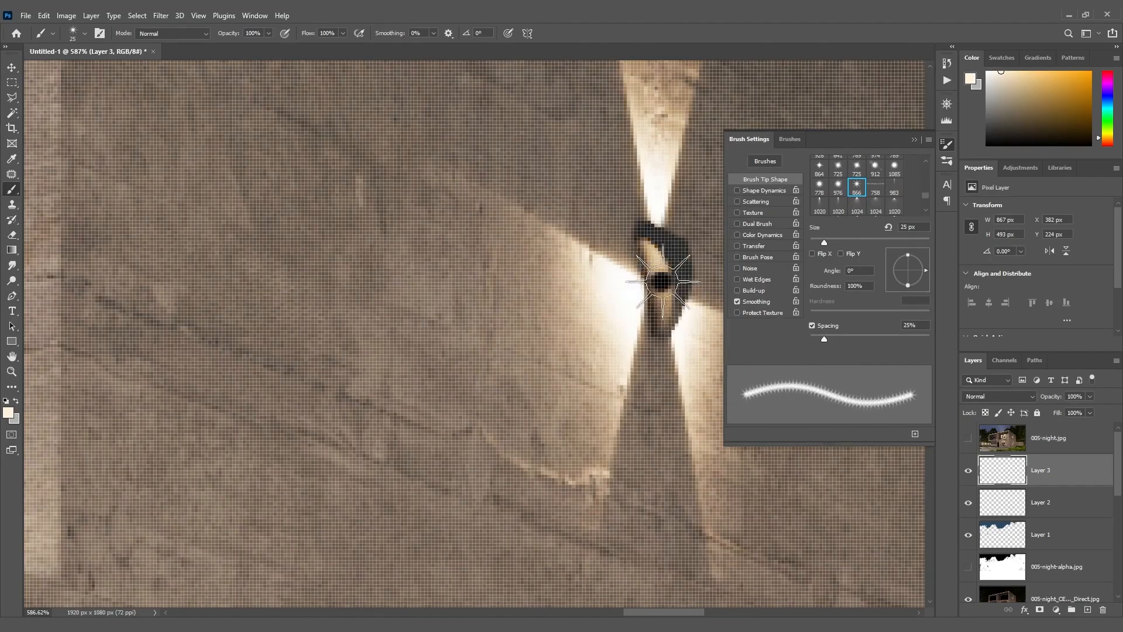
key(bracketright)
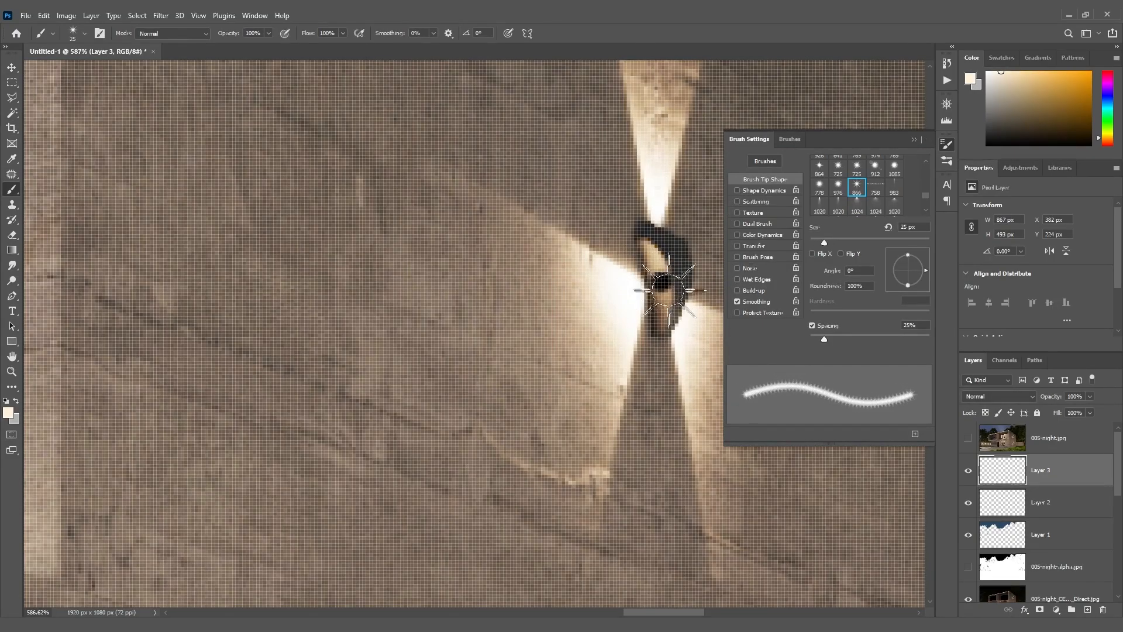
click(661, 282)
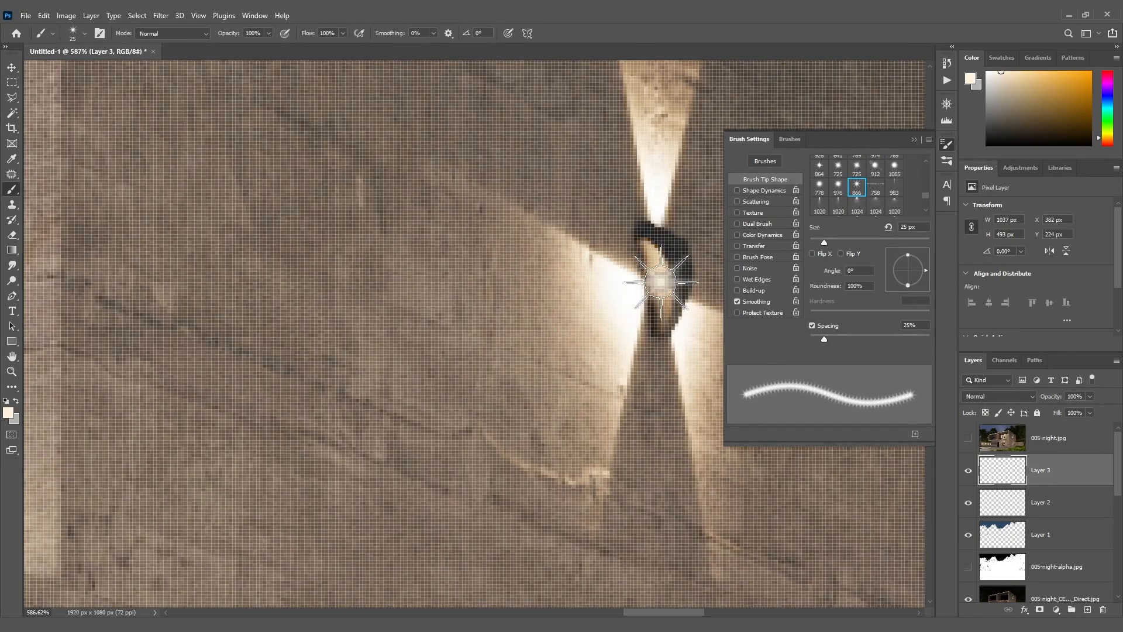
click(914, 141)
Stamp a matching 25 px starburst flare on the side wall's lower light
drag(932, 298, 936, 443)
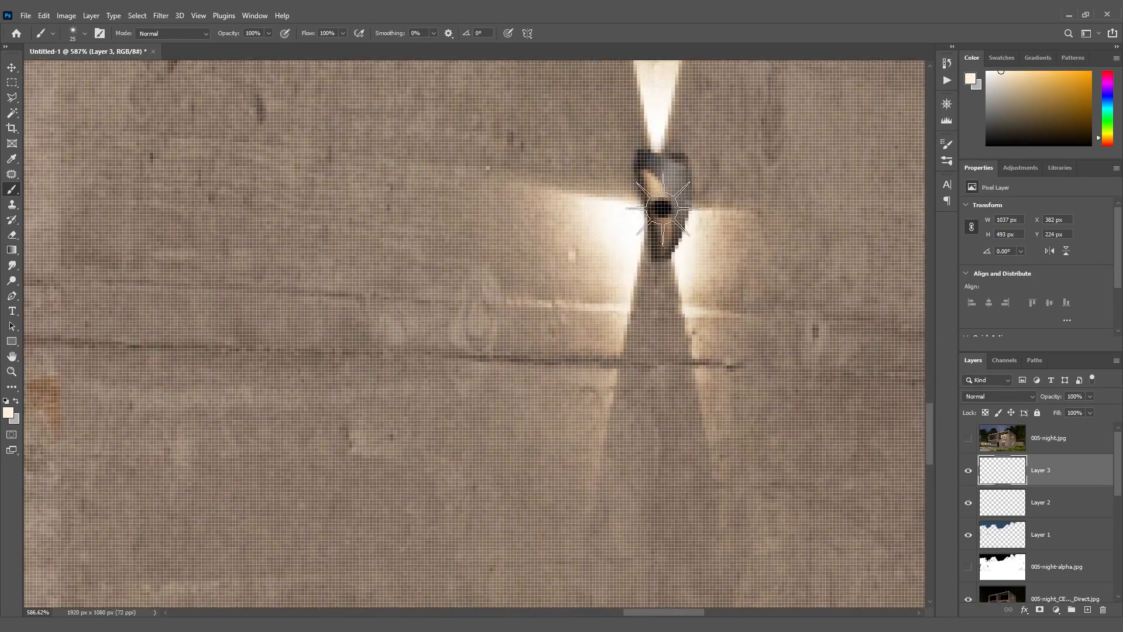
click(661, 208)
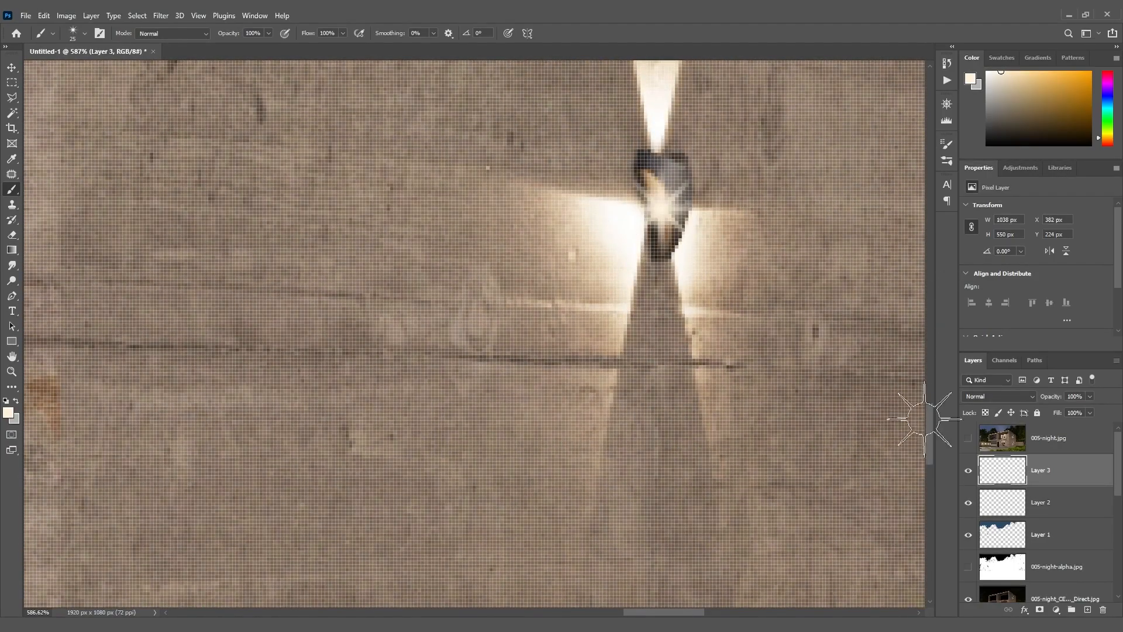
key(ctrl+0)
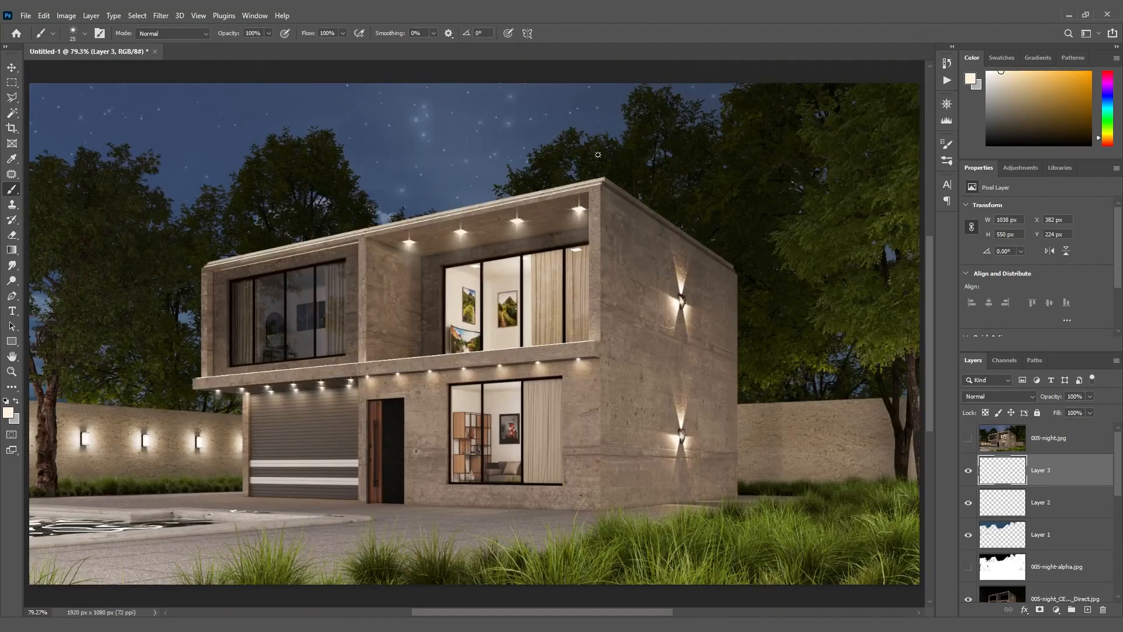
click(12, 68)
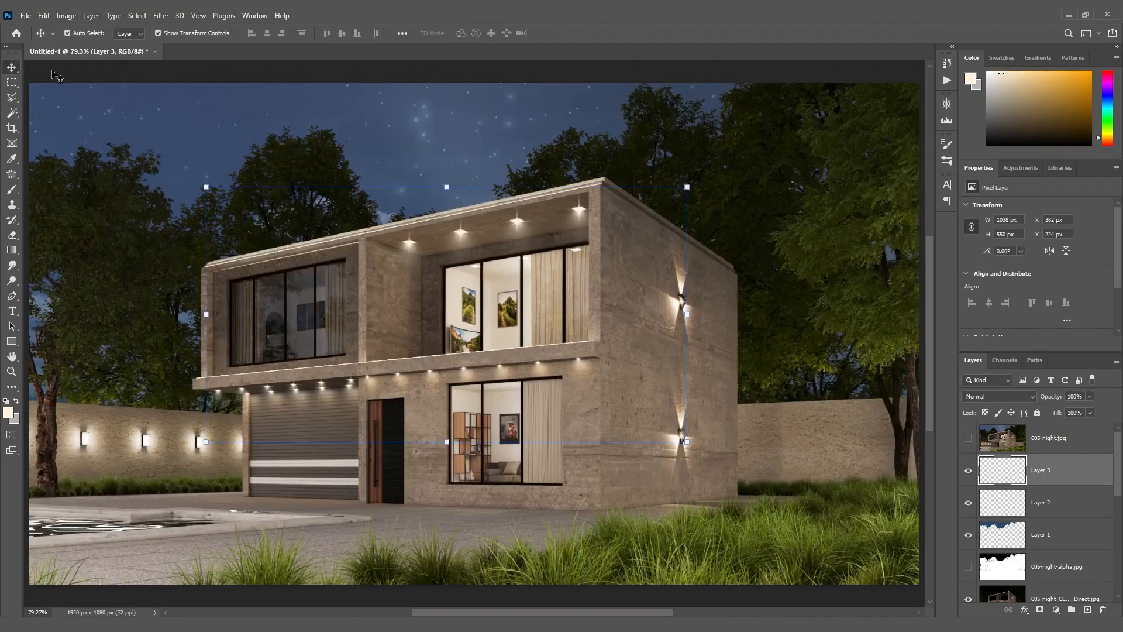
Toggle the 005-night.jpg layer on and off to compare the original render with the flared wall lights and sky
click(967, 439)
click(966, 439)
click(967, 439)
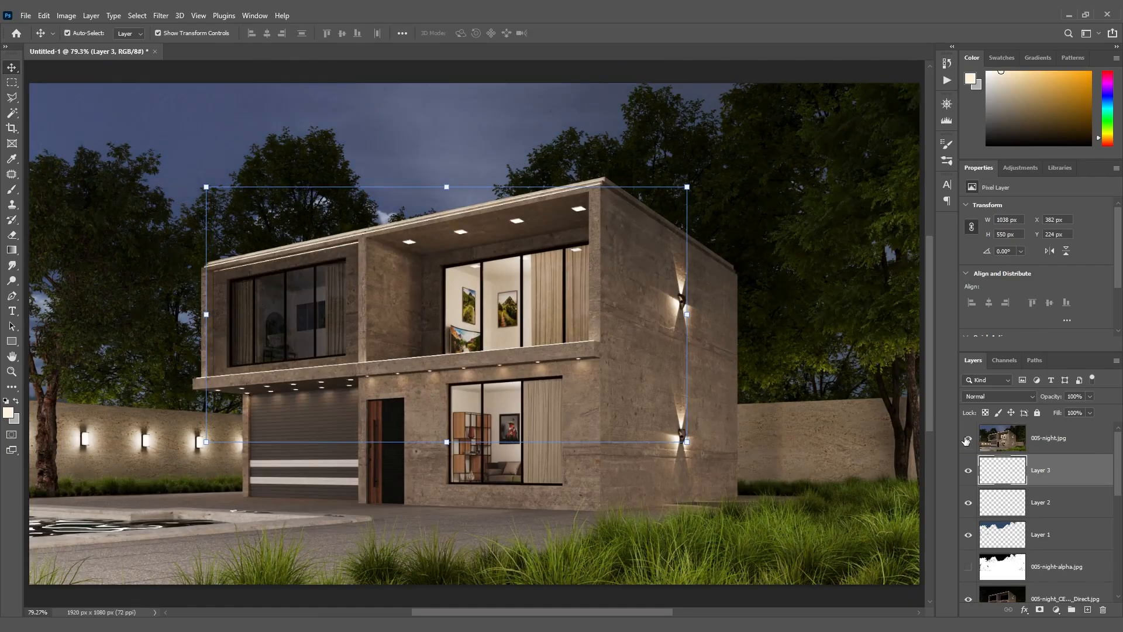
click(966, 440)
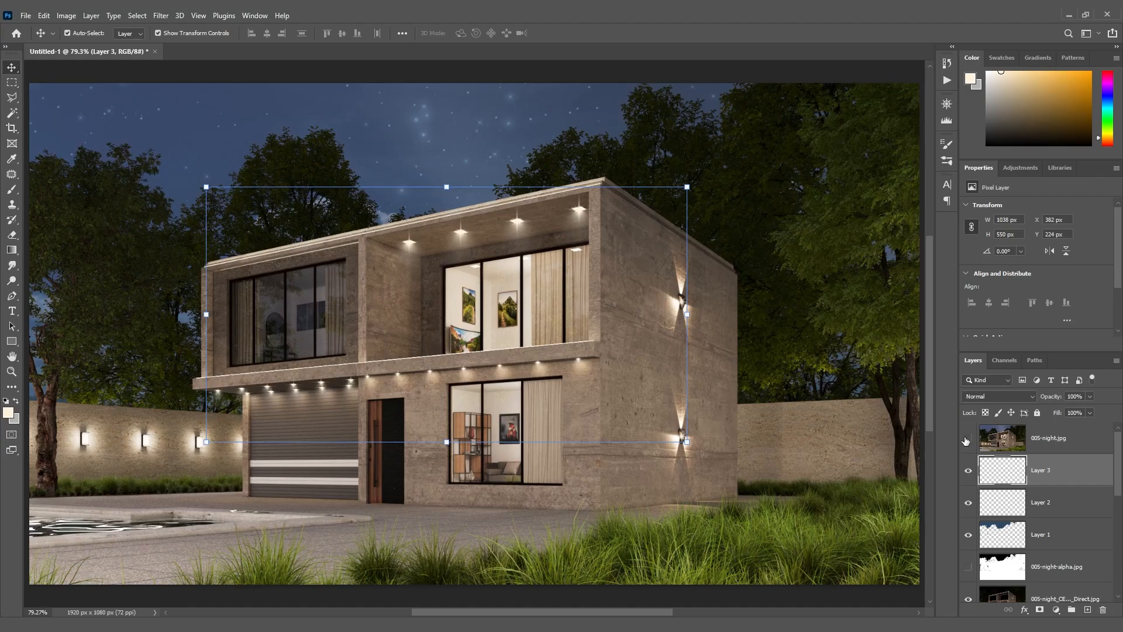
click(967, 439)
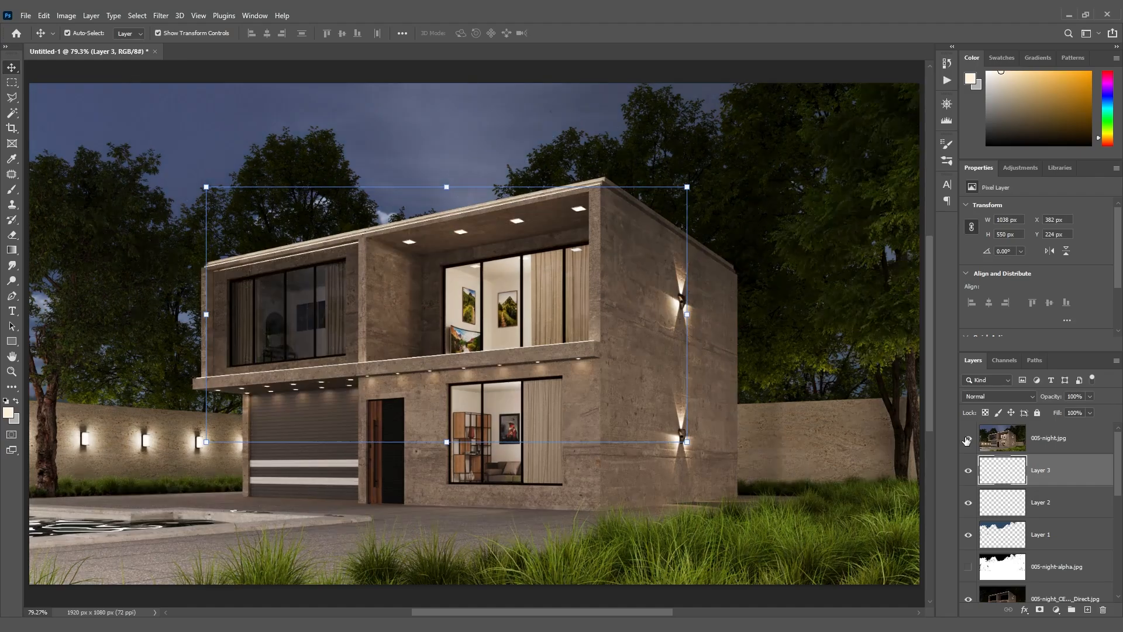
click(966, 439)
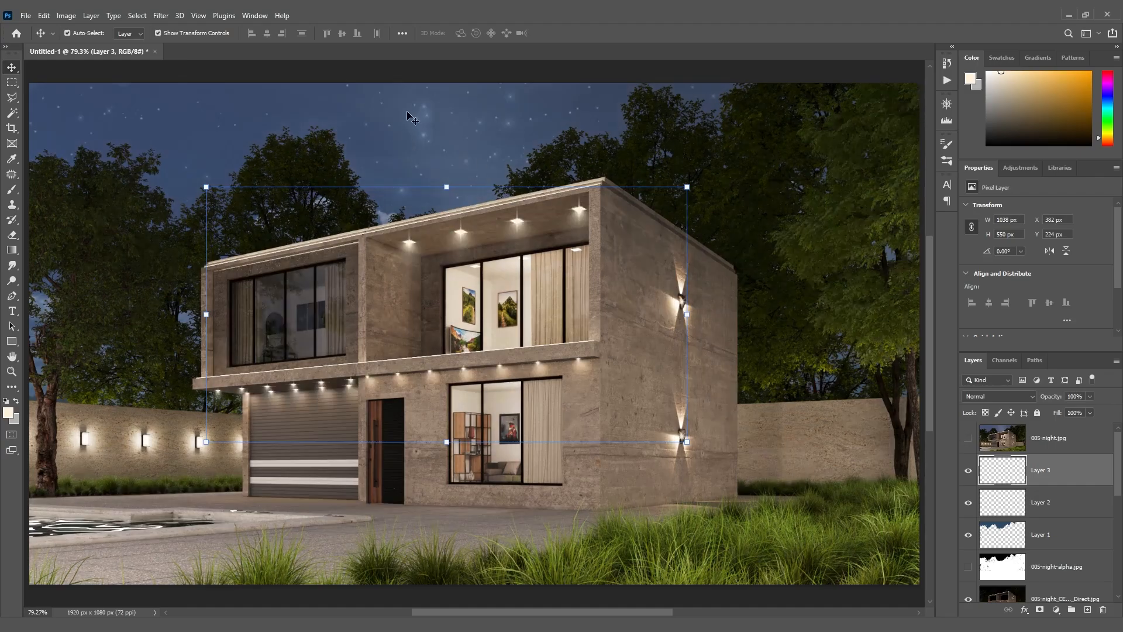
Lower the opacity of the star layer, Layer 2, to 40% and deselect the layer
click(1075, 506)
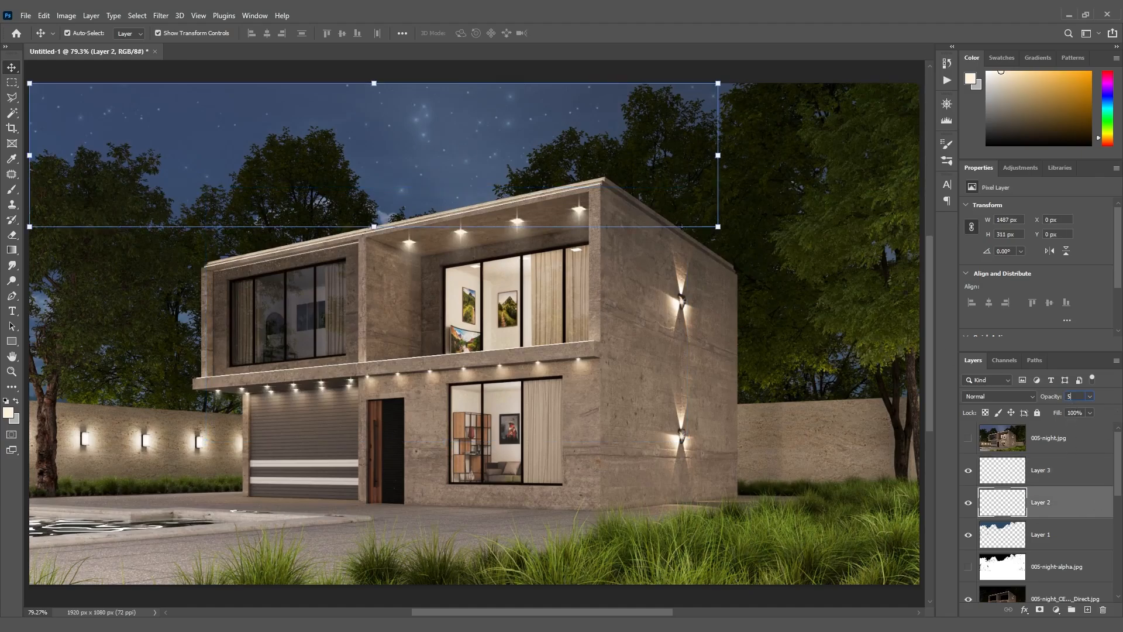
click(1073, 397)
text(60)
text(40)
click(498, 66)
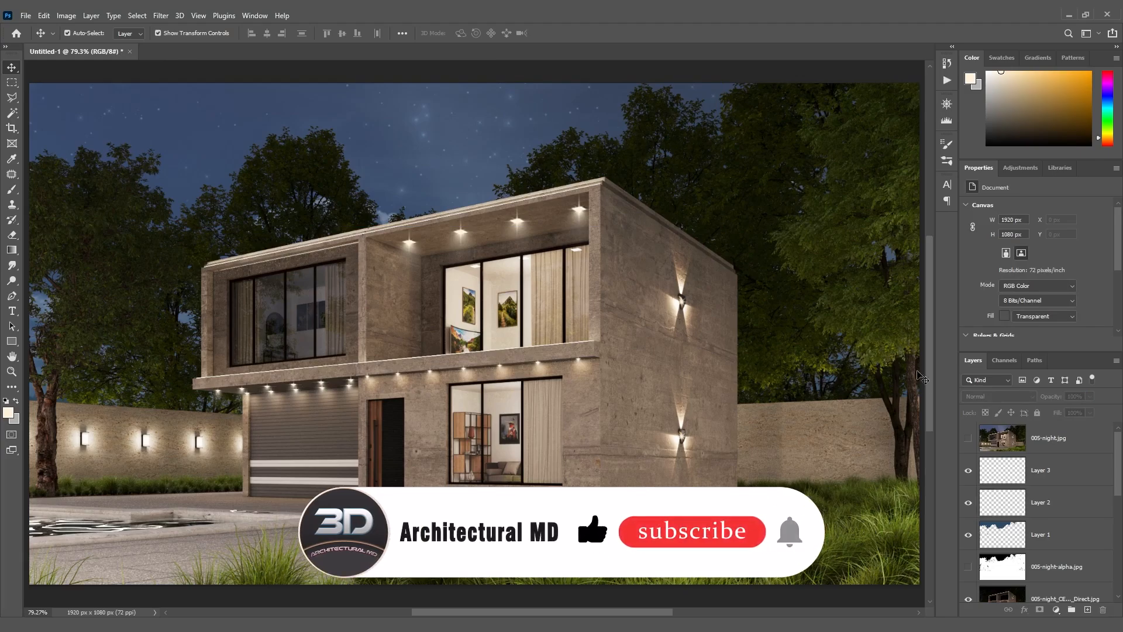
Compare the finished composite with the original render by repeatedly showing and hiding the 005-night.jpg layer
click(968, 440)
click(968, 440)
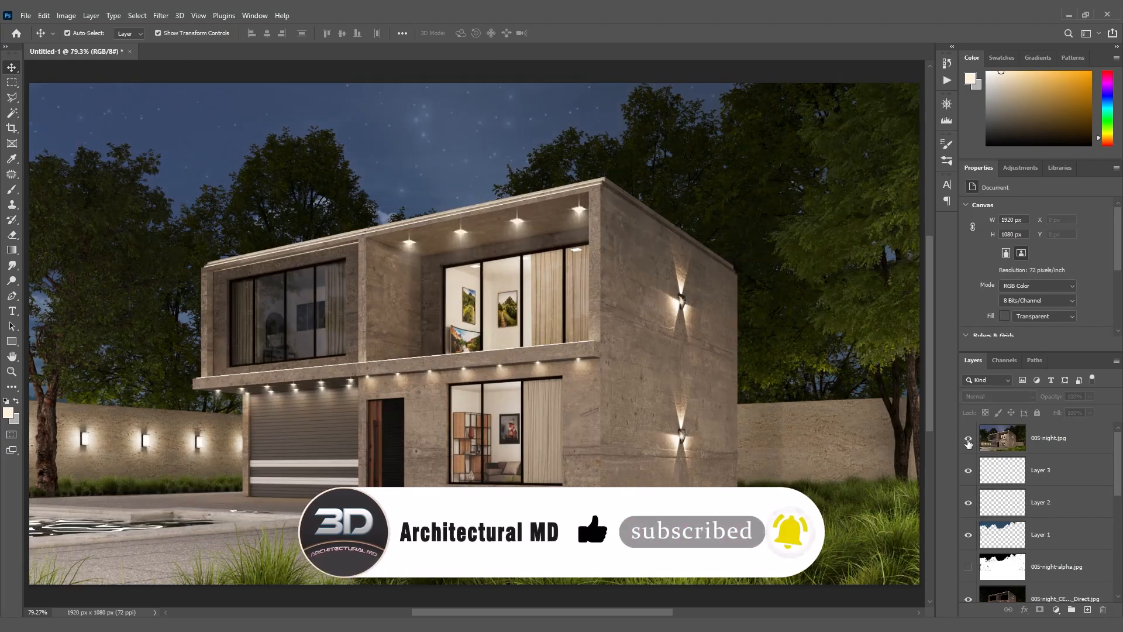
click(968, 440)
click(968, 440)
click(968, 440)
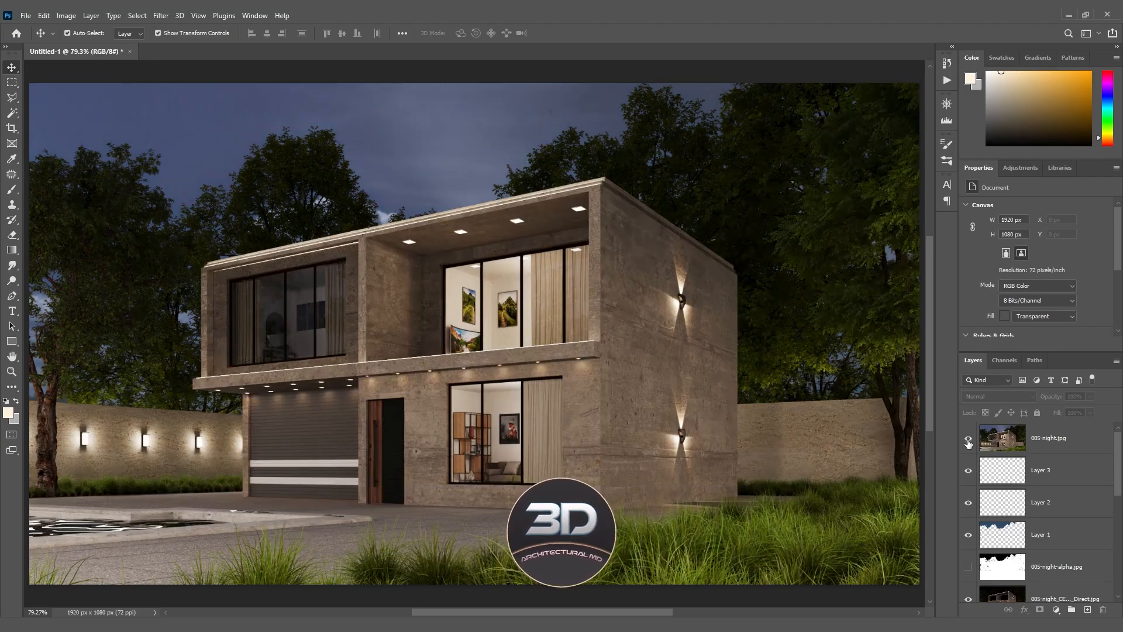
click(968, 440)
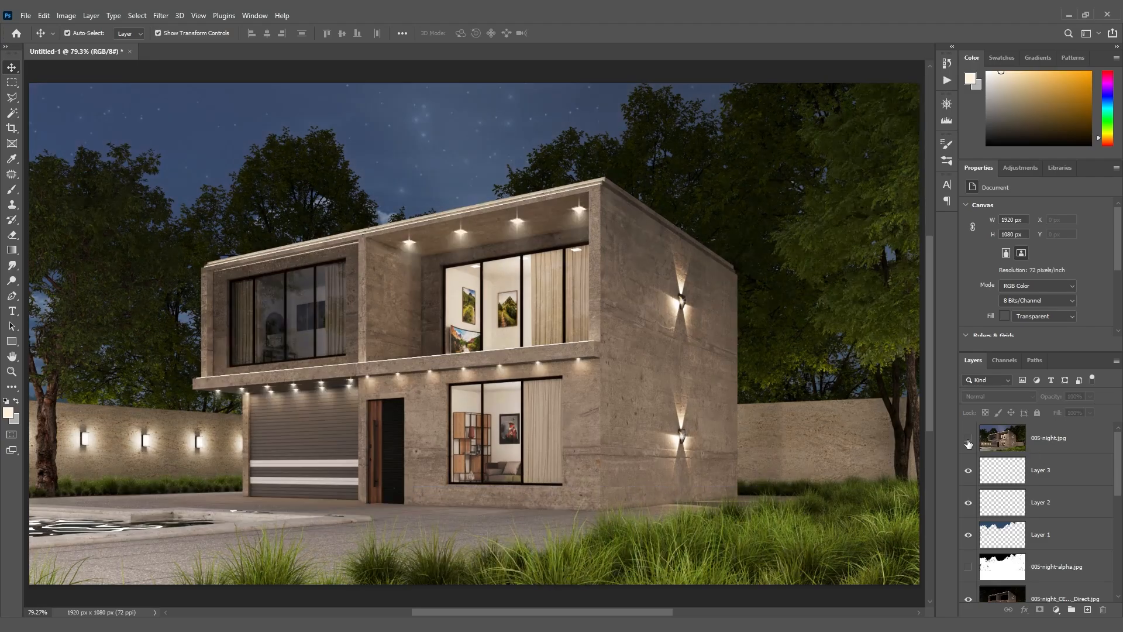